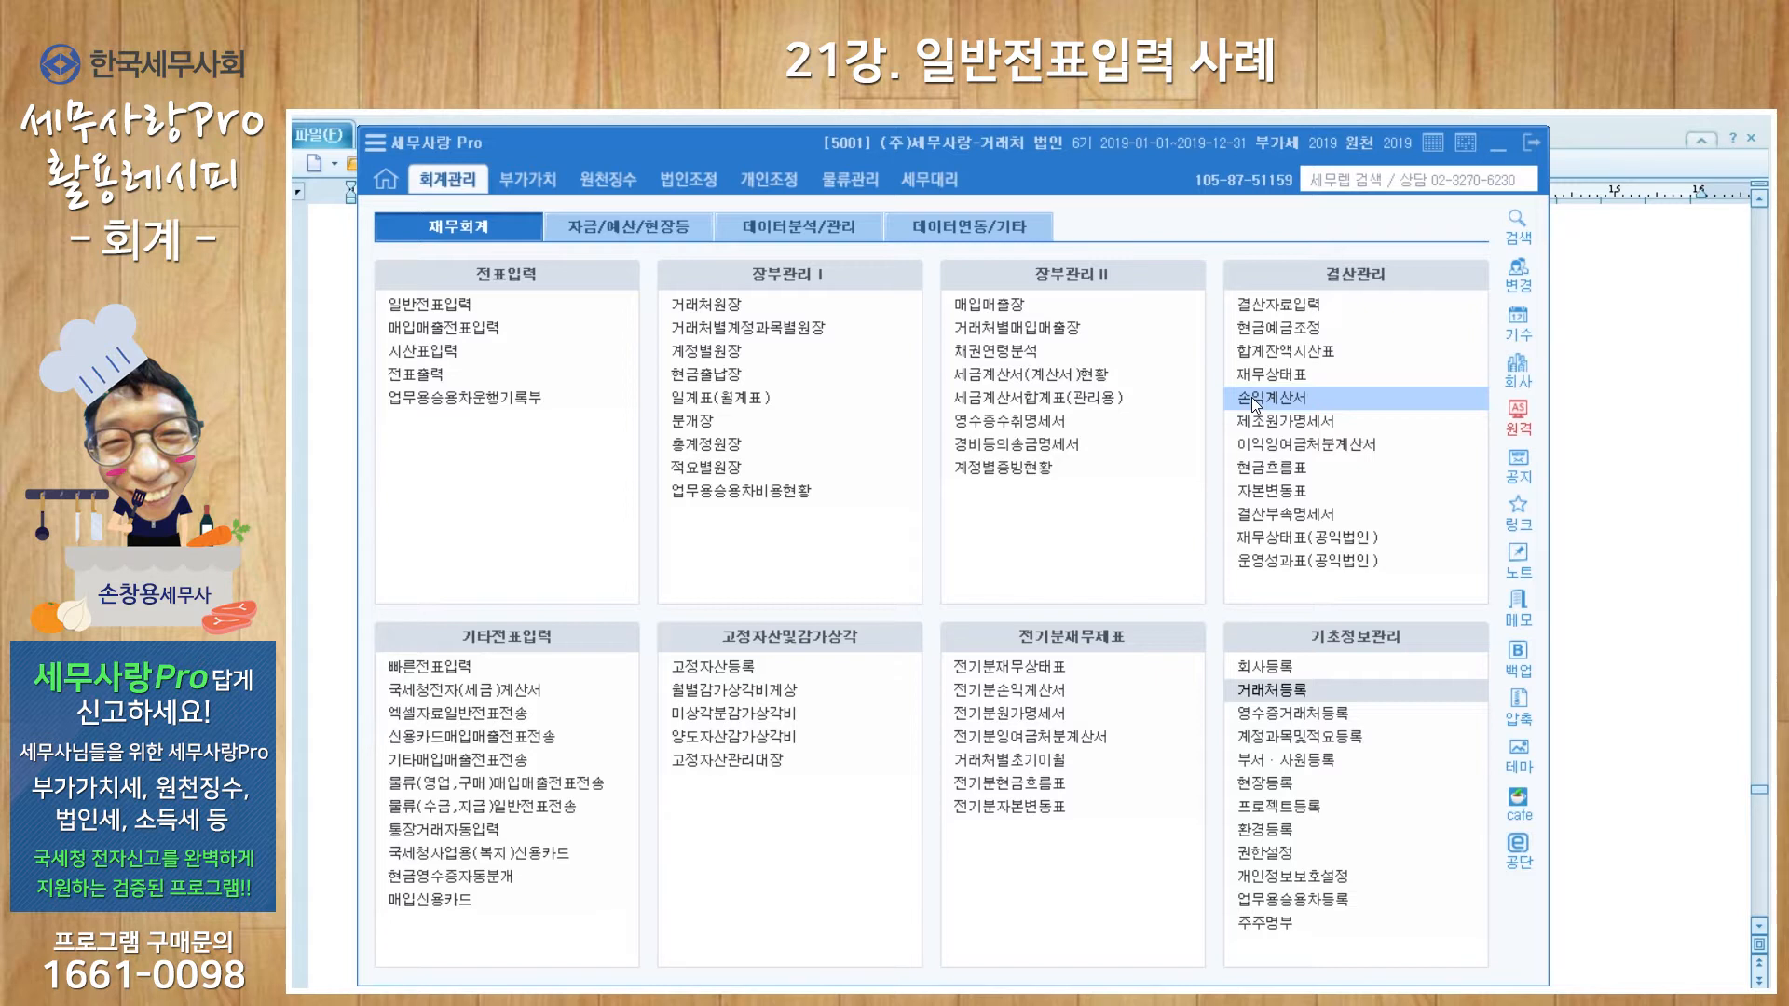
Step: Open the 일반전표입력 general journal entry screen from the accounting menu
{"action": "left_click", "coordinate": [441, 310]}
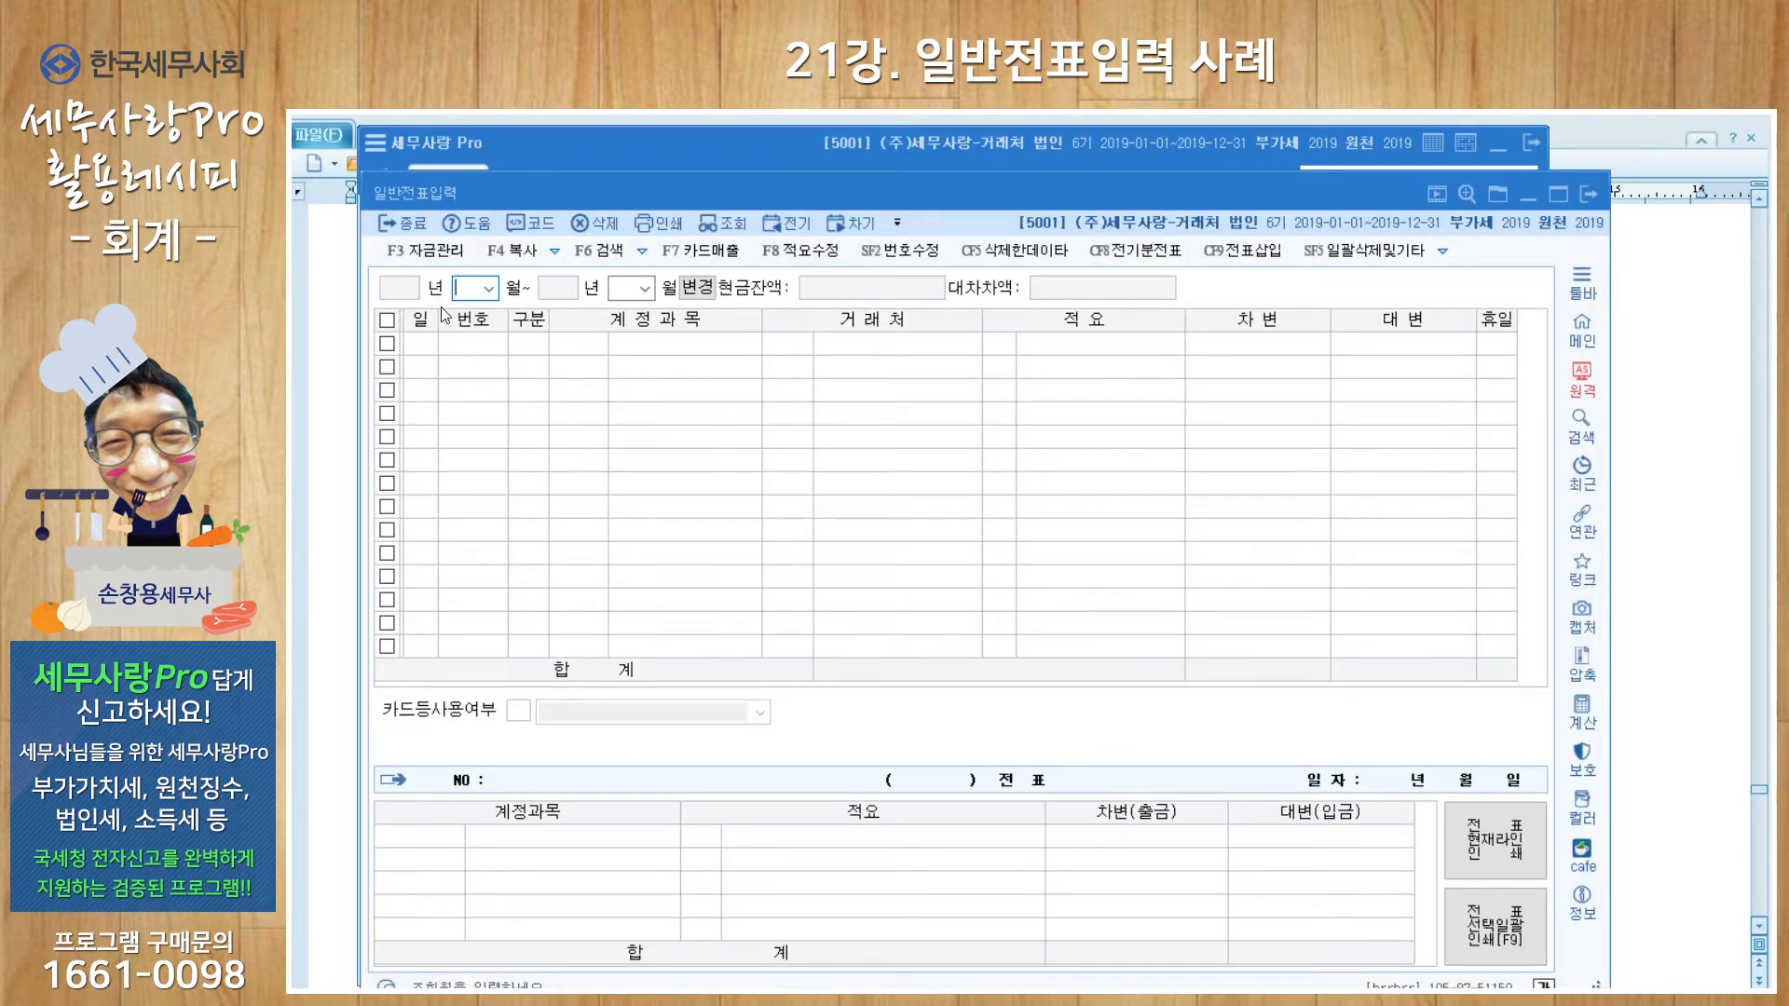
Step: Show January entries and add a Jan 15 cash-receipt (입금) line for account 0108 외상매출금
{"action": "type", "text": "1"}
{"action": "key", "text": "Return"}
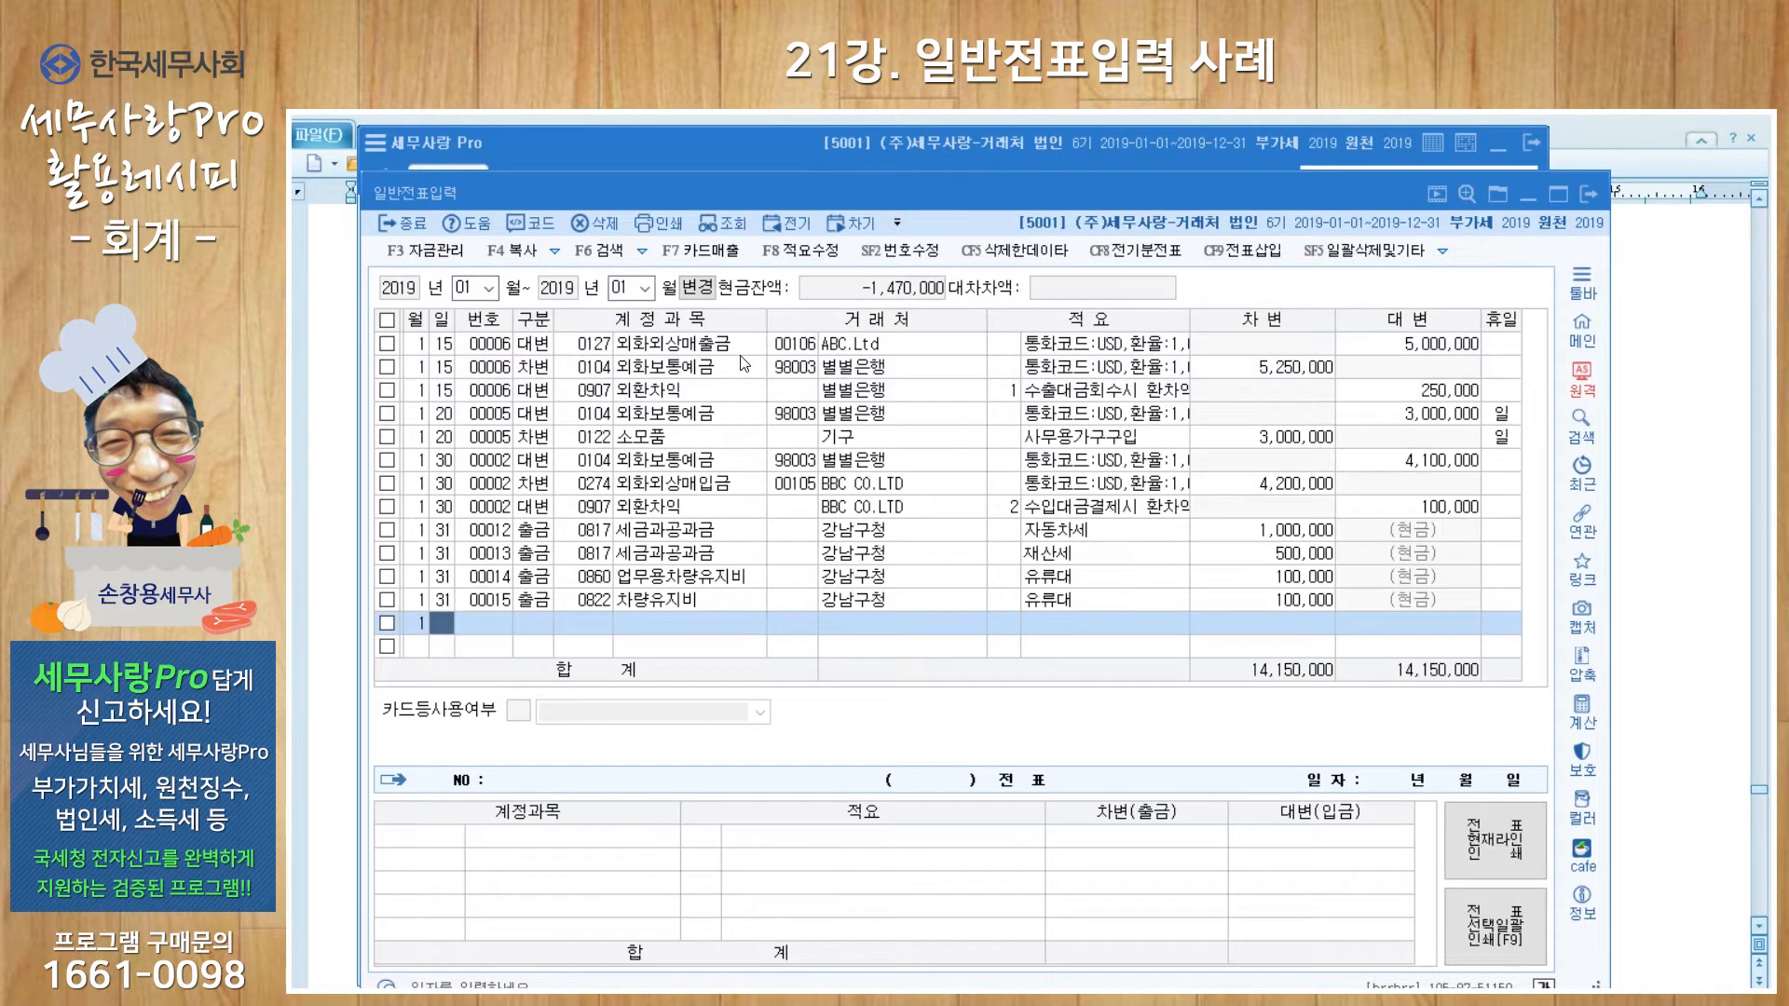
{"action": "type", "text": "15"}
{"action": "key", "text": "Return"}
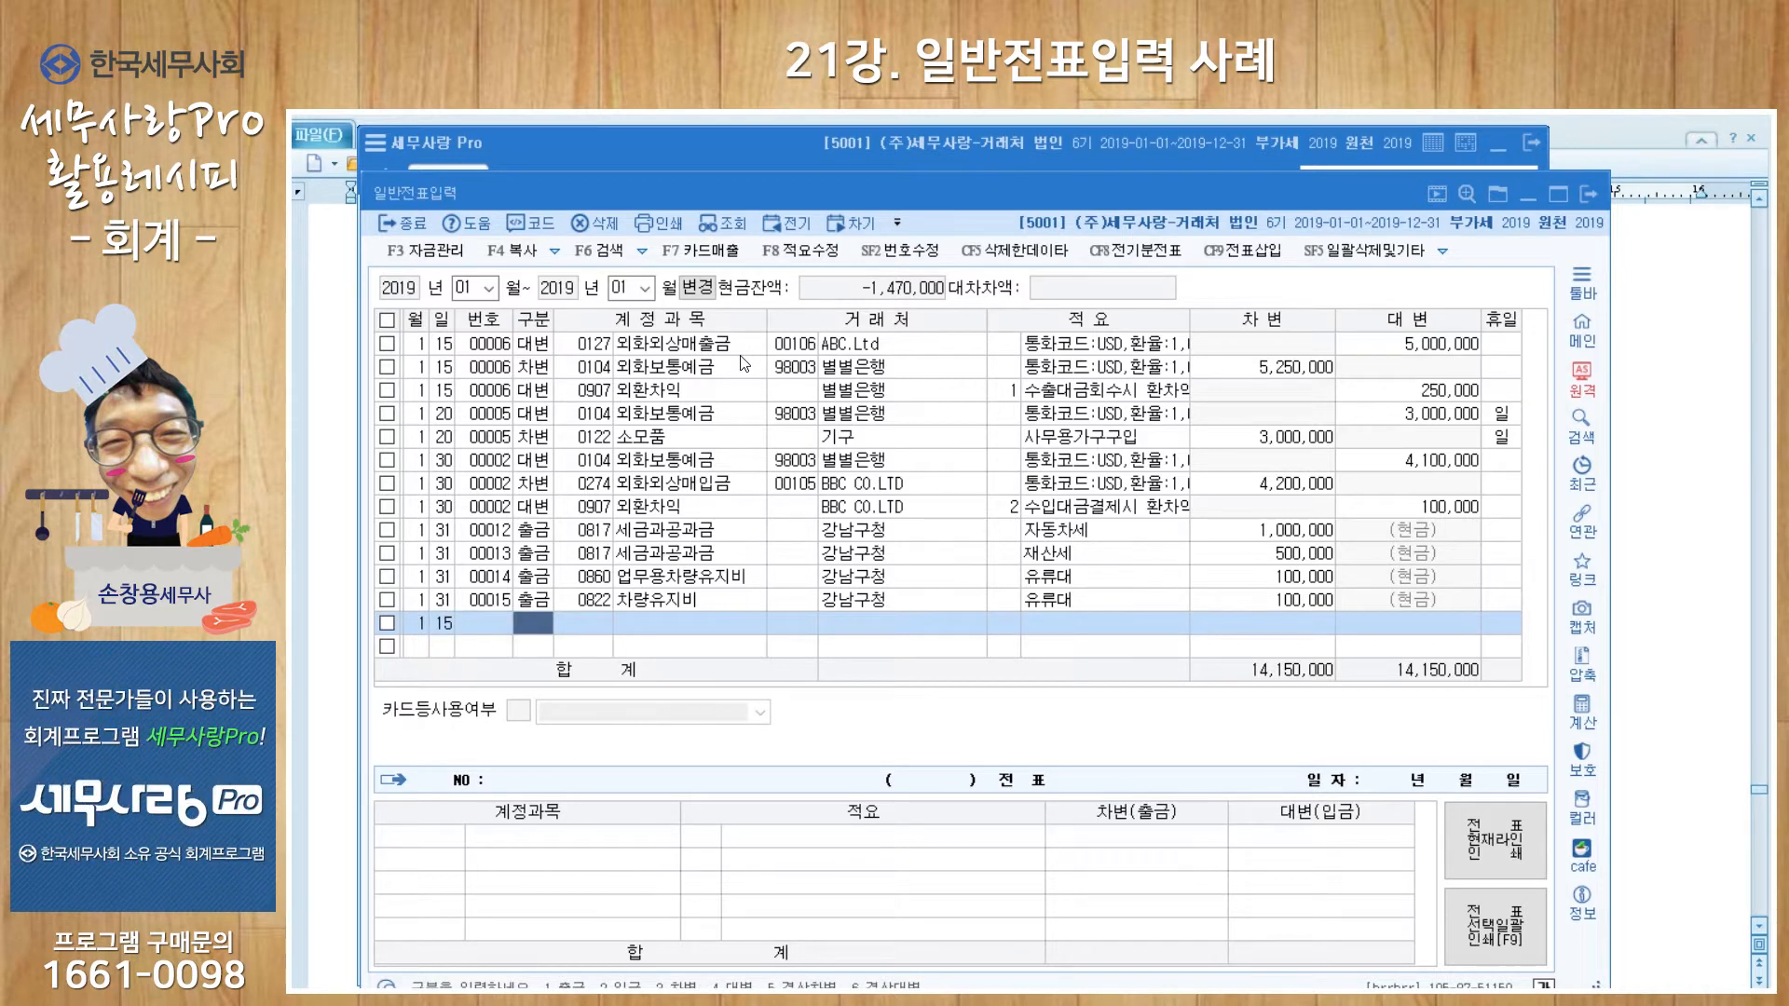
{"action": "type", "text": "2"}
{"action": "key", "text": "Return"}
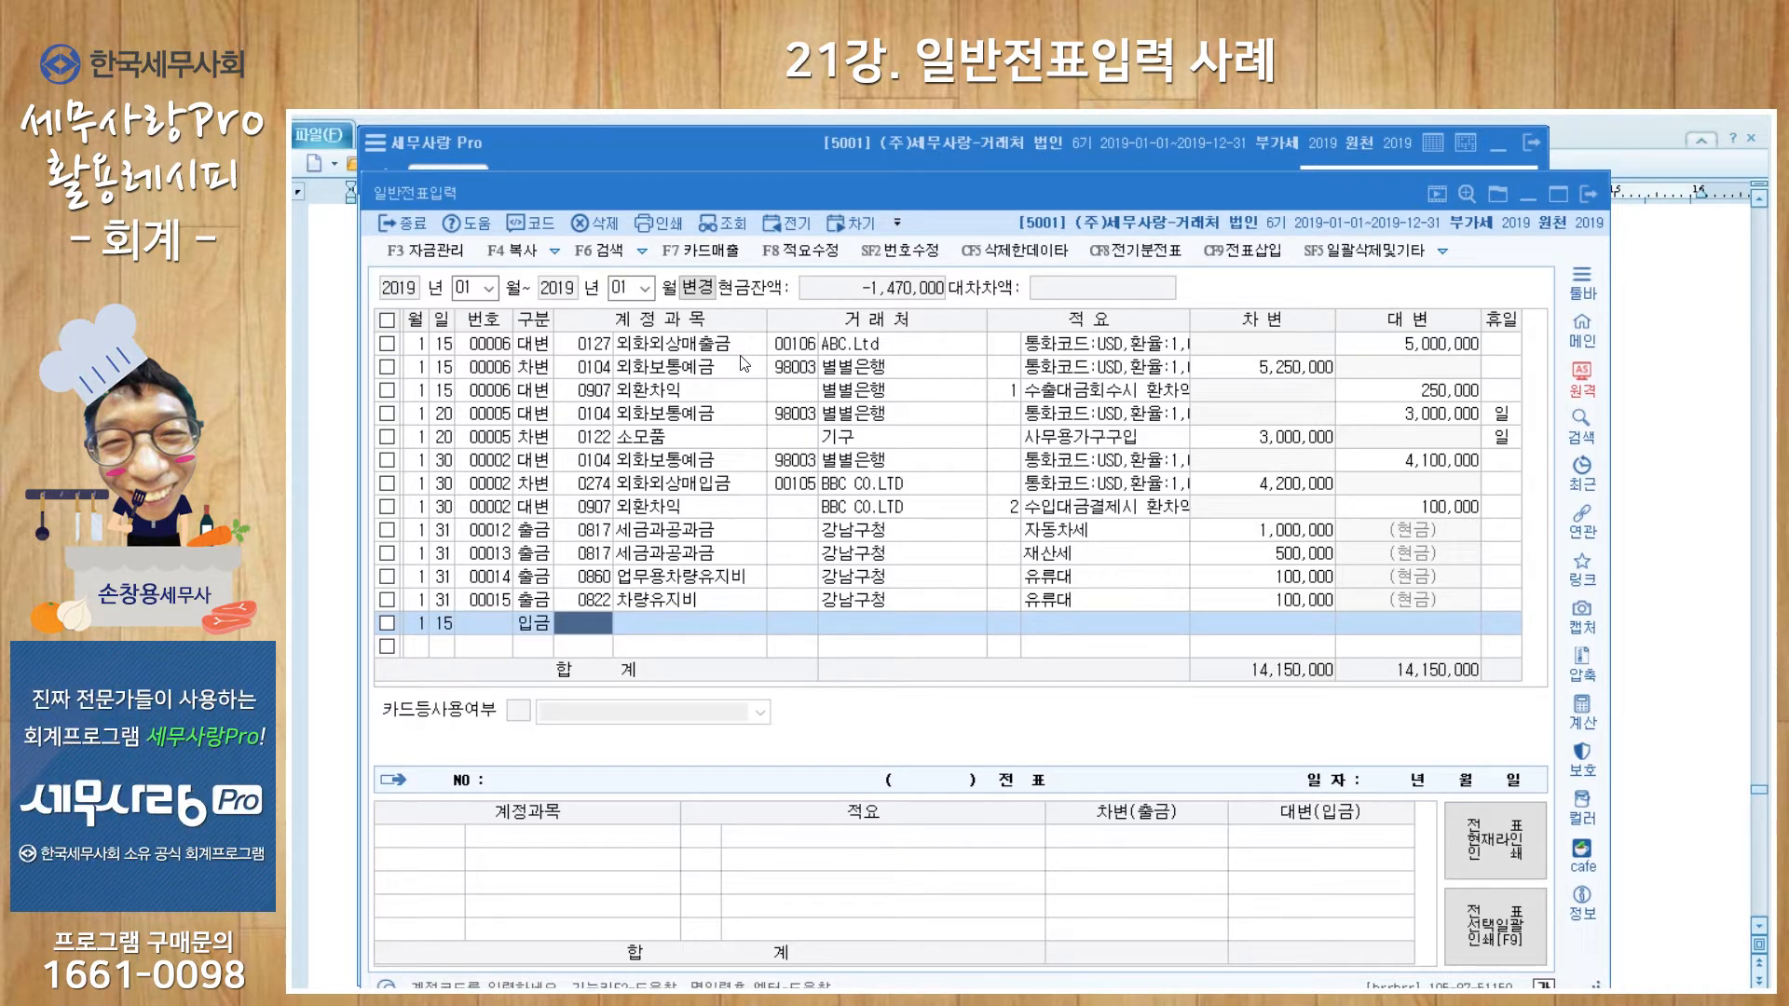
{"action": "type", "text": "외화"}
{"action": "key", "text": "Return"}
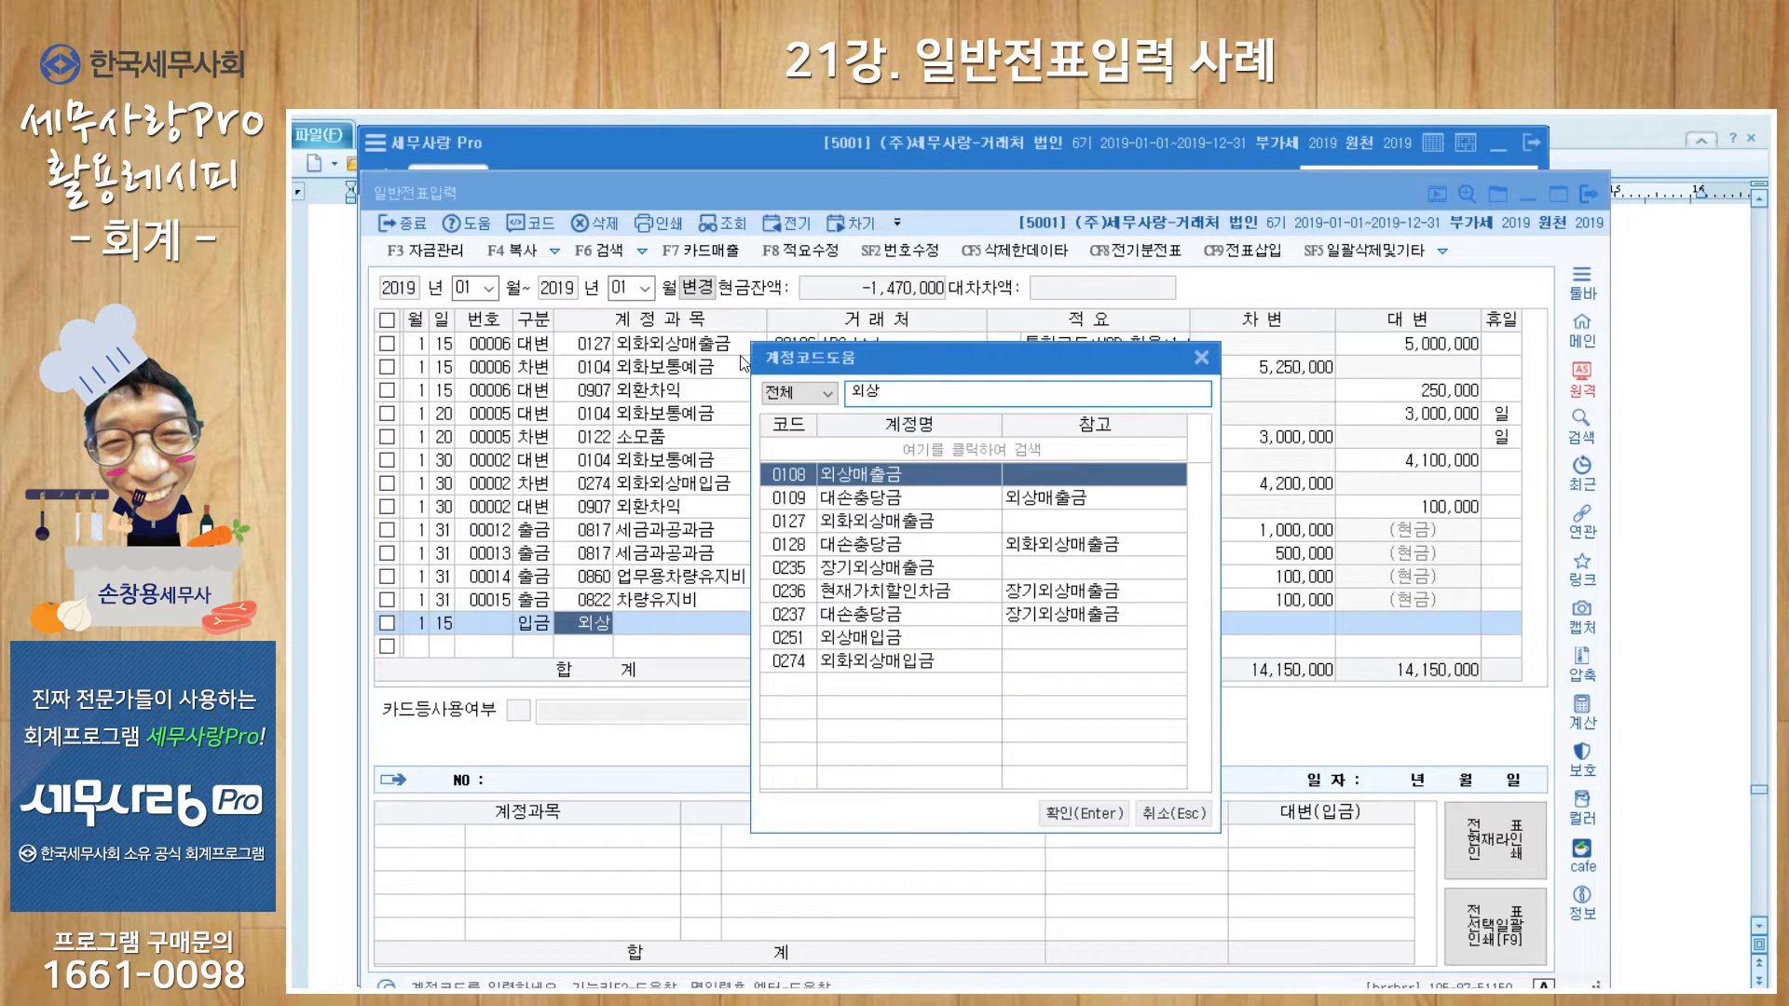
{"action": "key", "text": "Return"}
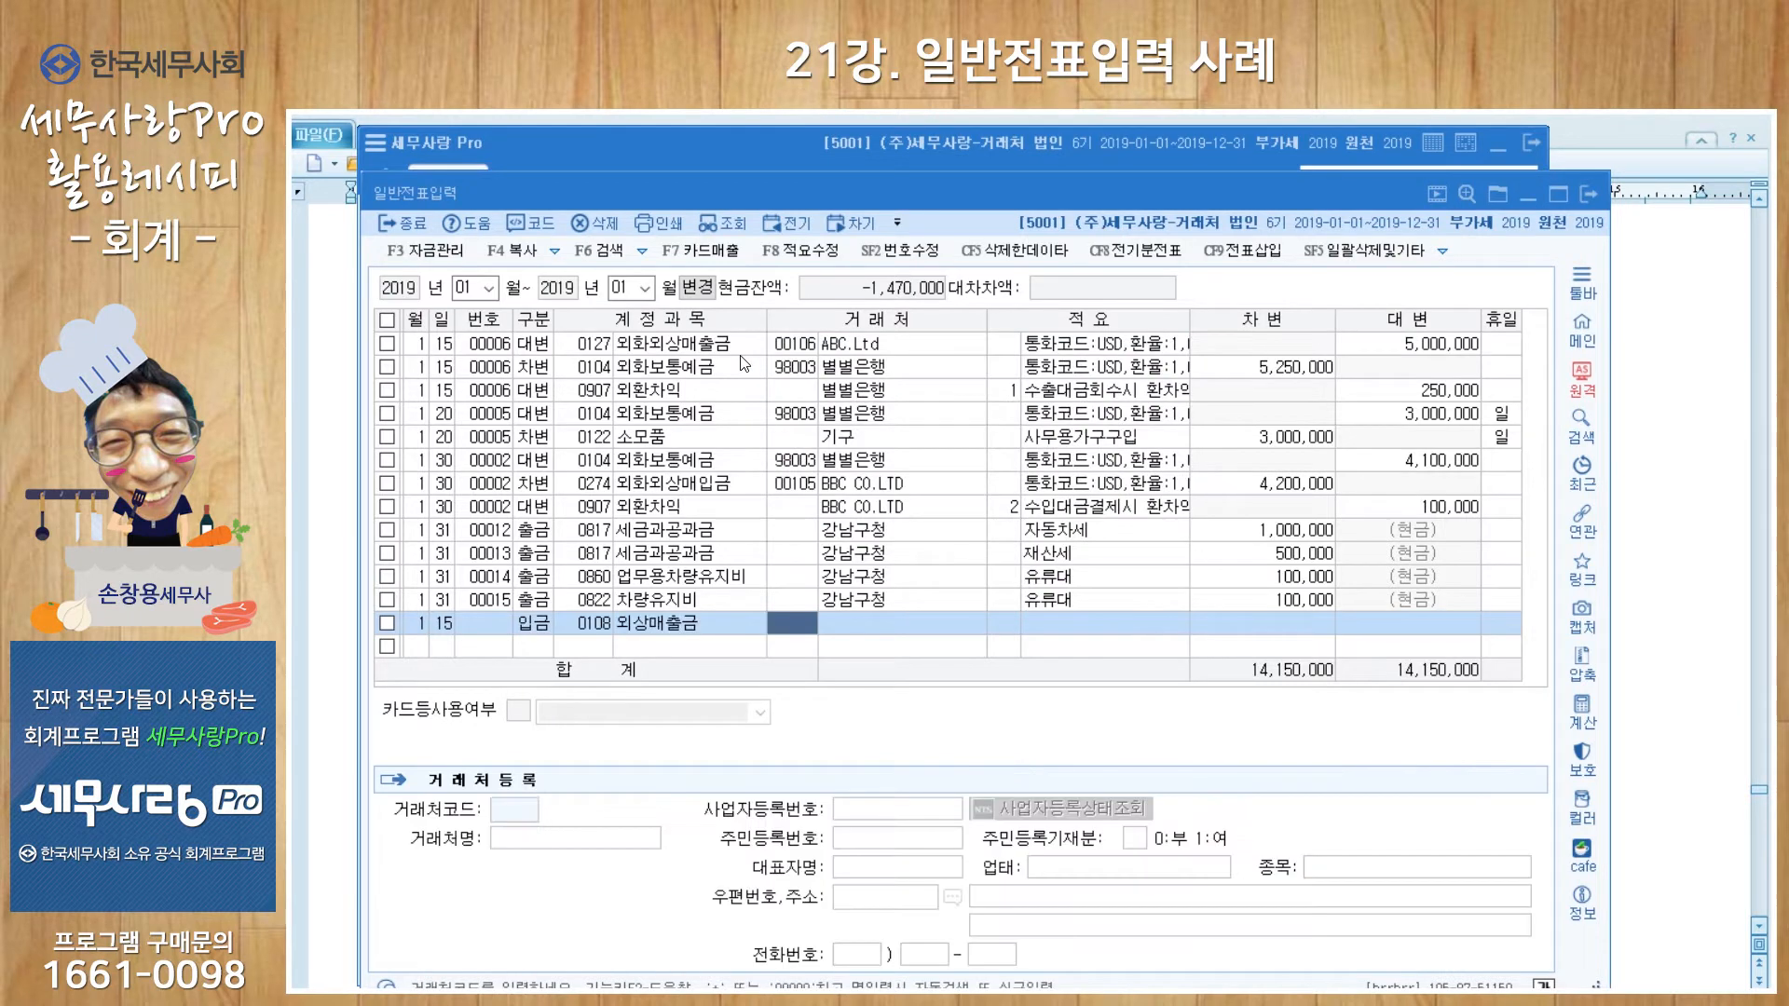
Step: Start registering 울산상회 as a new client for the Jan 15 line
{"action": "key", "text": "plus"}
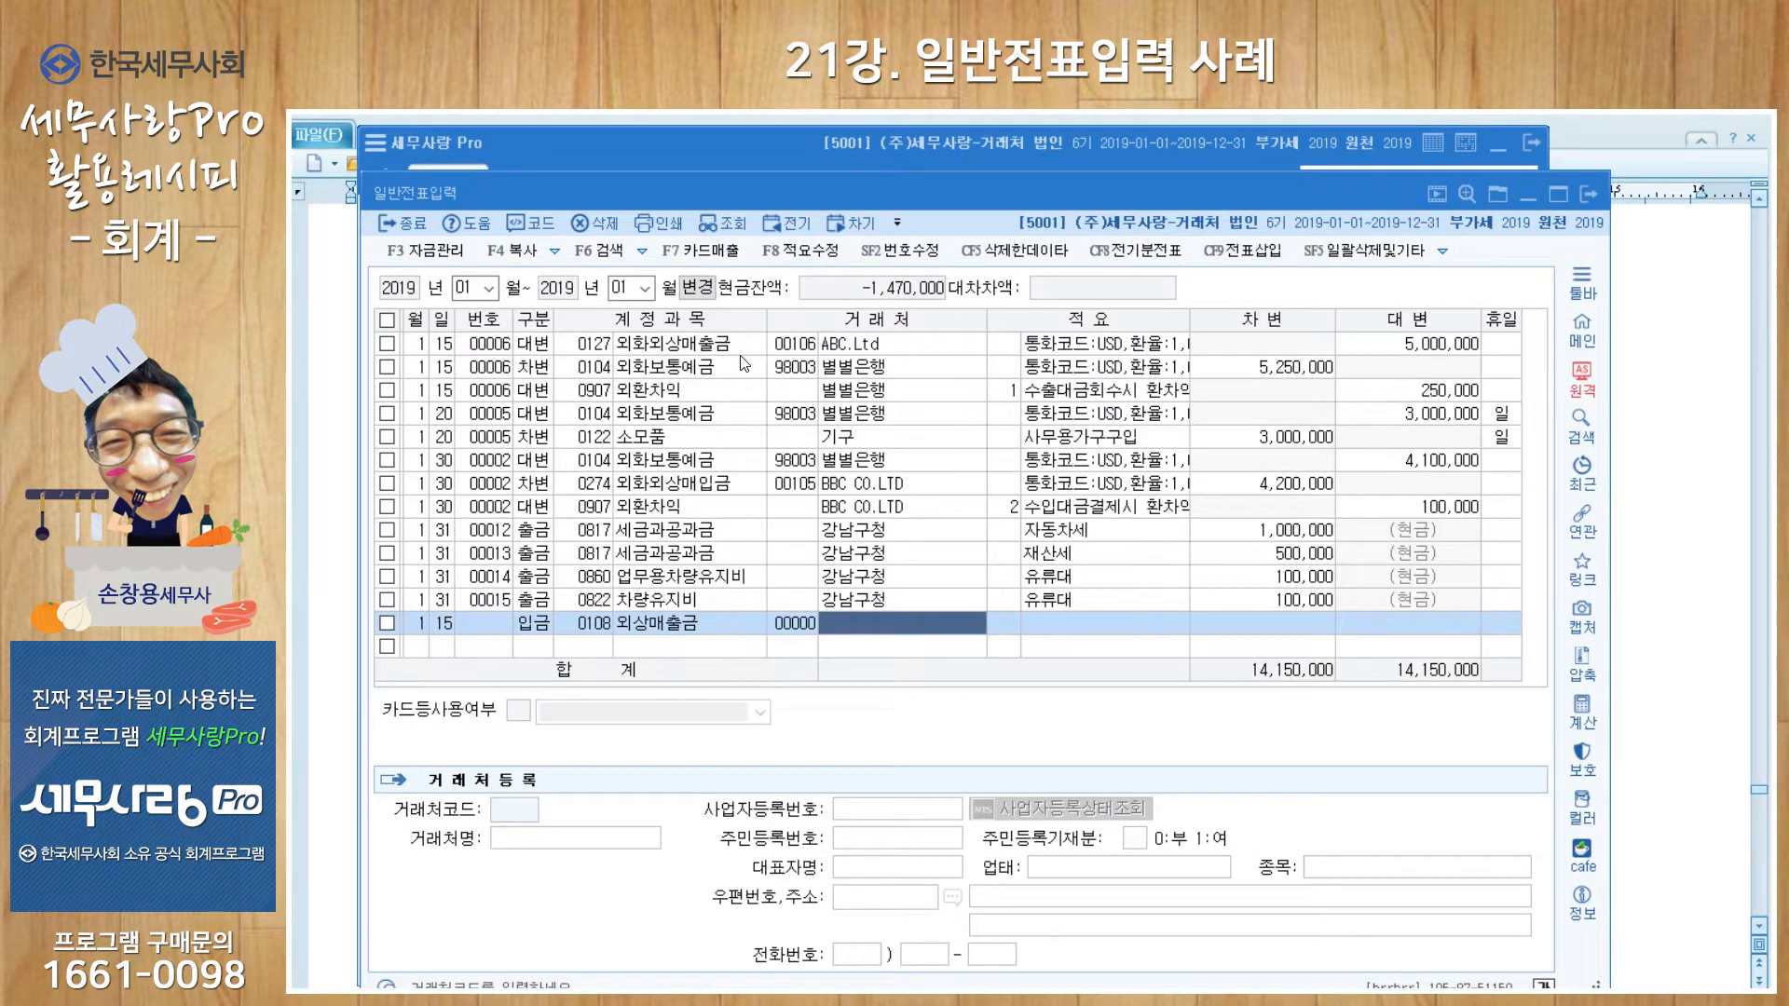
{"action": "type", "text": "울산은상호ㅣ"}
{"action": "key", "text": "Return"}
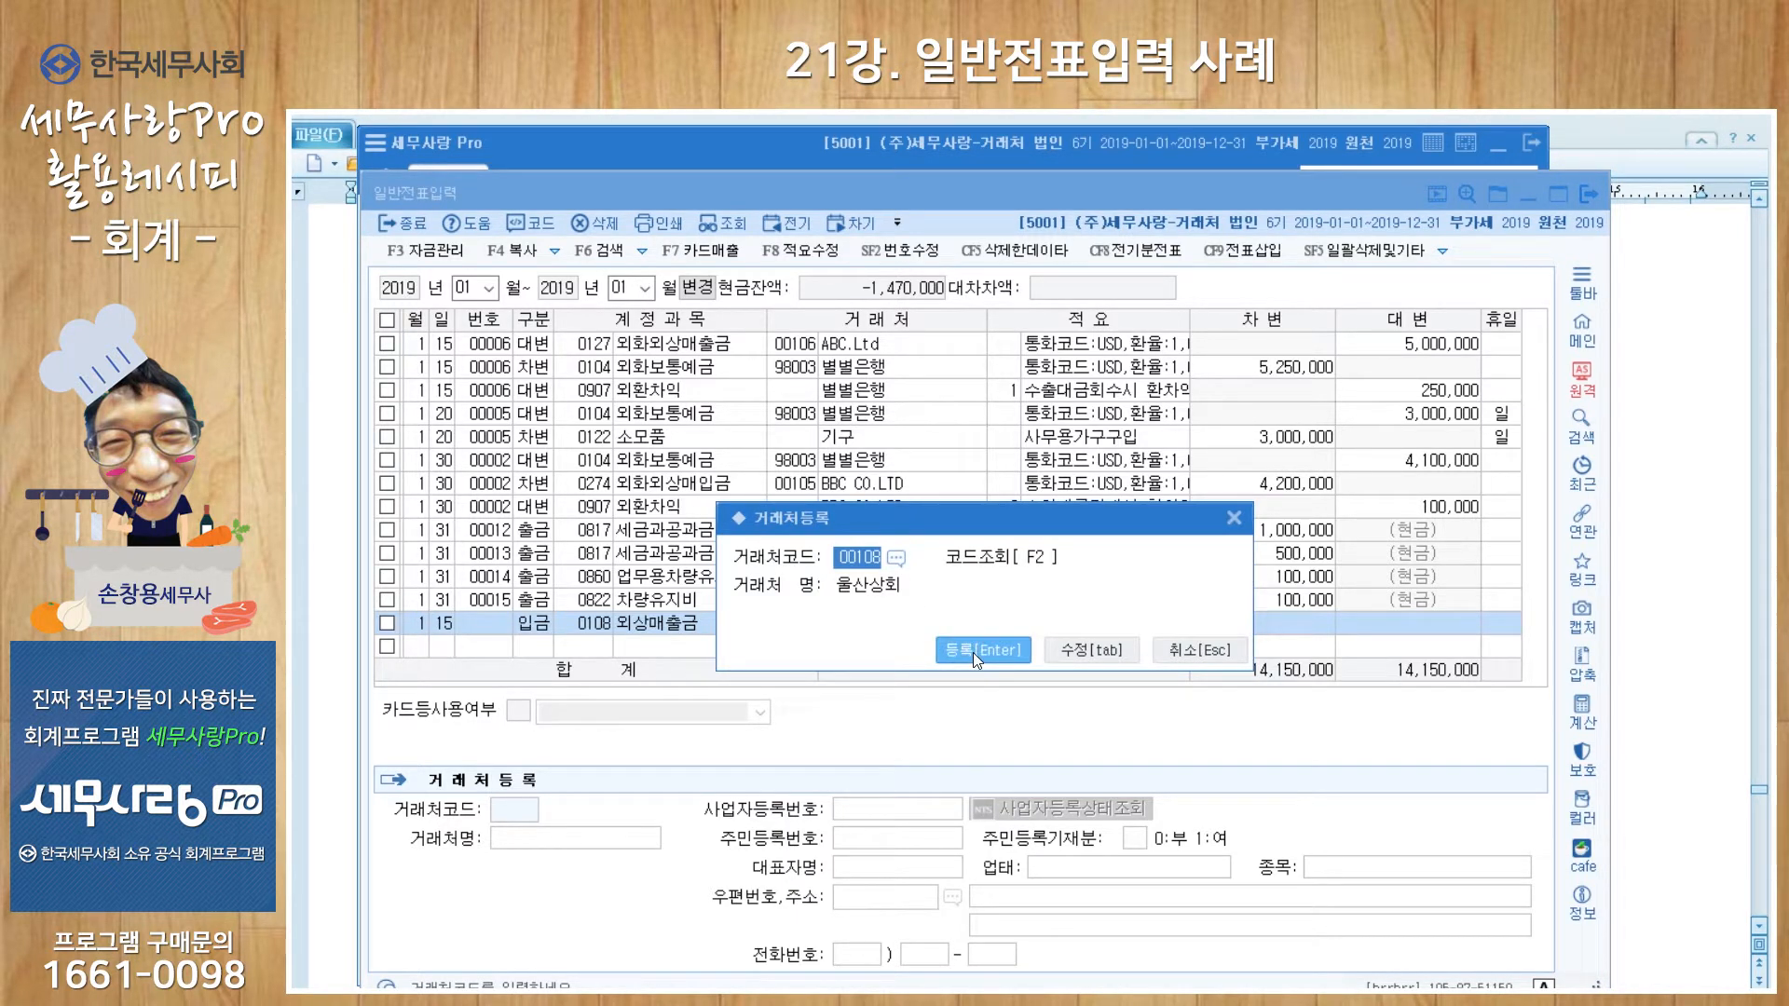
Step: Register 울산상회 as client 00108 with business number, representative, 도매/잡화 and its address
{"action": "left_click", "coordinate": [1083, 651]}
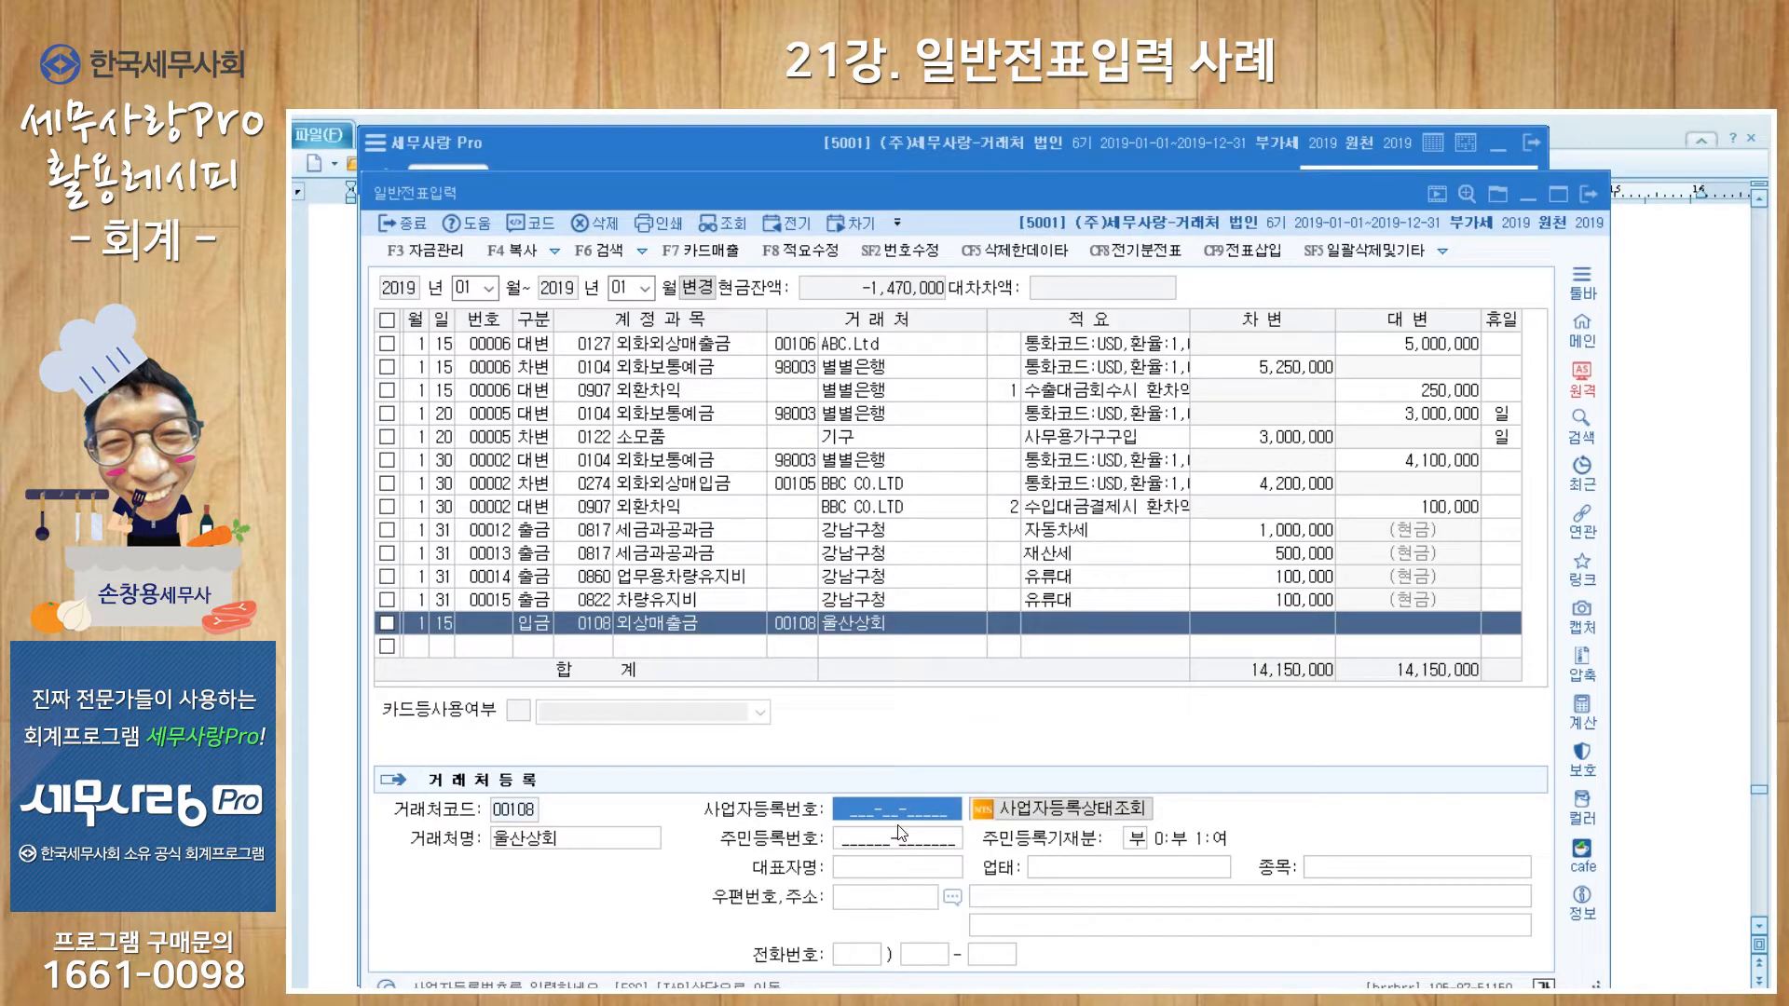
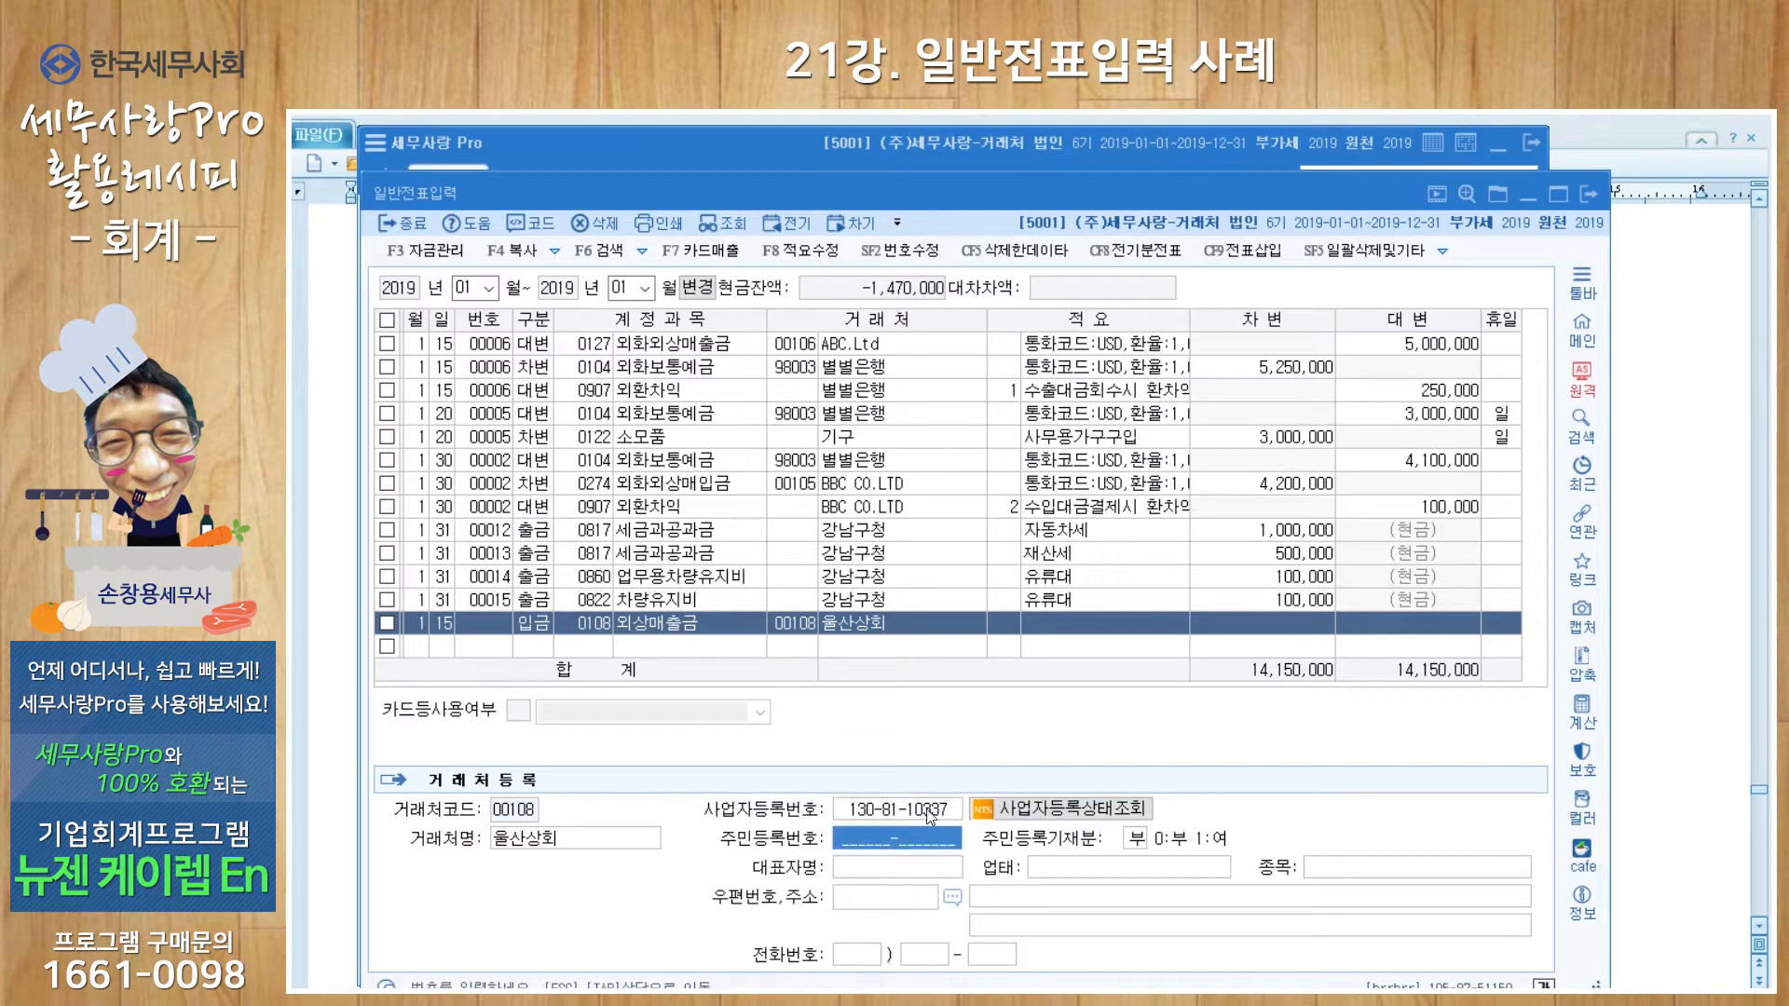
{"action": "left_click", "coordinate": [918, 876]}
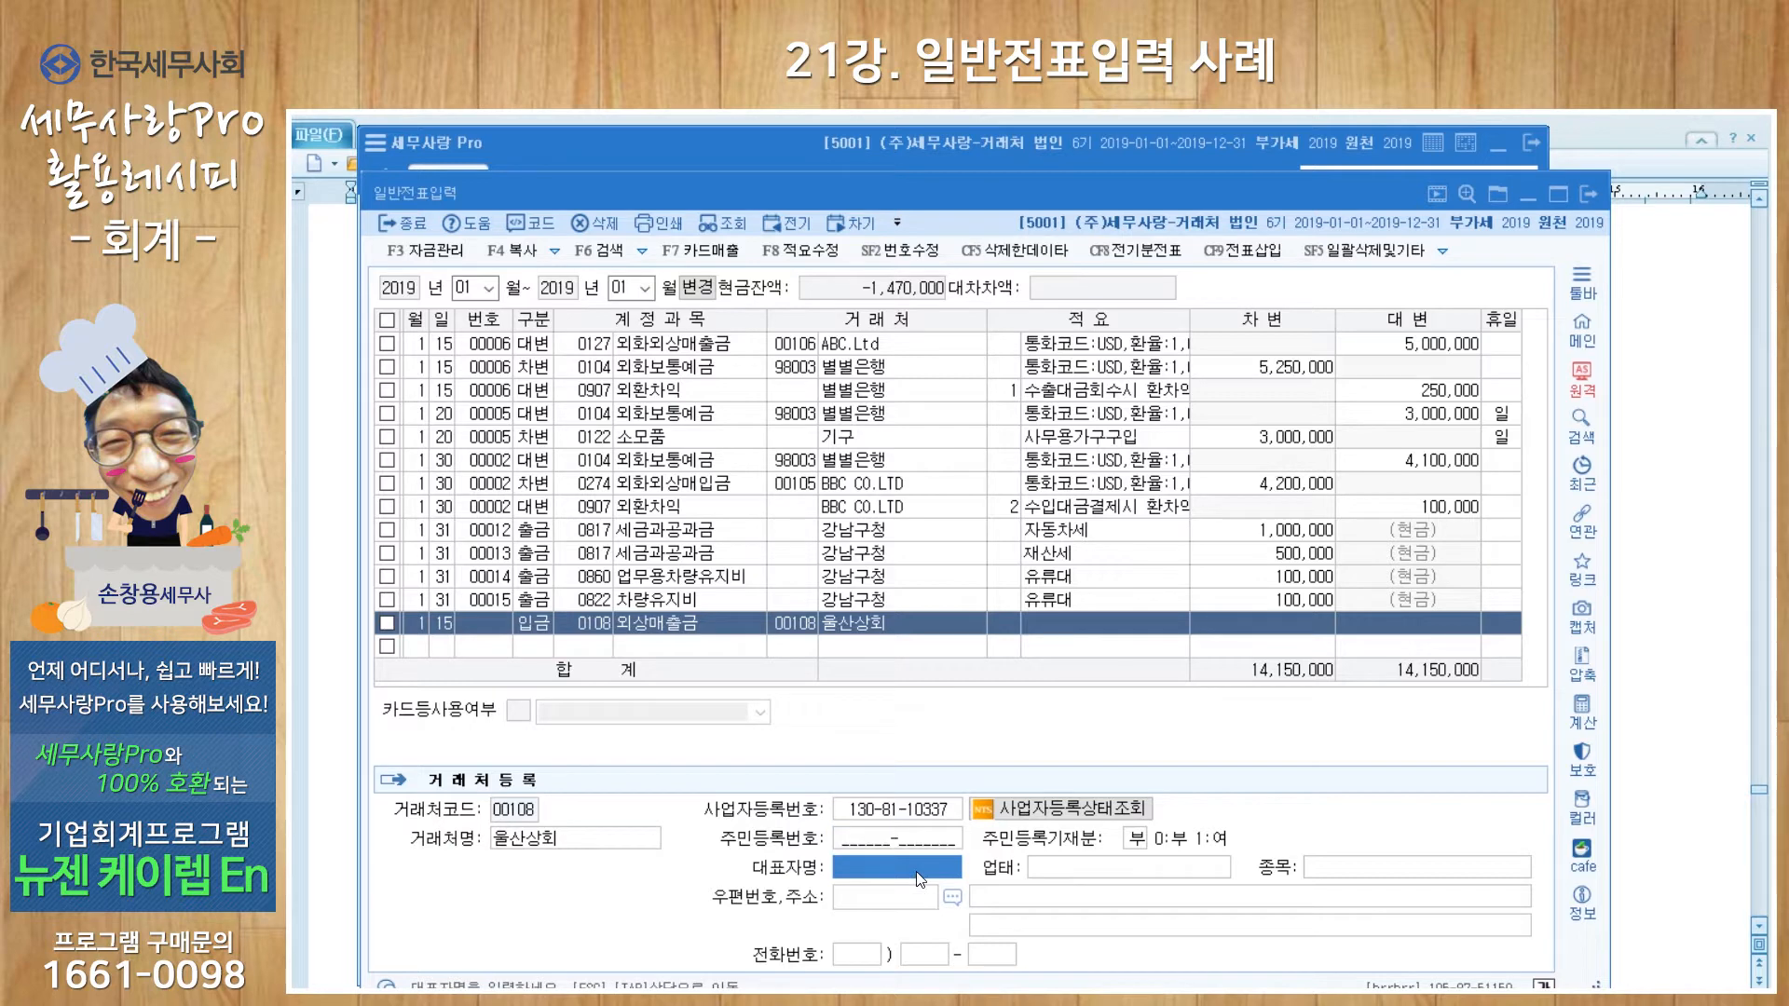
{"action": "type", "text": "김울산"}
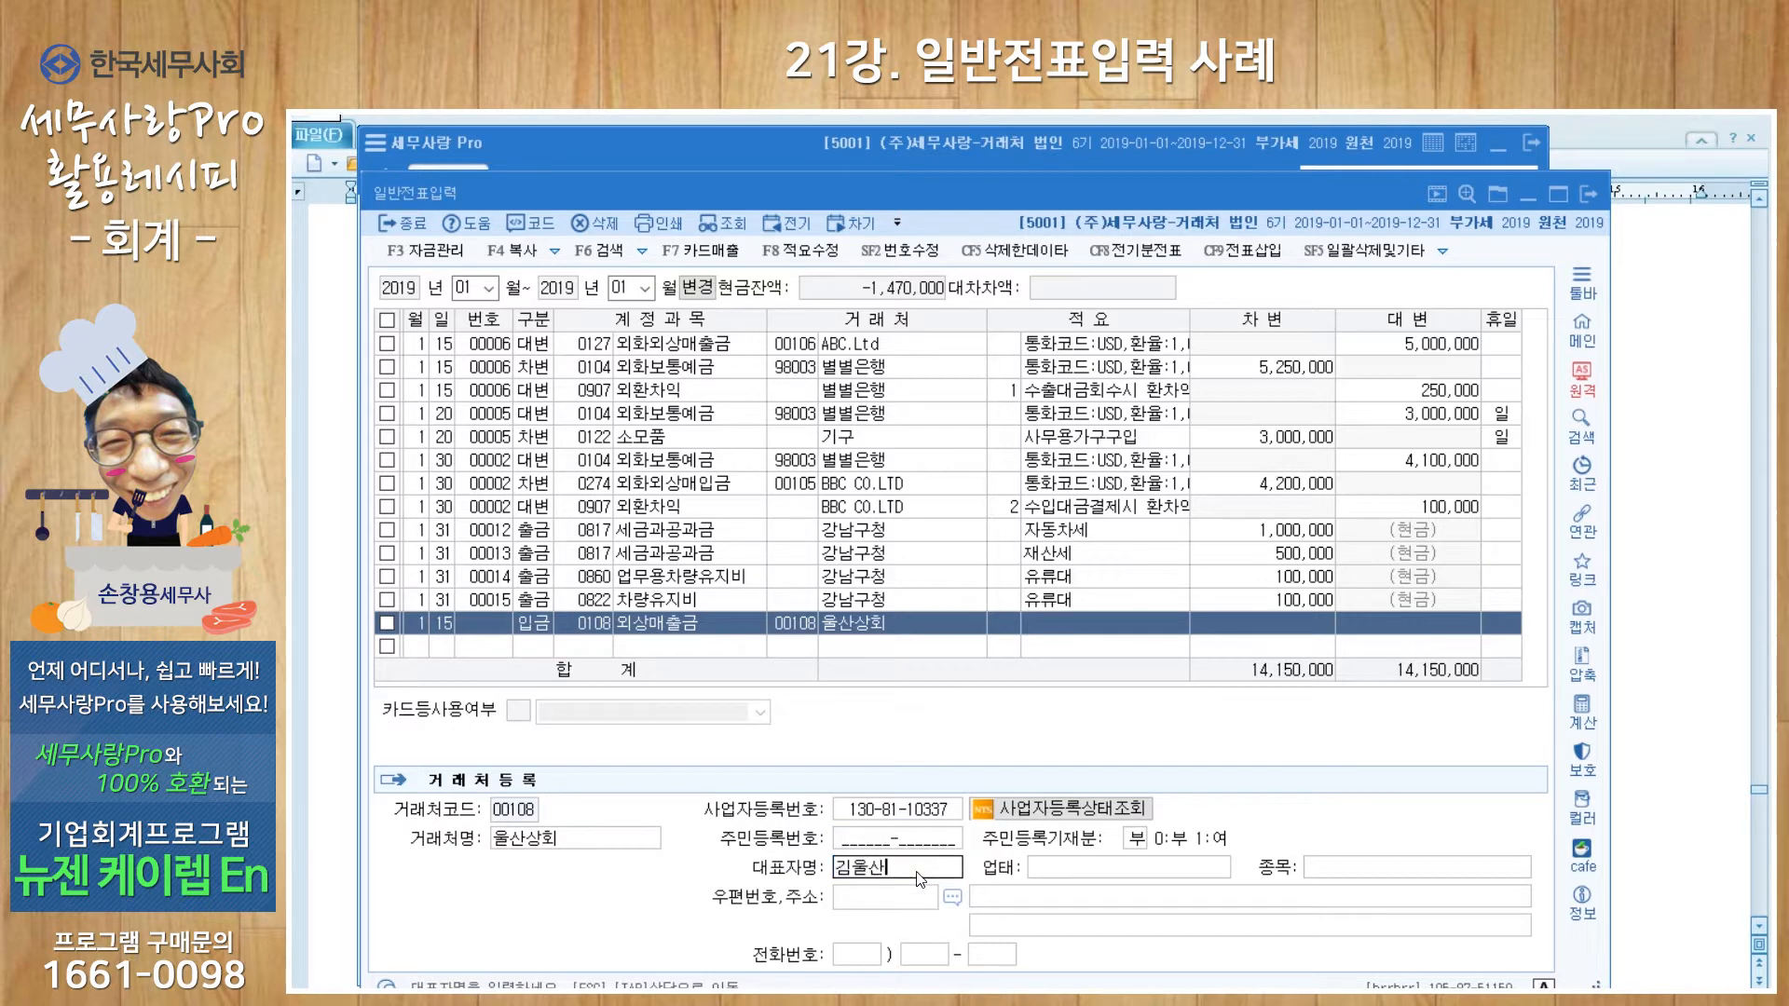
{"action": "key", "text": "Return"}
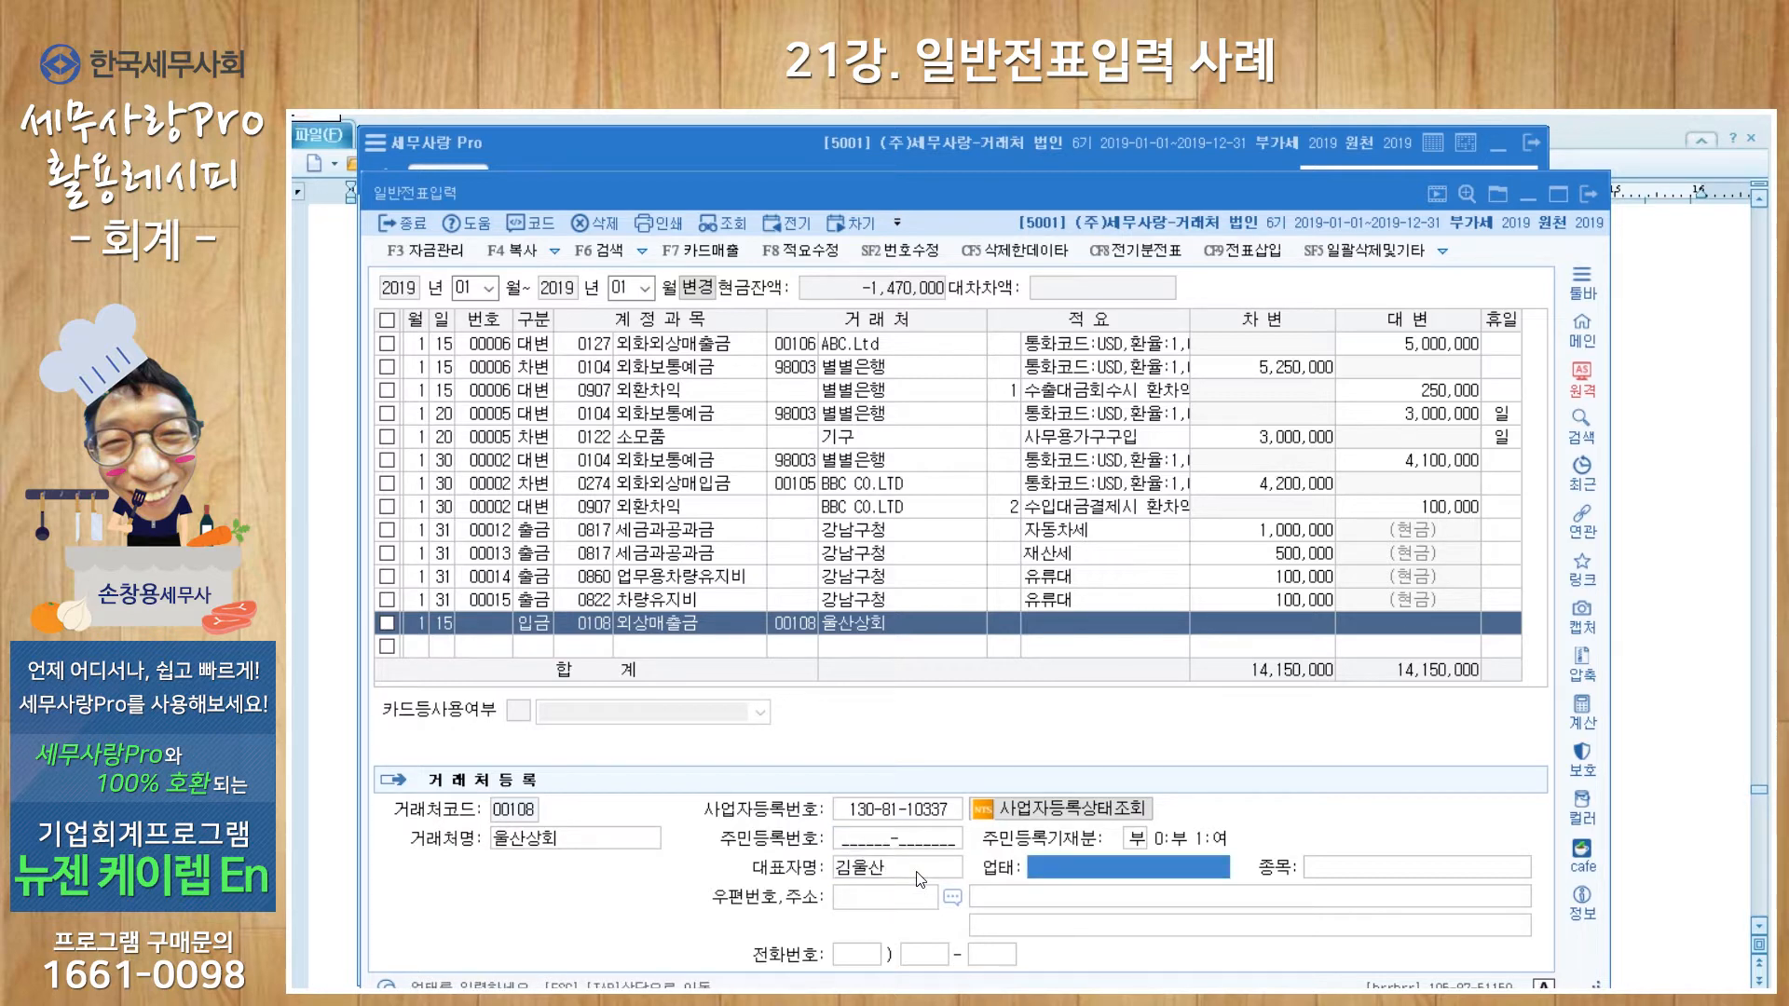
{"action": "type", "text": "도매"}
{"action": "key", "text": "Return"}
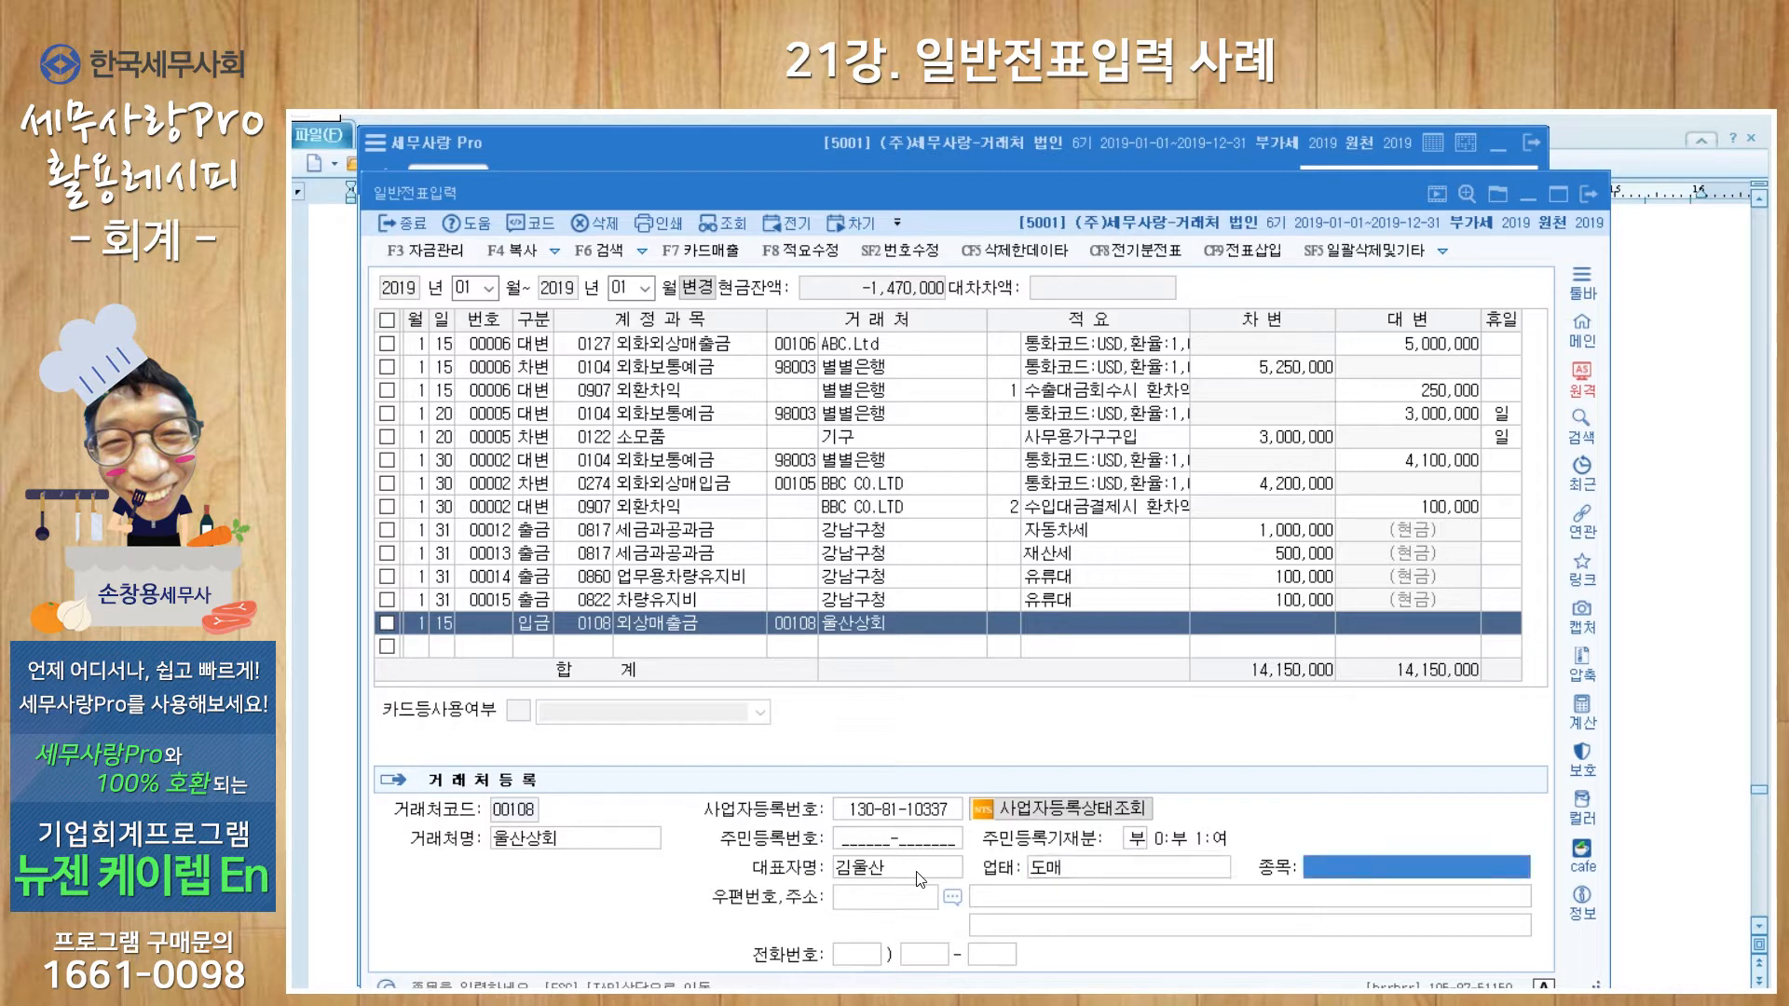
{"action": "type", "text": "잡화"}
{"action": "key", "text": "Return"}
{"action": "key", "text": "Return"}
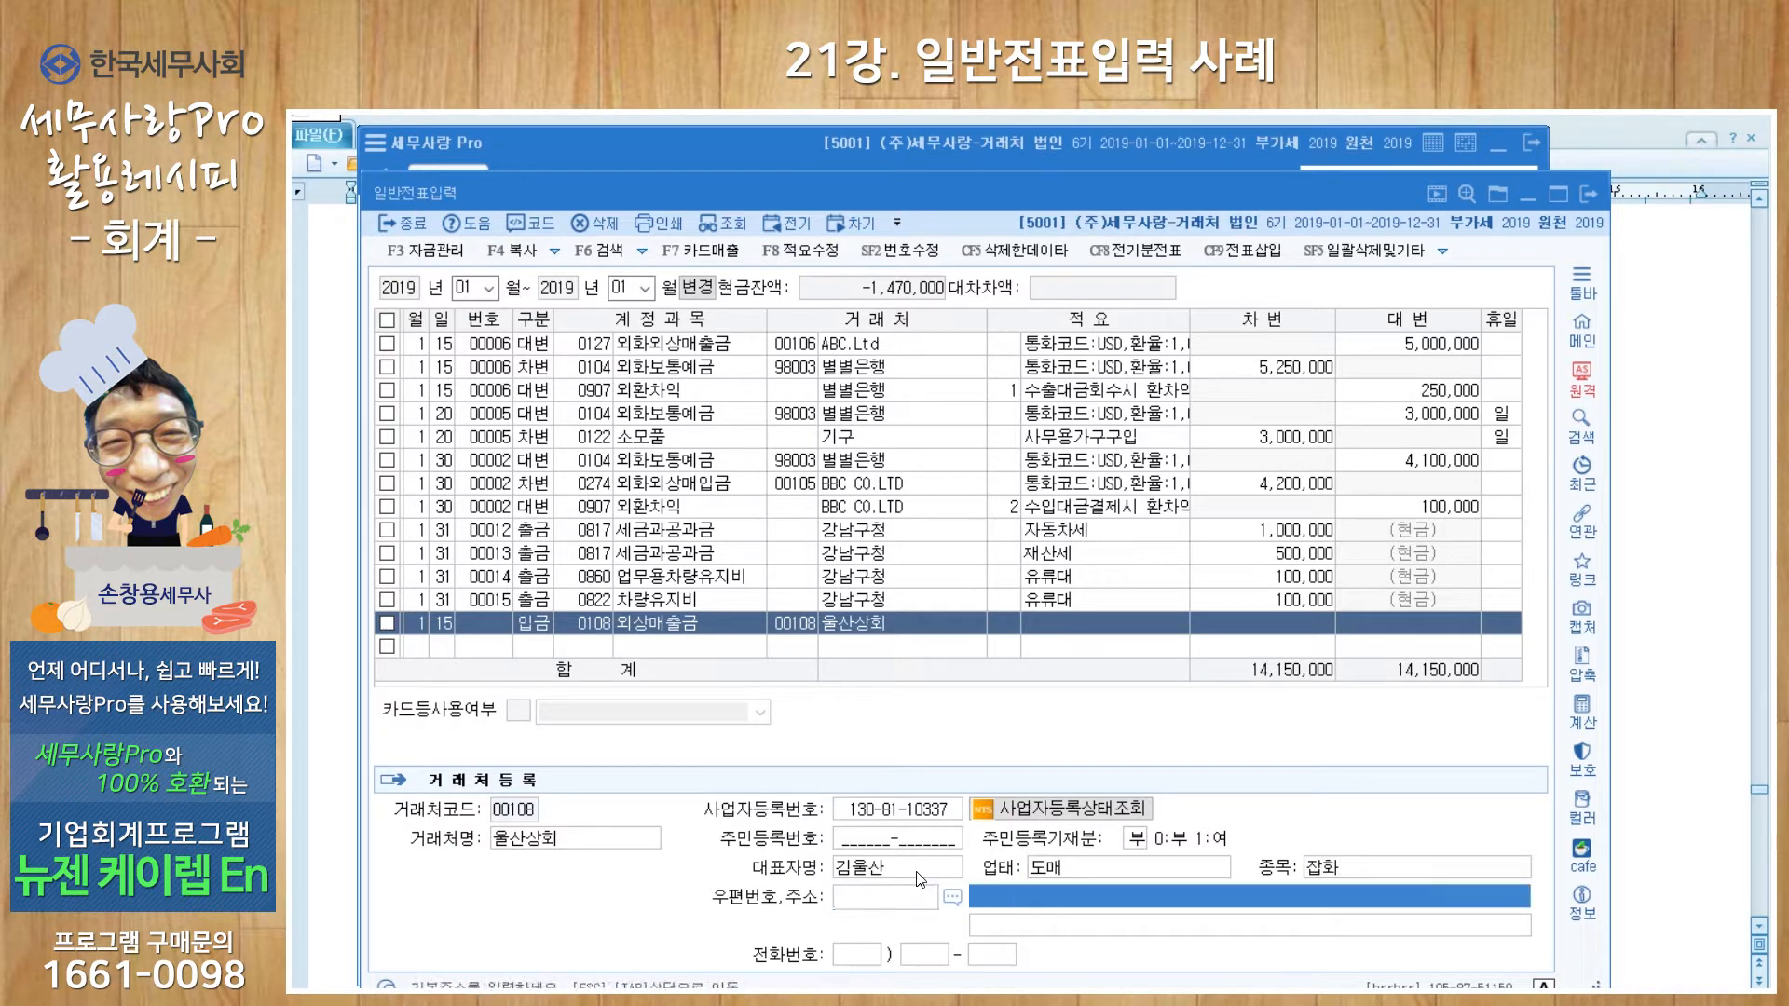
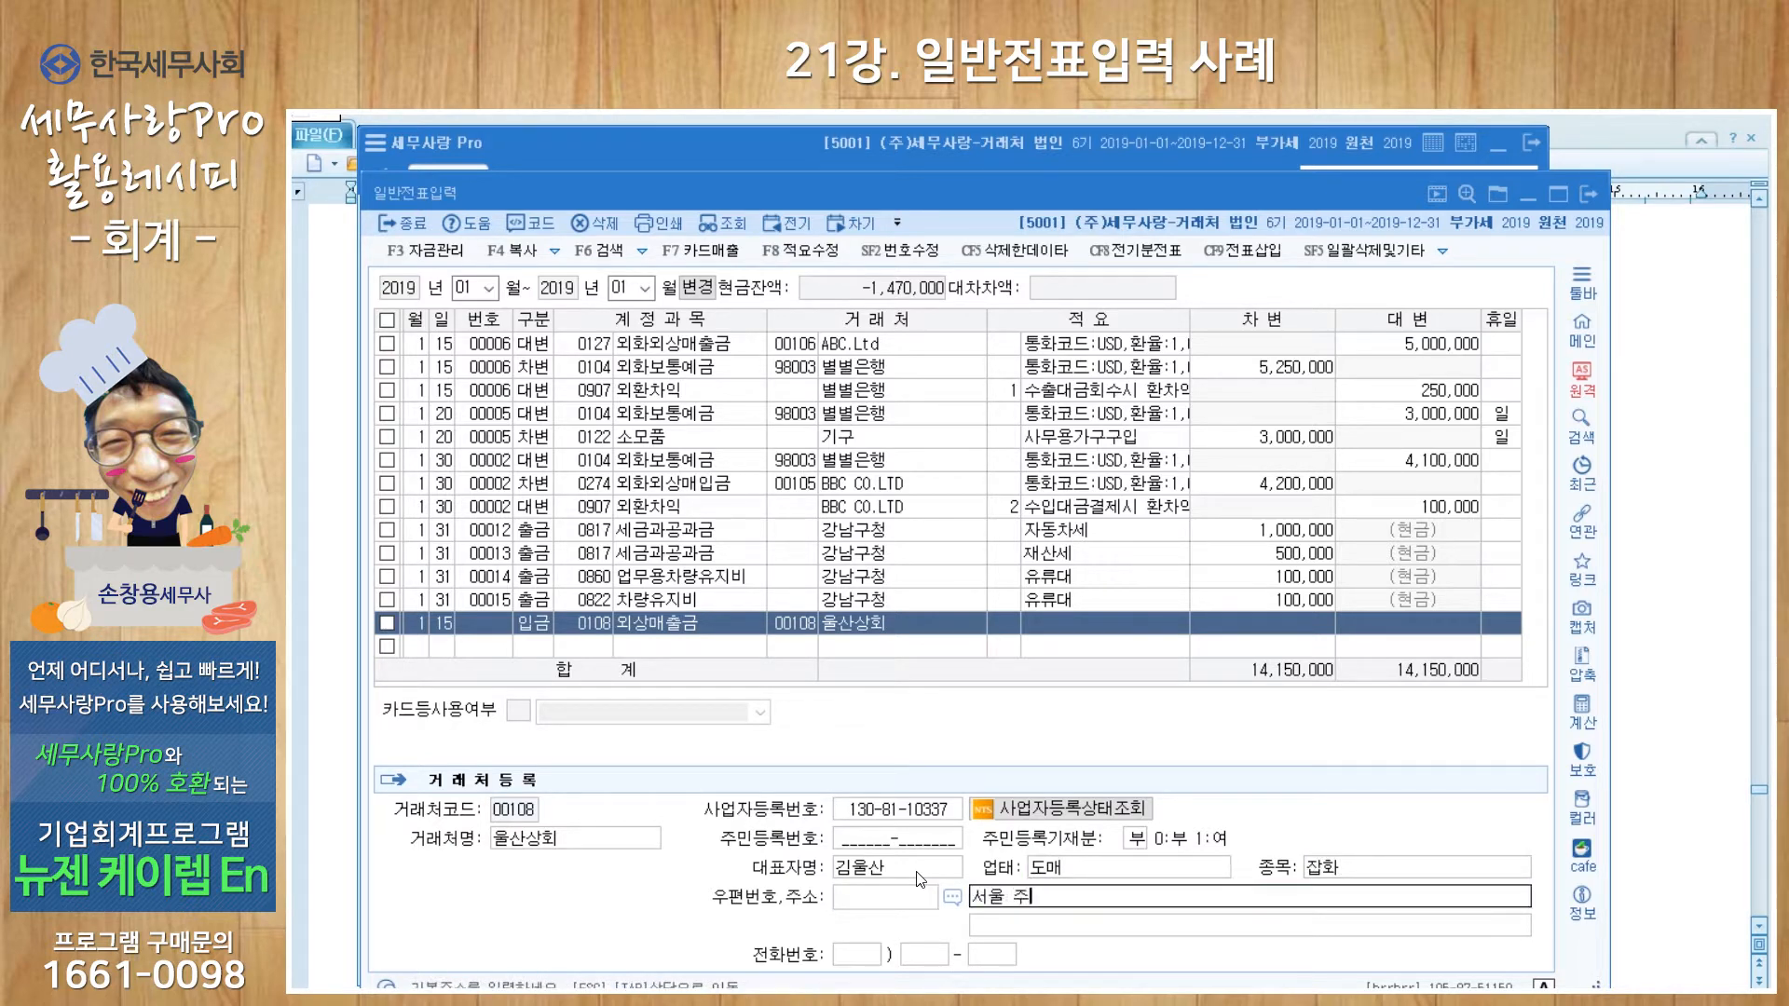
{"action": "key", "text": "Return"}
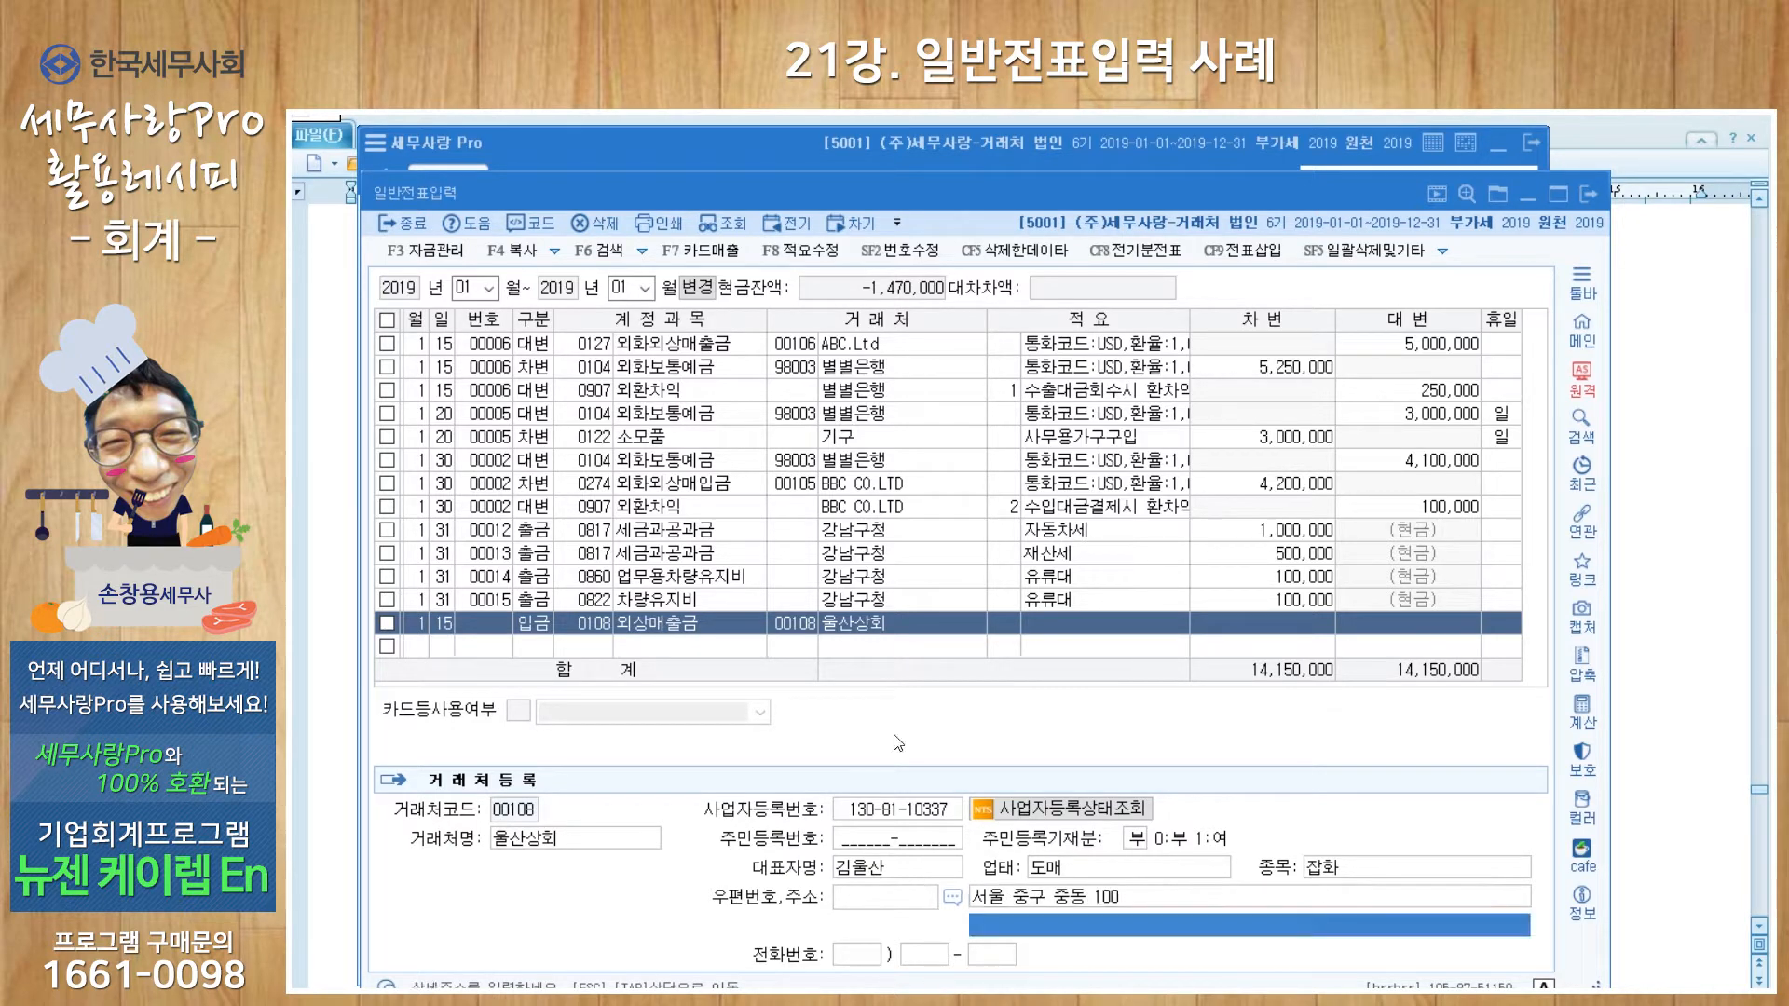
{"action": "left_click", "coordinate": [1000, 633]}
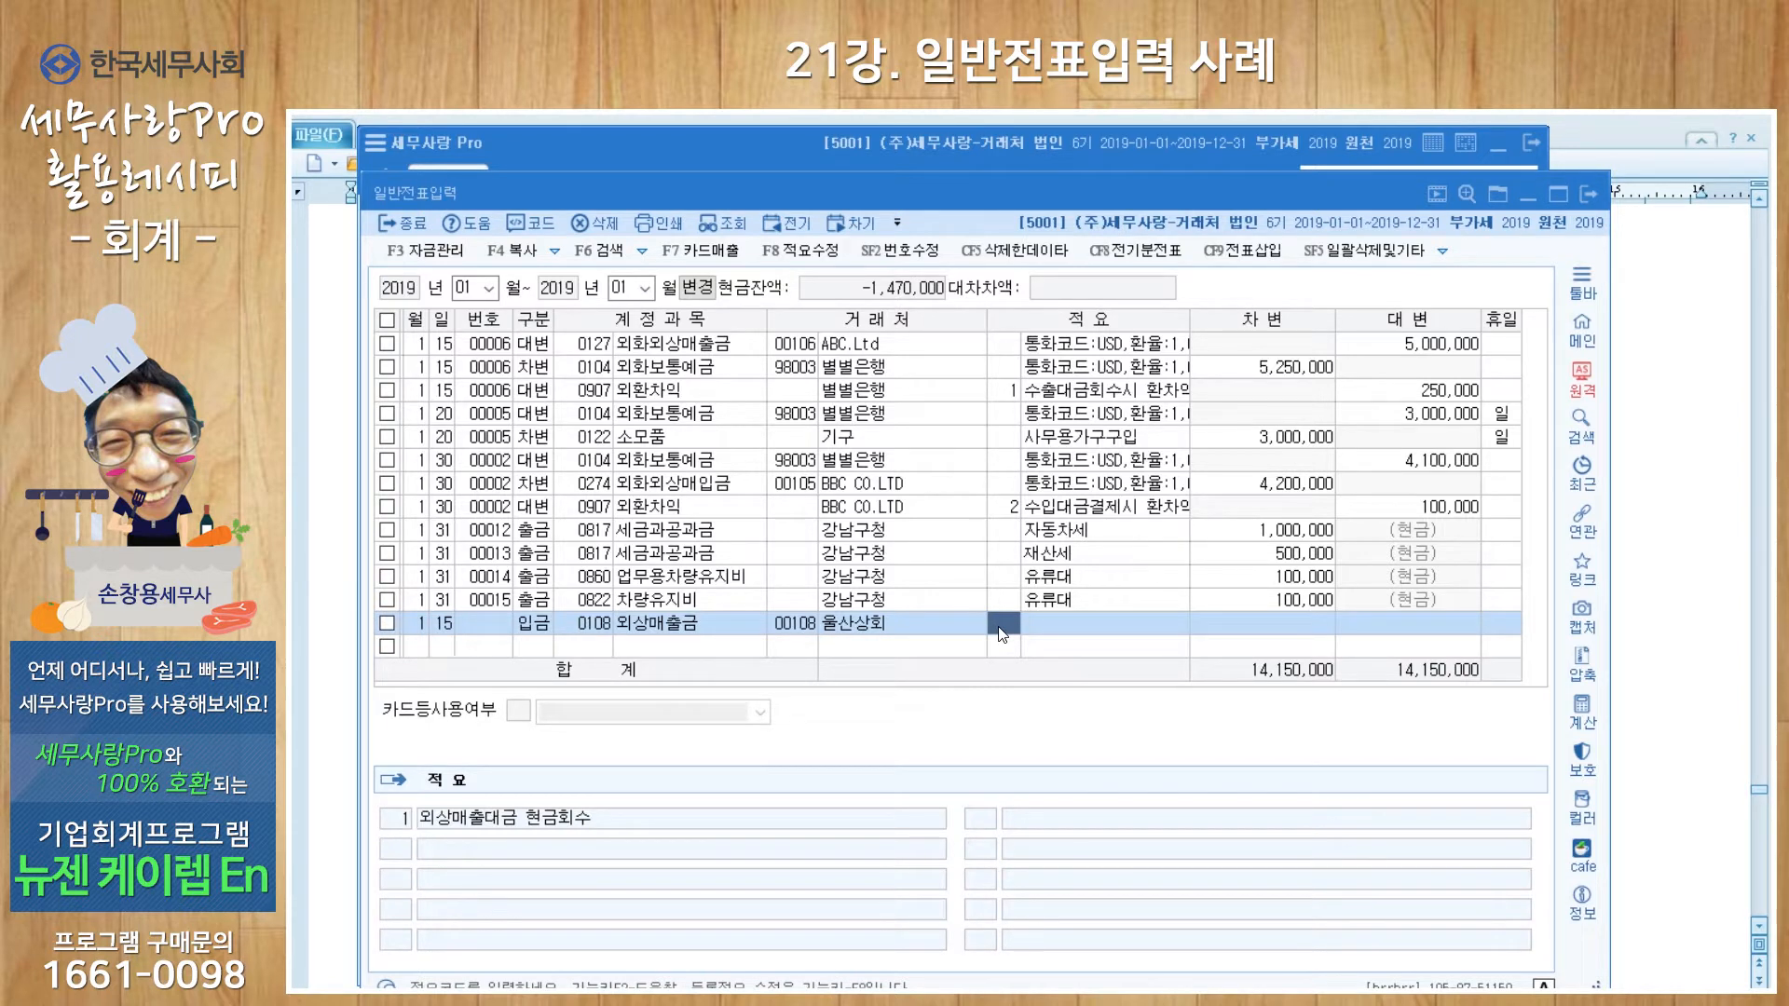
Step: Give the Jan 15 line description 외상매출대금 현금회수 and a 50,000,000 credit, then start a Jan 25 row
{"action": "type", "text": "1"}
{"action": "key", "text": "Return"}
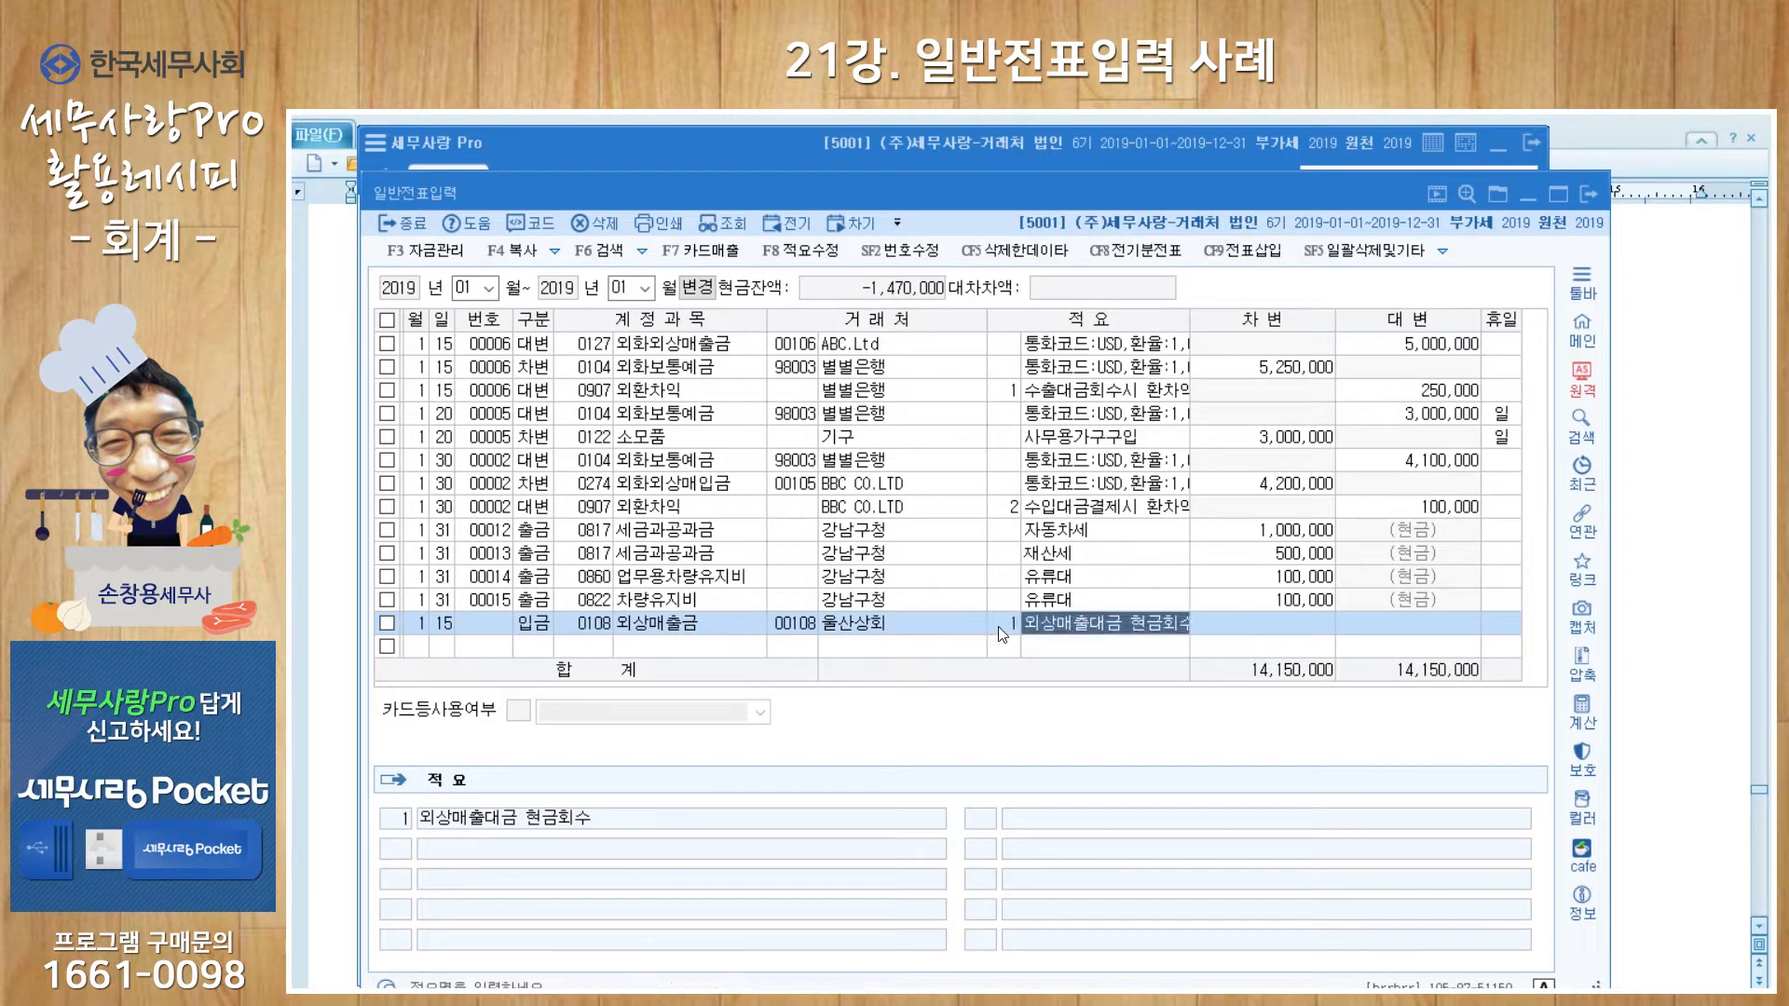
{"action": "key", "text": "Return"}
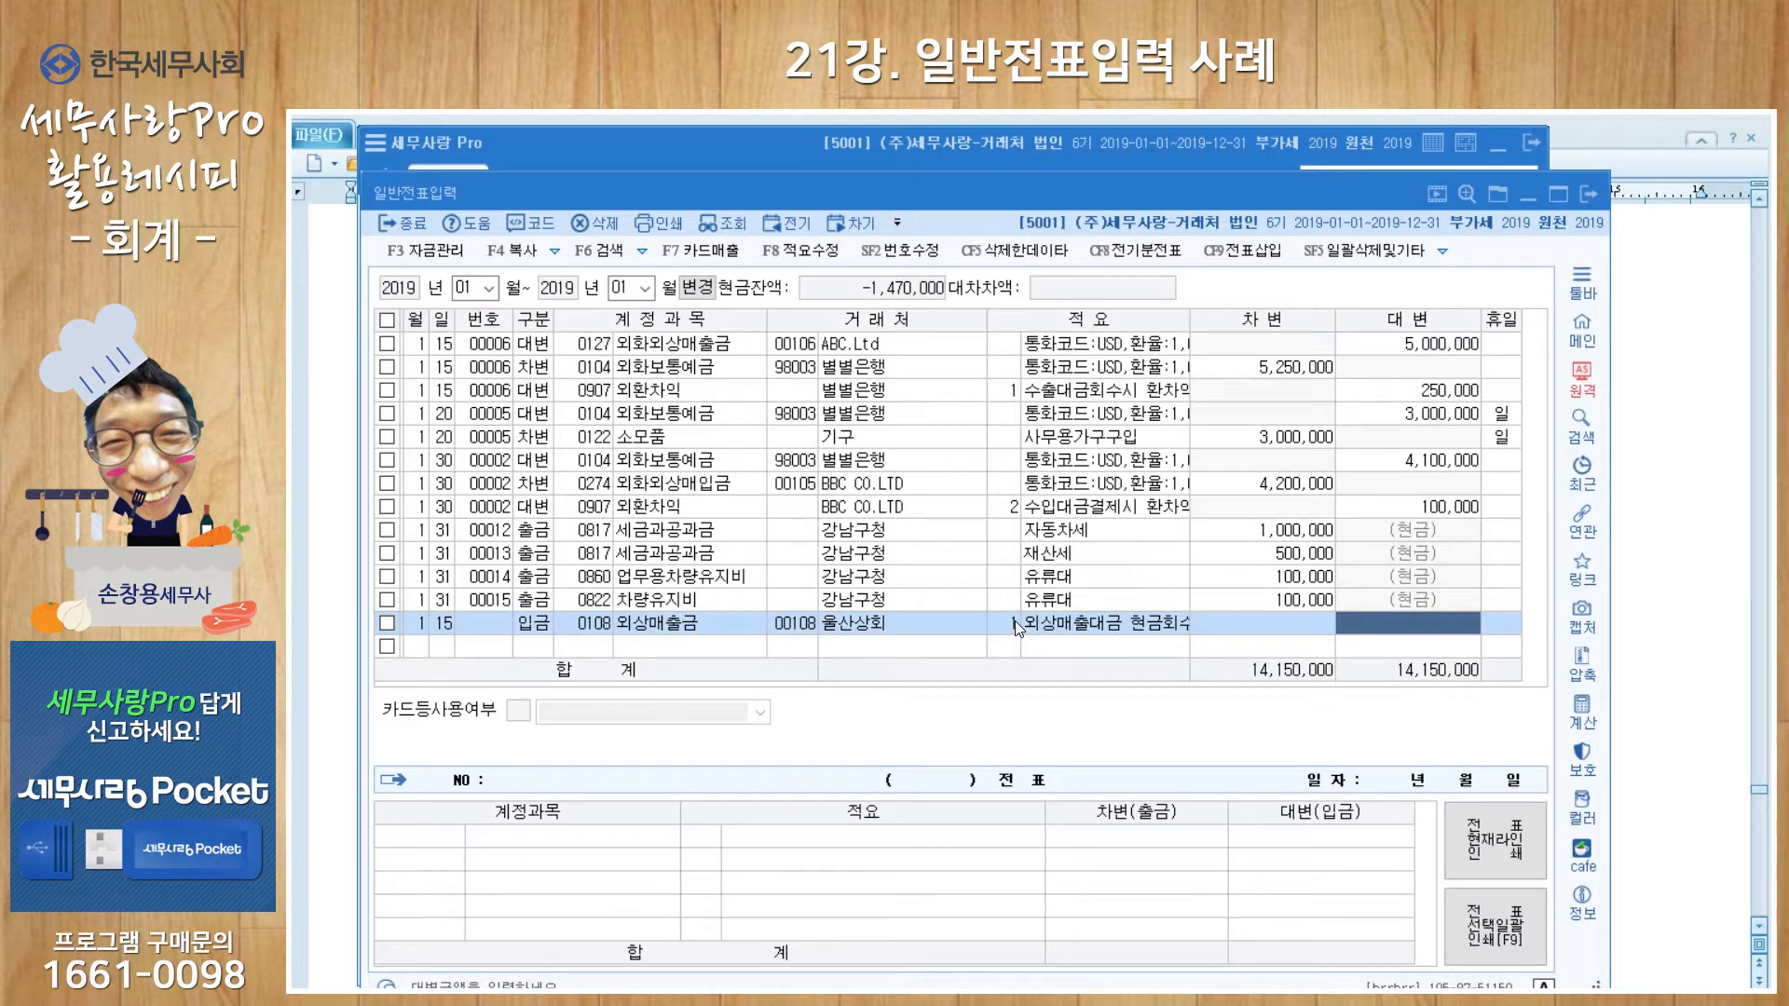
{"action": "type", "text": "50"}
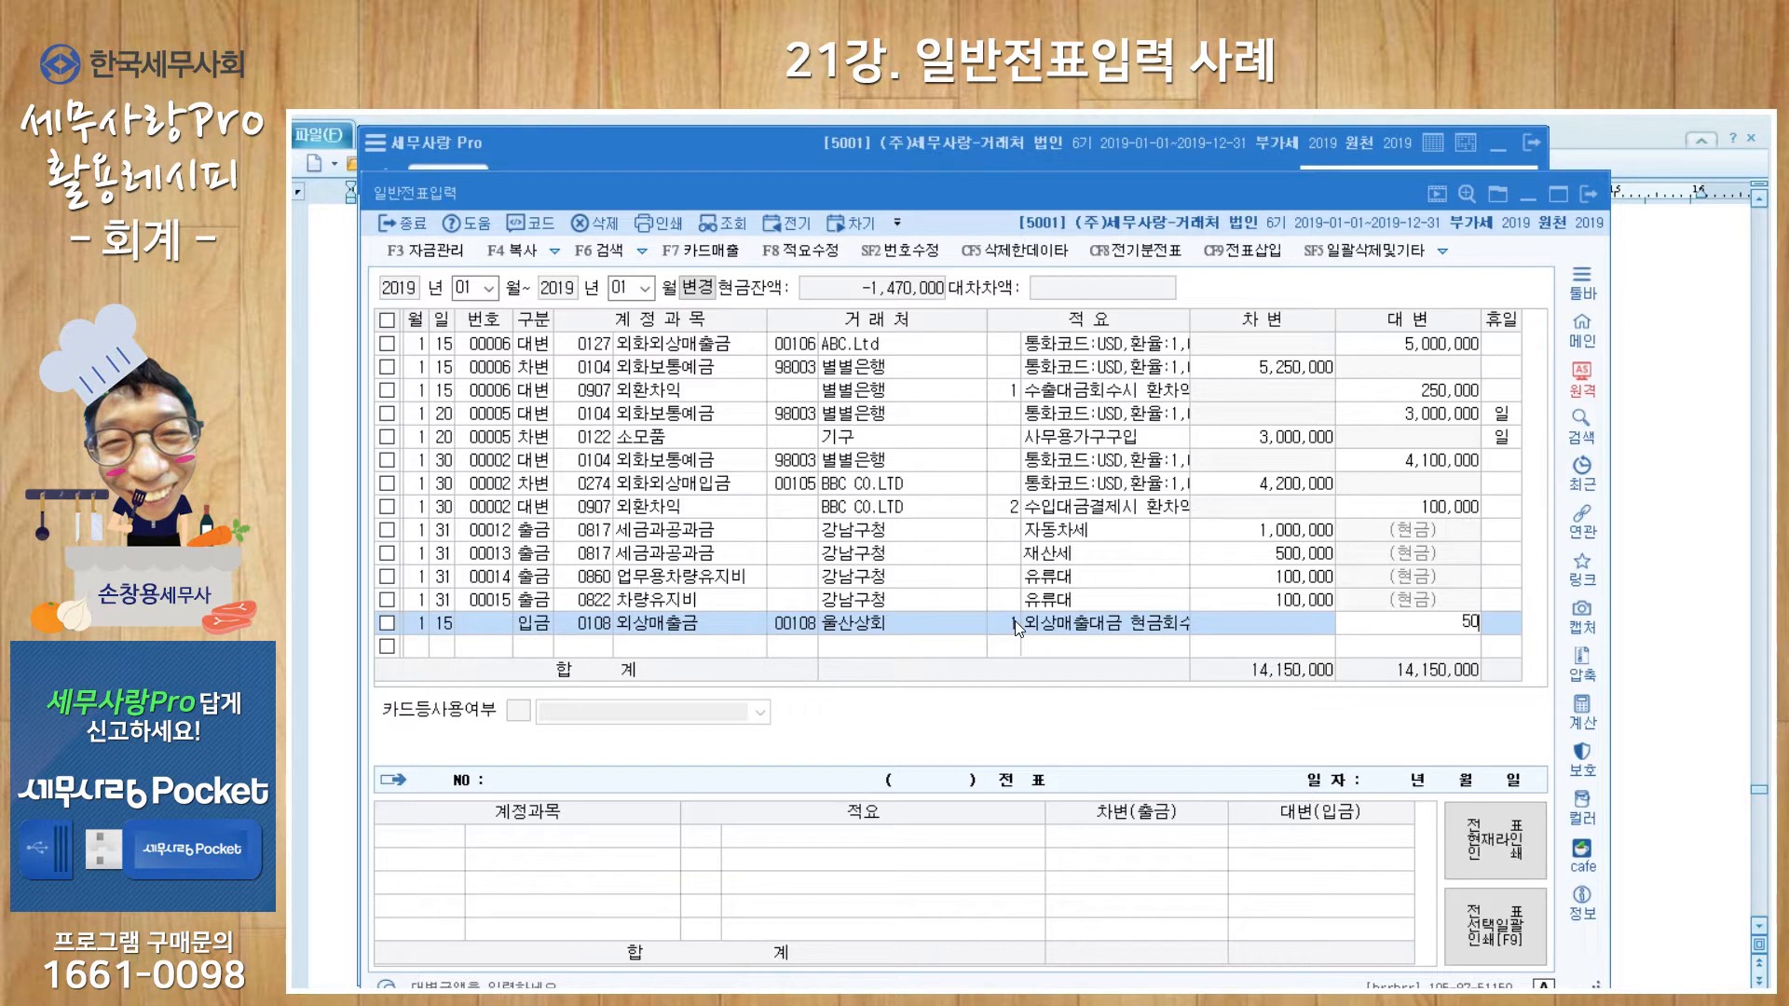
{"action": "type", "text": ",000,000"}
{"action": "key", "text": "Return"}
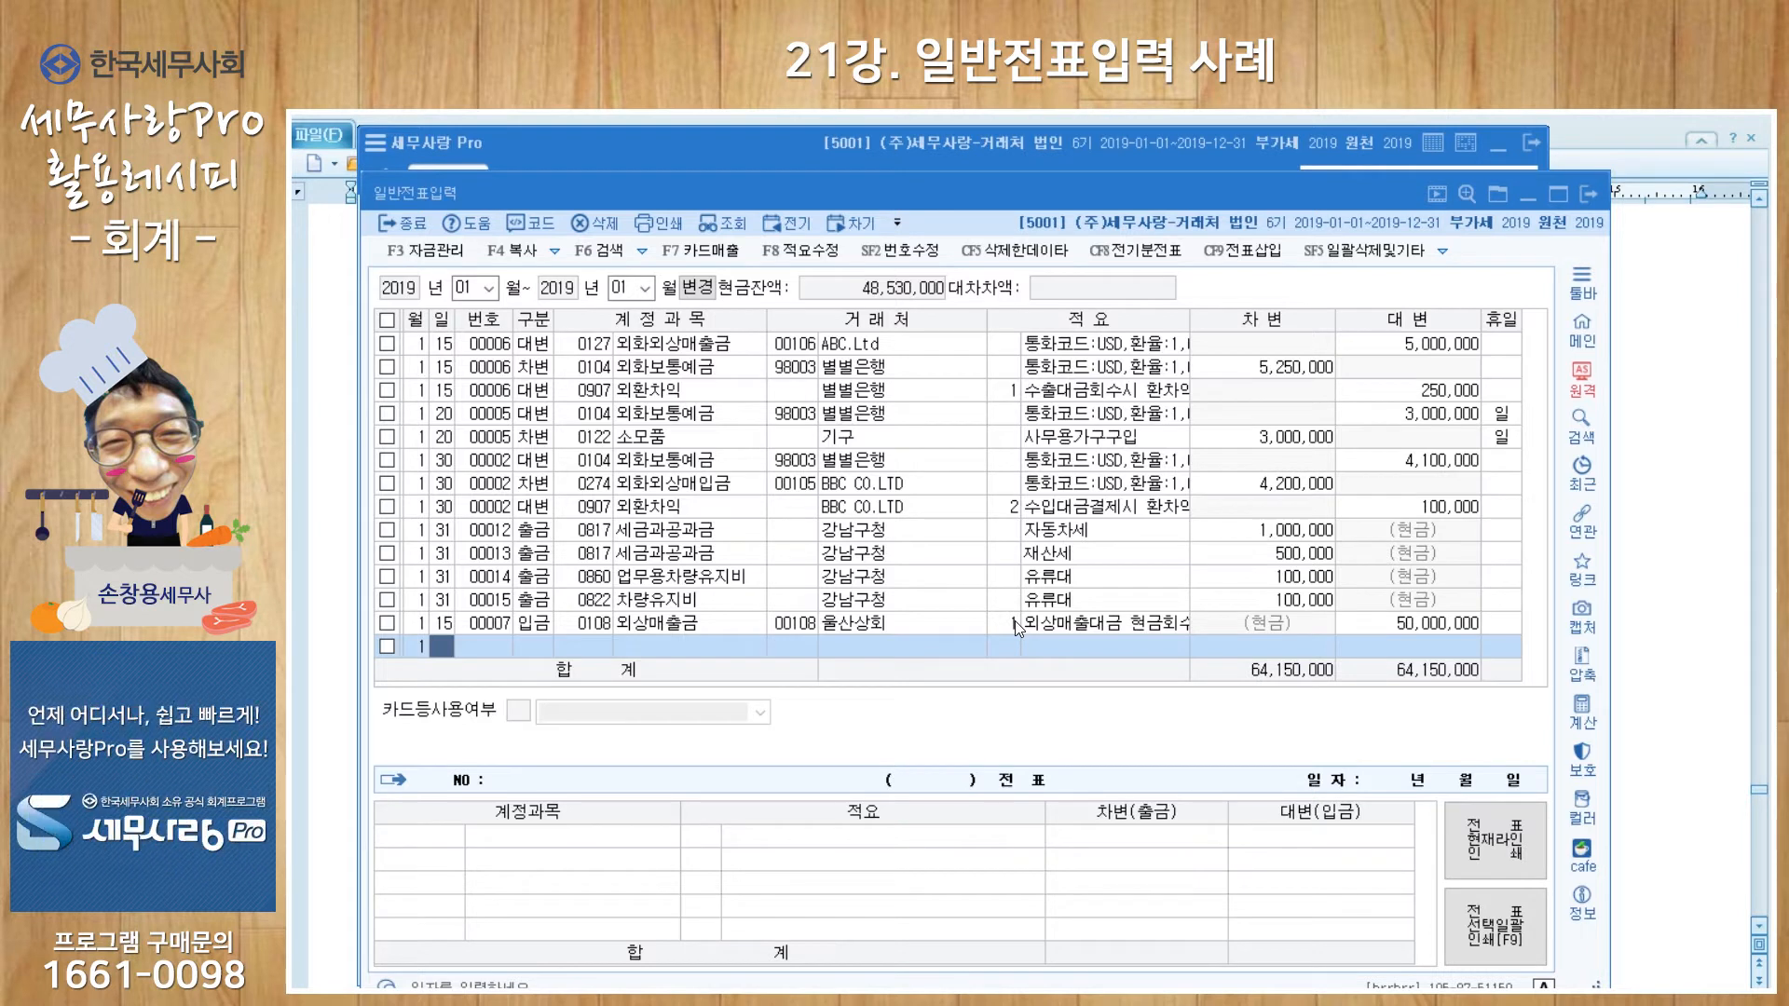
{"action": "type", "text": "25"}
{"action": "key", "text": "Return"}
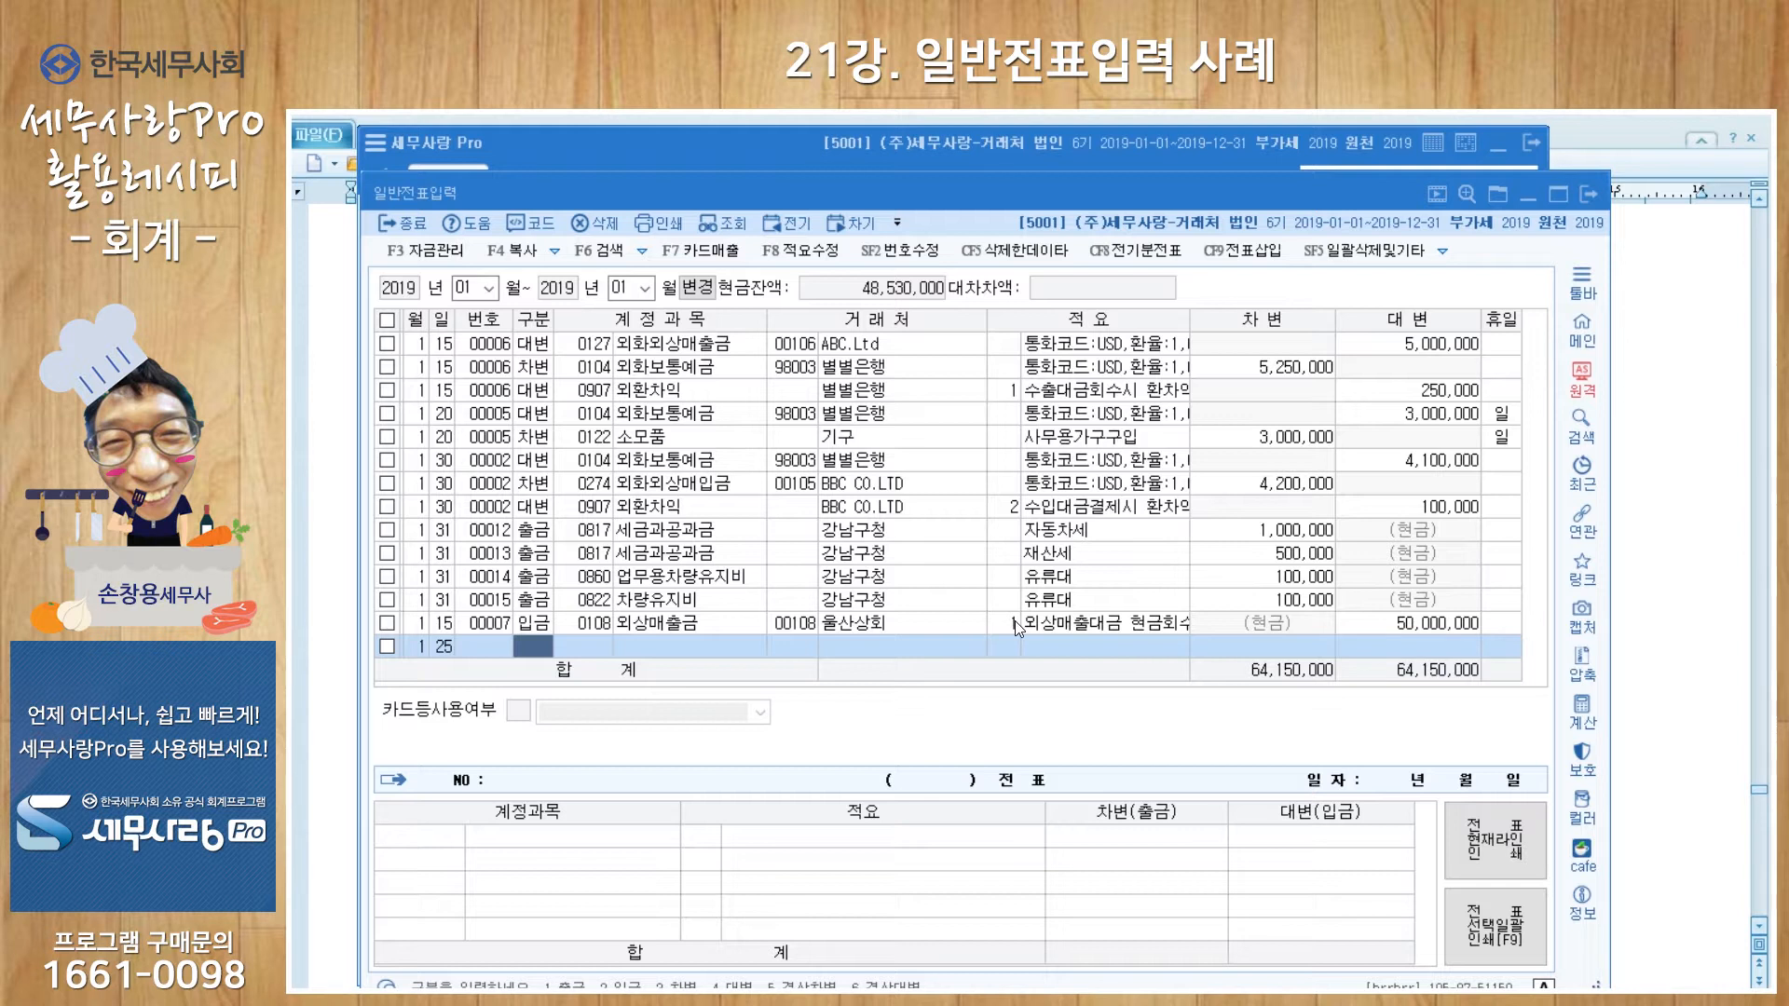
Step: Make the Jan 25 row a debit to 0251 외상매입금 and search for client 미란
{"action": "type", "text": "3"}
{"action": "key", "text": "Return"}
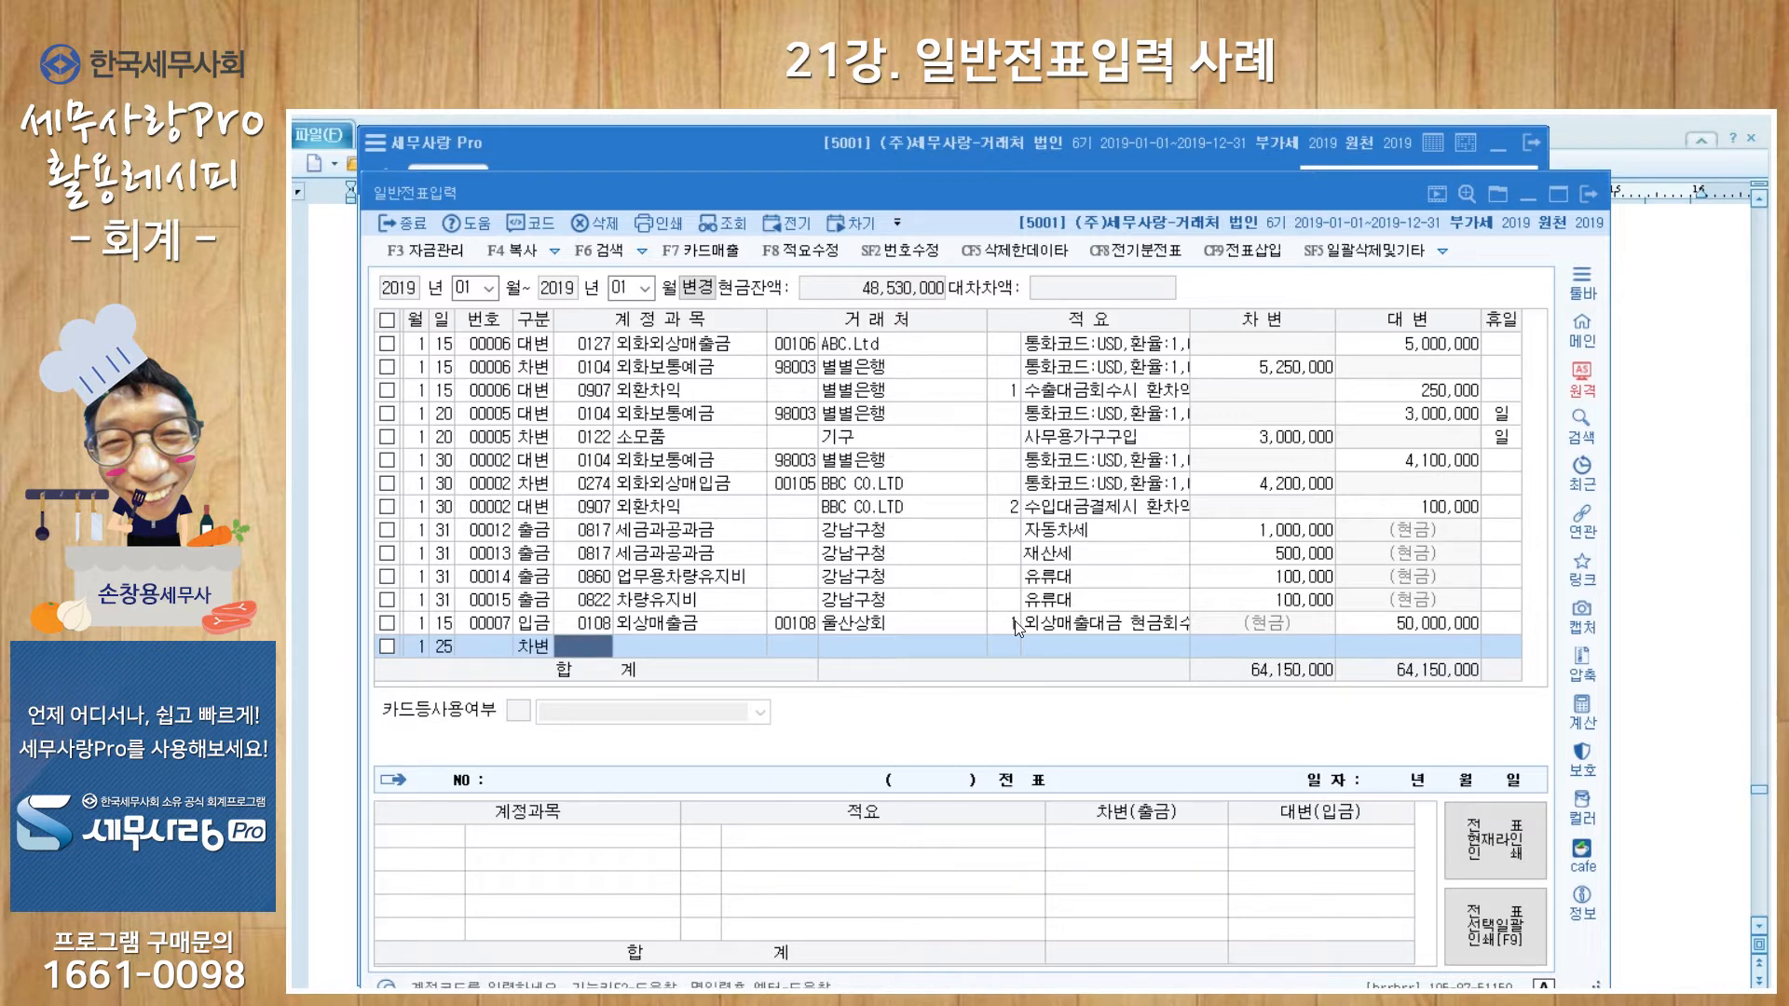
{"action": "type", "text": "외상매"}
{"action": "key", "text": "Return"}
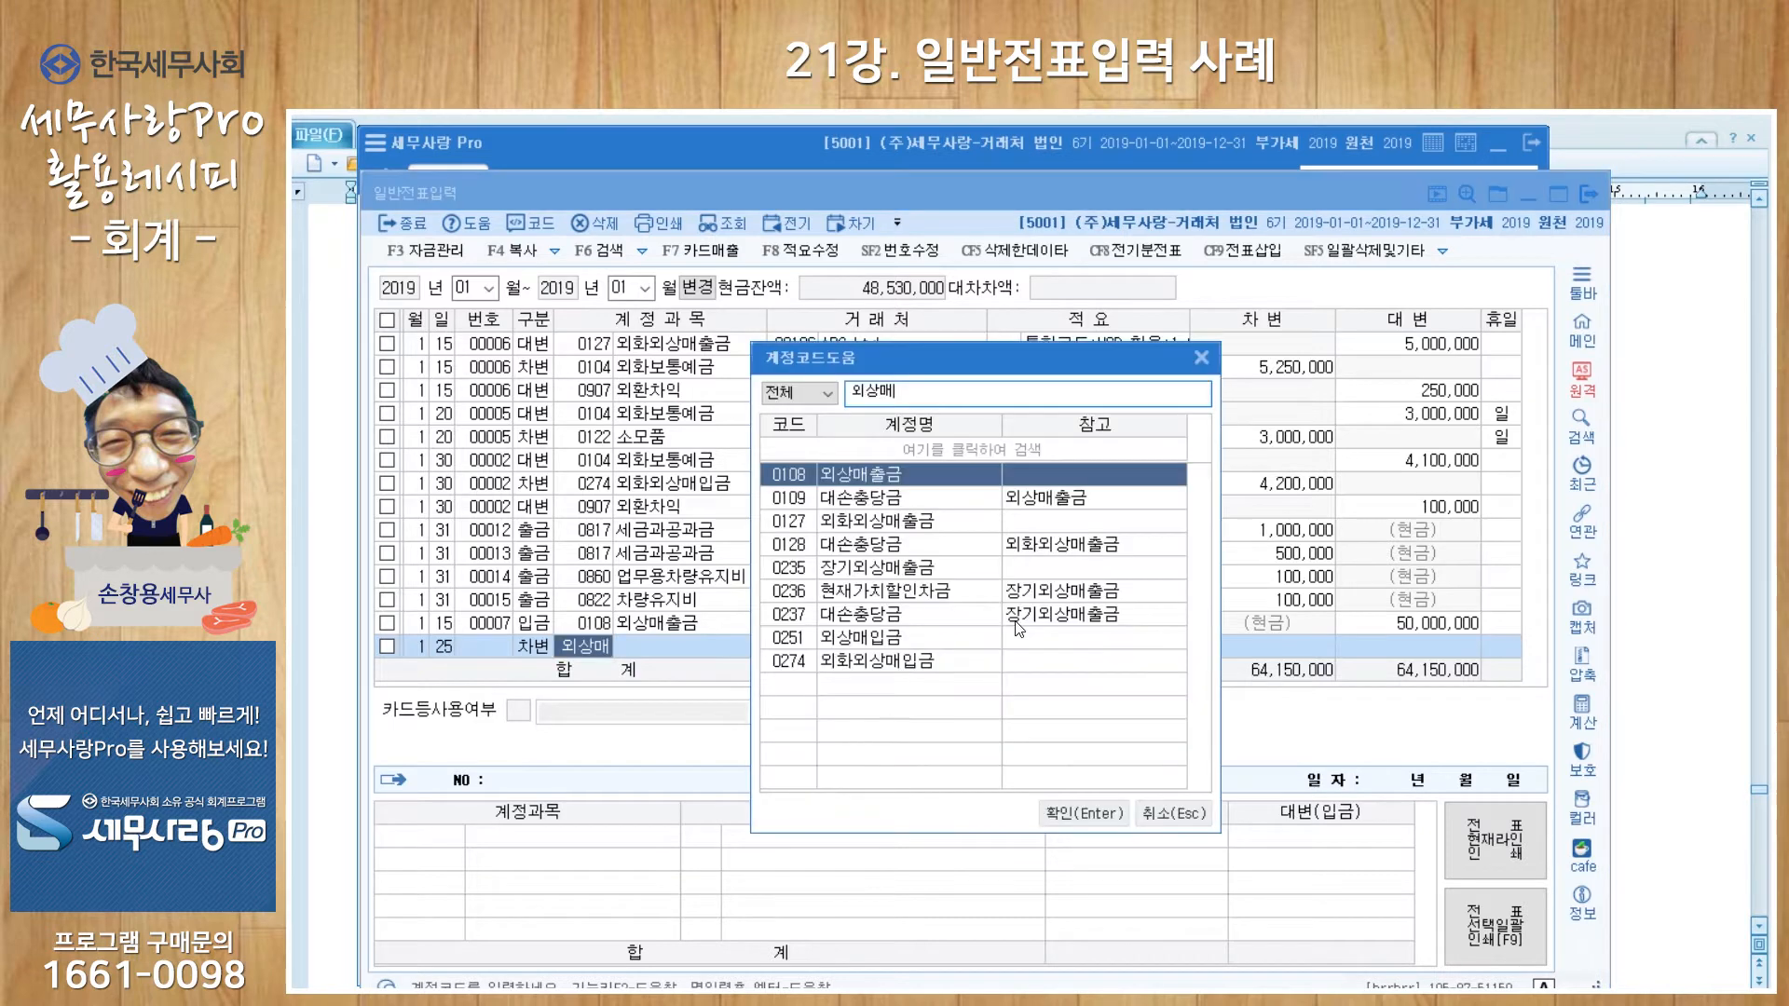
{"action": "key", "text": "Down"}
{"action": "key", "text": "Down"}
{"action": "key", "text": "Down"}
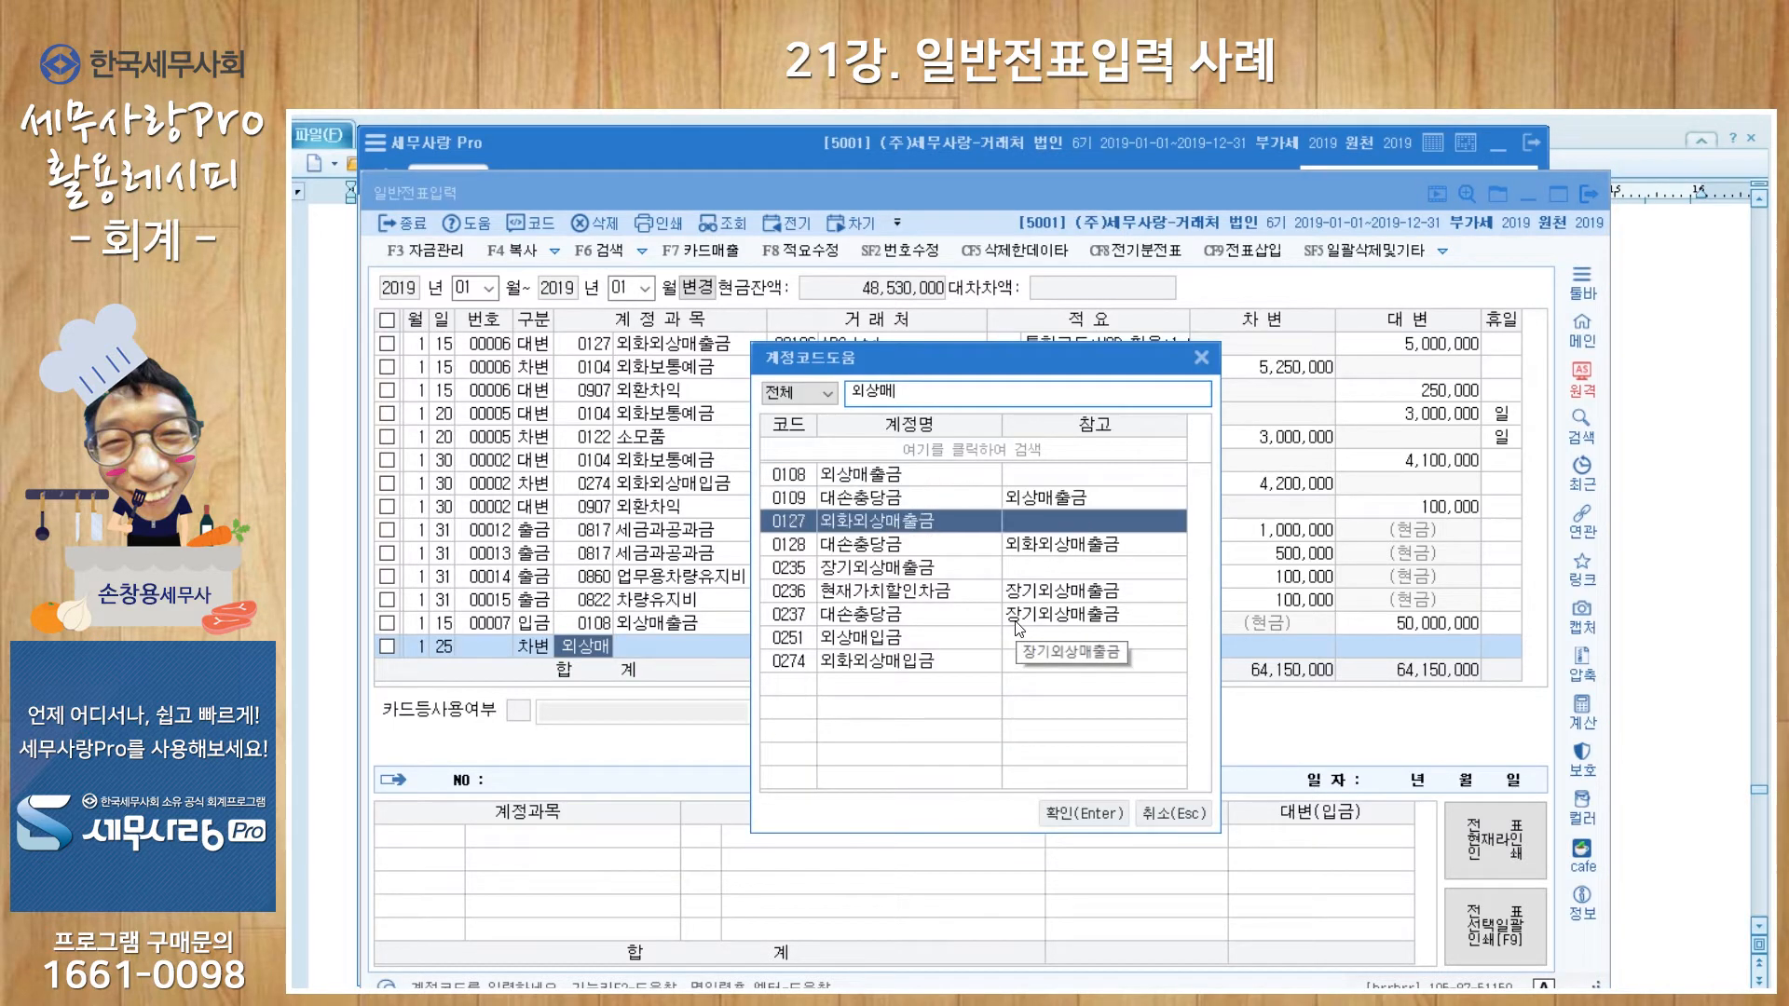
{"action": "key", "text": "Down"}
{"action": "key", "text": "Down"}
{"action": "key", "text": "Down"}
{"action": "key", "text": "Down"}
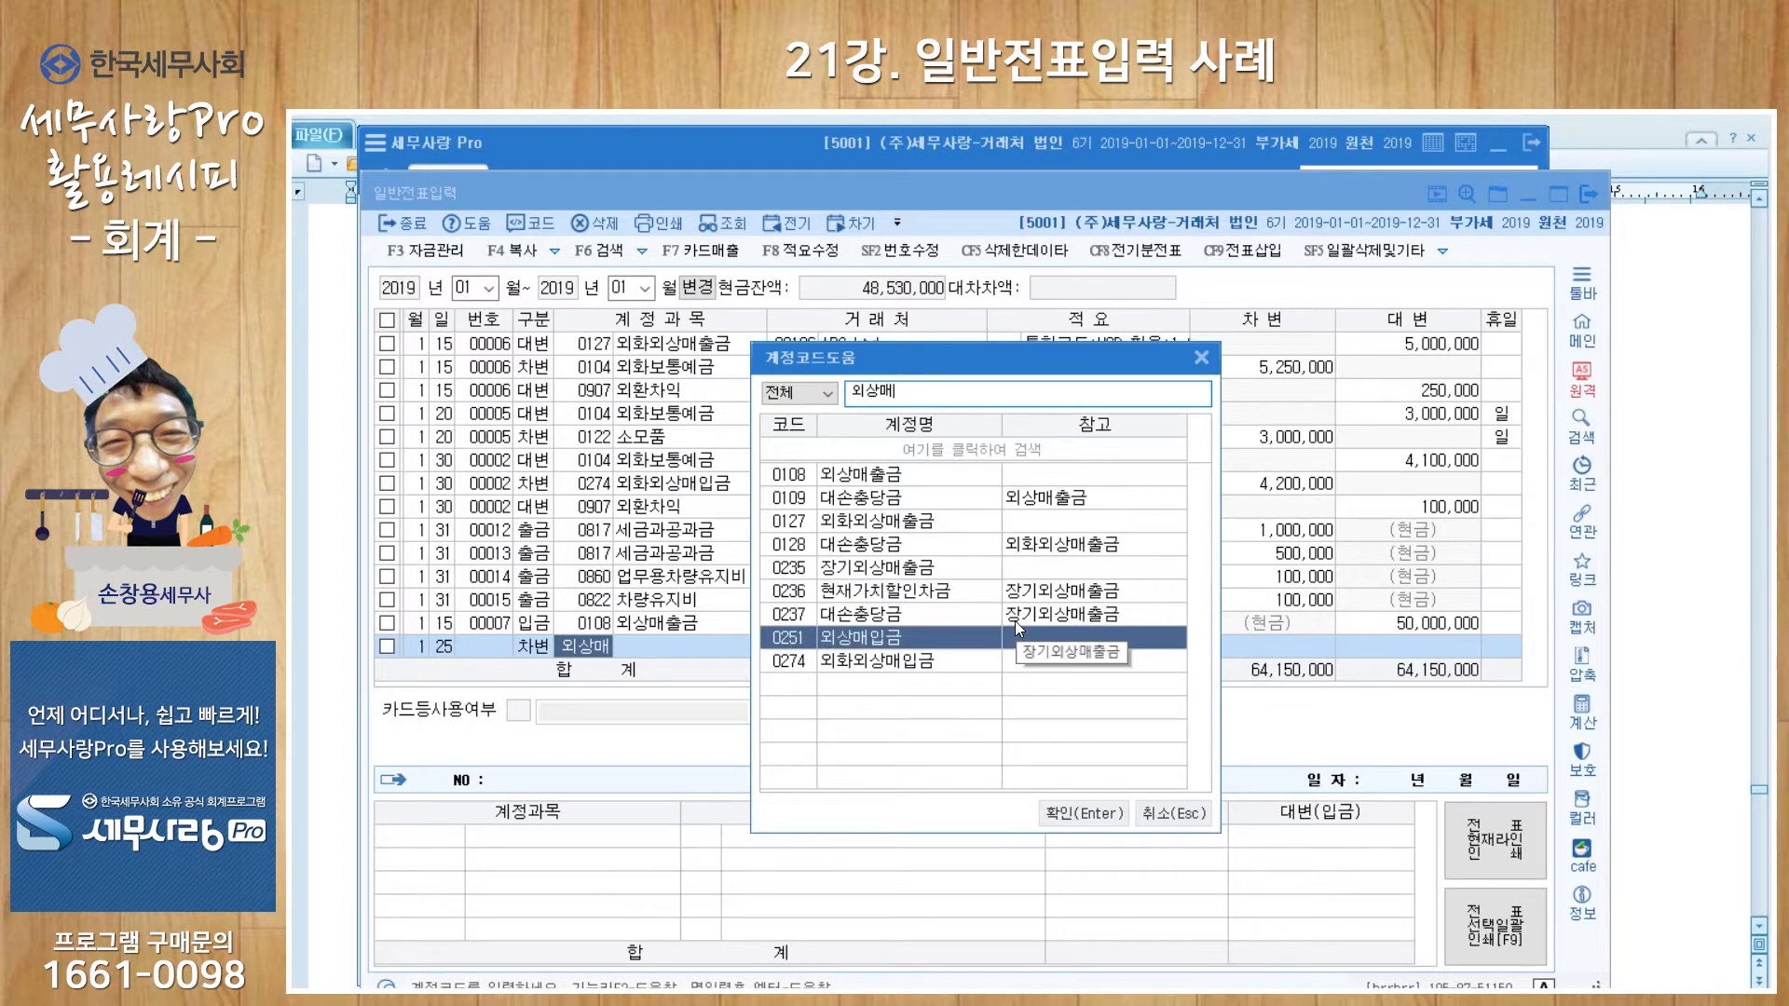
{"action": "key", "text": "Return"}
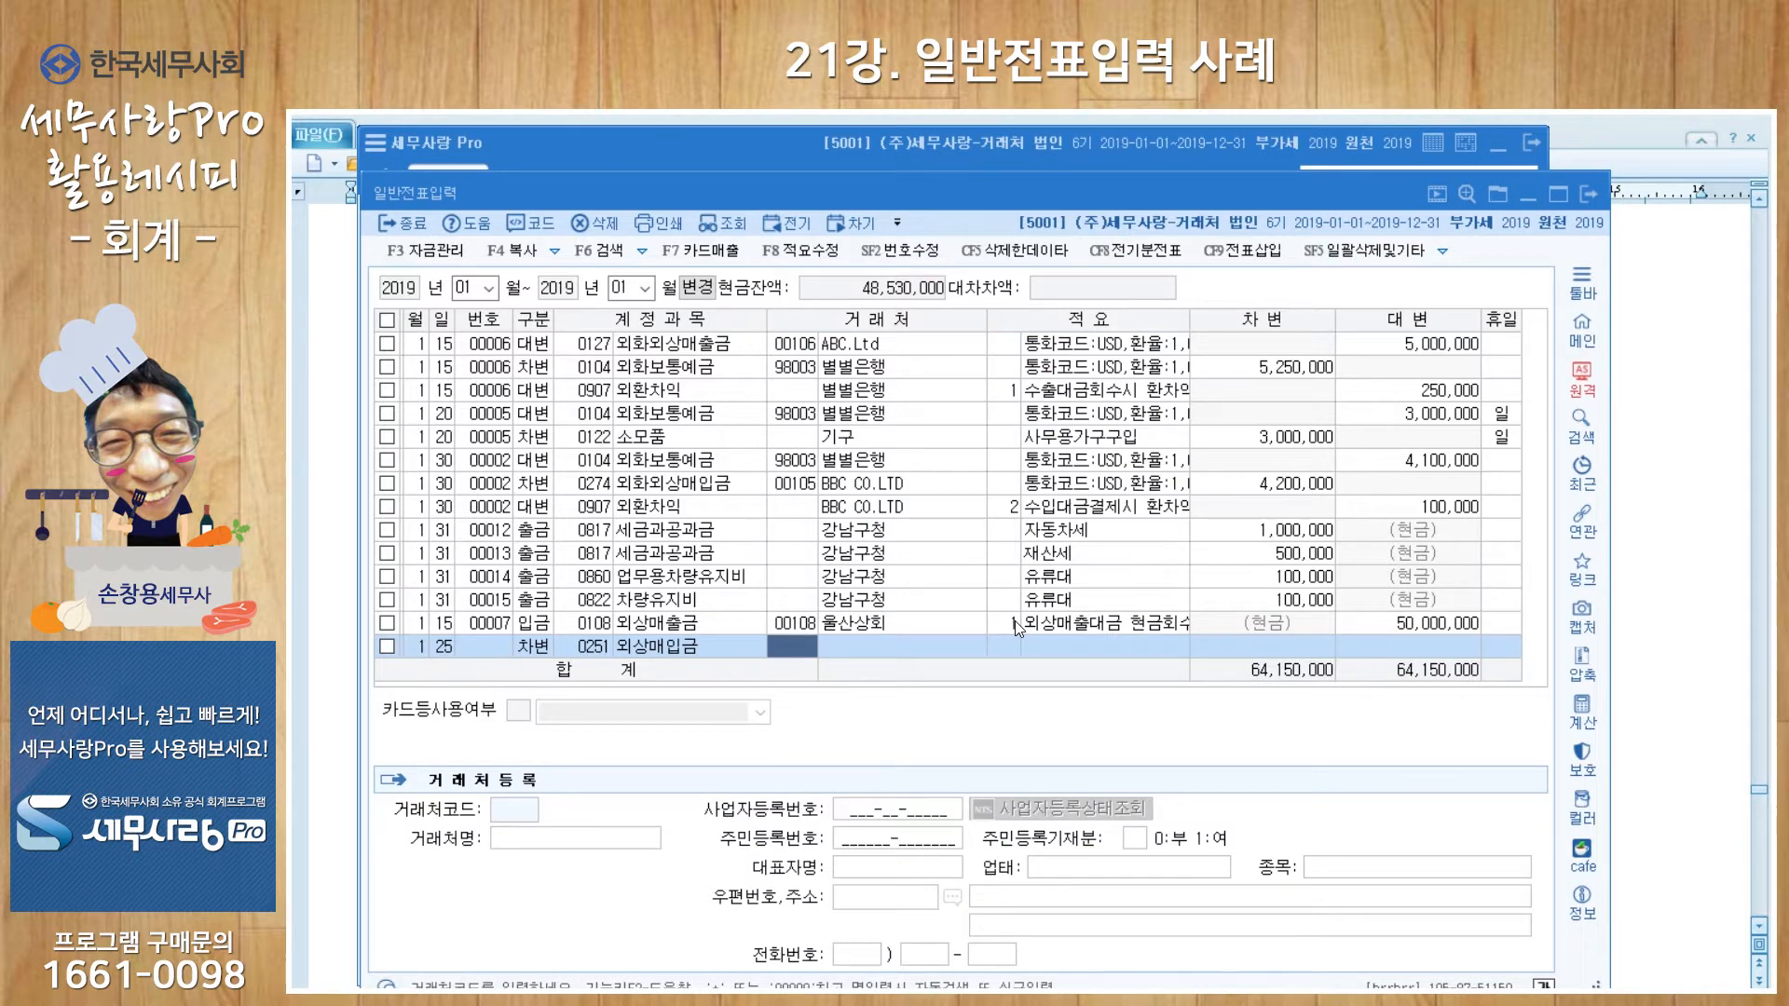
{"action": "type", "text": "+미림"}
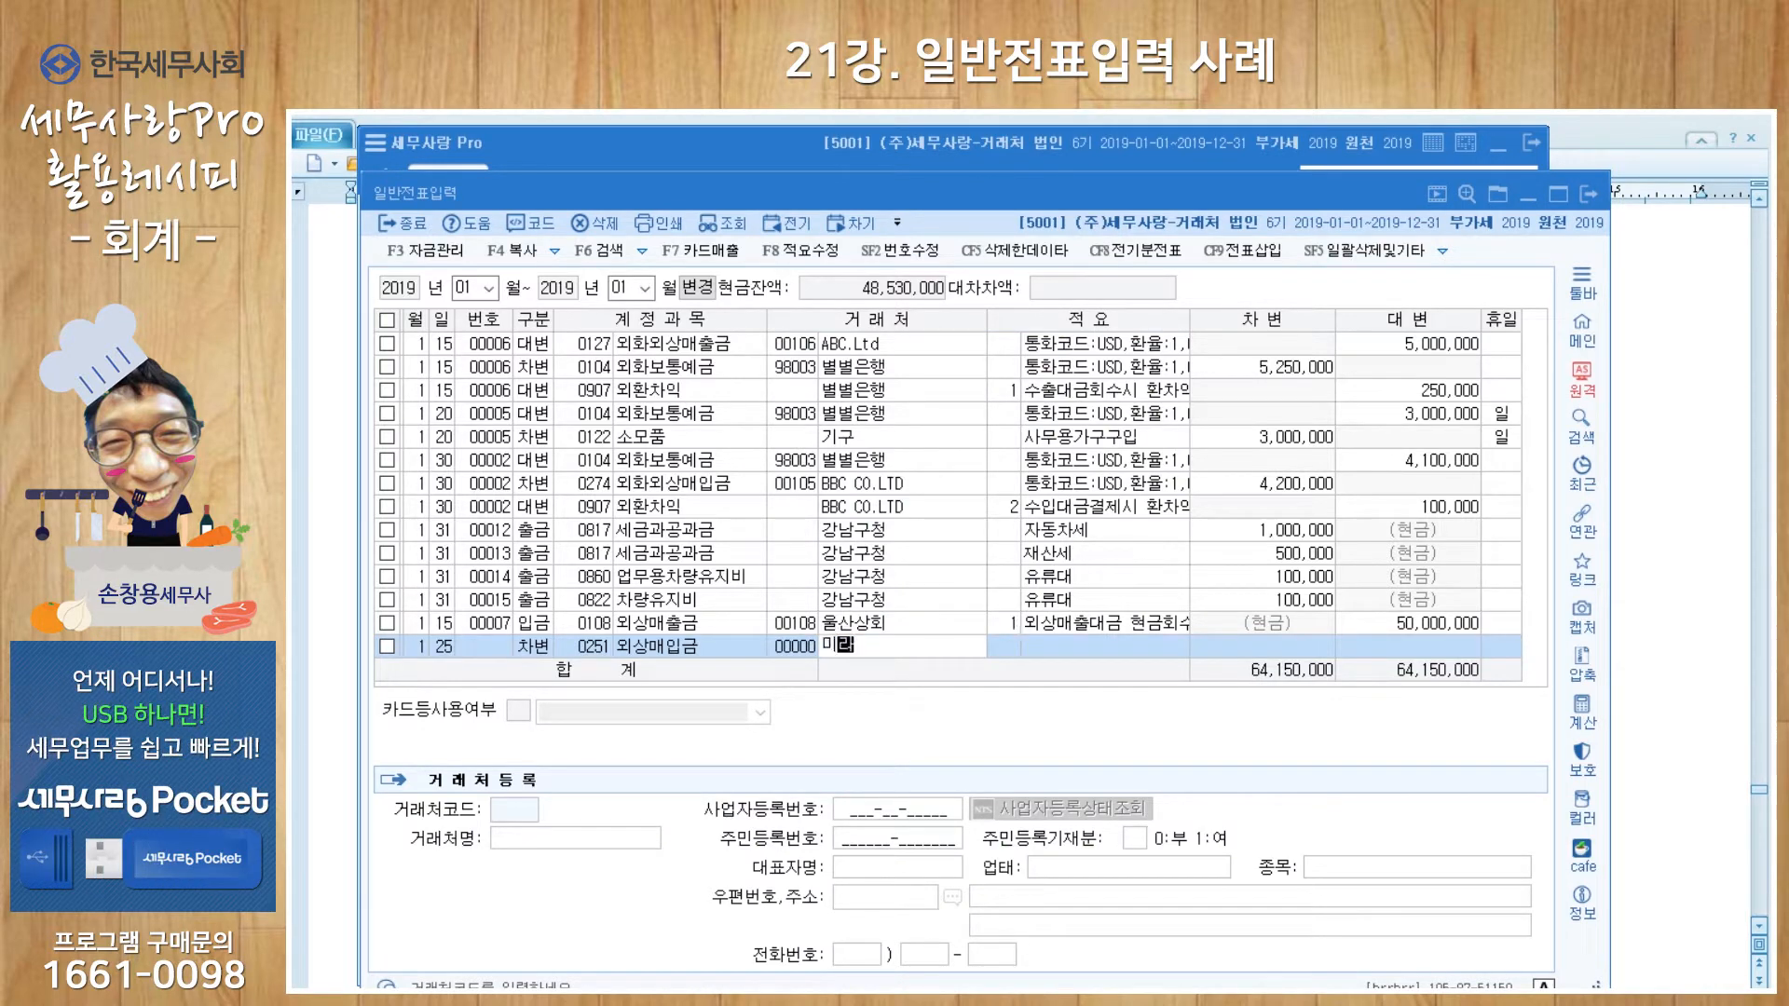
{"action": "key", "text": "Return"}
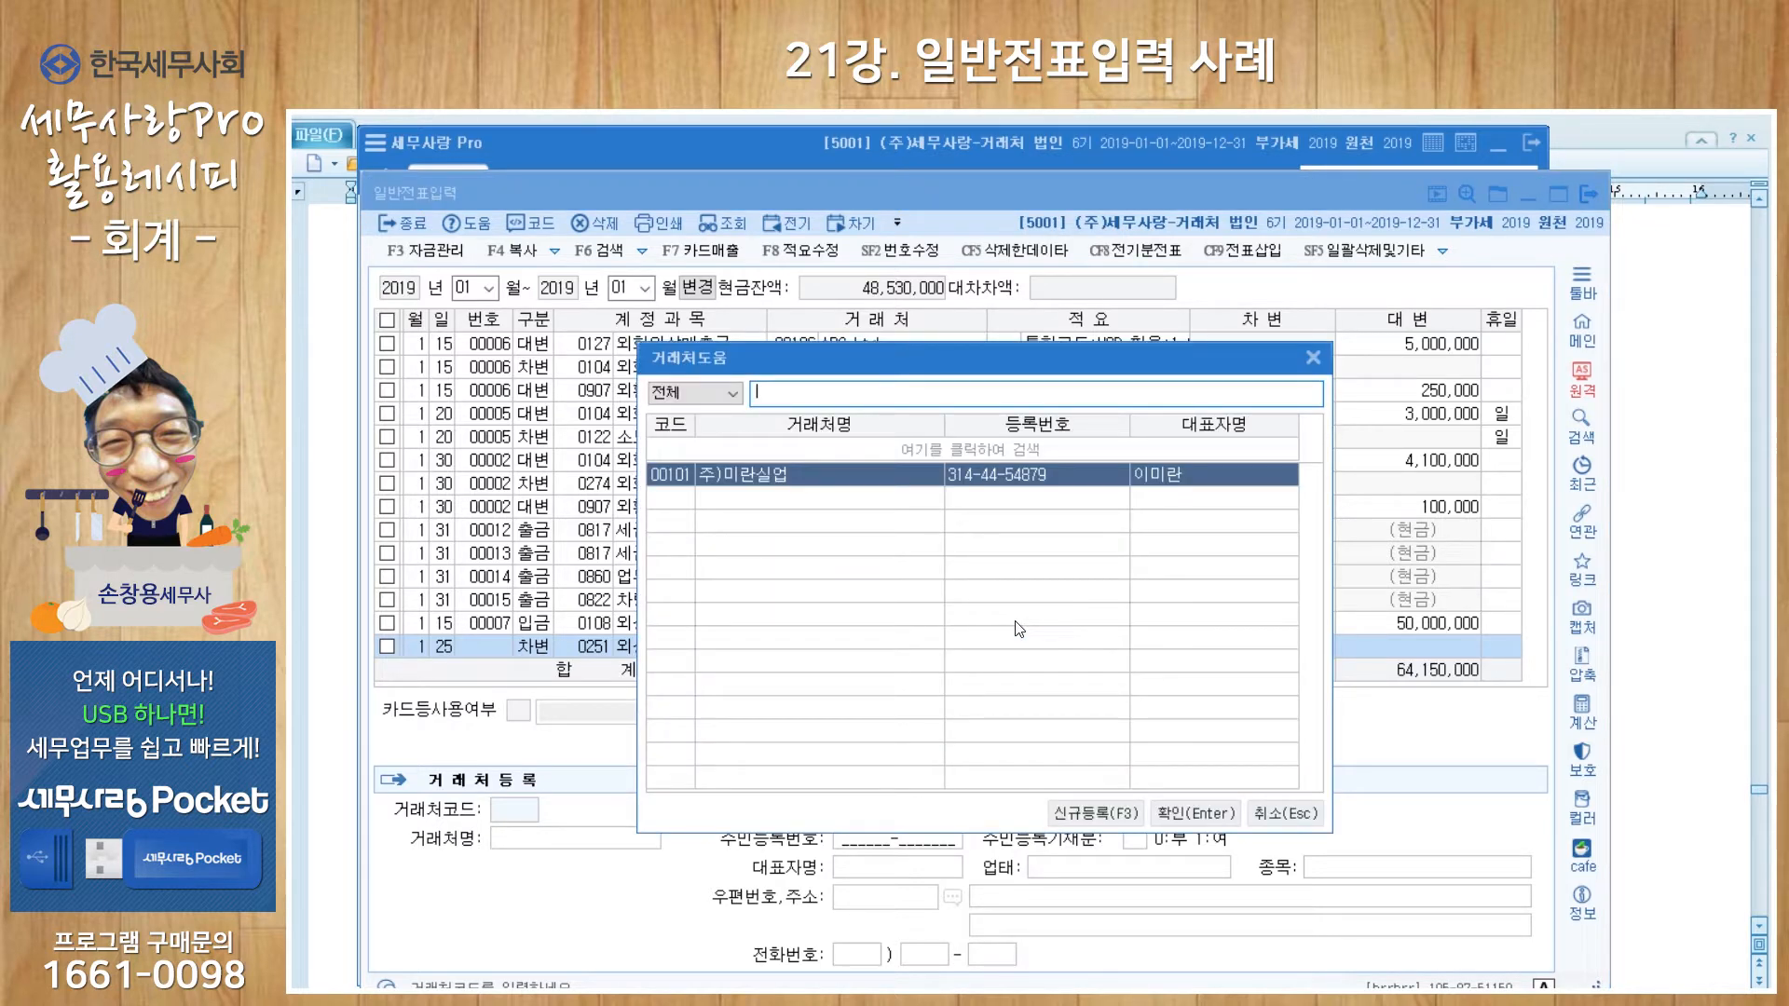
Step: Debit 5,000,000 to 주)미란실업 with memo 외상대 일부현금 및 어음지급
{"action": "key", "text": "Return"}
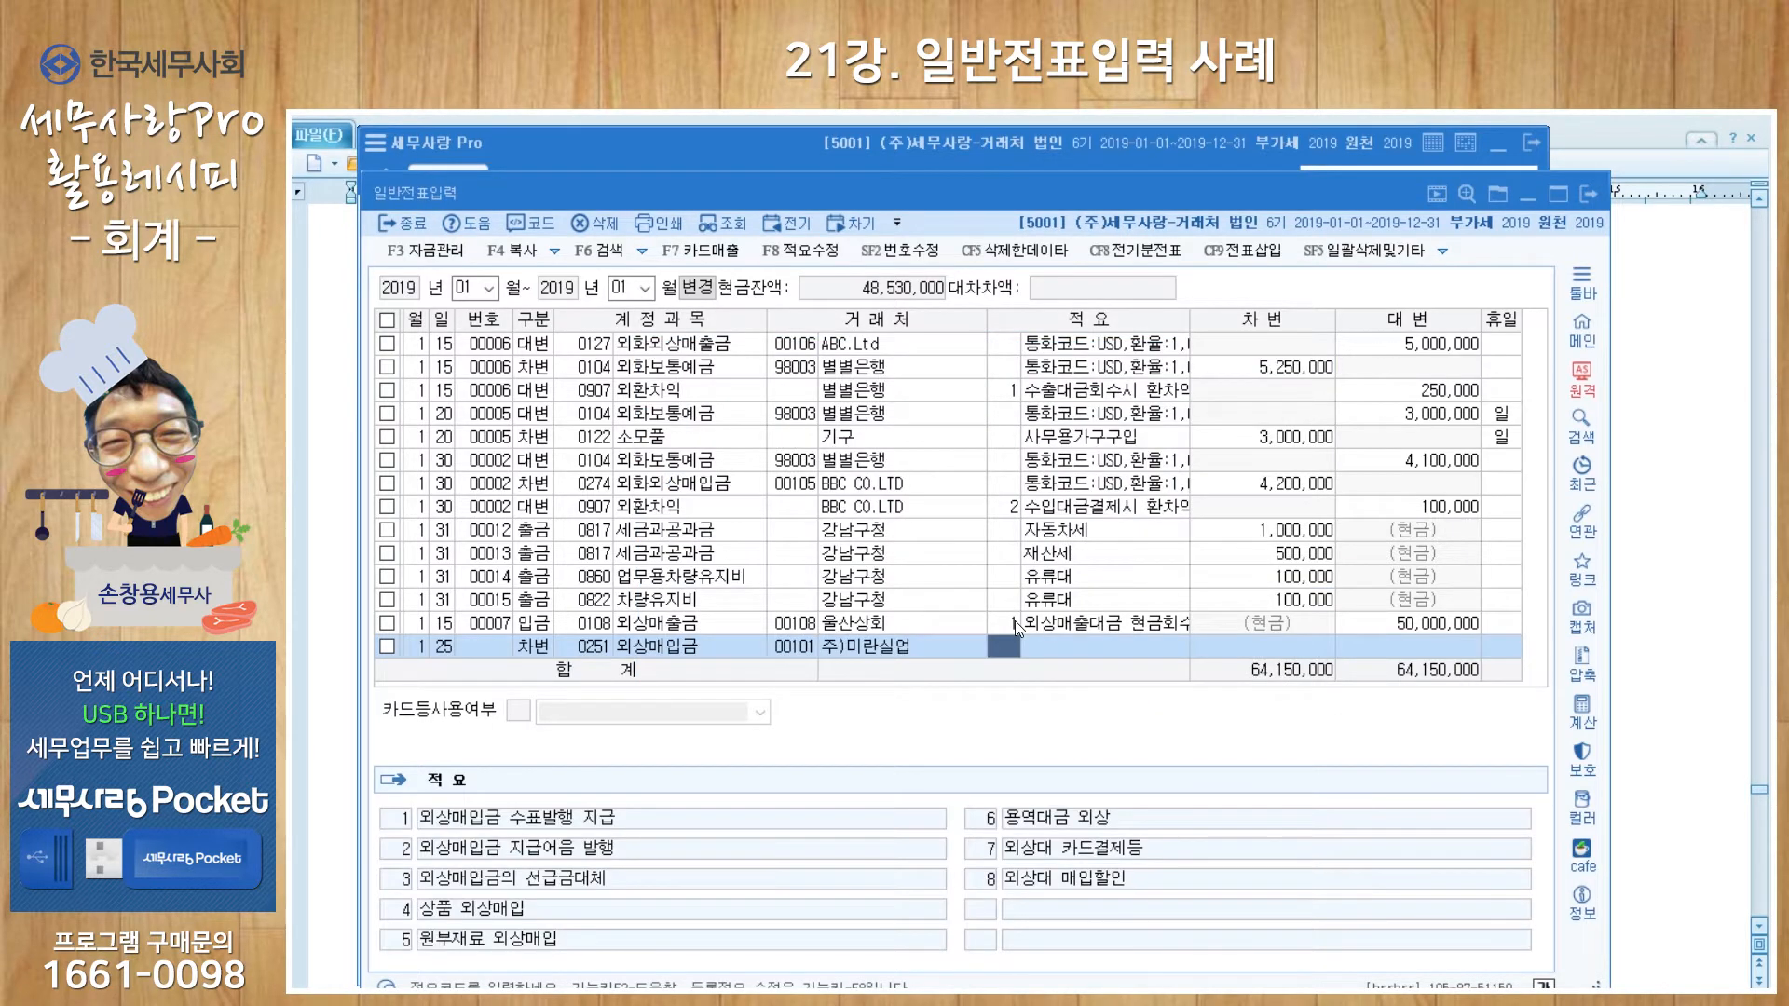
{"action": "key", "text": "Return"}
{"action": "type", "text": "외"}
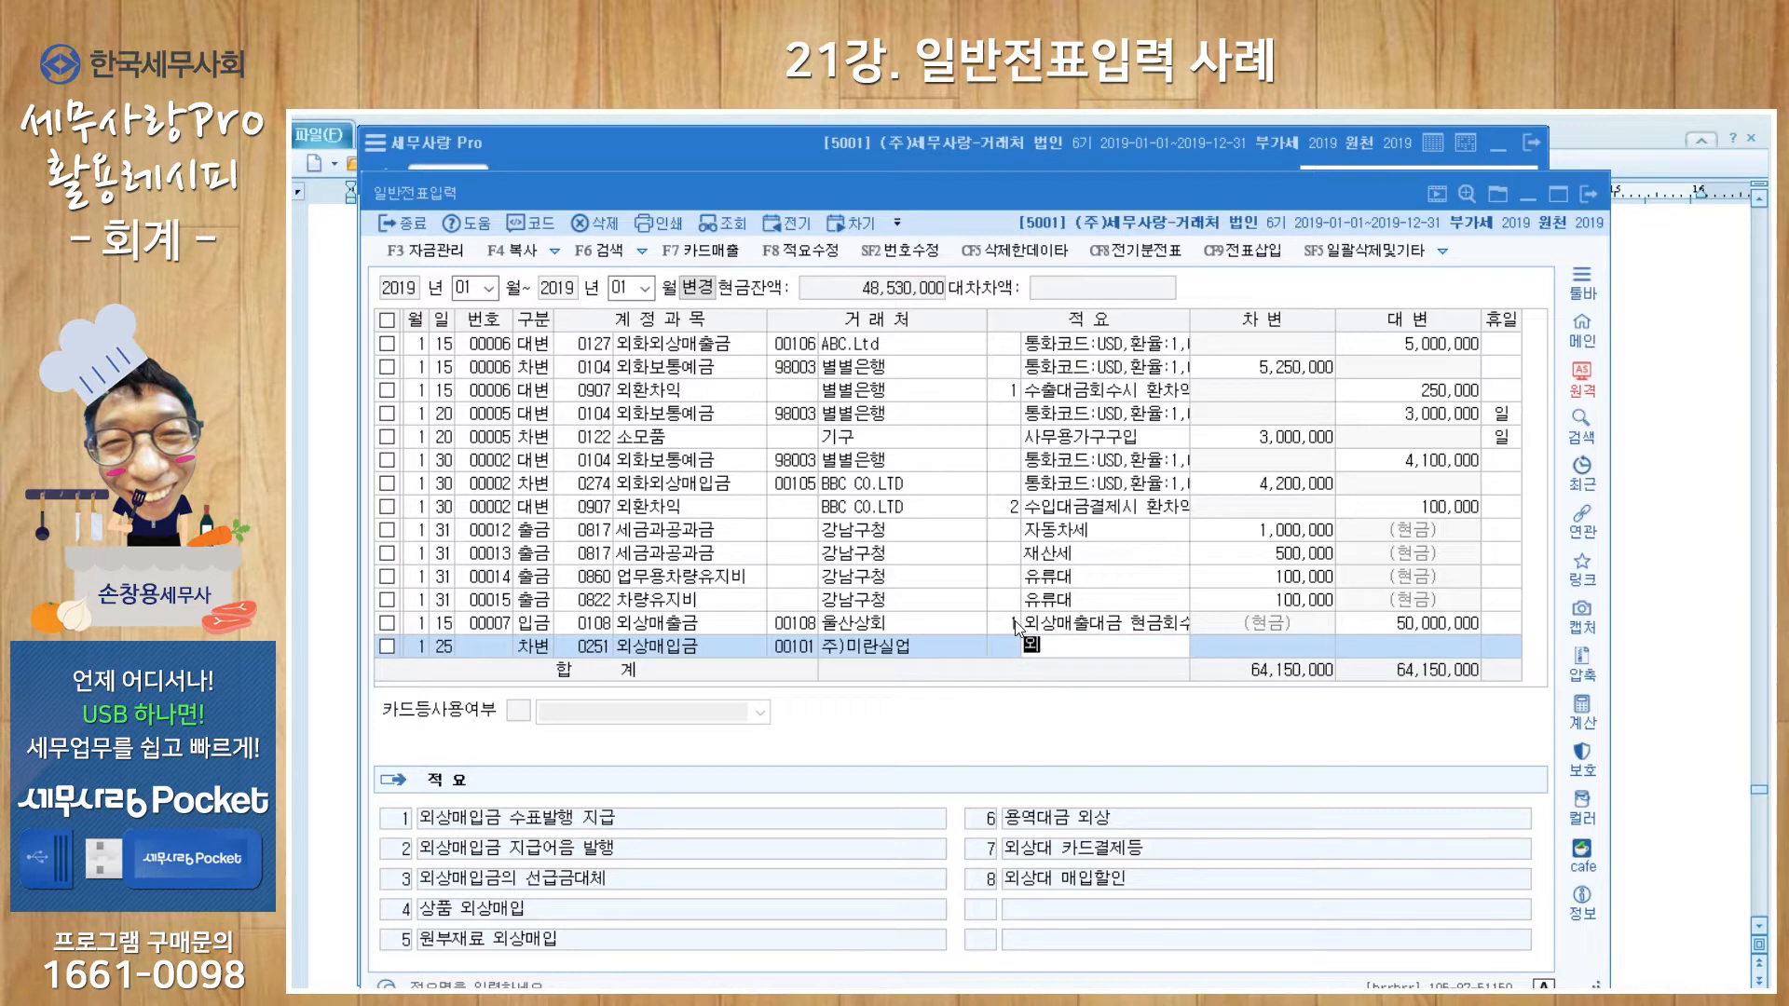
{"action": "type", "text": "상대 일부현금"}
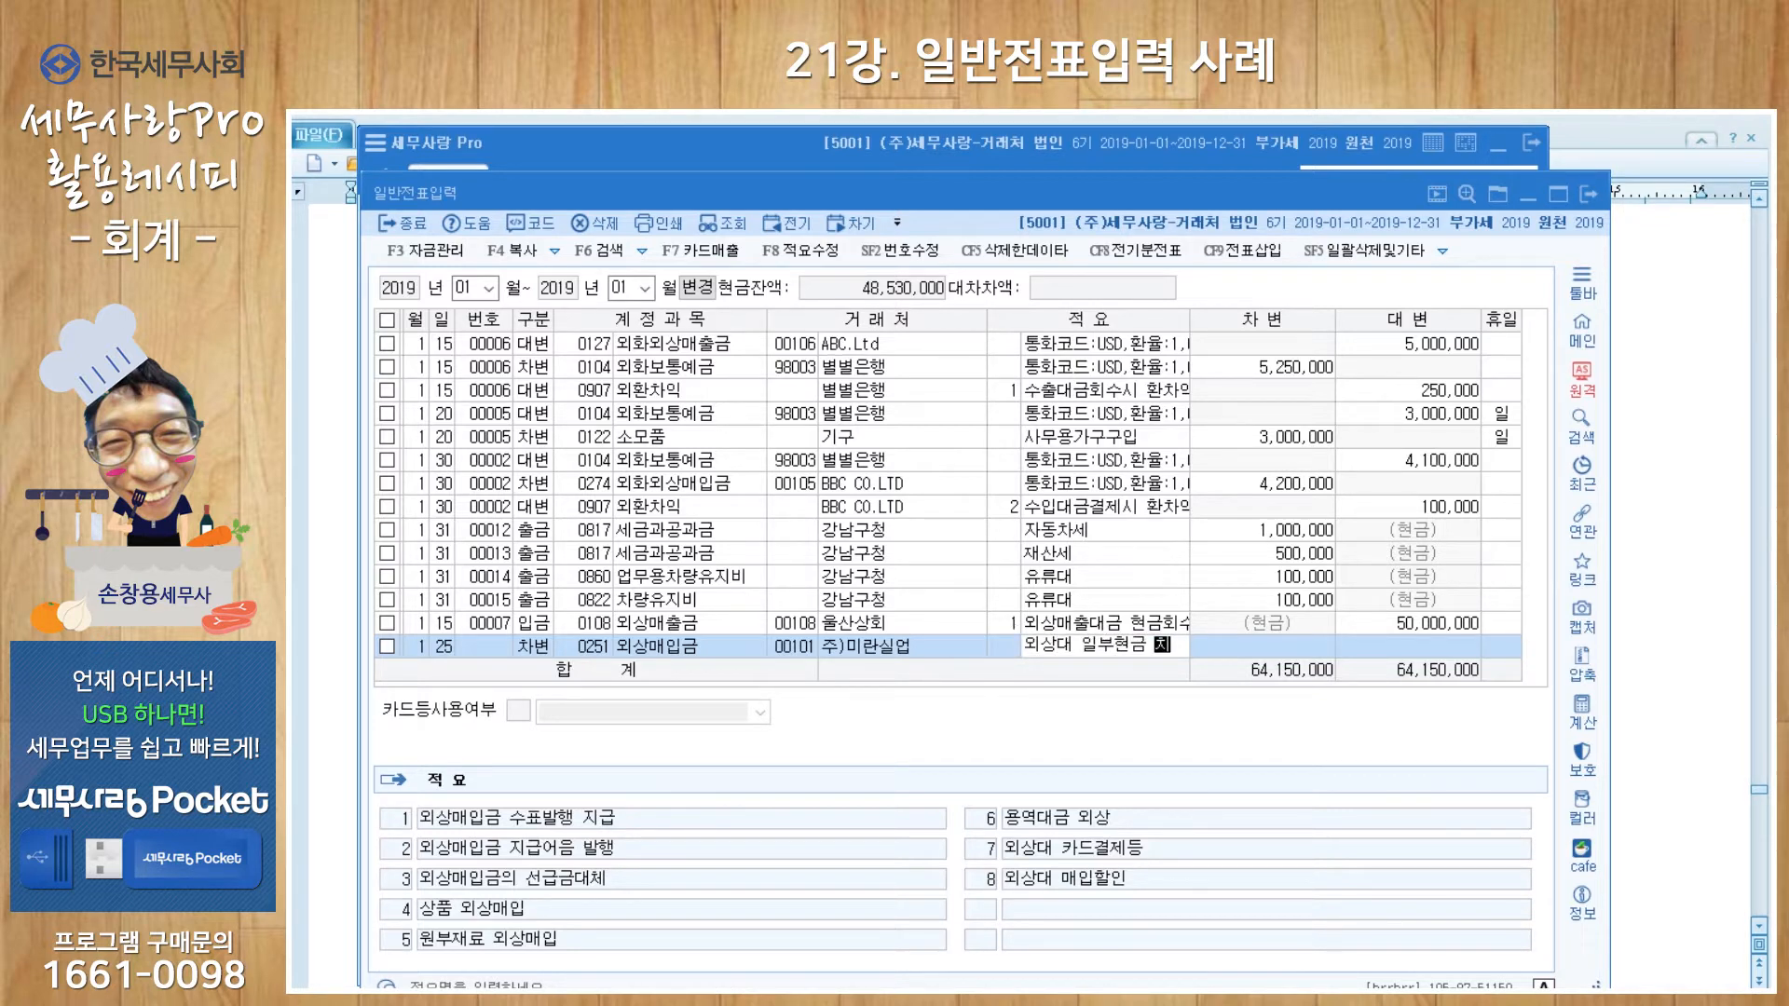
{"action": "type", "text": " 및 어"}
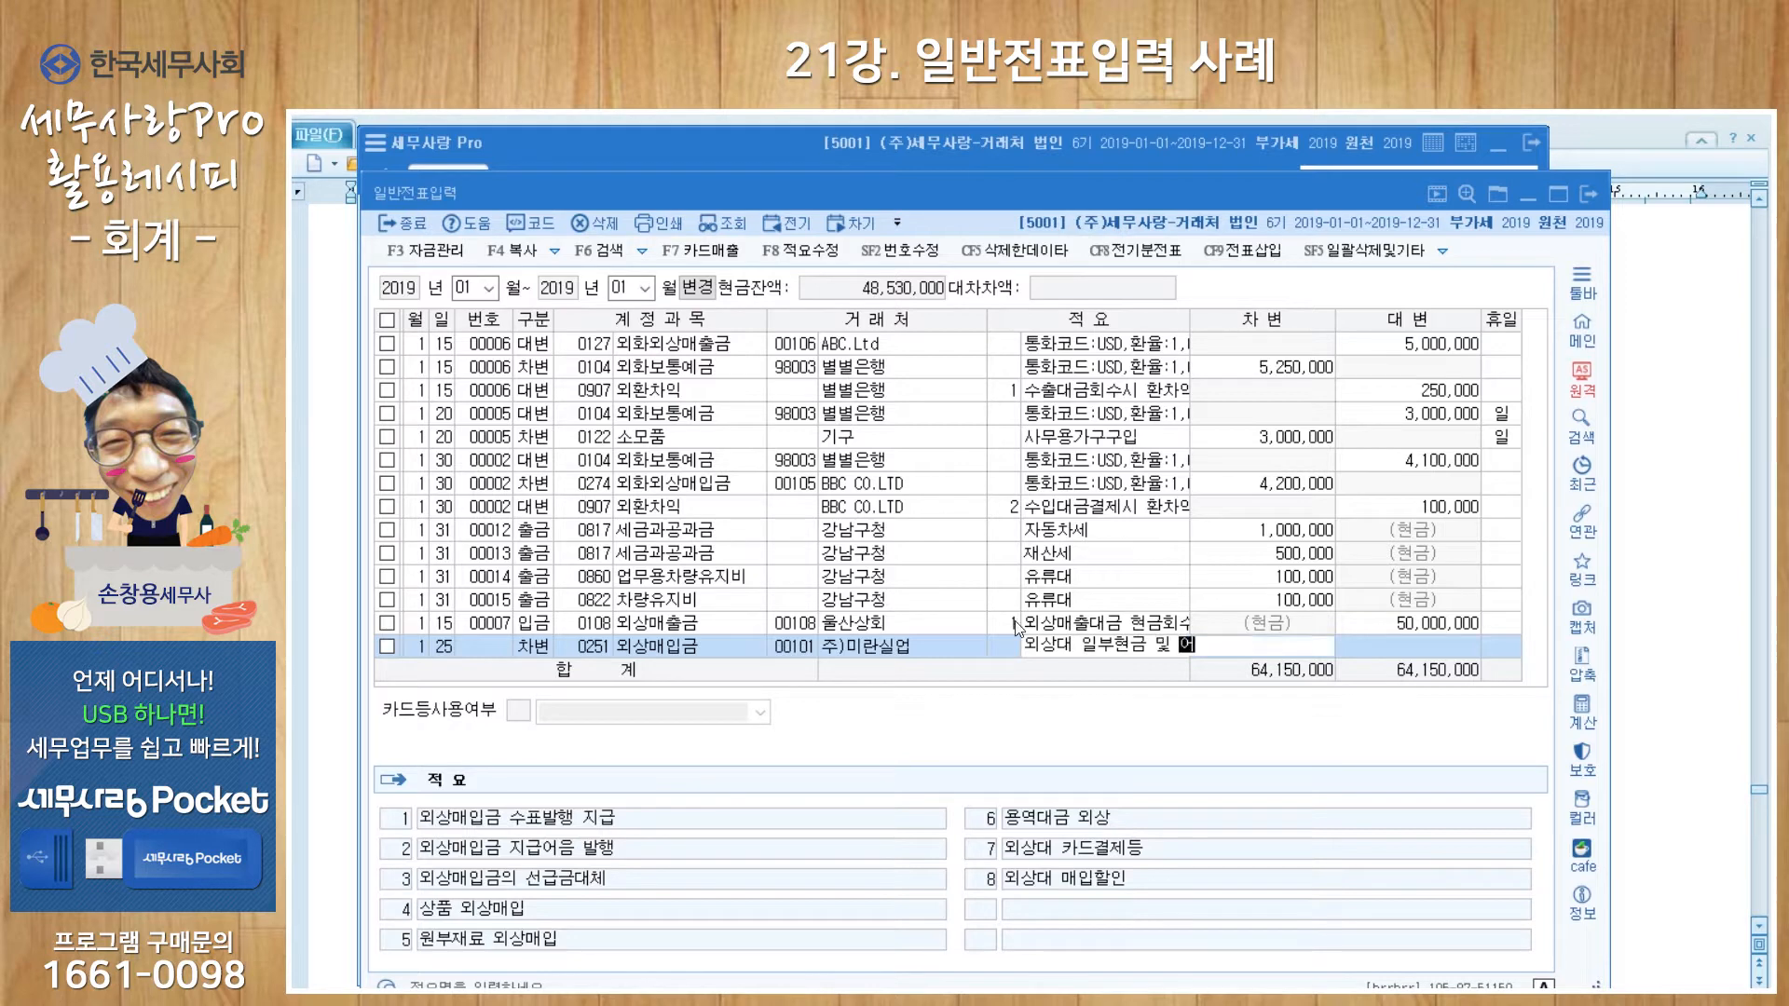
{"action": "type", "text": "음지급"}
{"action": "key", "text": "Return"}
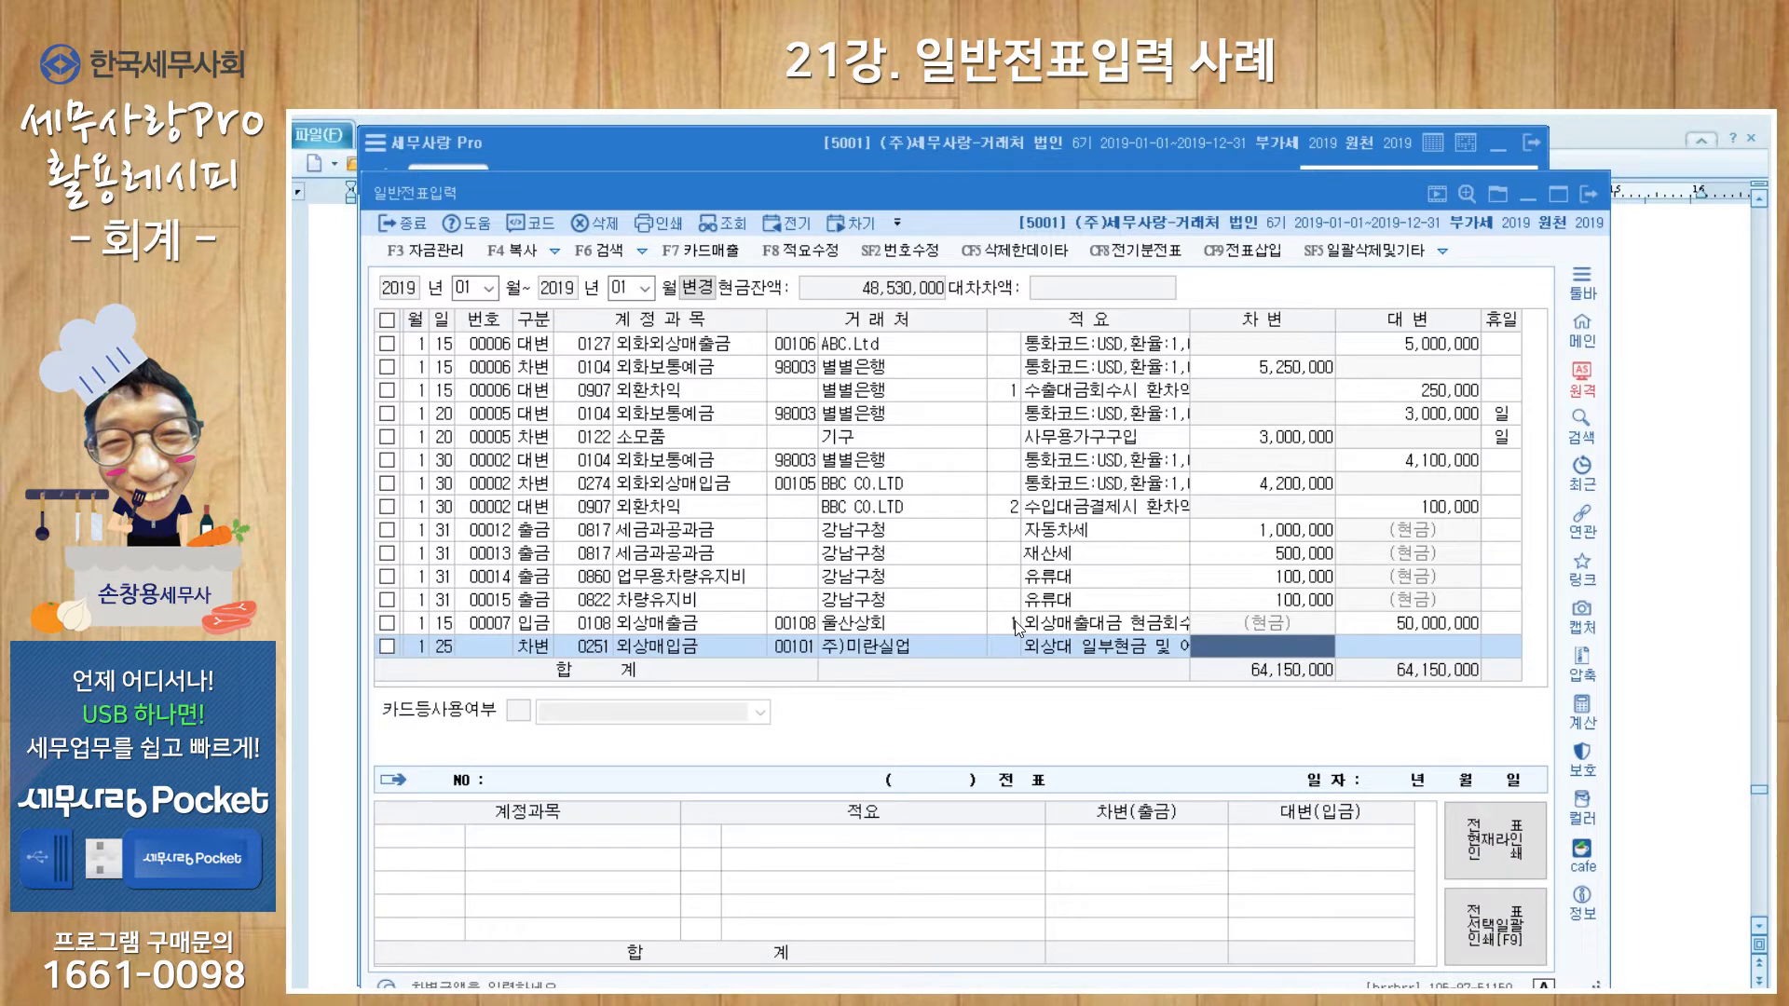
{"action": "type", "text": "5000000"}
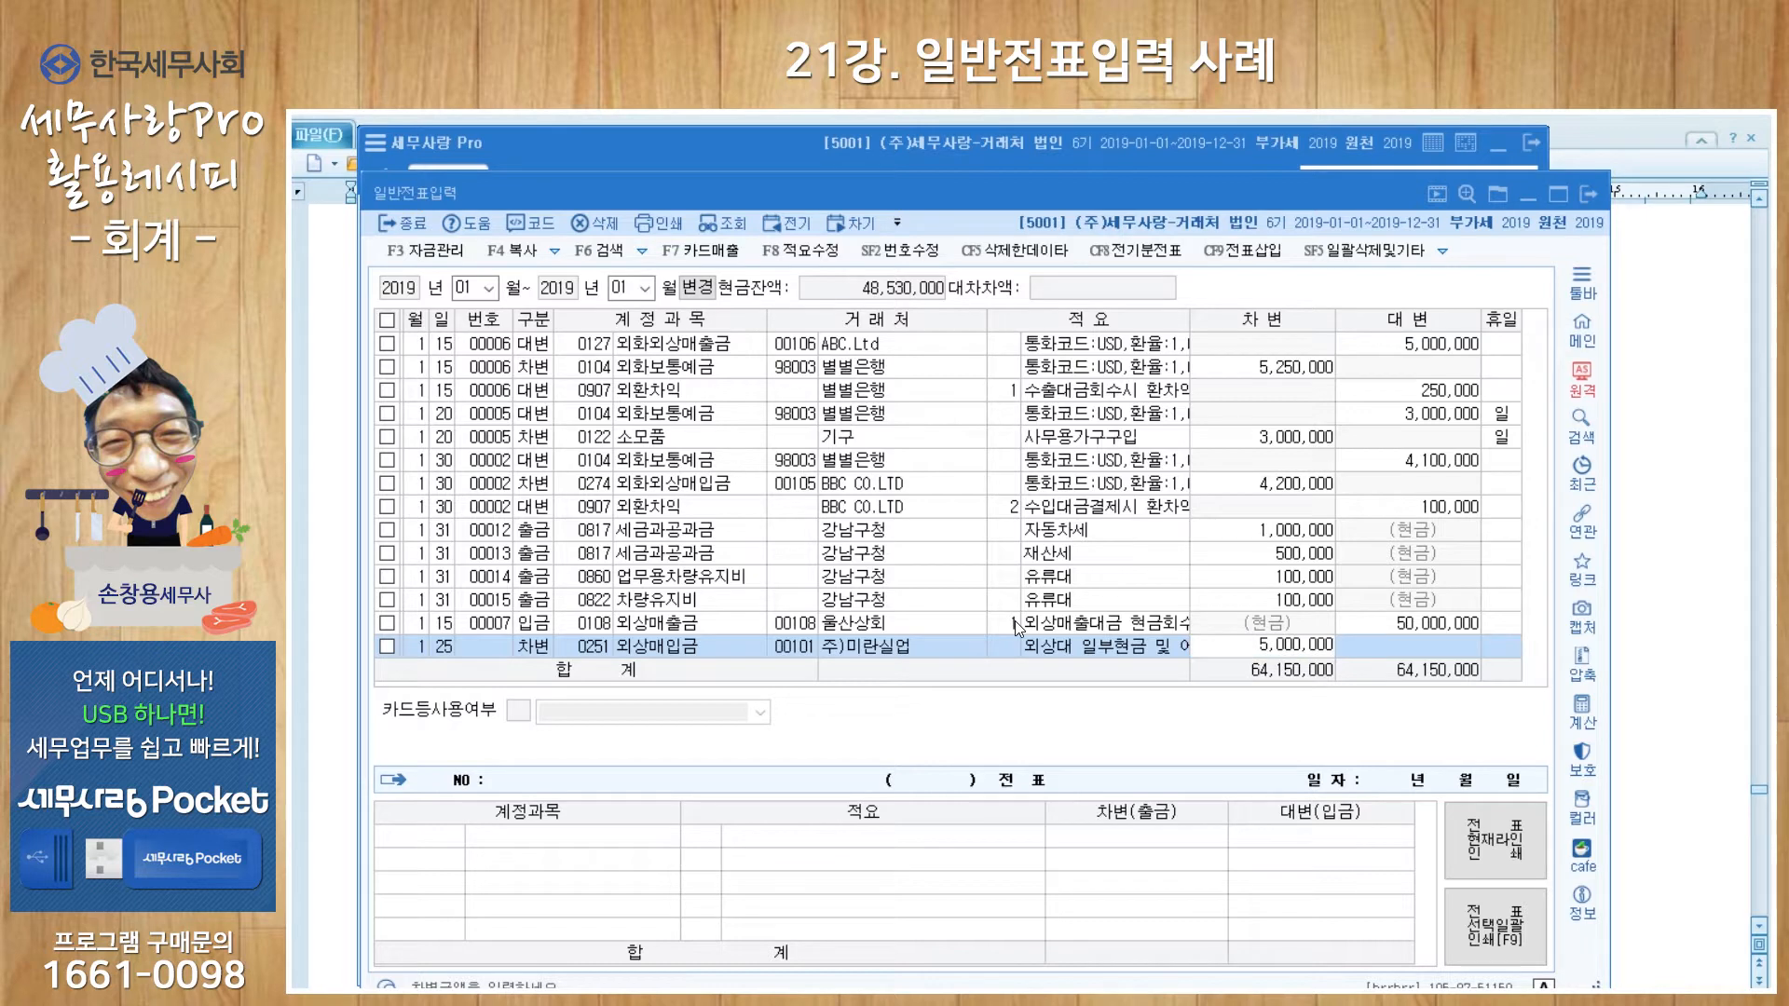
{"action": "key", "text": "Return"}
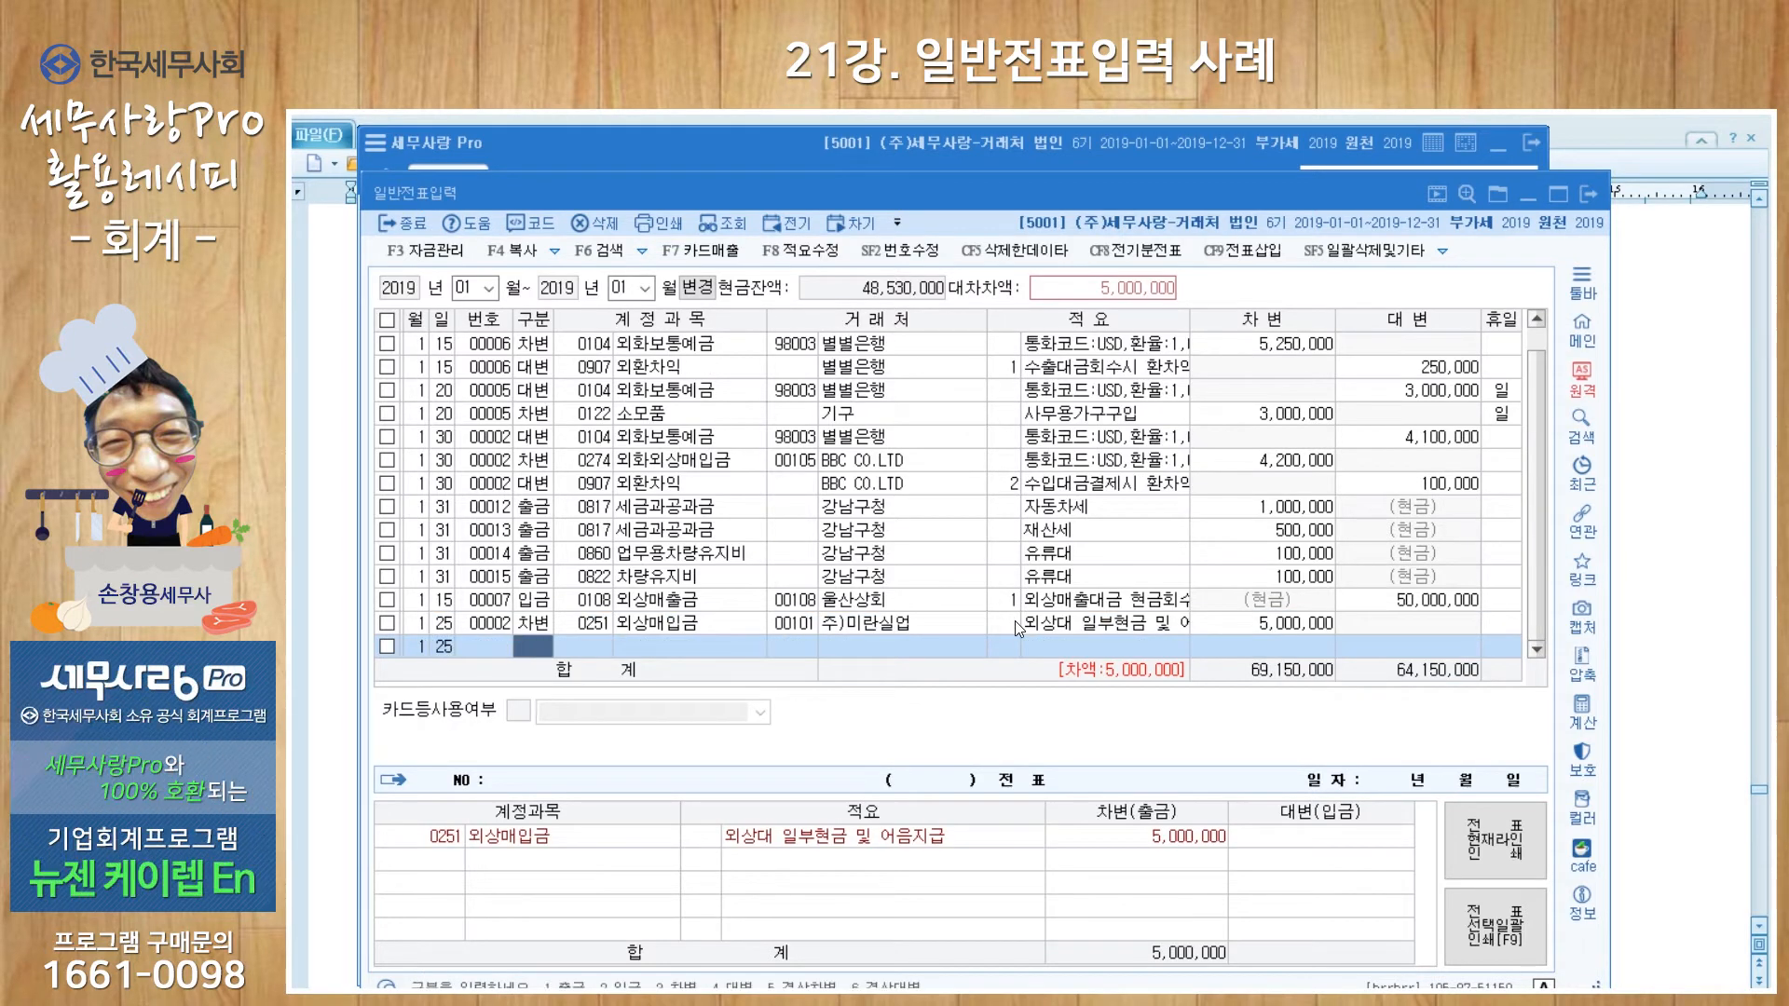
Step: Add a 1,000,000 credit to 0101 현금 with the same client and memo
{"action": "key", "text": "Return"}
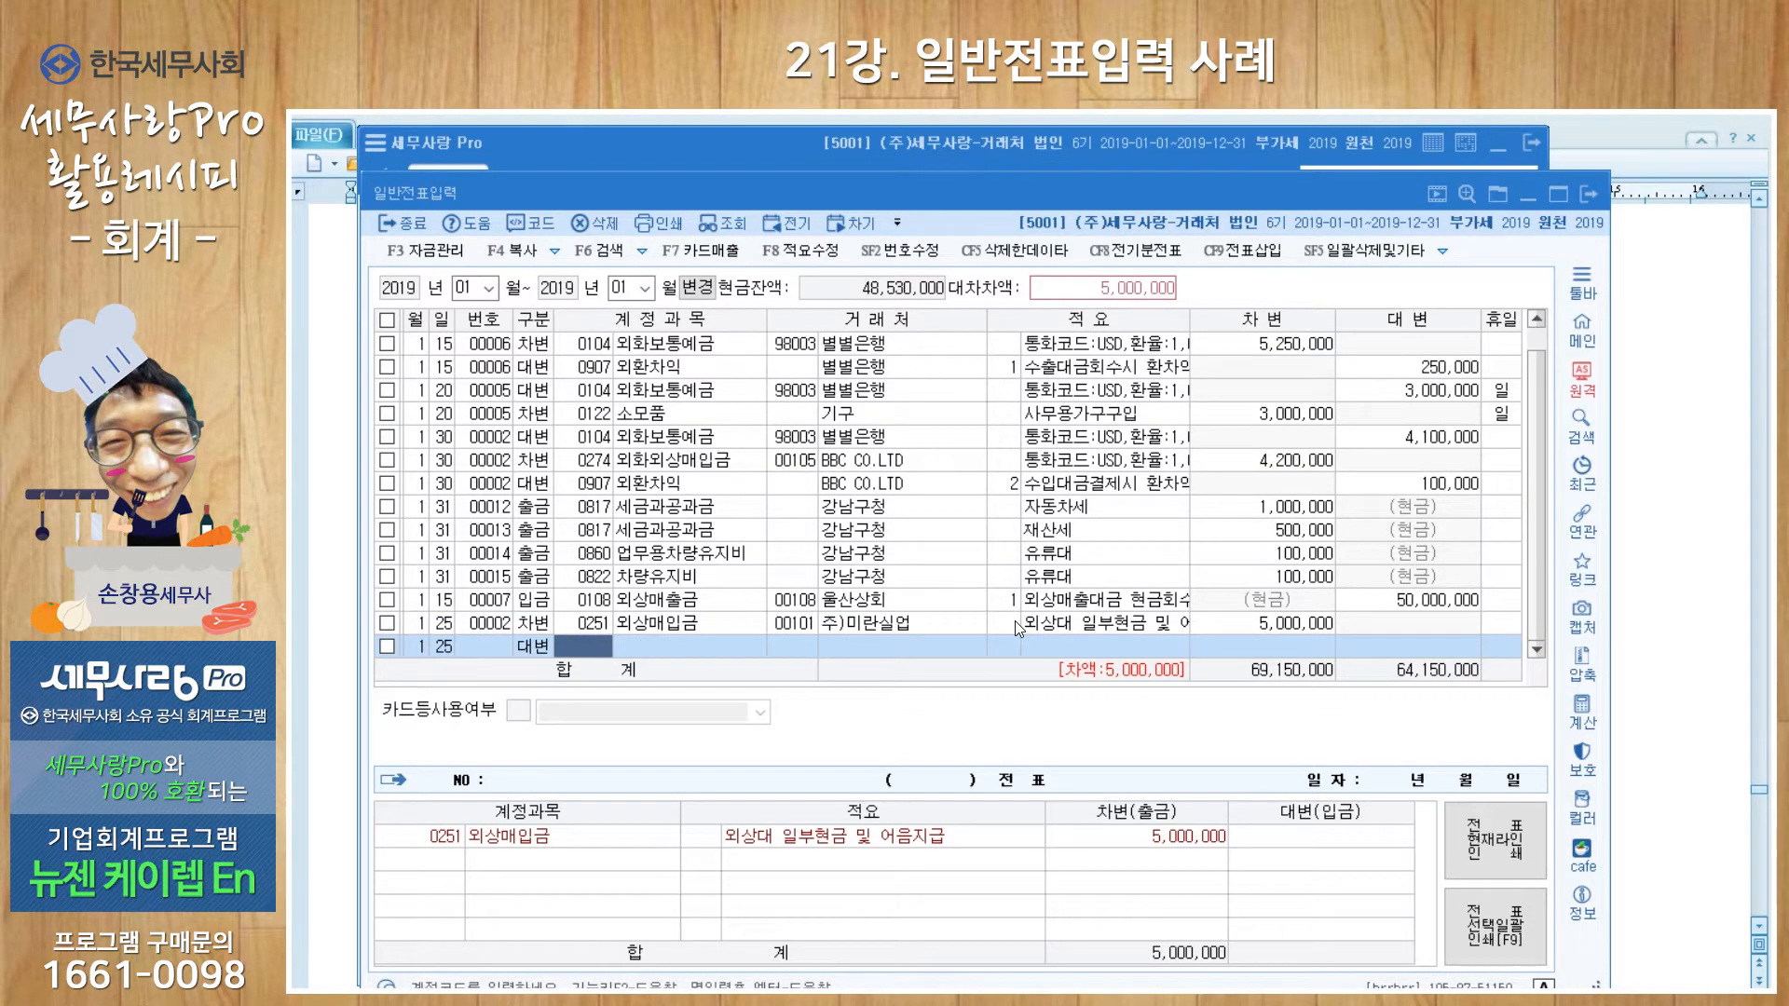
{"action": "type", "text": "101"}
{"action": "key", "text": "Return"}
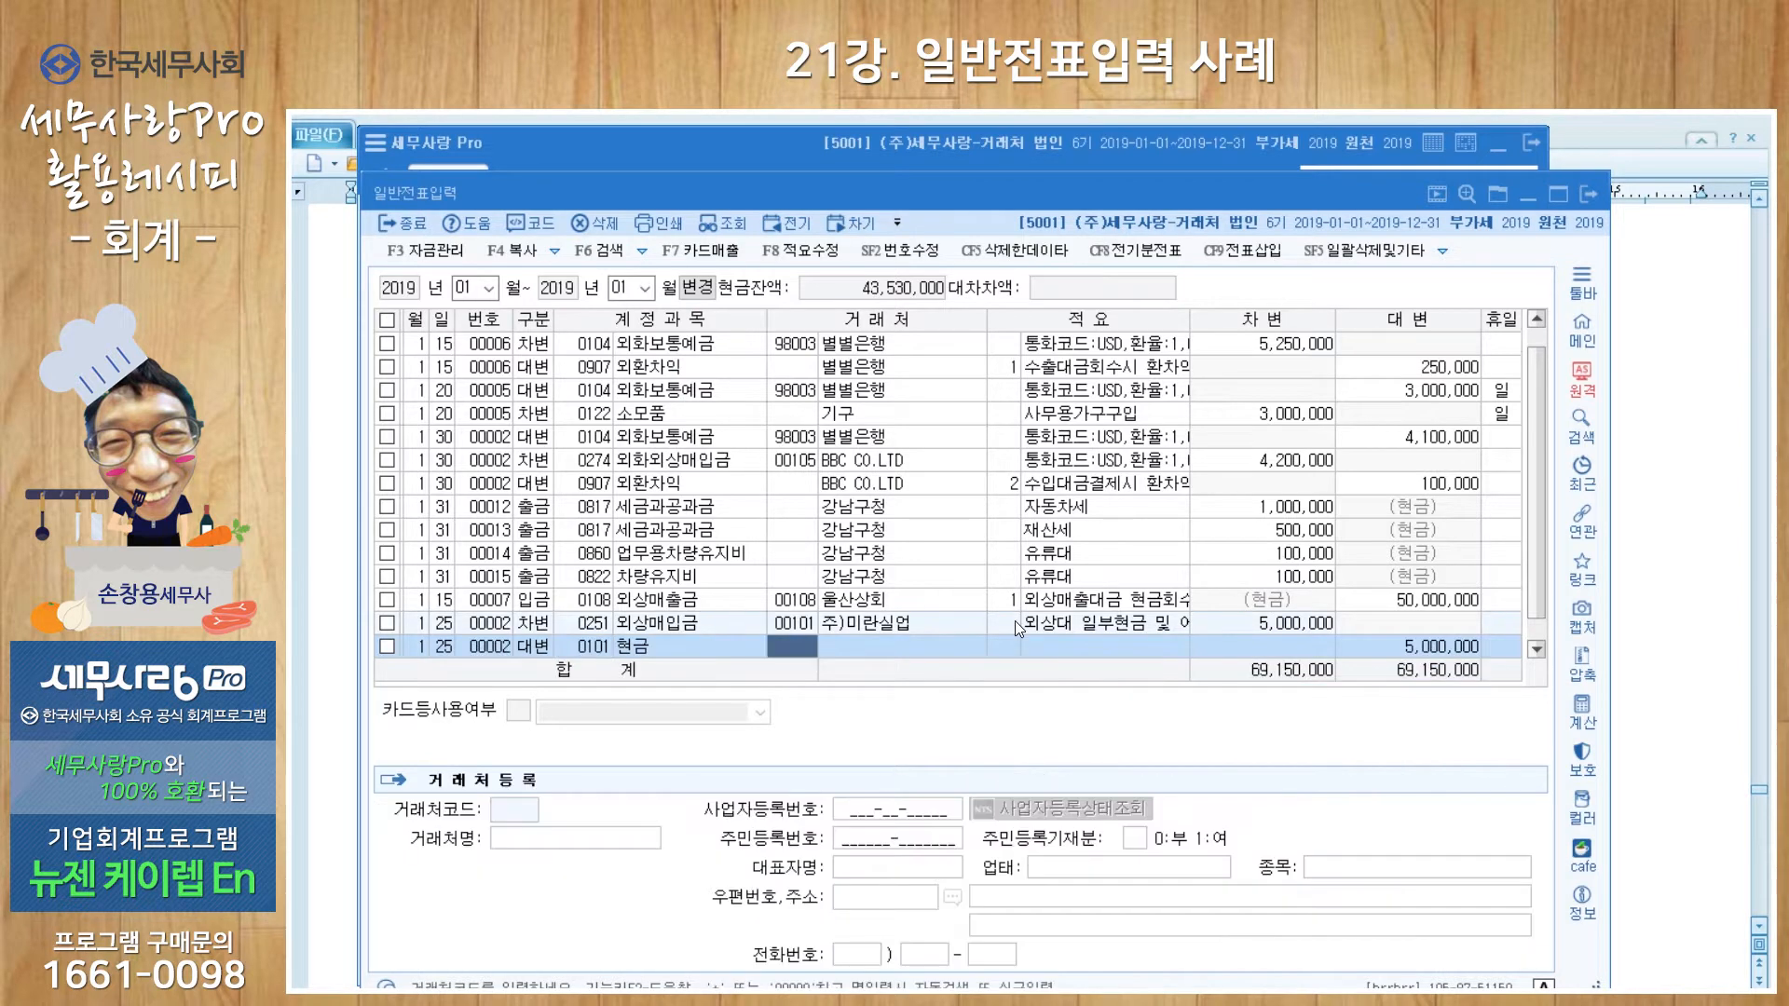
{"action": "key", "text": "Return"}
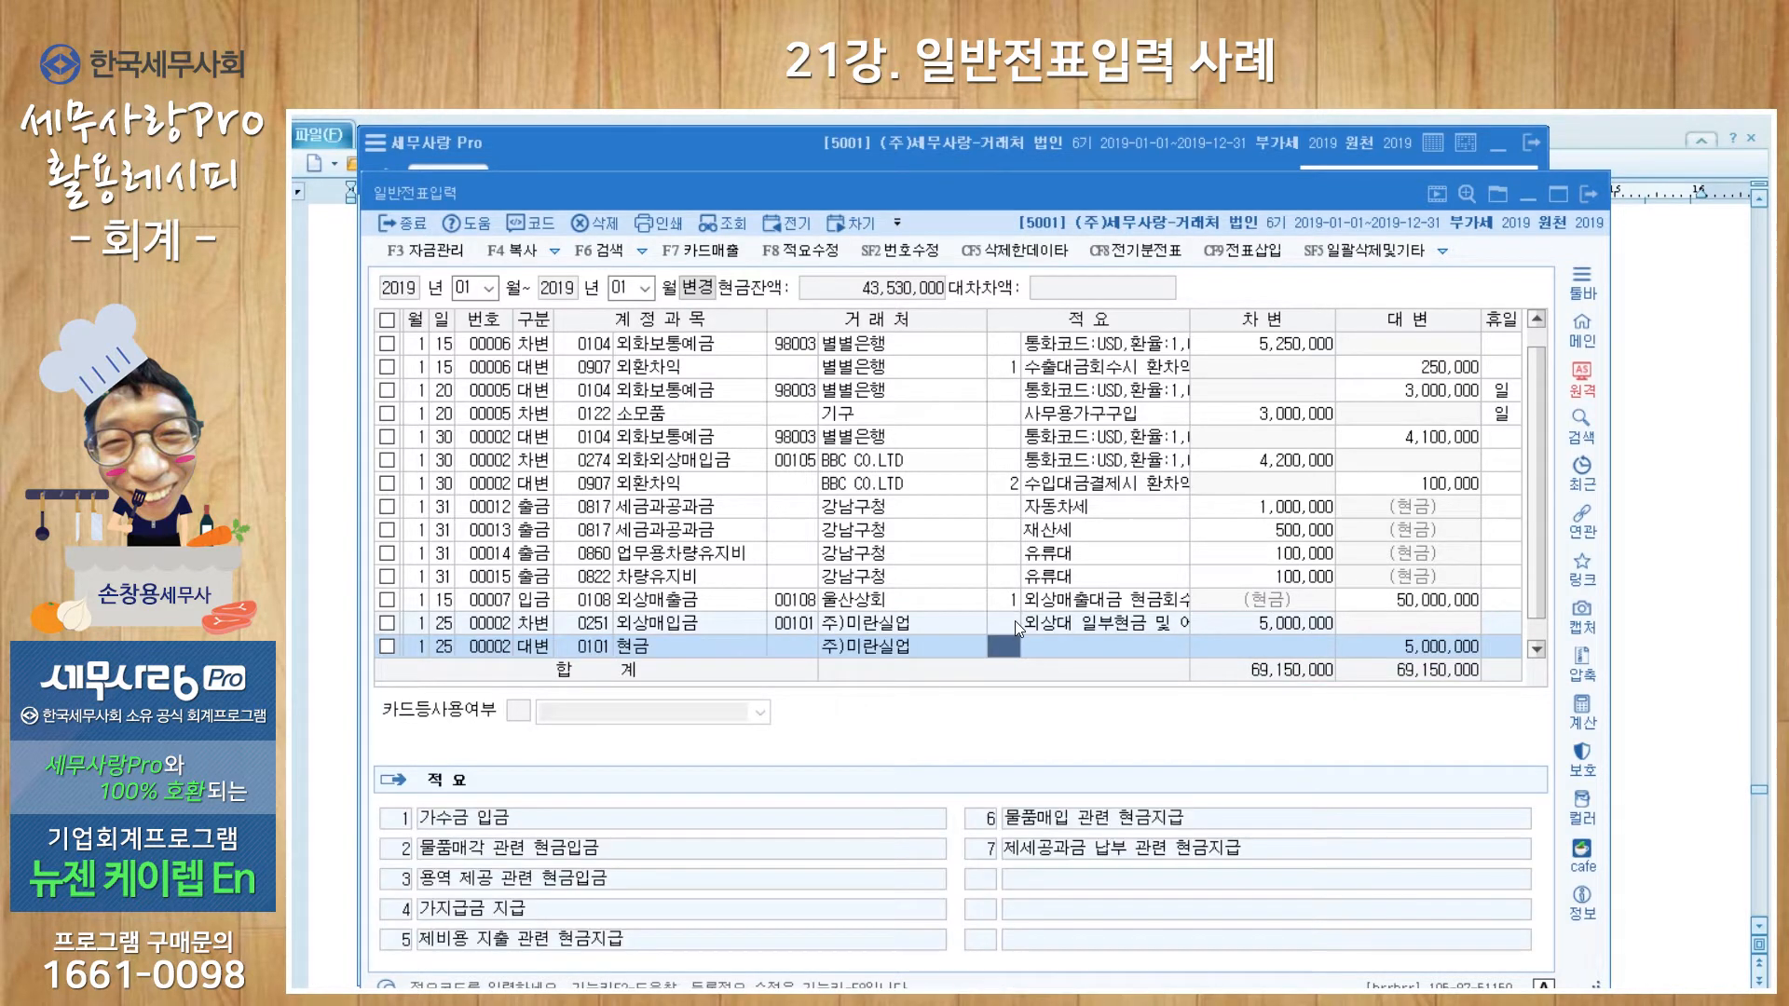
{"action": "key", "text": "Return"}
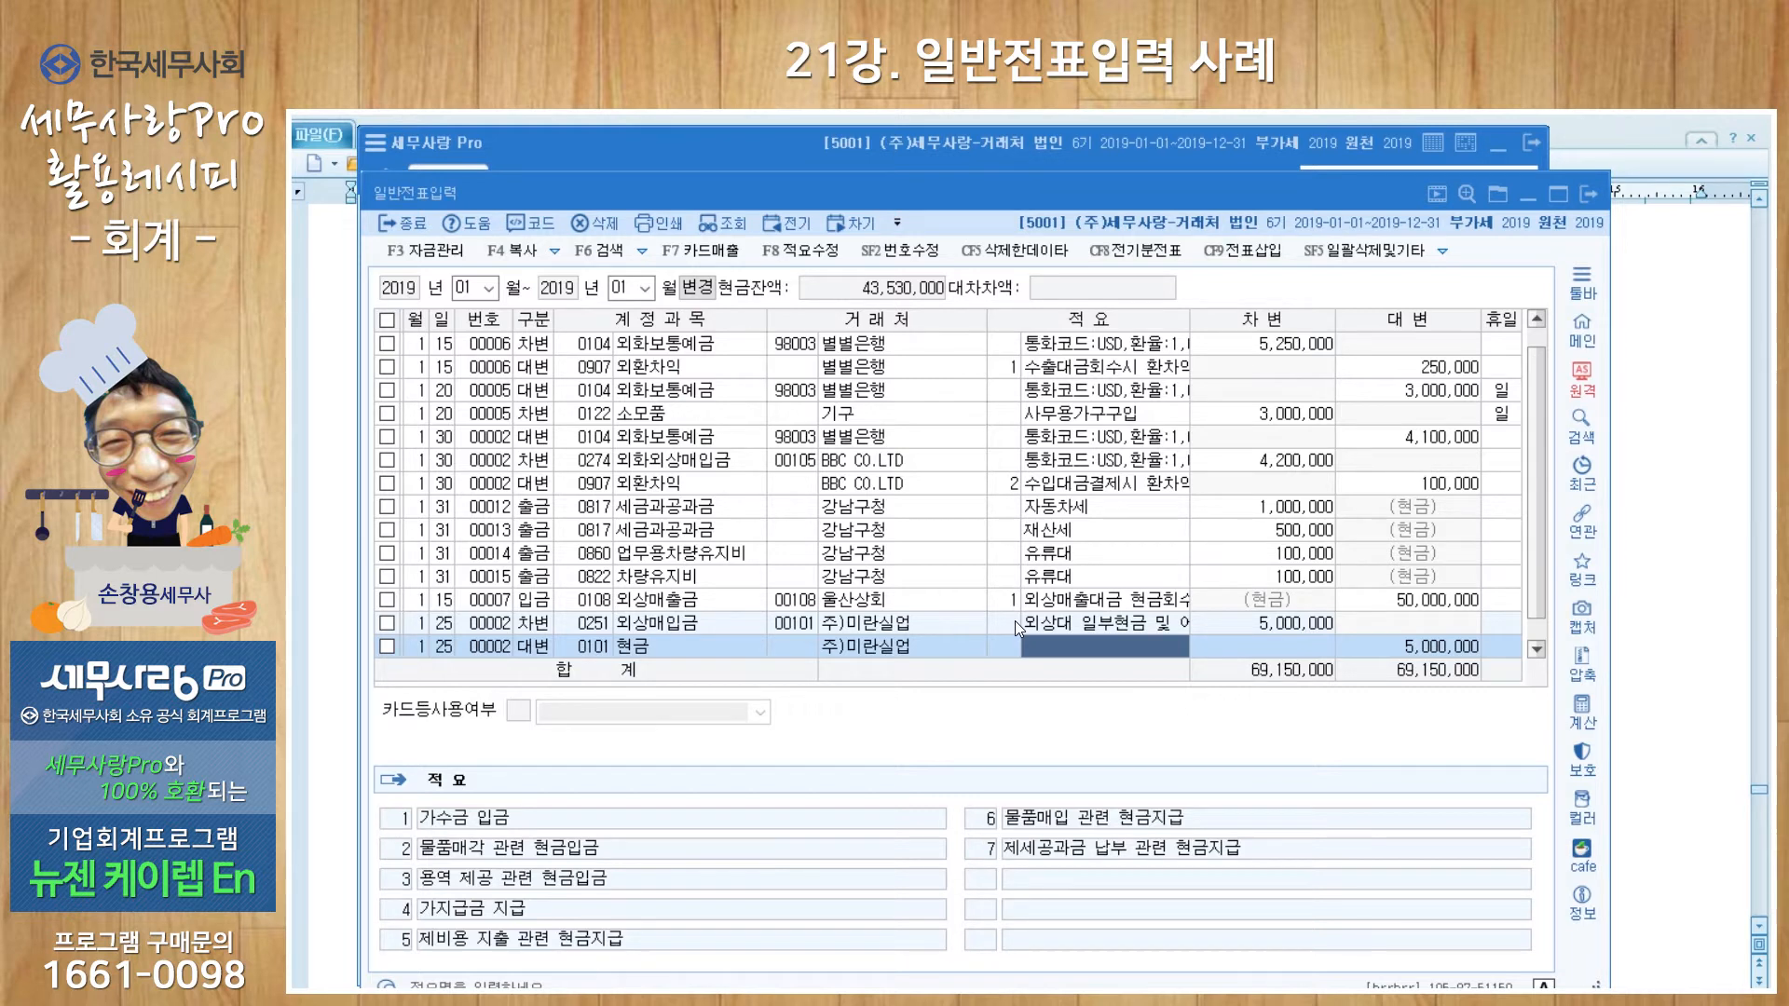
{"action": "key", "text": "Return"}
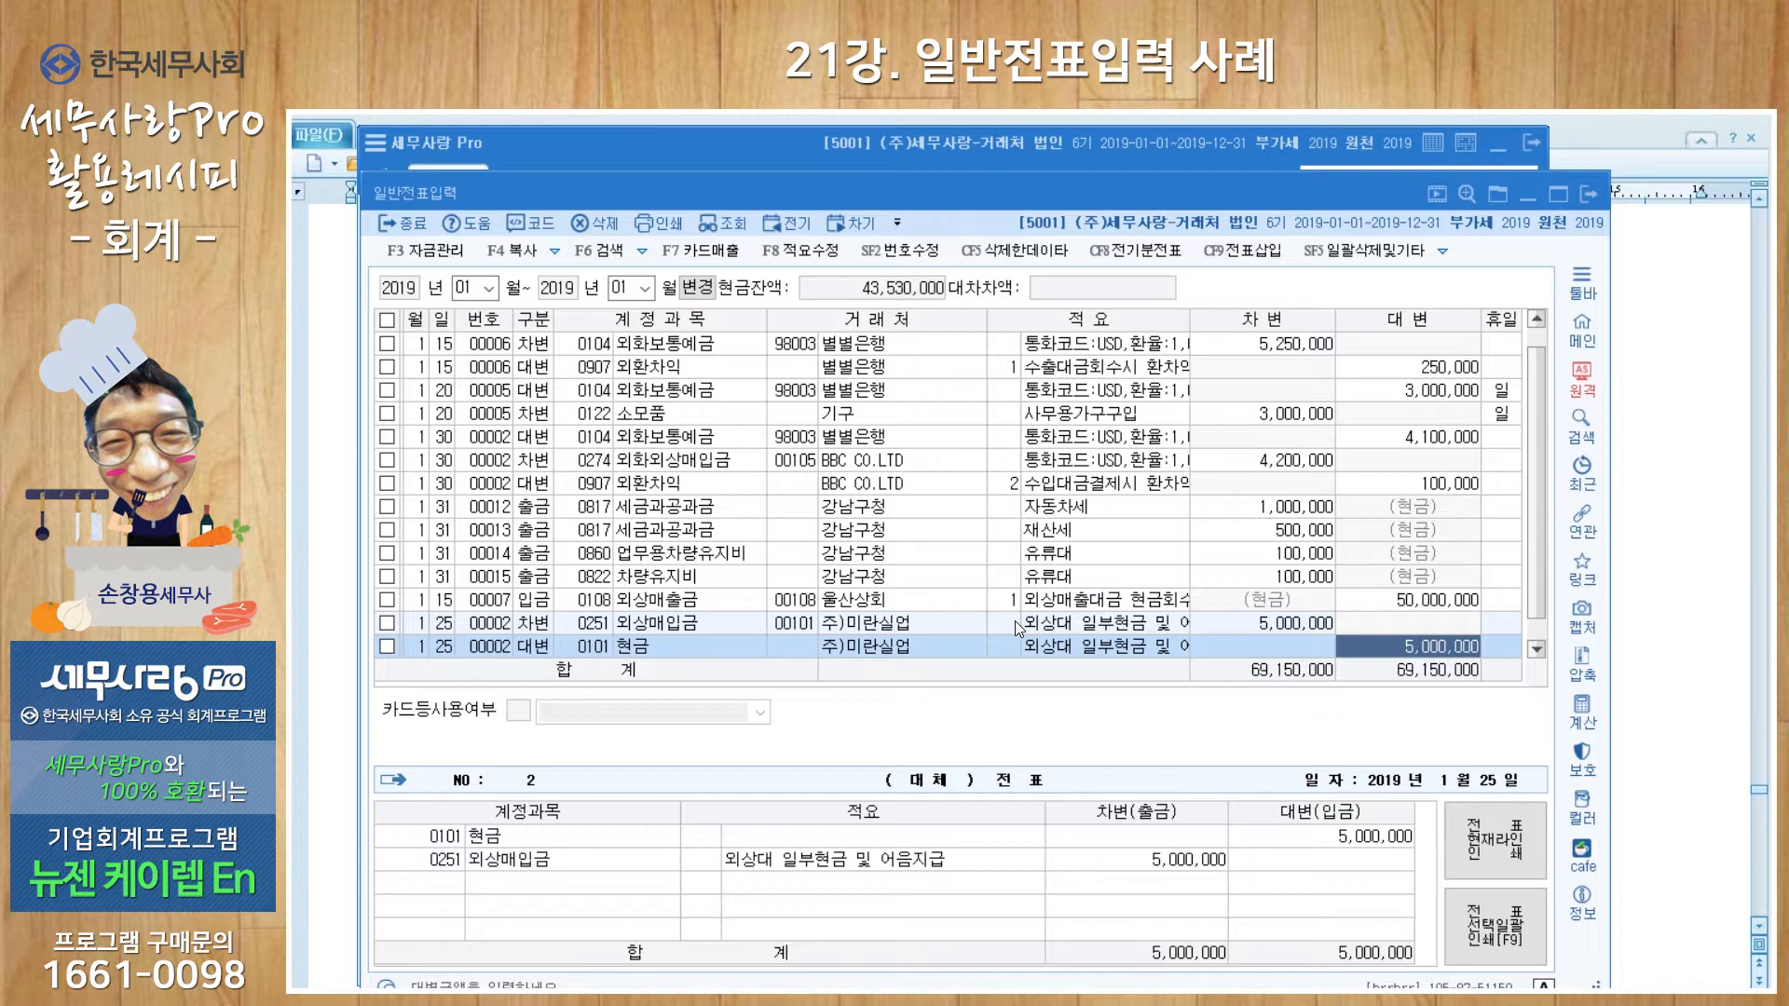
{"action": "type", "text": "1000000"}
{"action": "key", "text": "Return"}
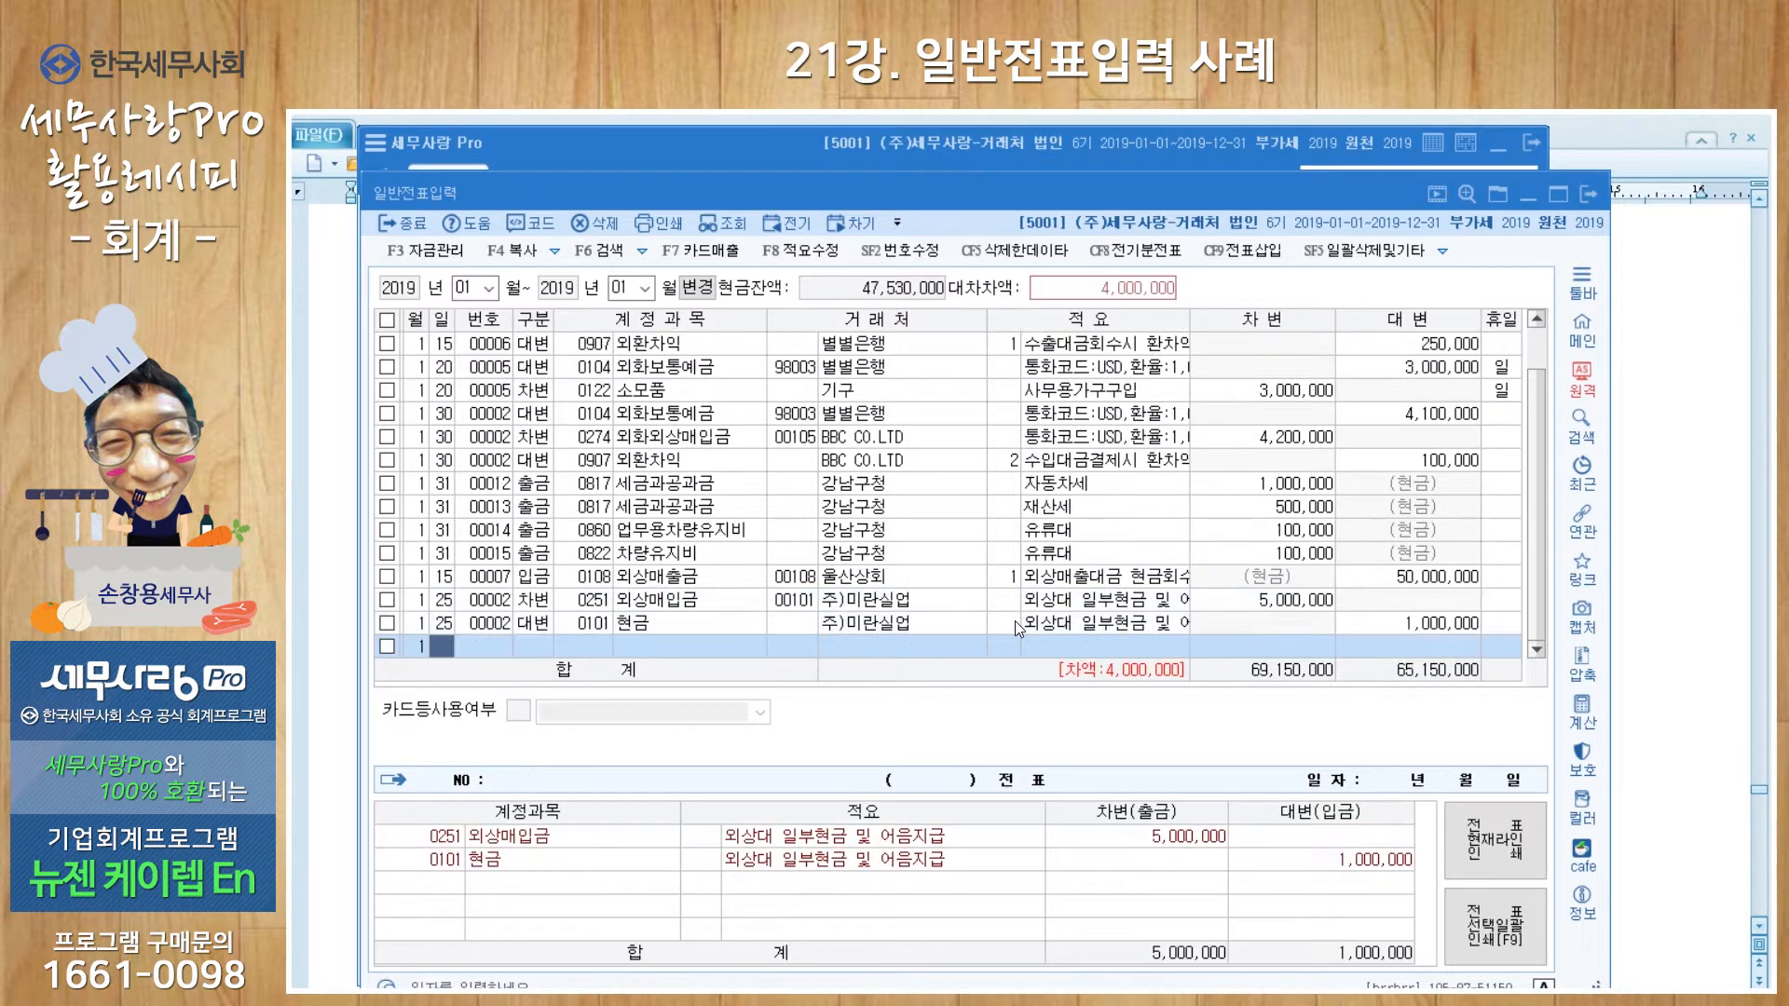
Step: Begin another Jan 25 line marked as a credit
{"action": "type", "text": "25"}
{"action": "key", "text": "Return"}
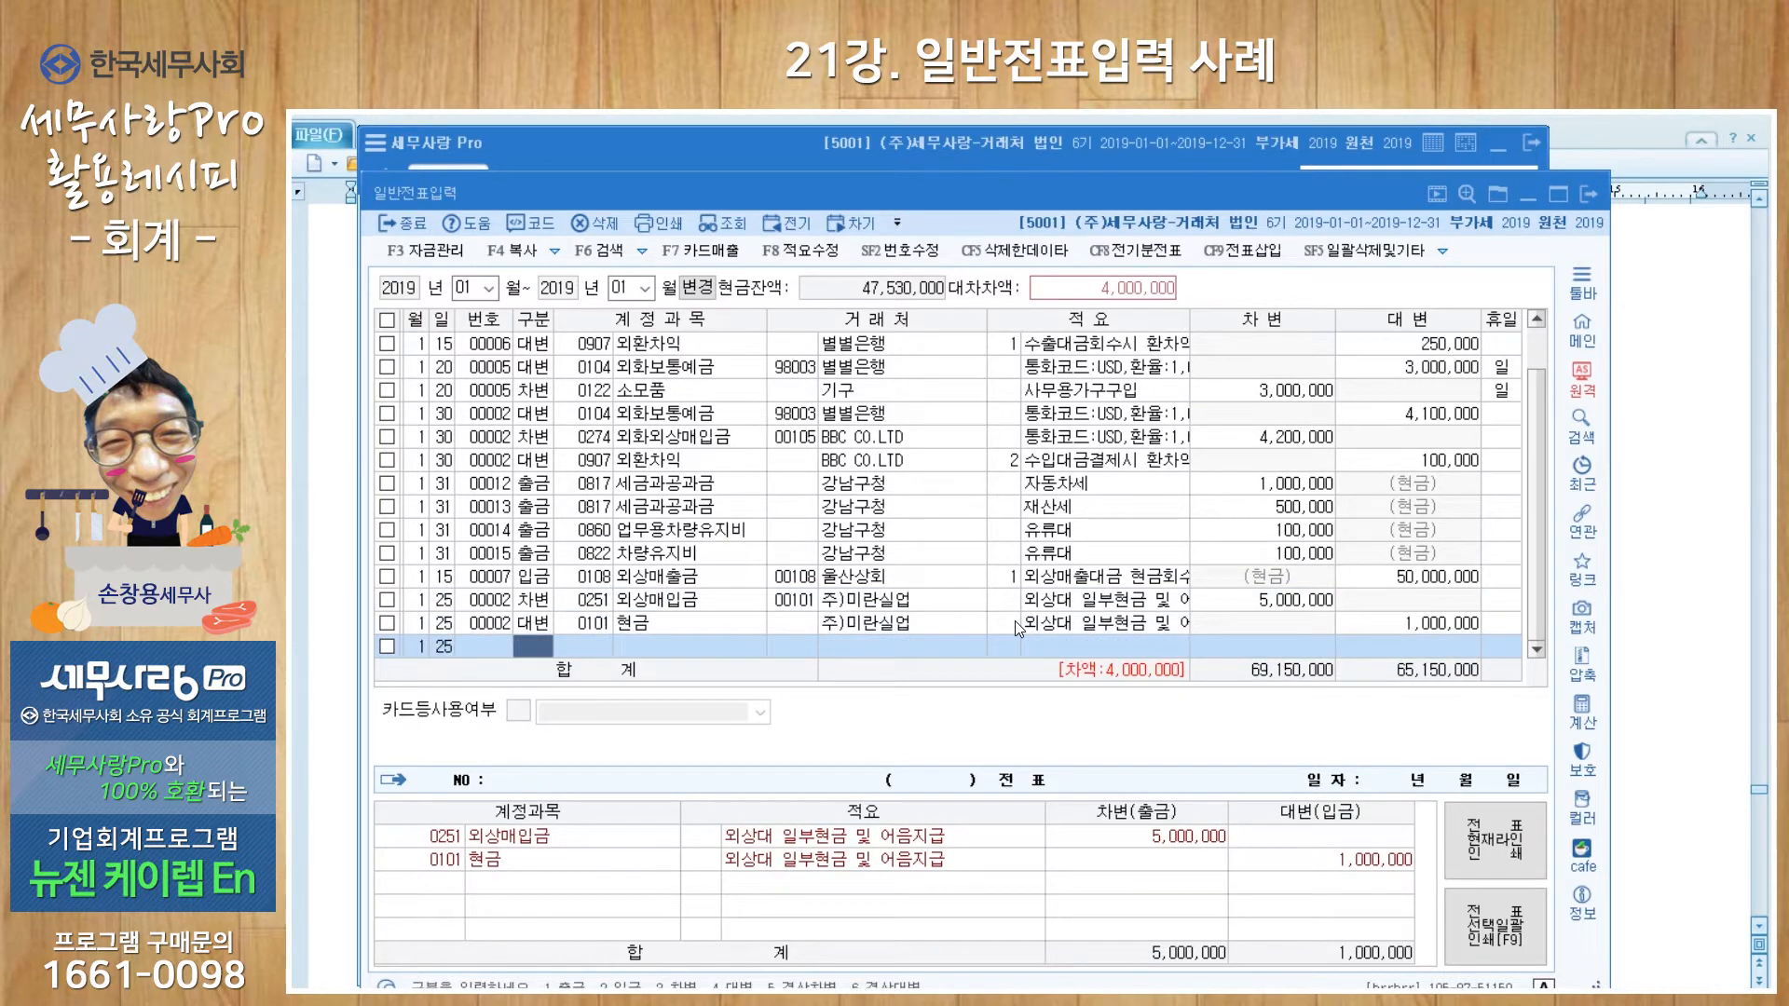
{"action": "type", "text": "4"}
{"action": "key", "text": "Return"}
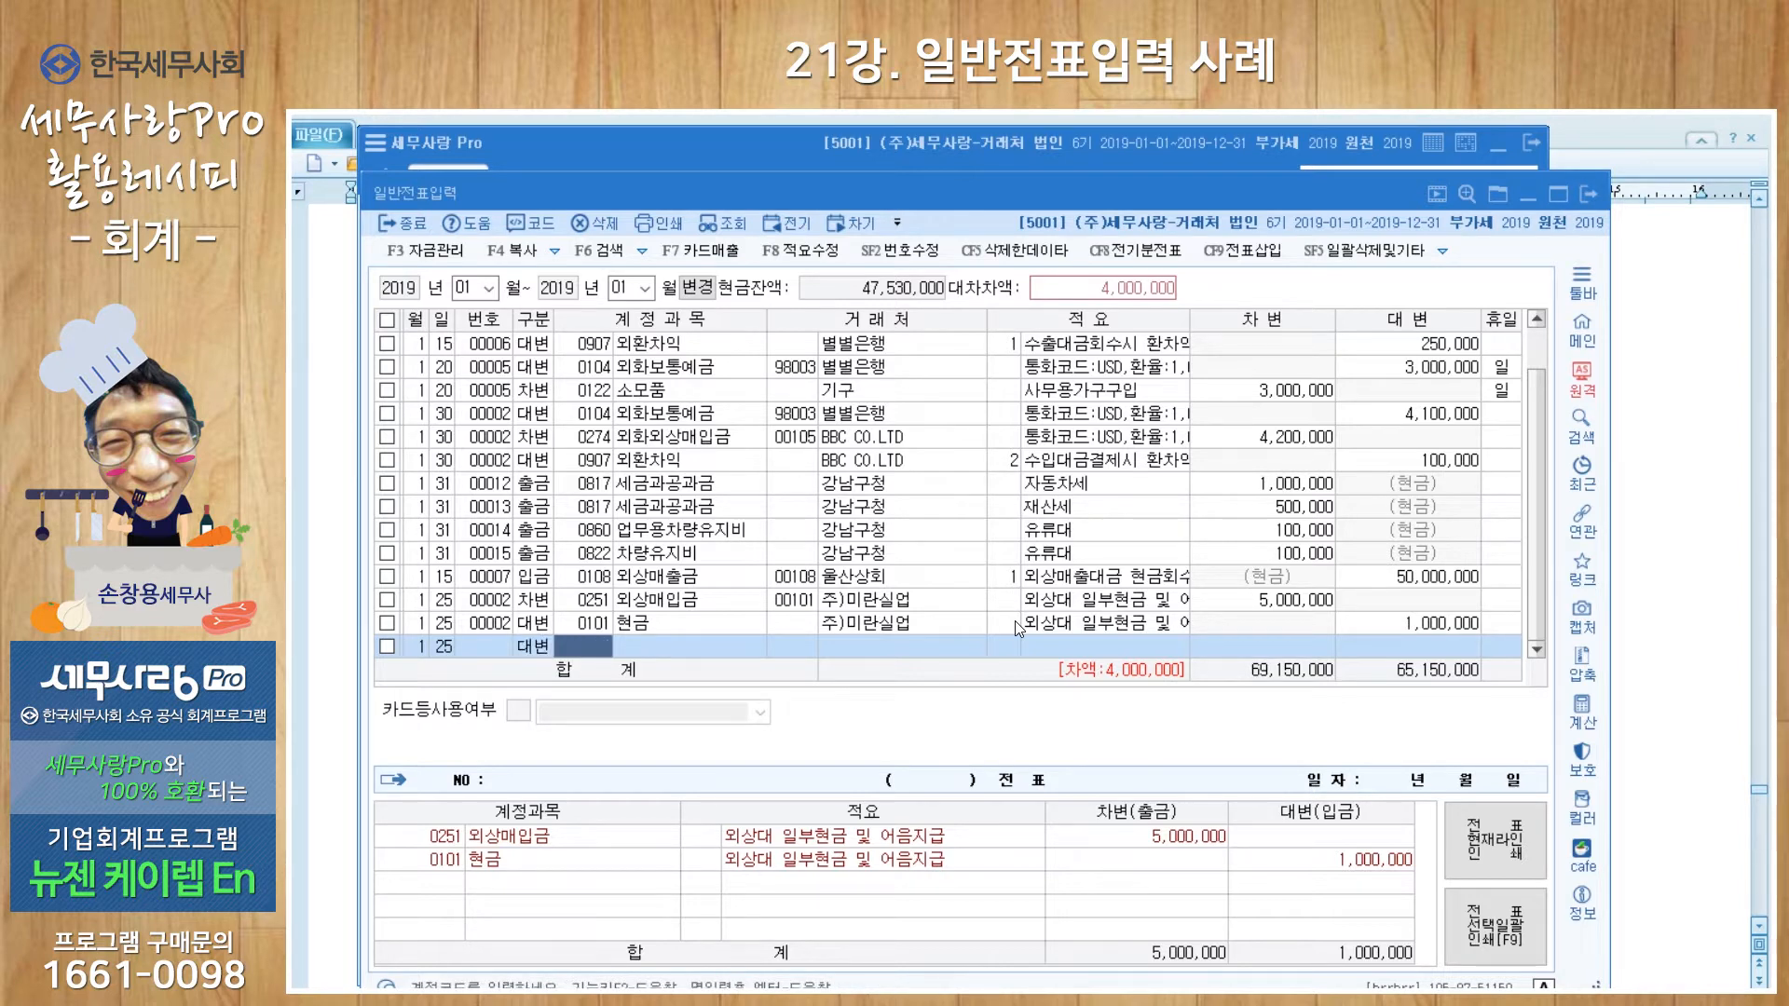
Step: Credit 4,000,000 to 0252 지급어음 for 주)미란실업 with the same memo, balancing at 5,000,000
{"action": "type", "text": "지급어"}
{"action": "key", "text": "Return"}
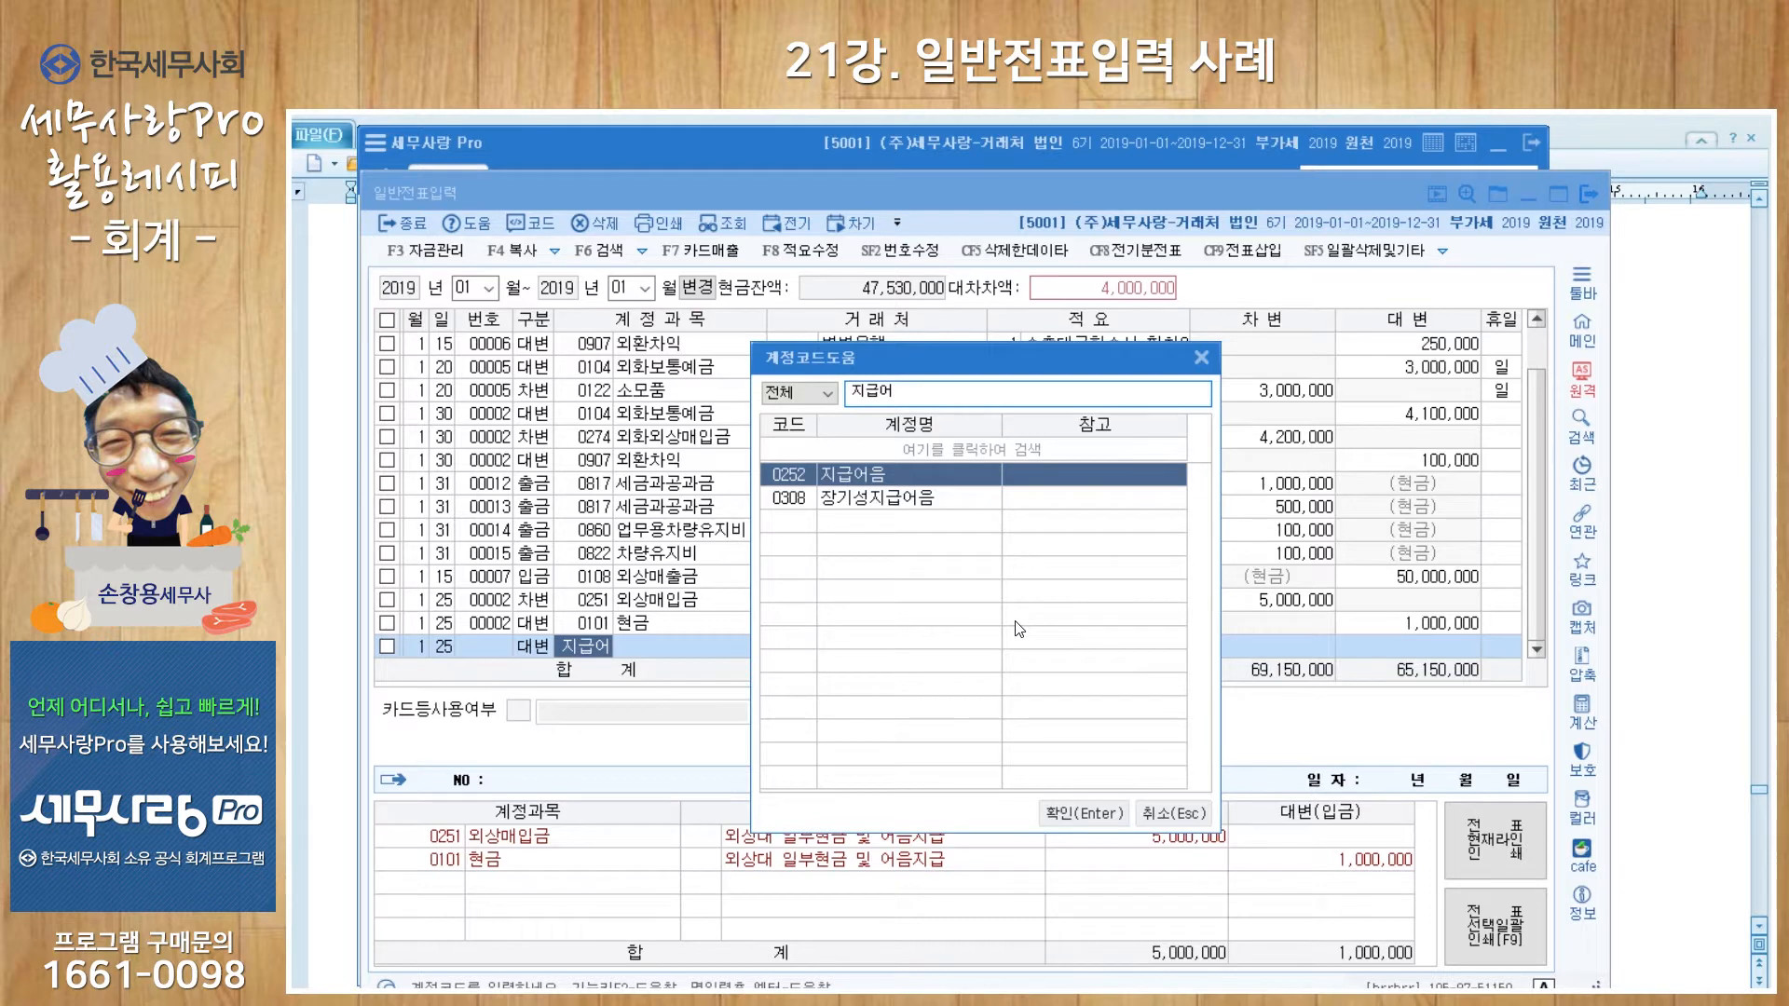
{"action": "key", "text": "Return"}
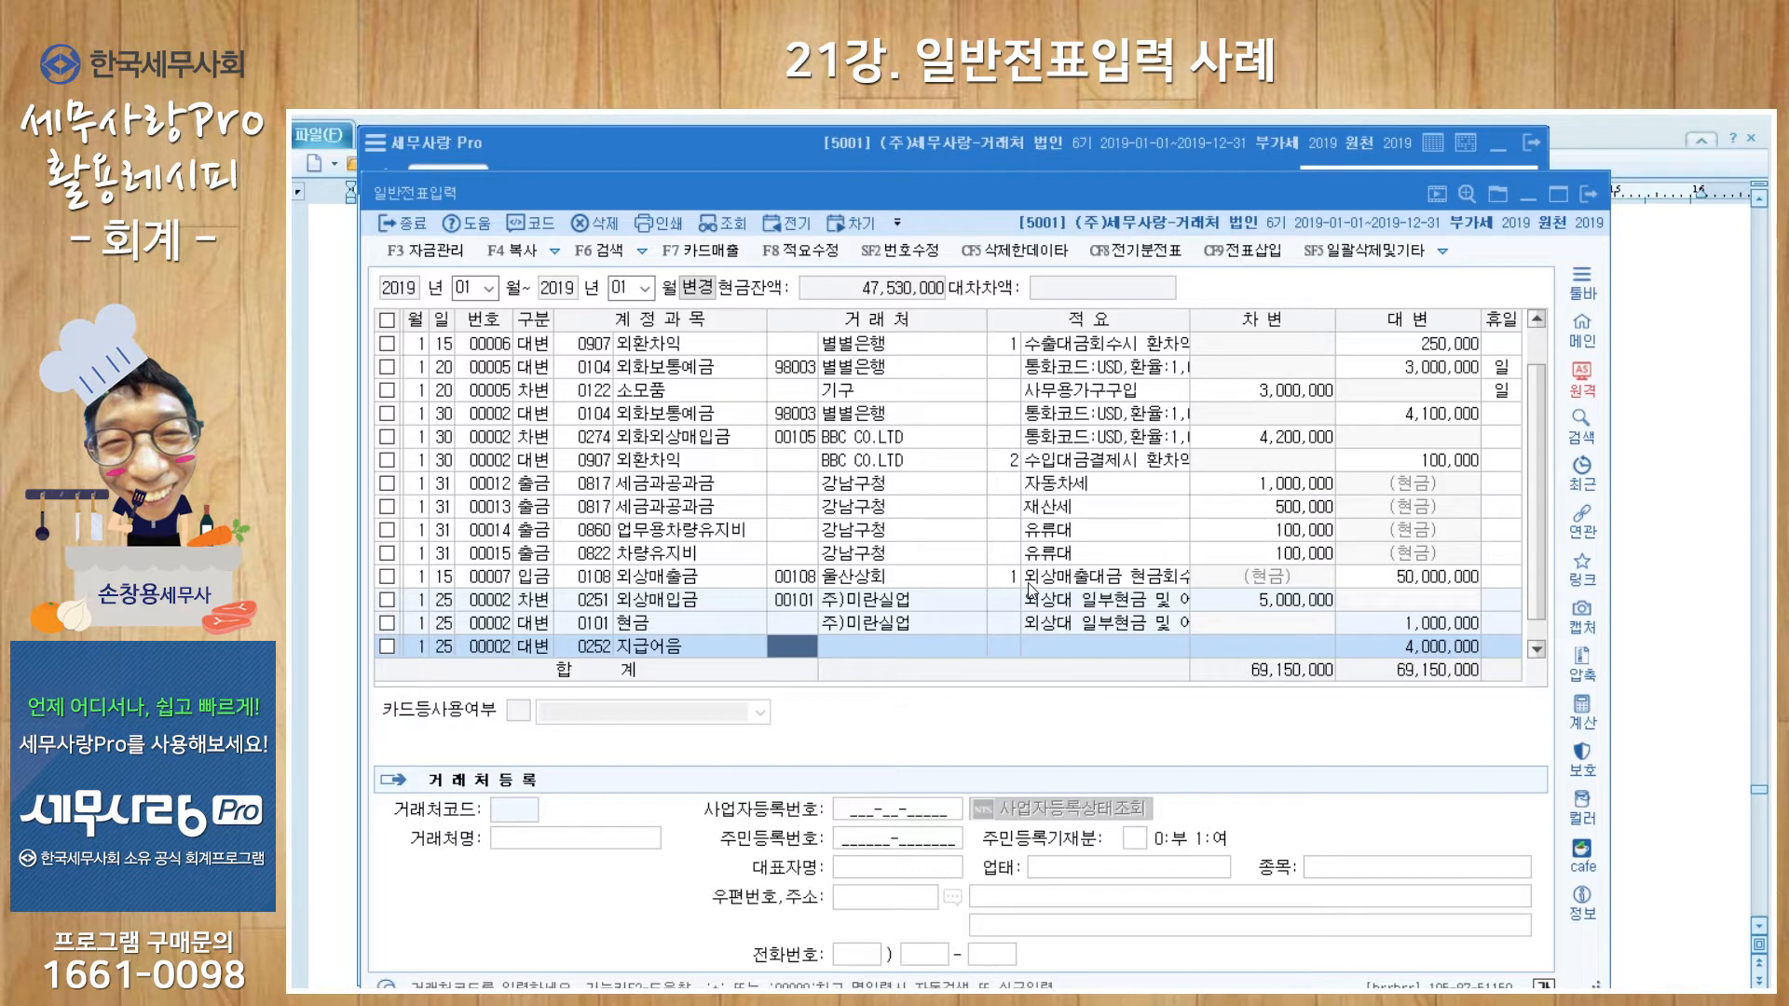
{"action": "key", "text": "plus"}
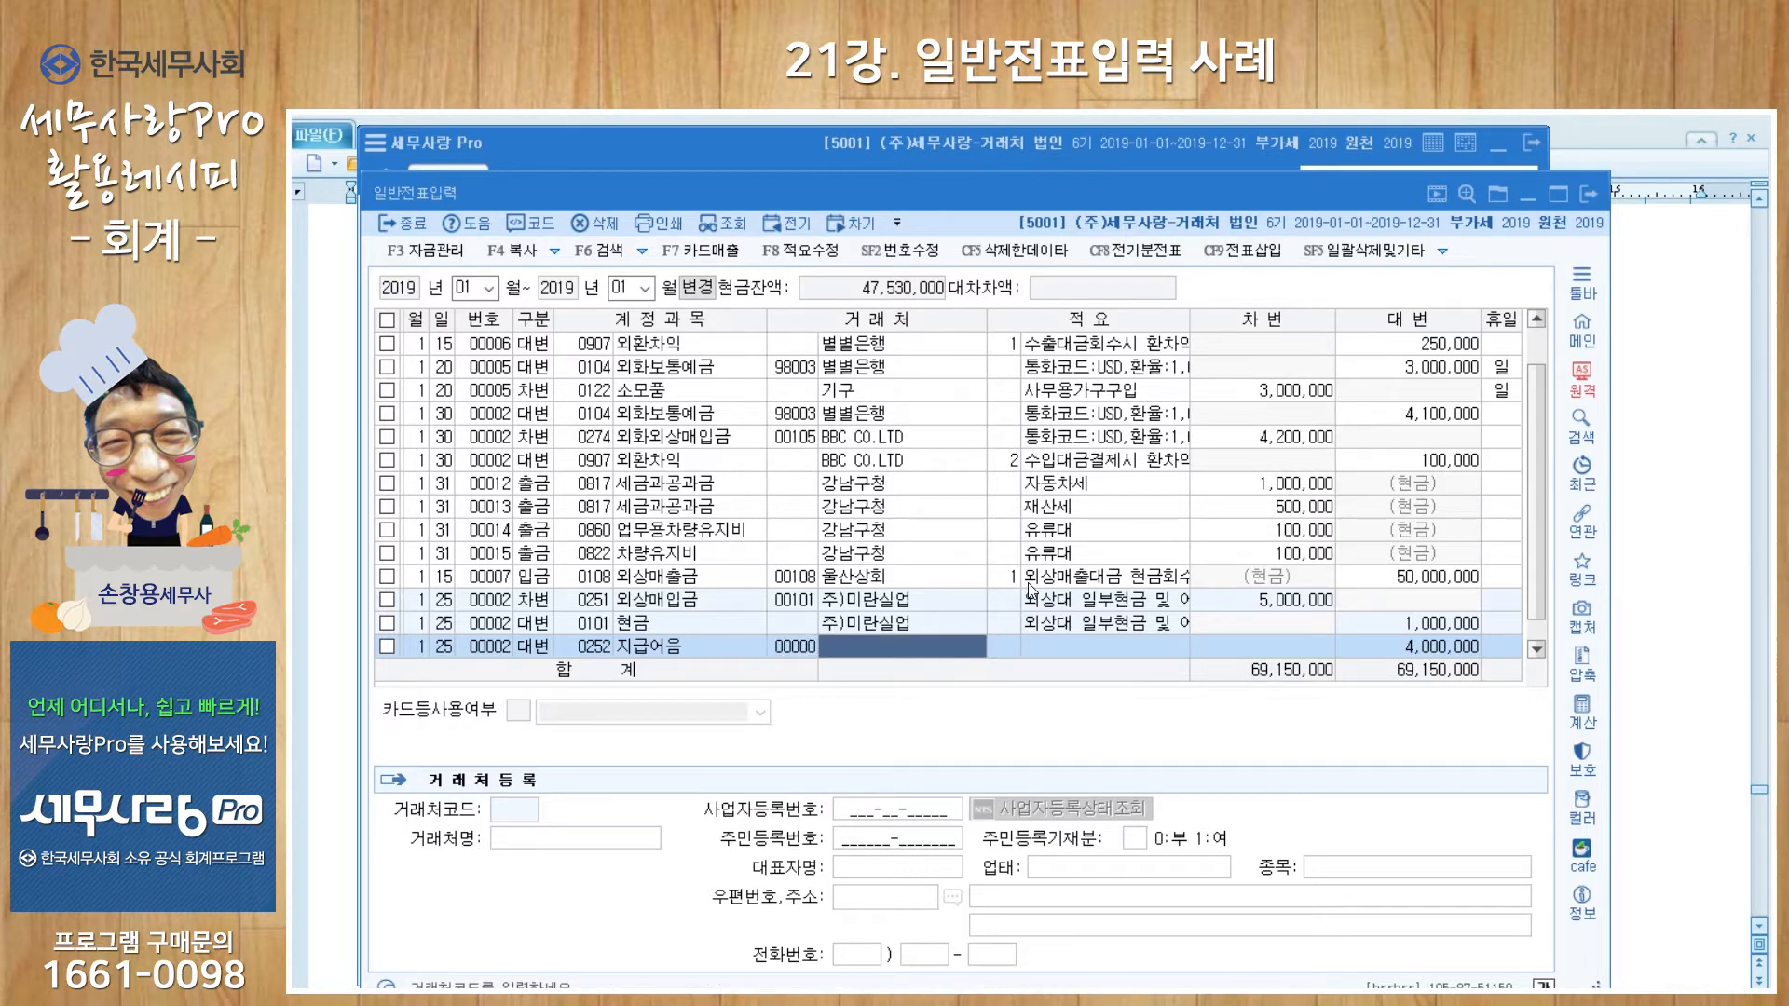
{"action": "key", "text": "Return"}
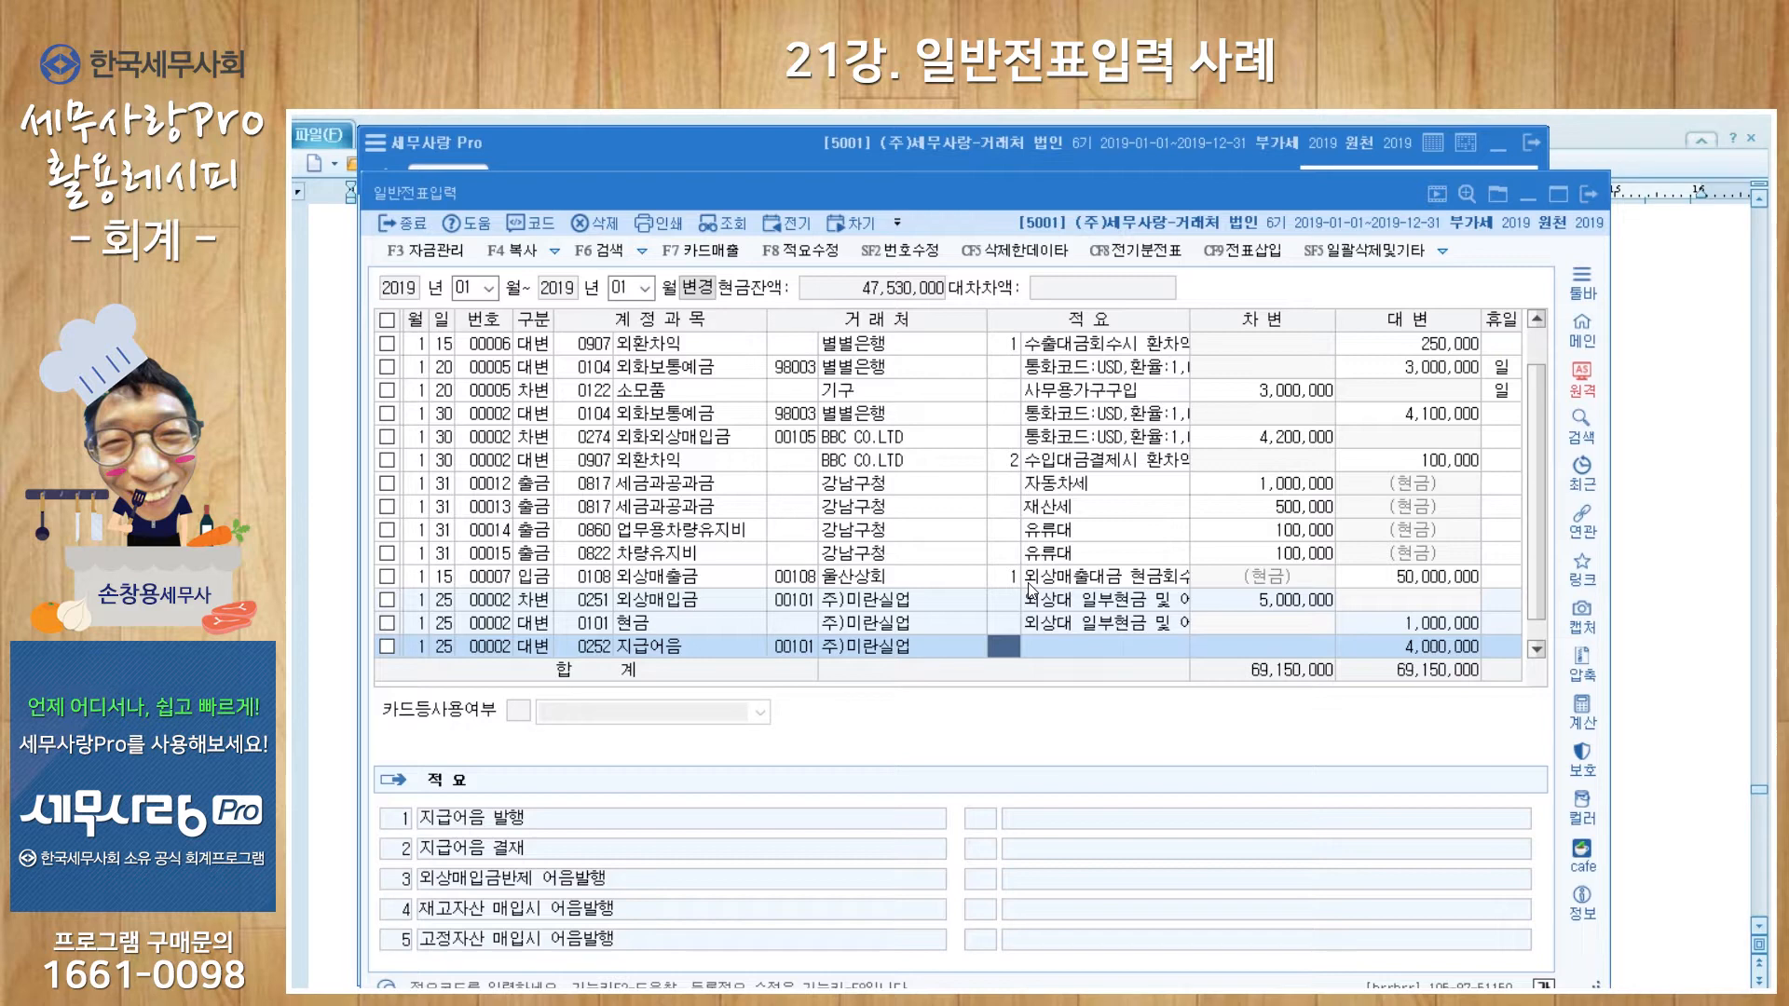
{"action": "key", "text": "Return"}
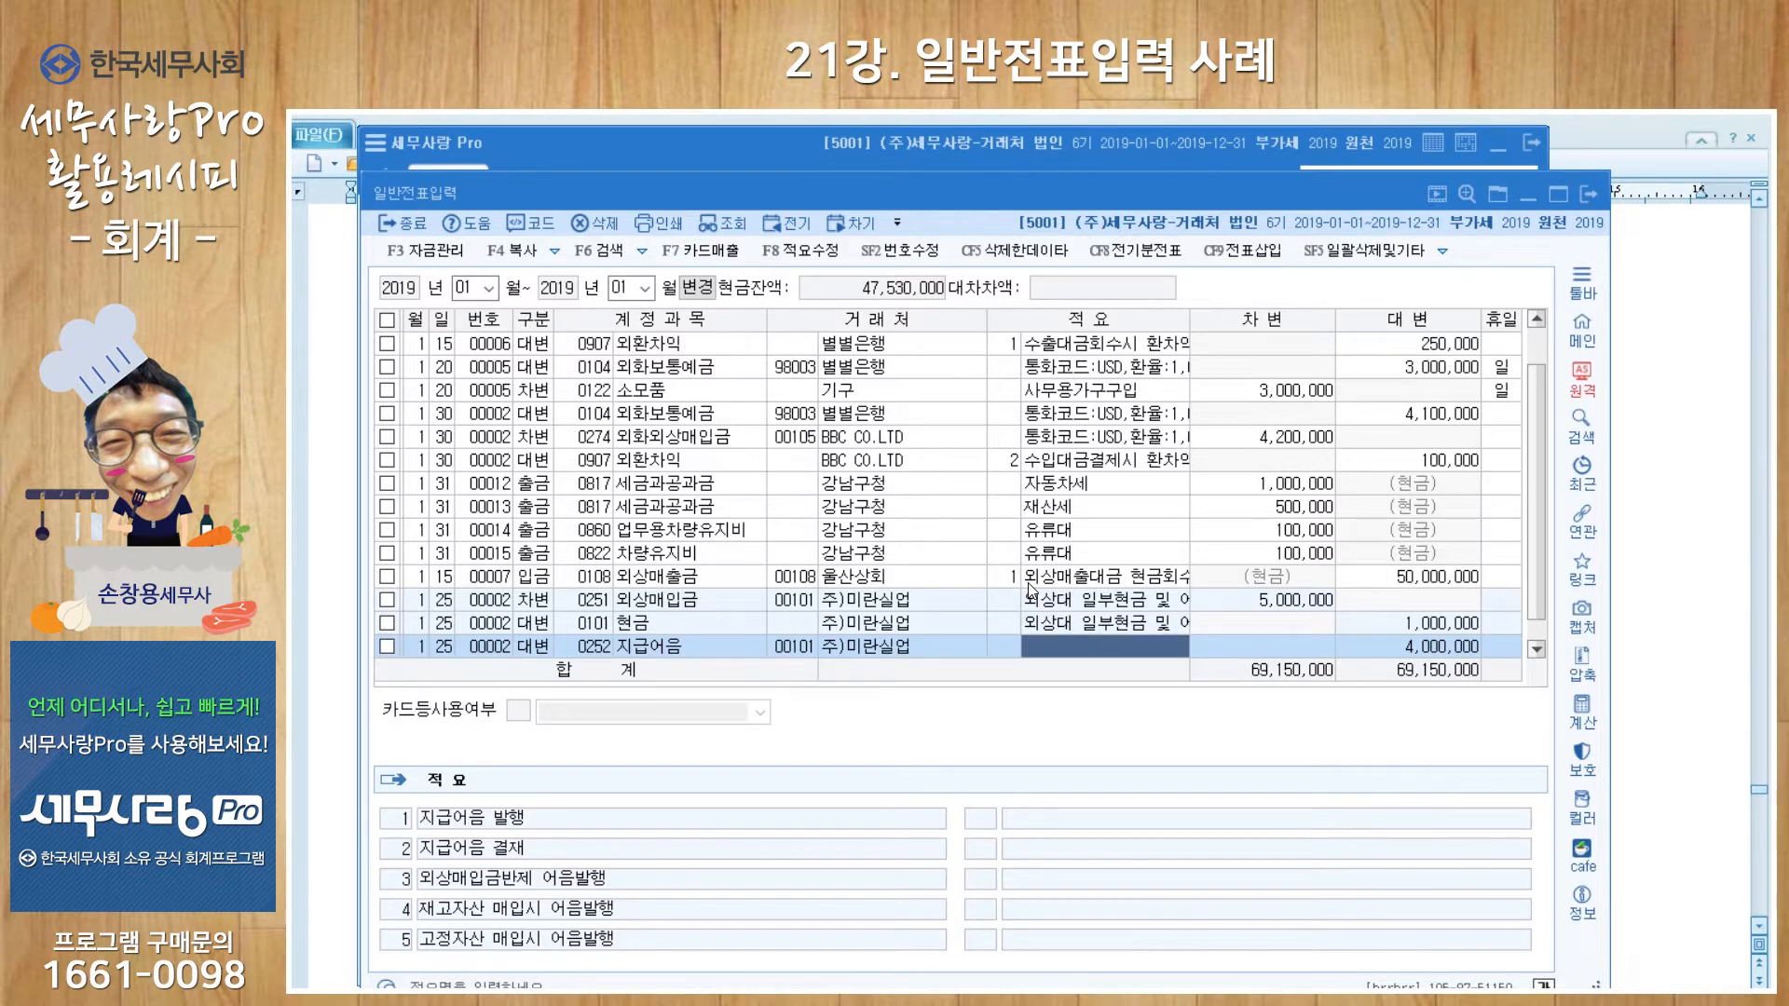
{"action": "key", "text": "Return"}
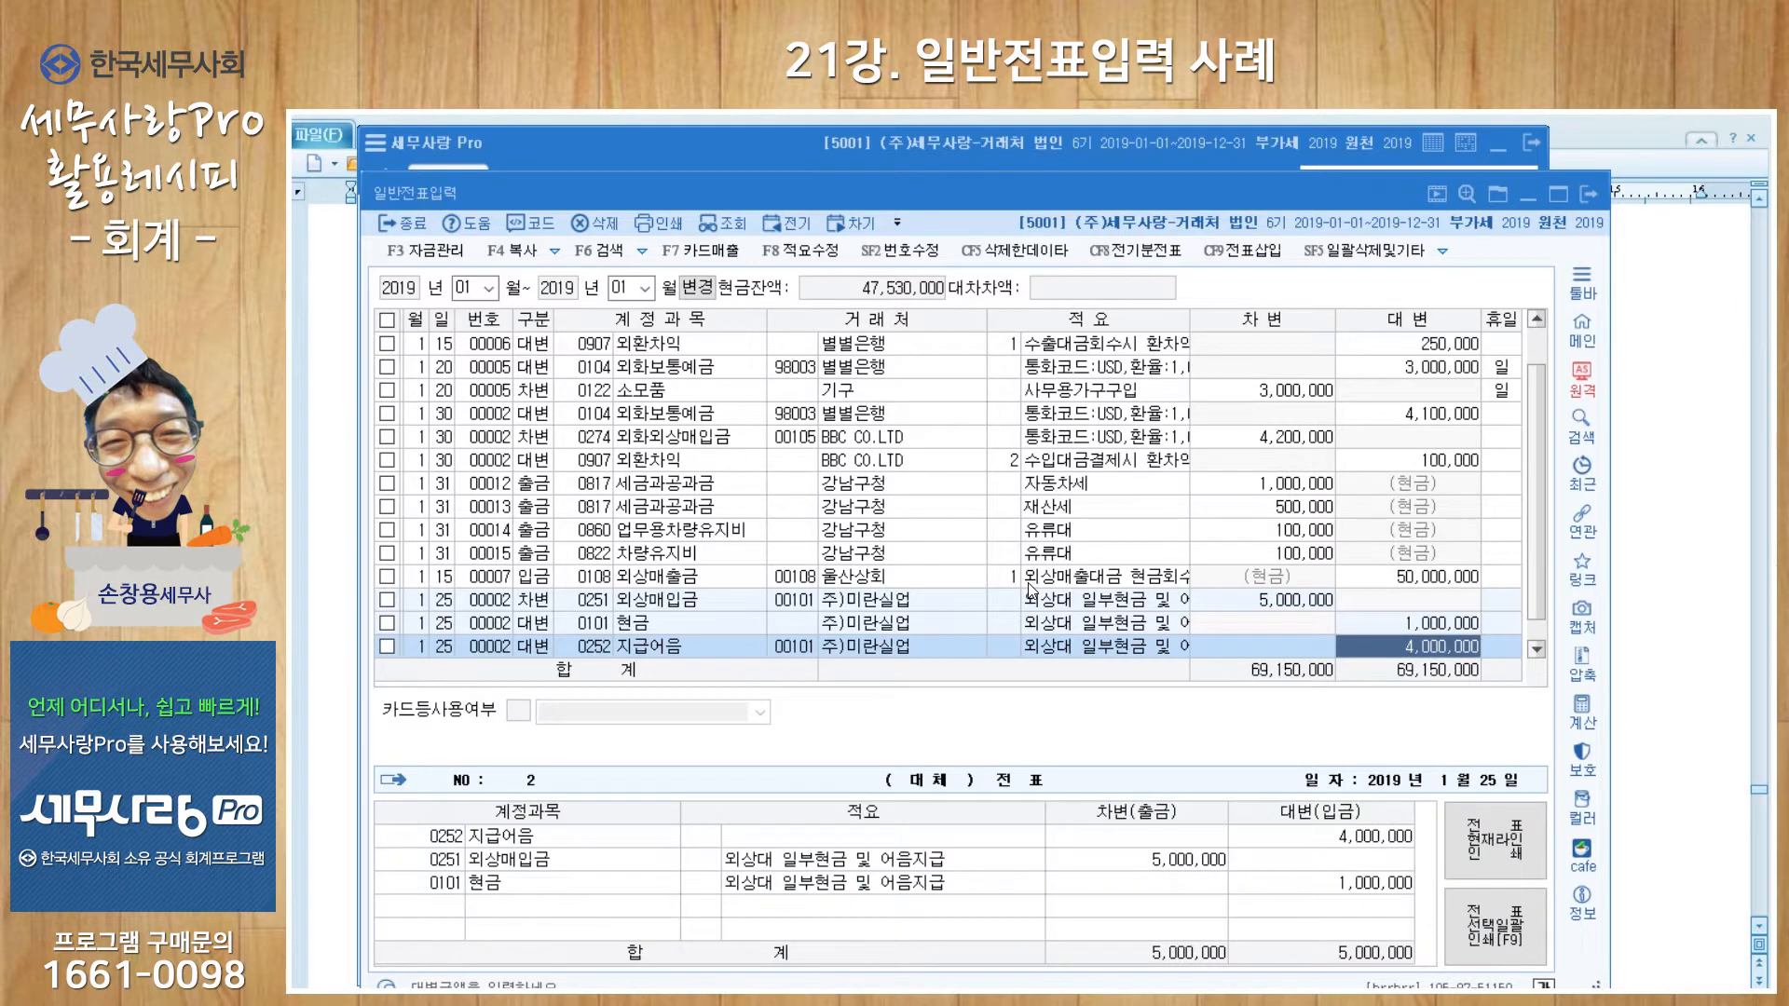
{"action": "key", "text": "Return"}
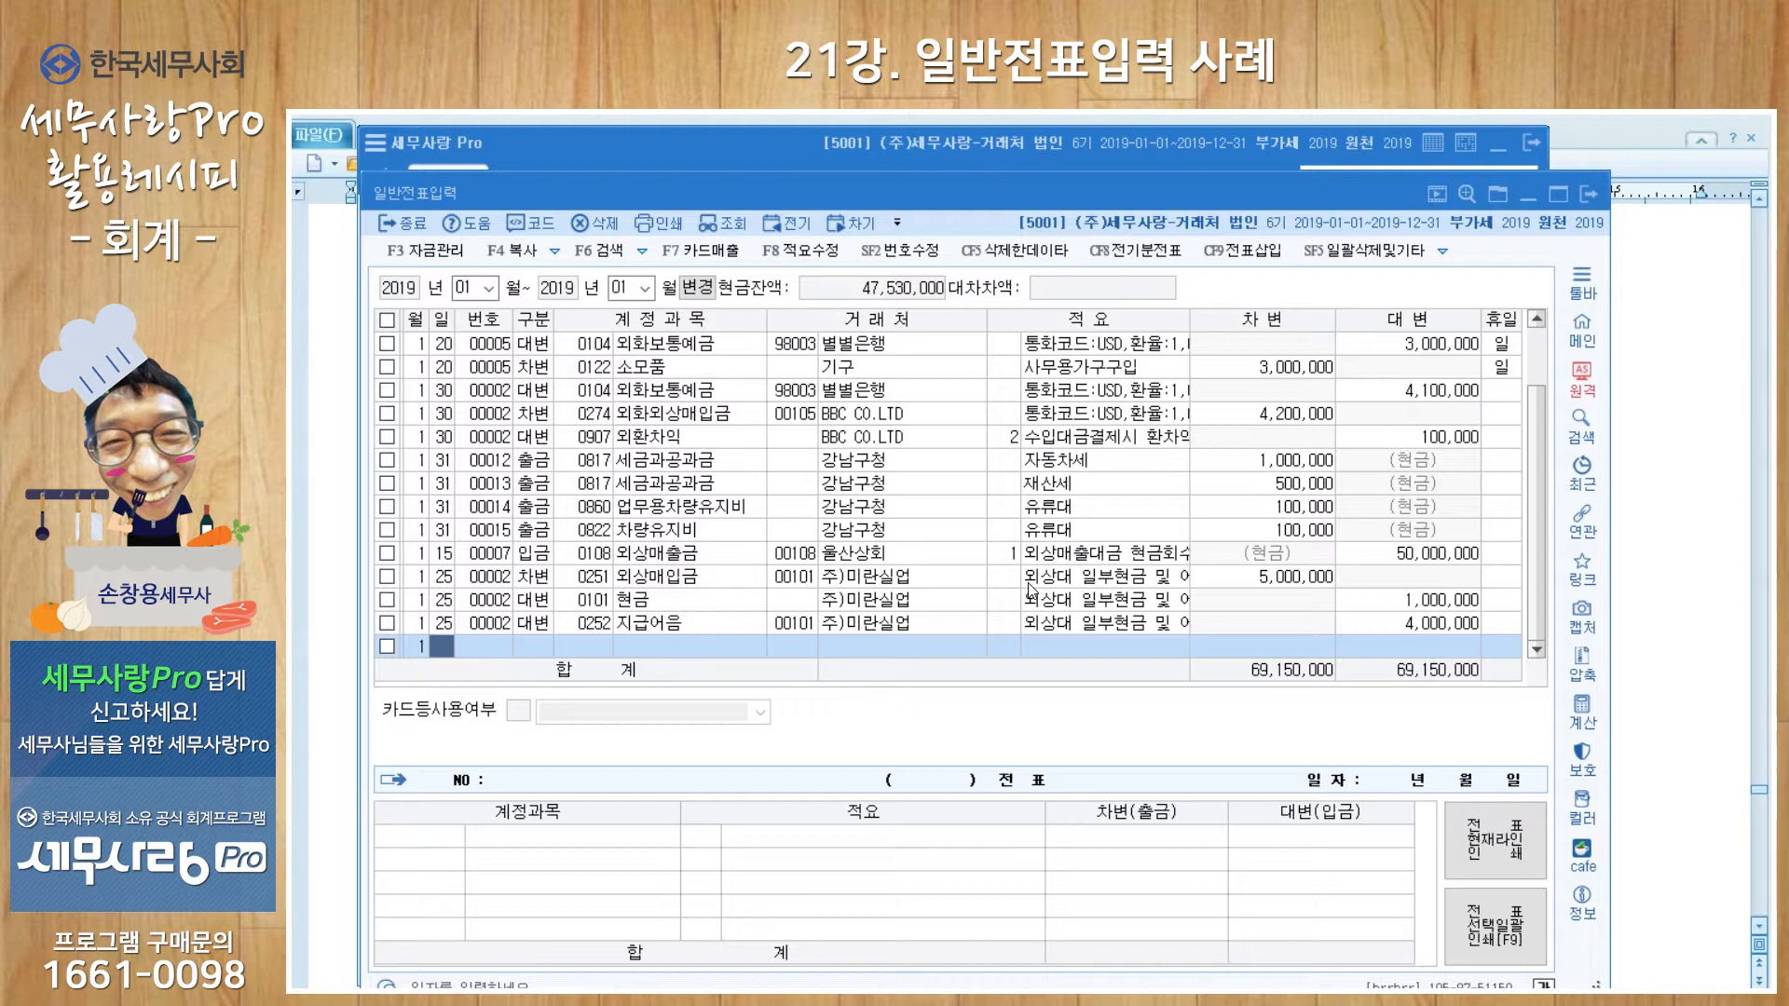
Step: Add a Jan 20 debit line to account 0251 외상매입금
{"action": "type", "text": "20"}
{"action": "key", "text": "Return"}
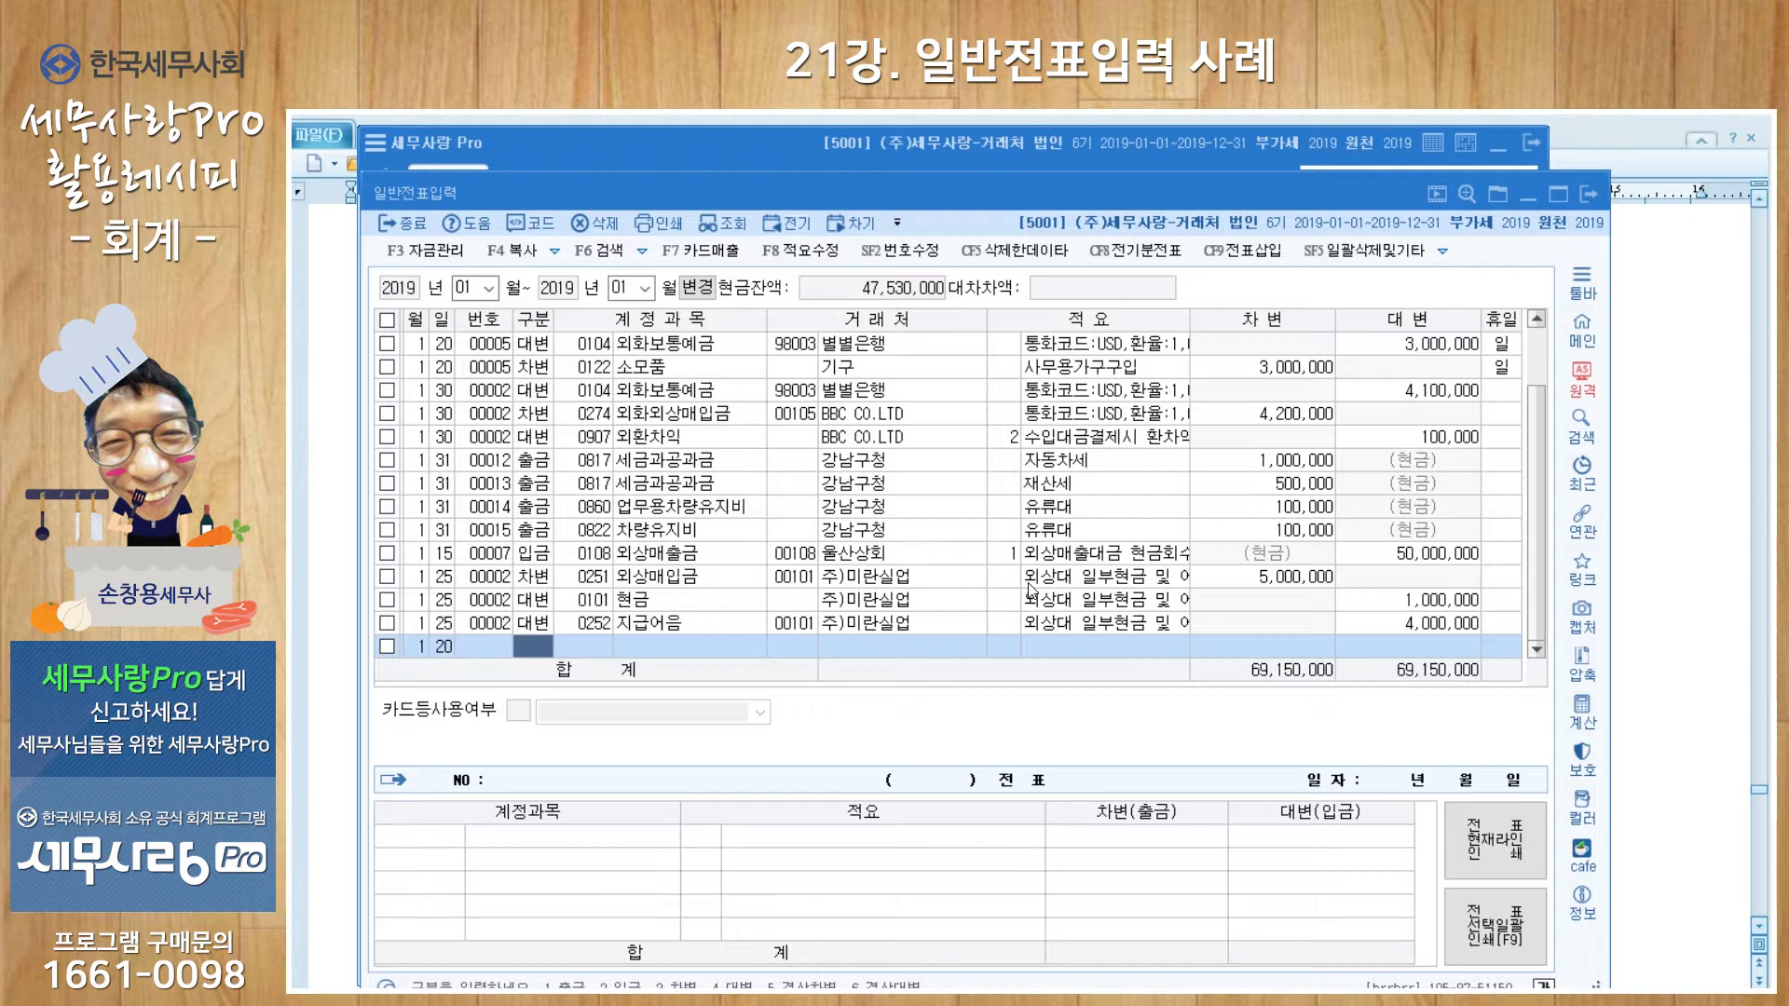
{"action": "type", "text": "3"}
{"action": "key", "text": "Return"}
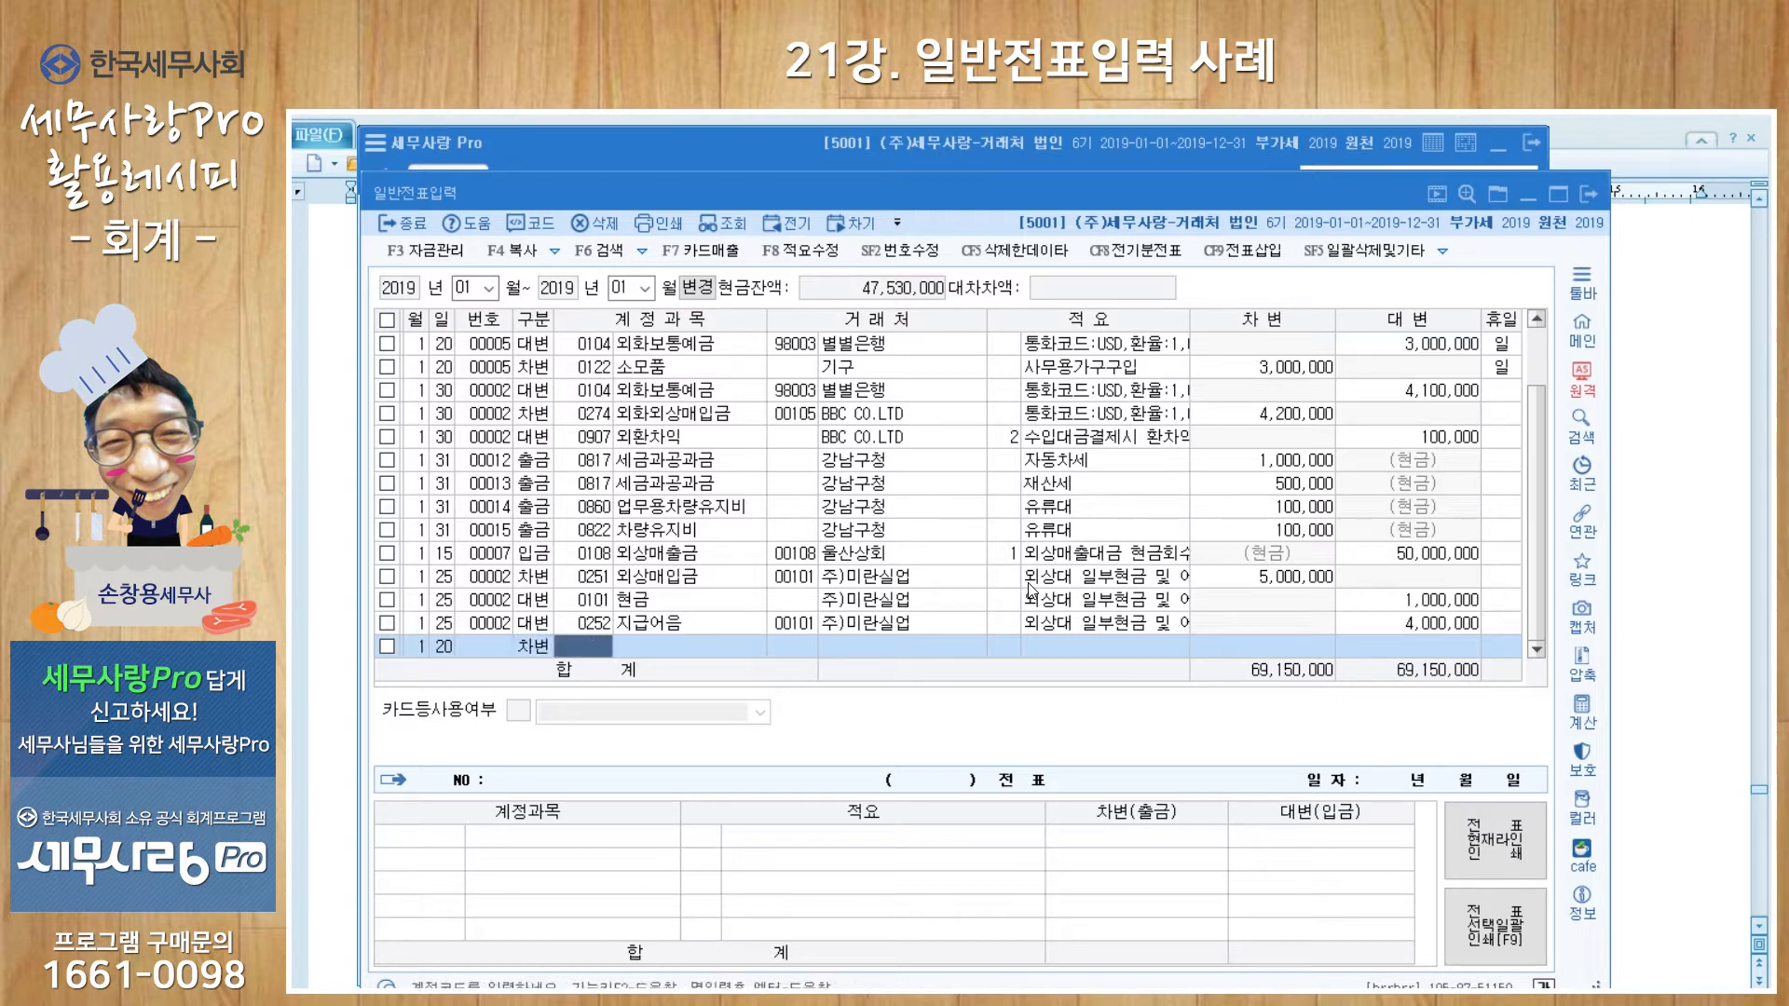
{"action": "type", "text": "251"}
{"action": "key", "text": "Return"}
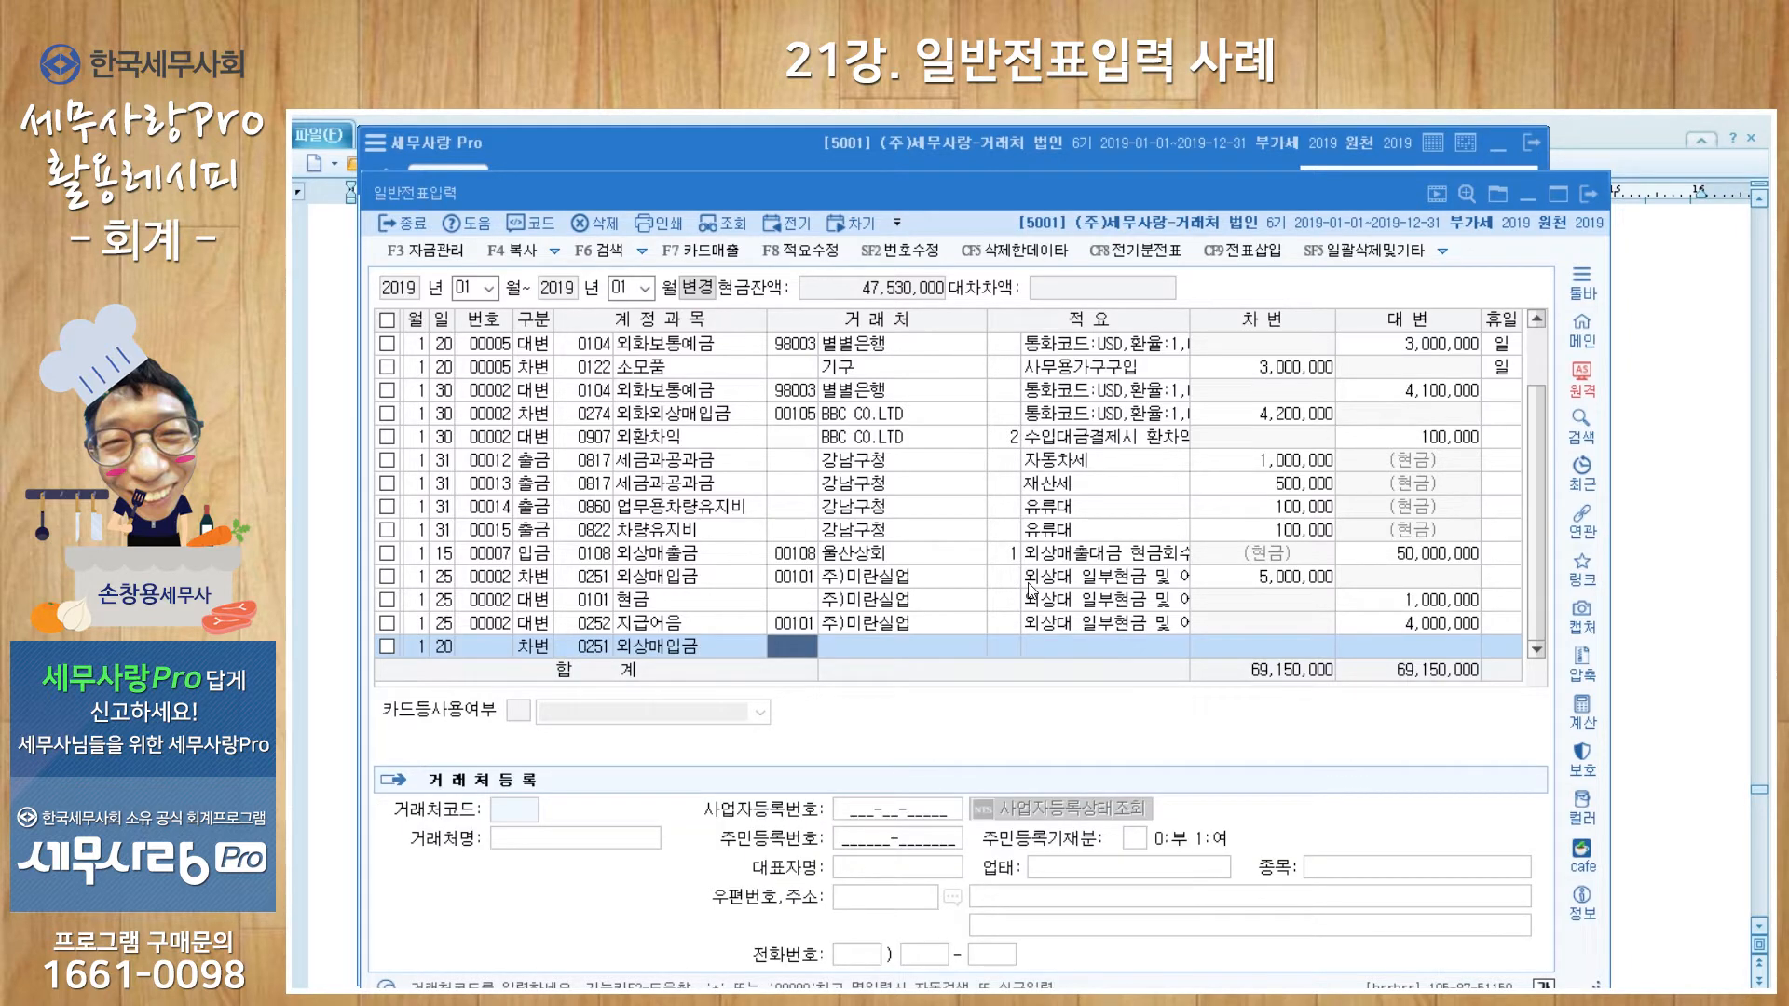
Step: Register 제일상사 as new client 00109 and open its registration details
{"action": "key", "text": "plus"}
{"action": "type", "text": "제일상사"}
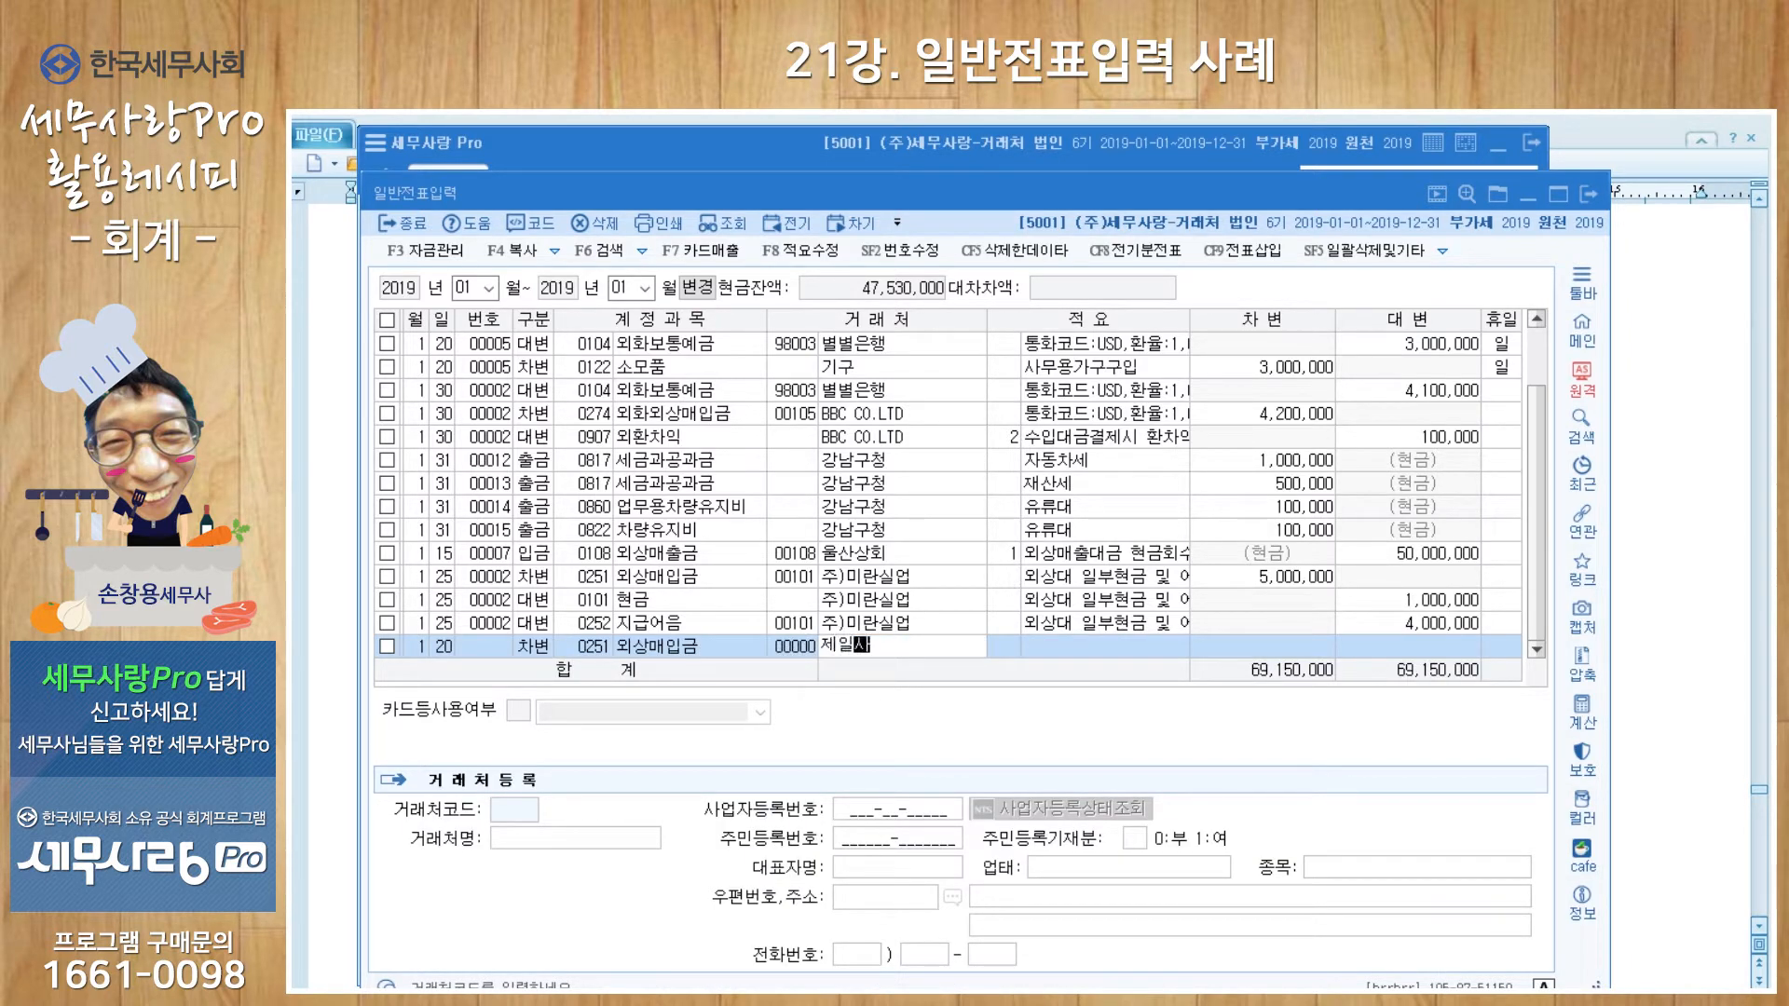
{"action": "key", "text": "Return"}
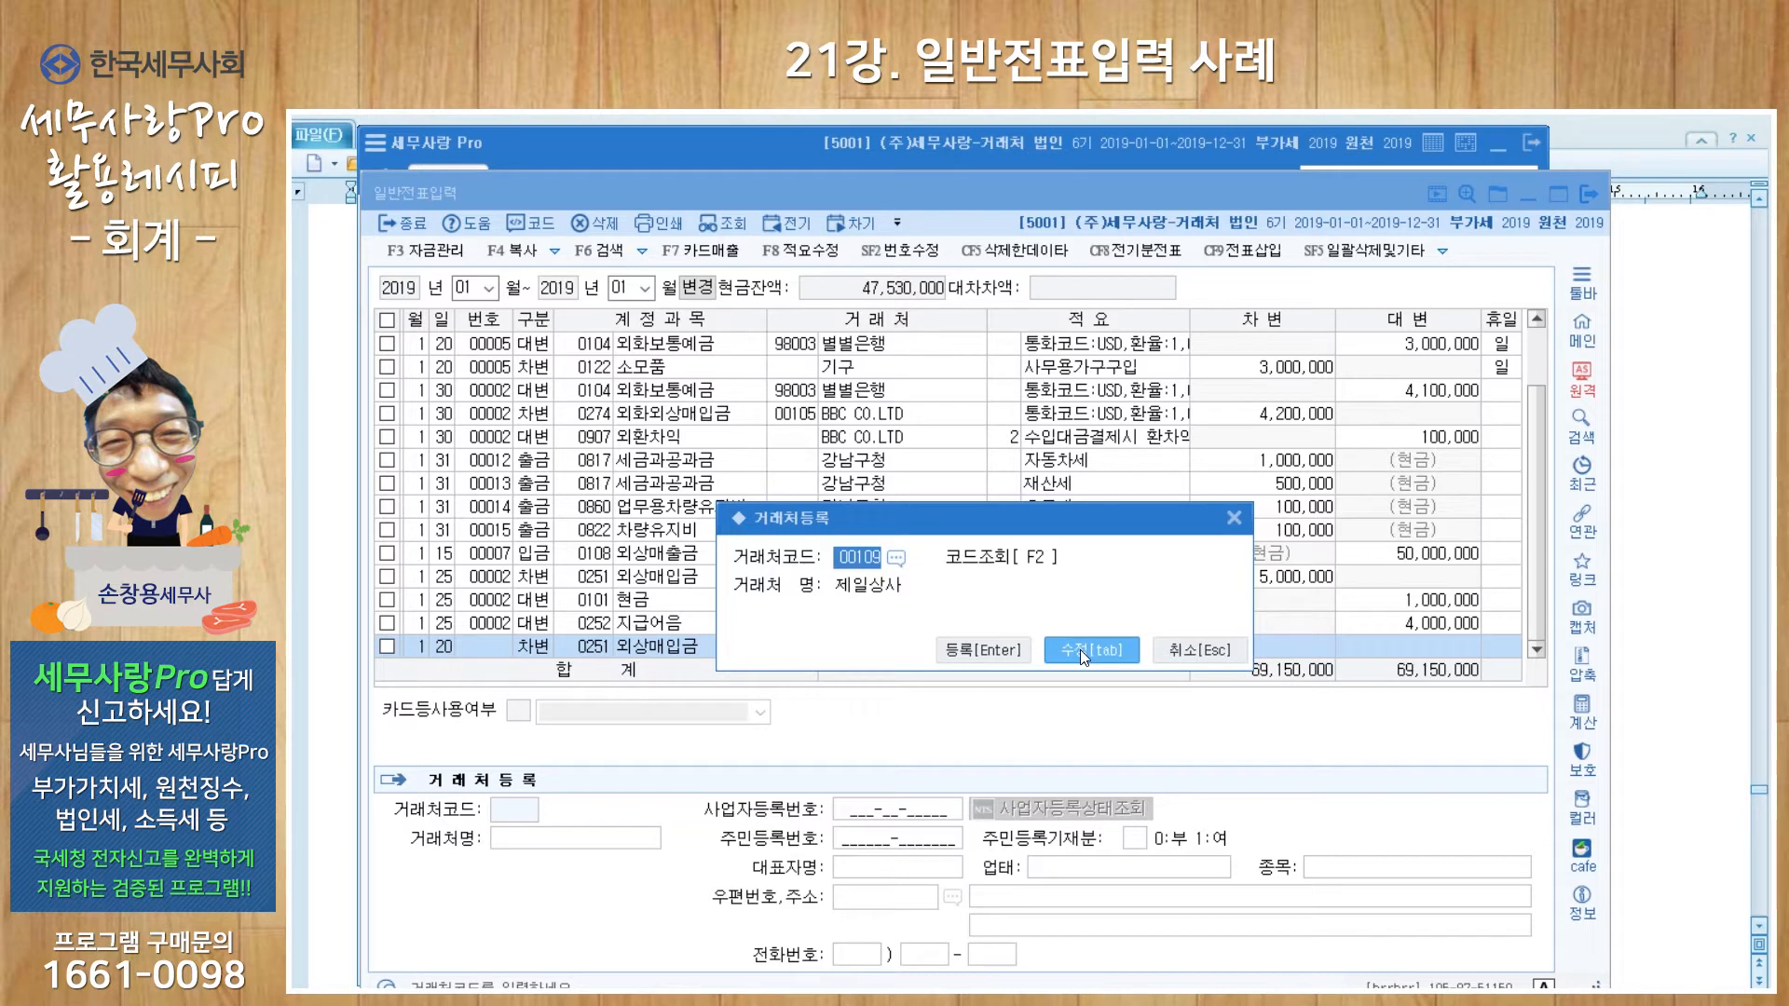
{"action": "key", "text": "Escape"}
{"action": "key", "text": "Return"}
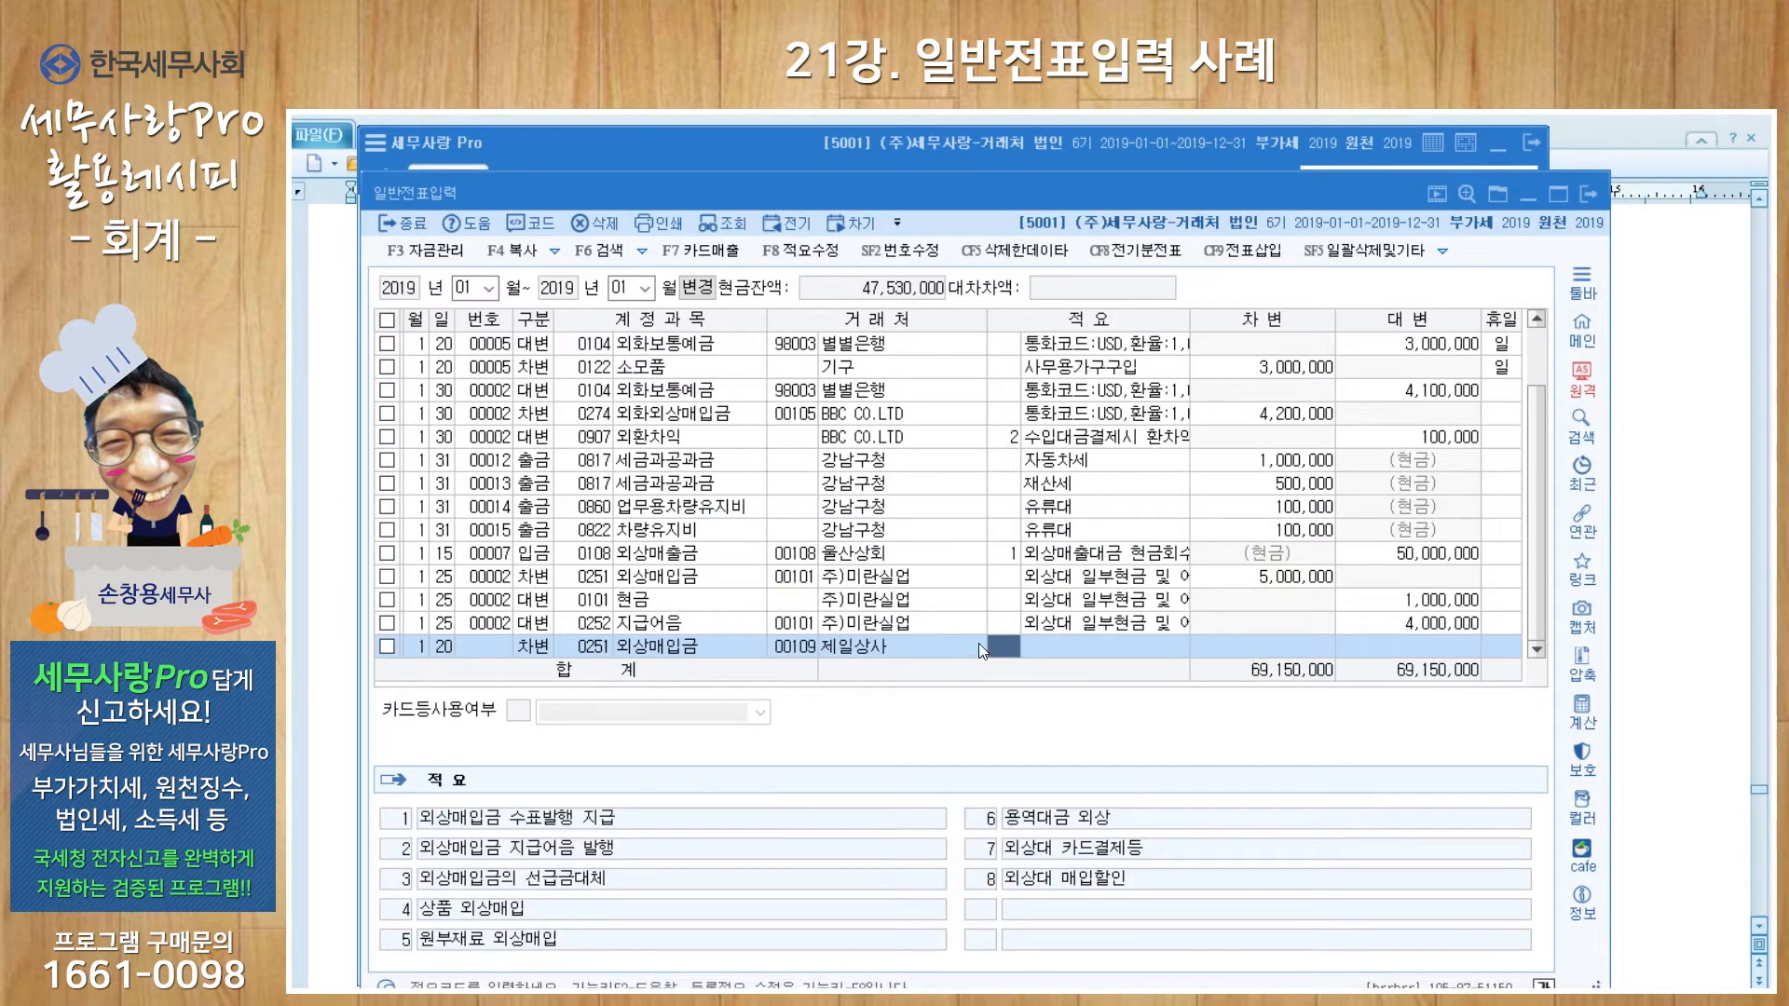
{"action": "left_click", "coordinate": [852, 647]}
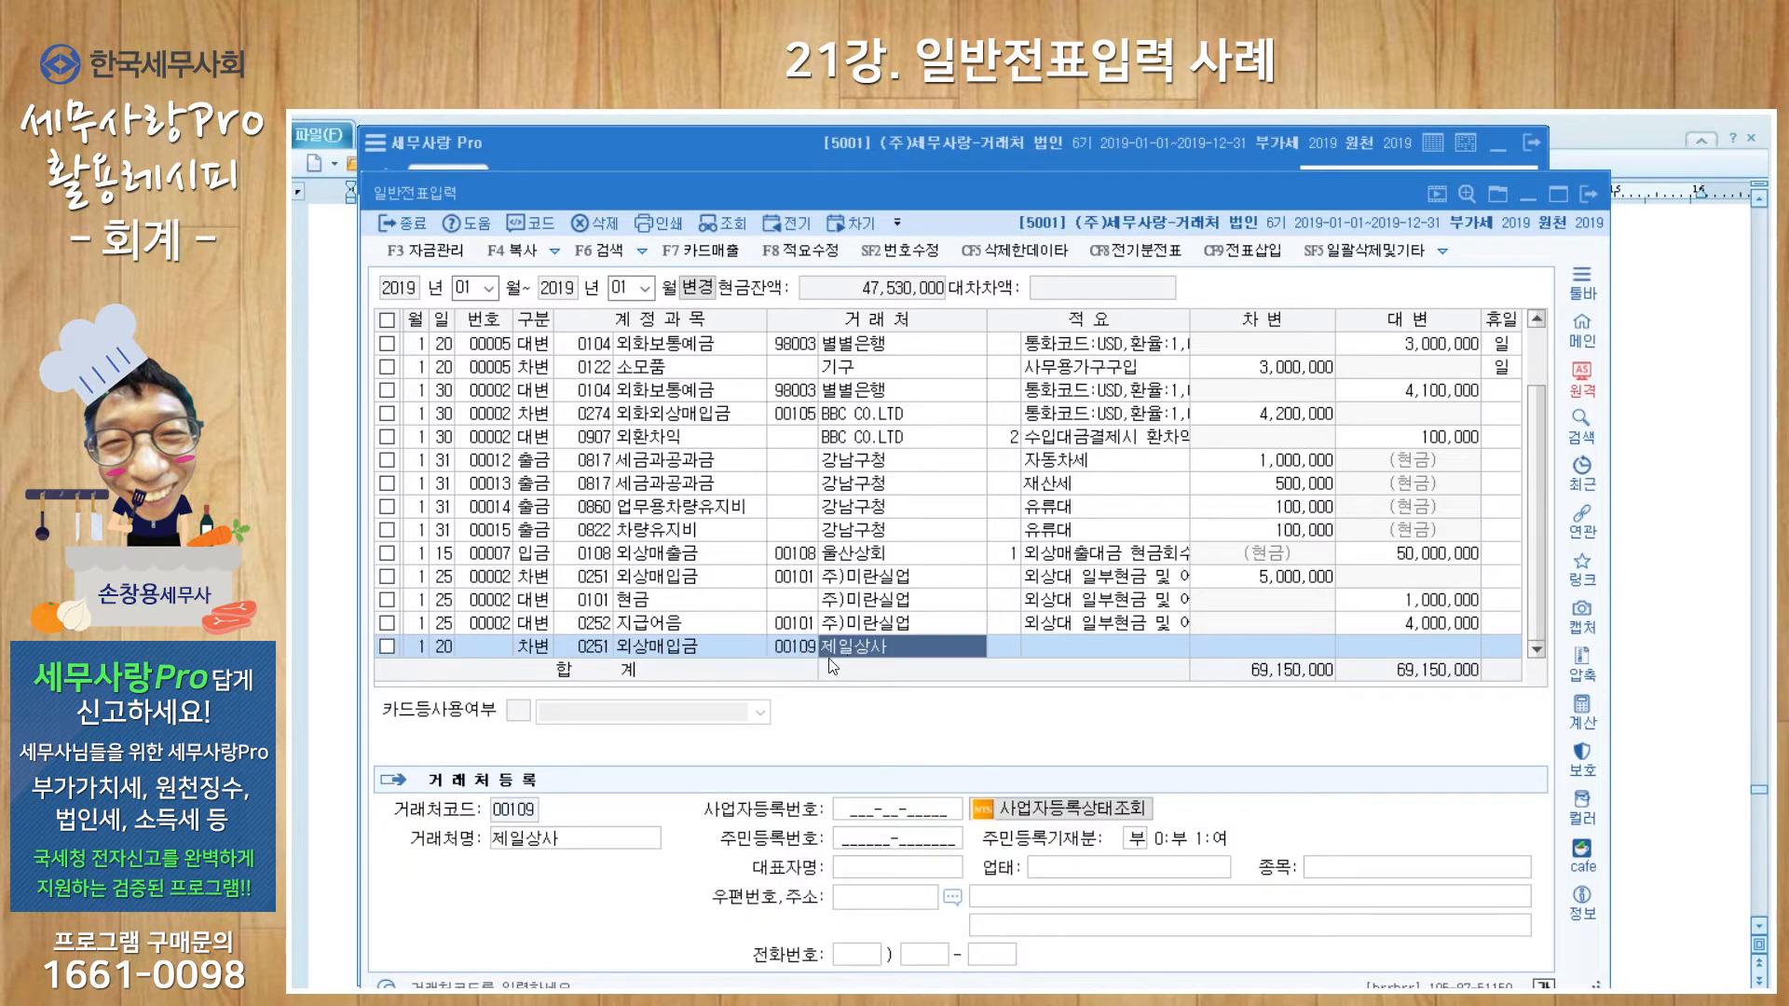
{"action": "left_click", "coordinate": [853, 813]}
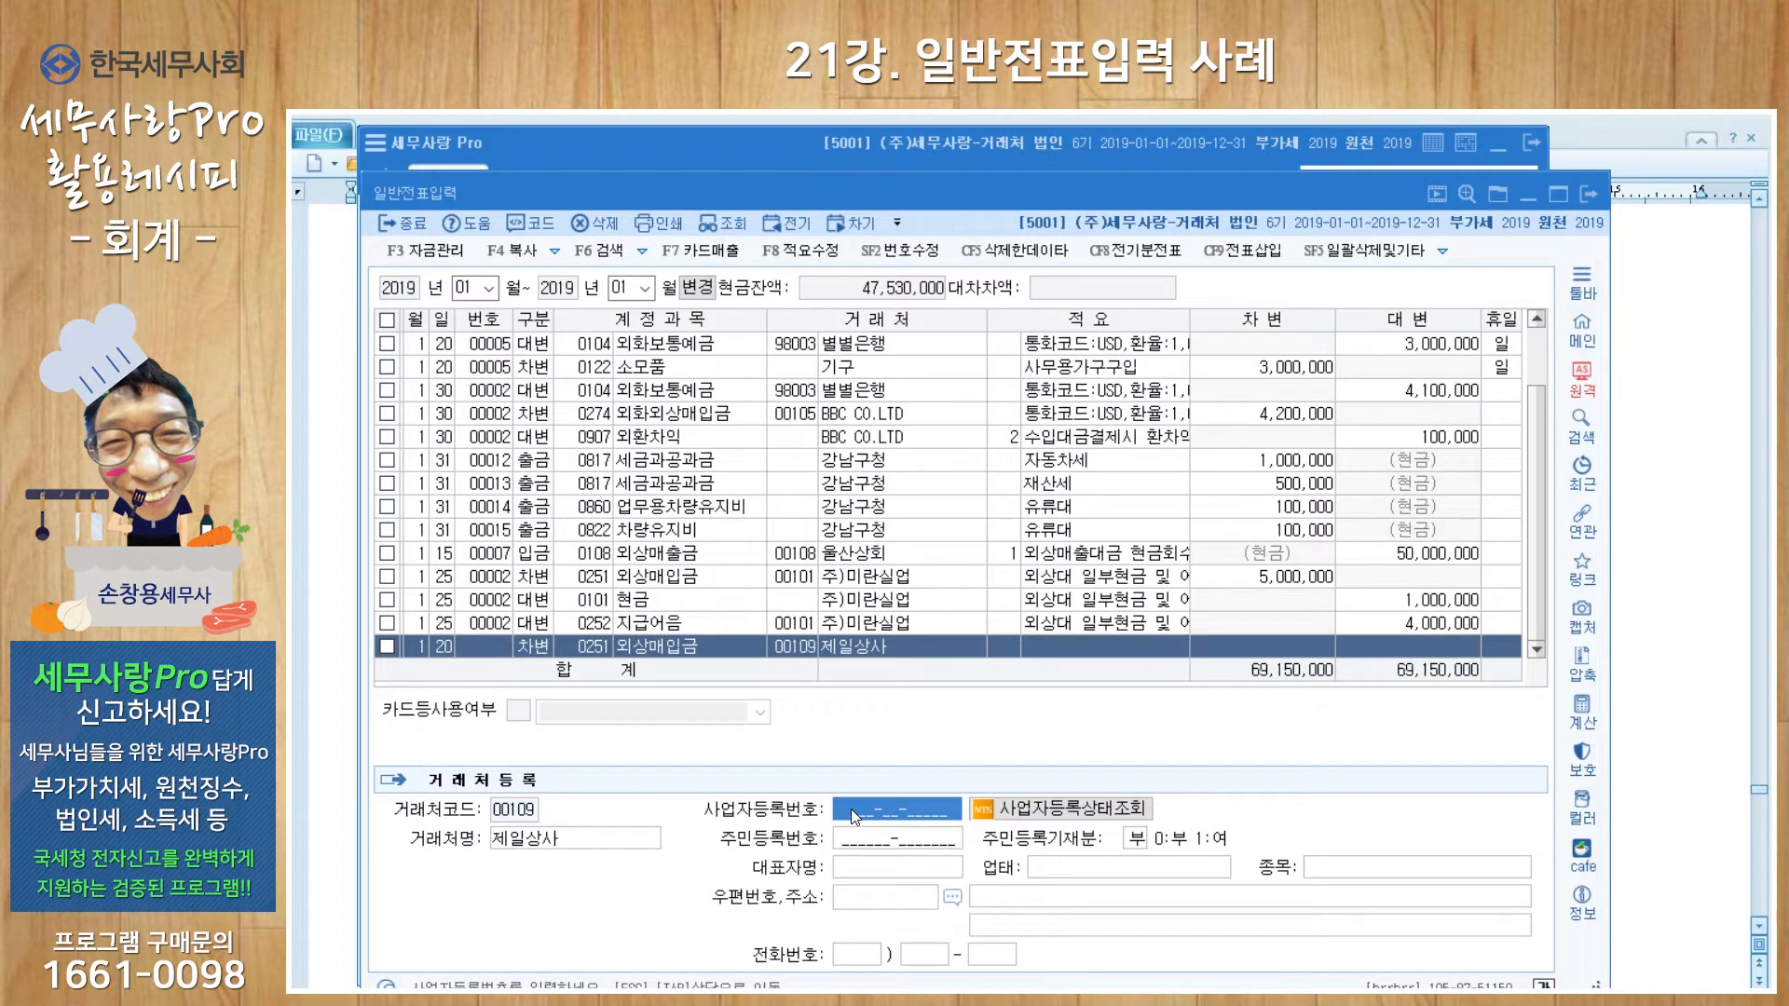
Step: Fill in 제일상사's business registration number, representative name, business type 제조 and item 섬유
{"action": "key", "text": "Return"}
{"action": "key", "text": "Return"}
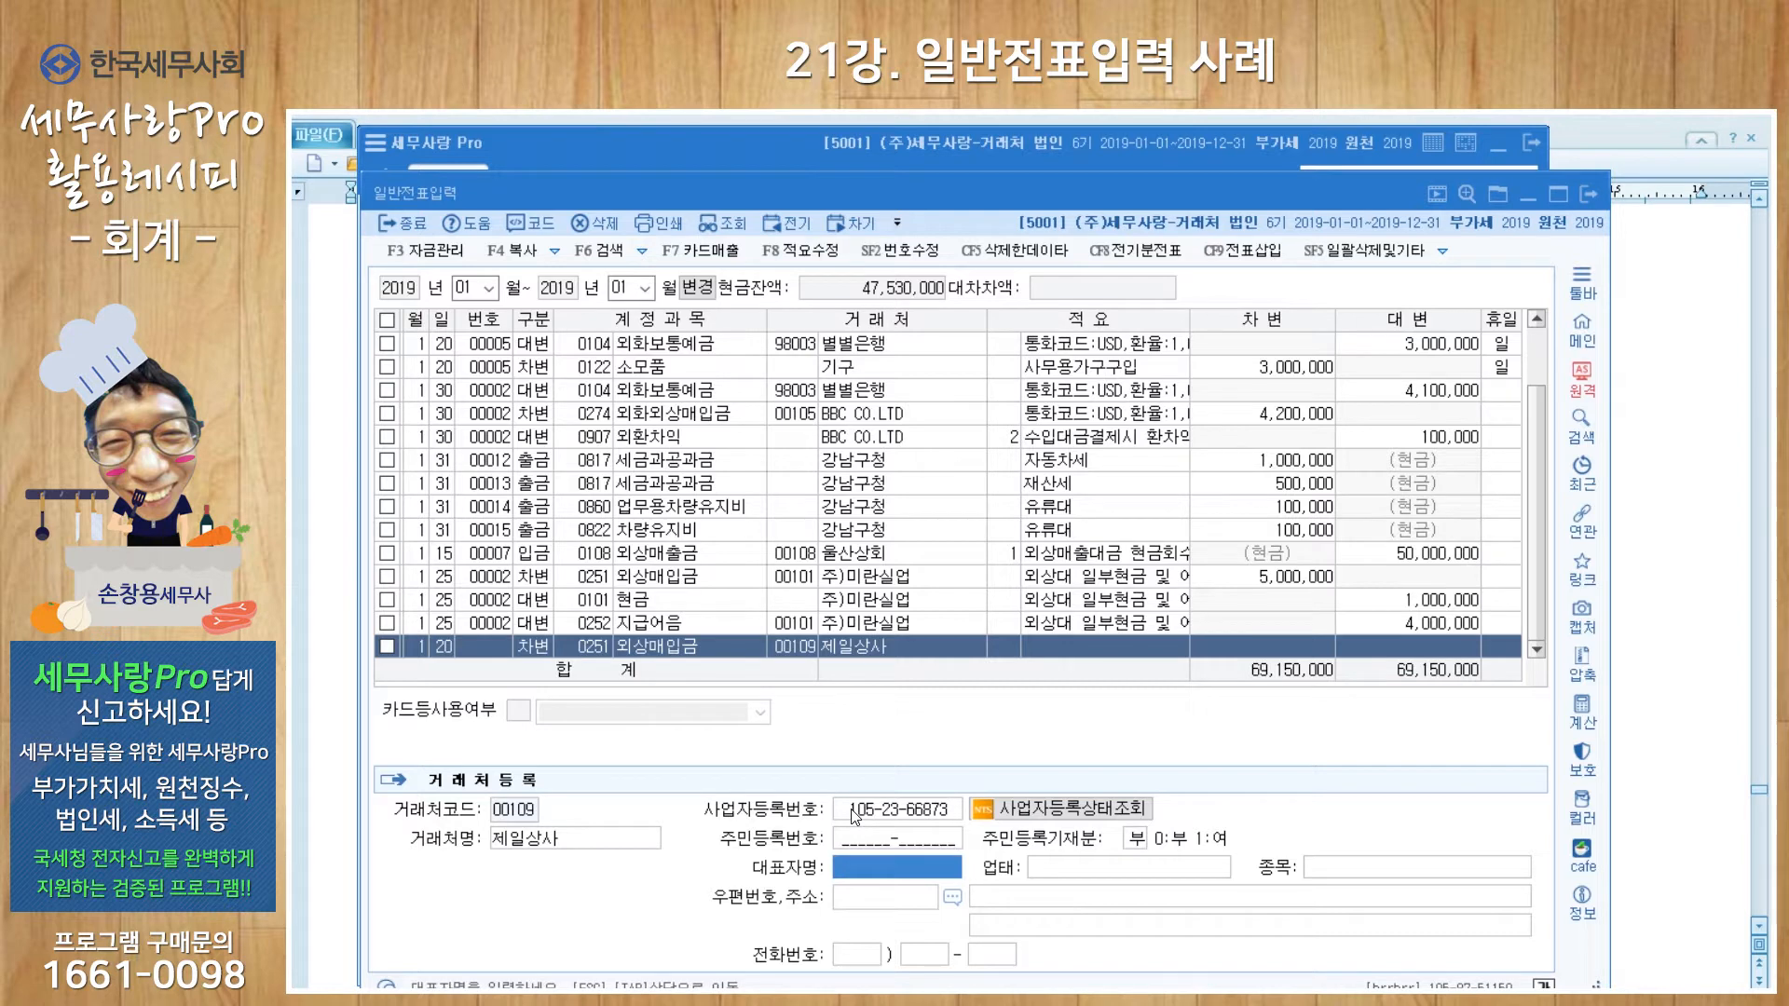
{"action": "type", "text": "김제일"}
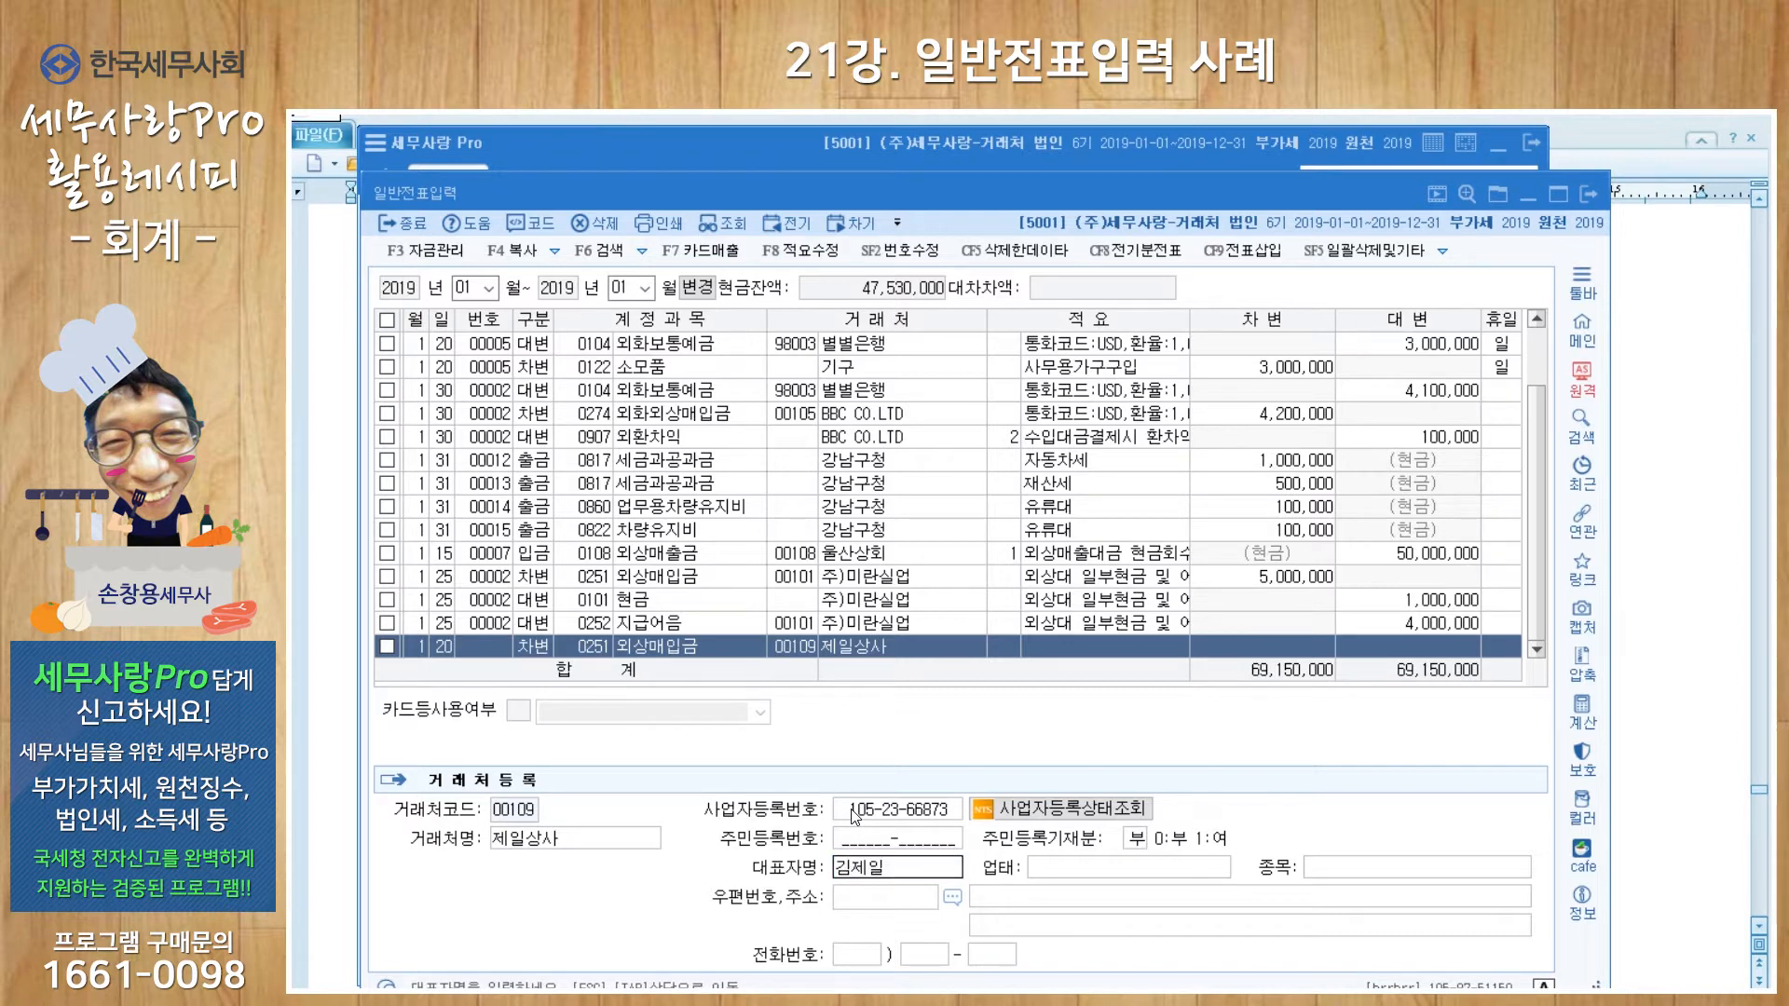
{"action": "key", "text": "Return"}
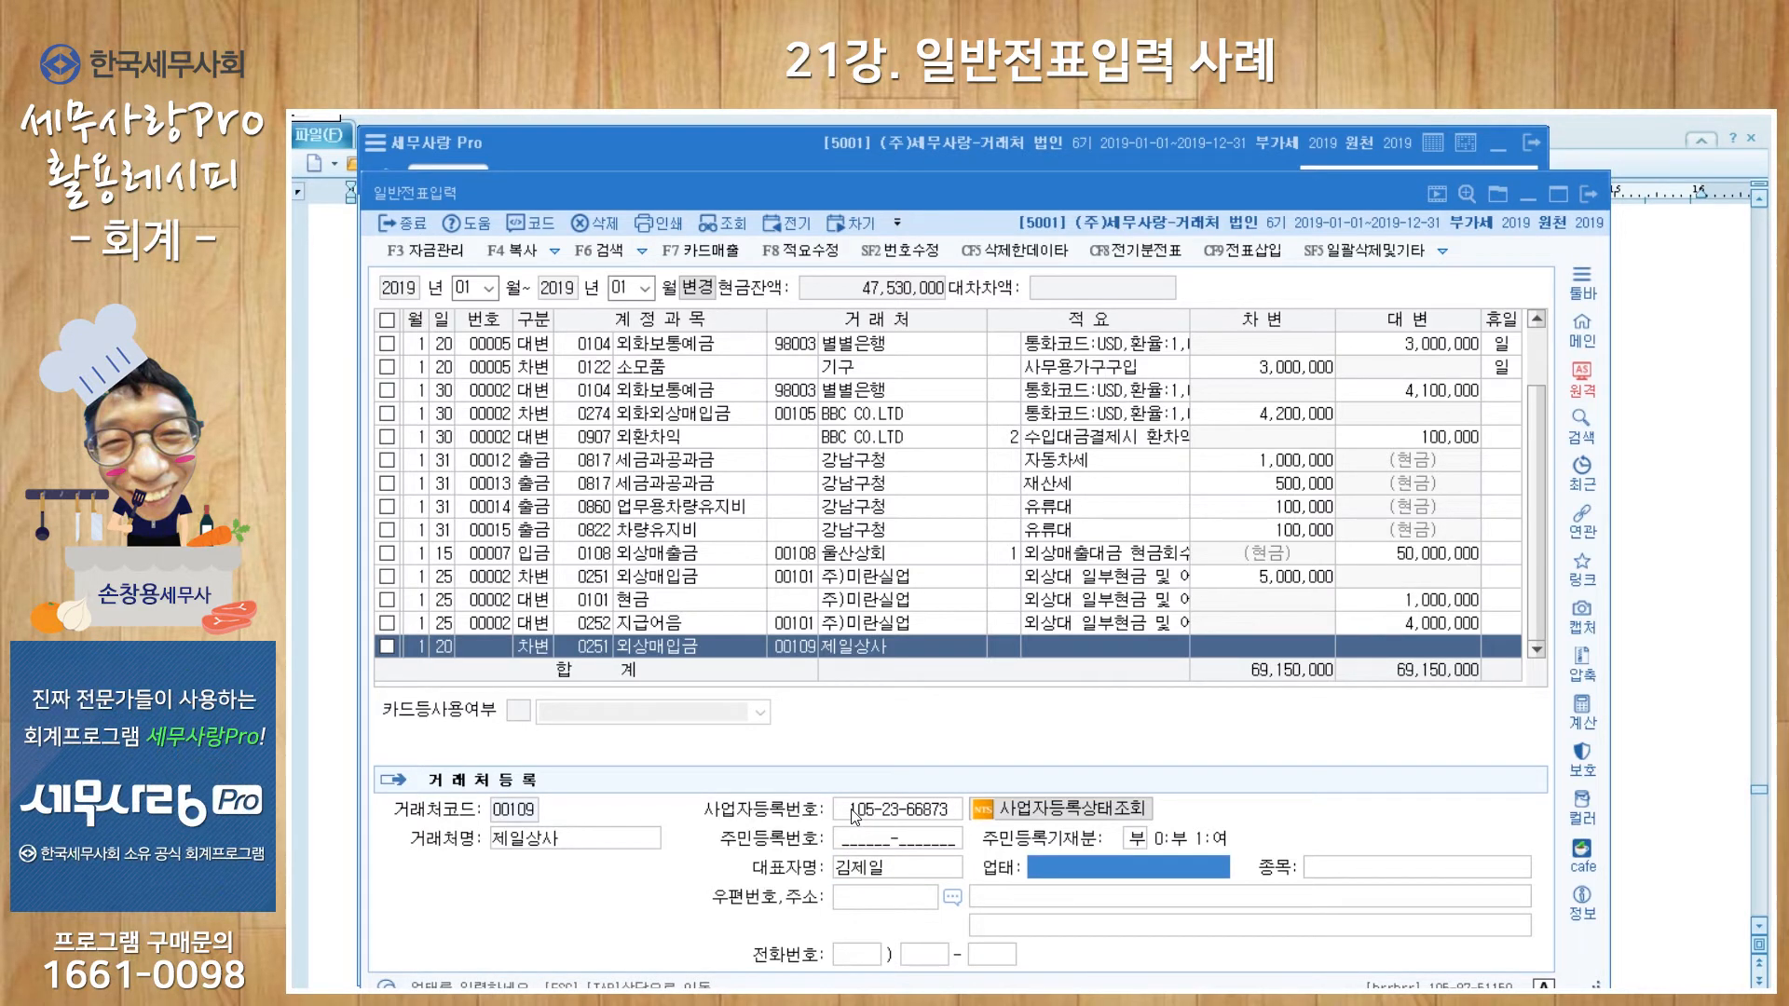
{"action": "type", "text": "제조"}
{"action": "key", "text": "Return"}
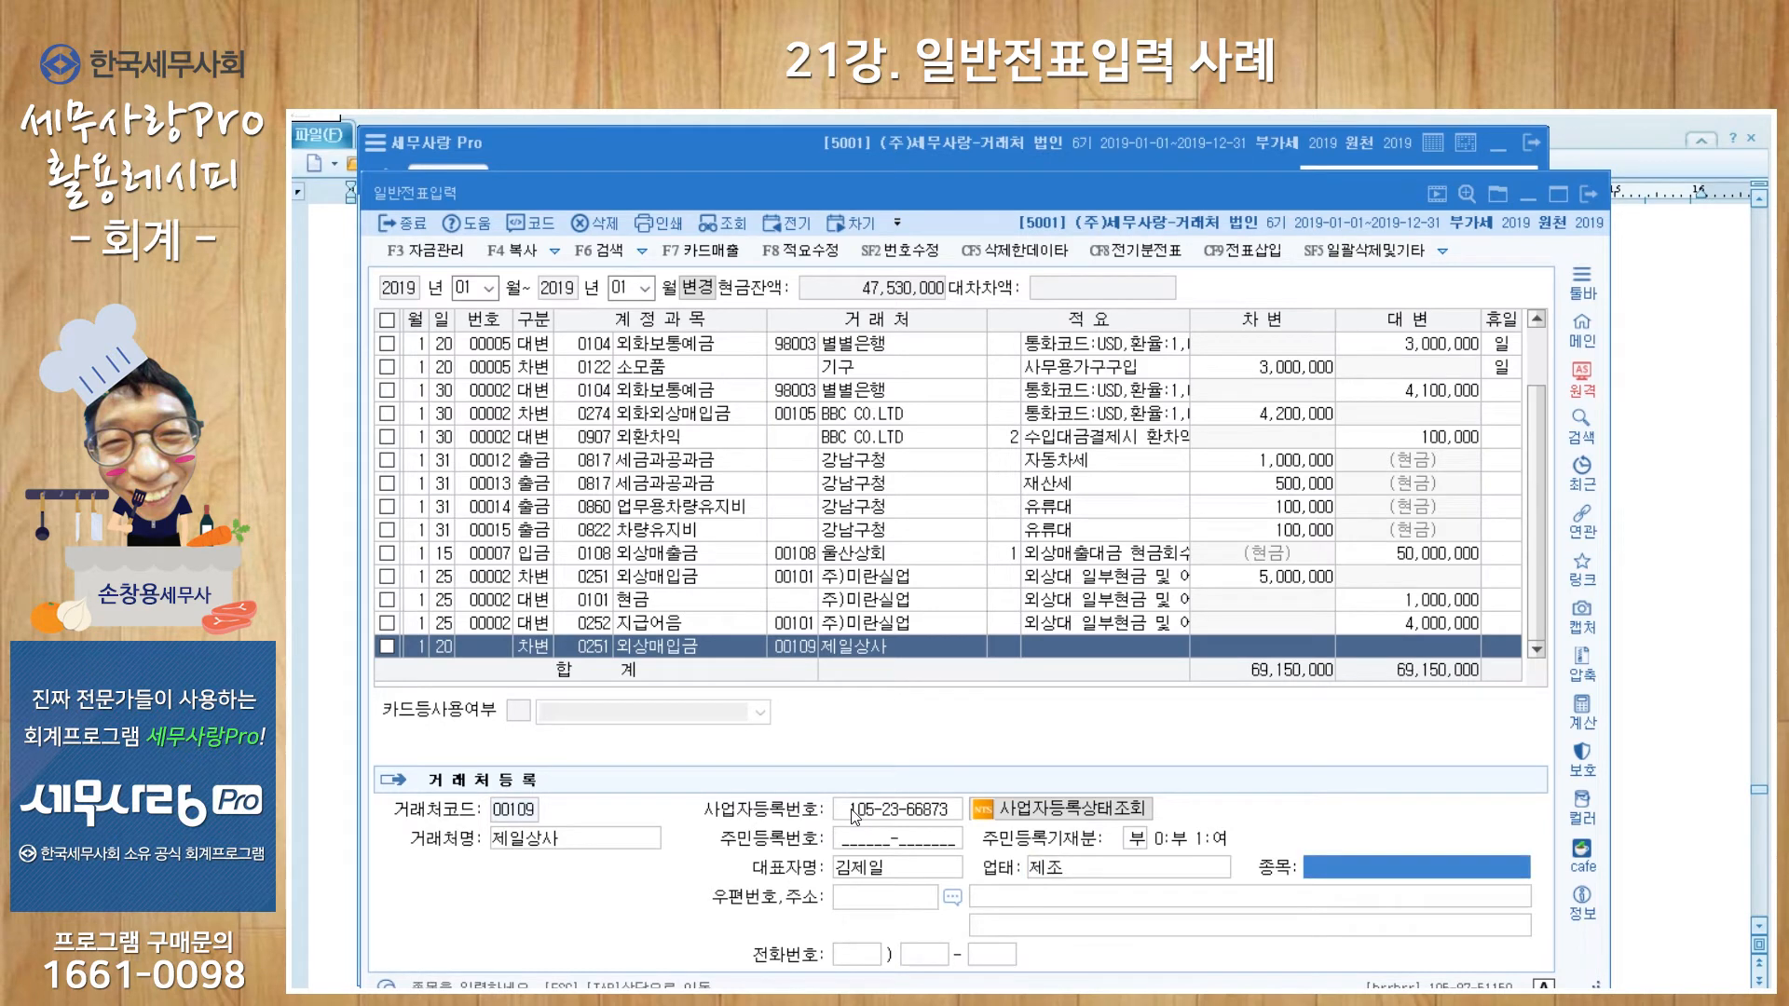
{"action": "type", "text": "서ㅁ유"}
{"action": "key", "text": "Return"}
{"action": "key", "text": "Return"}
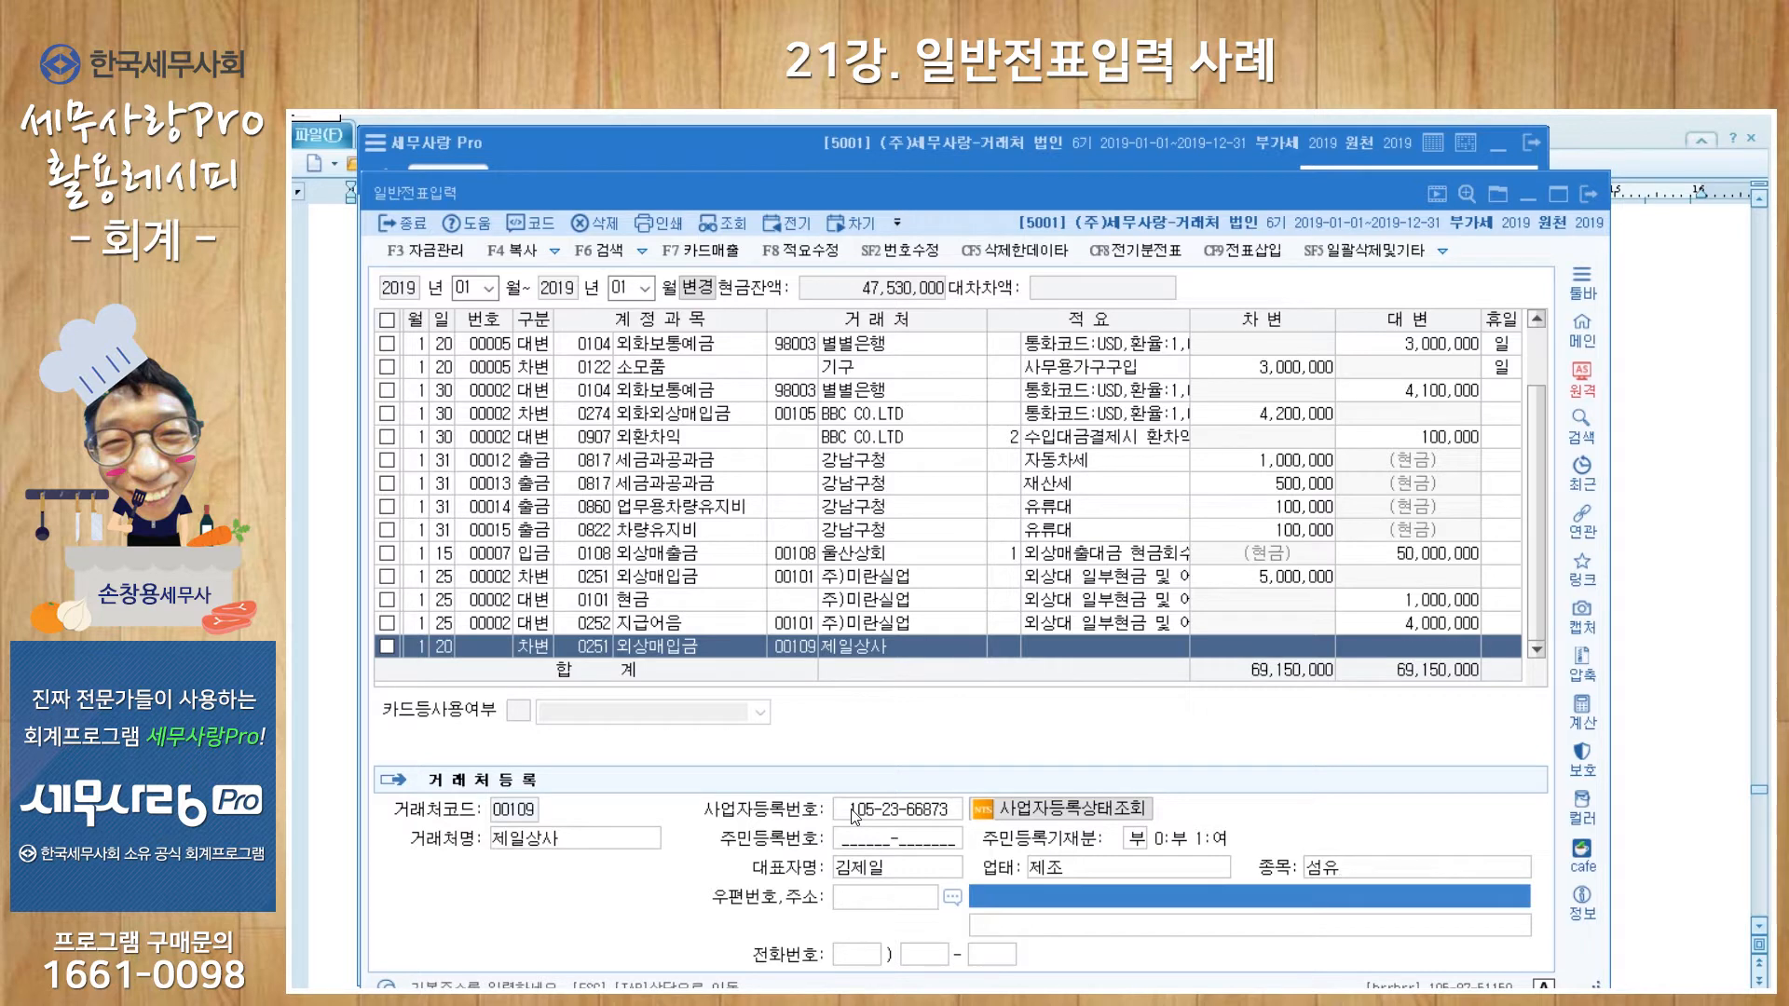
{"action": "left_click", "coordinate": [1009, 651]}
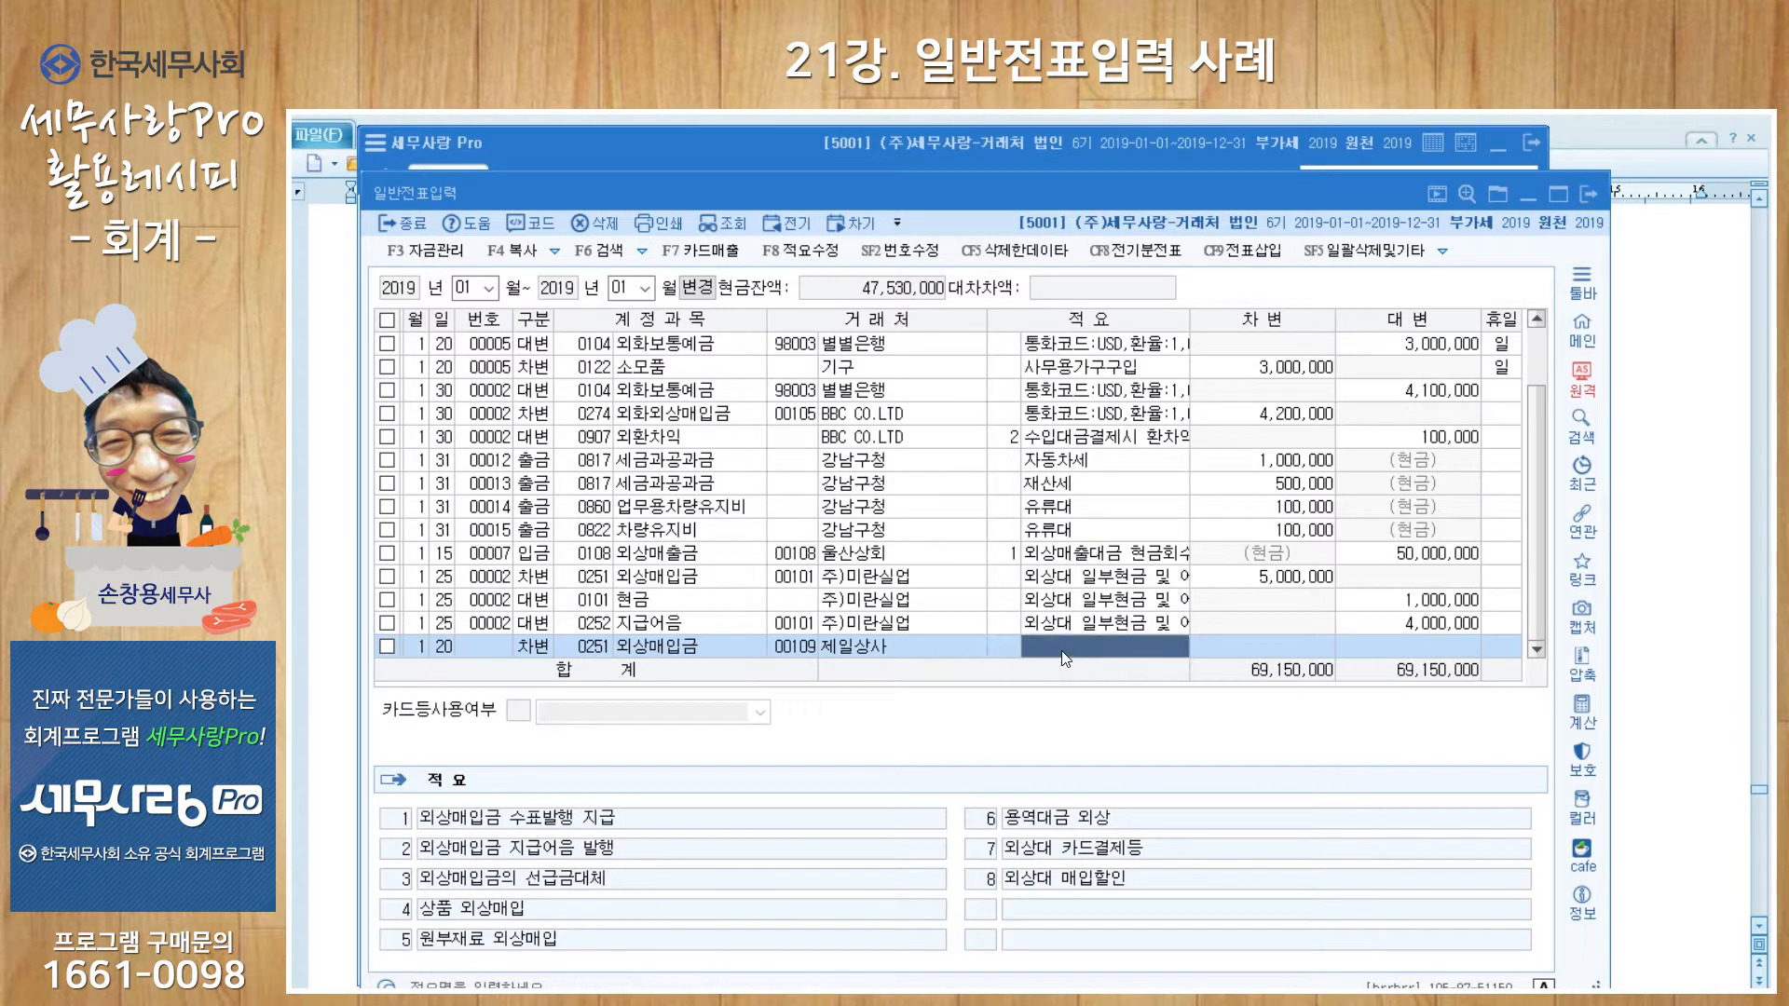
Step: Describe the 제일상사 line as 외상매입금/예금인출 with a 35,900,000 debit, then start a Jan 20 line
{"action": "type", "text": "외"}
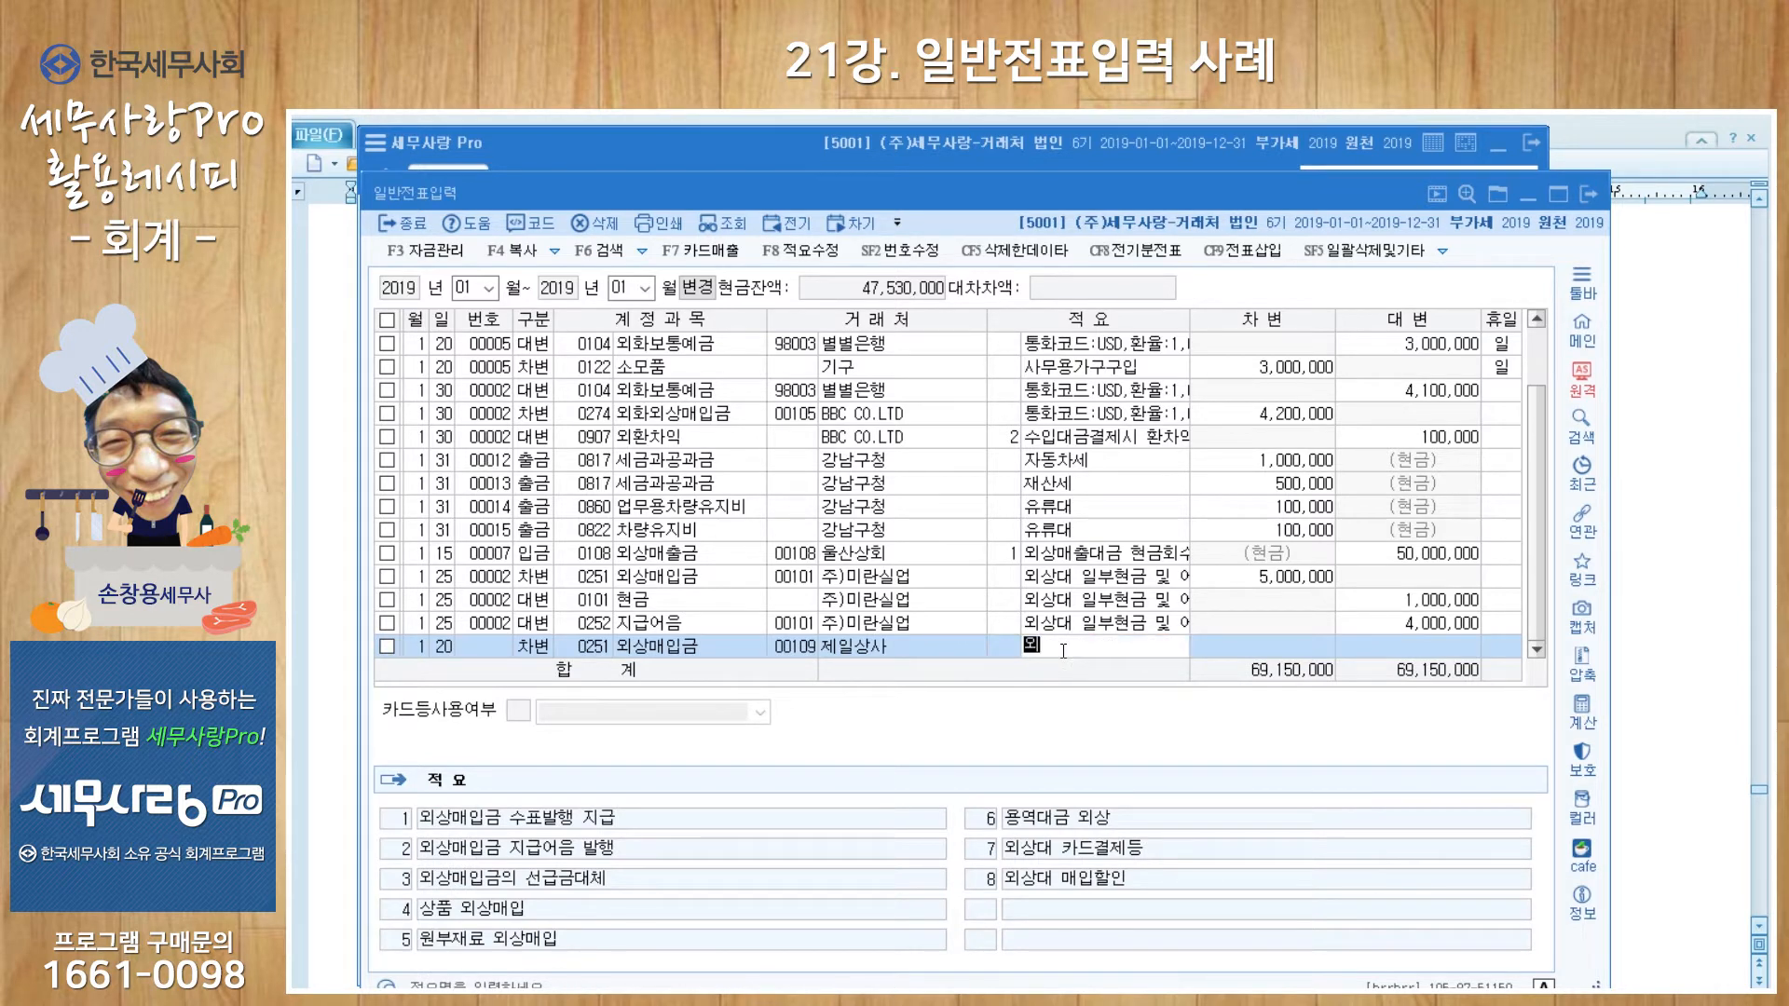
{"action": "type", "text": "상매이ㅂ금"}
{"action": "type", "text": "/예금인출"}
{"action": "key", "text": "Return"}
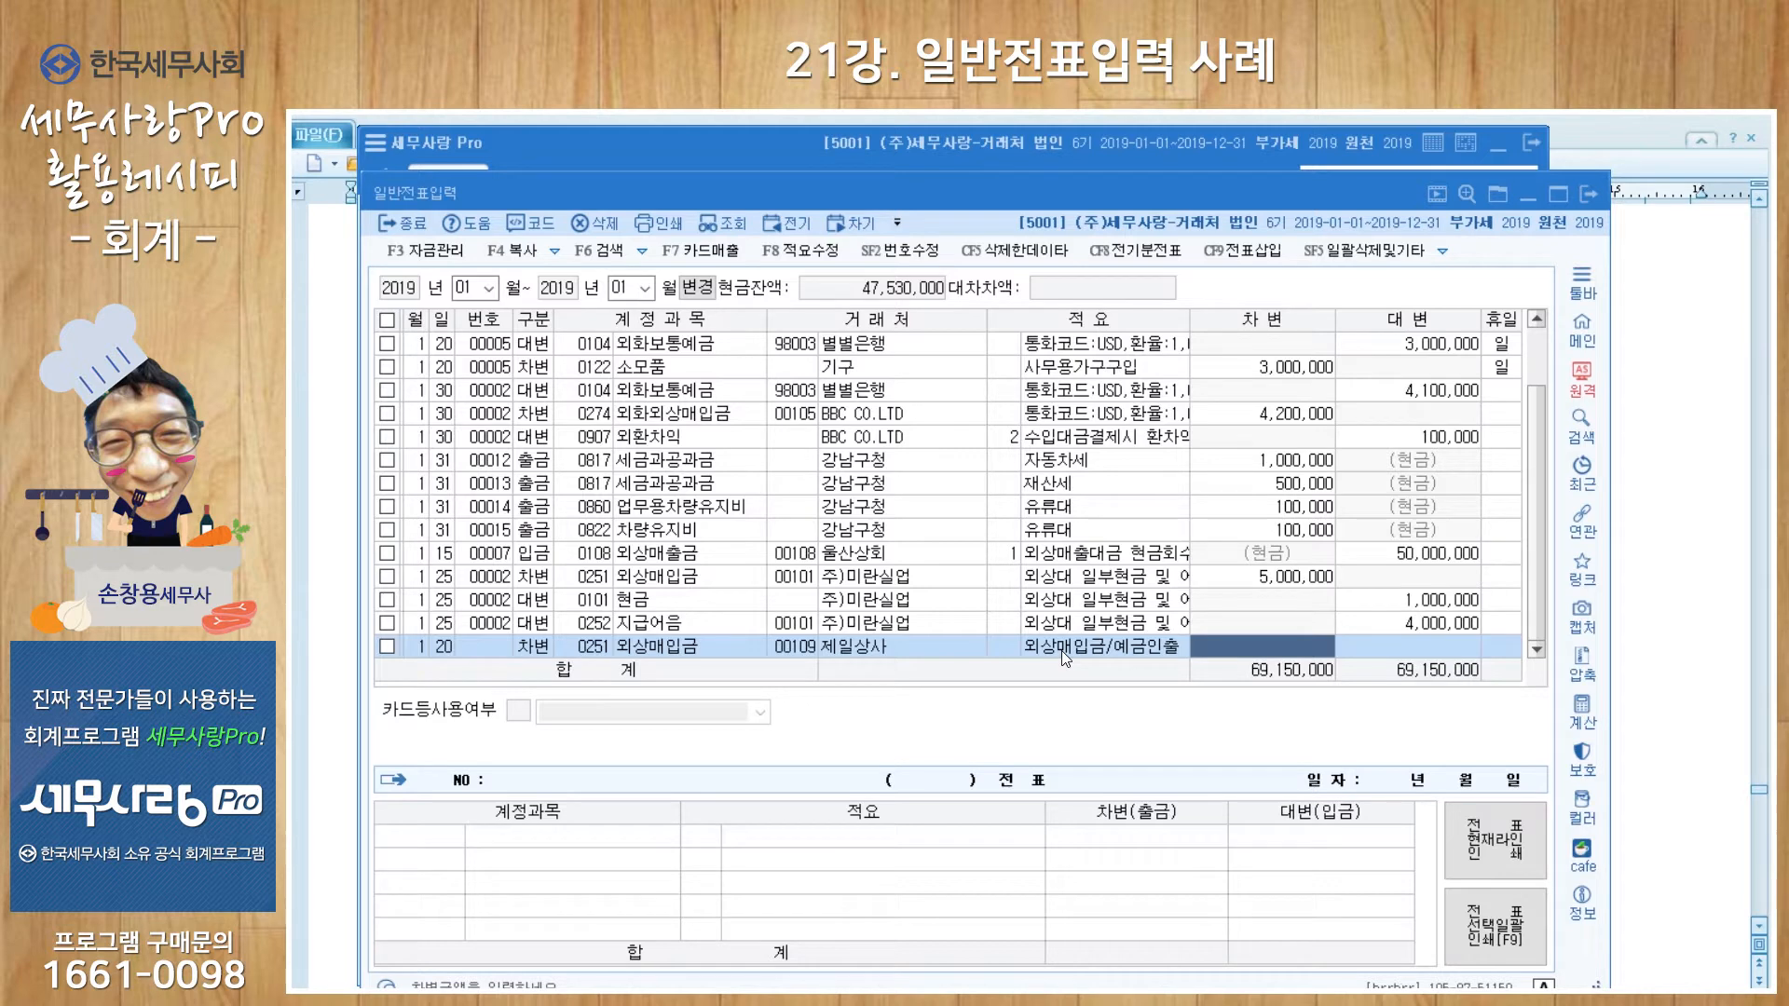
{"action": "type", "text": "35,900,00"}
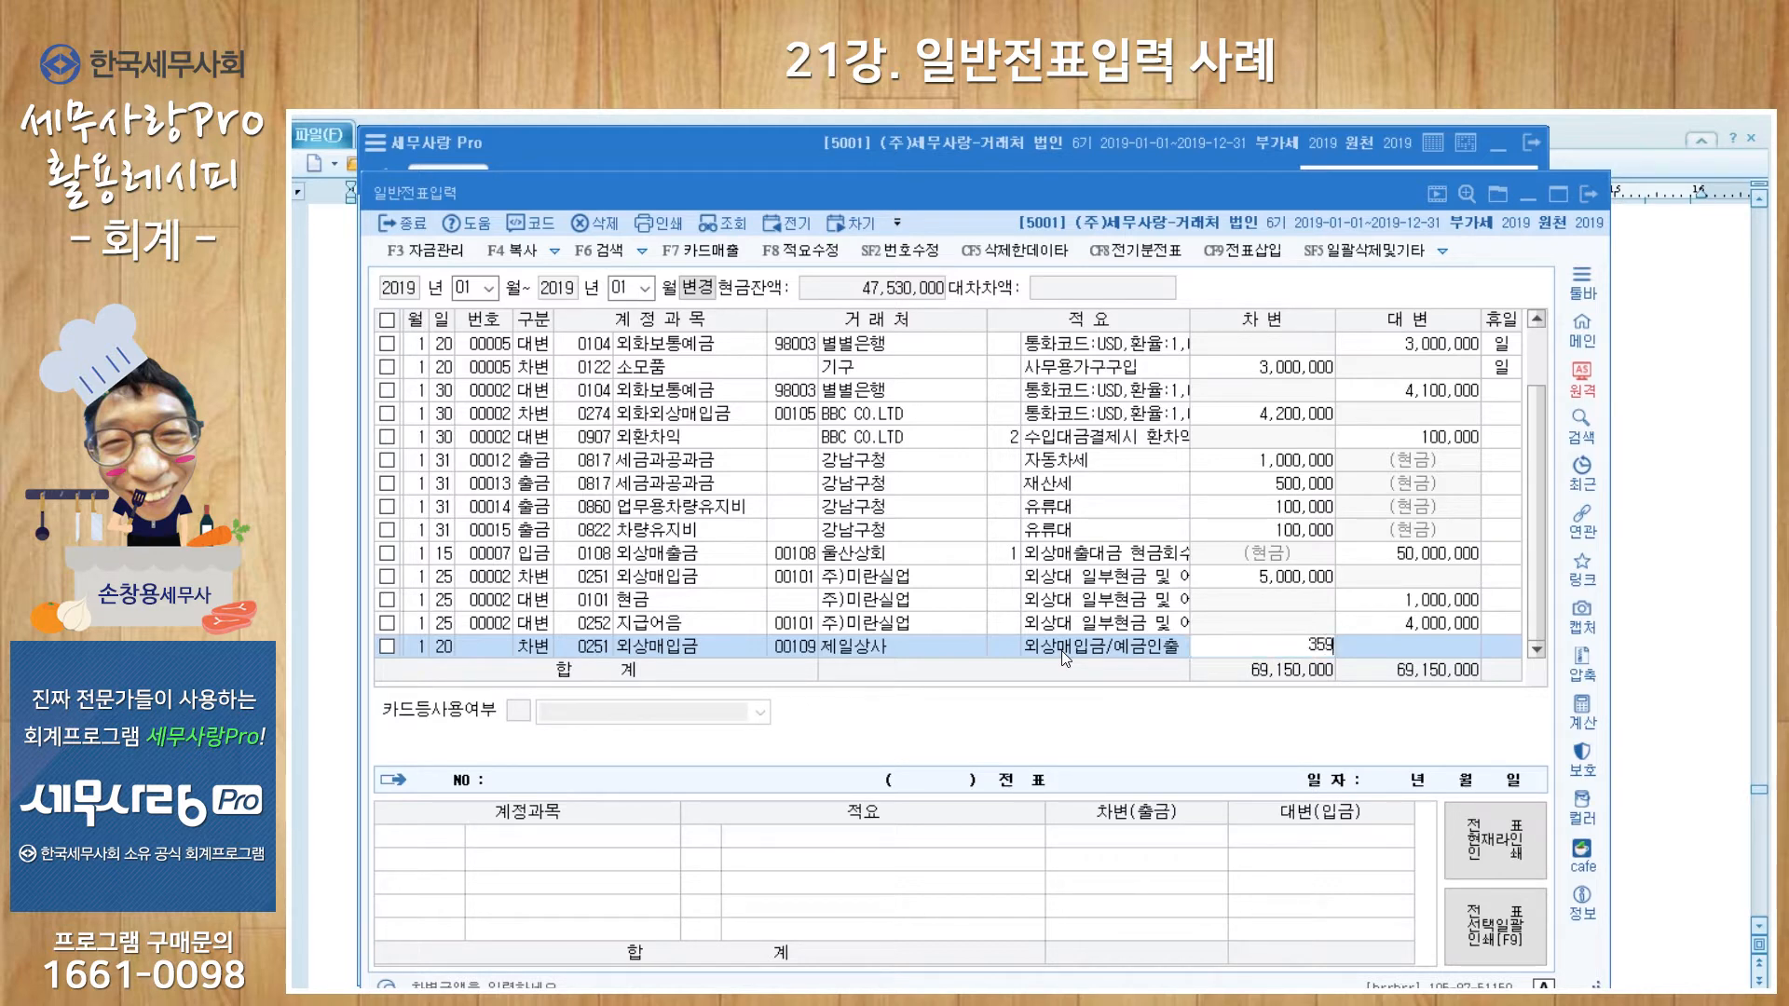
{"action": "type", "text": "0"}
{"action": "key", "text": "Return"}
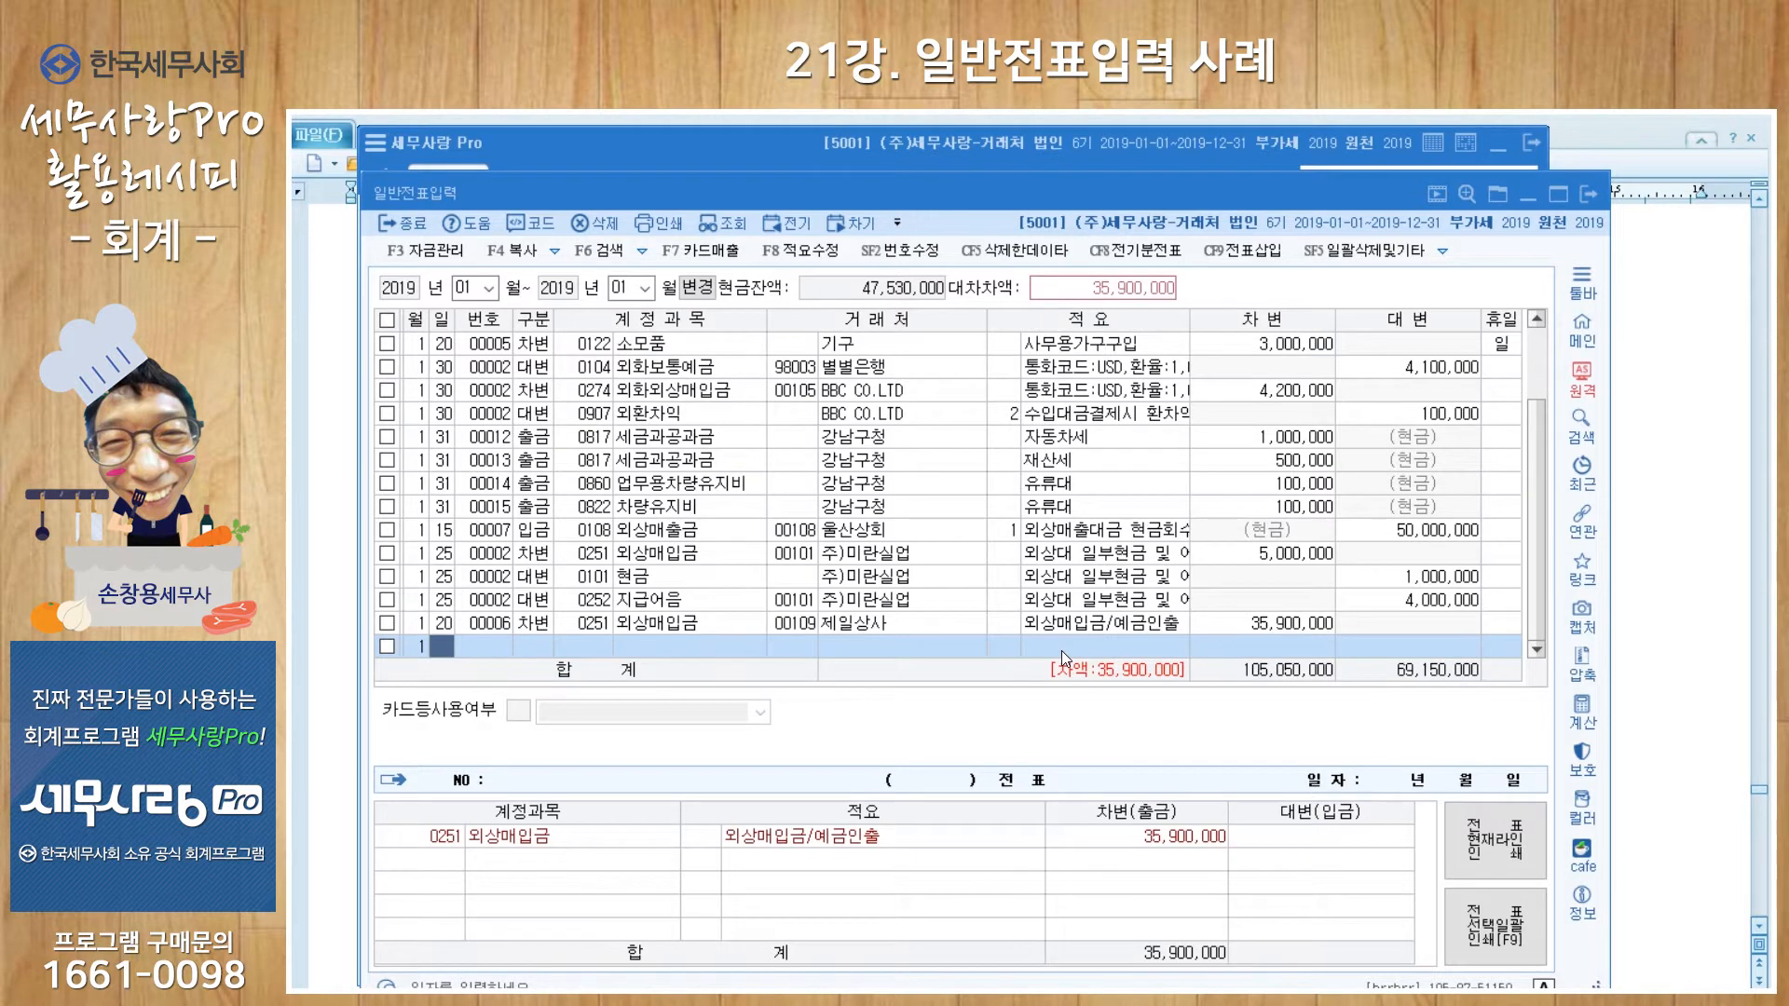
{"action": "type", "text": "20"}
{"action": "key", "text": "Return"}
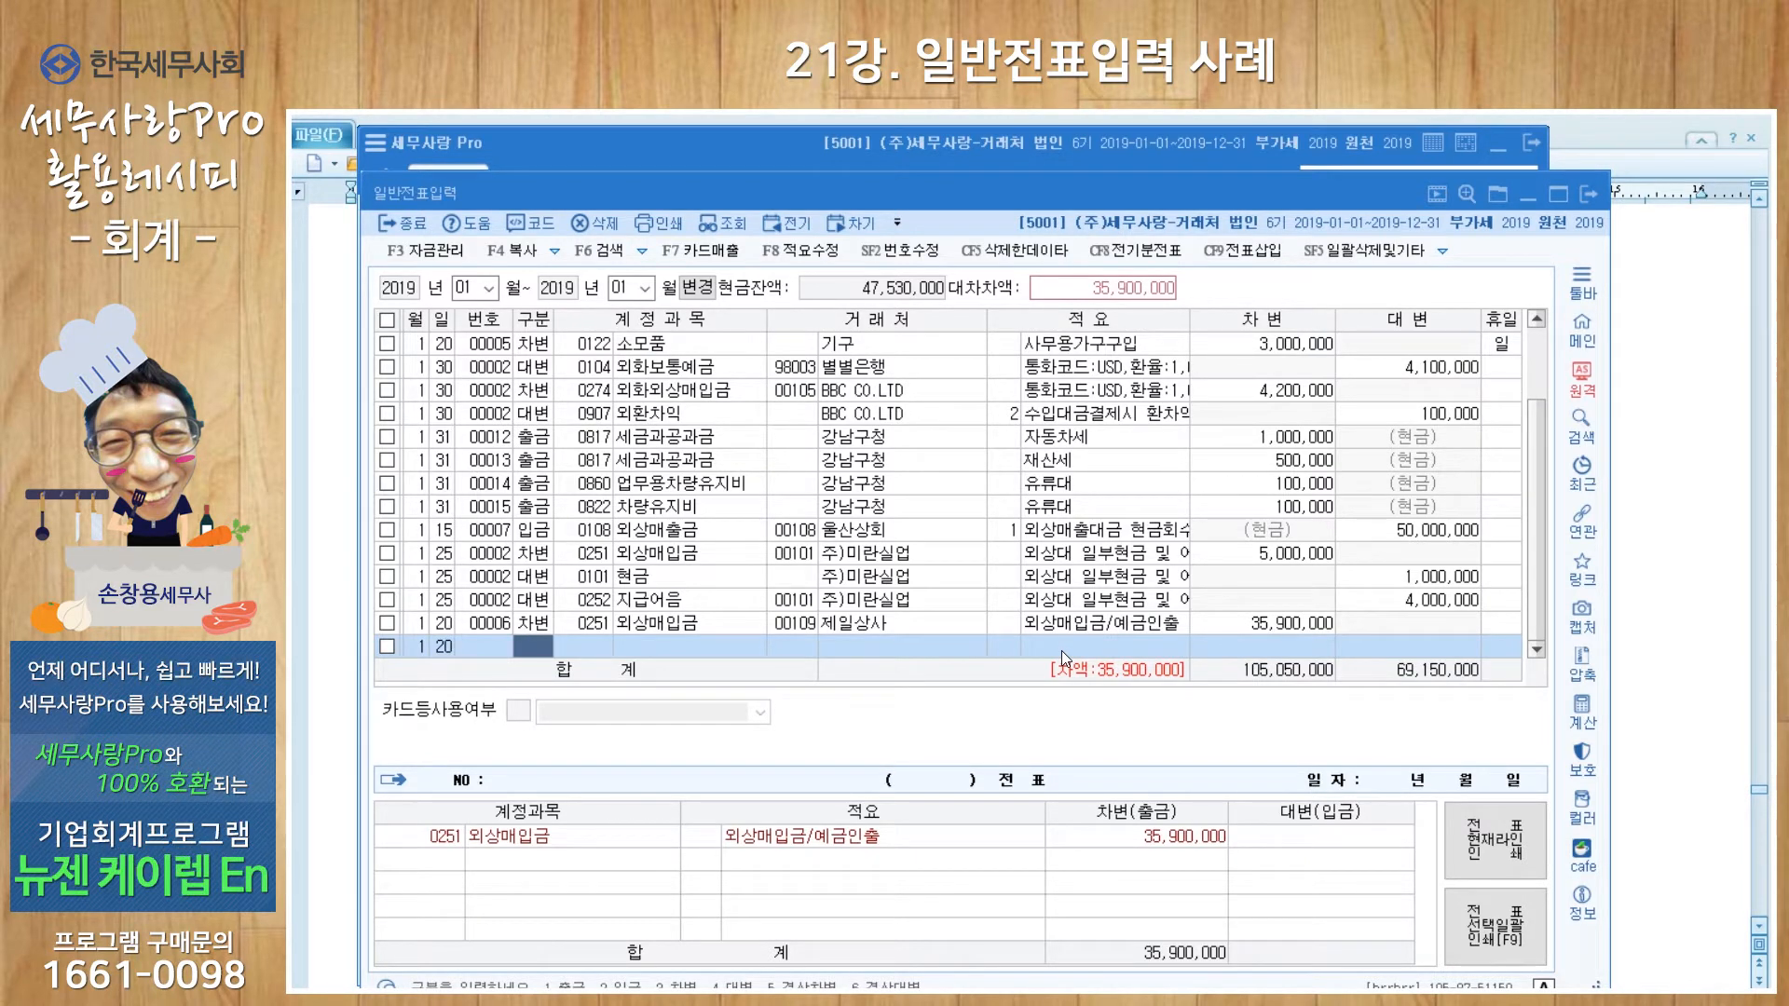
Step: Add the 35,900,000 credit to 0103 보통예금 for client 신한은행111, reusing the memo above
{"action": "type", "text": "4103"}
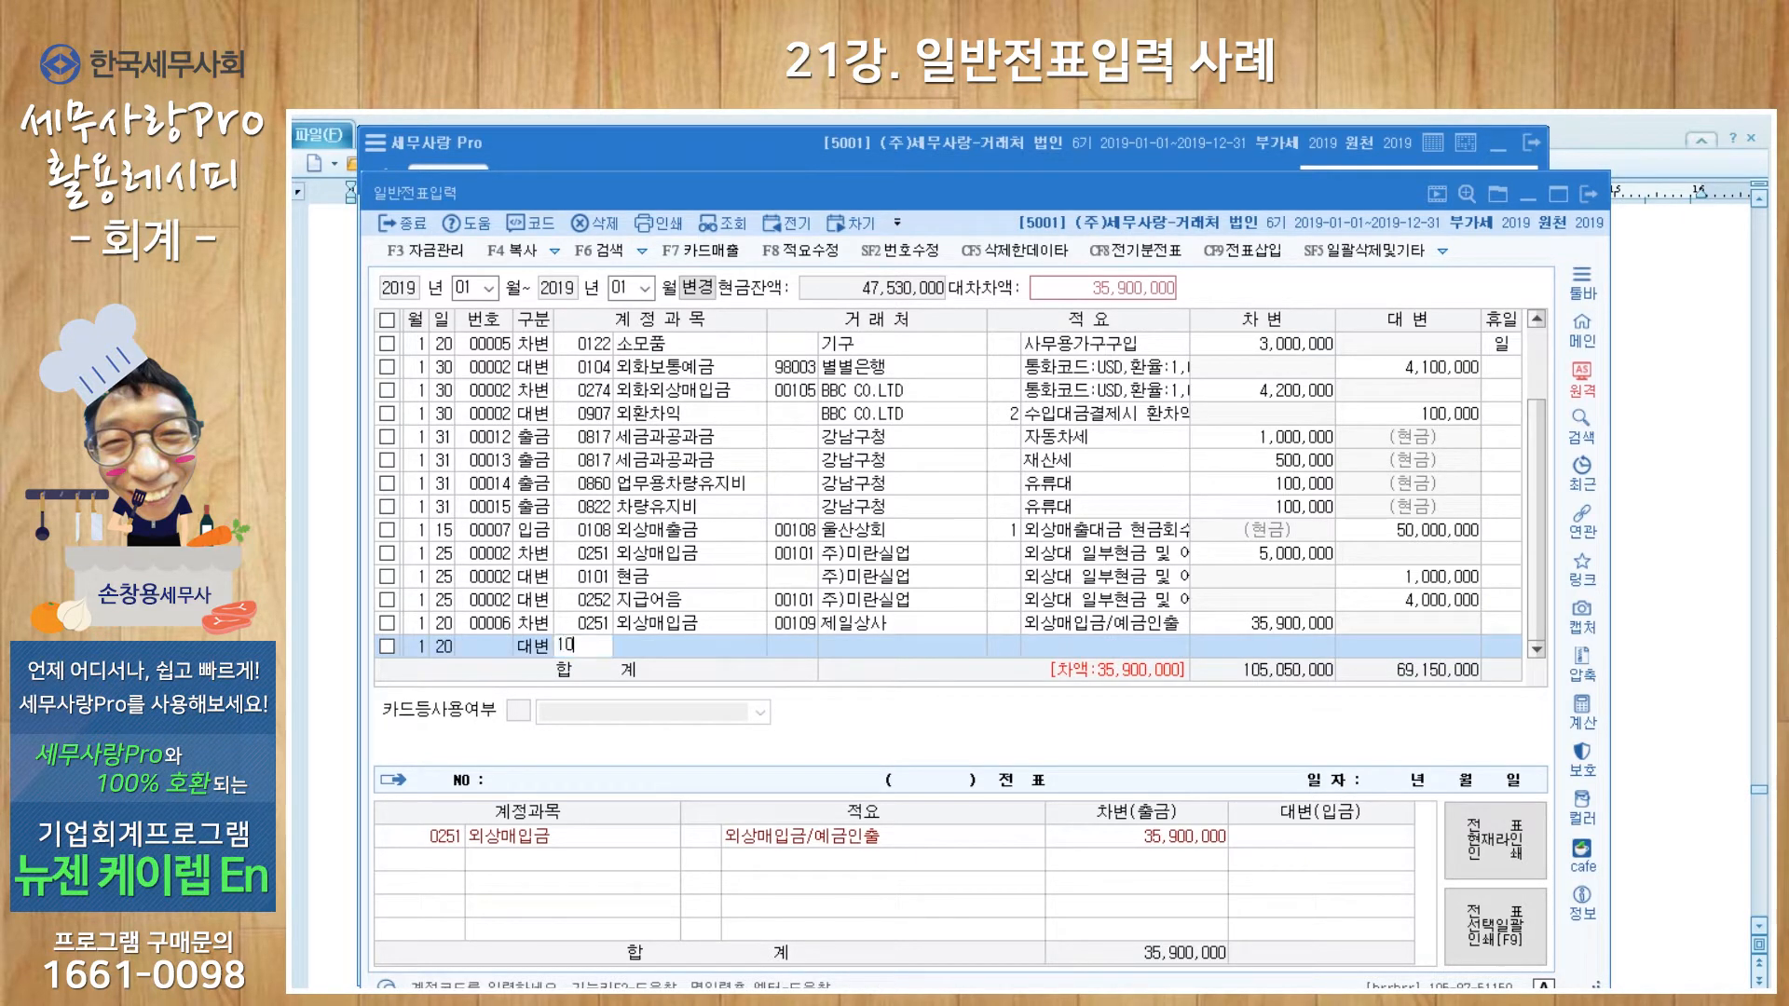
{"action": "key", "text": "Return"}
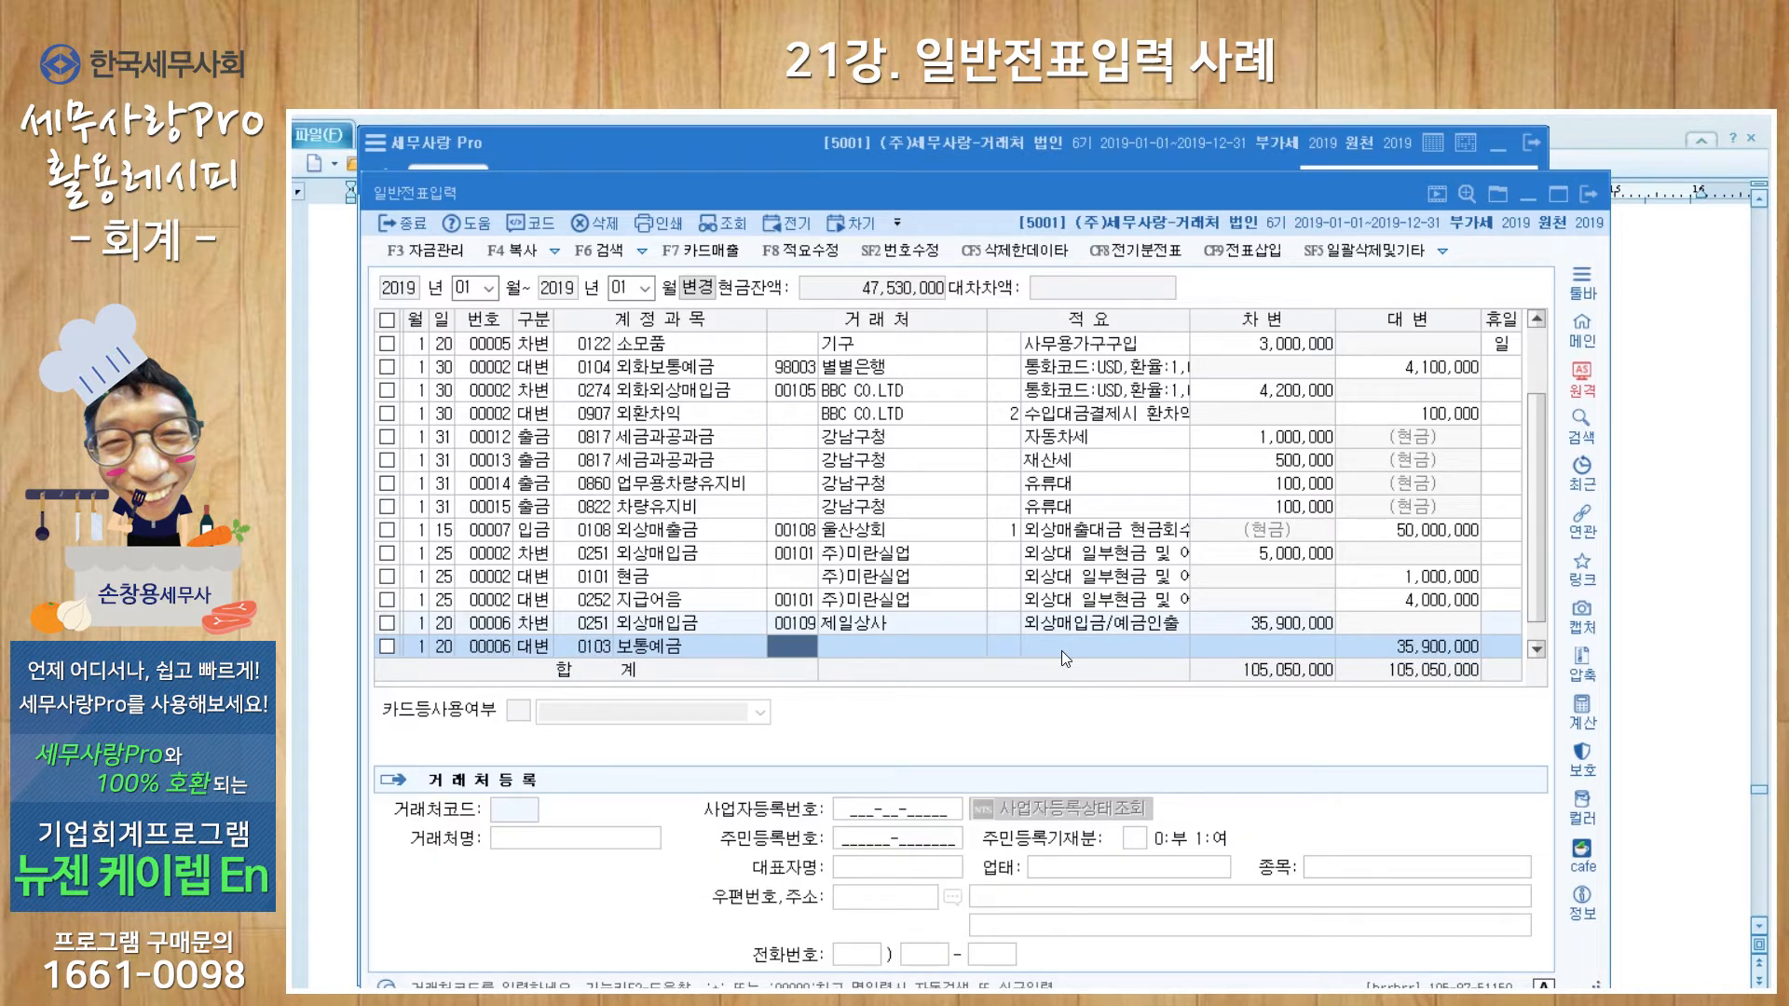
{"action": "key", "text": "plus"}
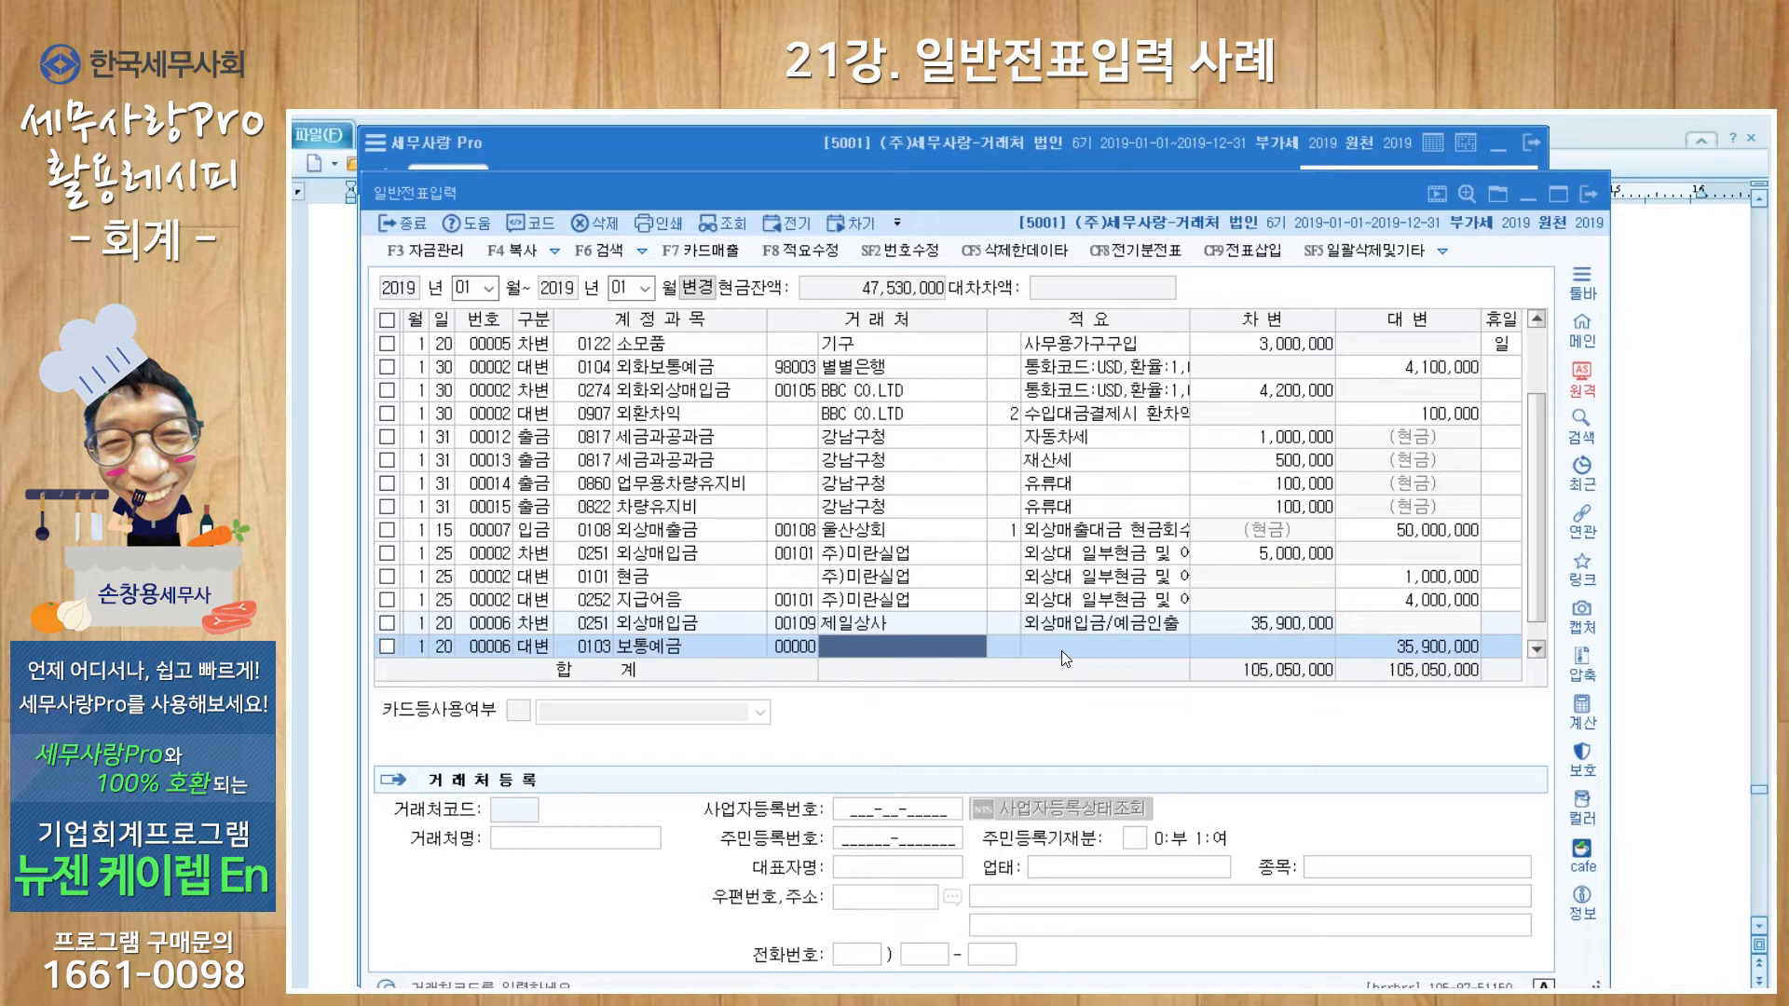
{"action": "type", "text": "신한"}
{"action": "key", "text": "Return"}
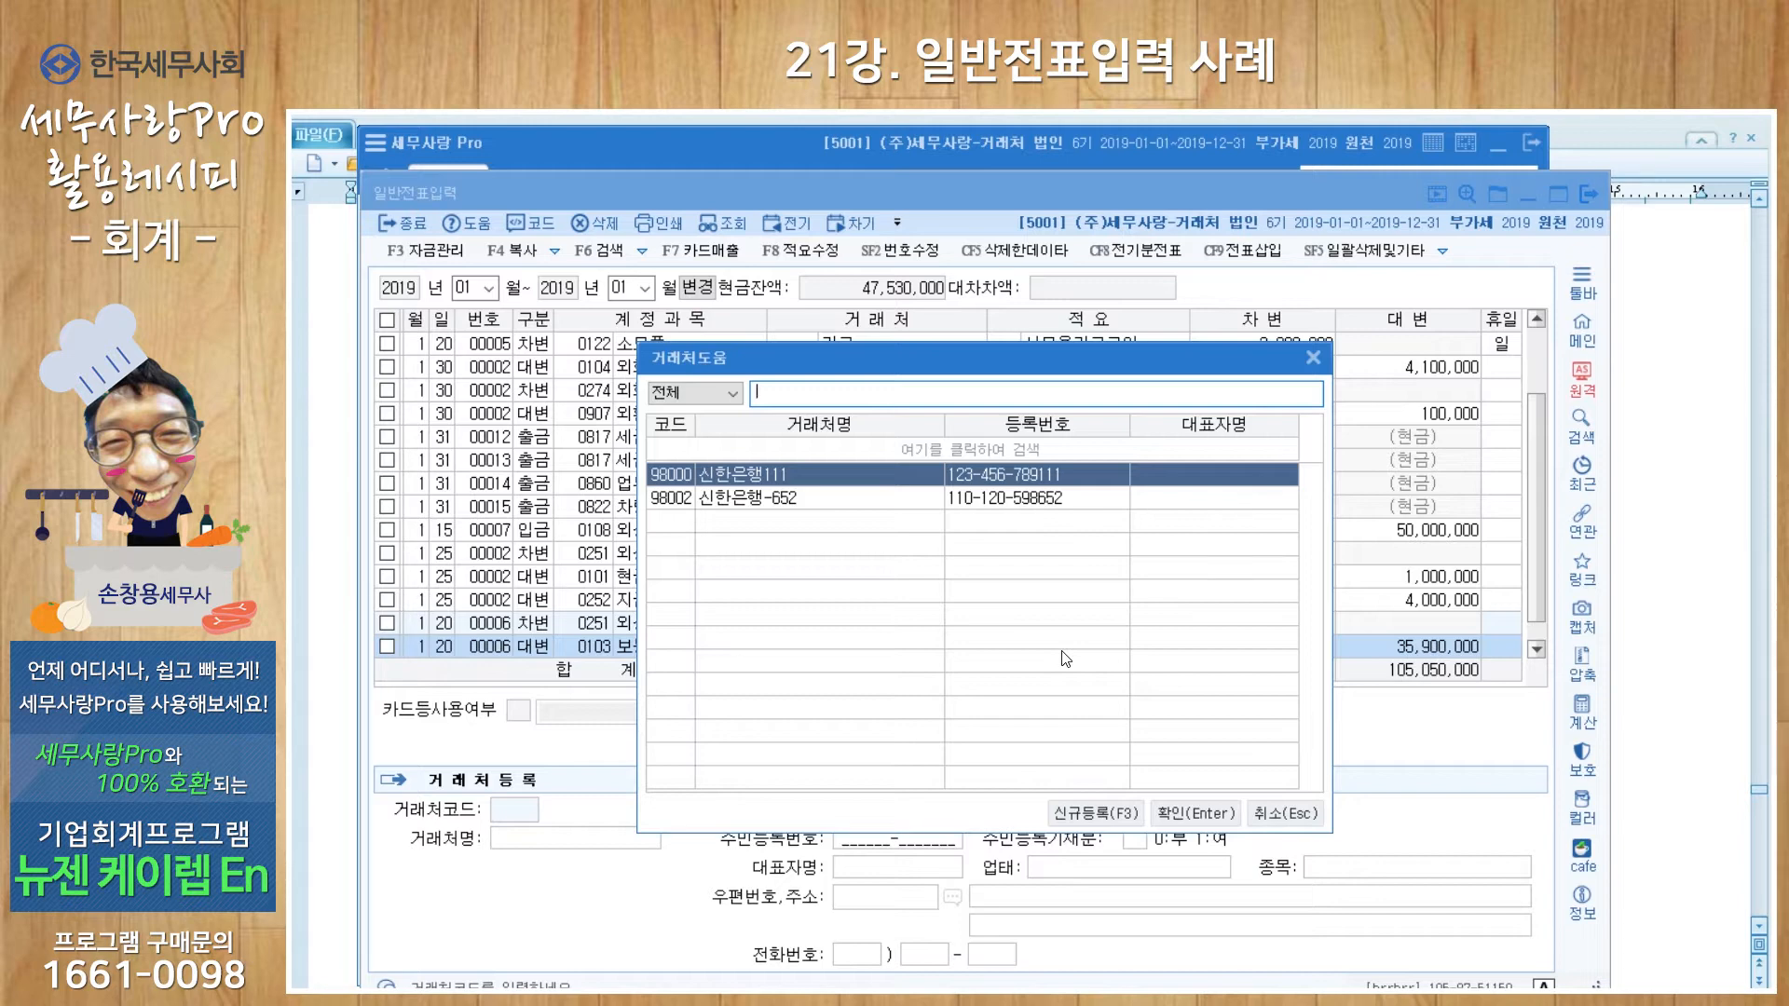
{"action": "key", "text": "Return"}
{"action": "key", "text": "Return"}
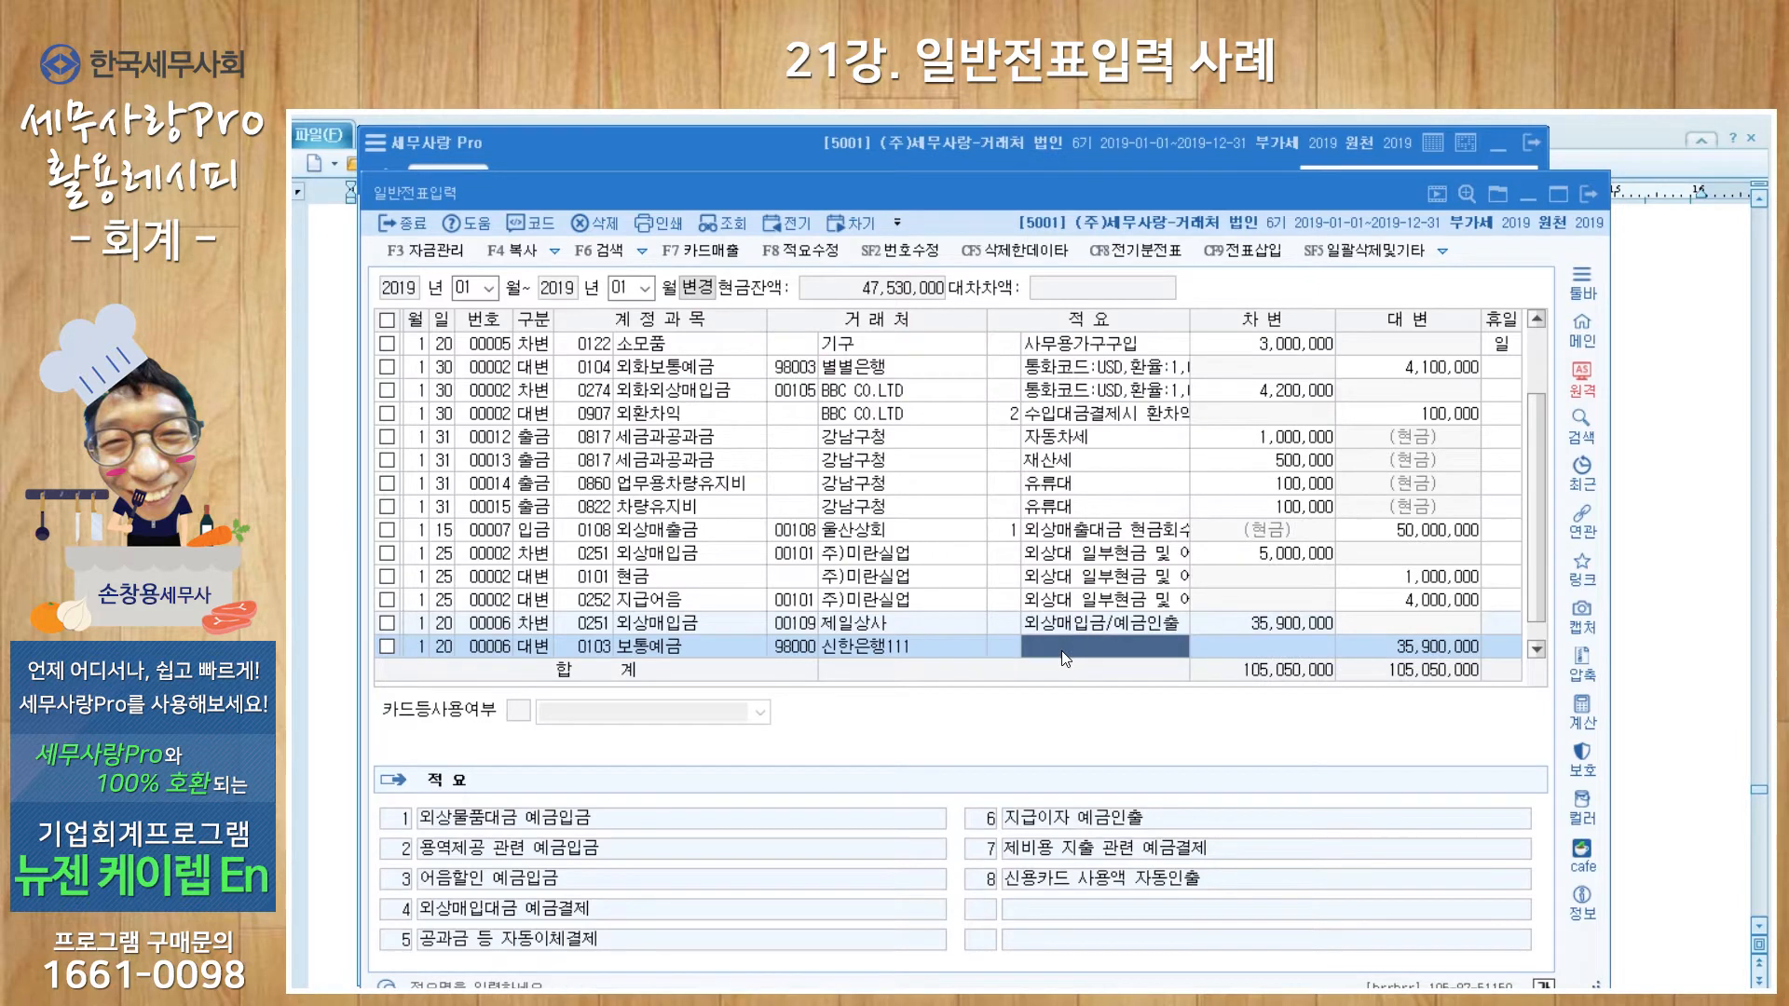
{"action": "key", "text": "Return"}
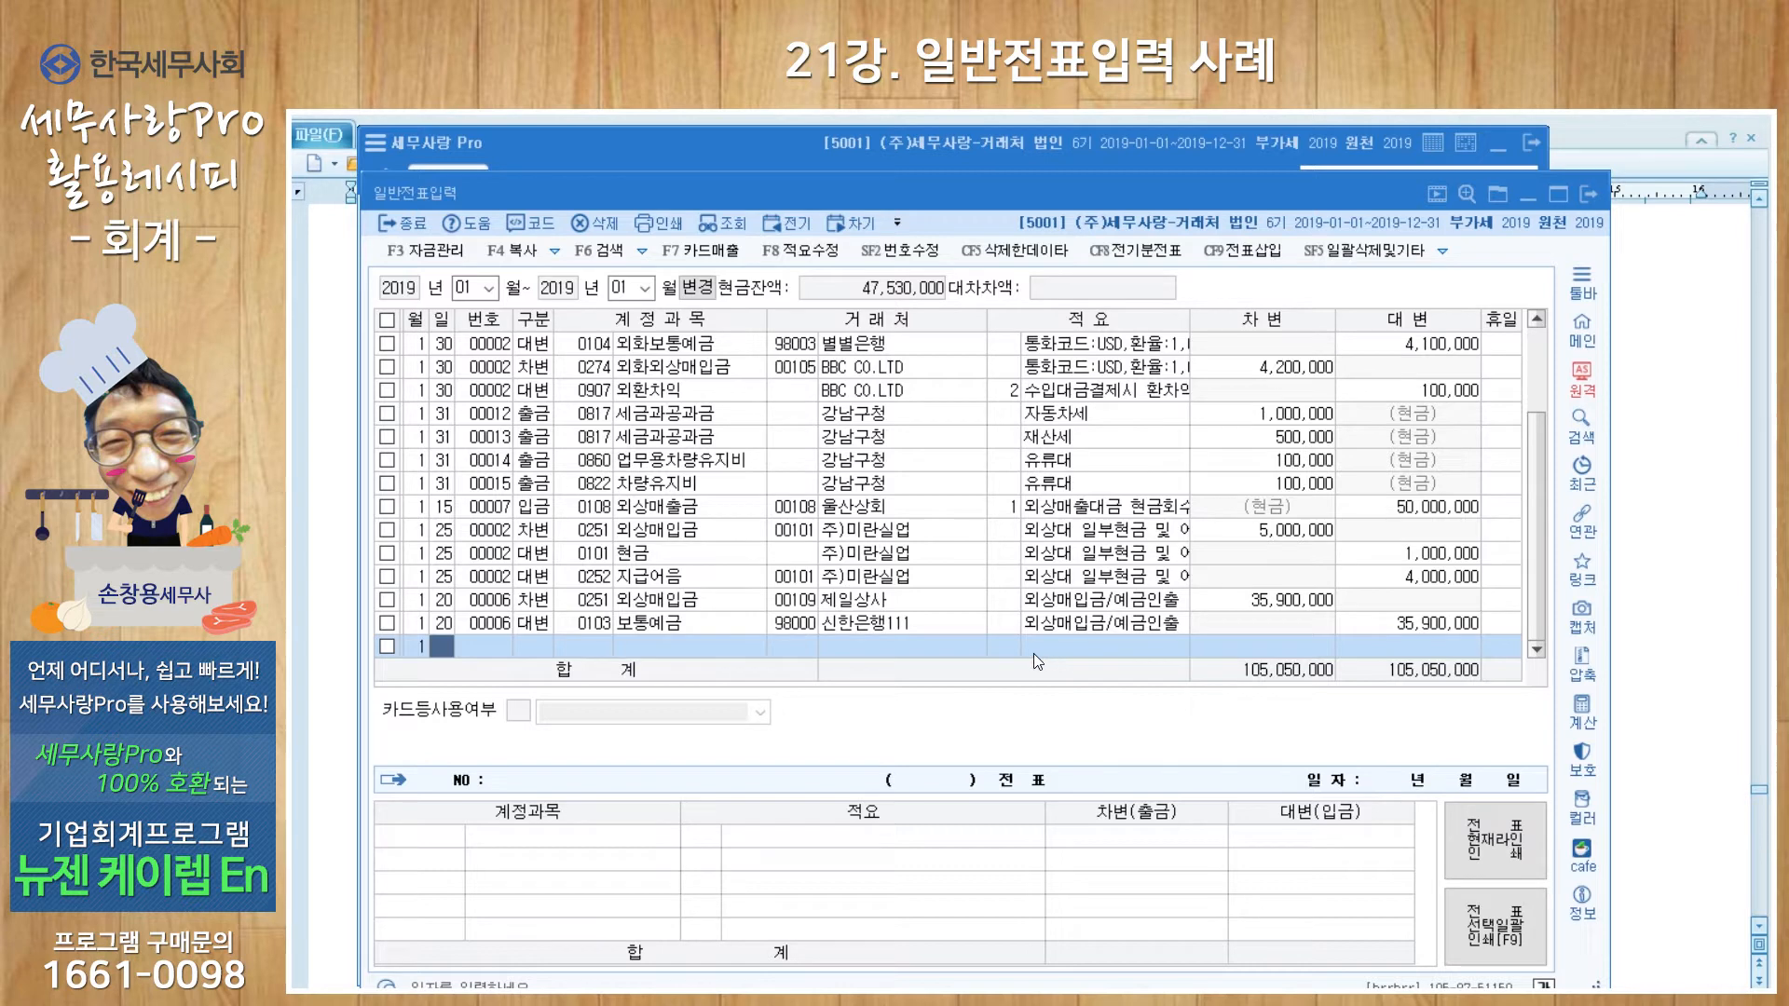
Step: Insert a day-20 debit line above the bank credit, using account 0831 수수료비용
{"action": "left_click", "coordinate": [731, 629]}
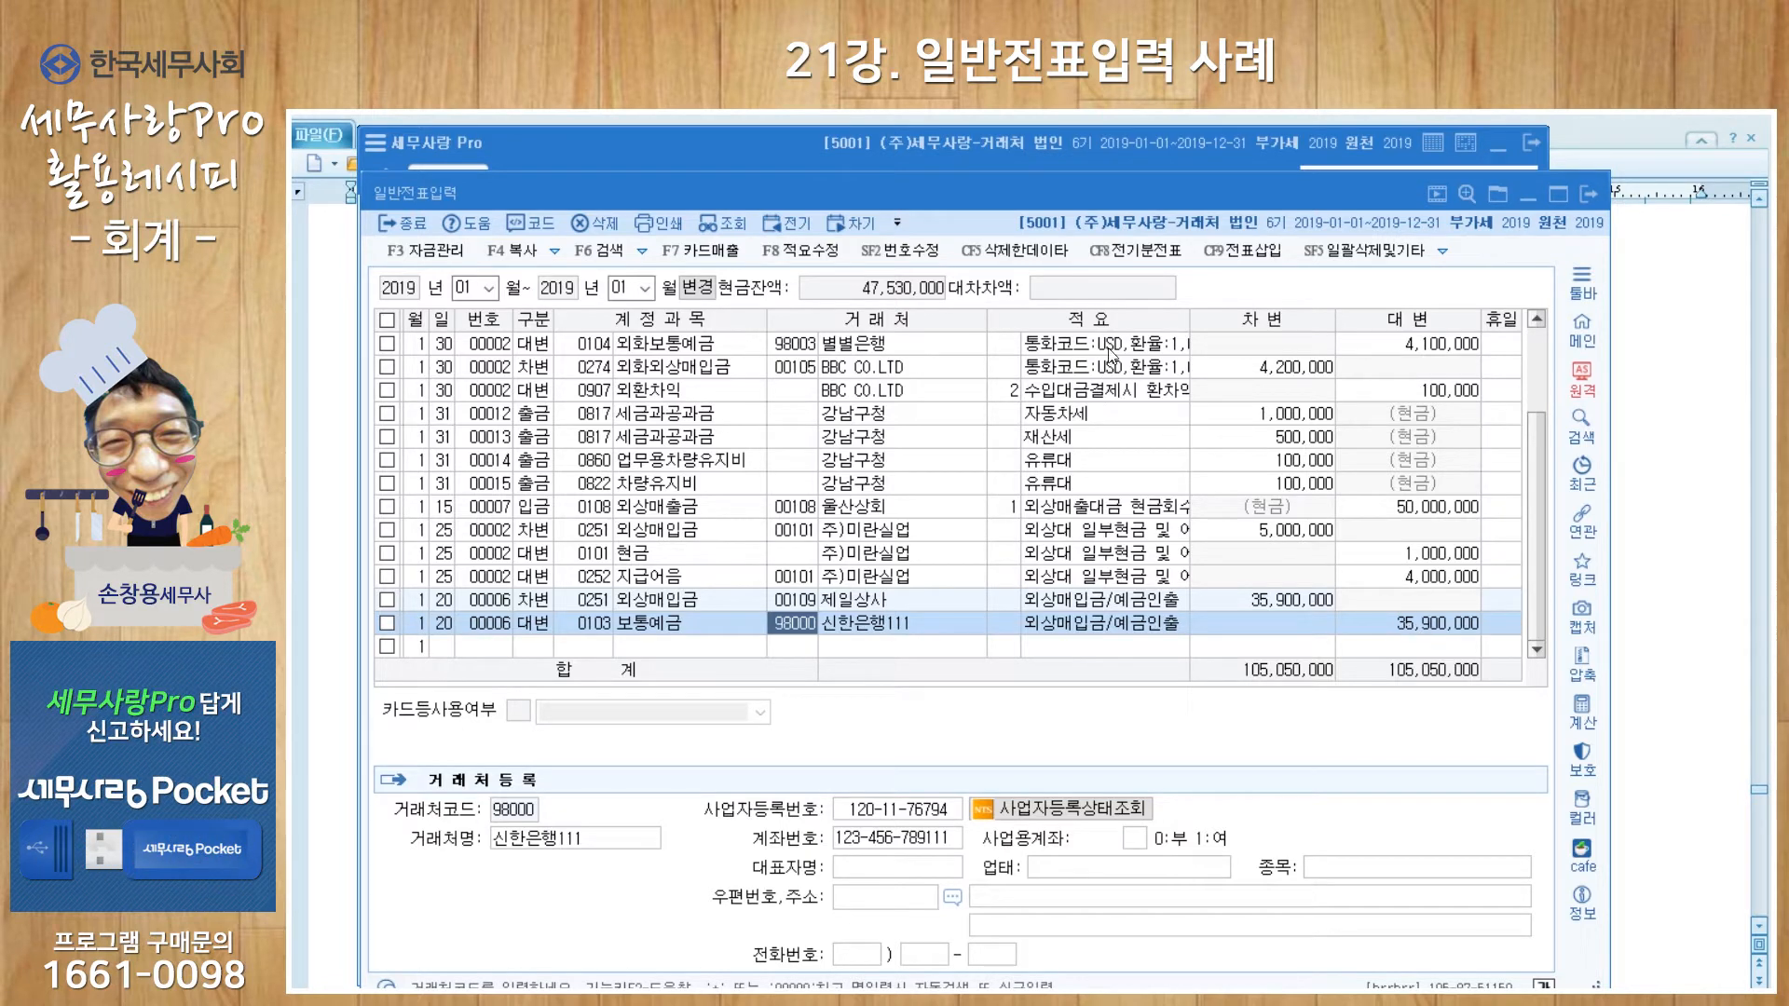
{"action": "left_click", "coordinate": [1244, 261]}
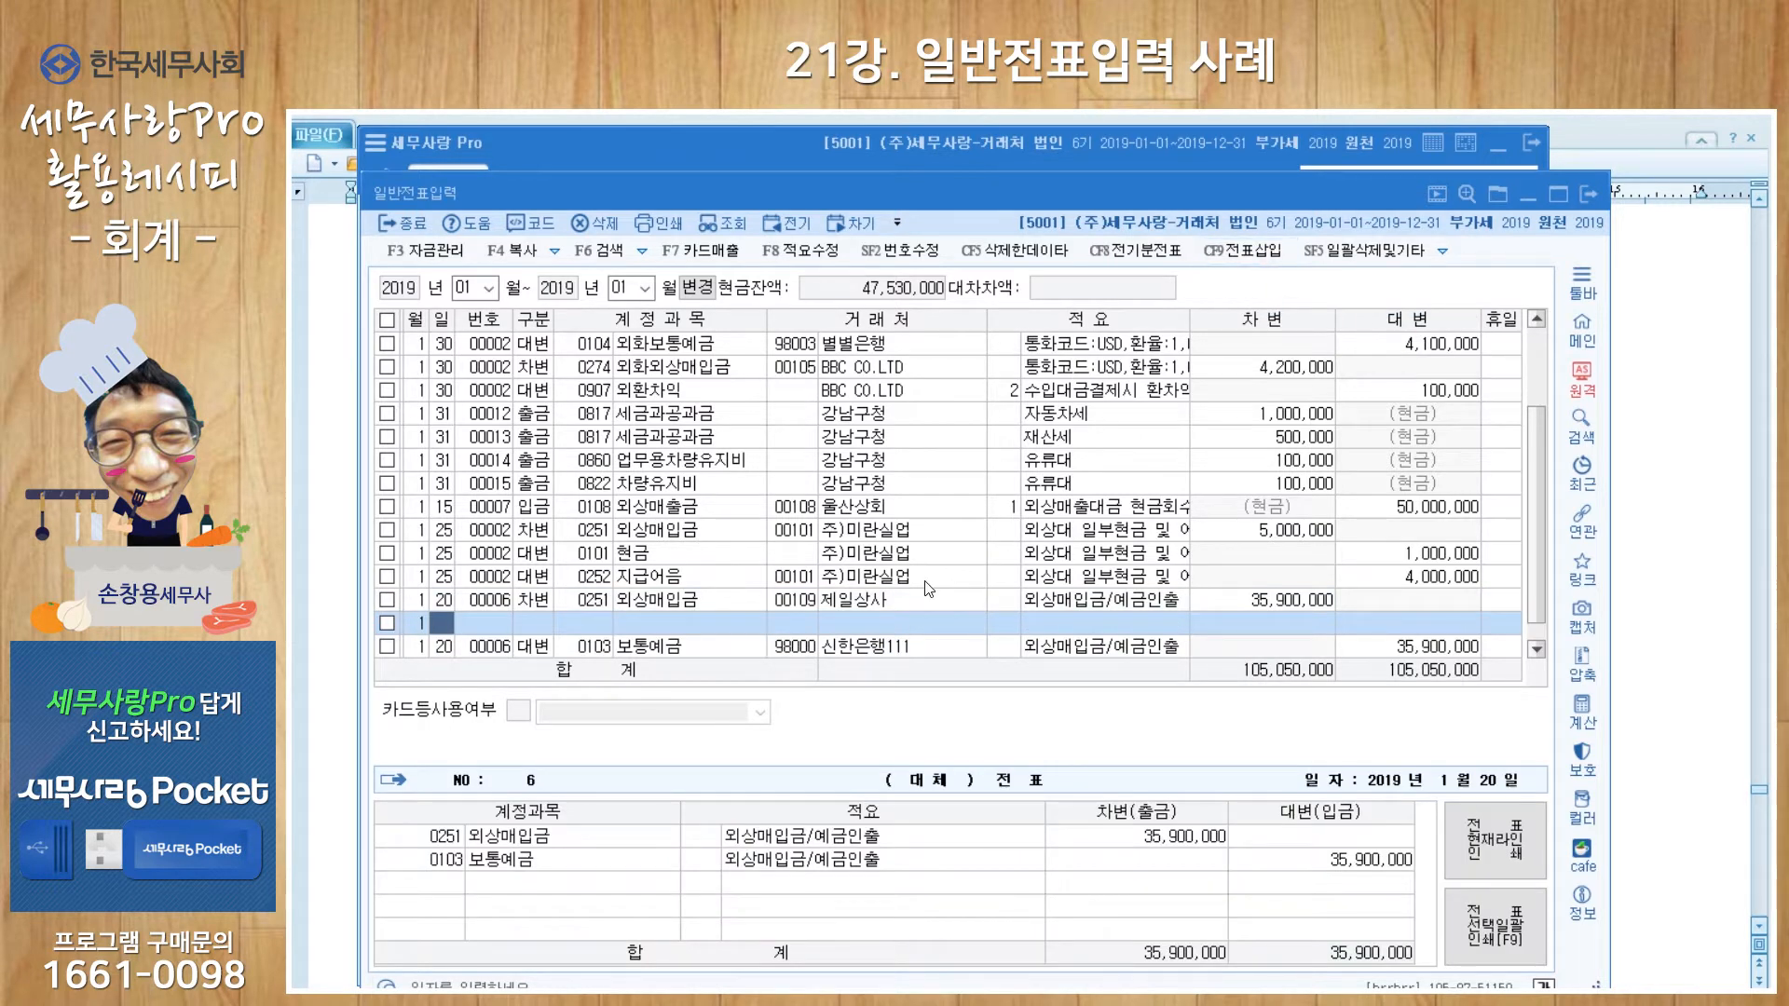
{"action": "type", "text": "20"}
{"action": "key", "text": "Return"}
{"action": "type", "text": "3"}
{"action": "key", "text": "Return"}
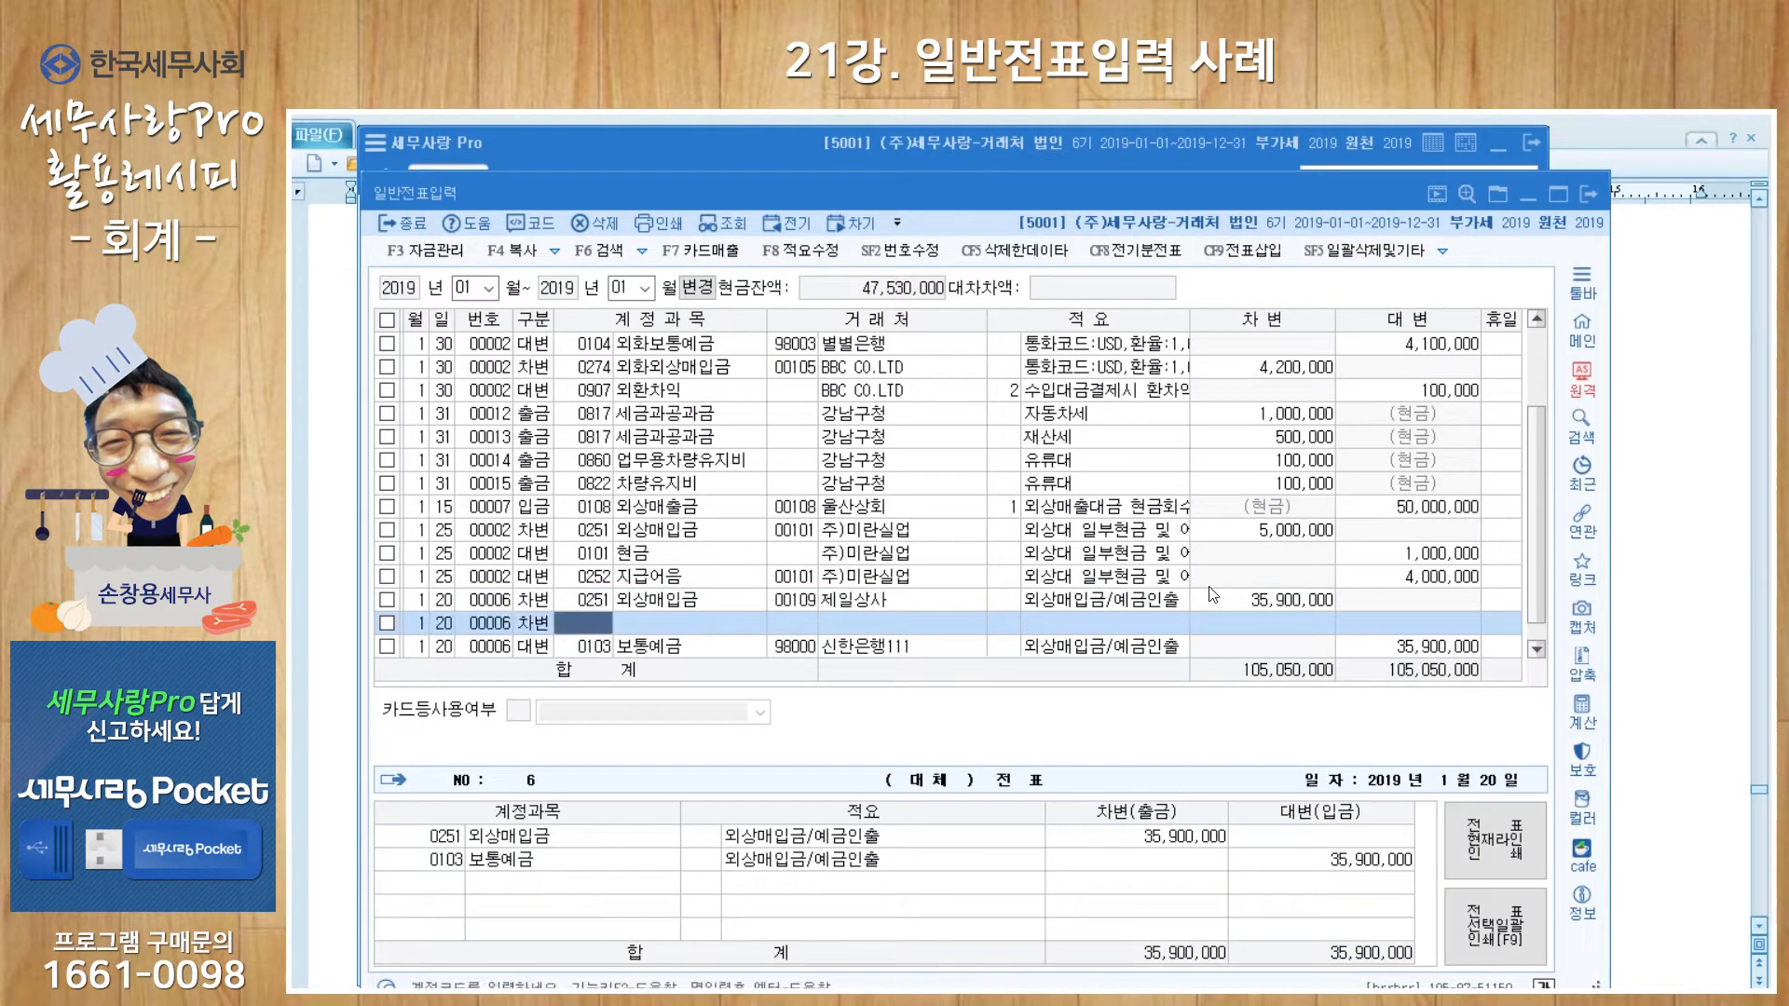
{"action": "type", "text": "0831"}
{"action": "key", "text": "Return"}
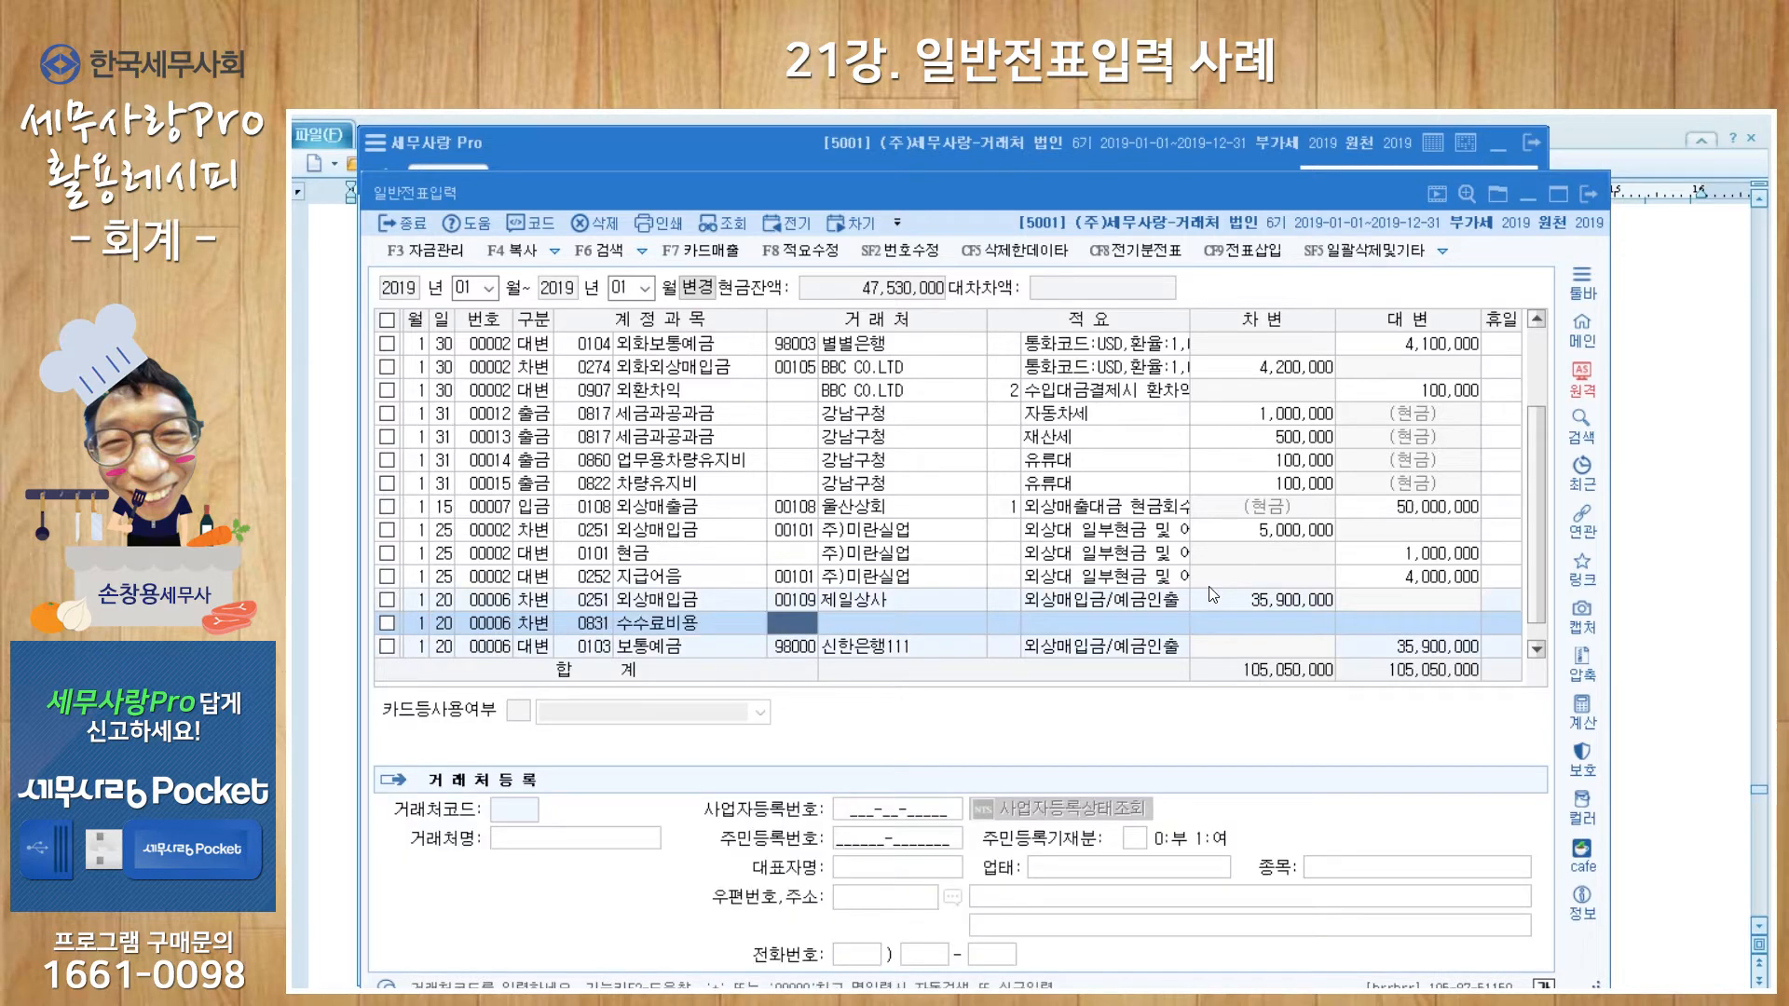
Step: Complete the inserted line with client 98000 신한은행111, memo 송금수수료 and a 1,000 debit
{"action": "type", "text": "98000"}
{"action": "key", "text": "Return"}
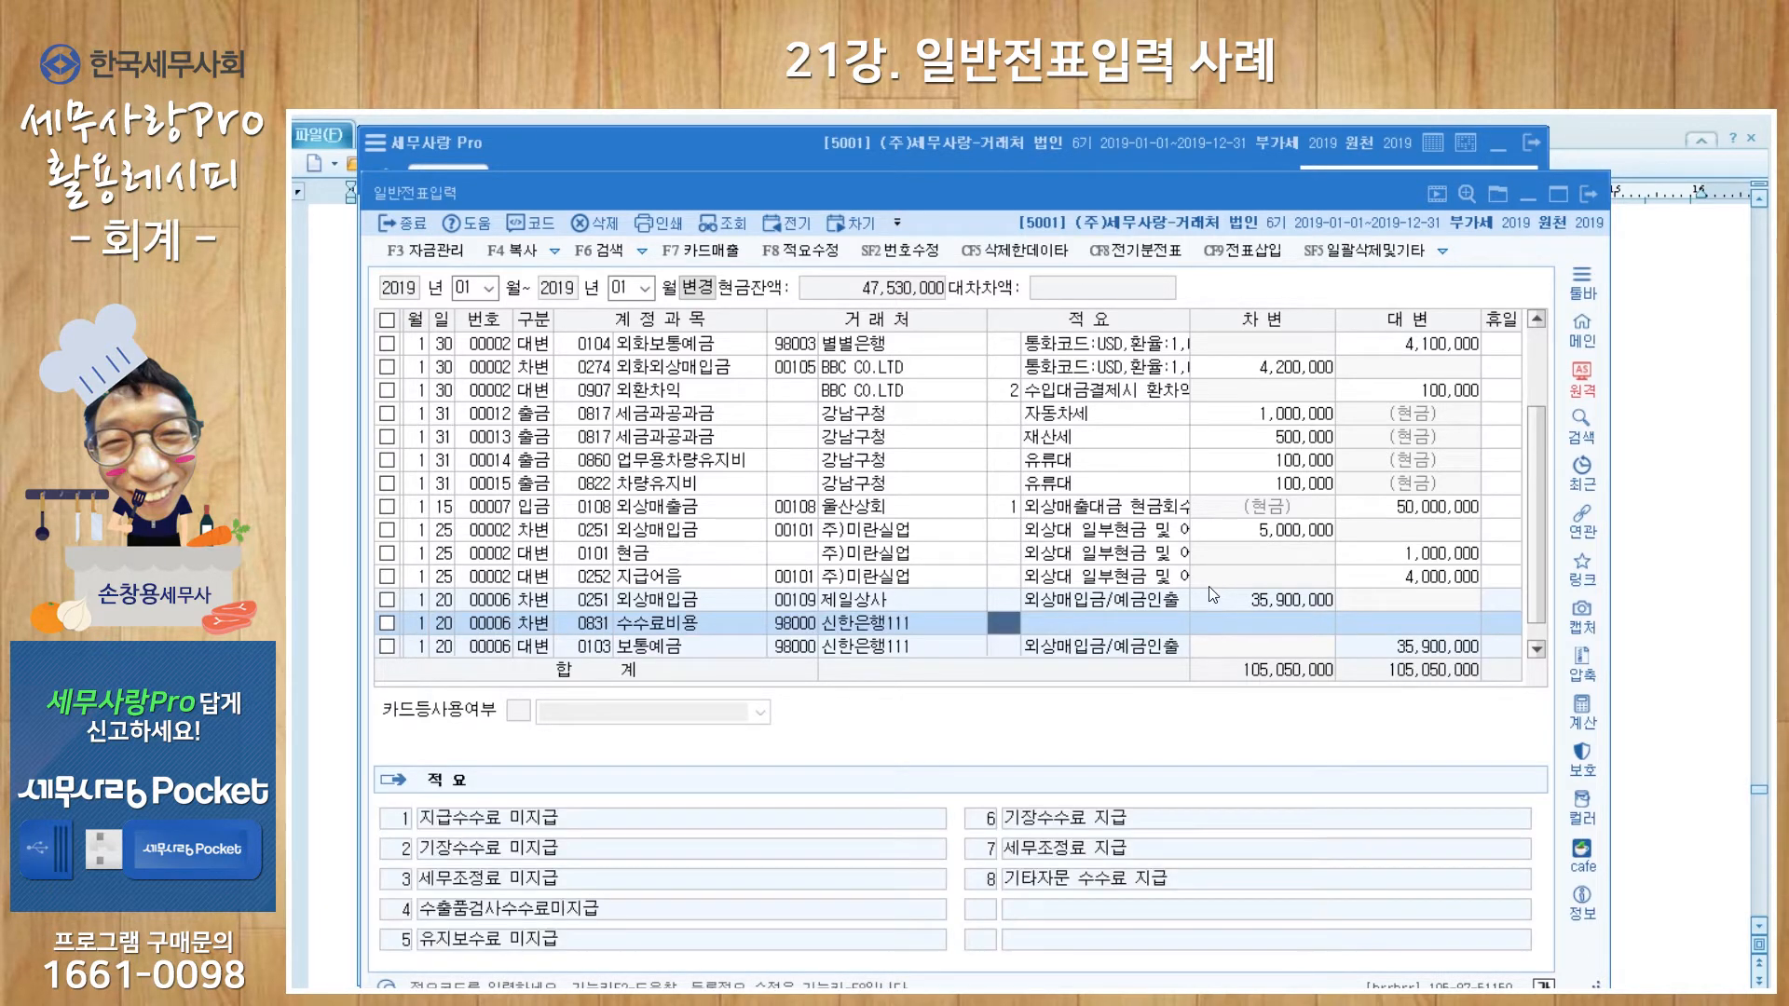
{"action": "type", "text": "송"}
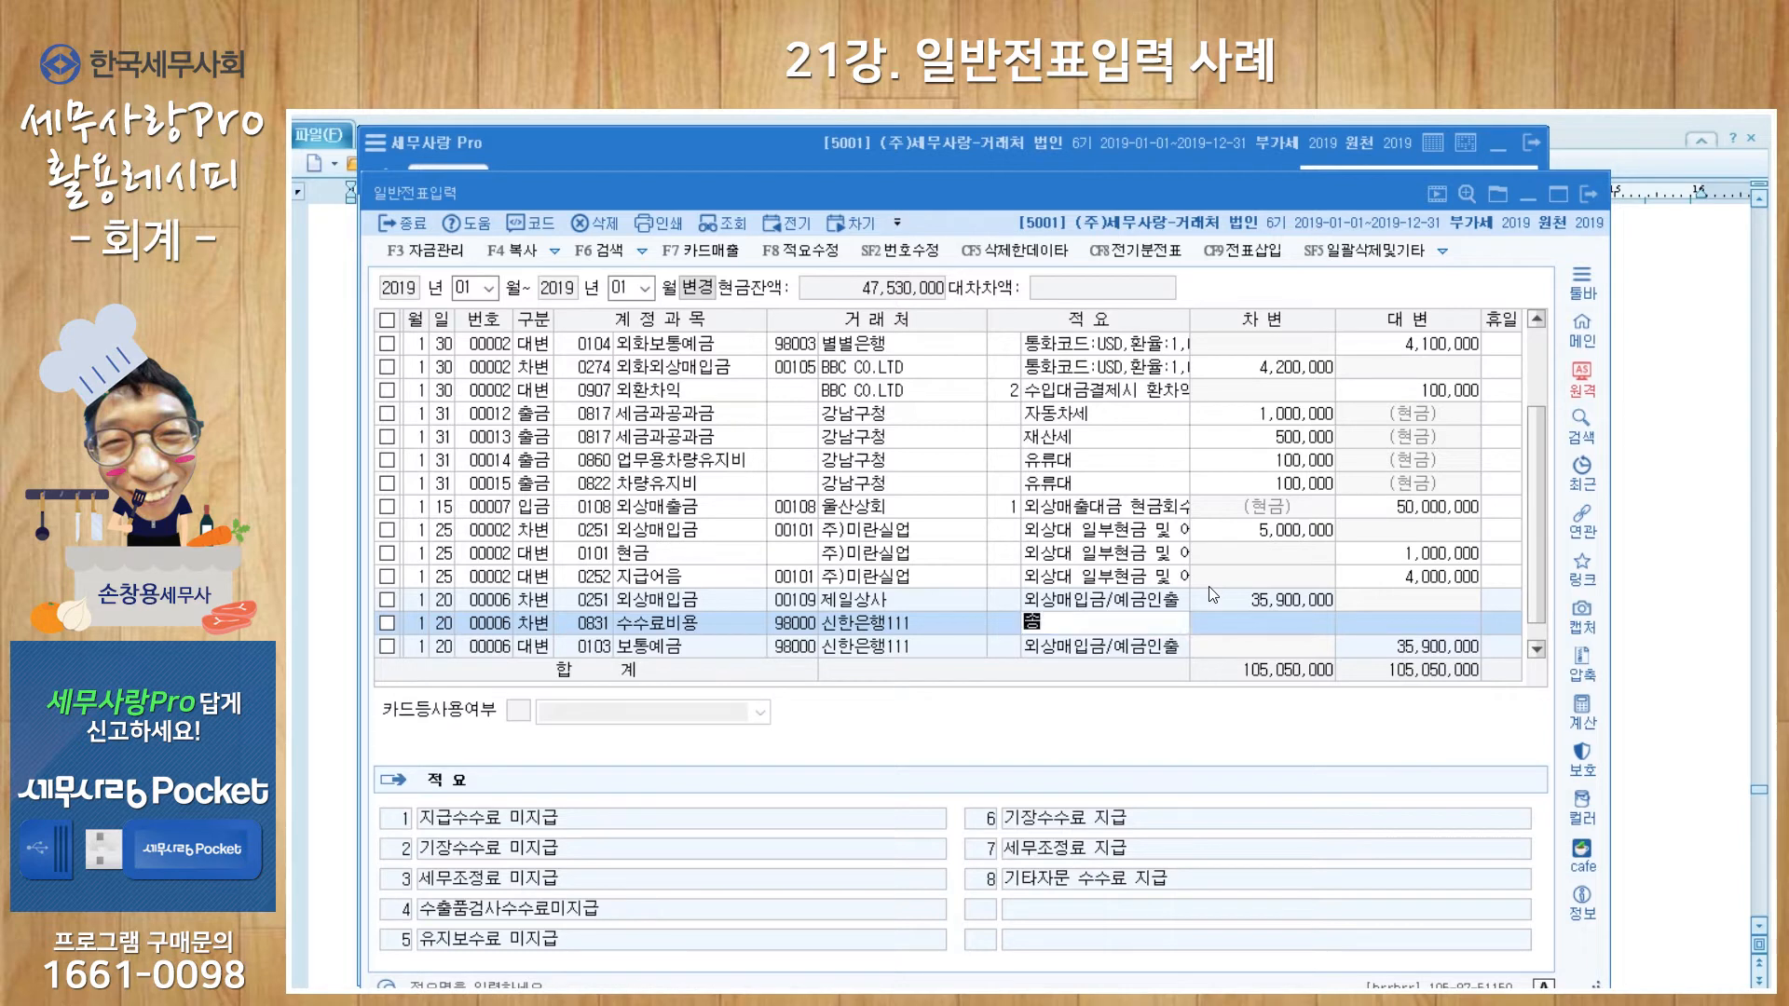
{"action": "type", "text": "금수수료"}
{"action": "key", "text": "Return"}
{"action": "type", "text": "1000"}
{"action": "key", "text": "Return"}
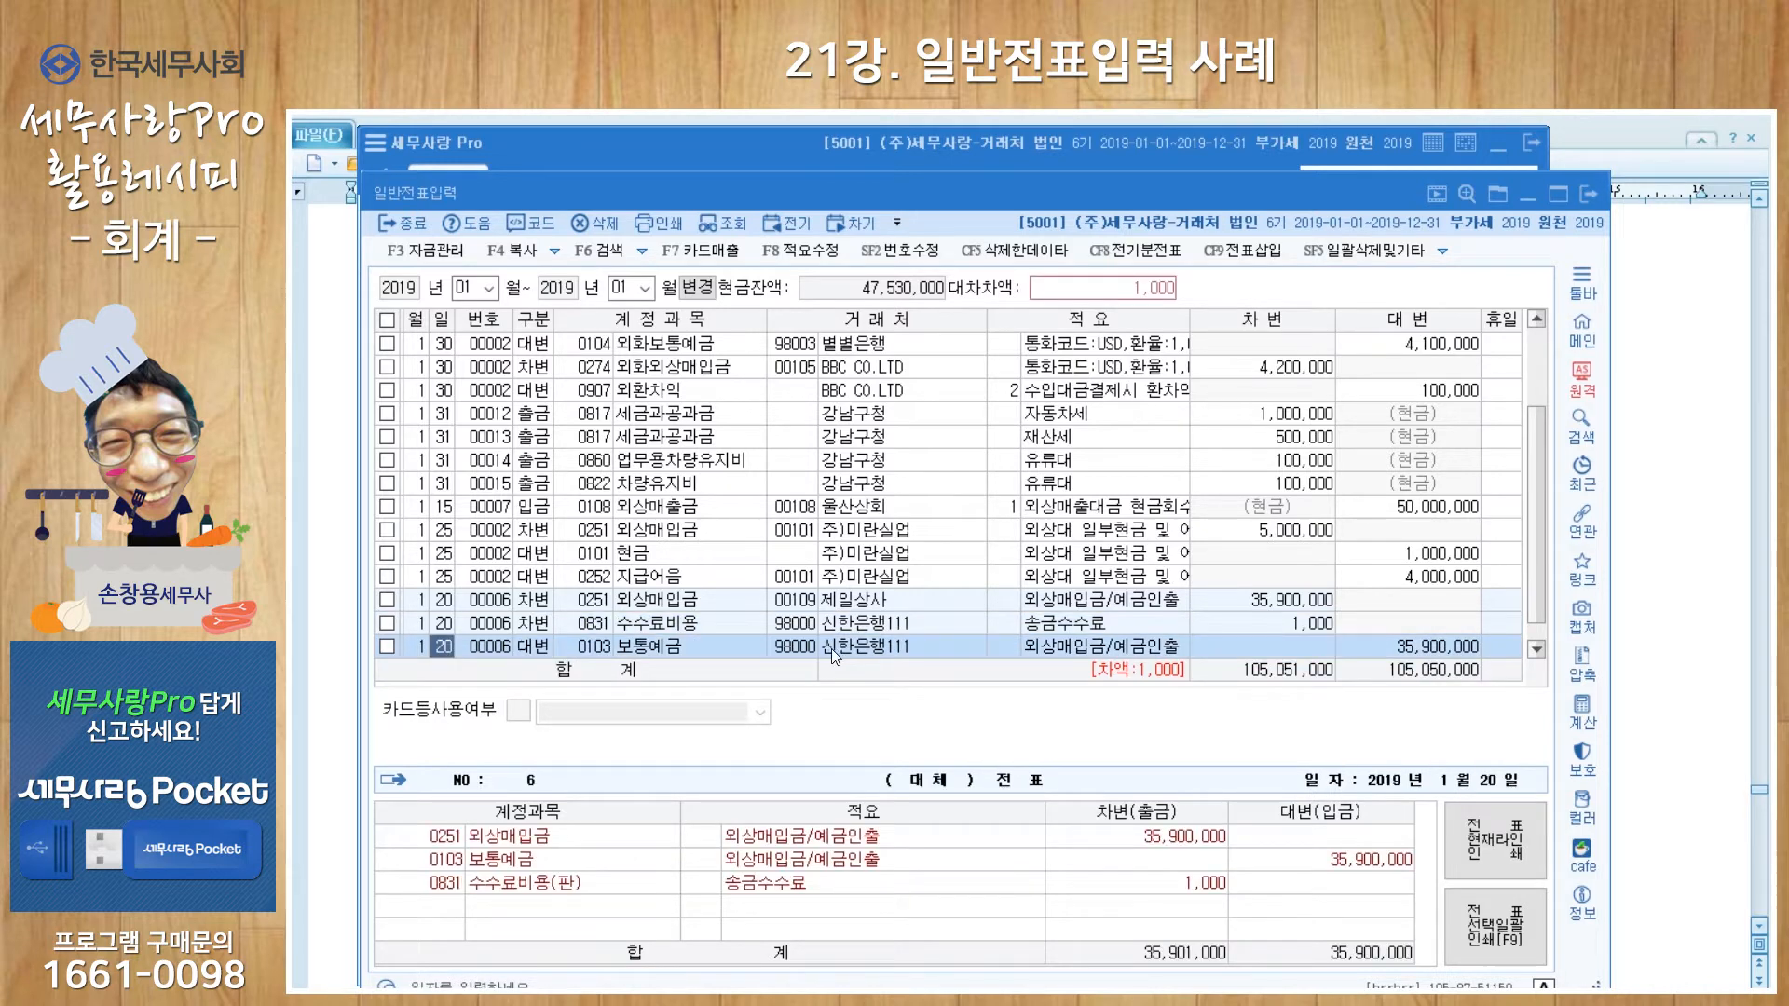
Step: Correct the 보통예금 credit amount to 35,901,000
{"action": "left_click", "coordinate": [1435, 650]}
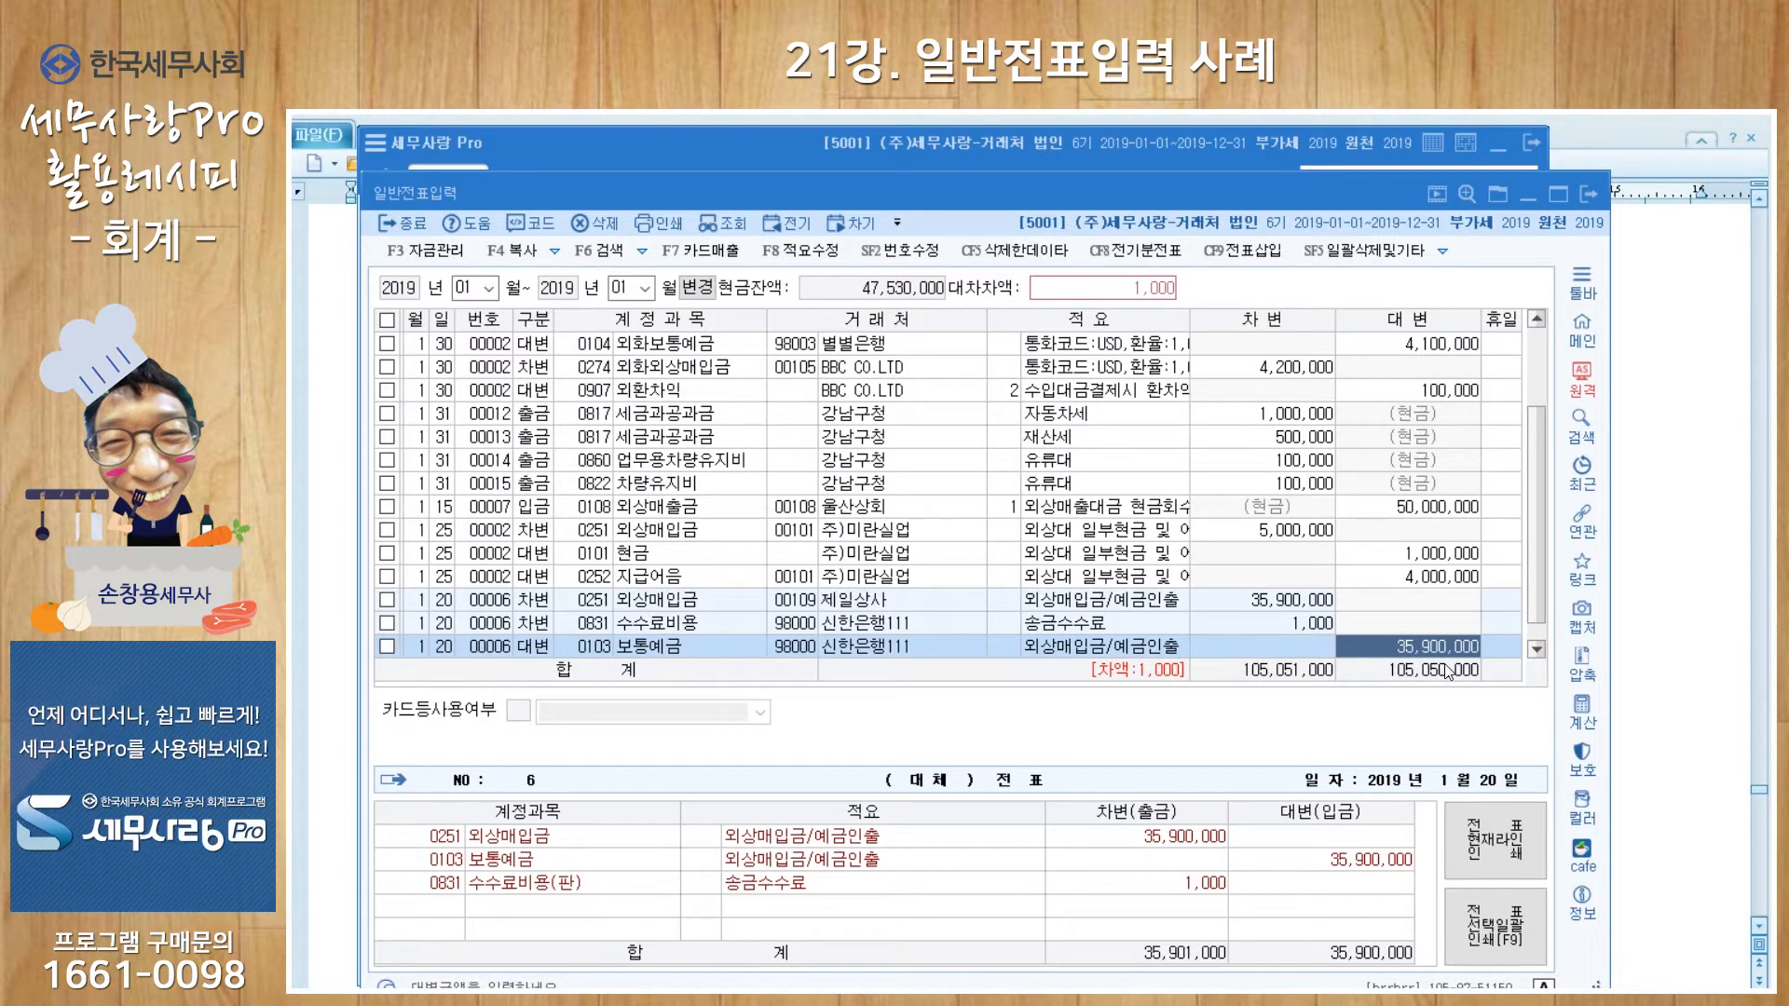
{"action": "type", "text": "35901000"}
{"action": "key", "text": "Return"}
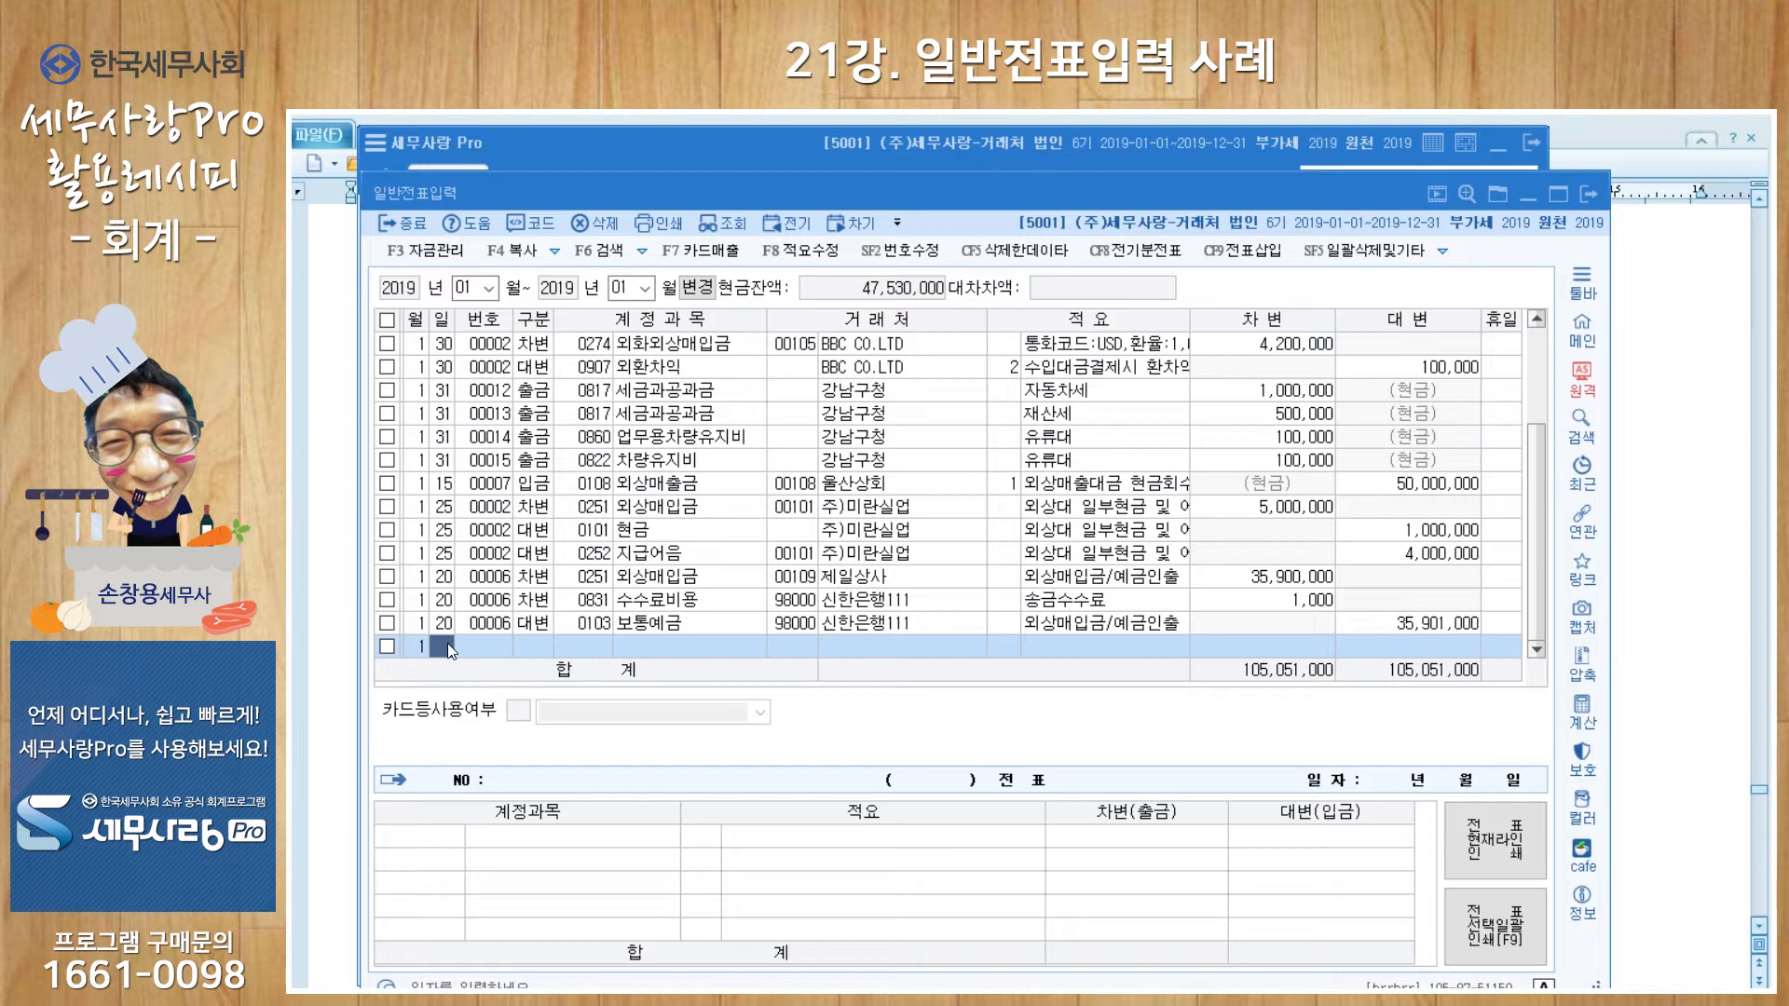
Step: Credit 10,025,000 to 0108 외상매출금 for 주)연준상사 with memo 외상매출금/예금입금
{"action": "type", "text": "25"}
{"action": "key", "text": "Return"}
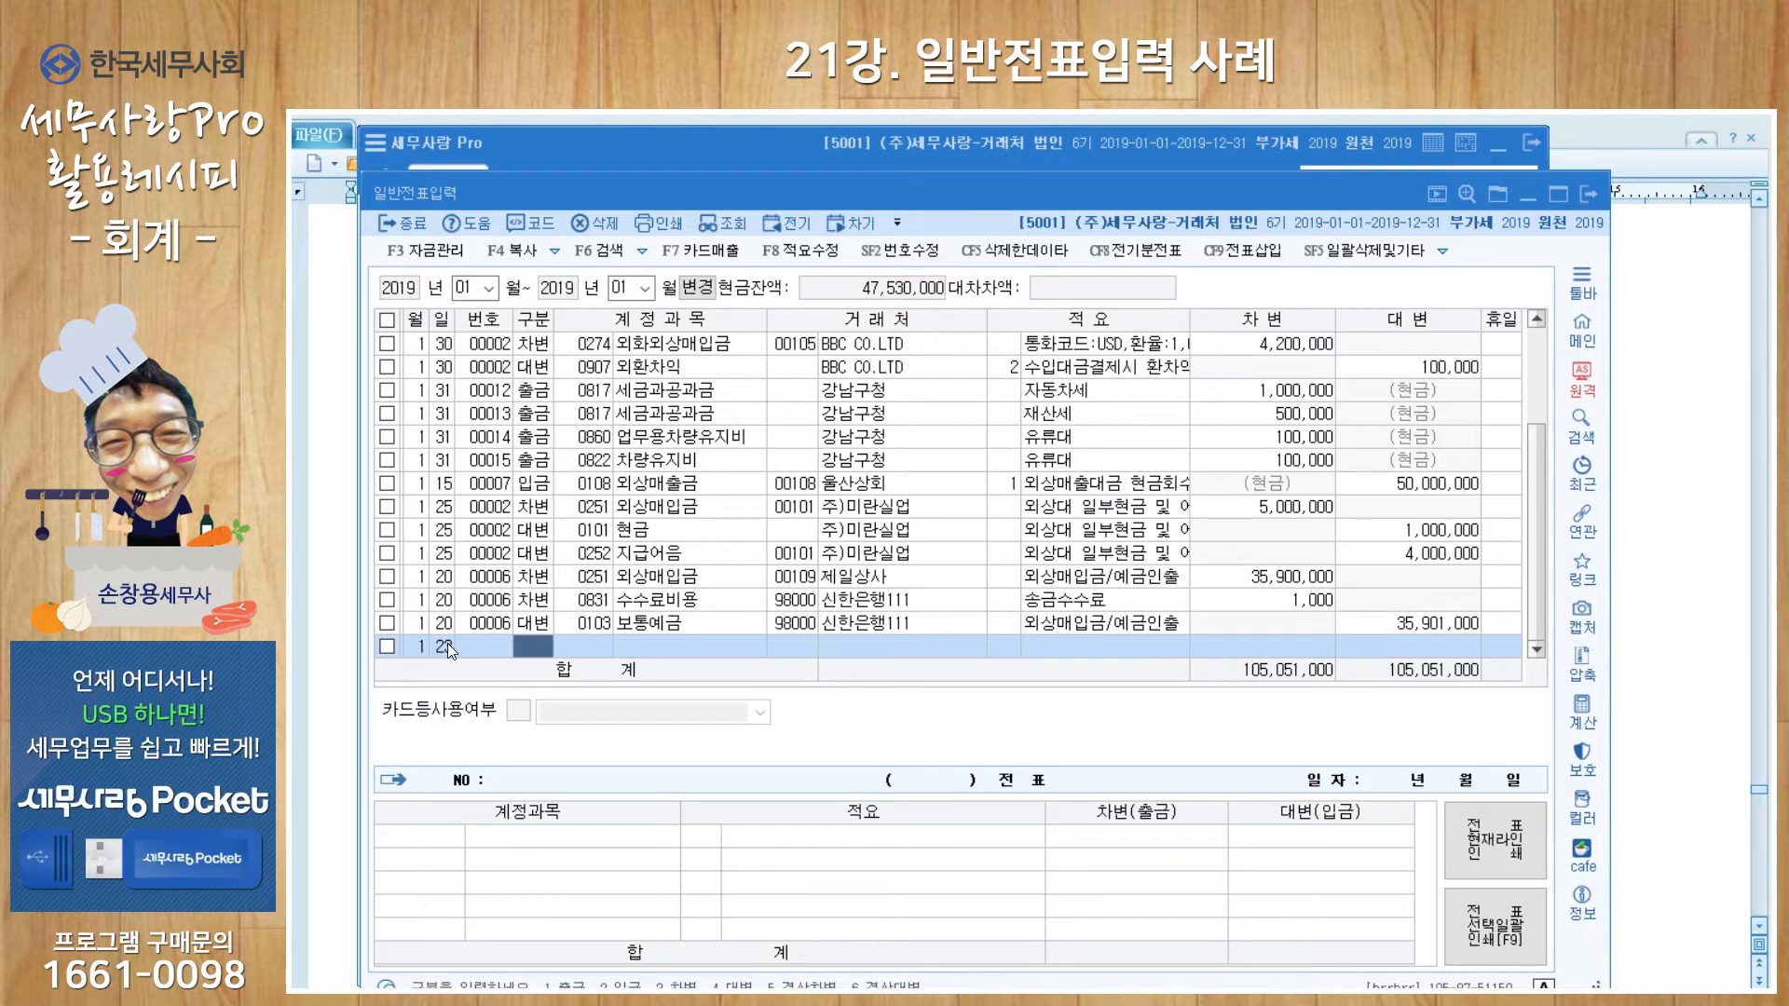
{"action": "type", "text": "4"}
{"action": "key", "text": "Return"}
{"action": "type", "text": "108"}
{"action": "key", "text": "Return"}
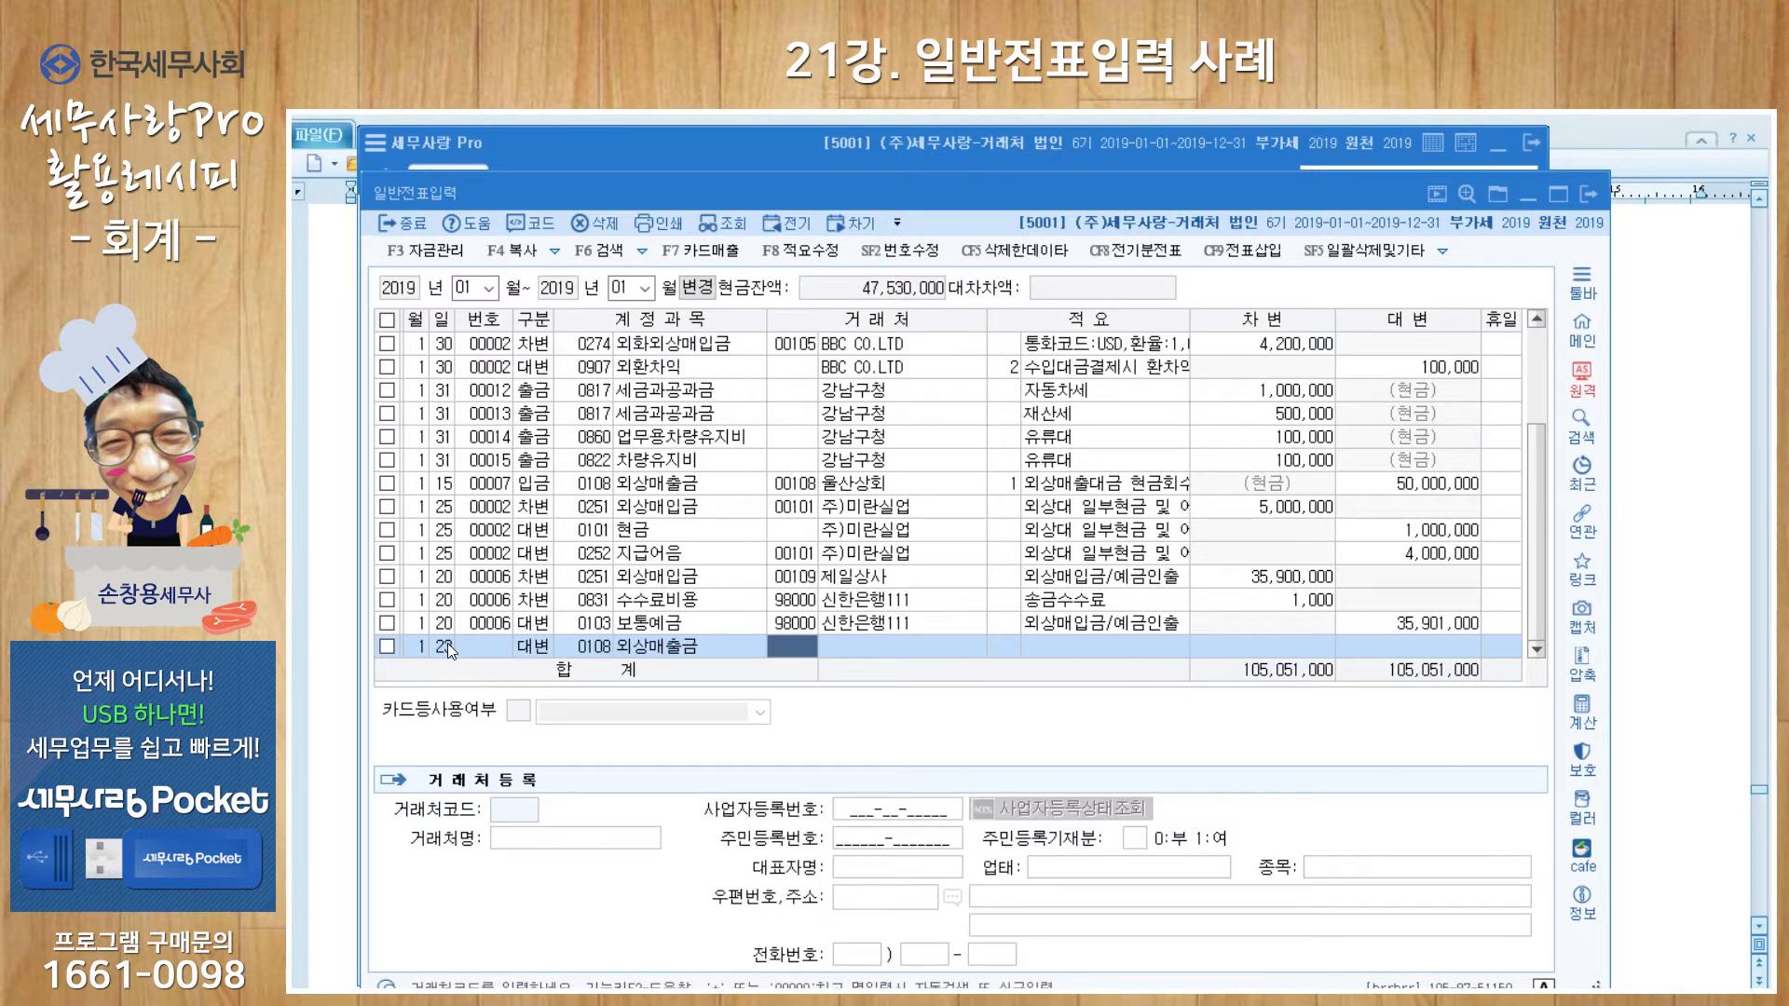
{"action": "type", "text": "+연준"}
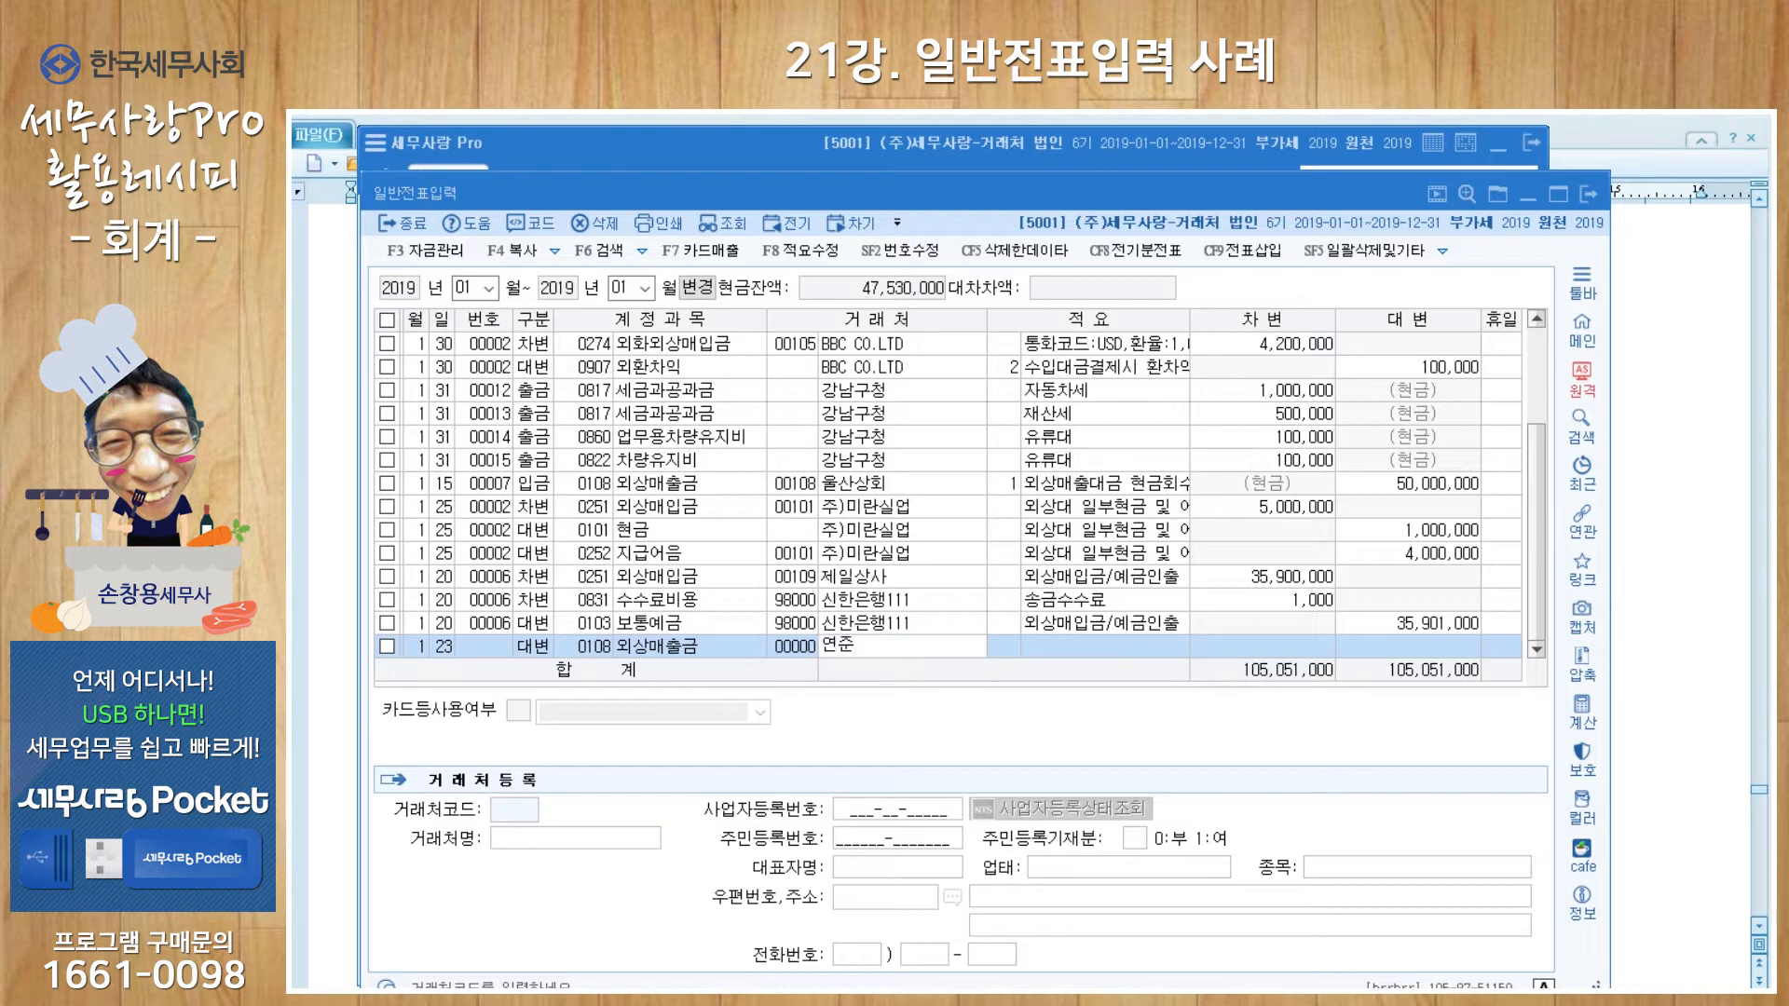
{"action": "key", "text": "Return"}
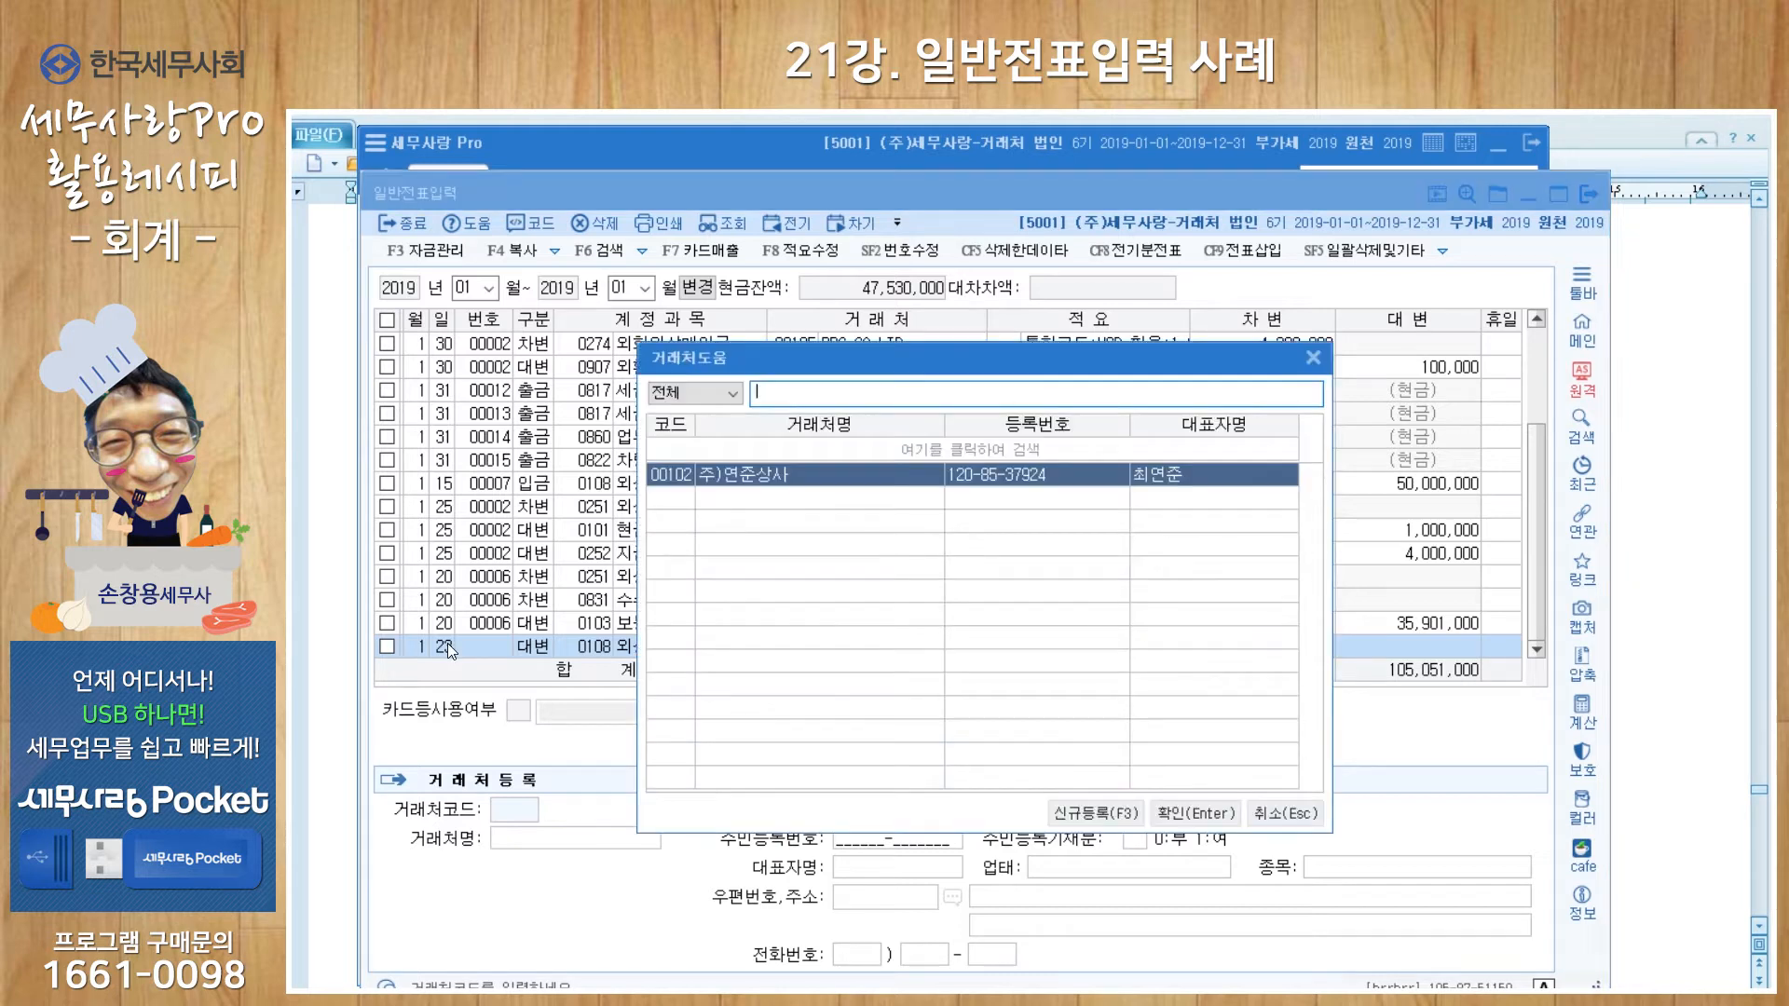
{"action": "key", "text": "Return"}
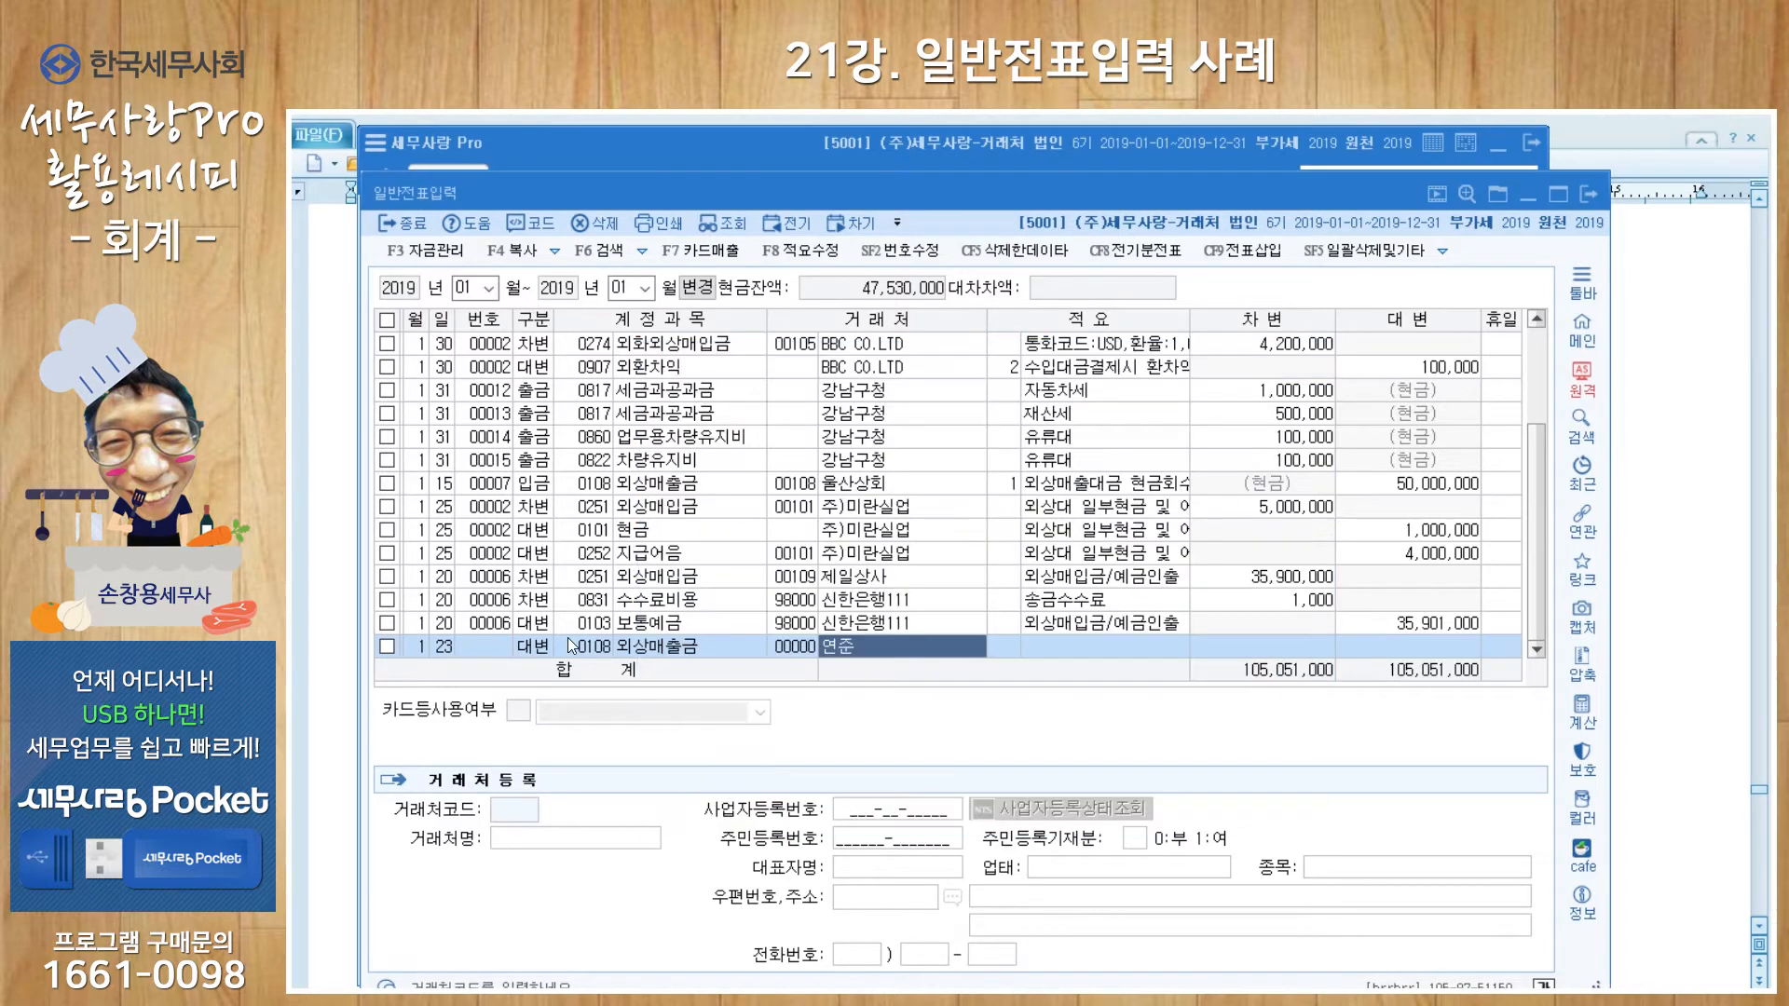
{"action": "key", "text": "Return"}
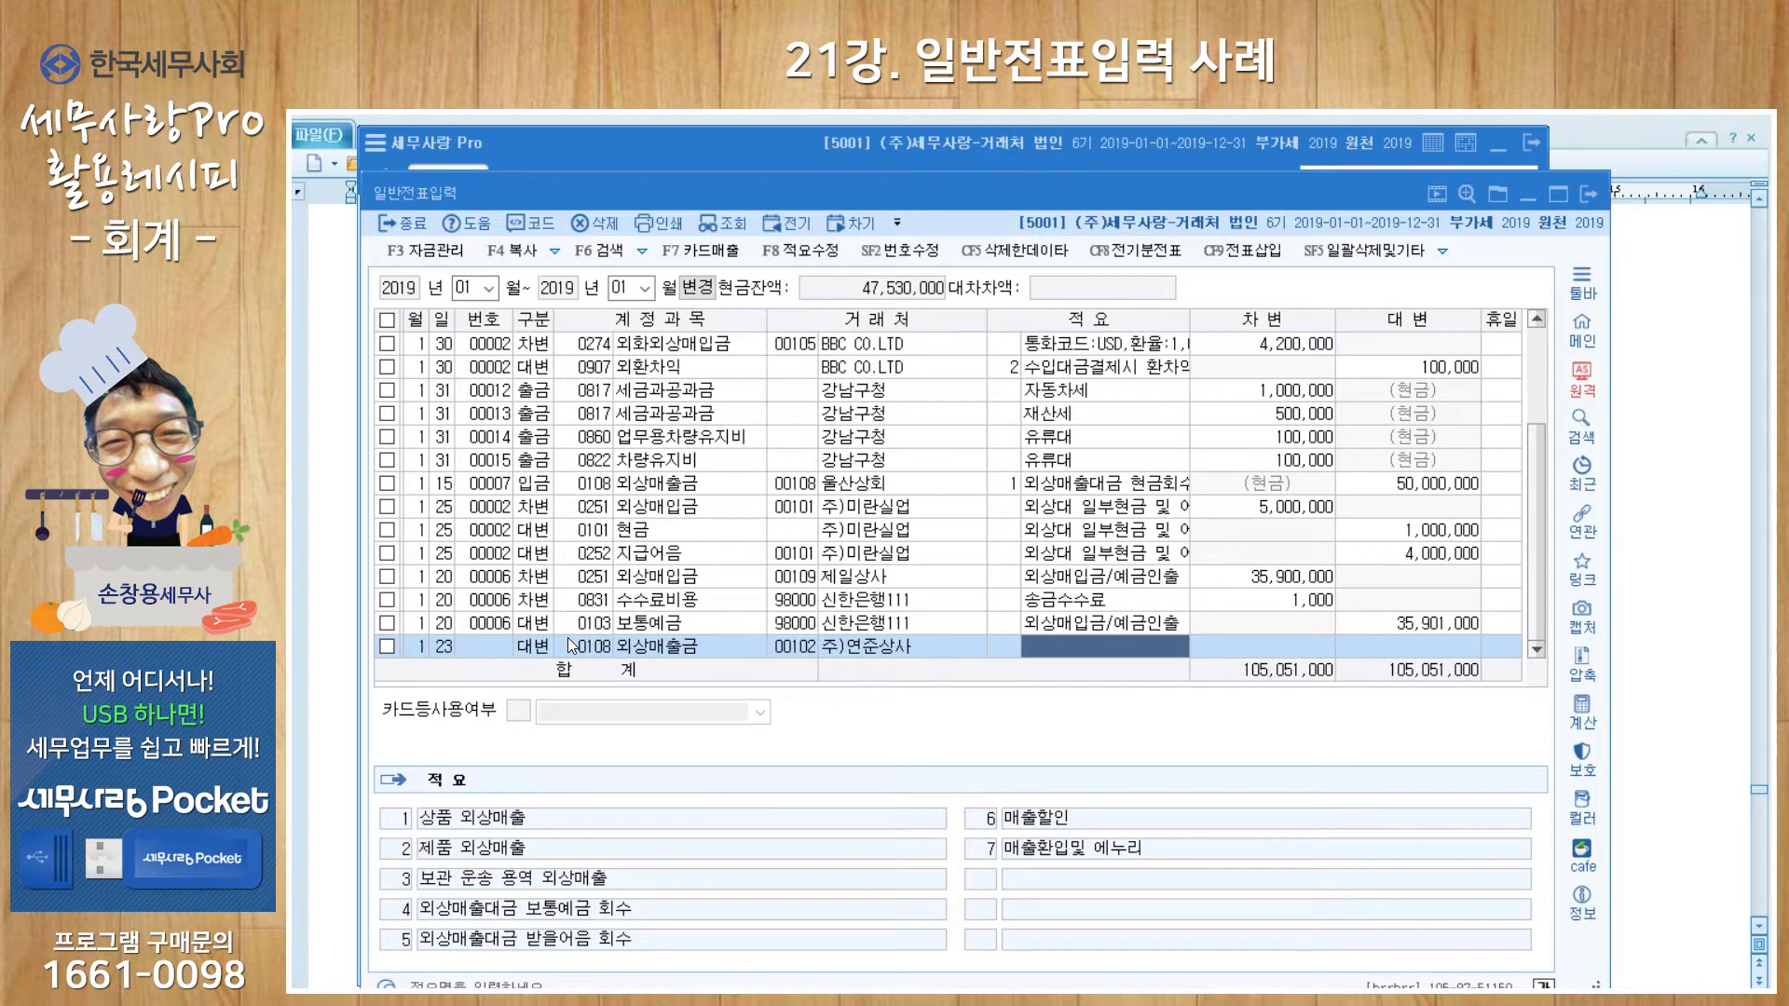
{"action": "type", "text": "외상"}
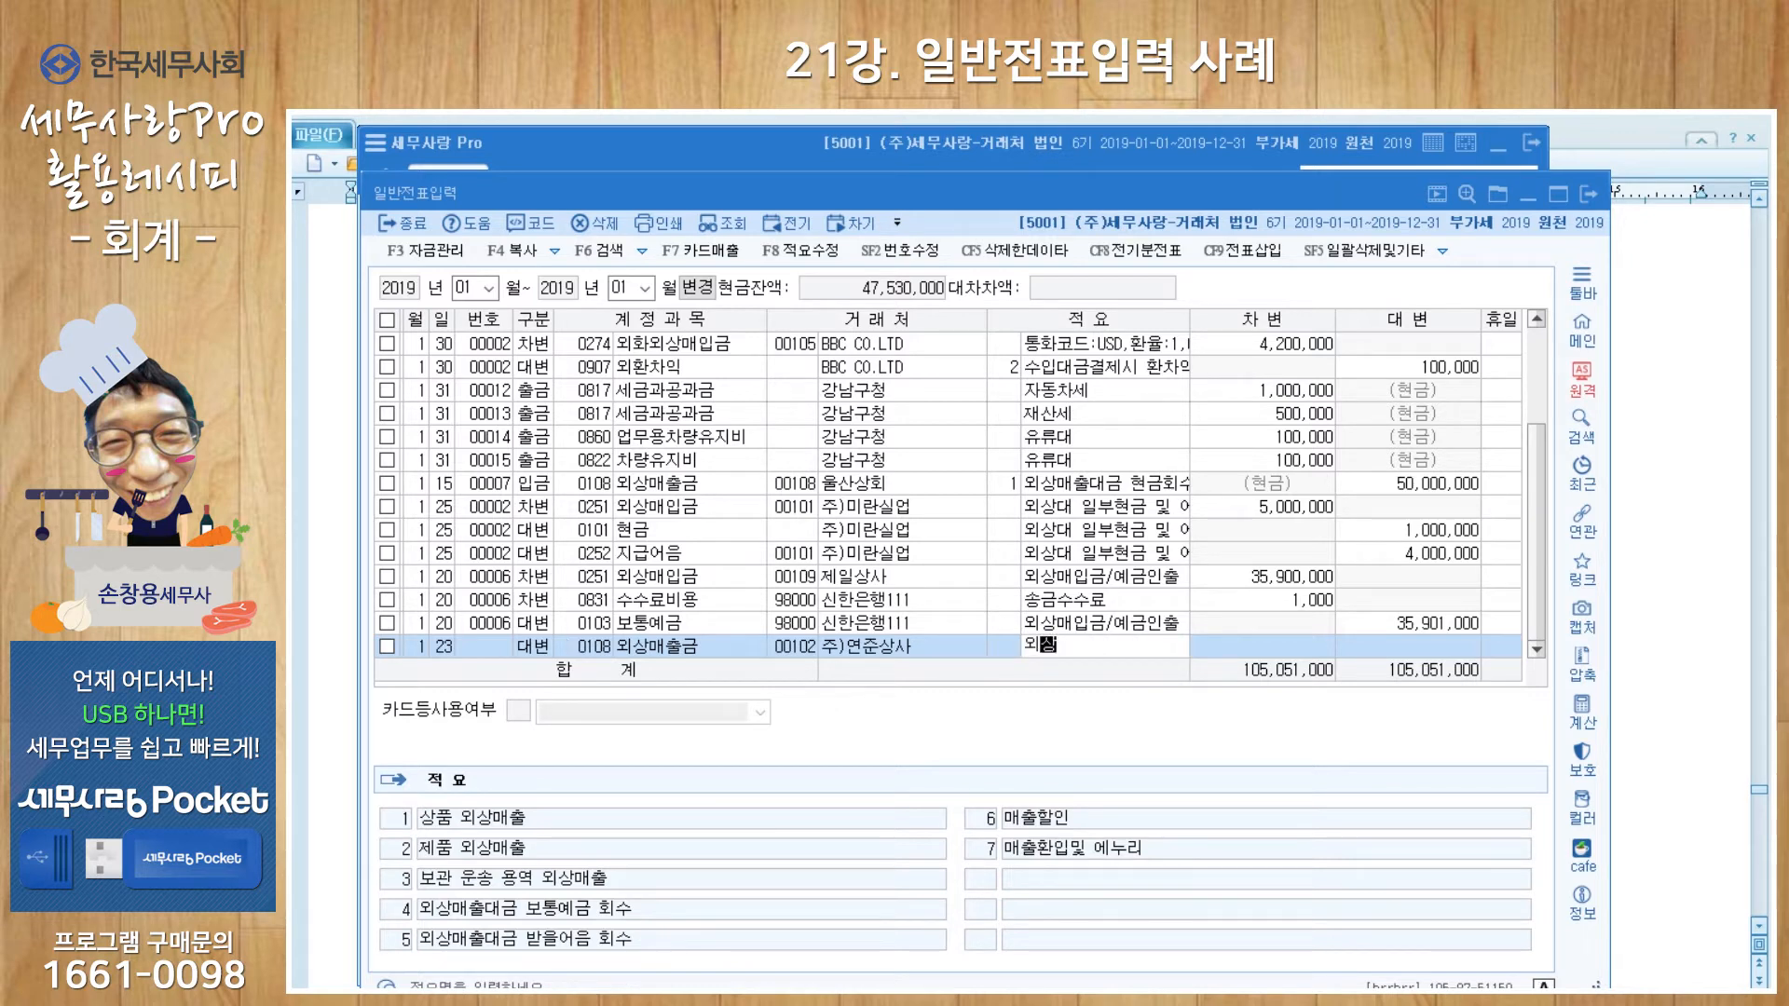
{"action": "type", "text": "매출금/예금입금"}
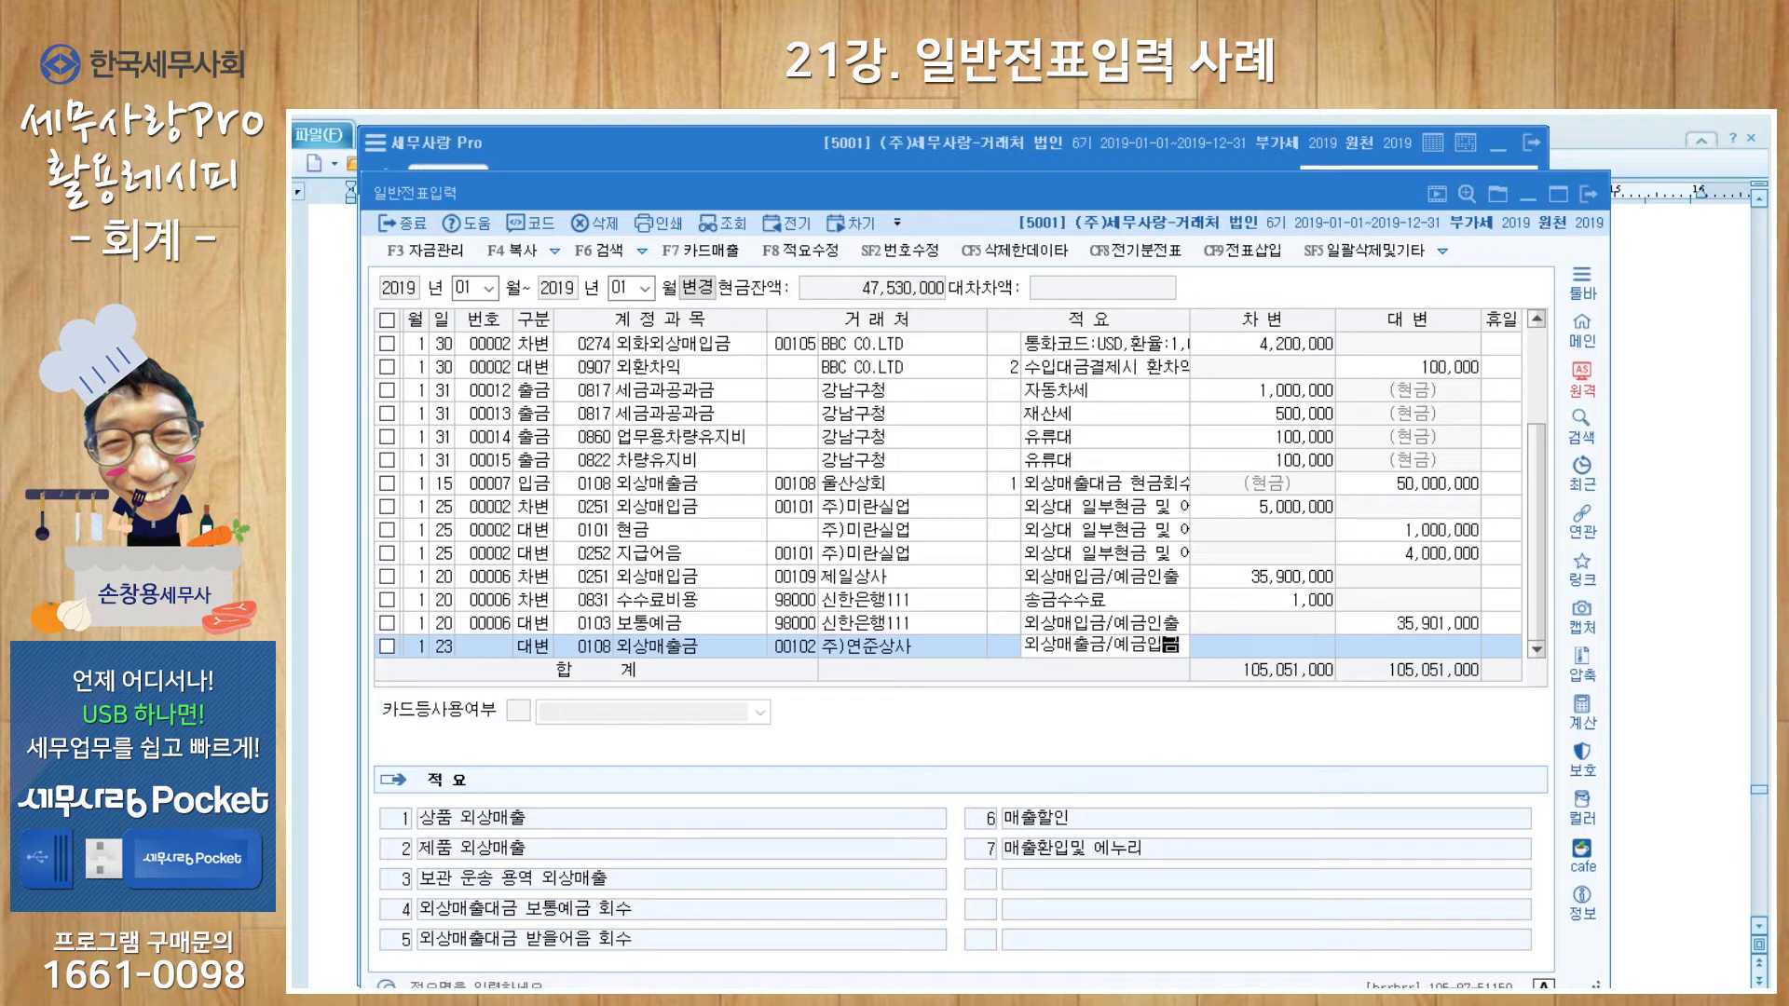
{"action": "key", "text": "Return"}
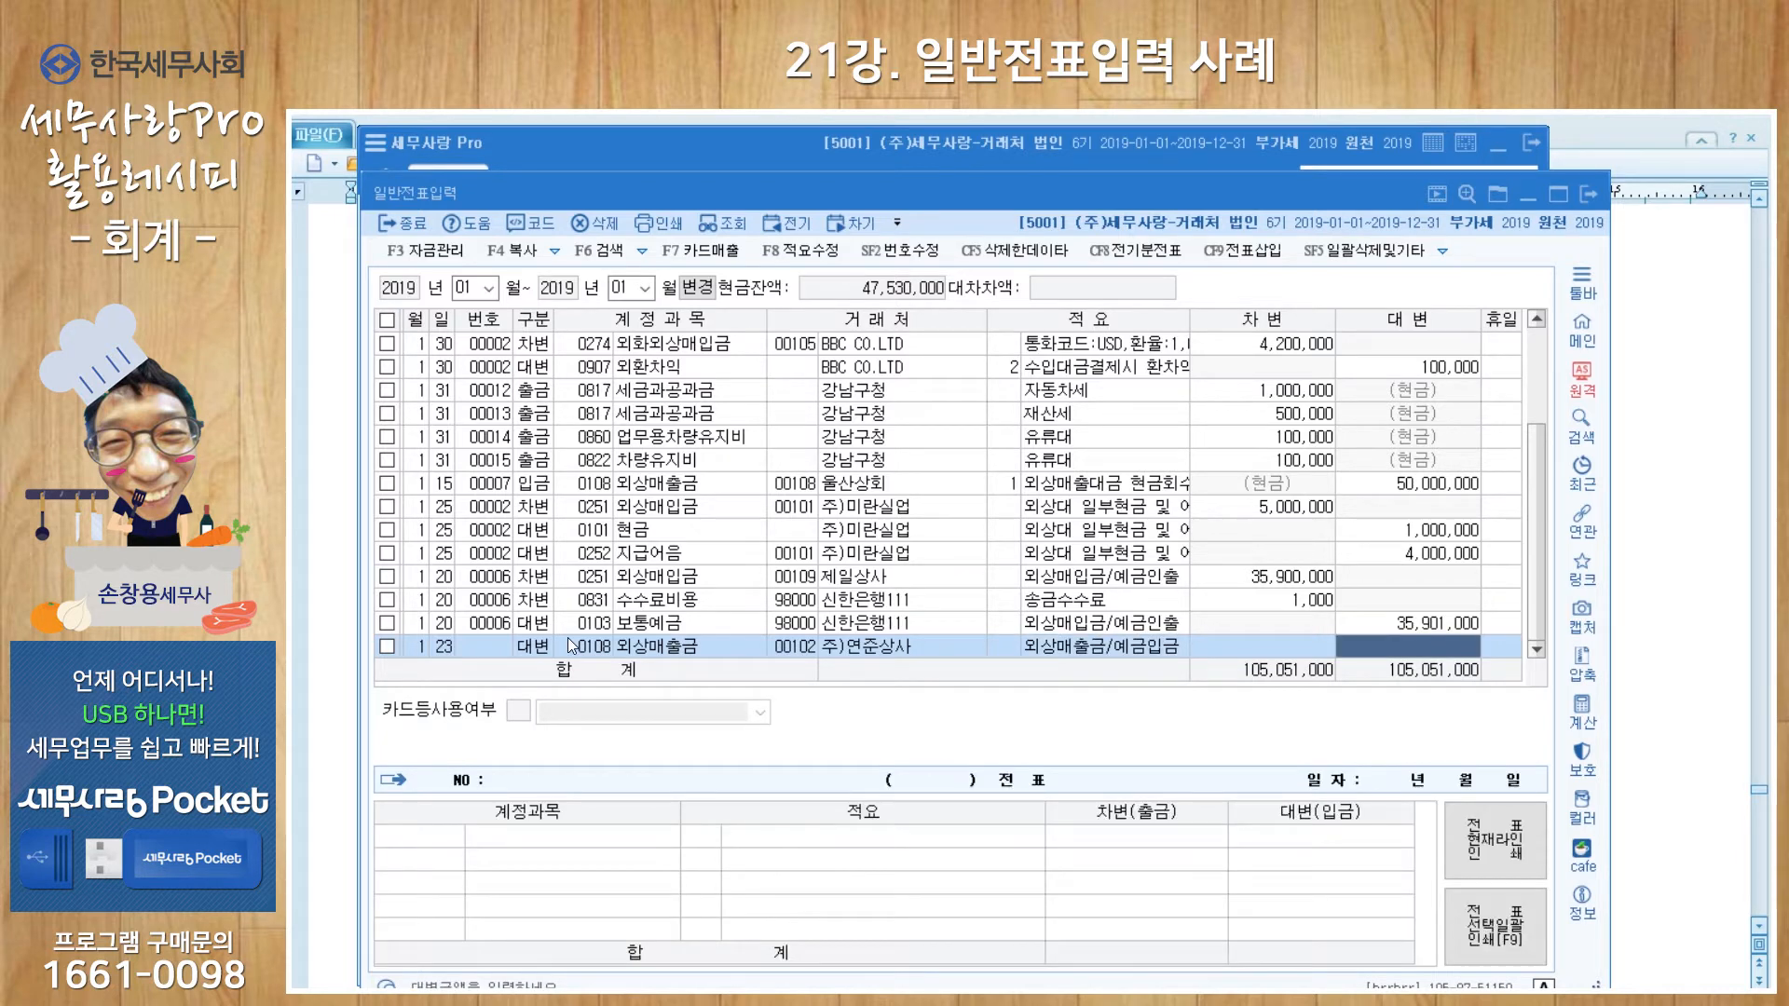
{"action": "type", "text": "10025000"}
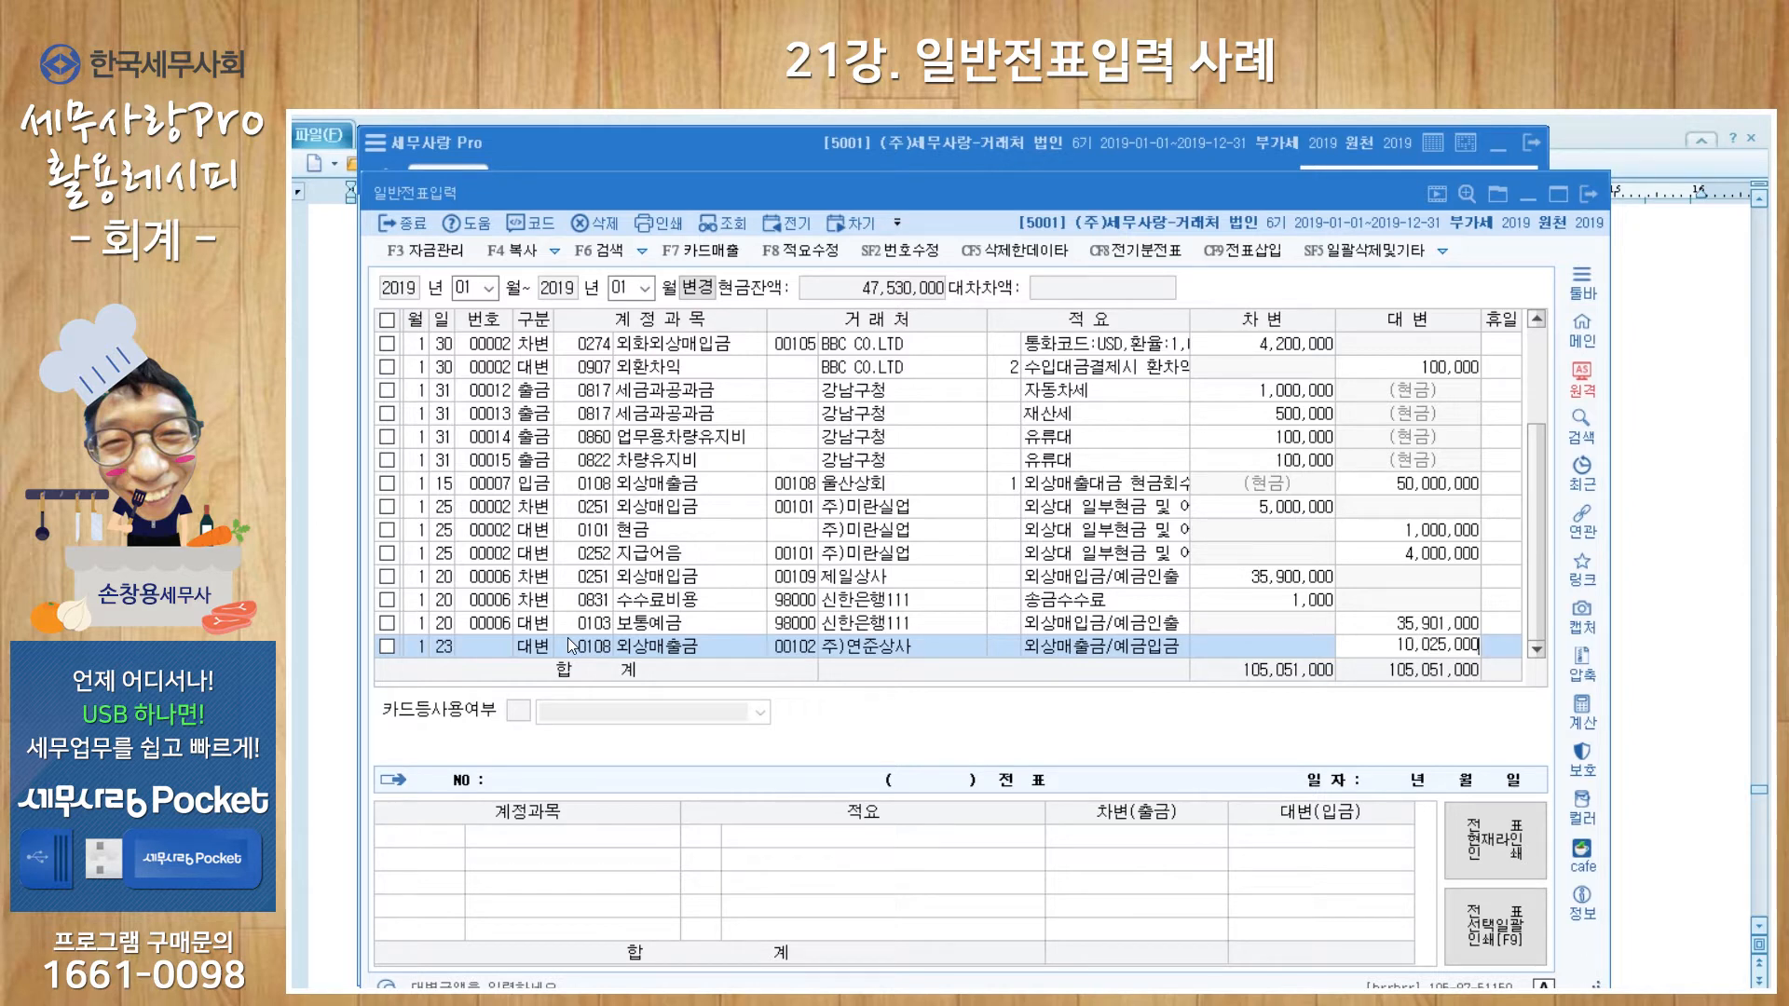
{"action": "key", "text": "Return"}
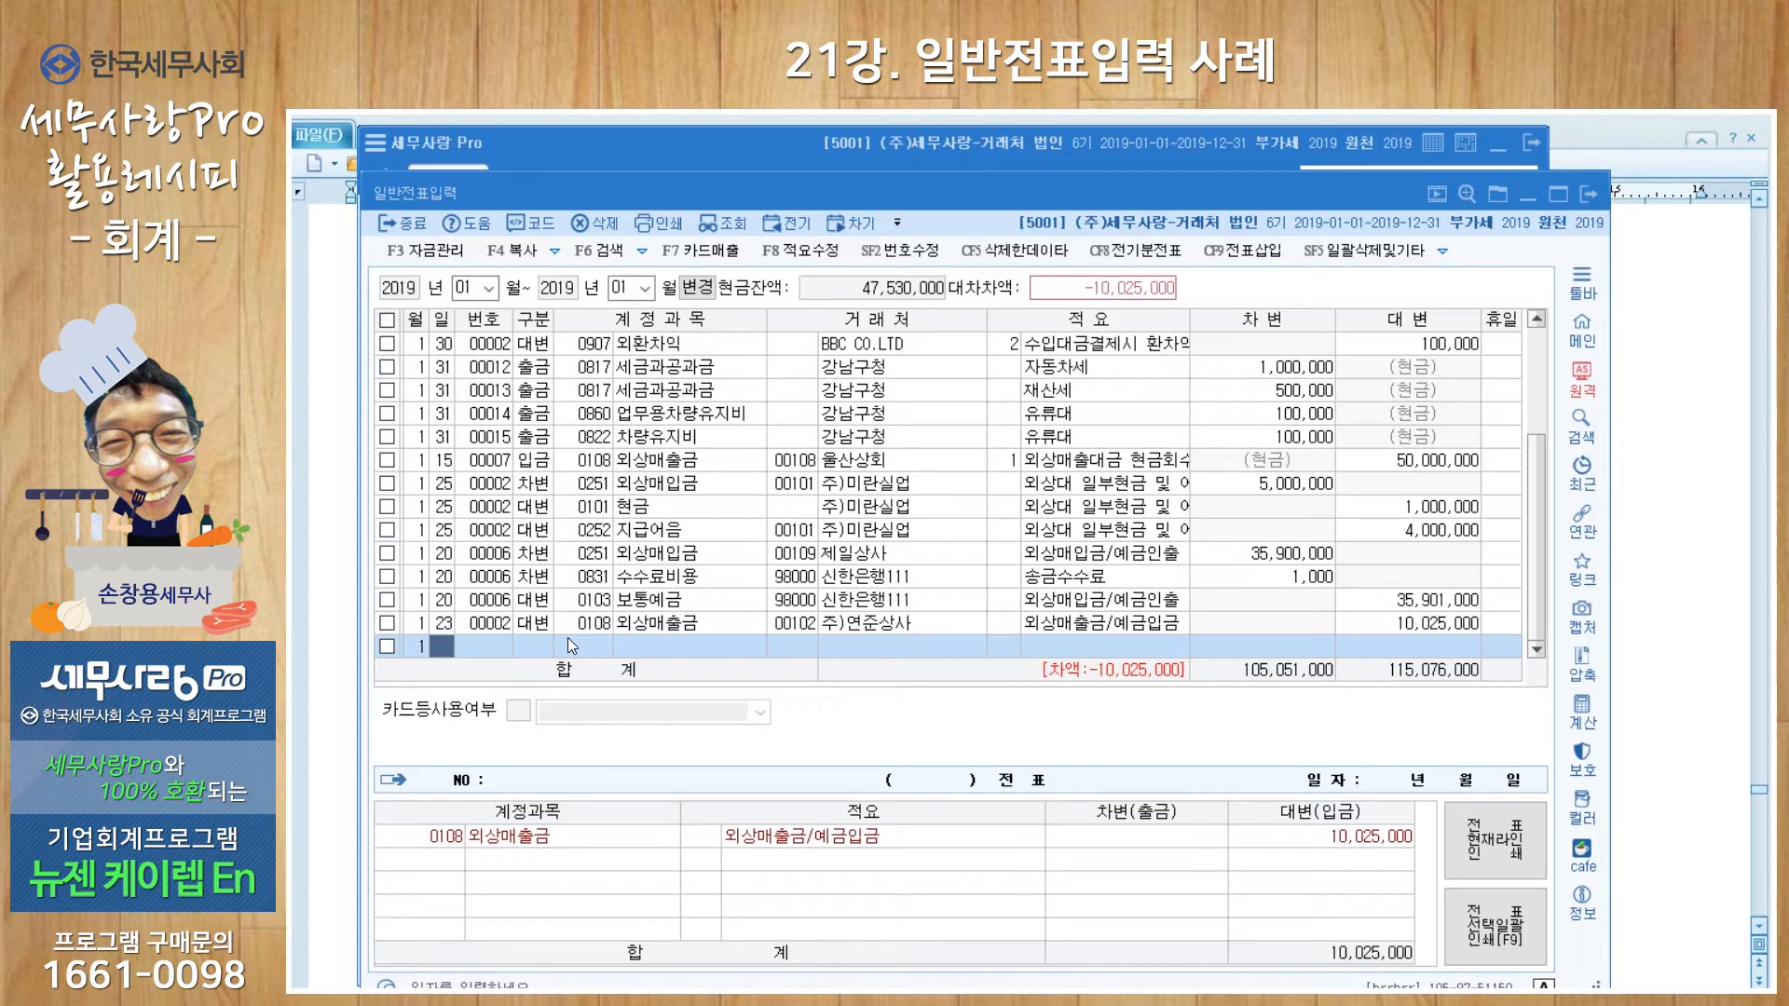
Step: Debit 10,000,000 to 0103 보통예금 on day 23 for 신한은행111, keeping the previous memo
{"action": "type", "text": "23"}
{"action": "key", "text": "Return"}
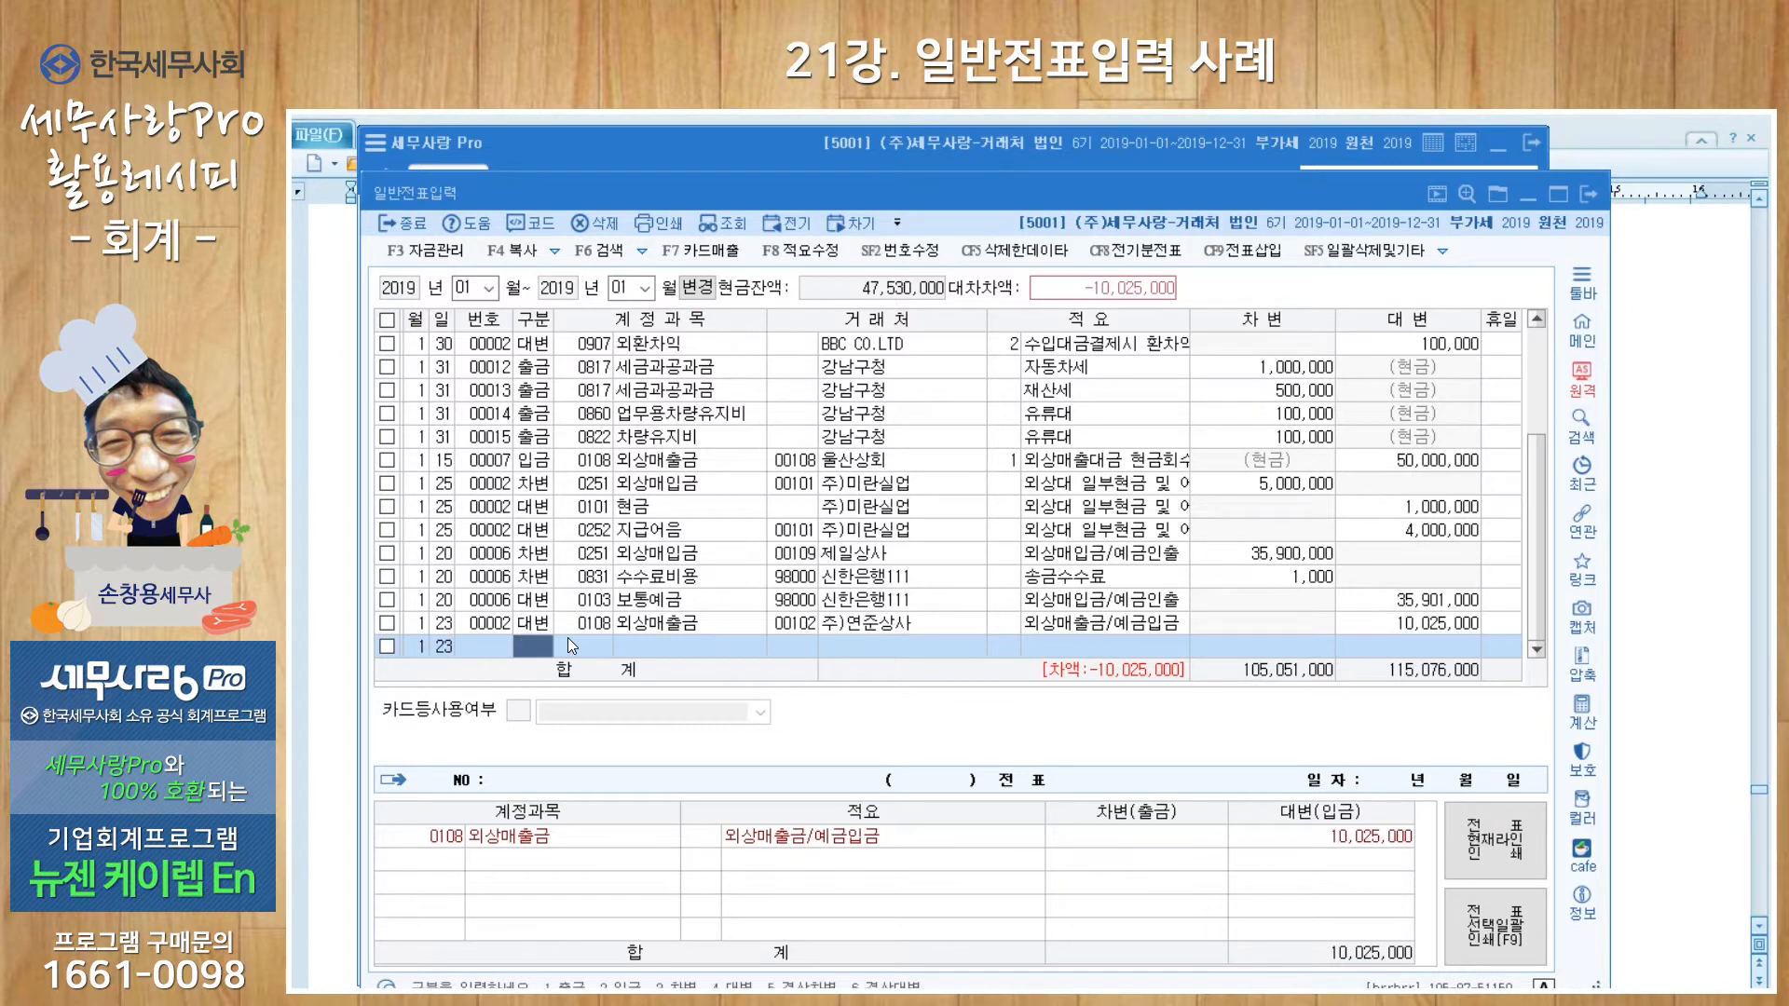
{"action": "type", "text": "3"}
{"action": "key", "text": "Return"}
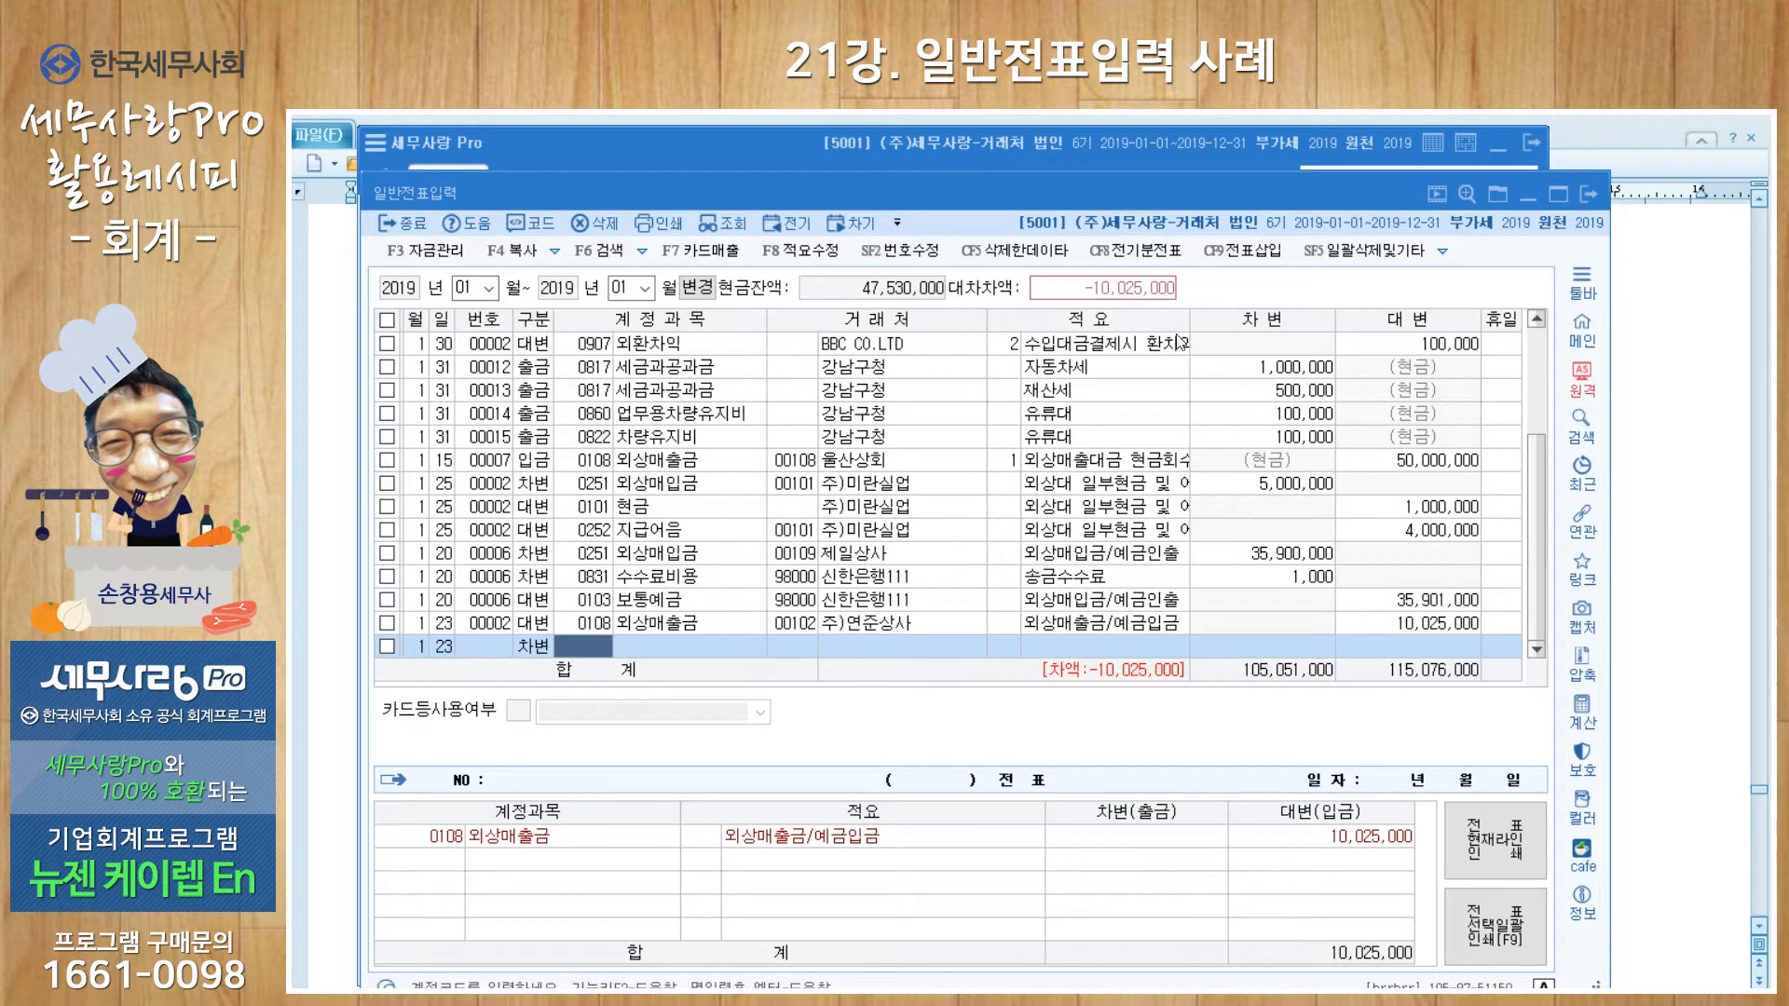
{"action": "type", "text": "103"}
{"action": "key", "text": "Return"}
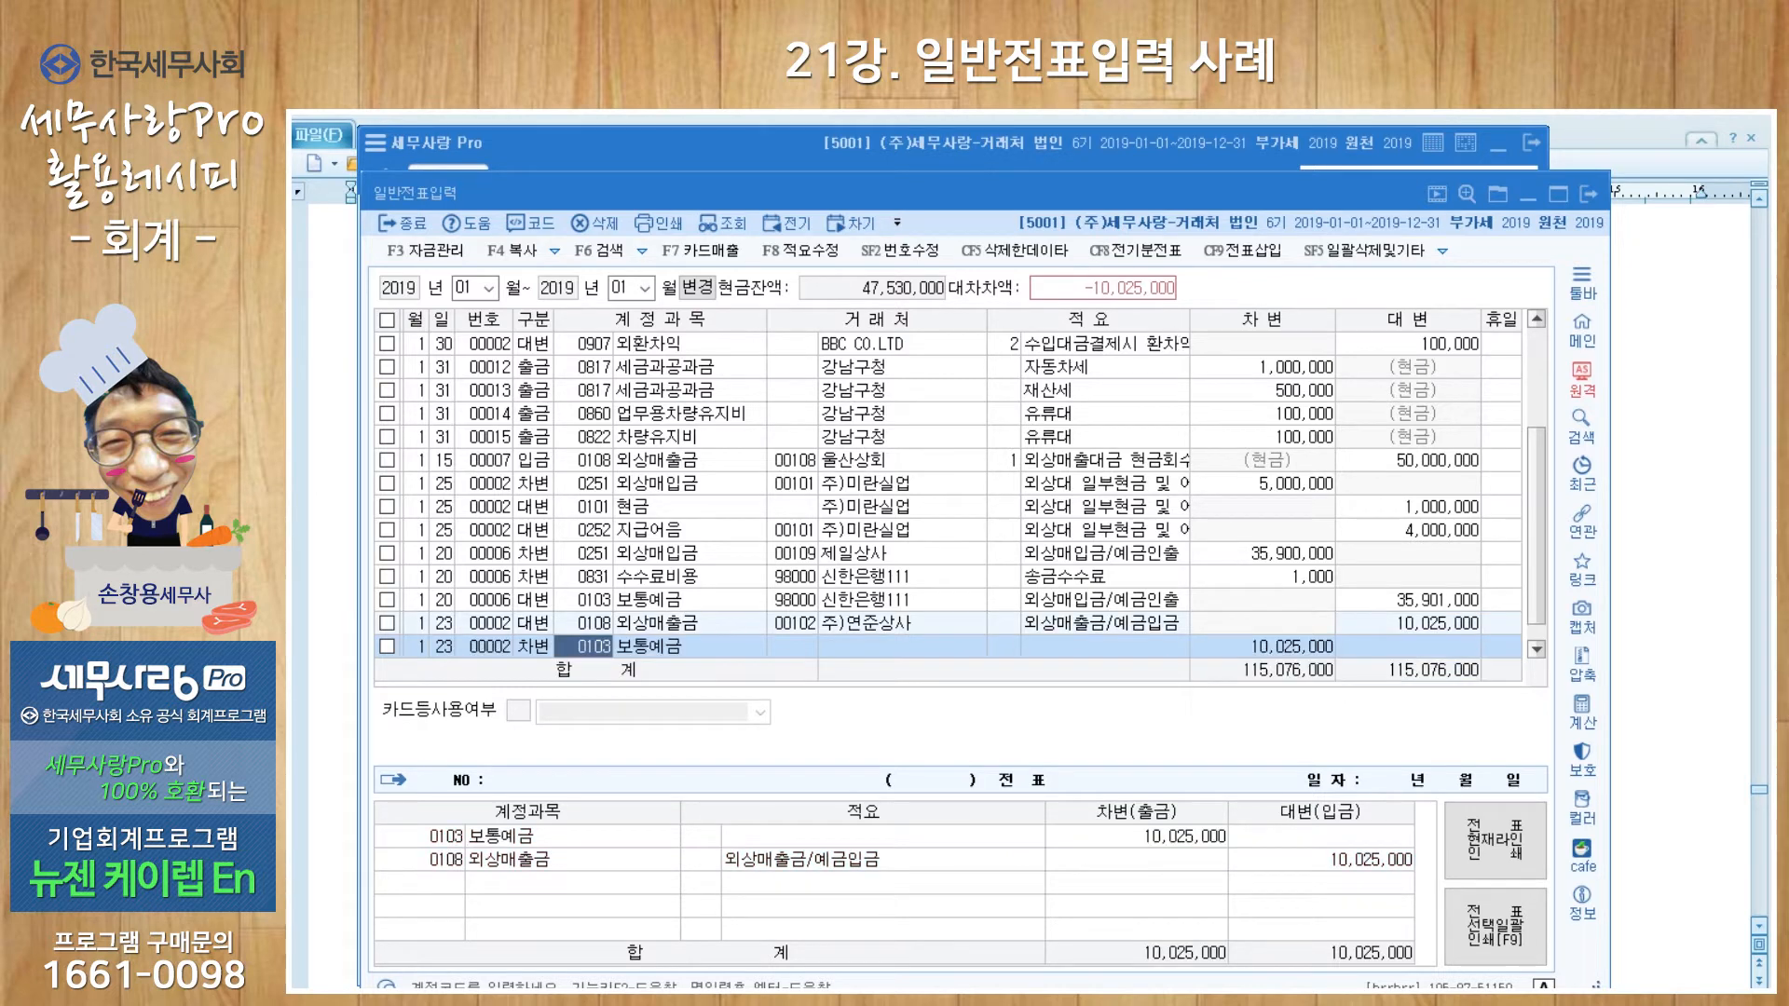
{"action": "key", "text": "Return"}
{"action": "type", "text": "신한"}
{"action": "key", "text": "Return"}
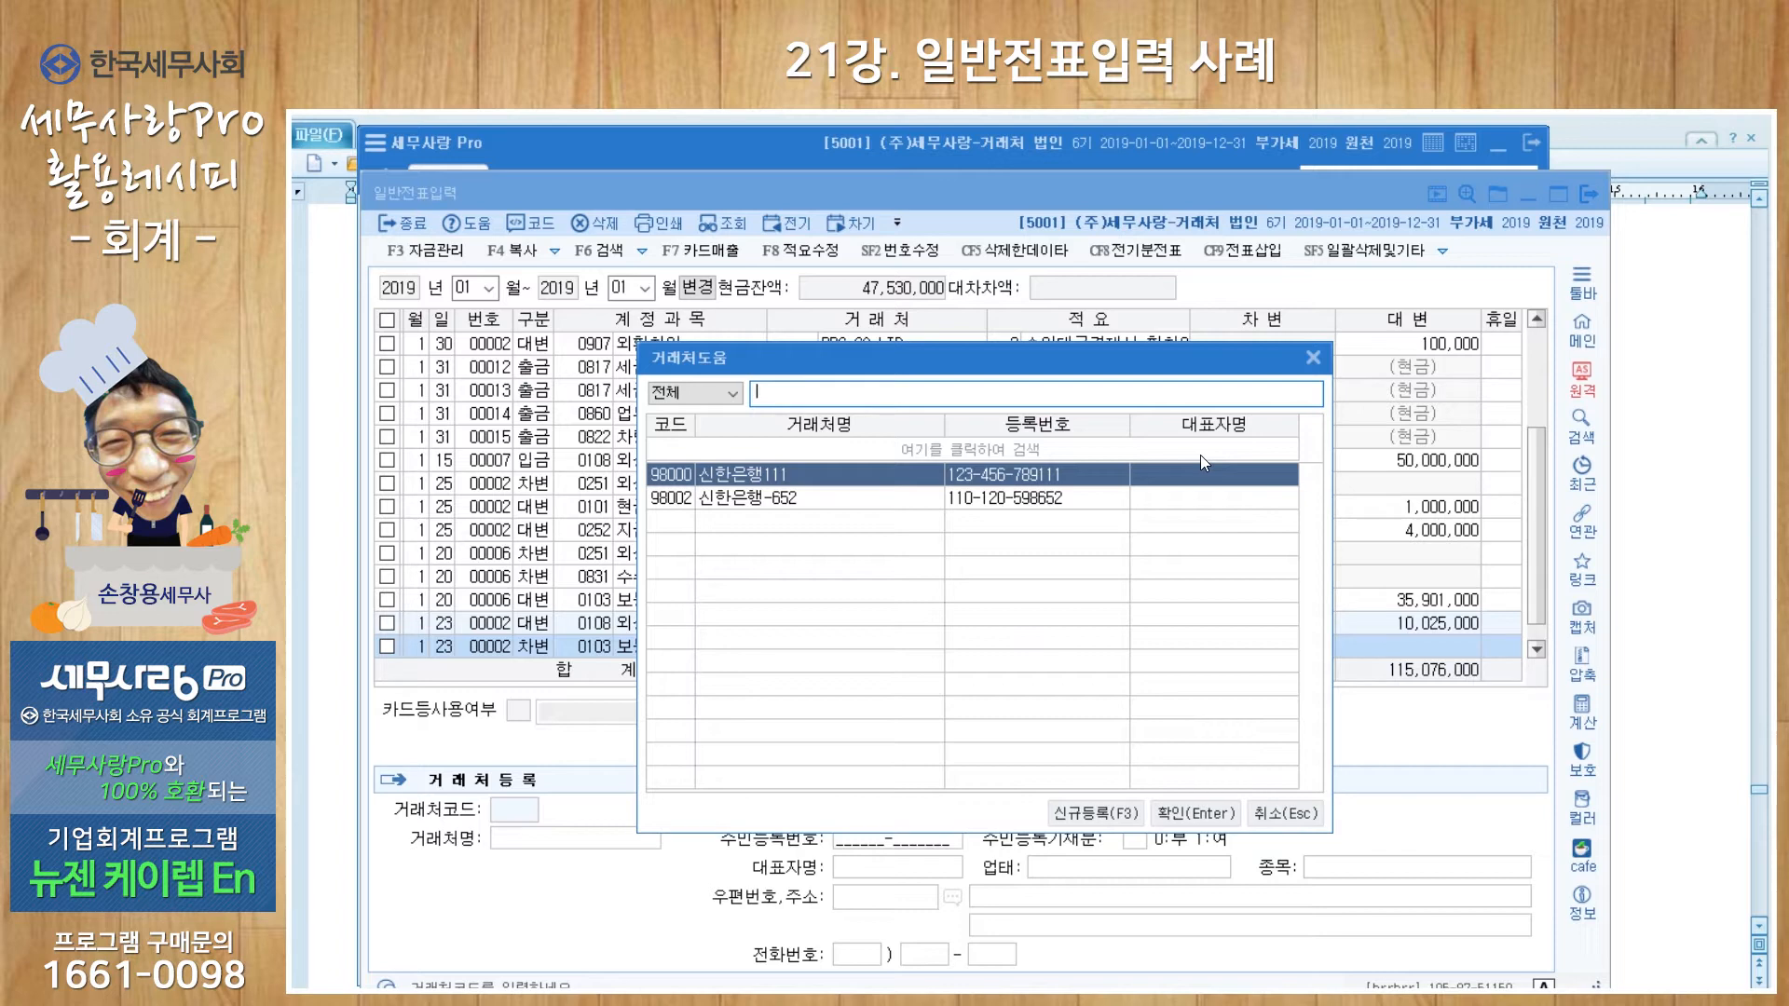
{"action": "key", "text": "Return"}
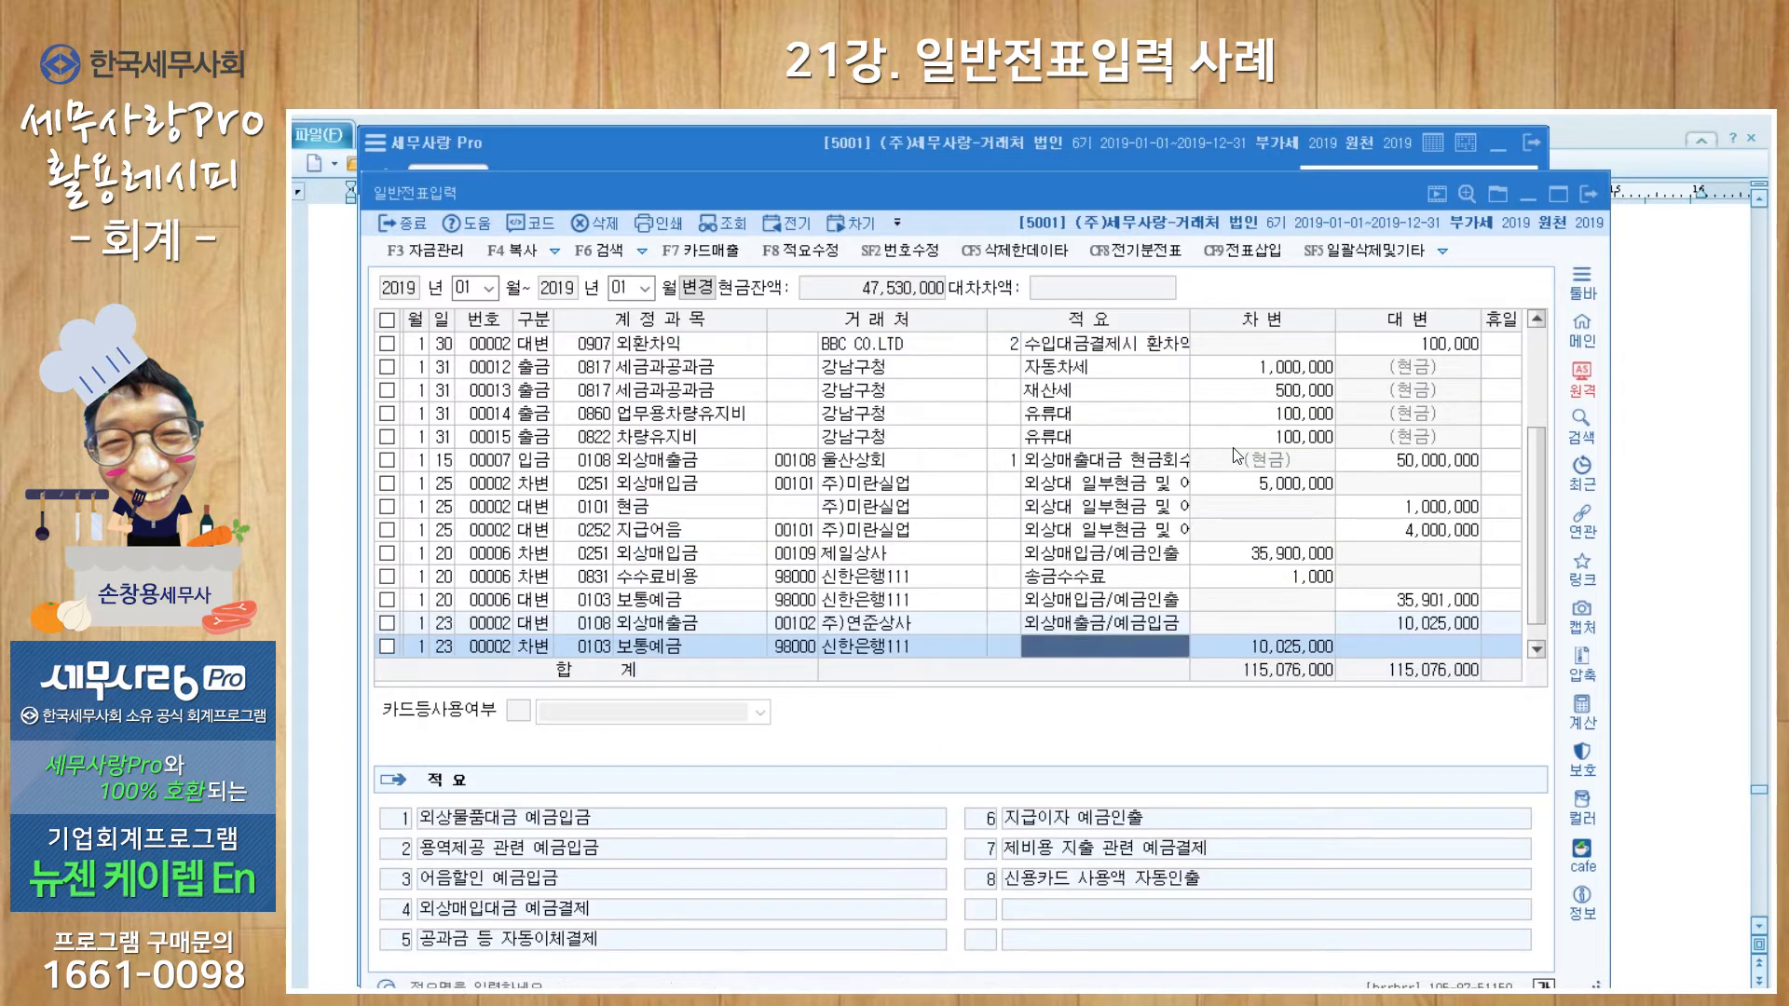
{"action": "key", "text": "Return"}
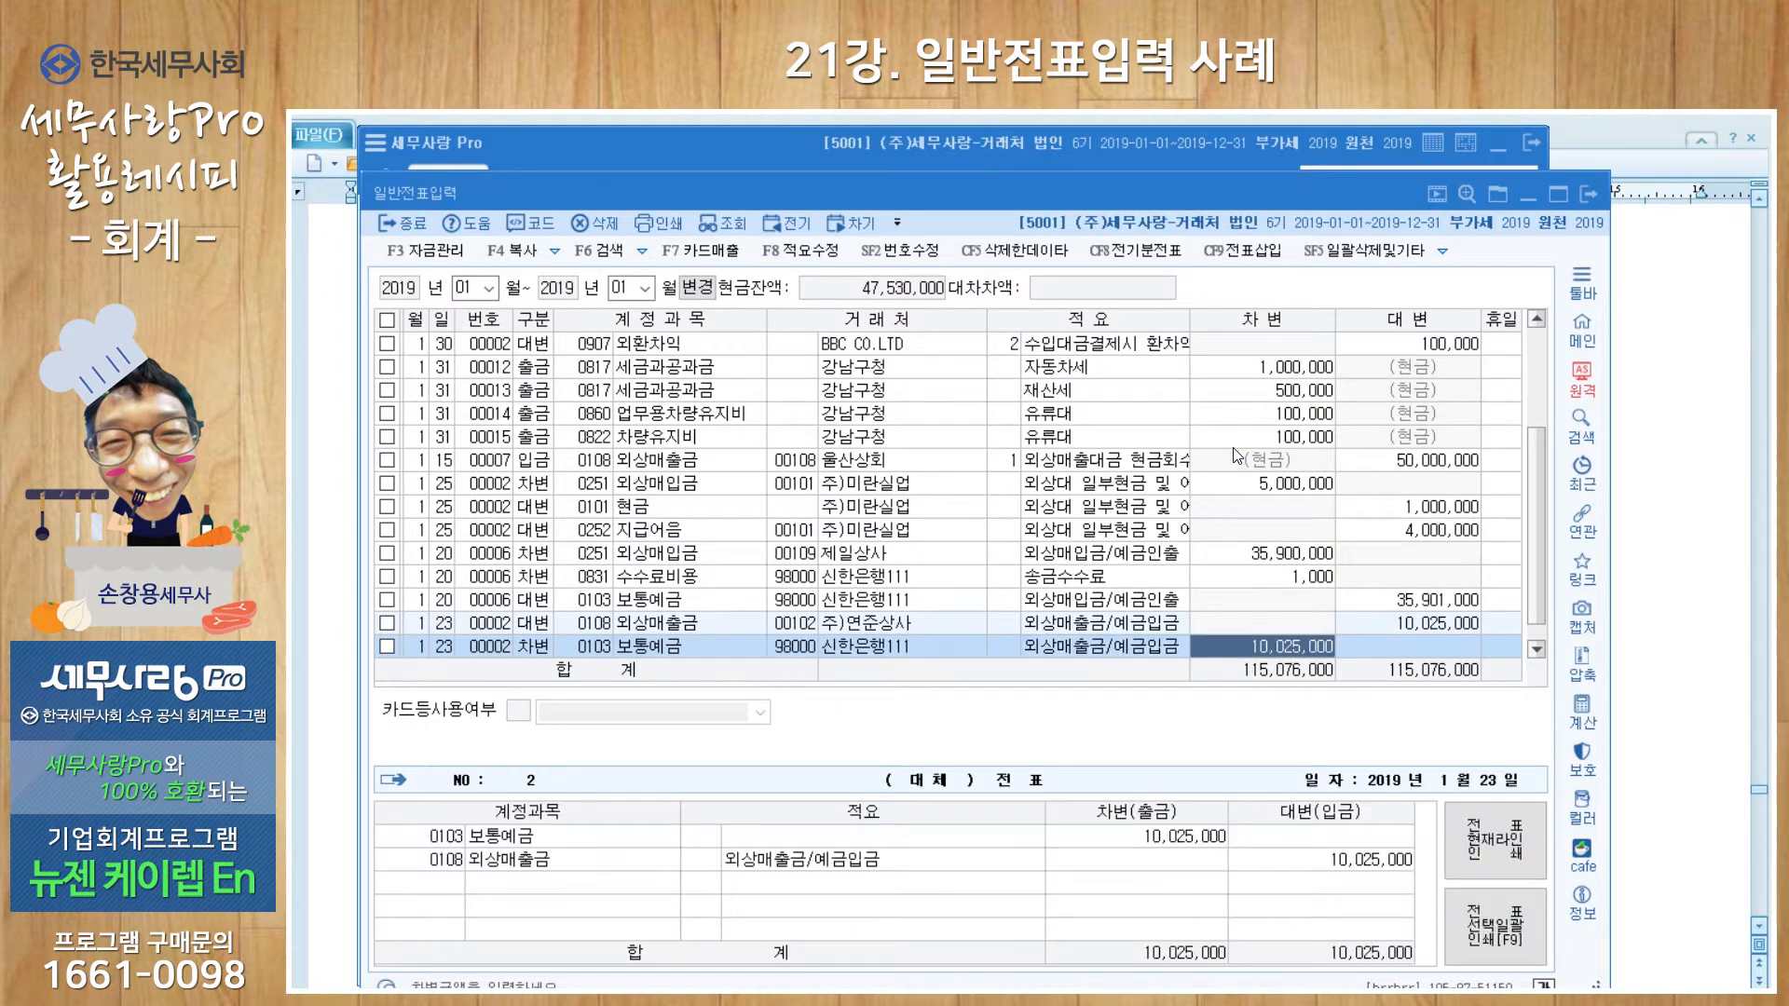
{"action": "type", "text": "10000000"}
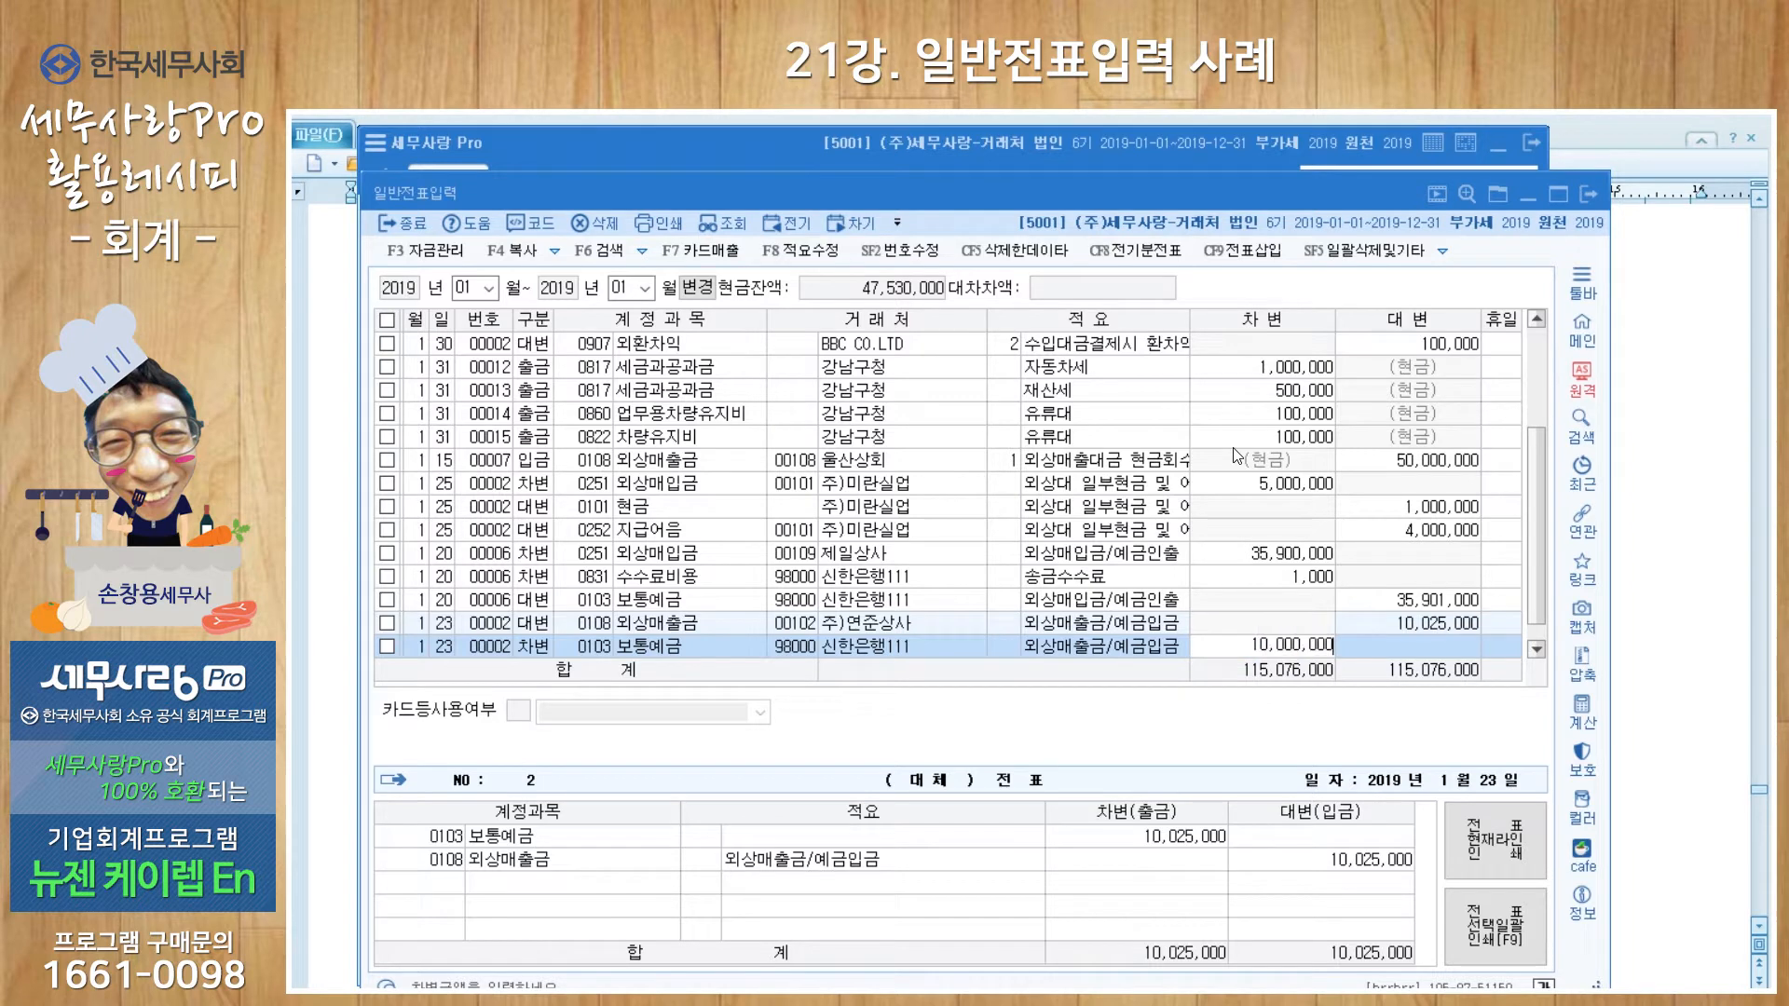
{"action": "key", "text": "Return"}
Step: Add a 25,000 debit to 0831 수수료비용 for 신한은행111 with memo 추심수수료
{"action": "type", "text": "23"}
{"action": "key", "text": "Return"}
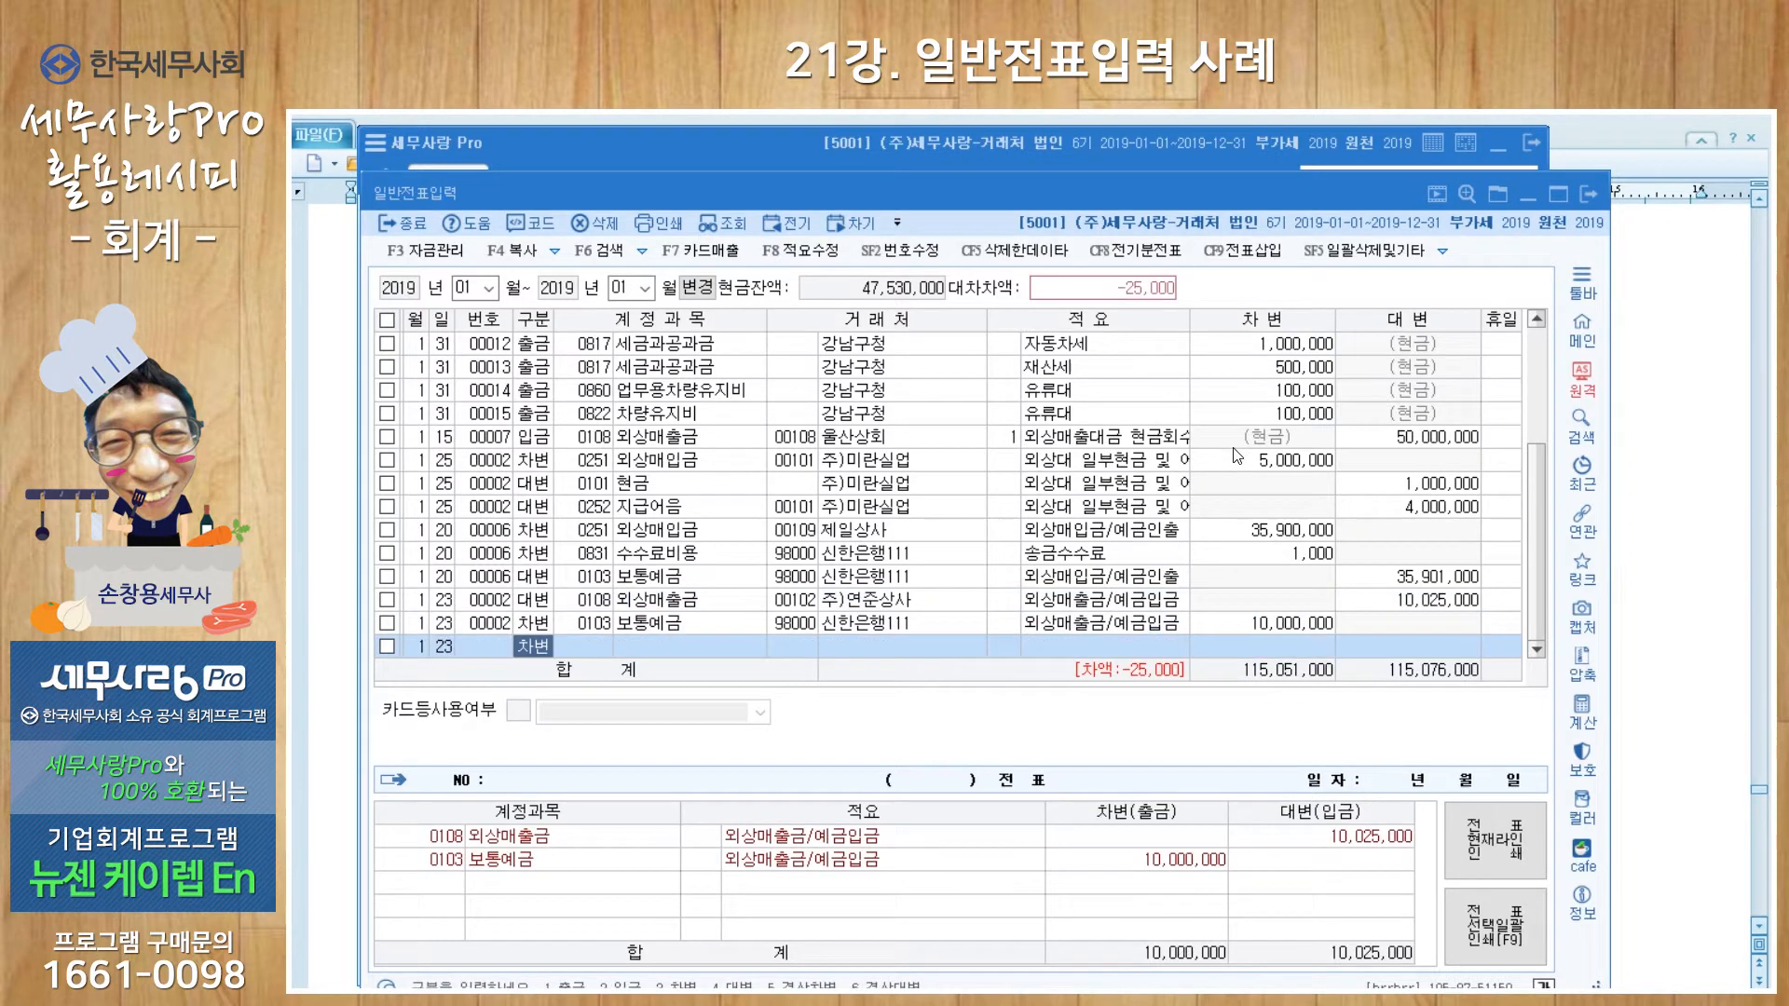
{"action": "type", "text": "3"}
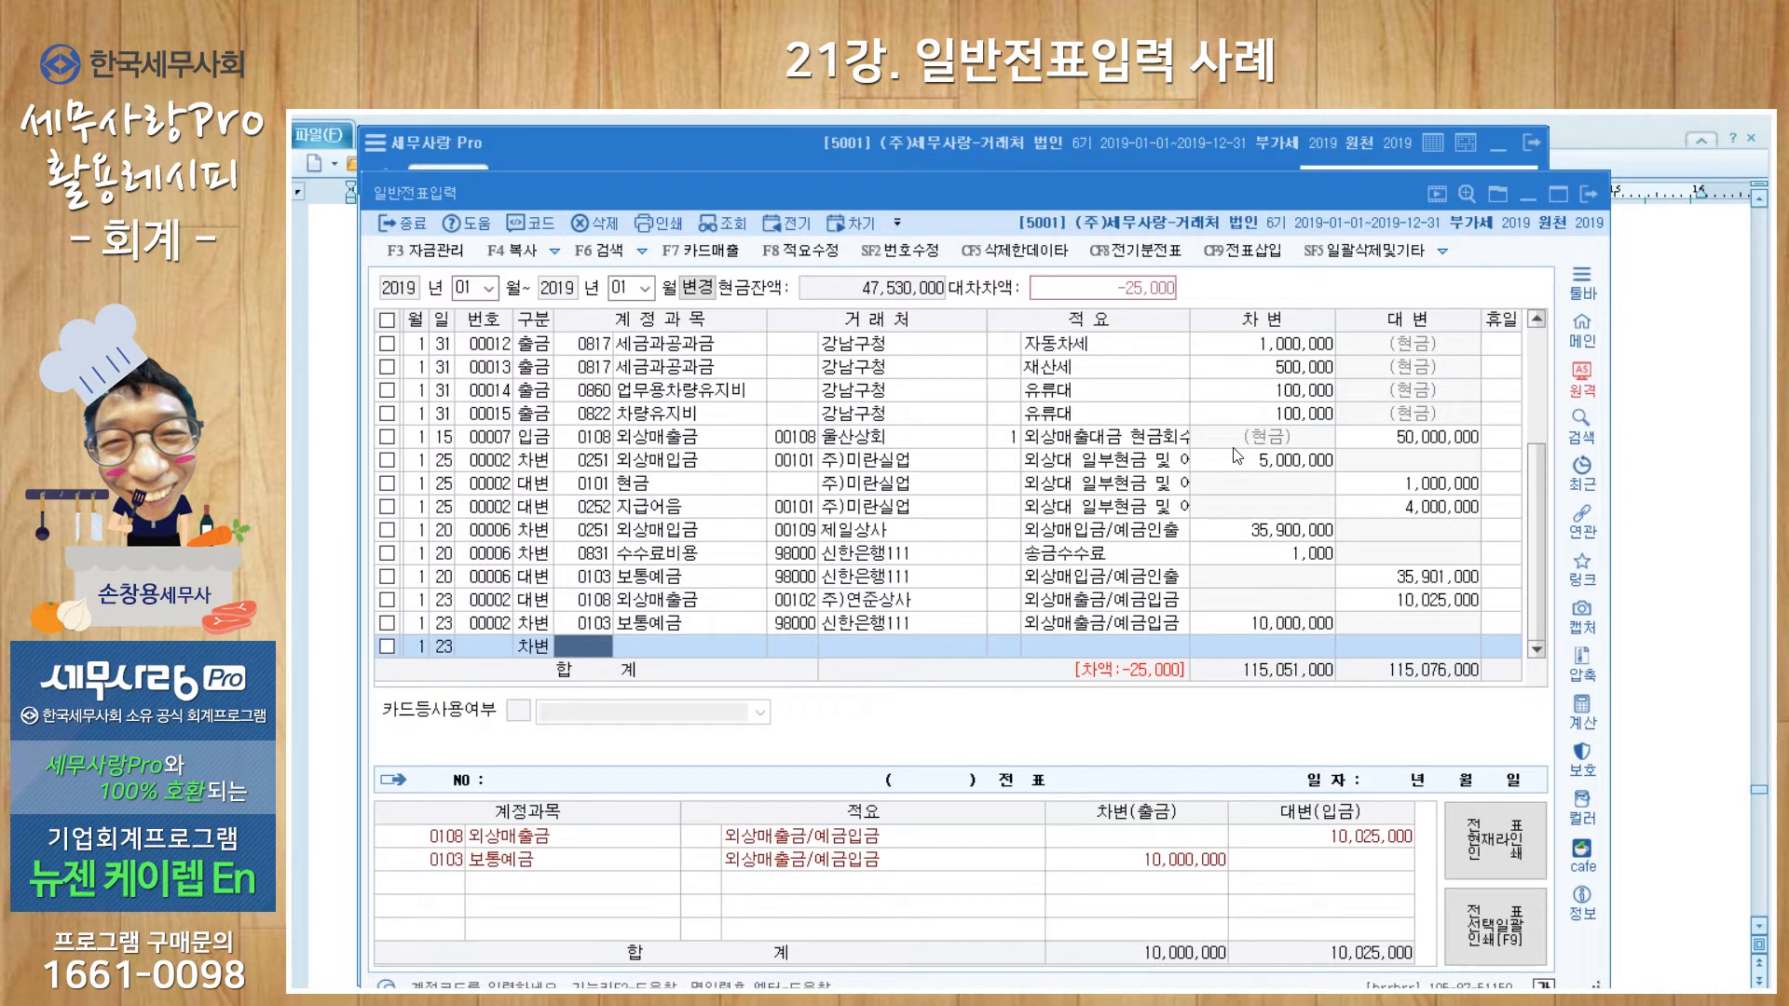
{"action": "type", "text": "831"}
{"action": "key", "text": "Return"}
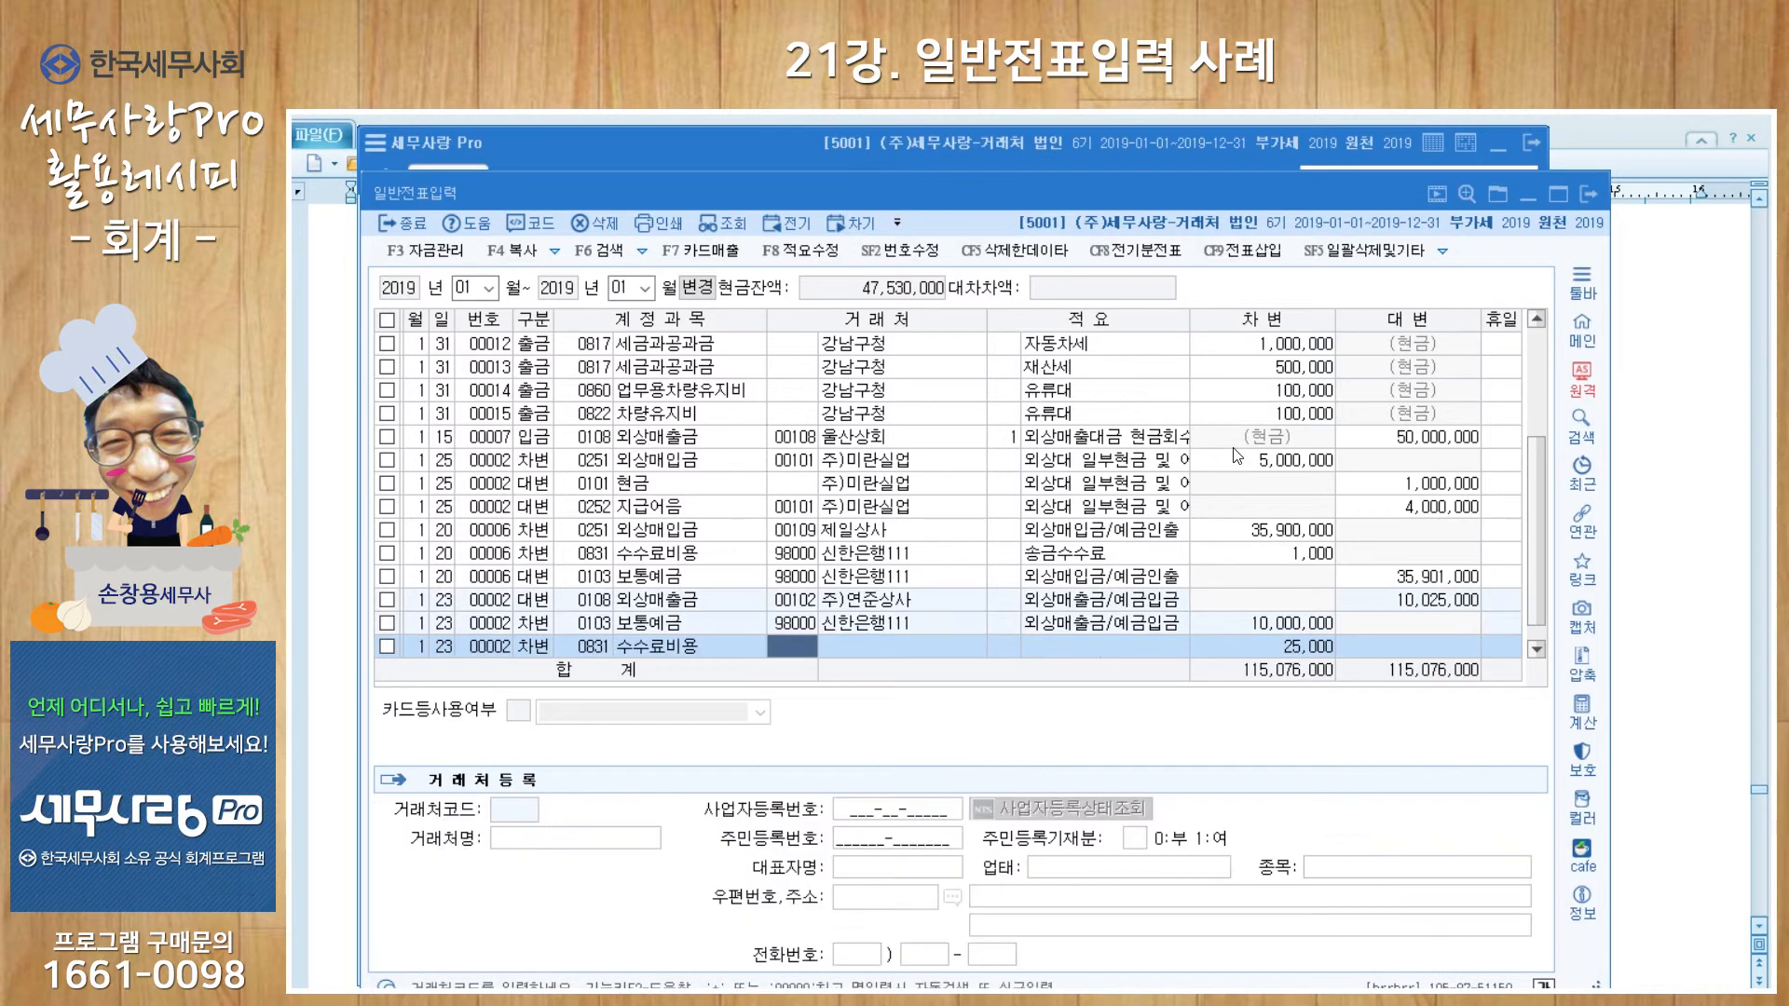
{"action": "key", "text": "Return"}
{"action": "key", "text": "Return"}
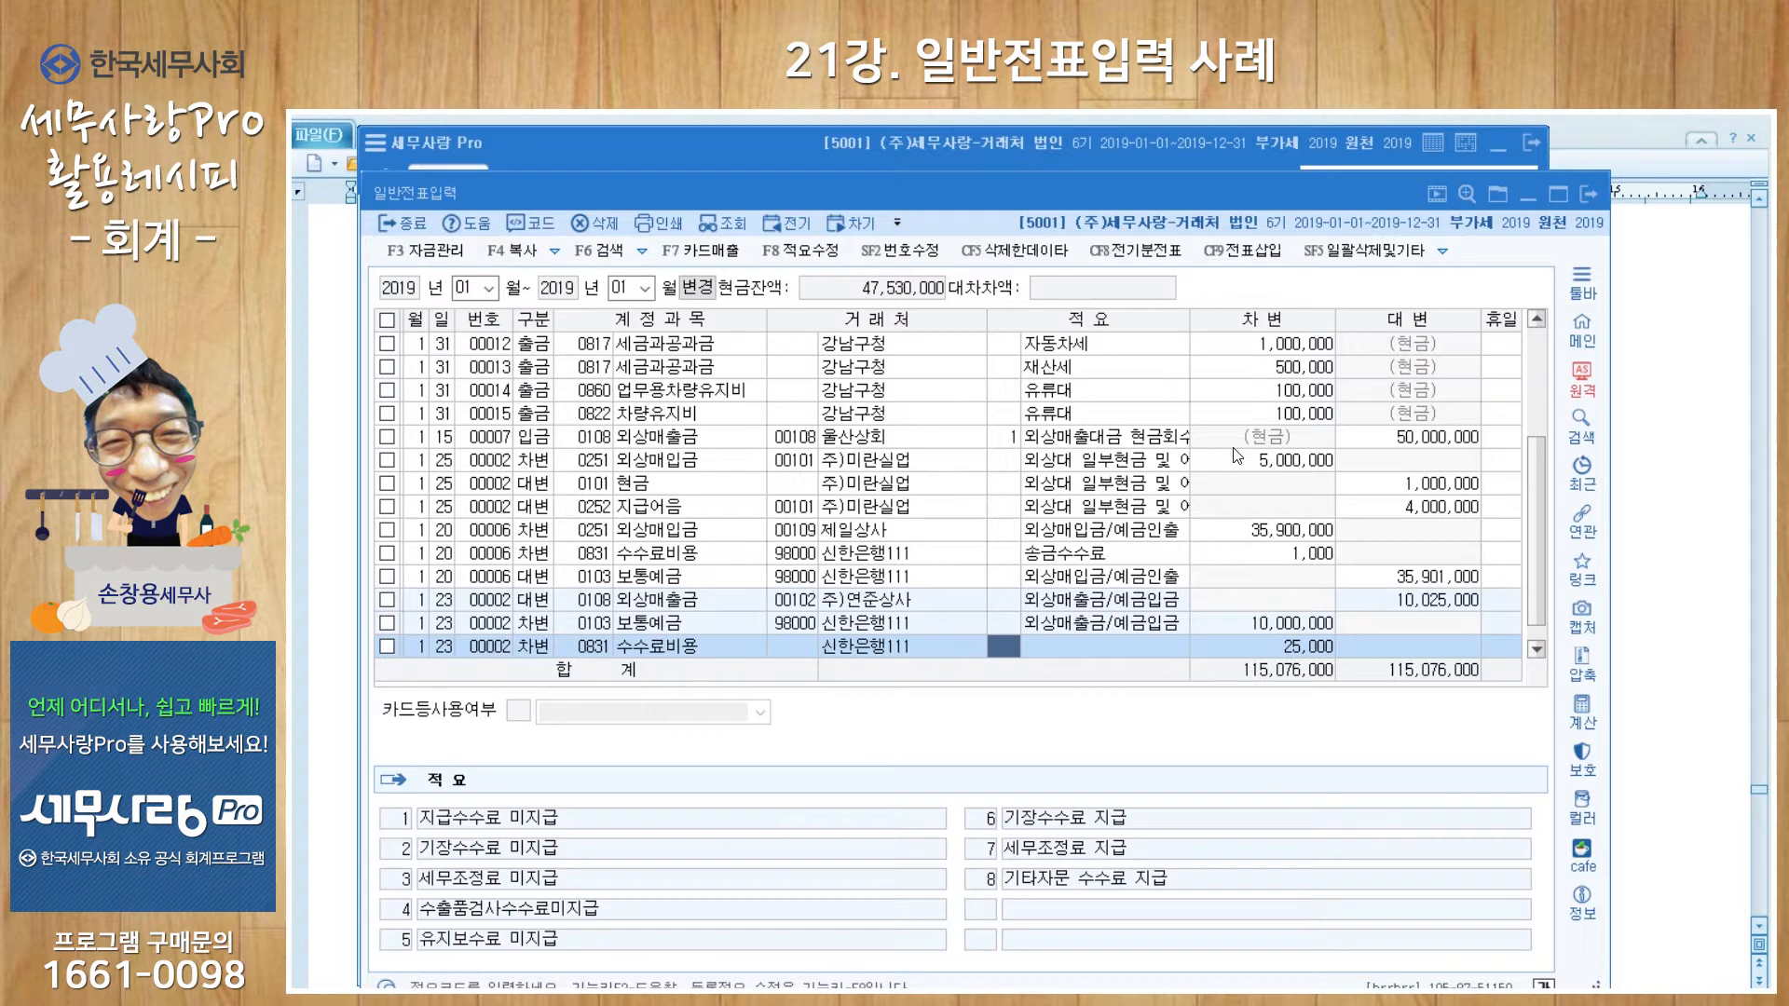
{"action": "key", "text": "Return"}
{"action": "type", "text": "추"}
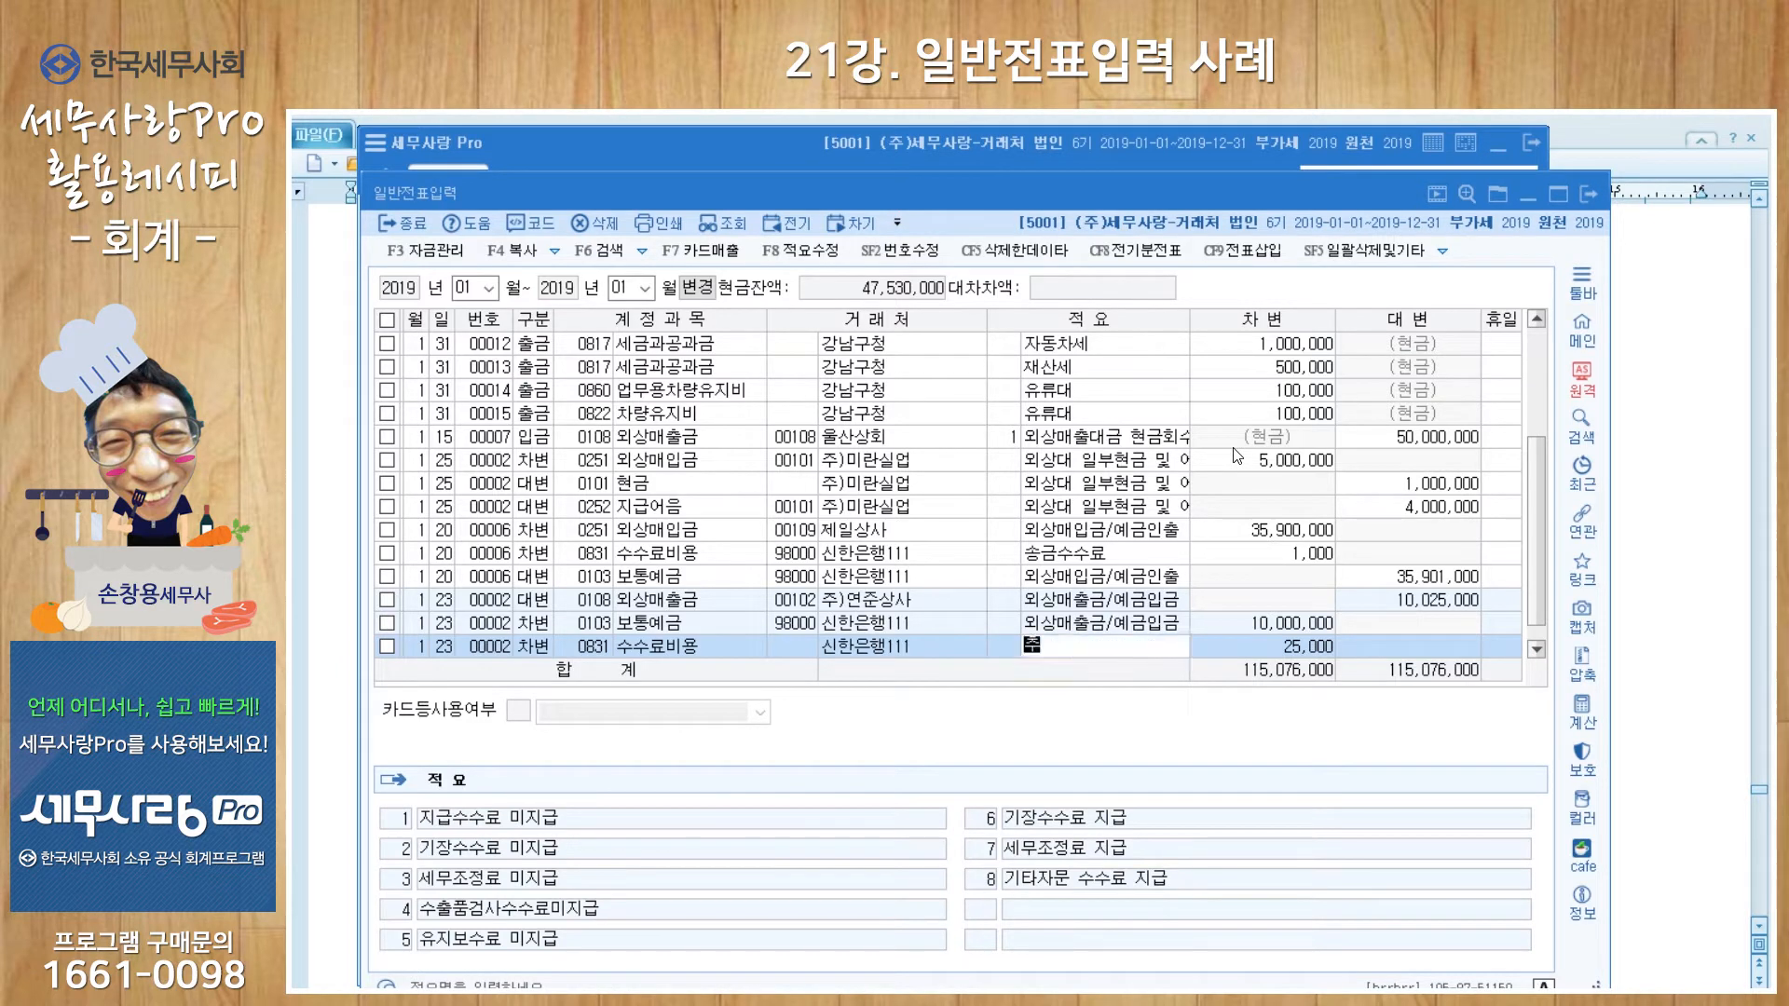
{"action": "type", "text": "심수수료"}
{"action": "key", "text": "Return"}
{"action": "key", "text": "Return"}
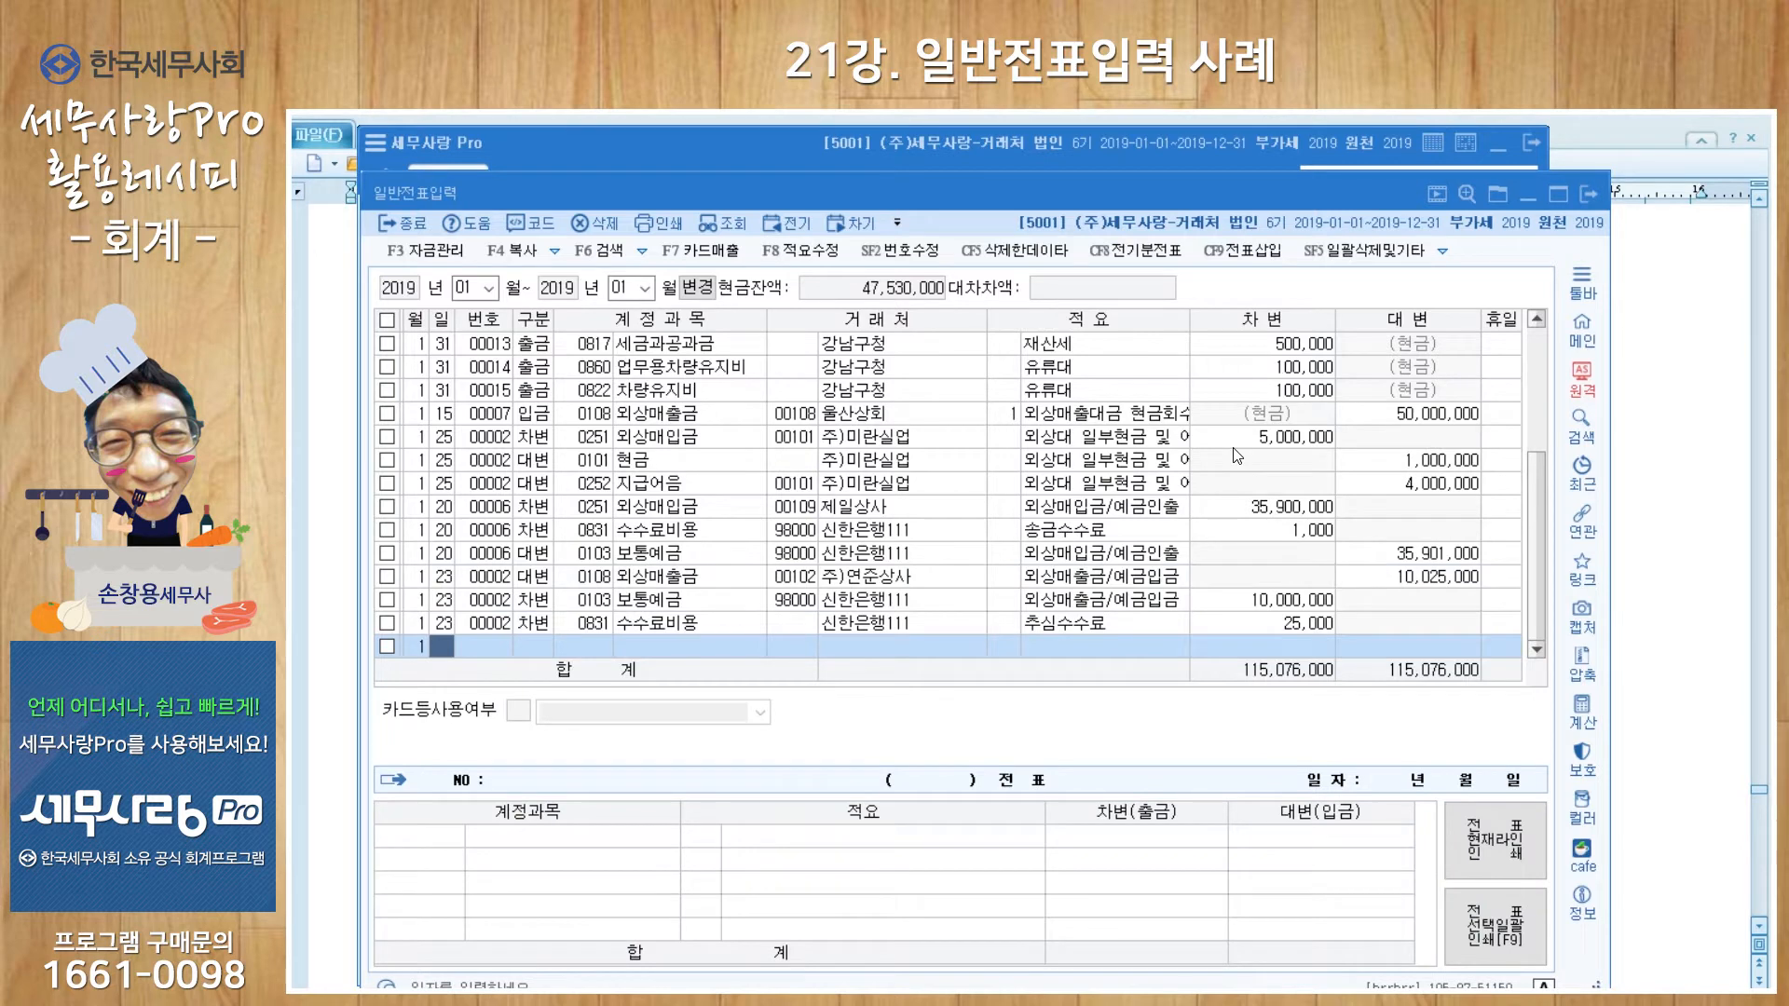
{"action": "left_click", "coordinate": [652, 601]}
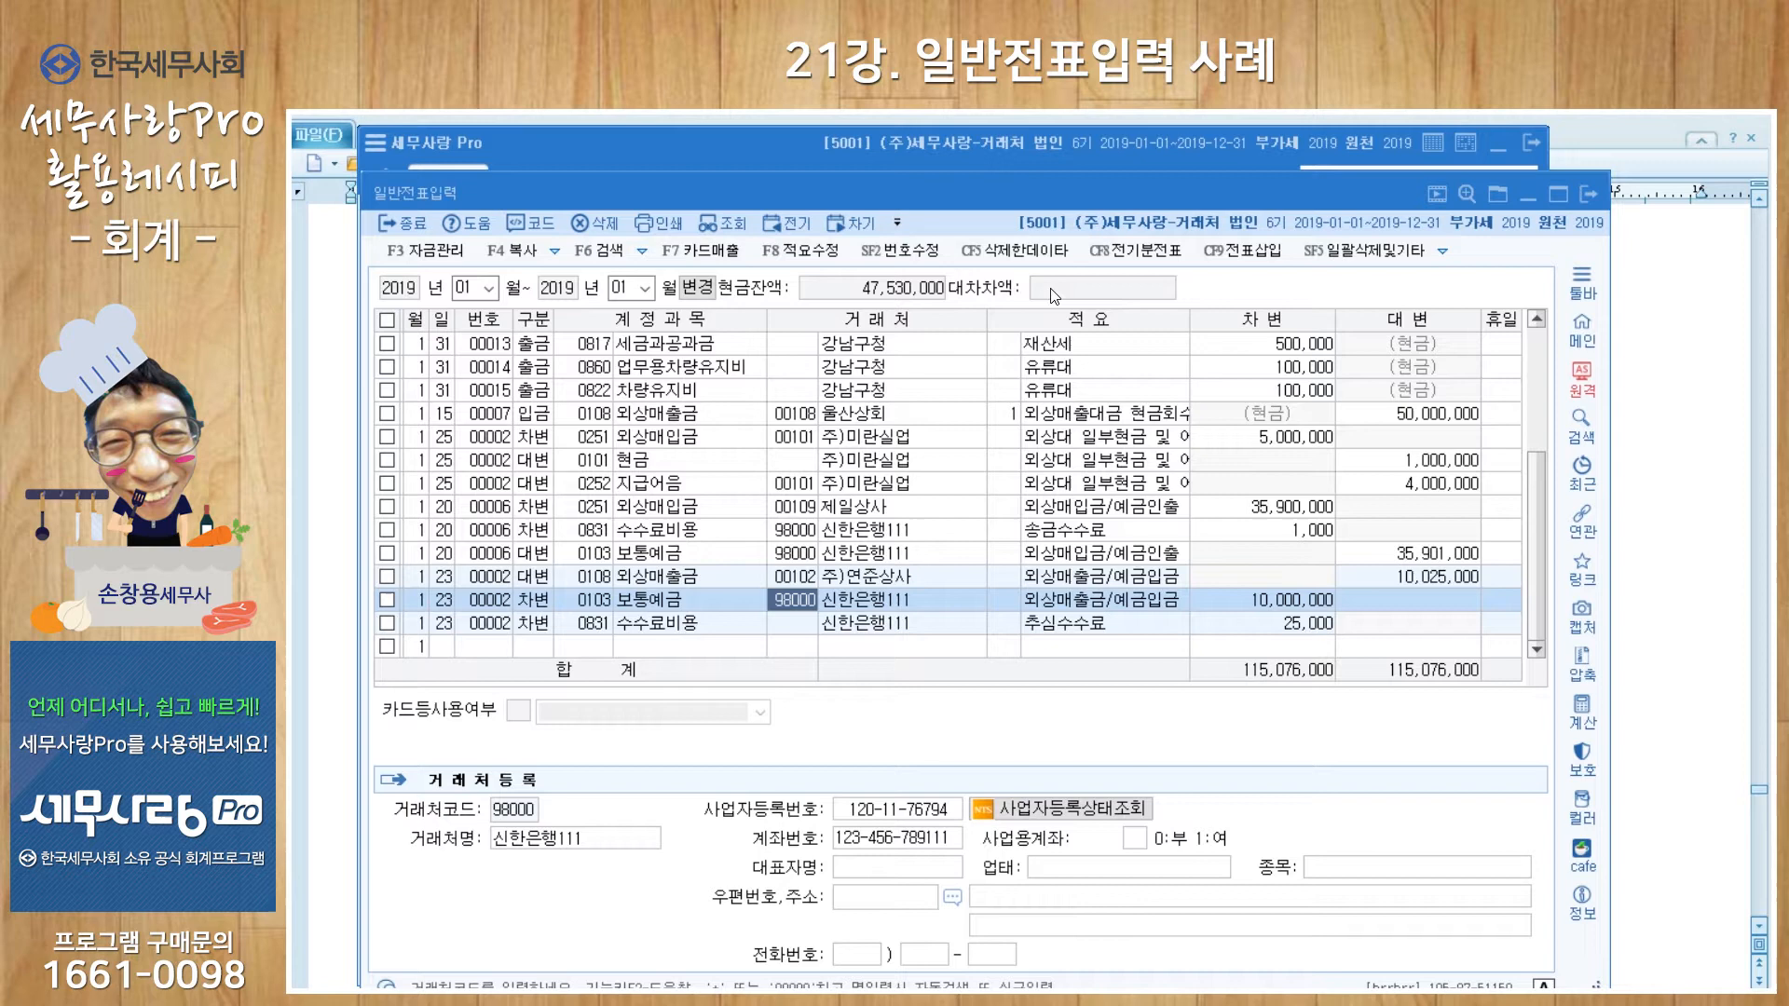
{"action": "left_click", "coordinate": [444, 646]}
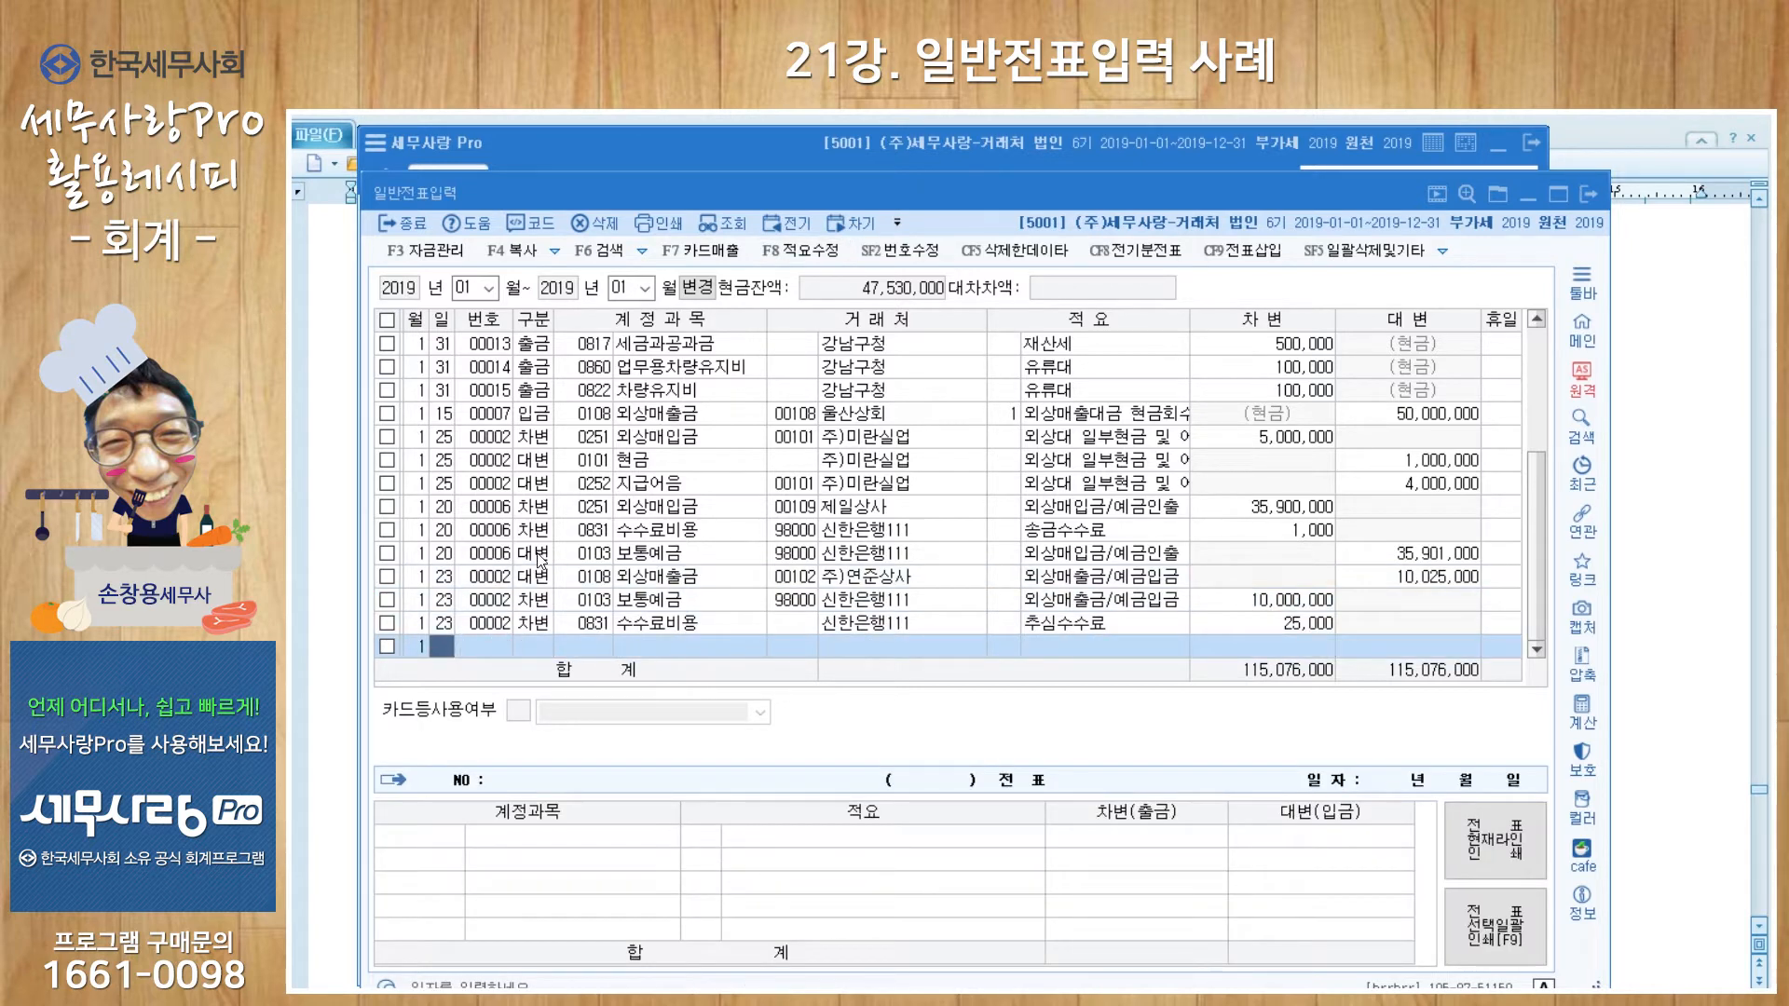
Step: Switch the period to March and start a day-7 cash payment (출금) line
{"action": "left_click", "coordinate": [490, 291]}
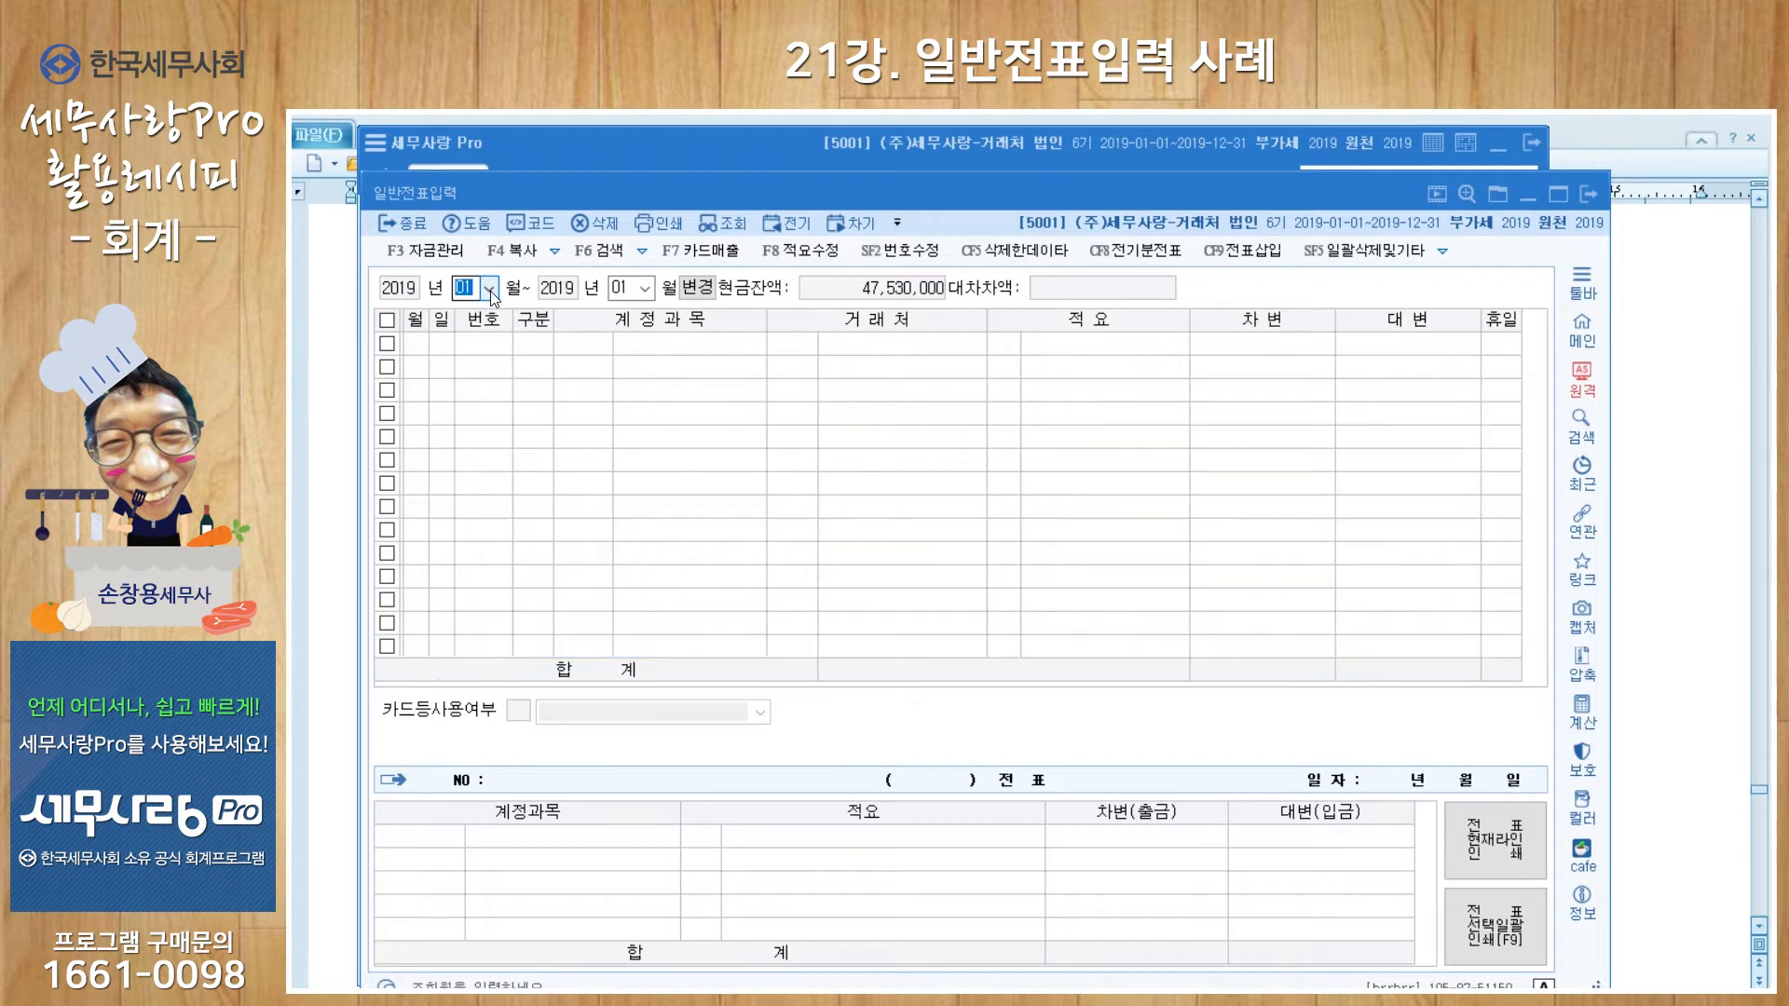
{"action": "left_click", "coordinate": [495, 352]}
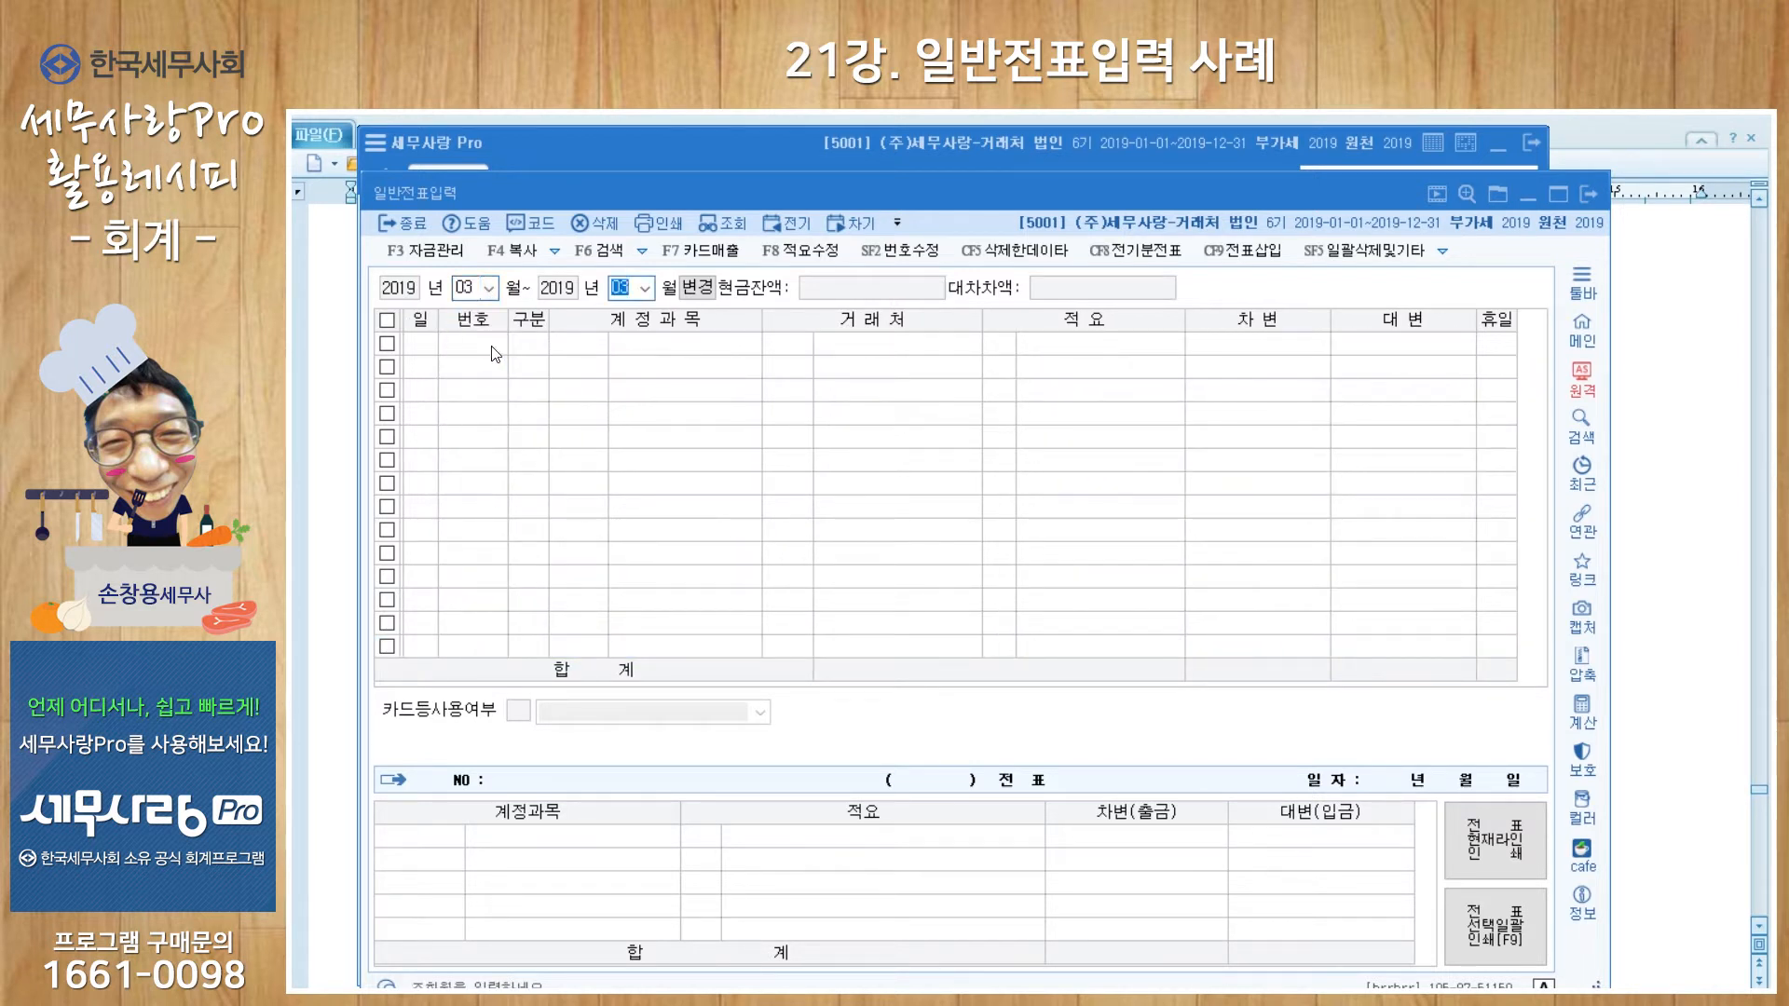
{"action": "key", "text": "Return"}
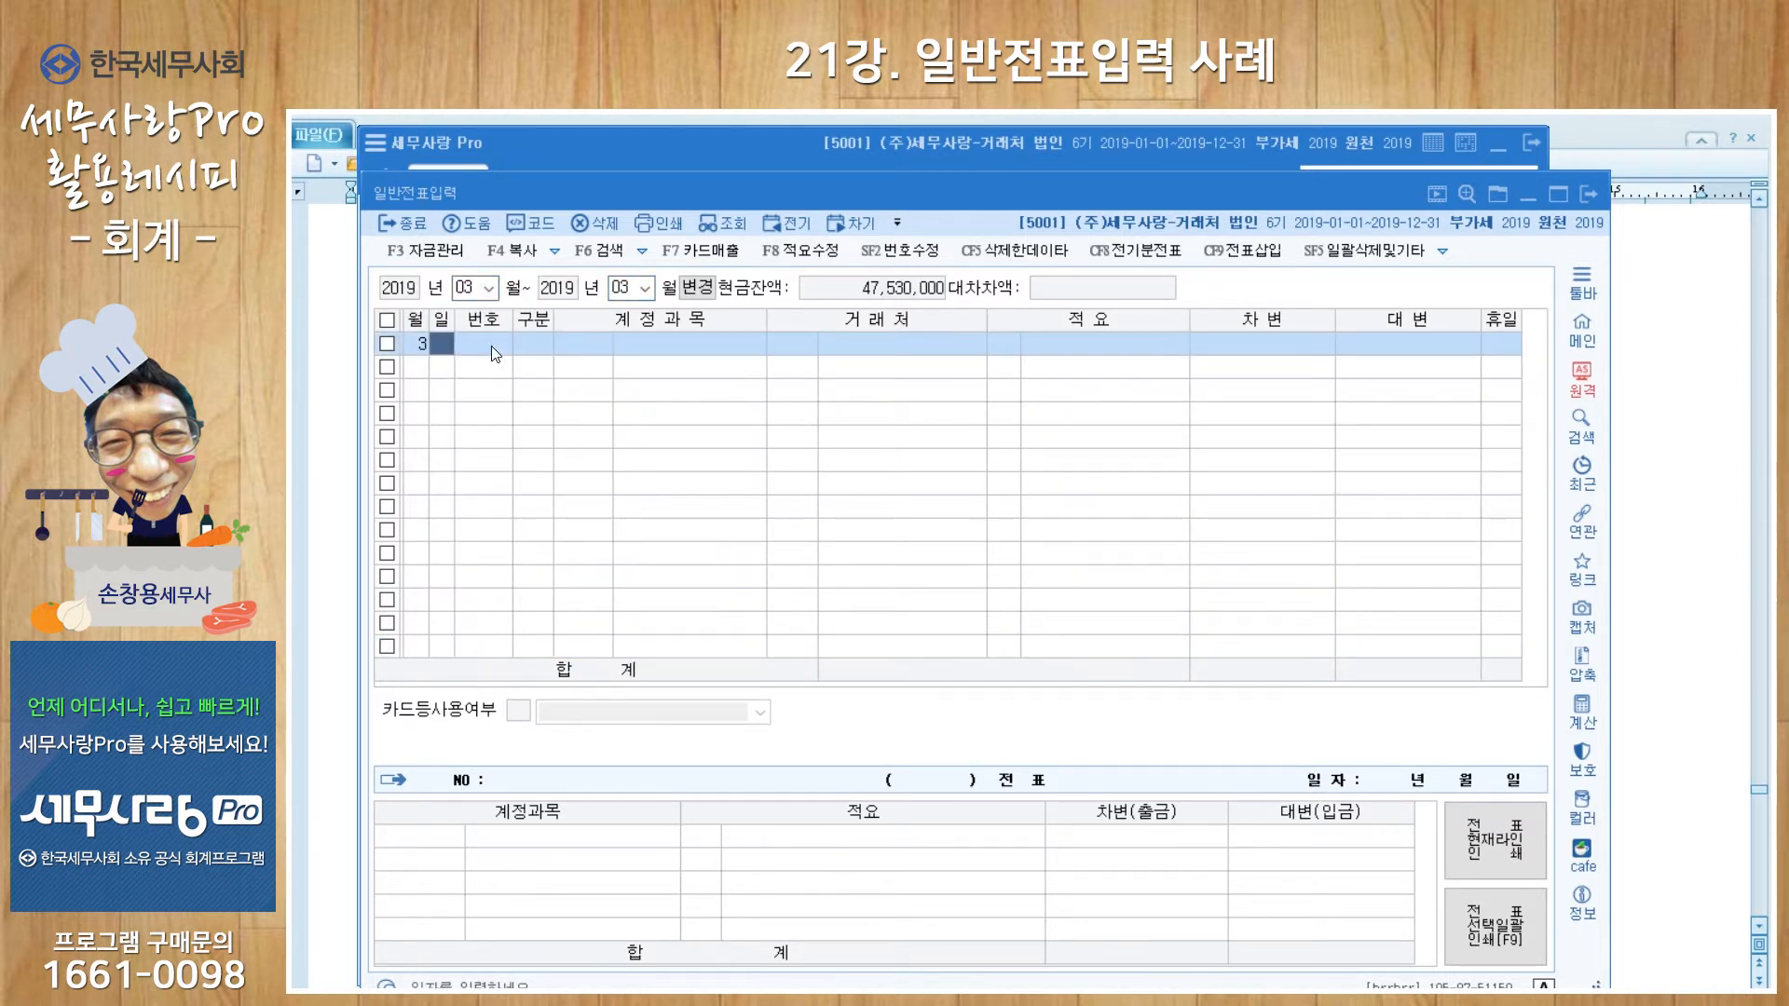
{"action": "type", "text": "7"}
{"action": "key", "text": "Return"}
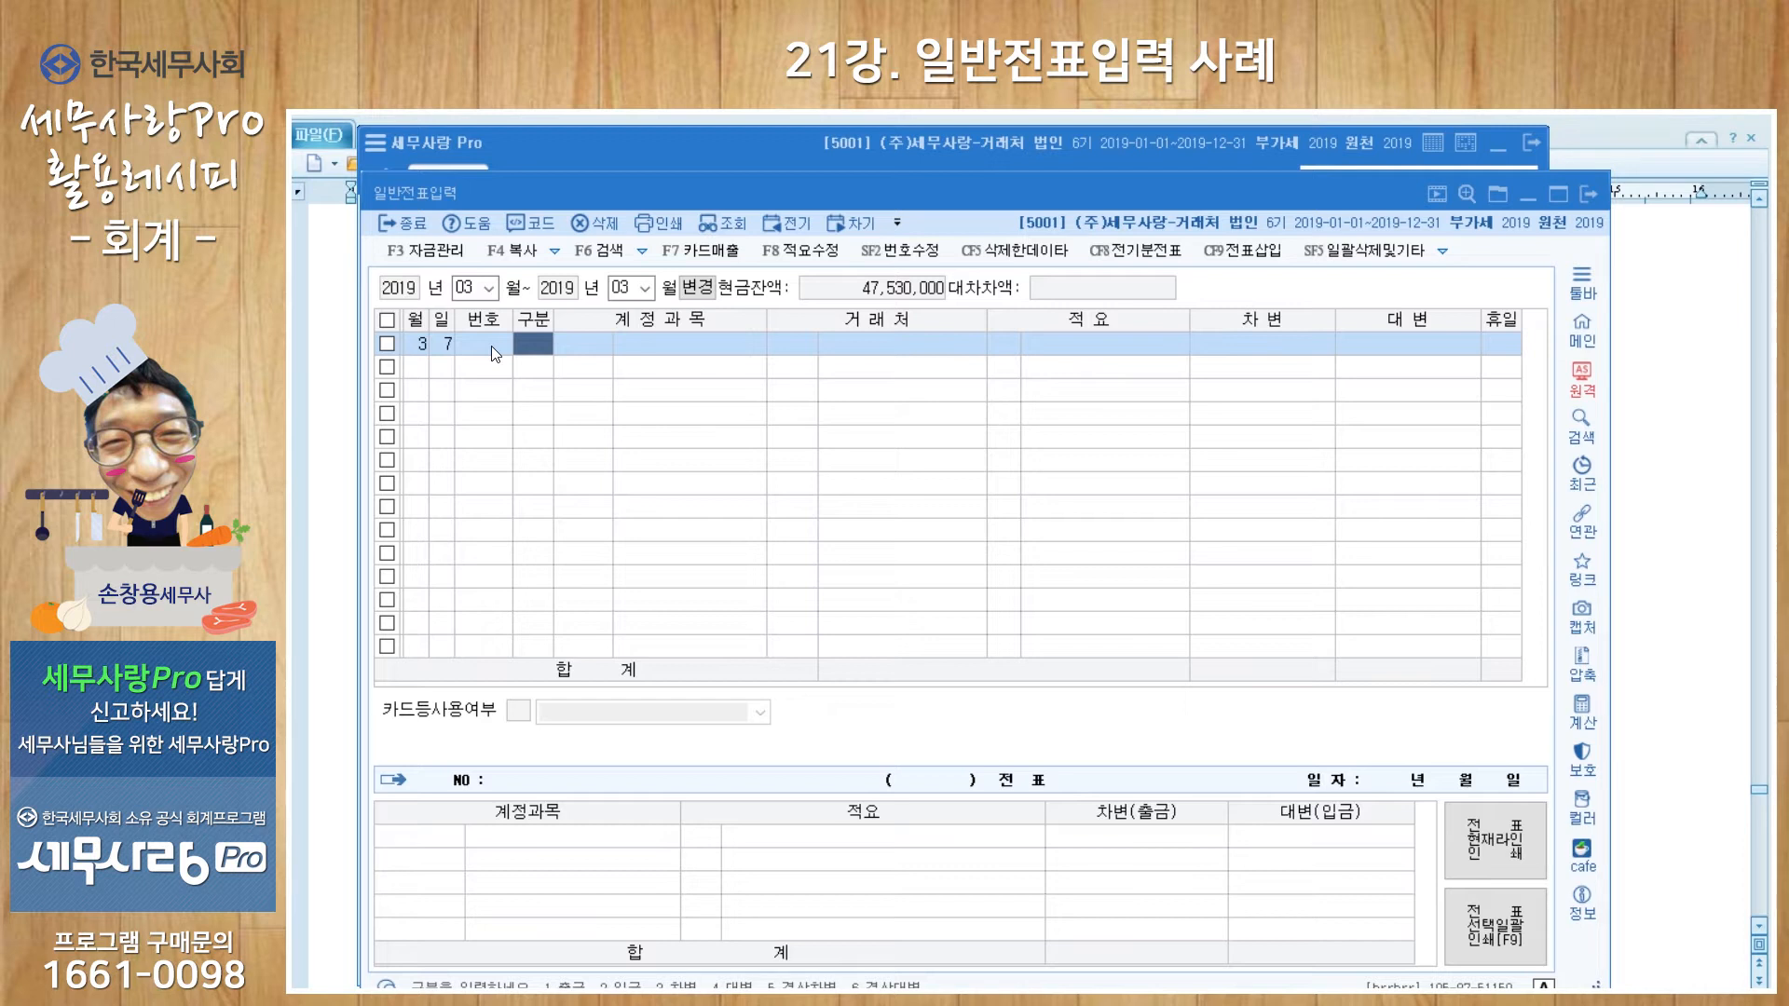
{"action": "type", "text": "1"}
{"action": "key", "text": "Return"}
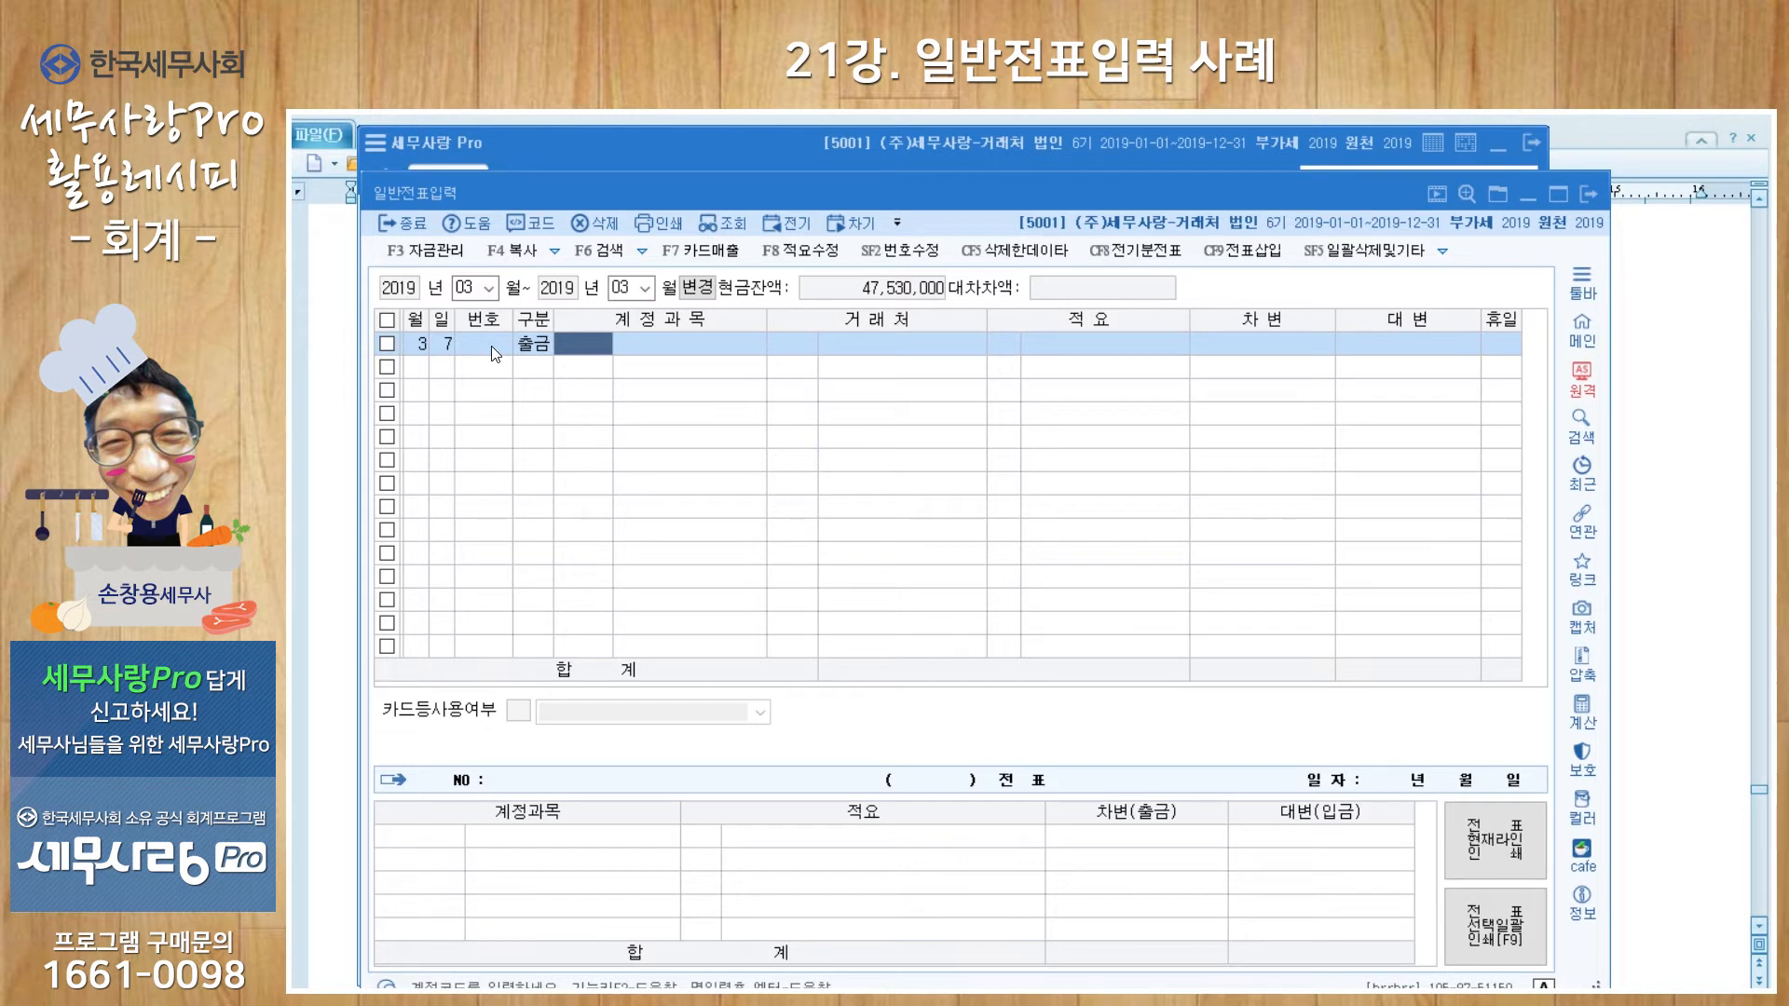
Step: Charge 50,000 to 0811 복리후생비 at 새참방식당 with memo 직원식대
{"action": "type", "text": "복리"}
{"action": "key", "text": "Return"}
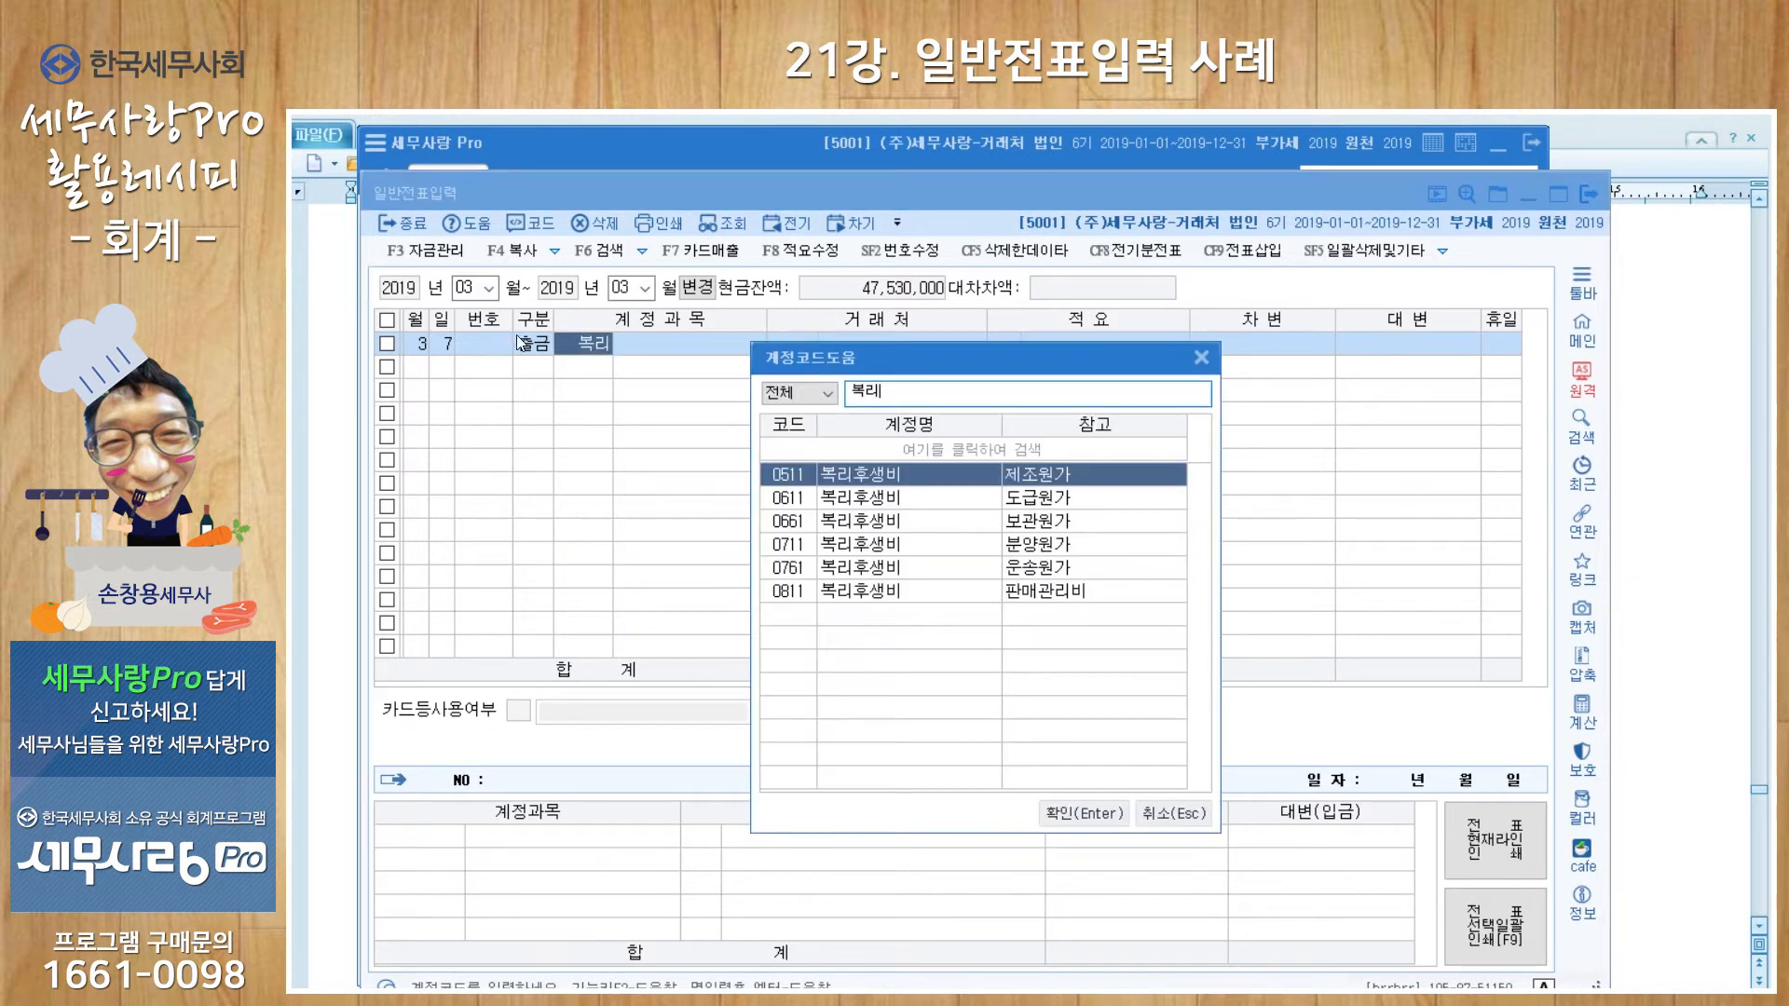
{"action": "key", "text": "Down"}
{"action": "key", "text": "Down"}
{"action": "key", "text": "Down"}
{"action": "key", "text": "Down"}
{"action": "key", "text": "Down"}
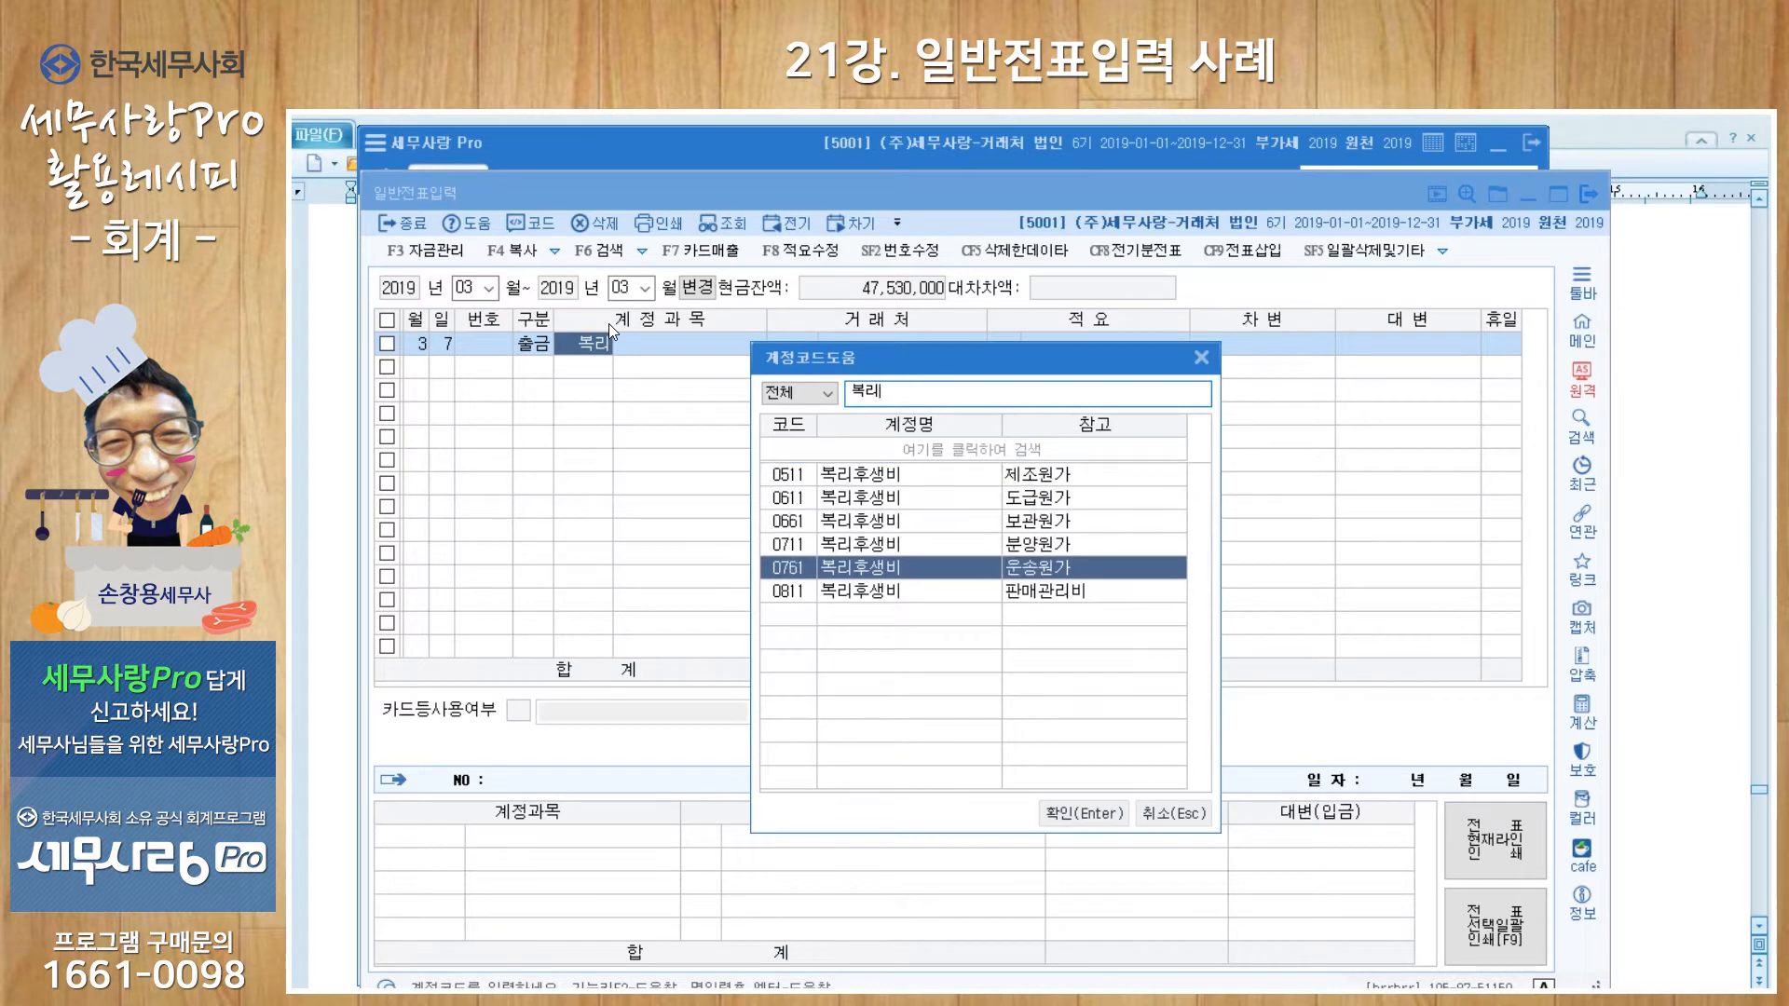
{"action": "key", "text": "Return"}
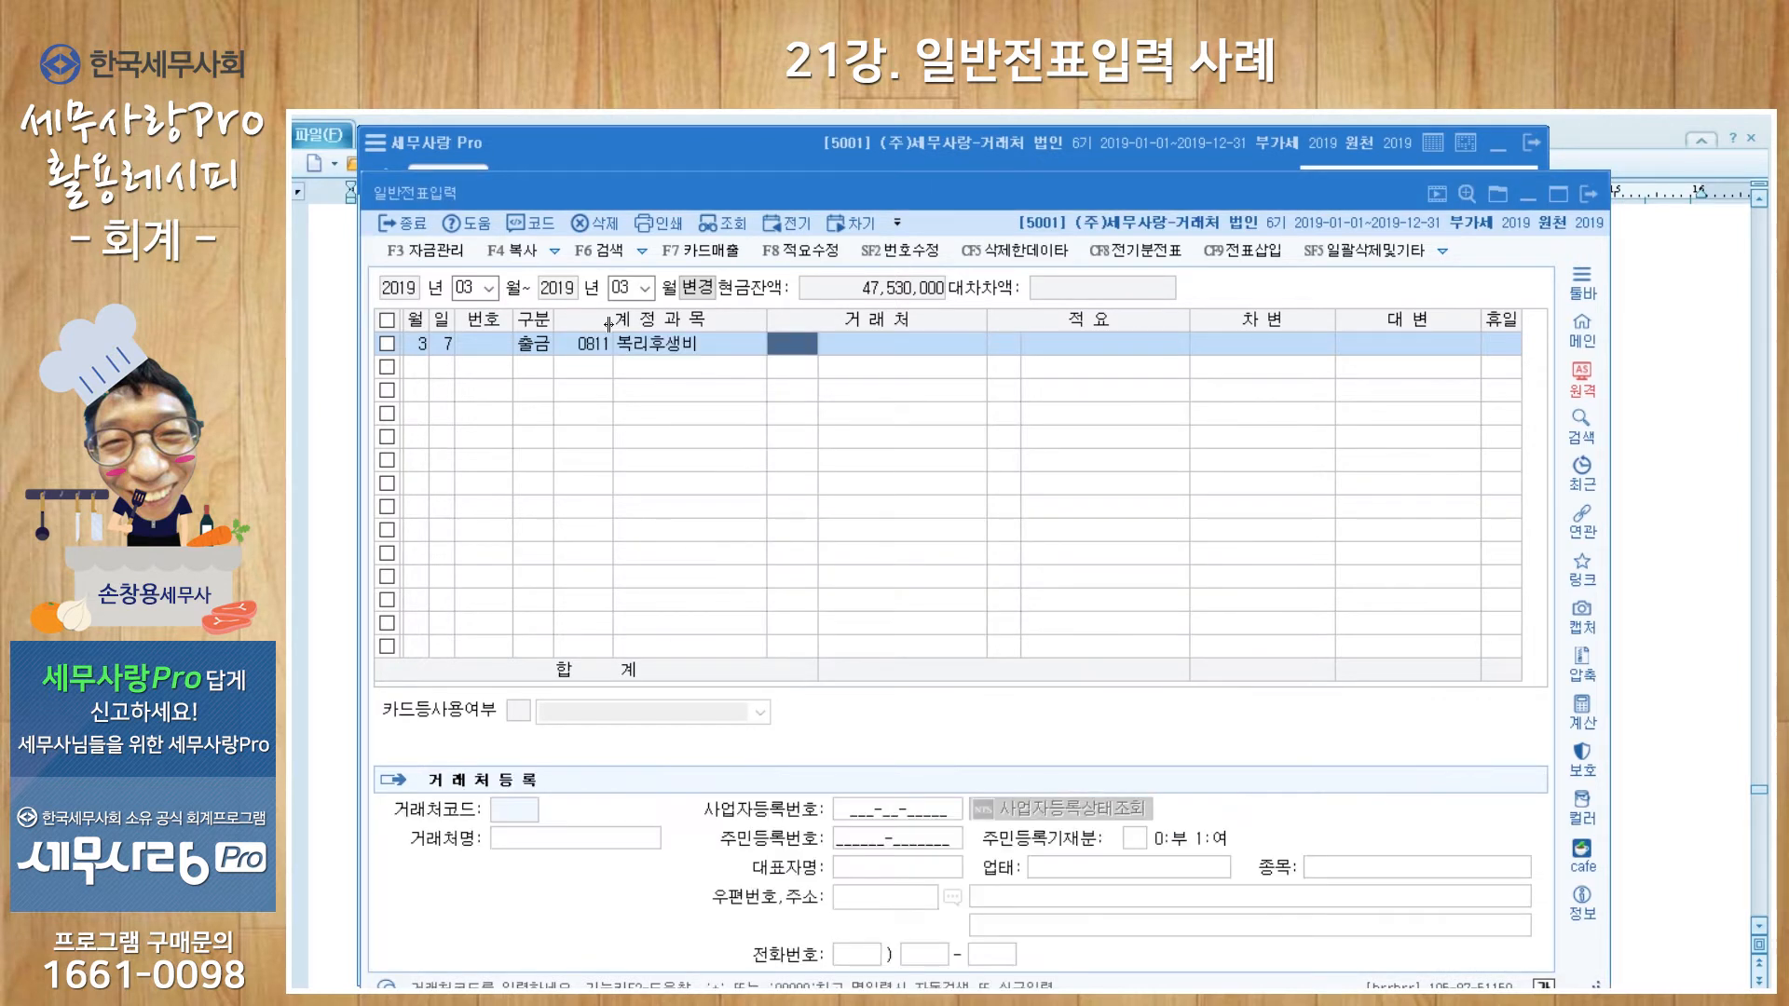
{"action": "key", "text": "Return"}
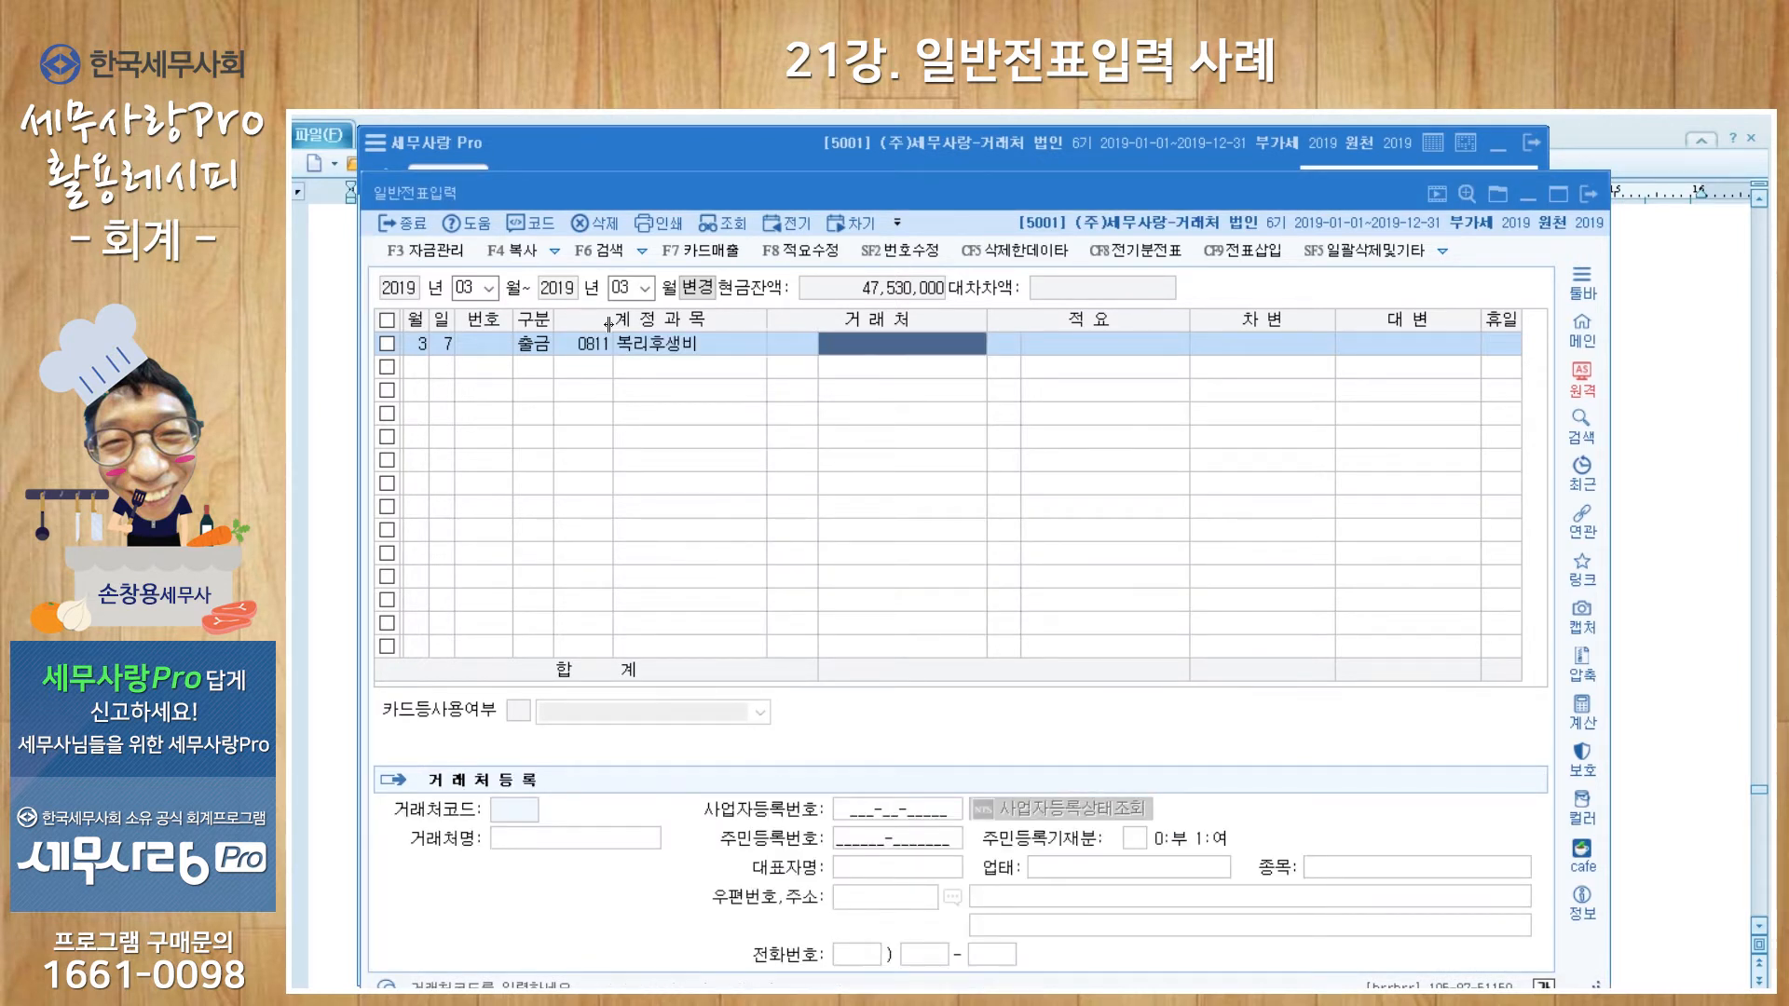
{"action": "type", "text": "새참"}
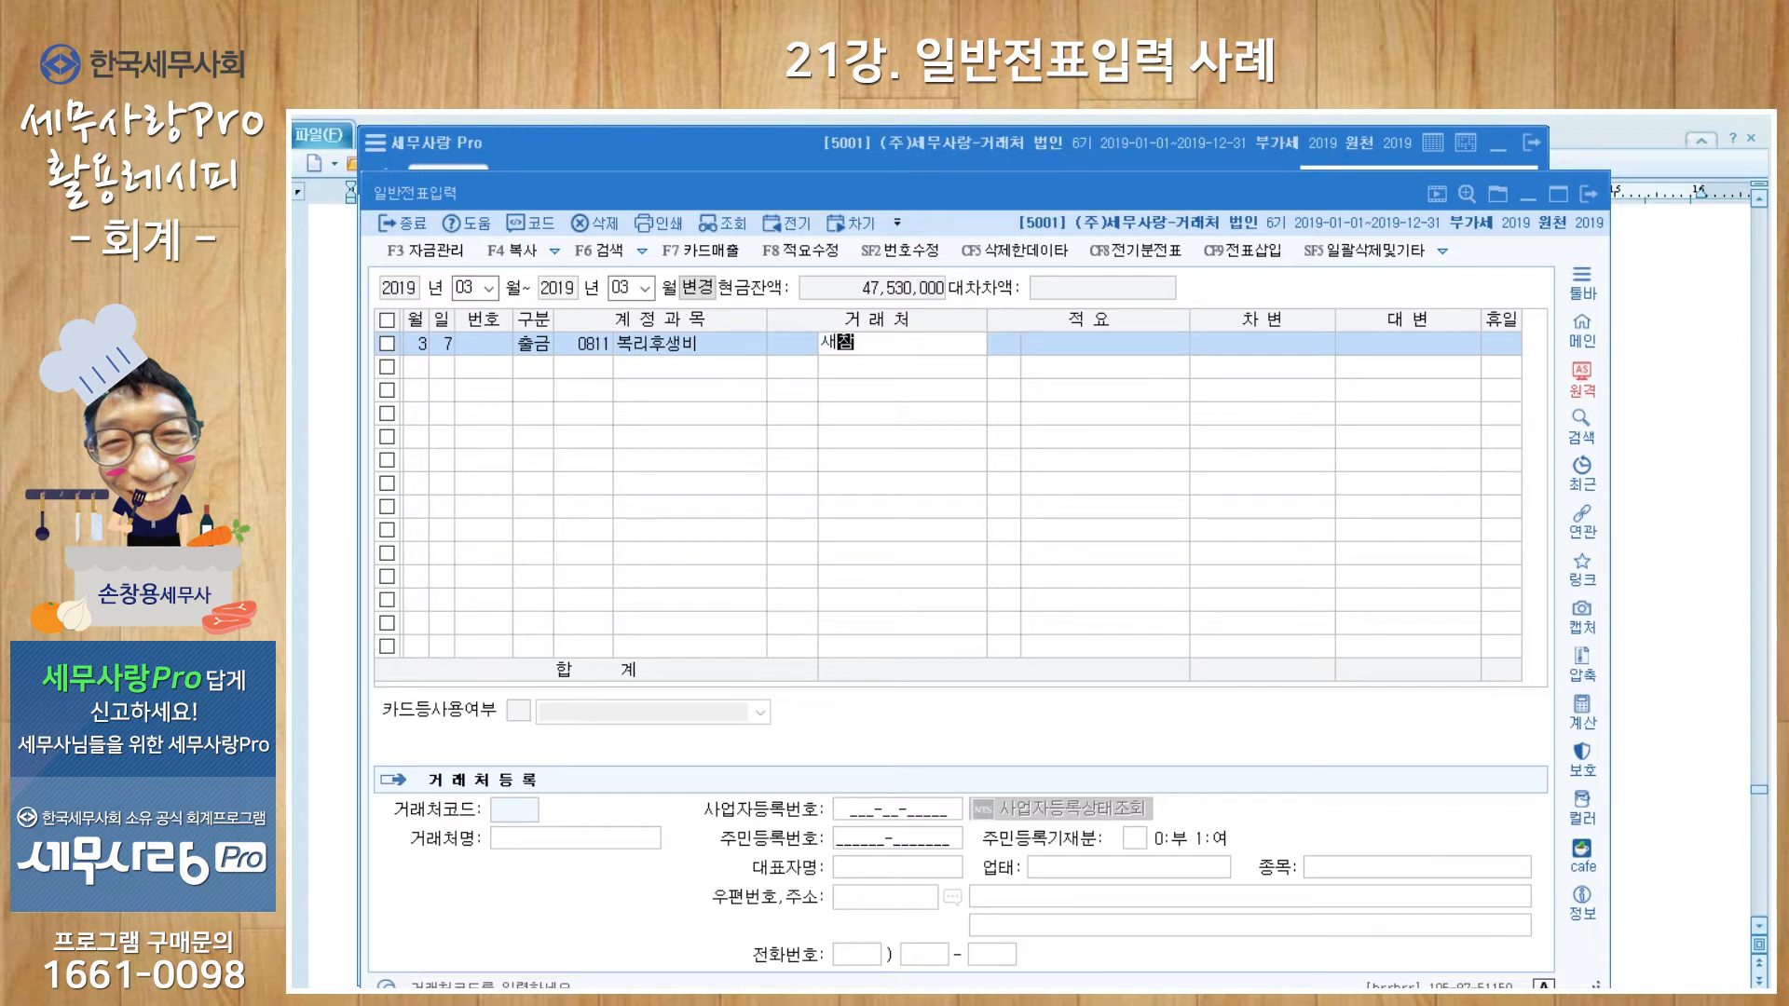
{"action": "type", "text": "빵식당"}
{"action": "key", "text": "Return"}
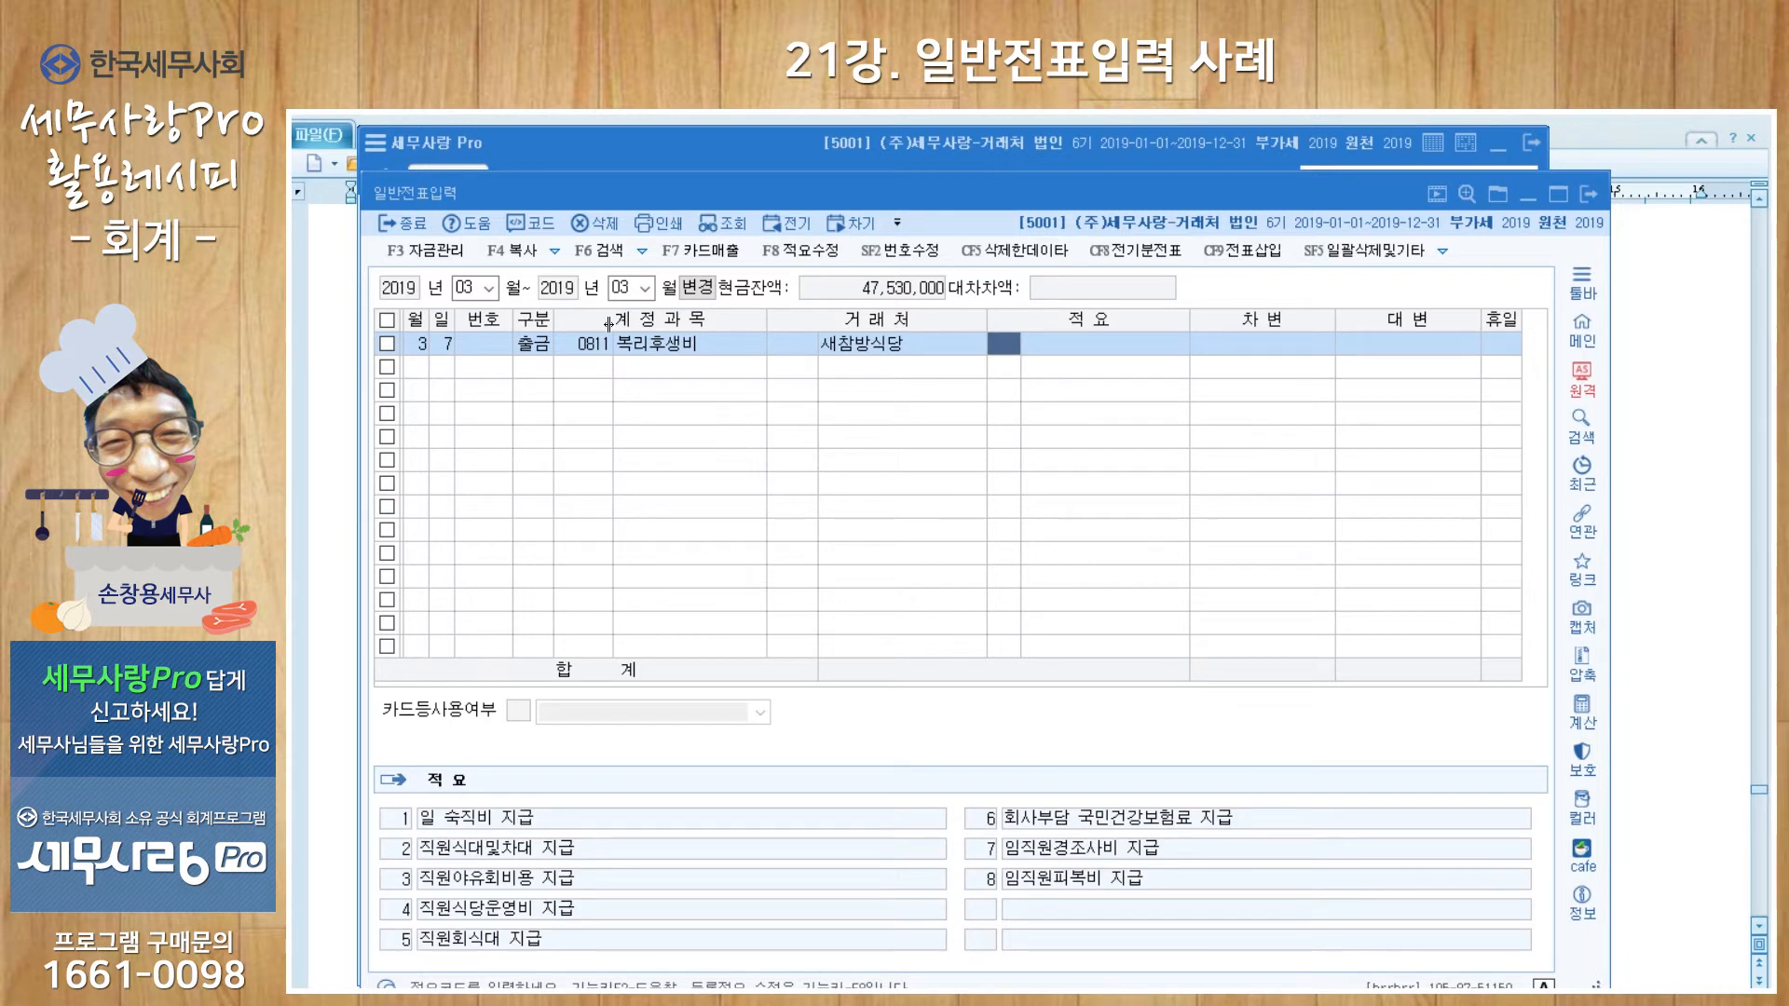
{"action": "key", "text": "Left"}
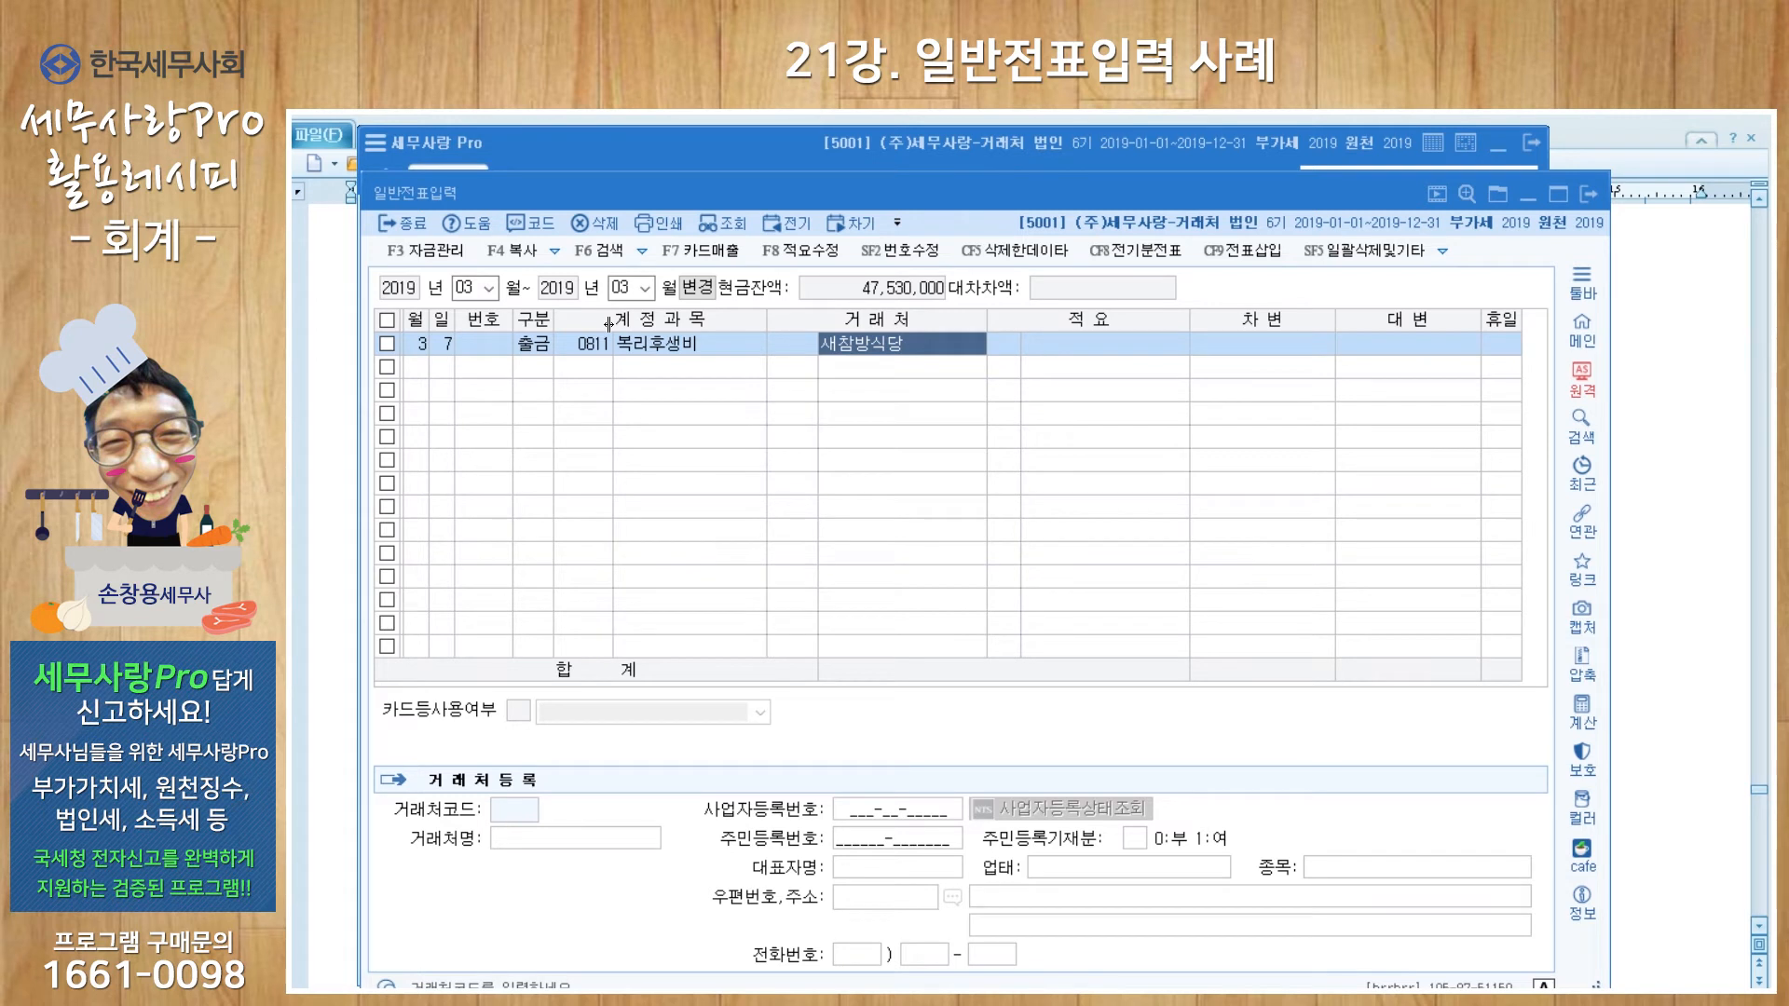
{"action": "key", "text": "Return"}
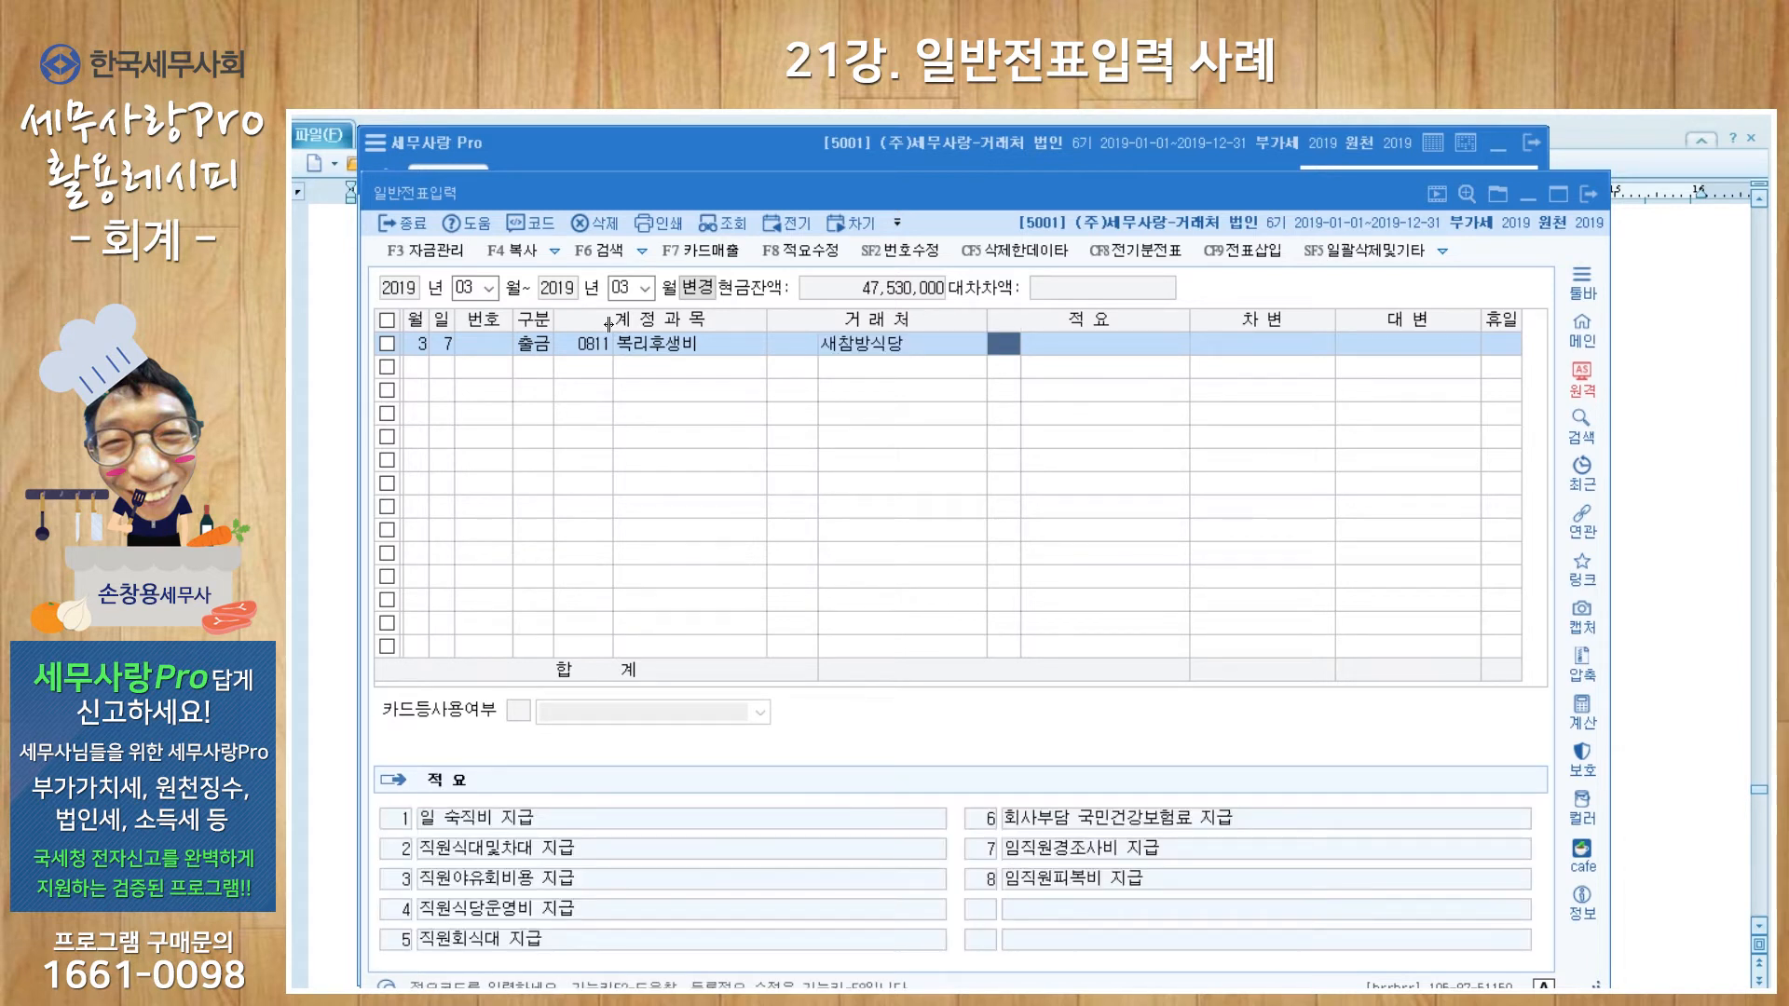
{"action": "key", "text": "Return"}
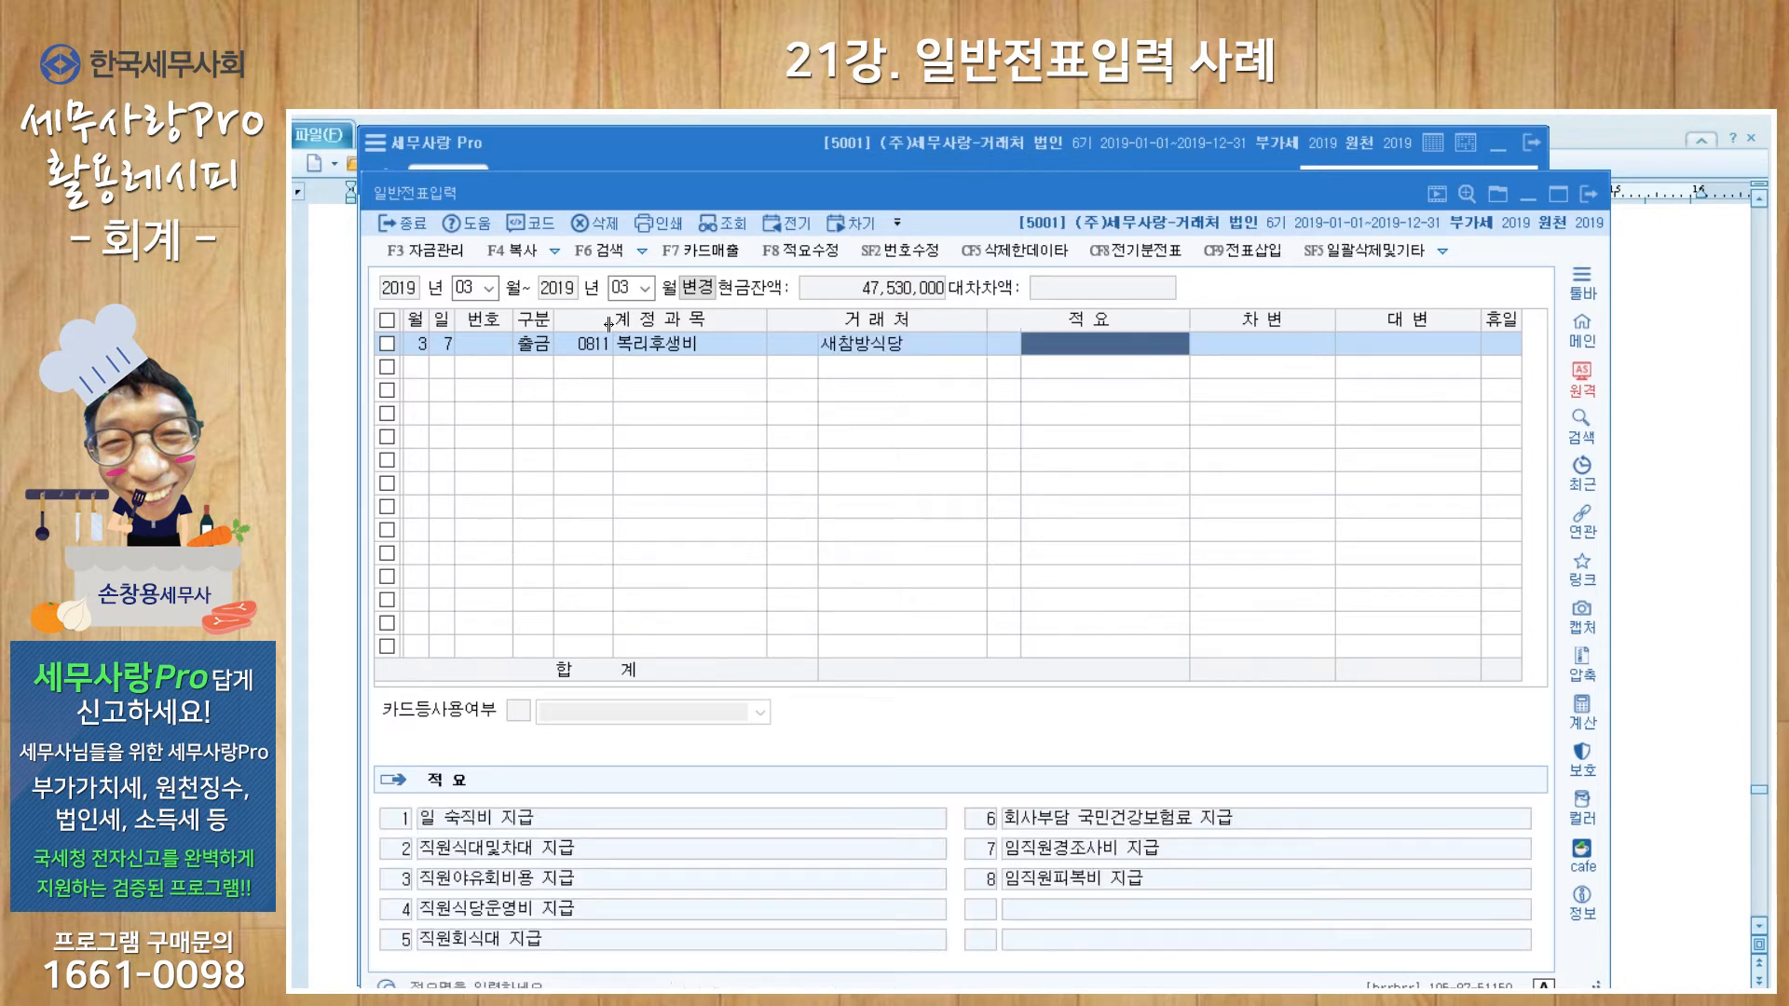
{"action": "type", "text": "직원식대"}
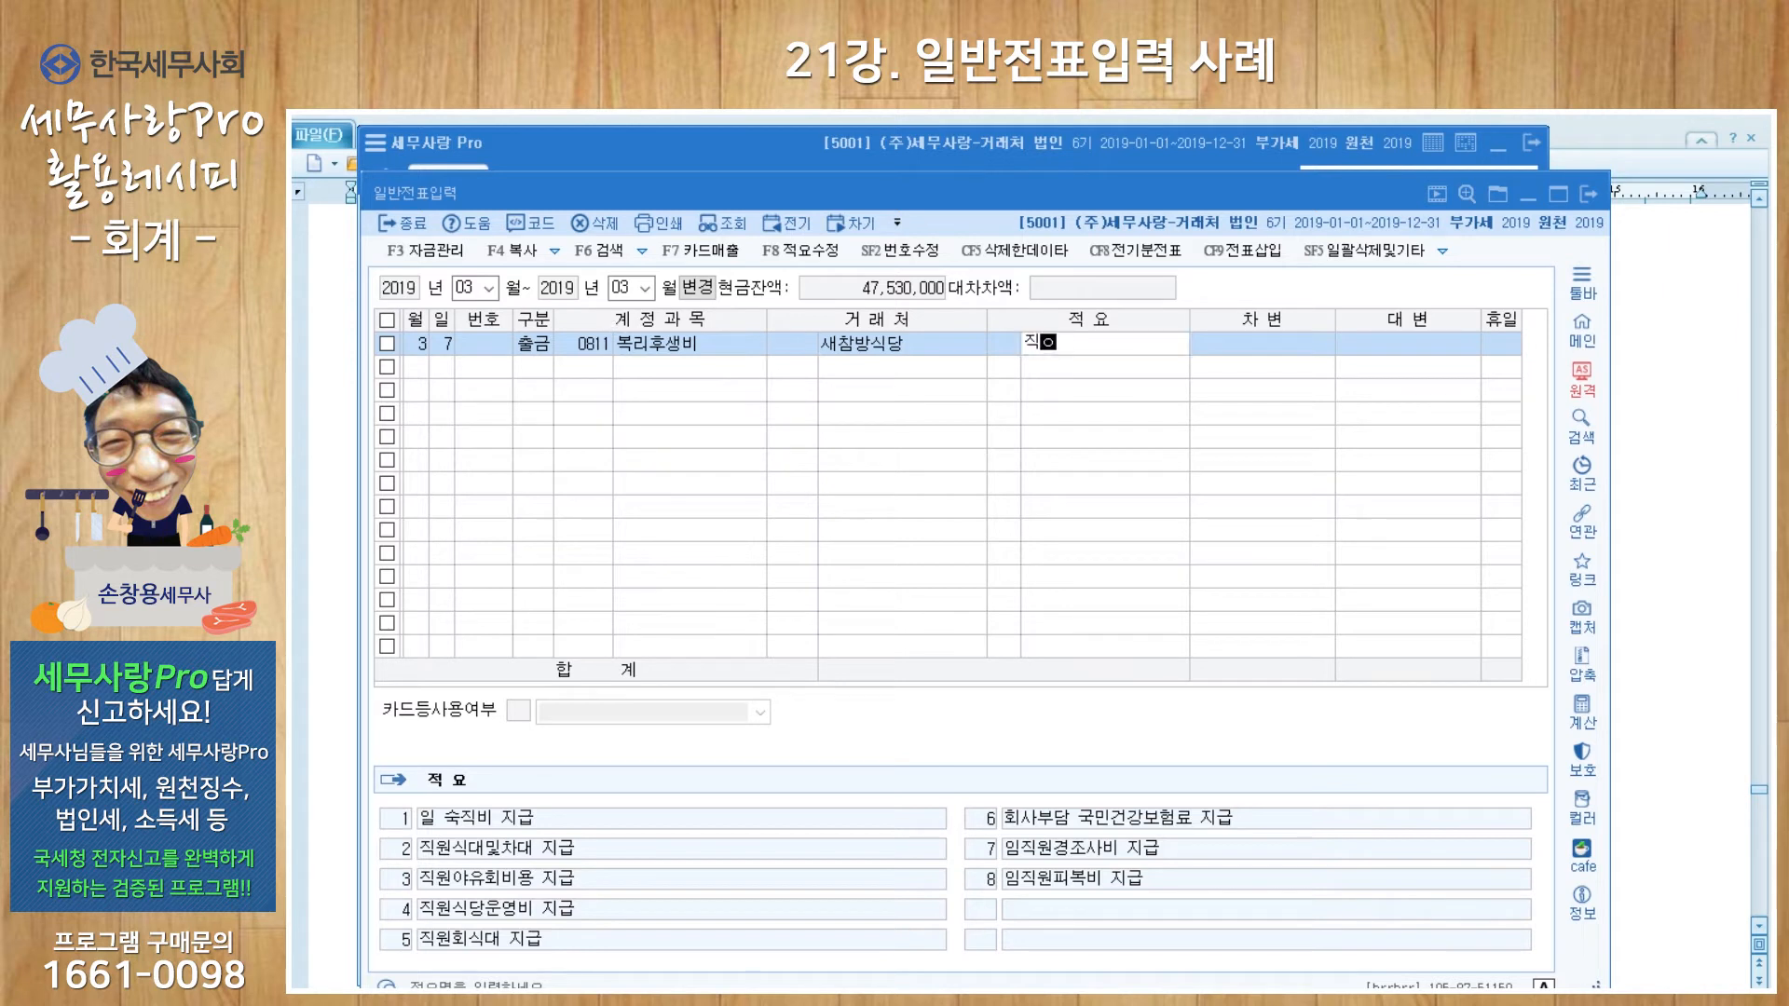
{"action": "key", "text": "Return"}
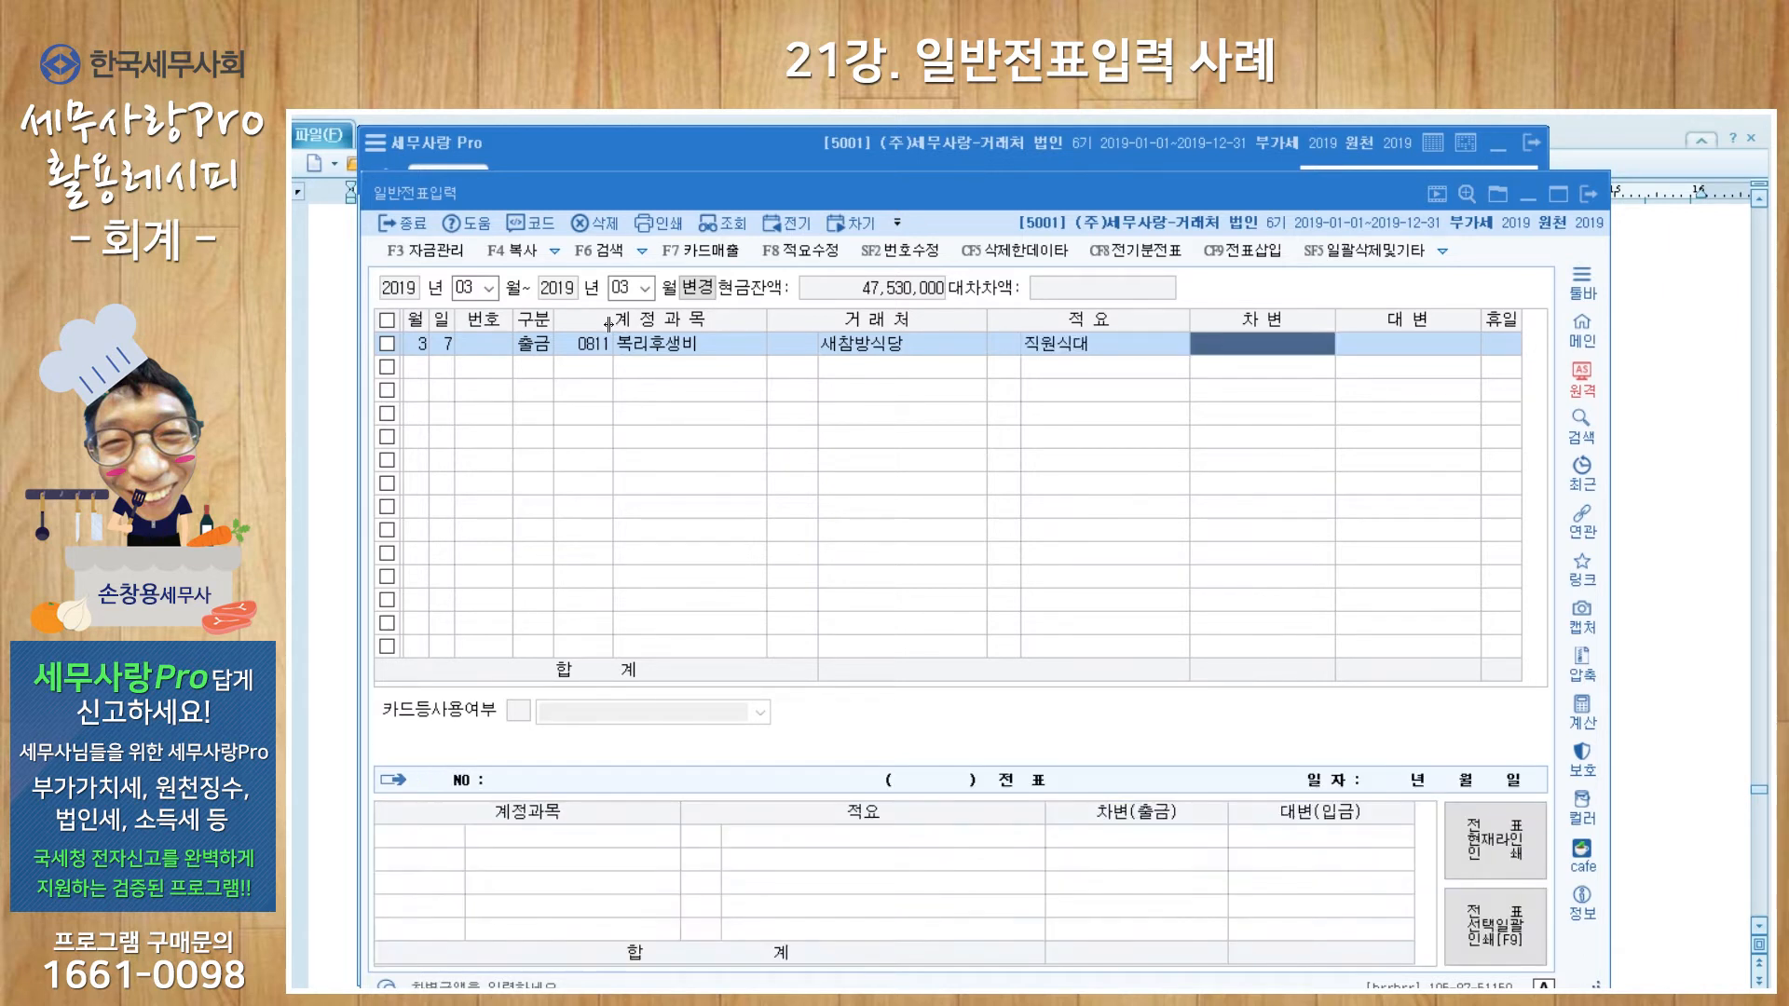
{"action": "type", "text": "500000"}
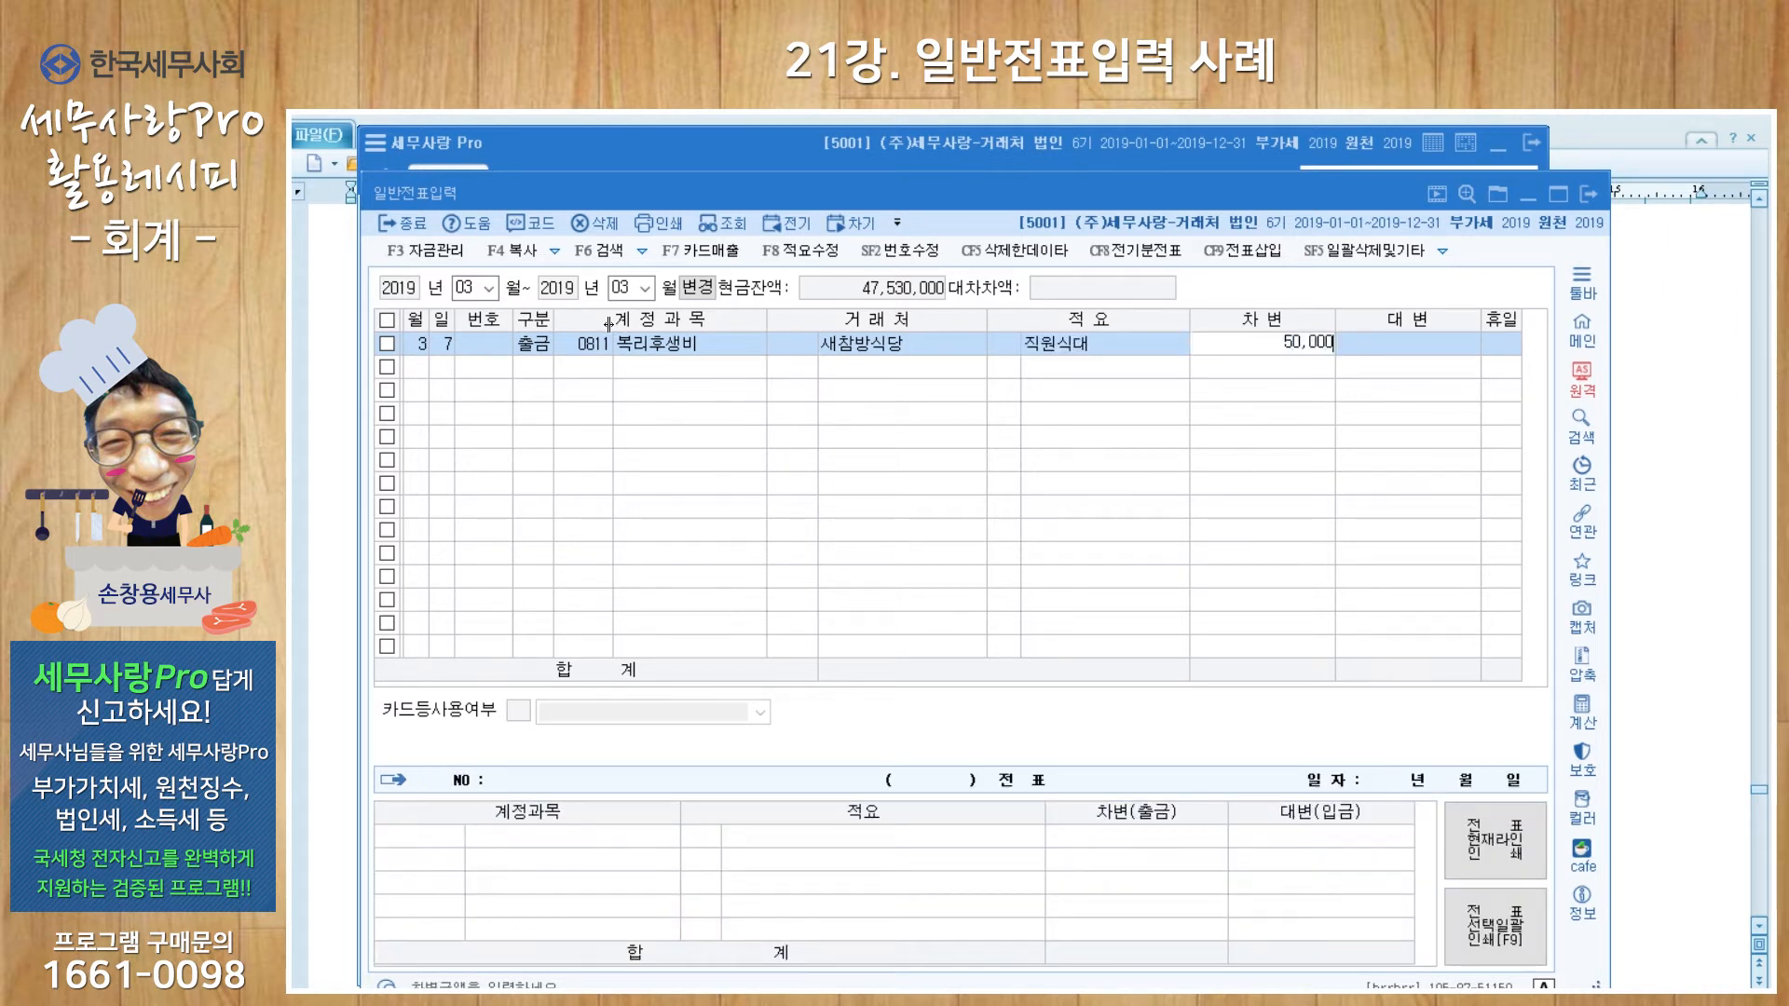
{"action": "key", "text": "Return"}
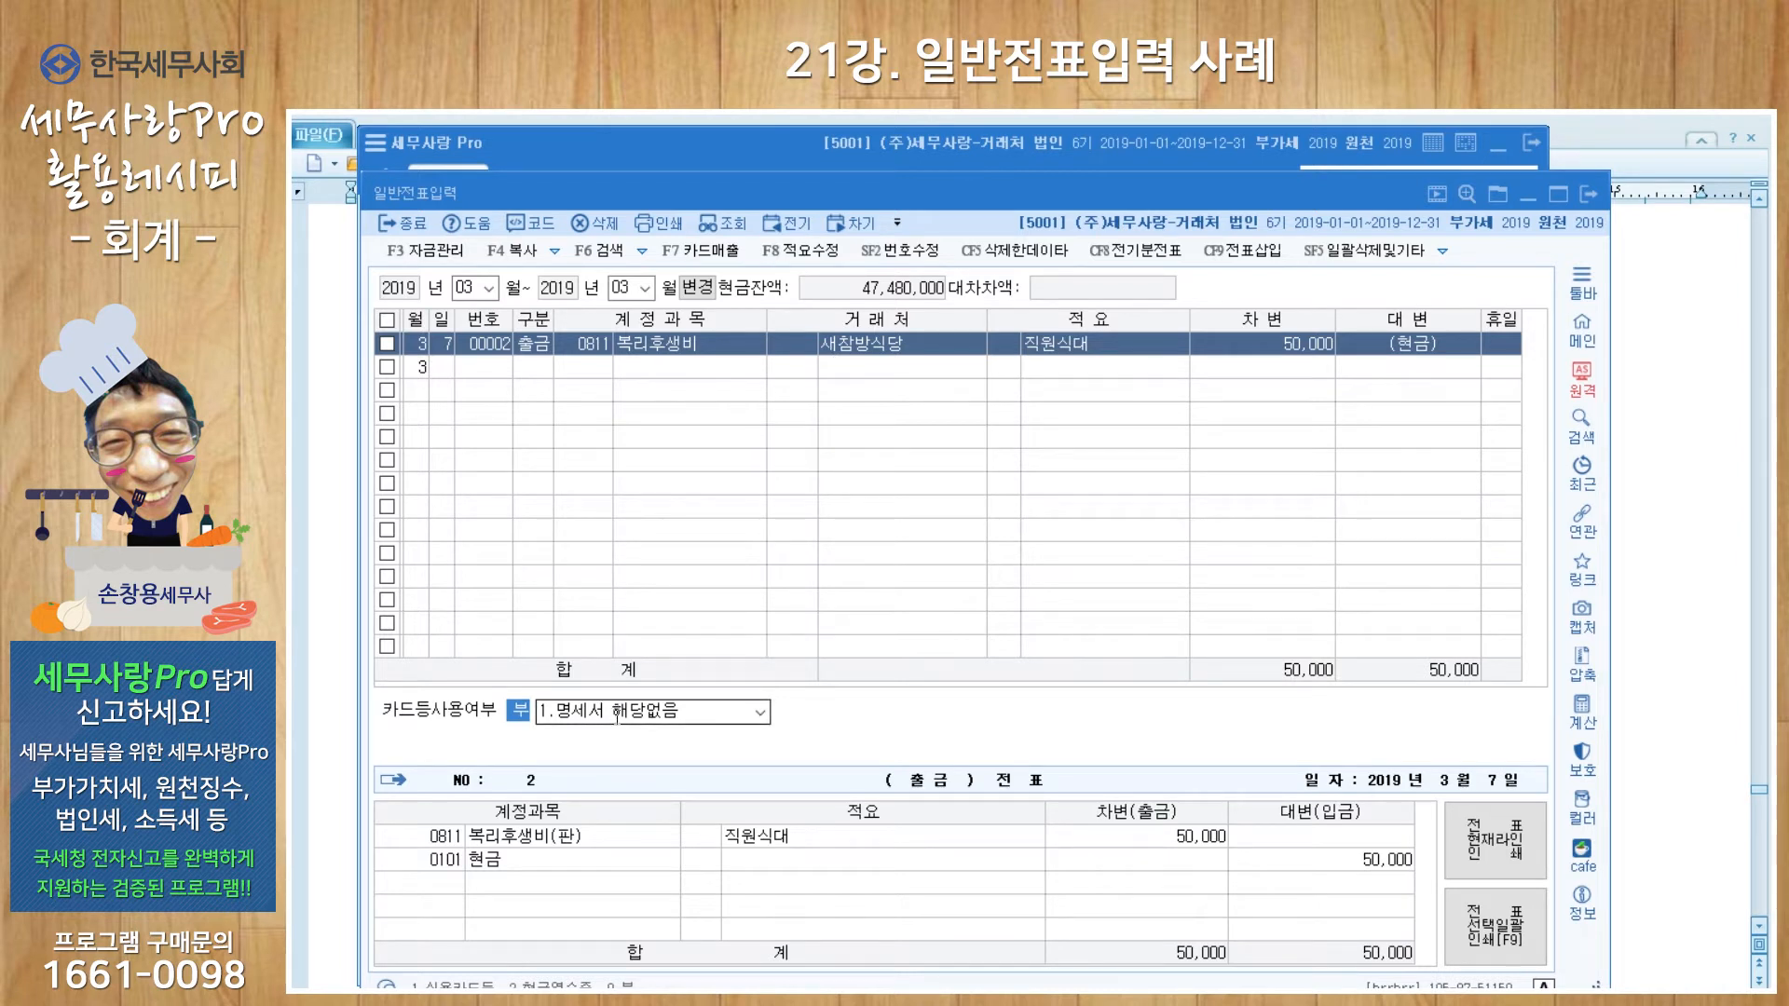
Step: Set card use to 2.명세서 제출대상거래 and enter the supplier's business registration number
{"action": "left_click", "coordinate": [760, 713]}
{"action": "left_click", "coordinate": [751, 750]}
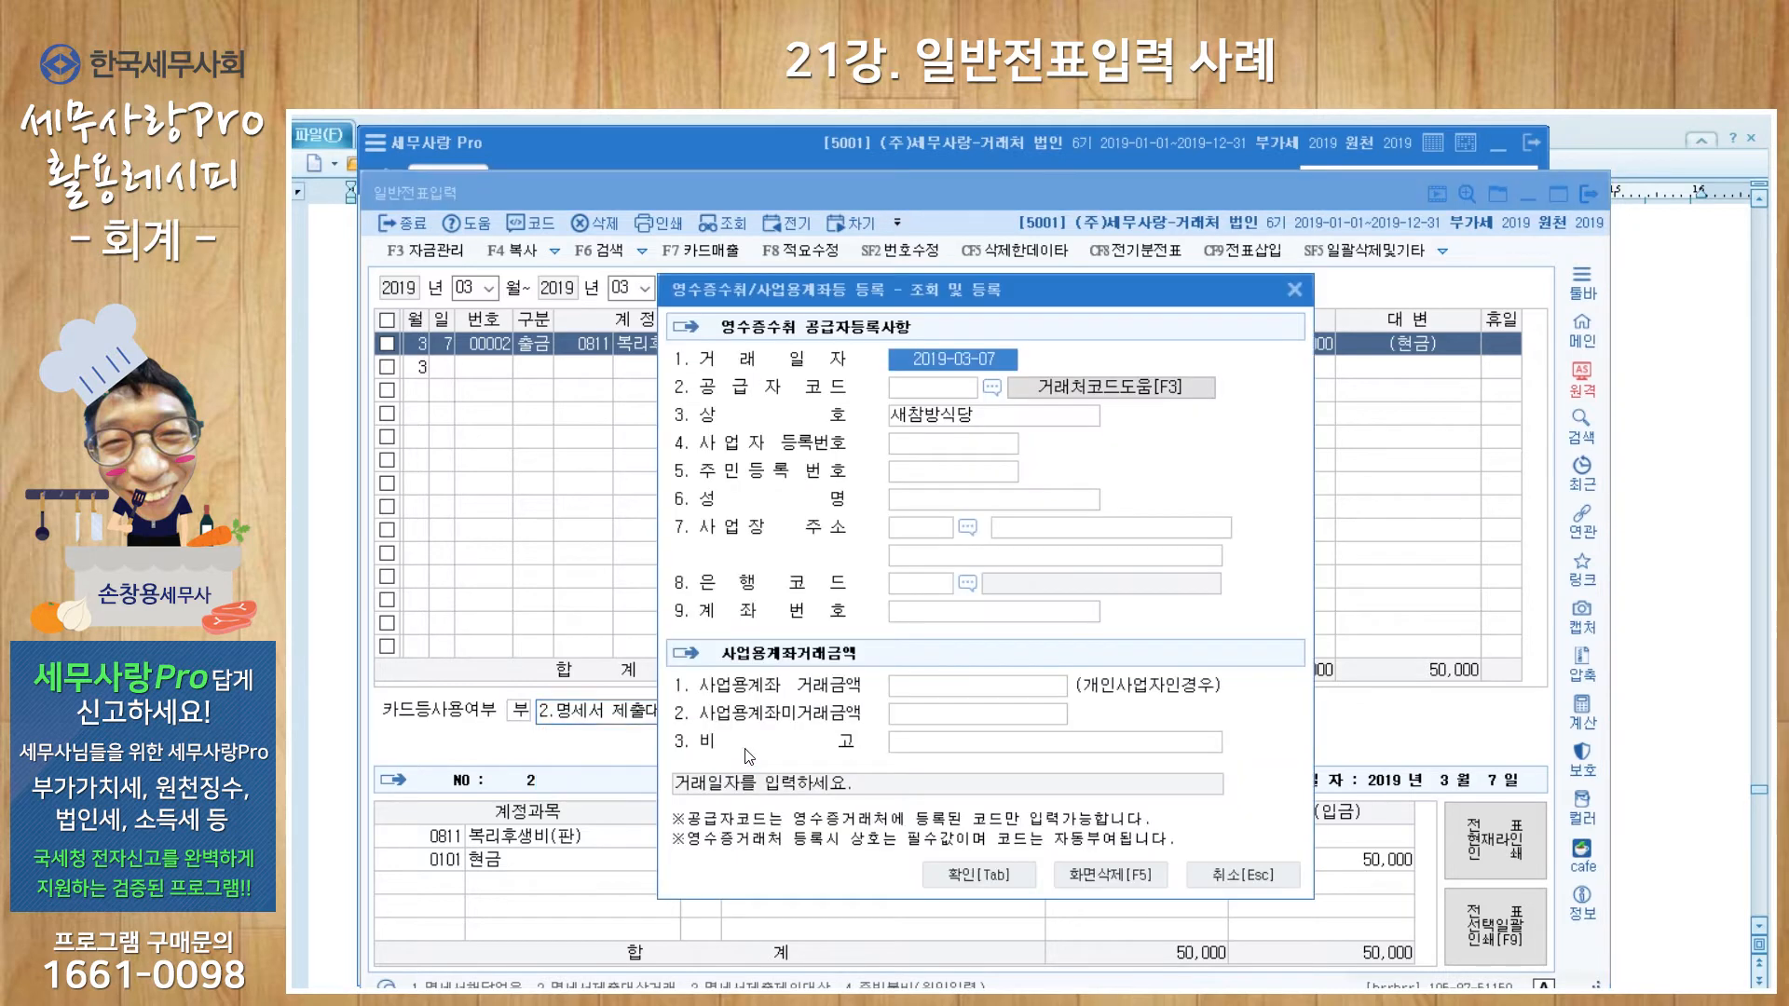
{"action": "left_click", "coordinate": [945, 444]}
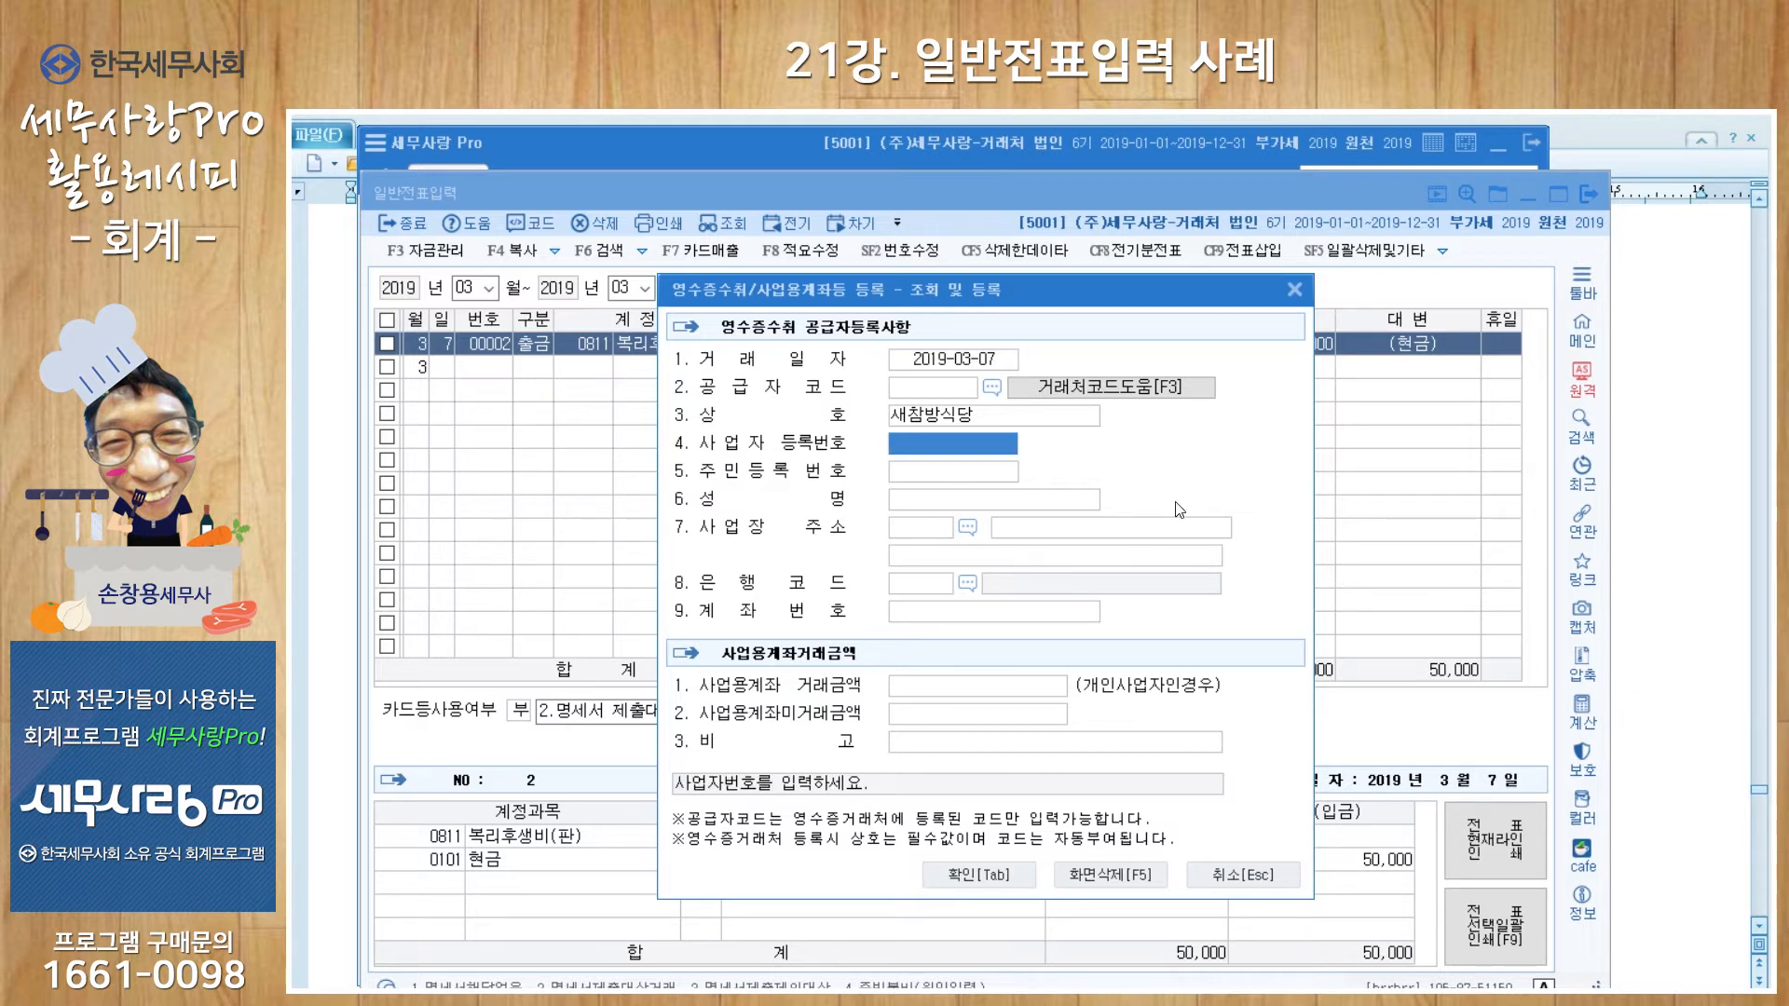
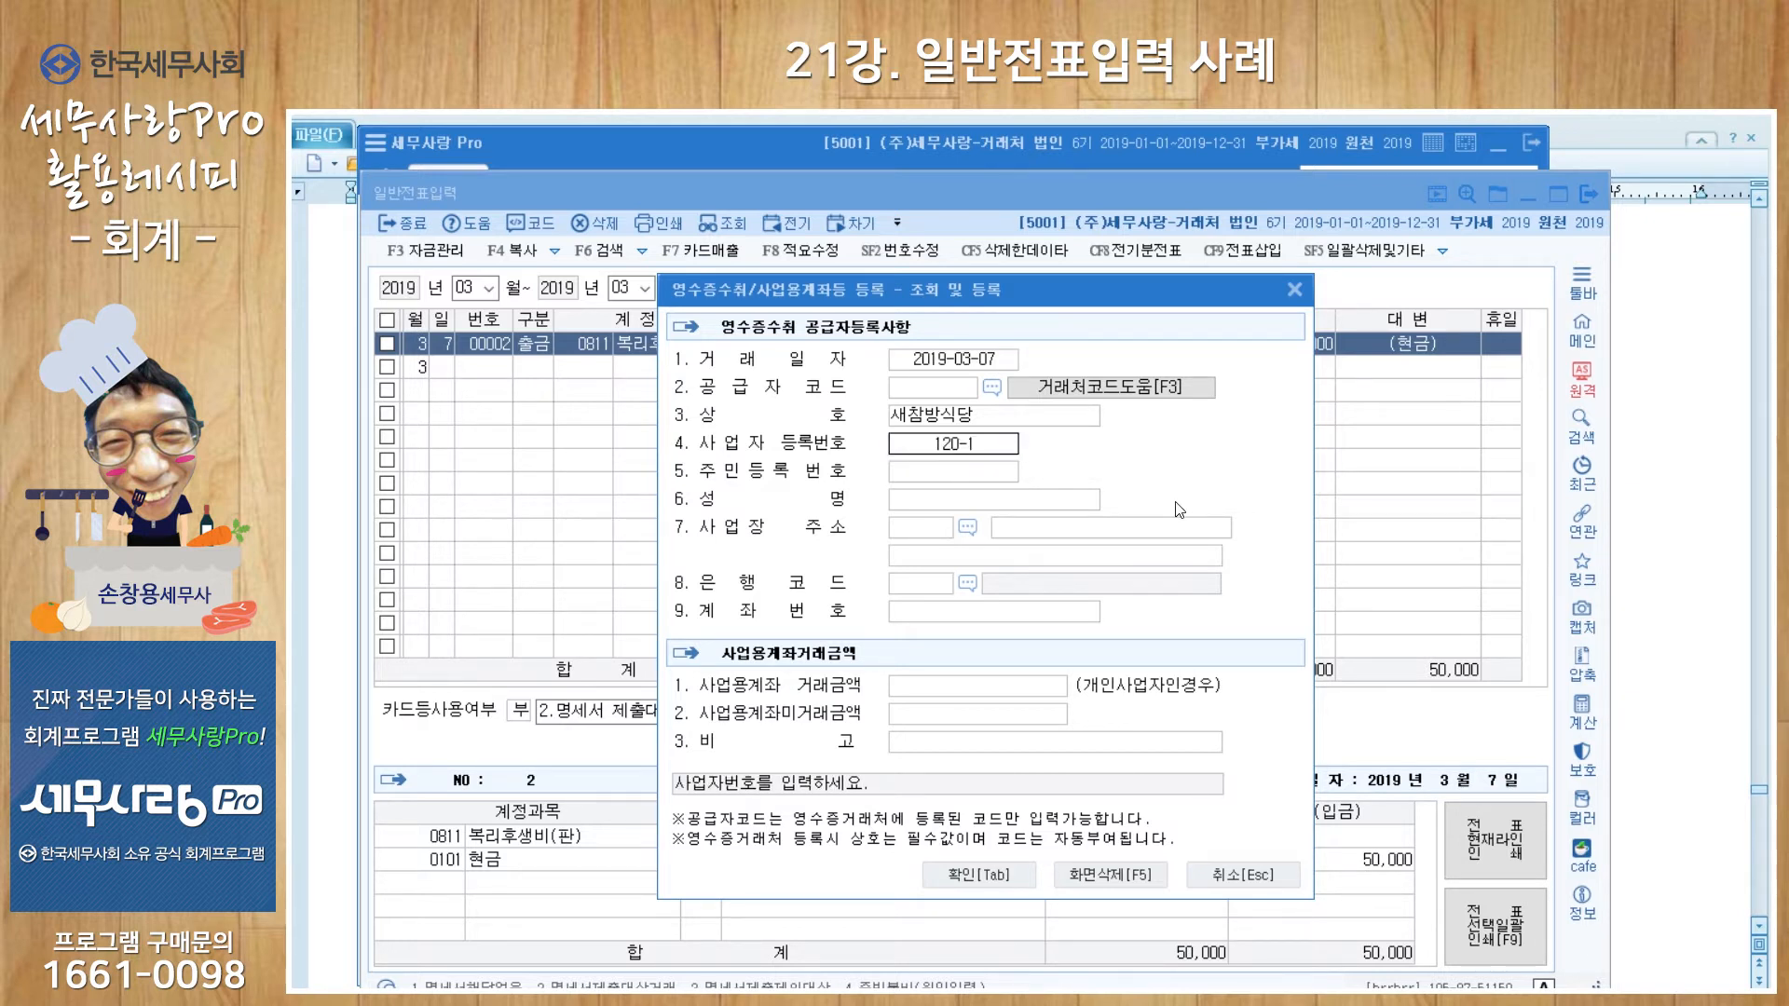
{"action": "key", "text": "Return"}
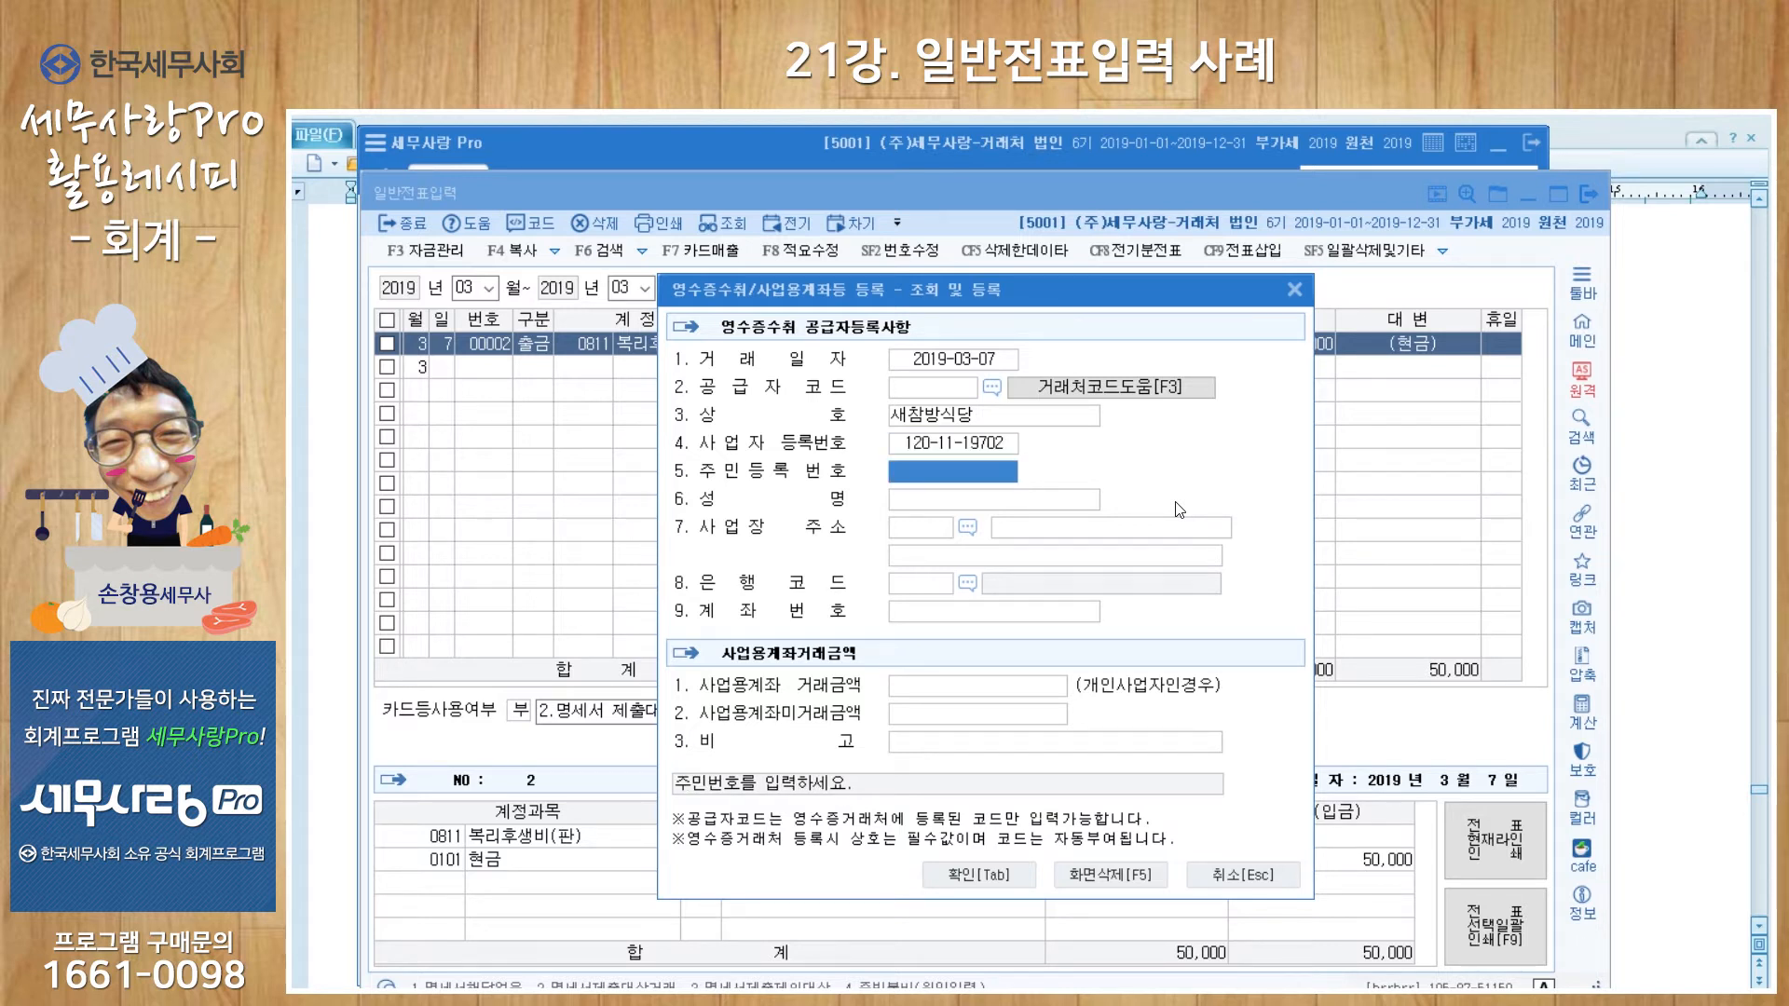
{"action": "key", "text": "Return"}
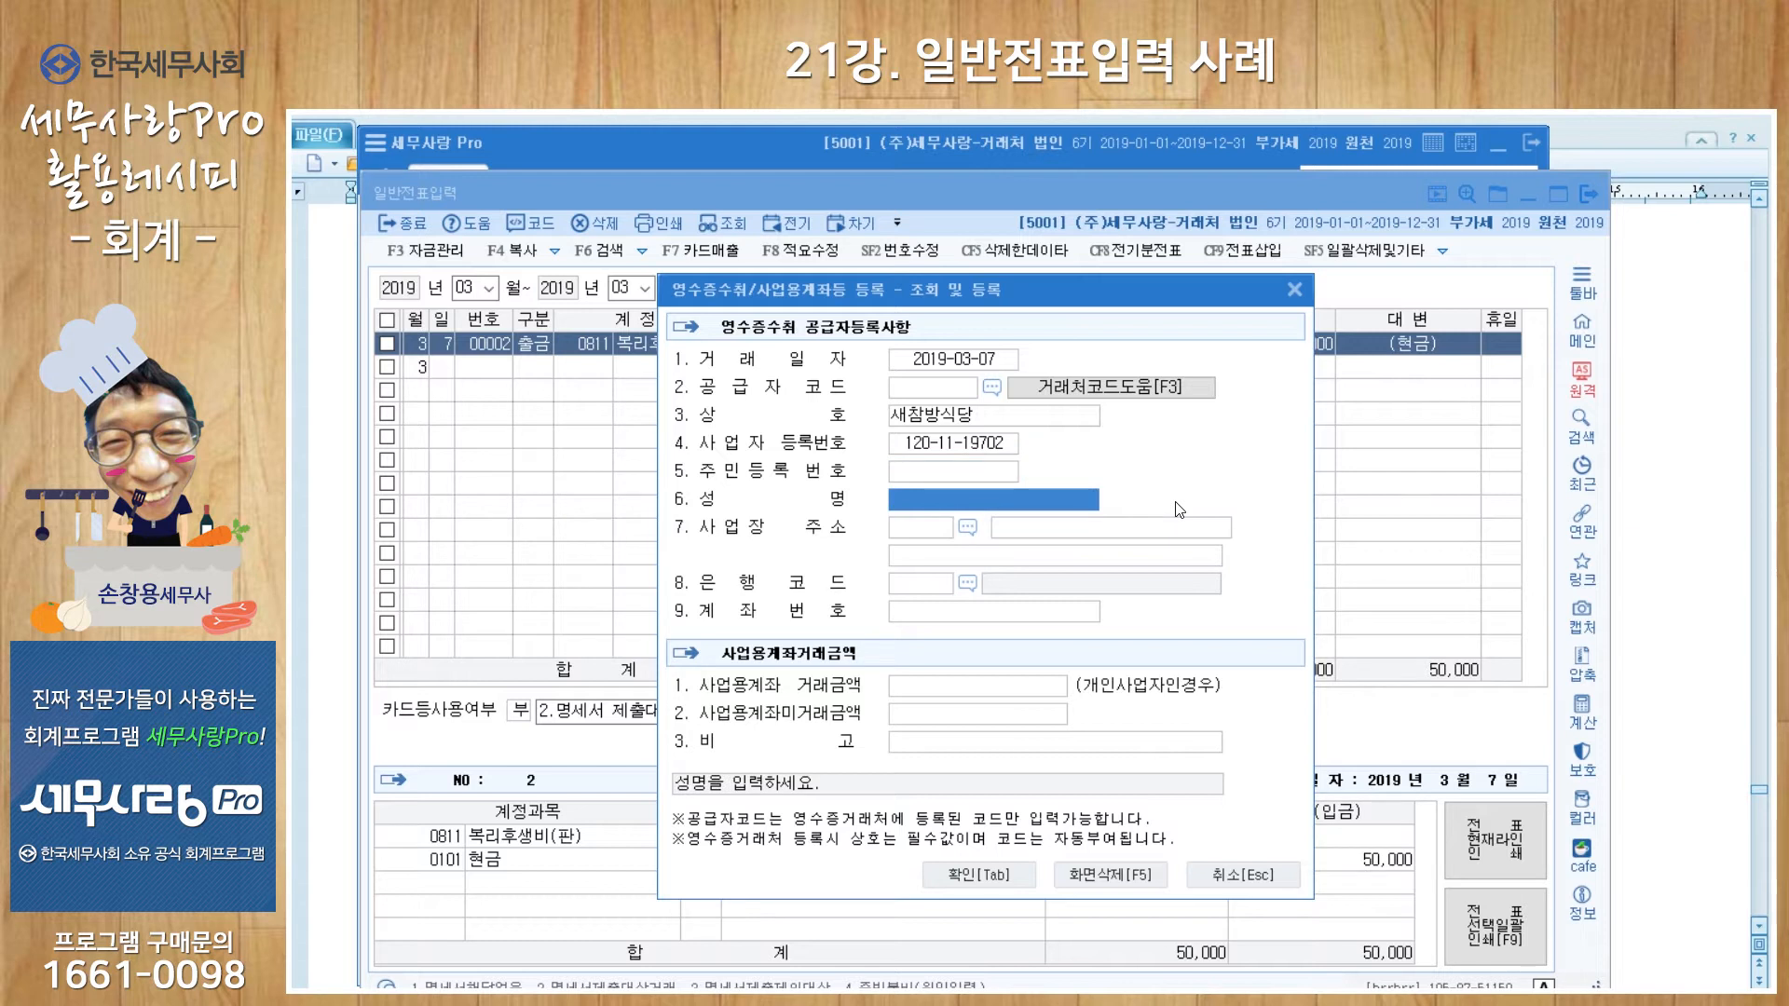
Step: Enter the supplier owner's name and save the receipt details
{"action": "key", "text": "Return"}
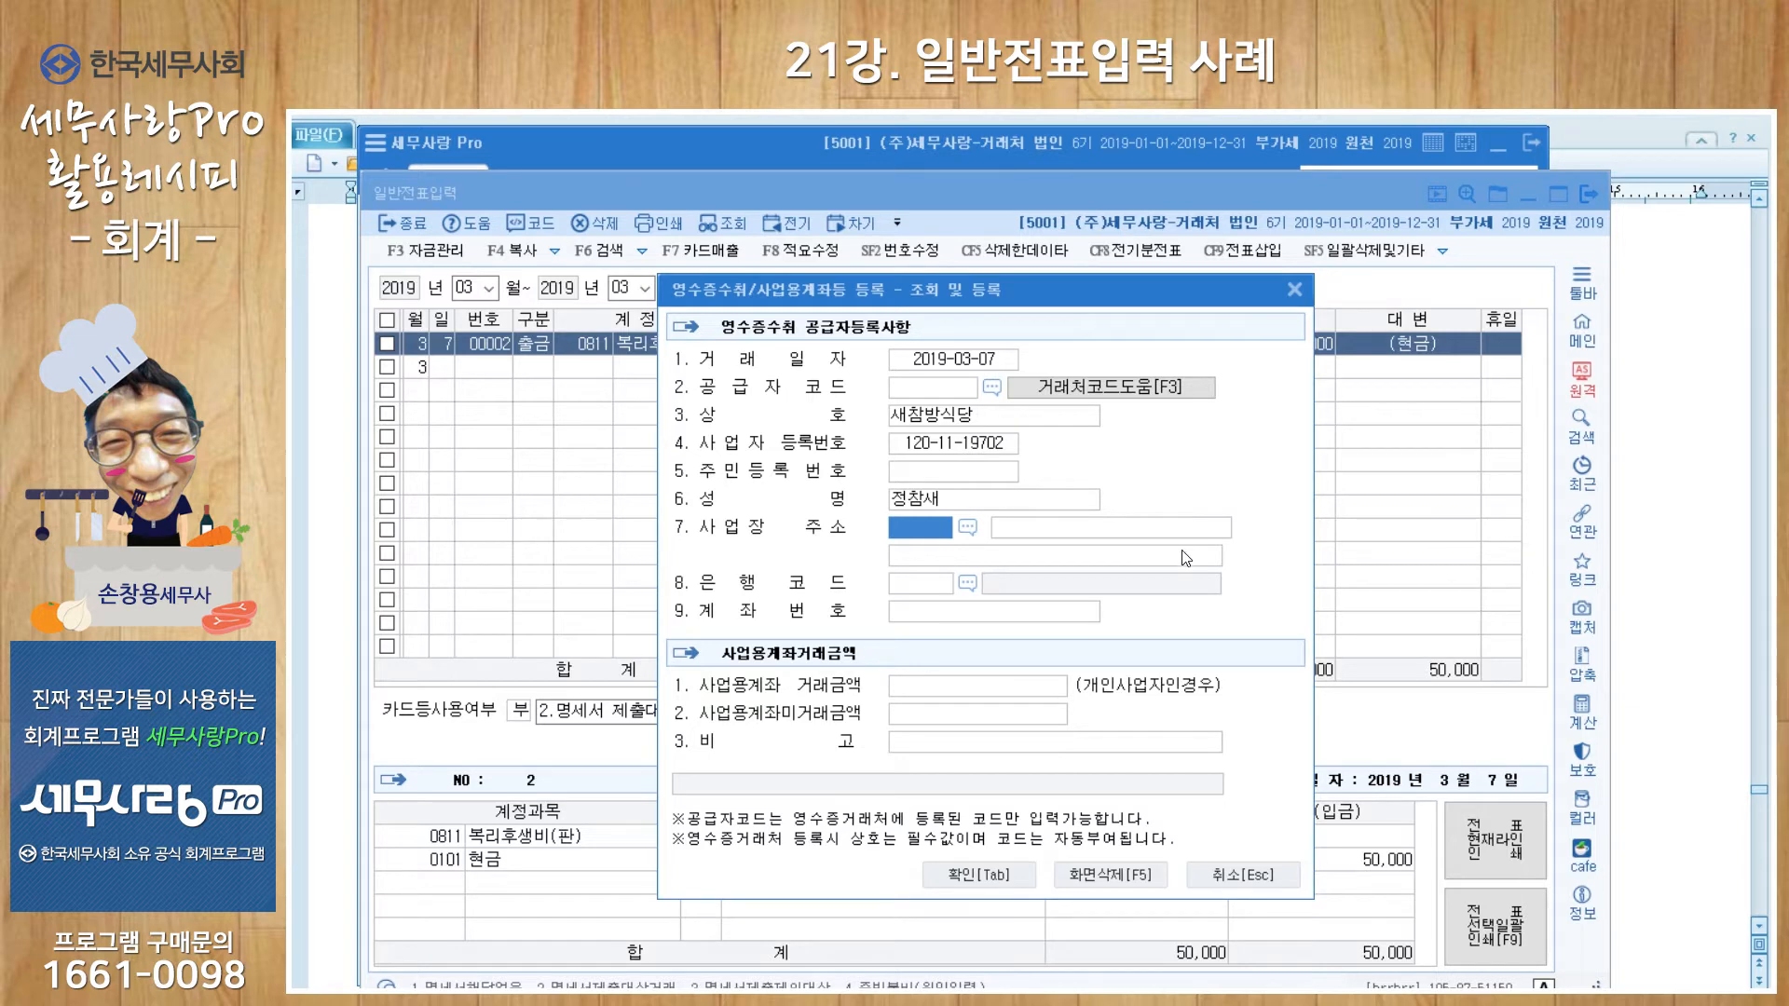
{"action": "left_click", "coordinate": [970, 879]}
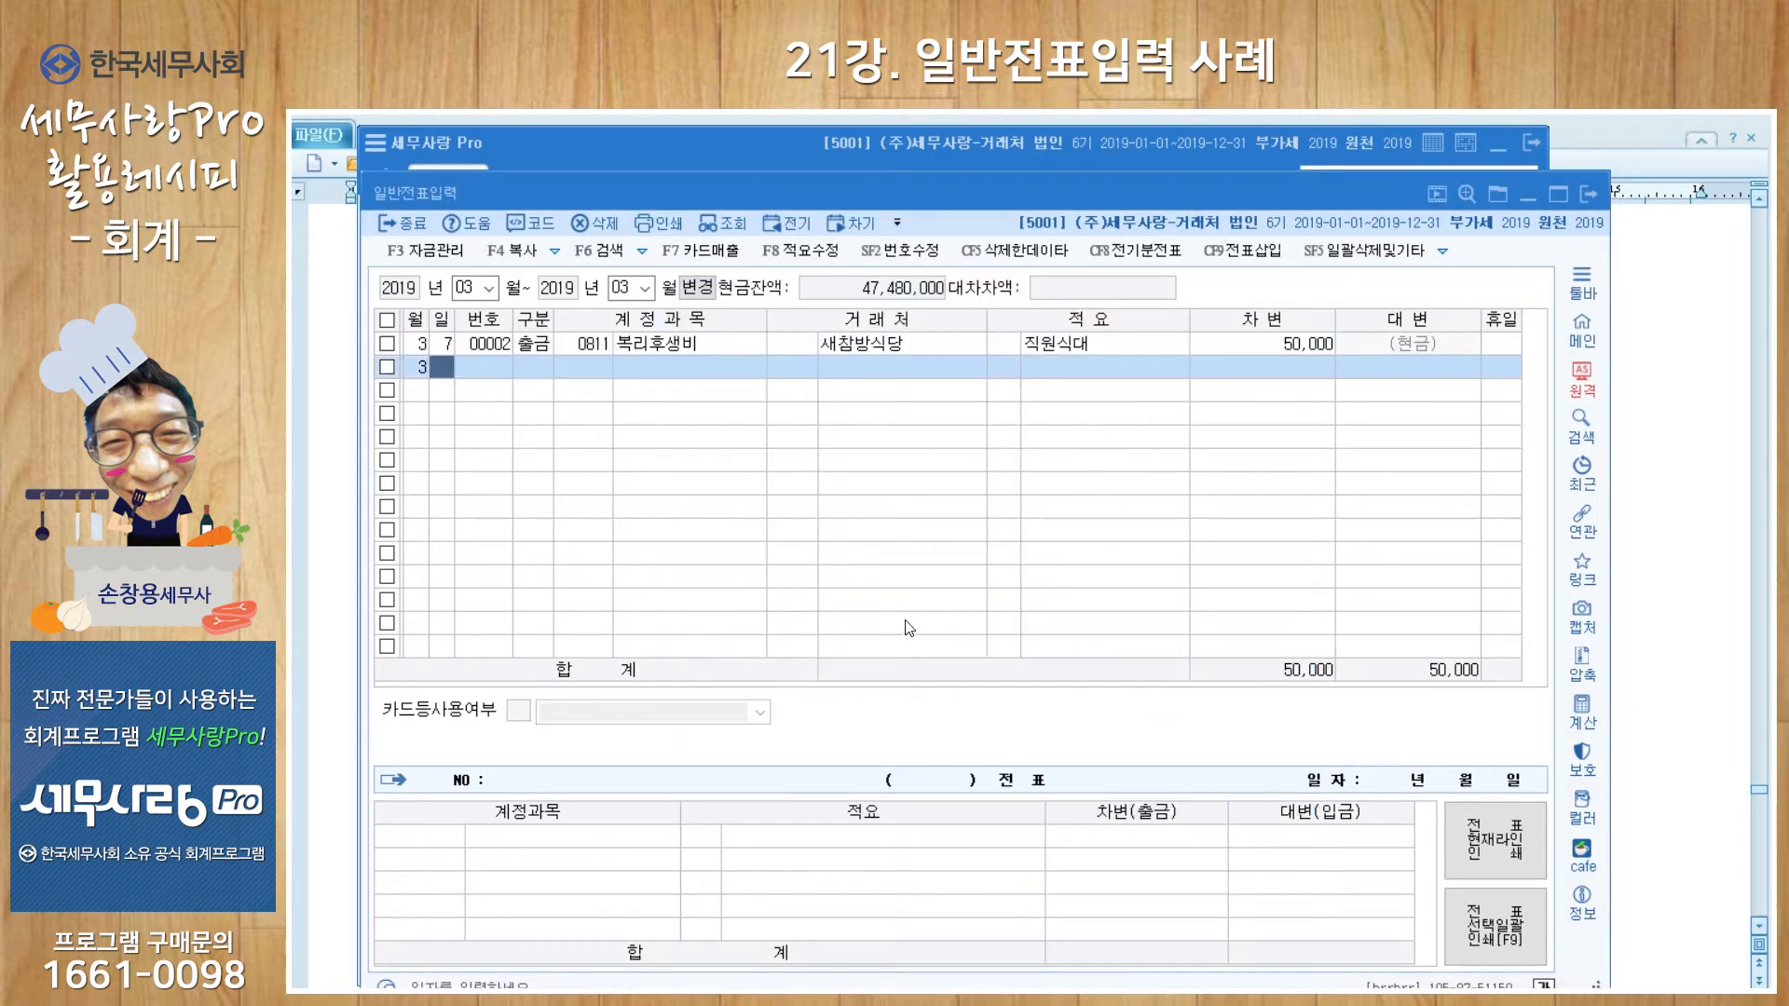
{"action": "left_click", "coordinate": [696, 343]}
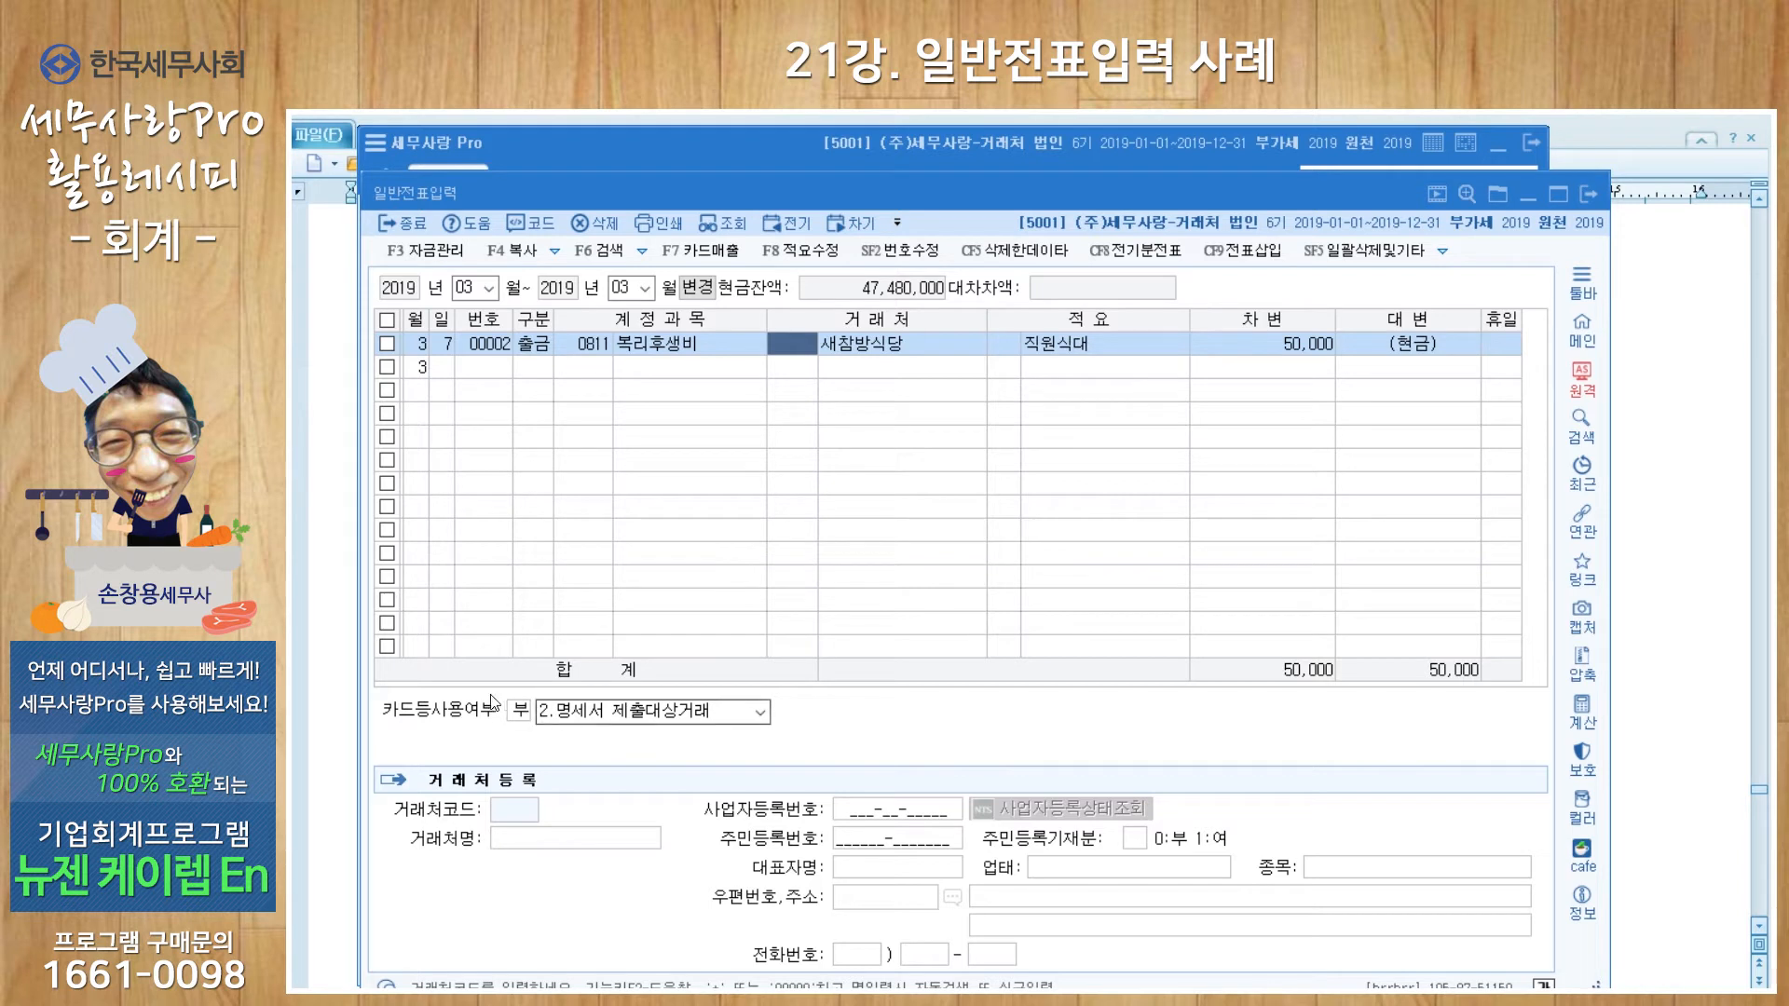
{"action": "left_click", "coordinate": [444, 367]}
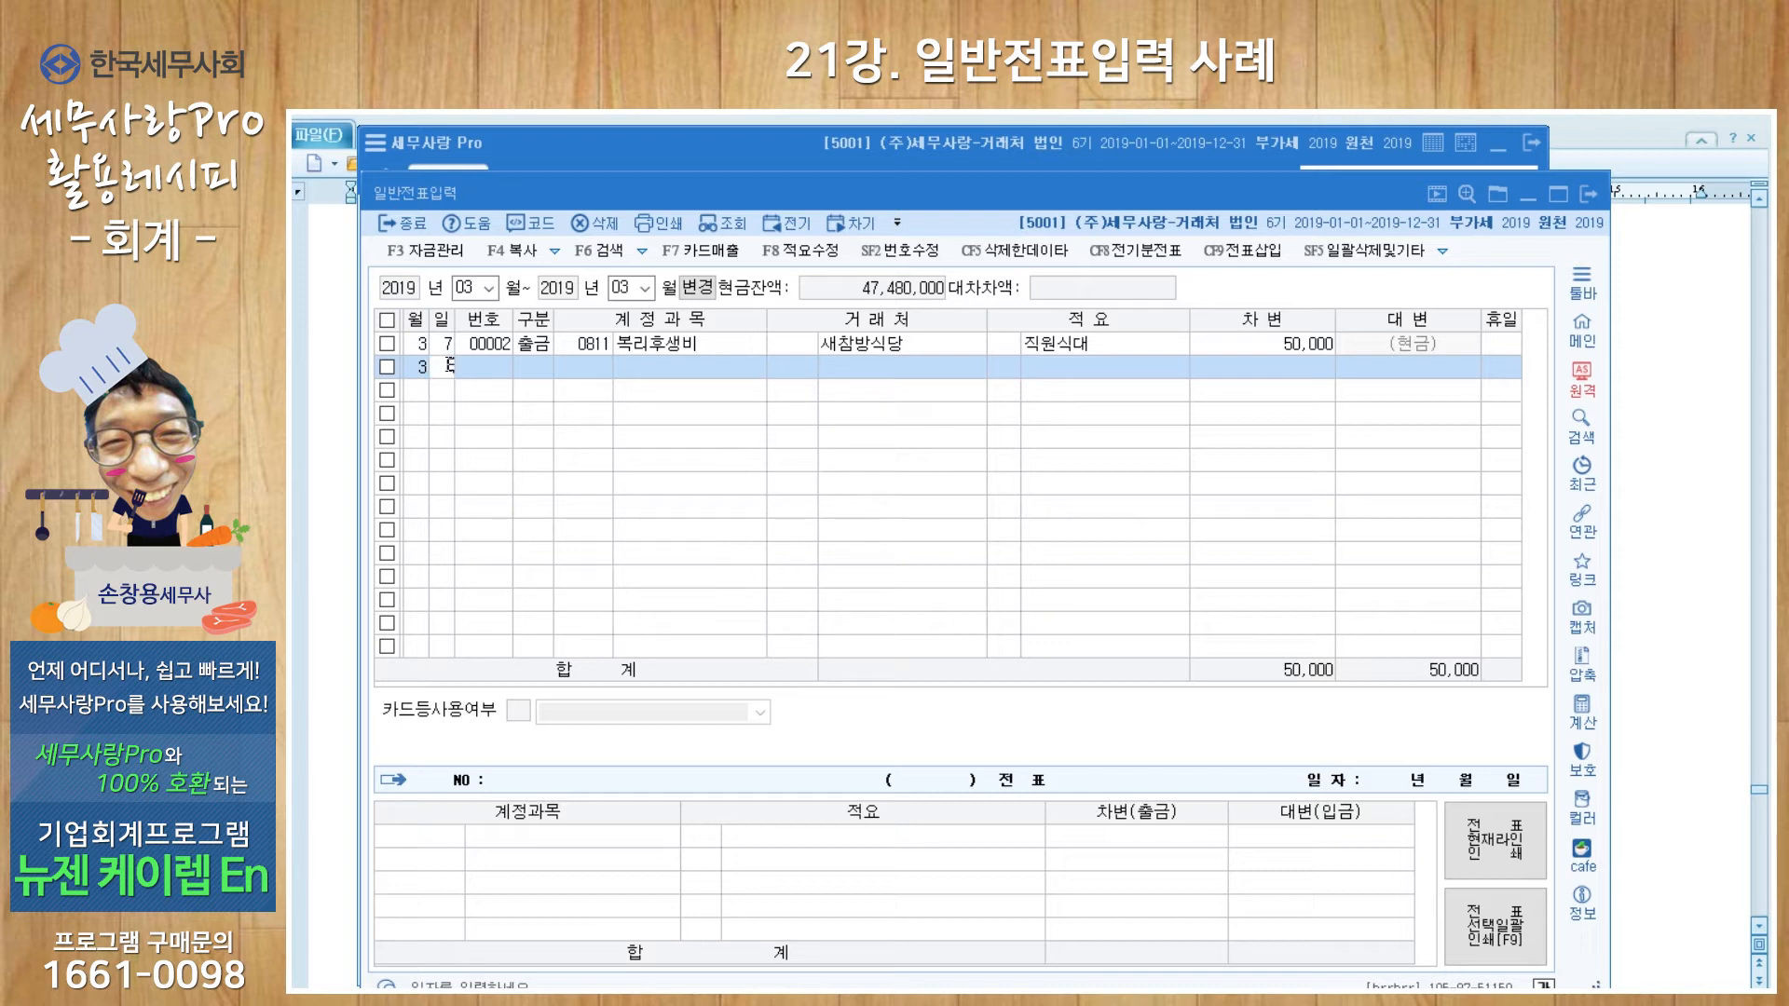
Step: Start a March 8 debit line to 0813 접대비 with trading partner 개성
{"action": "type", "text": "8"}
{"action": "key", "text": "Return"}
{"action": "type", "text": "3"}
{"action": "key", "text": "Return"}
{"action": "type", "text": "0813"}
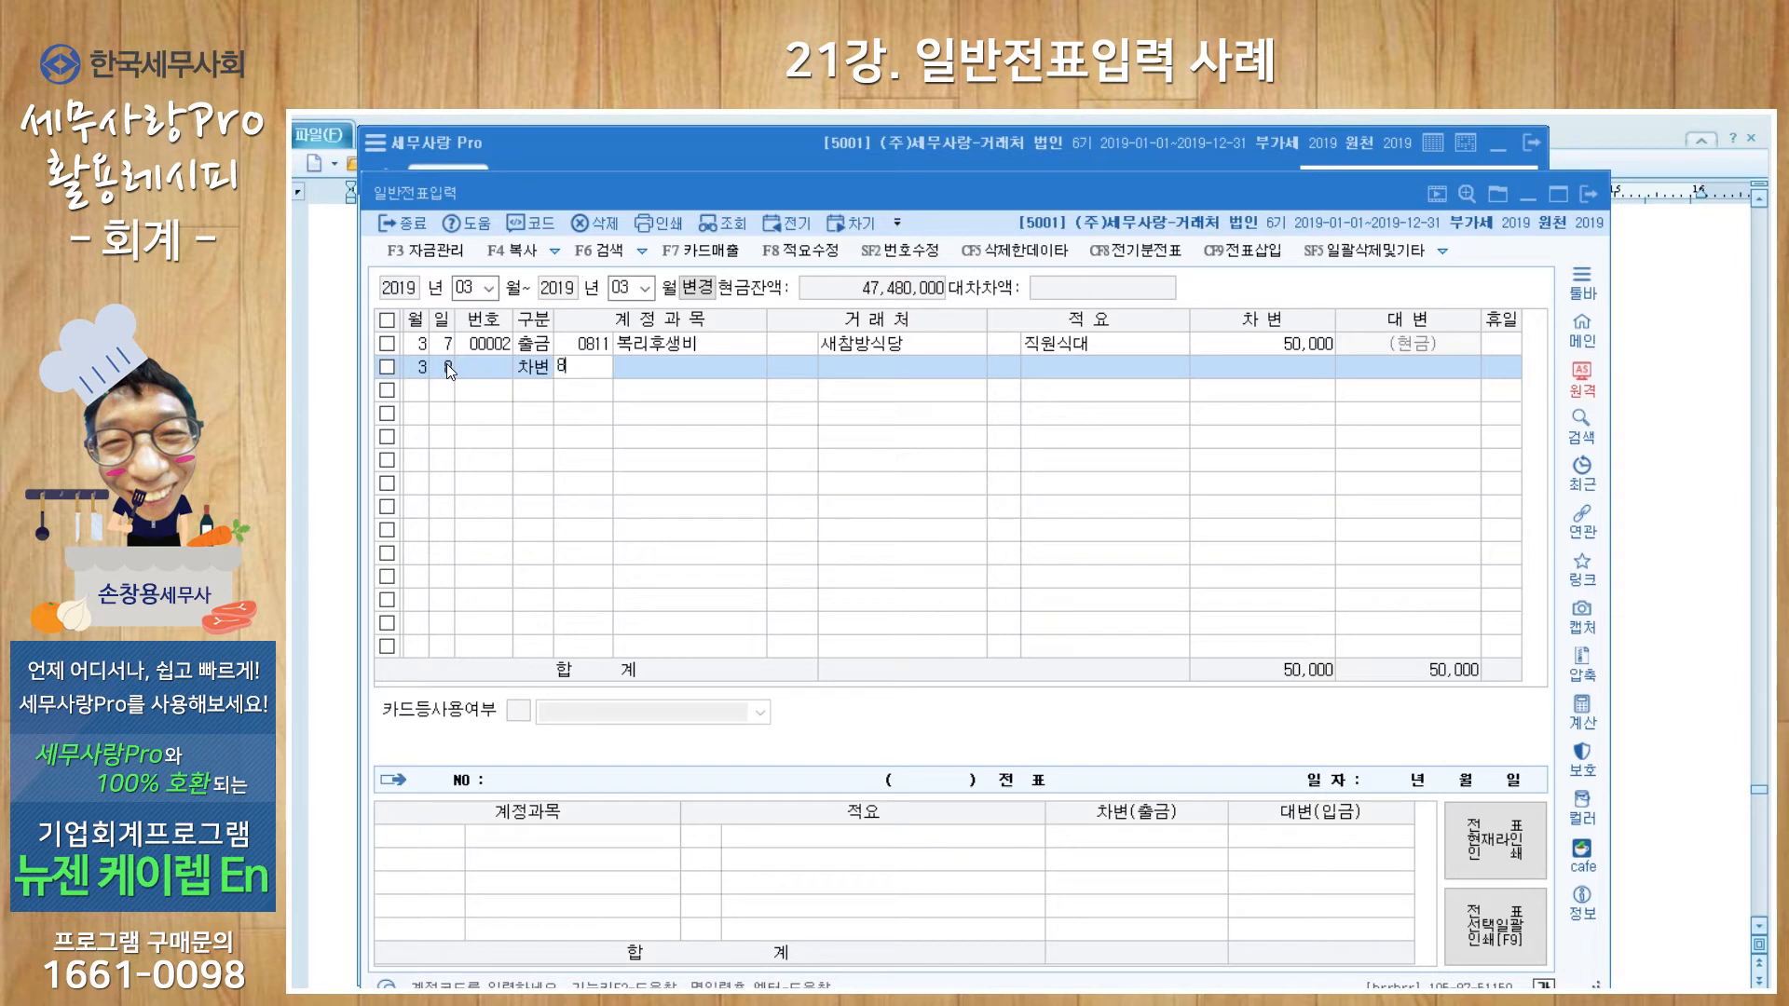
{"action": "key", "text": "Return"}
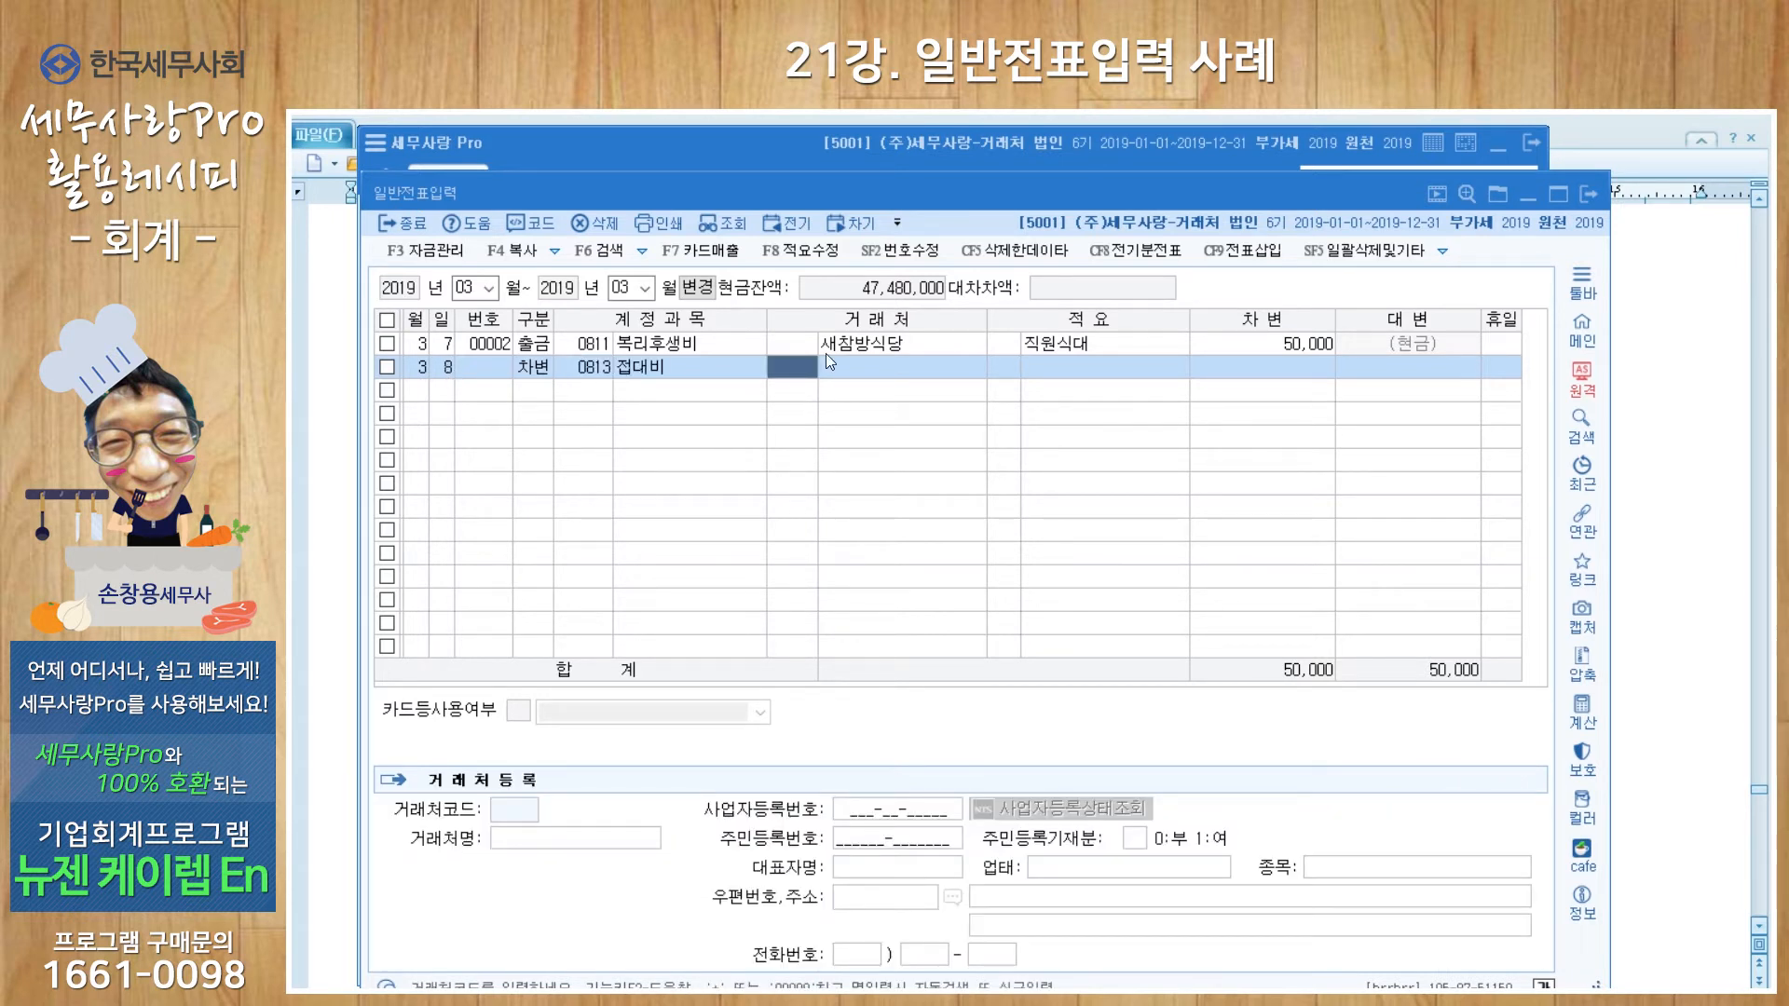
{"action": "key", "text": "Return"}
{"action": "type", "text": "개성"}
{"action": "key", "text": "Return"}
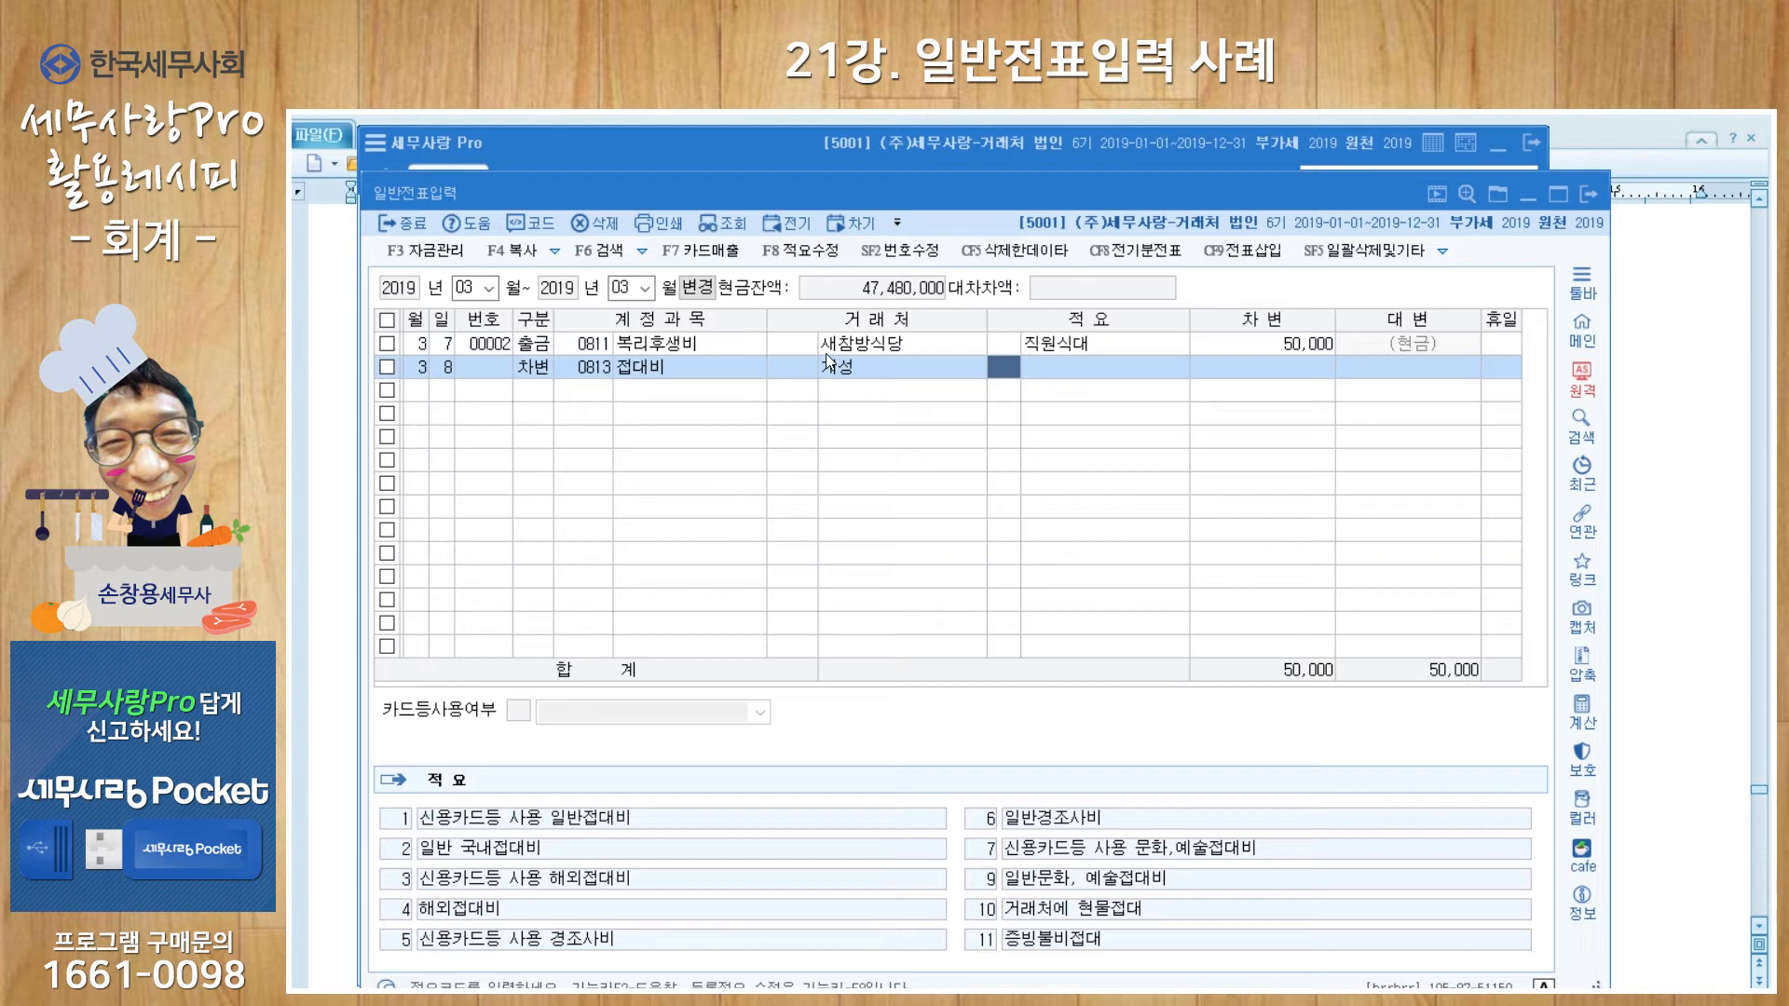
Step: Give the line memo code 1 (신용카드등 사용 일반접대비) and a 250,000 debit
{"action": "type", "text": "1"}
{"action": "key", "text": "Return"}
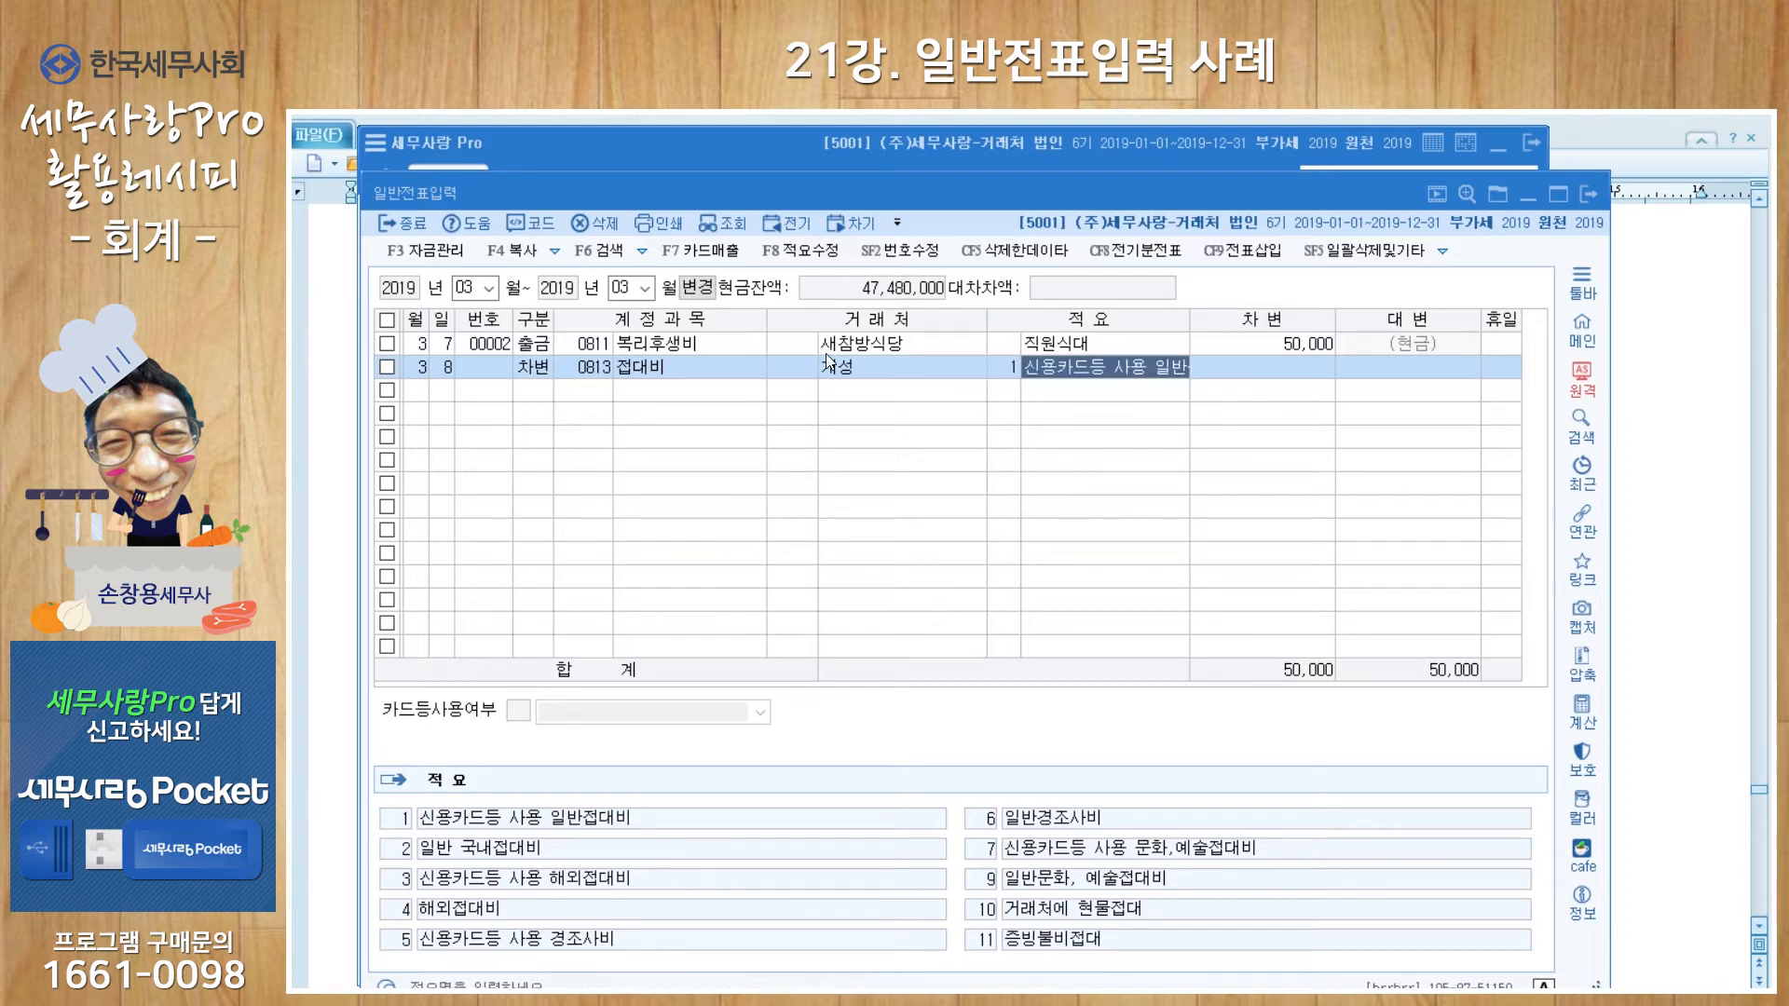
{"action": "key", "text": "Return"}
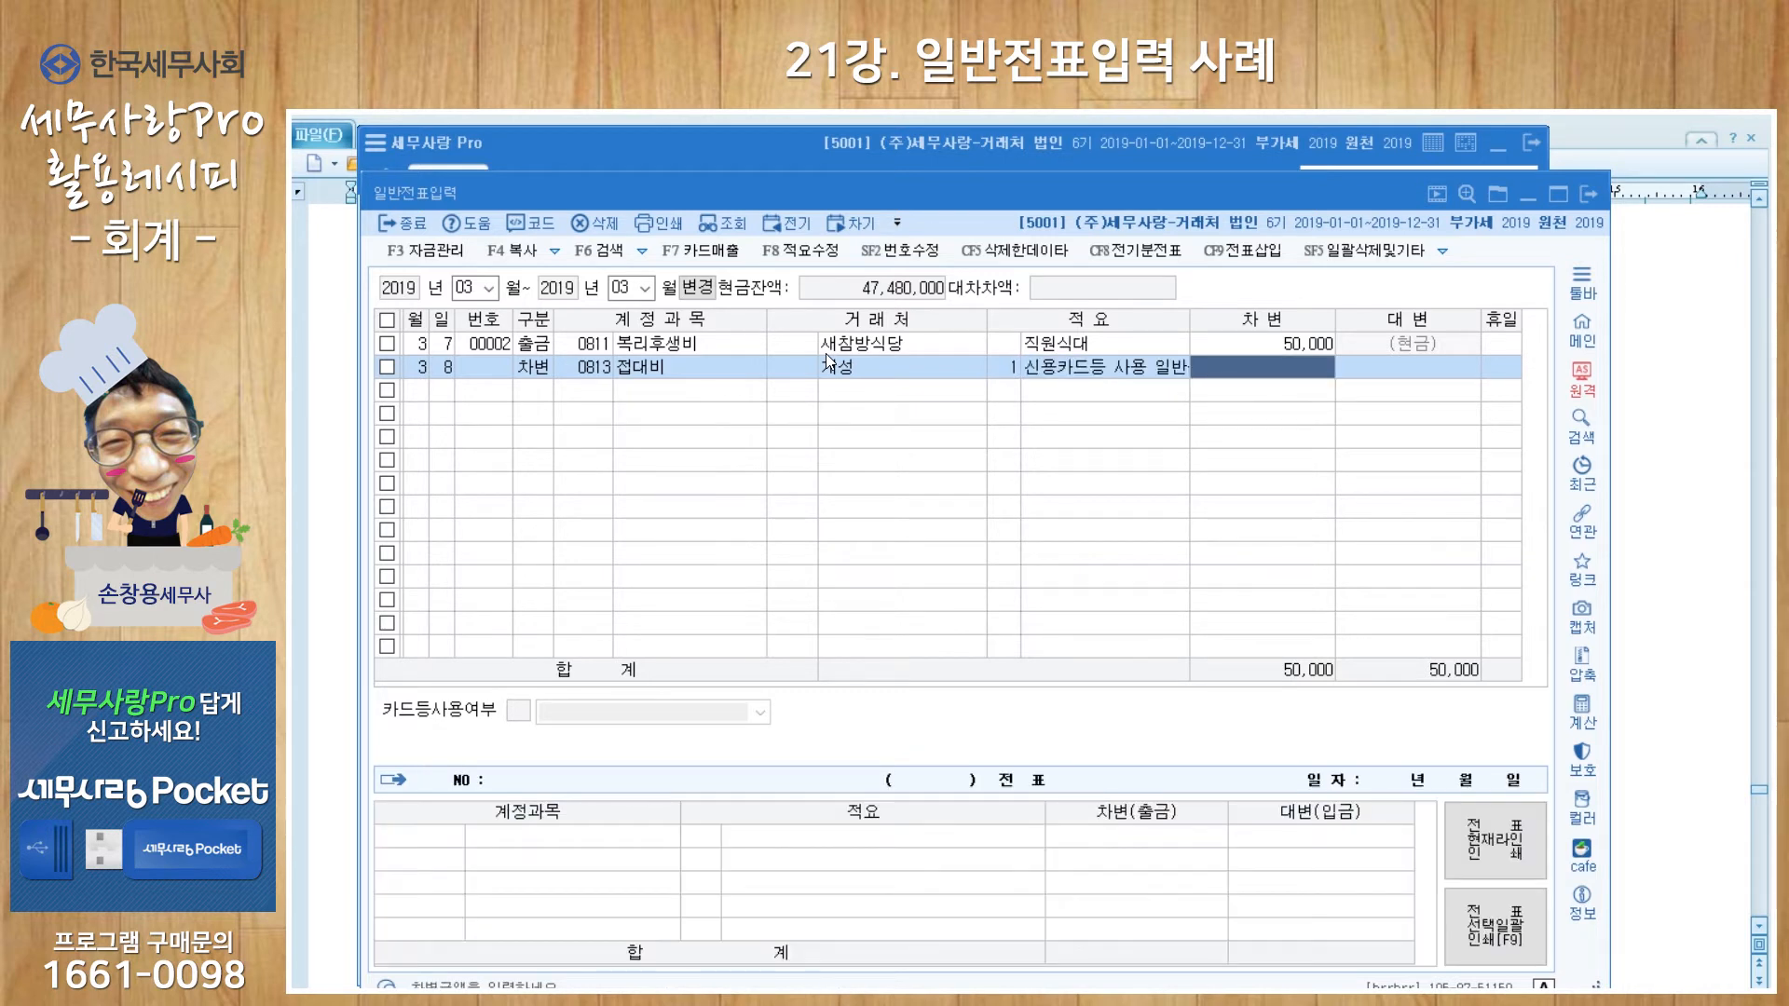
{"action": "type", "text": "2500000"}
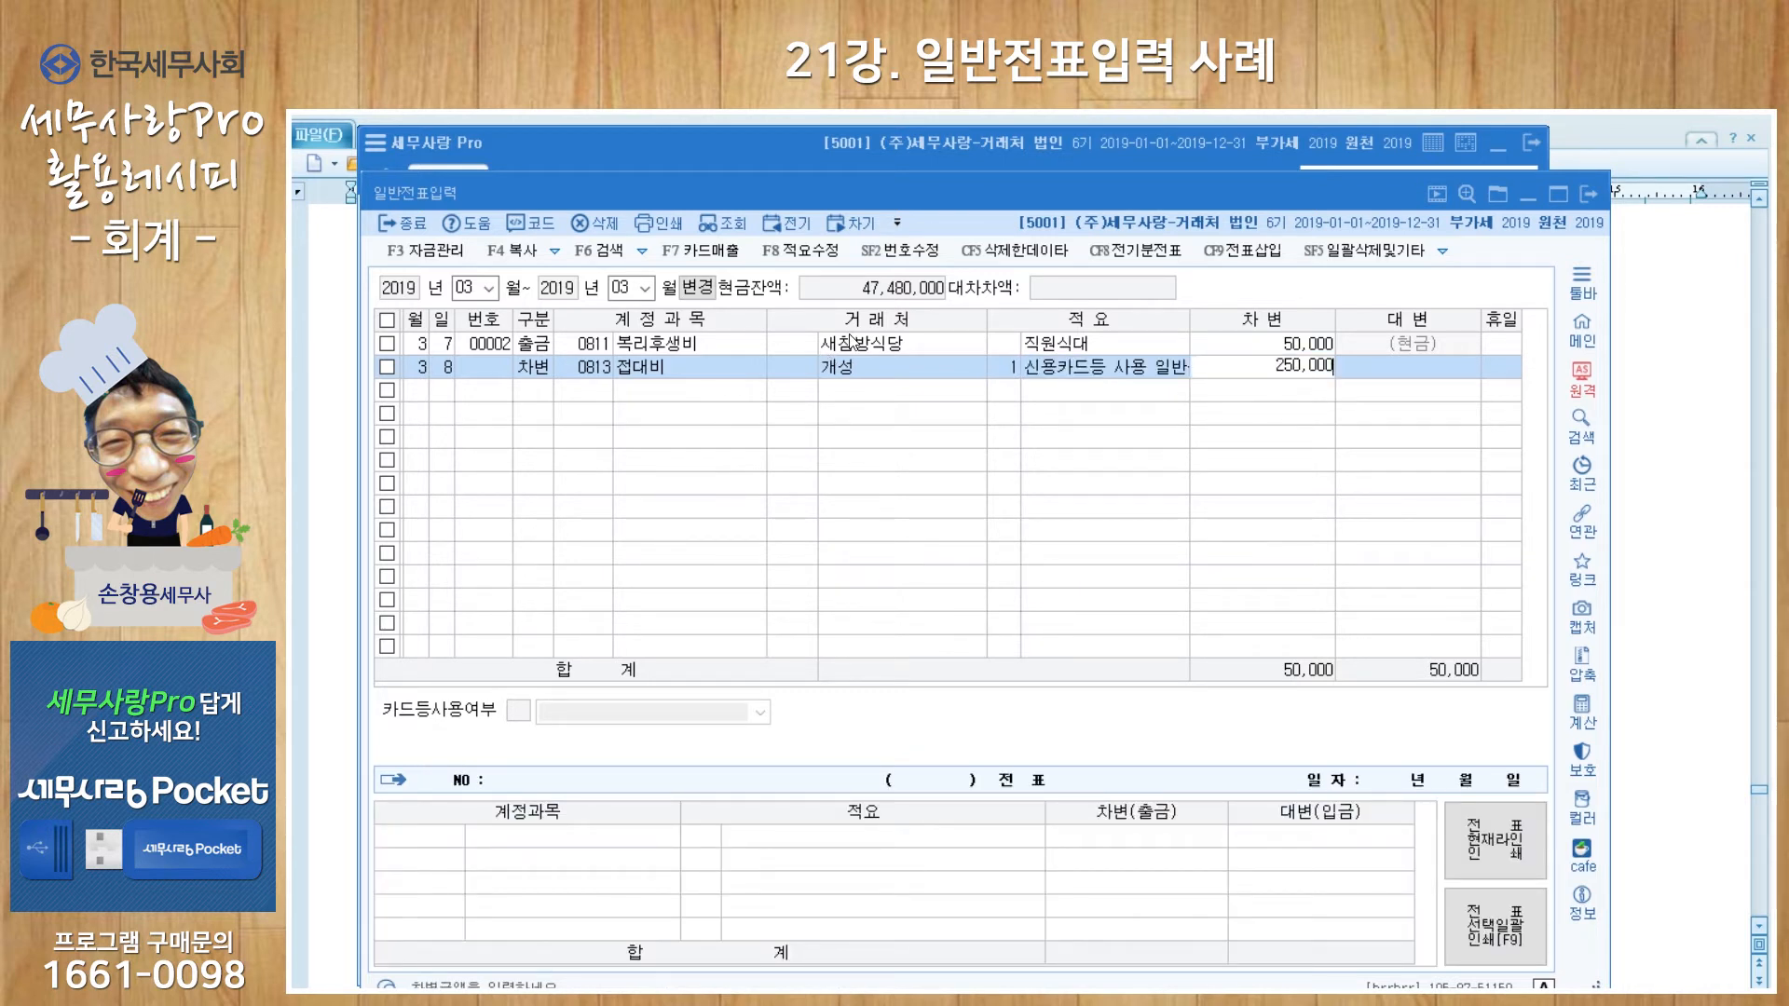
{"action": "key", "text": "Return"}
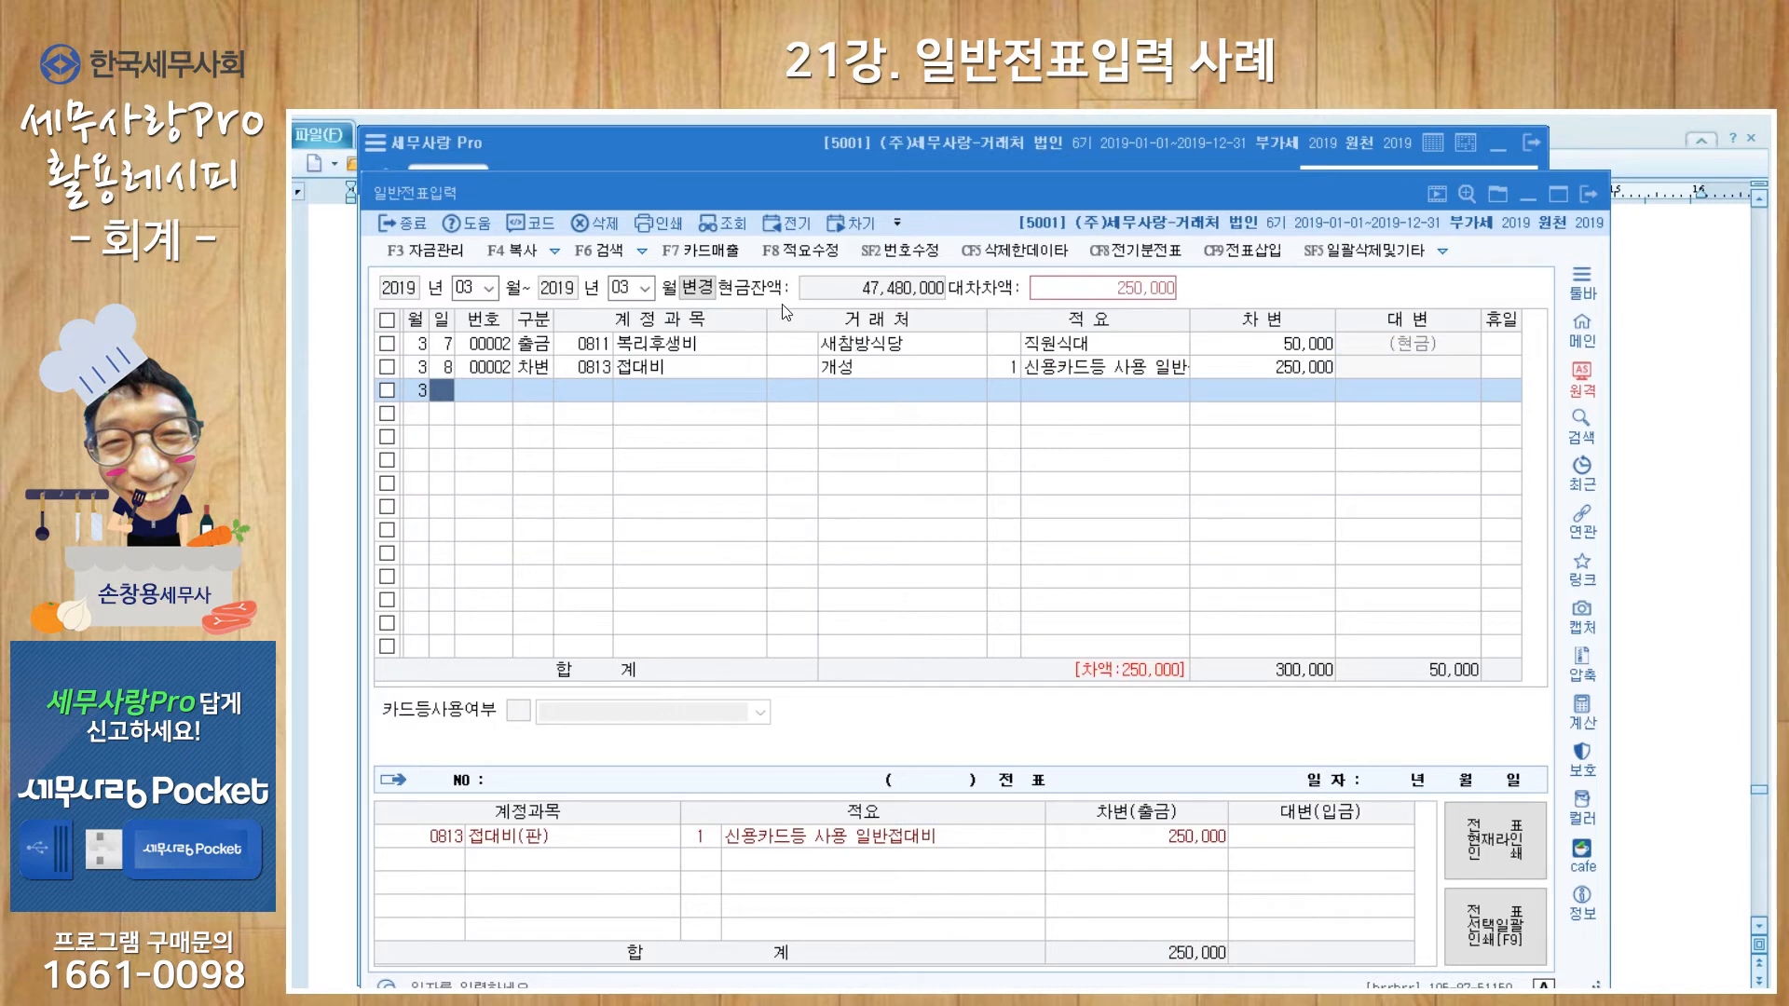
{"action": "left_click", "coordinate": [442, 368]}
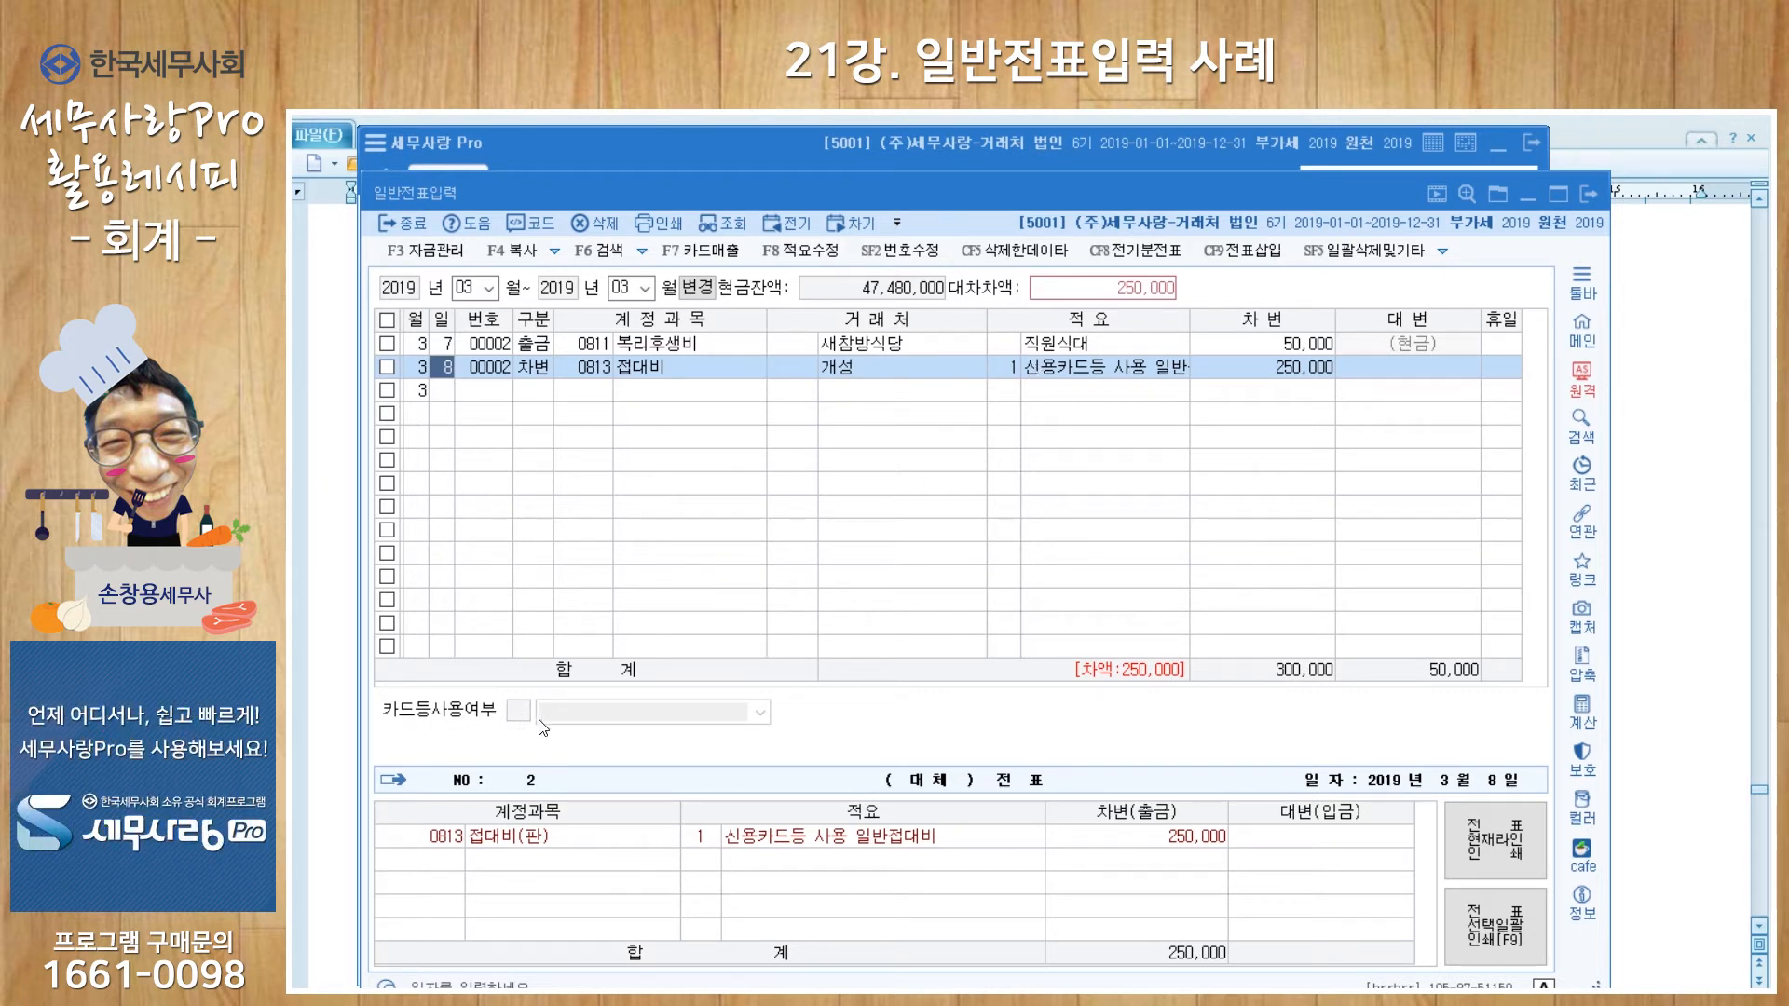
{"action": "left_click", "coordinate": [445, 391]}
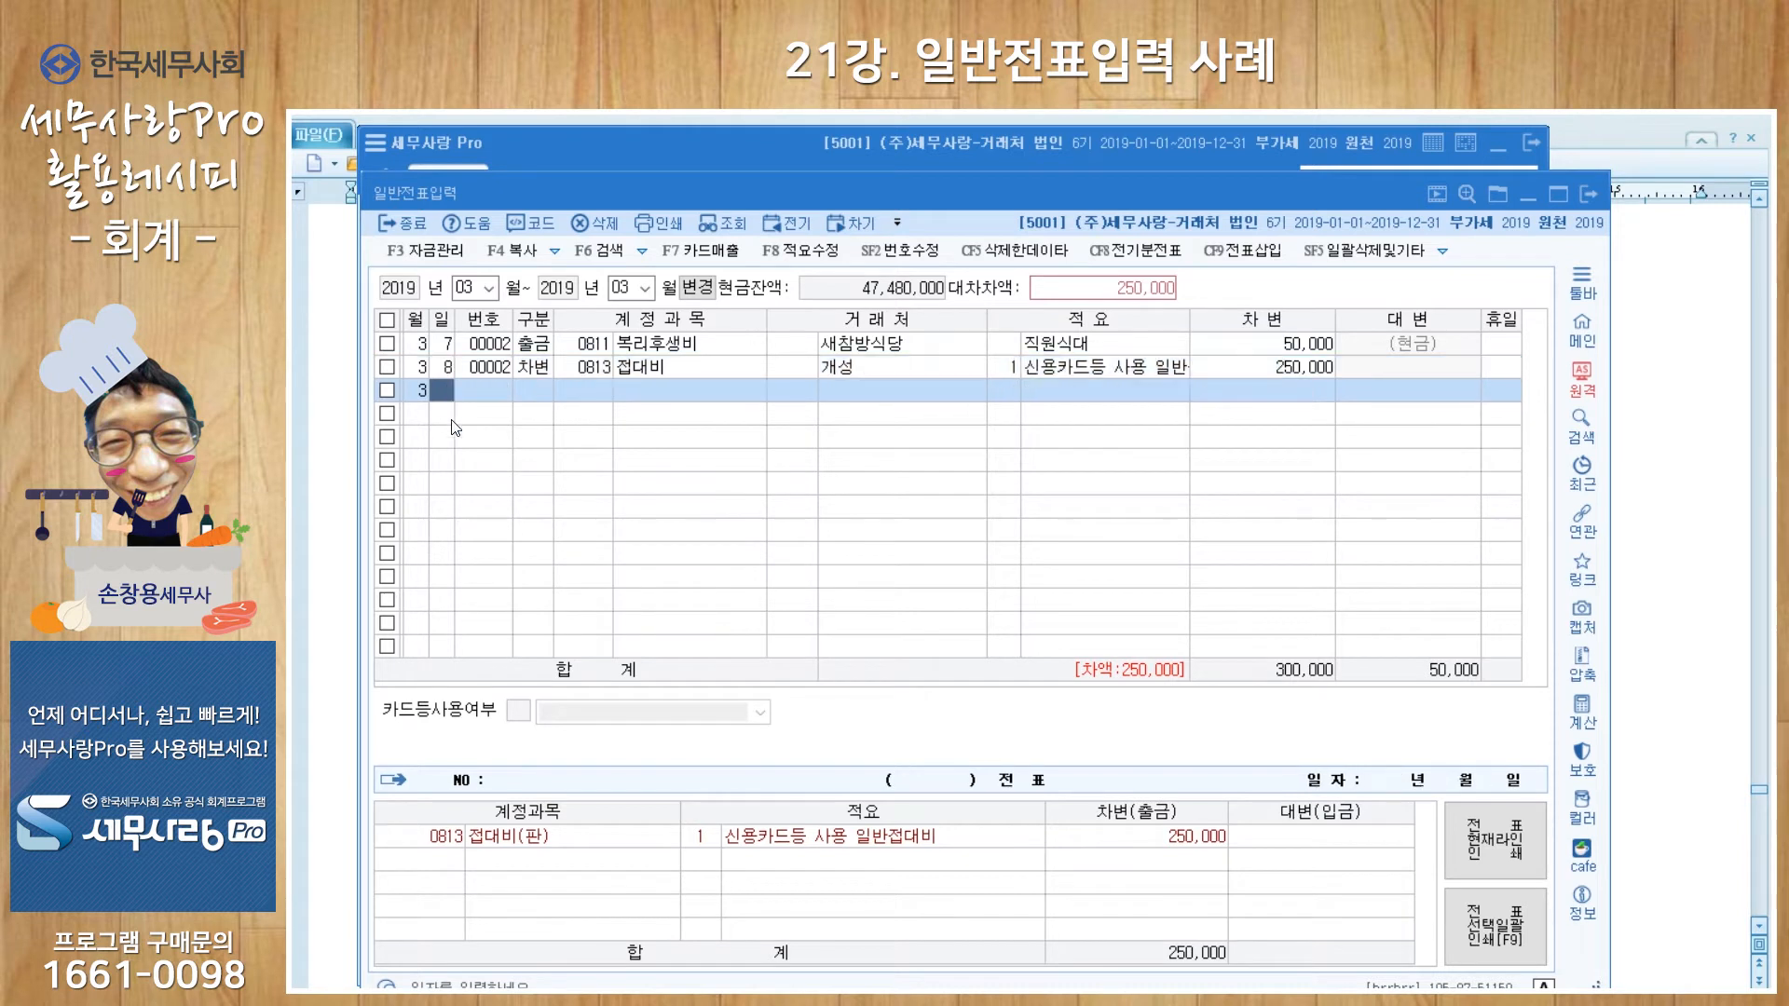
Step: Start a March 8 credit line to account 0253 미지급금
{"action": "type", "text": "4"}
{"action": "key", "text": "BackSpace"}
{"action": "type", "text": "8"}
{"action": "key", "text": "Return"}
{"action": "type", "text": "4"}
{"action": "key", "text": "Return"}
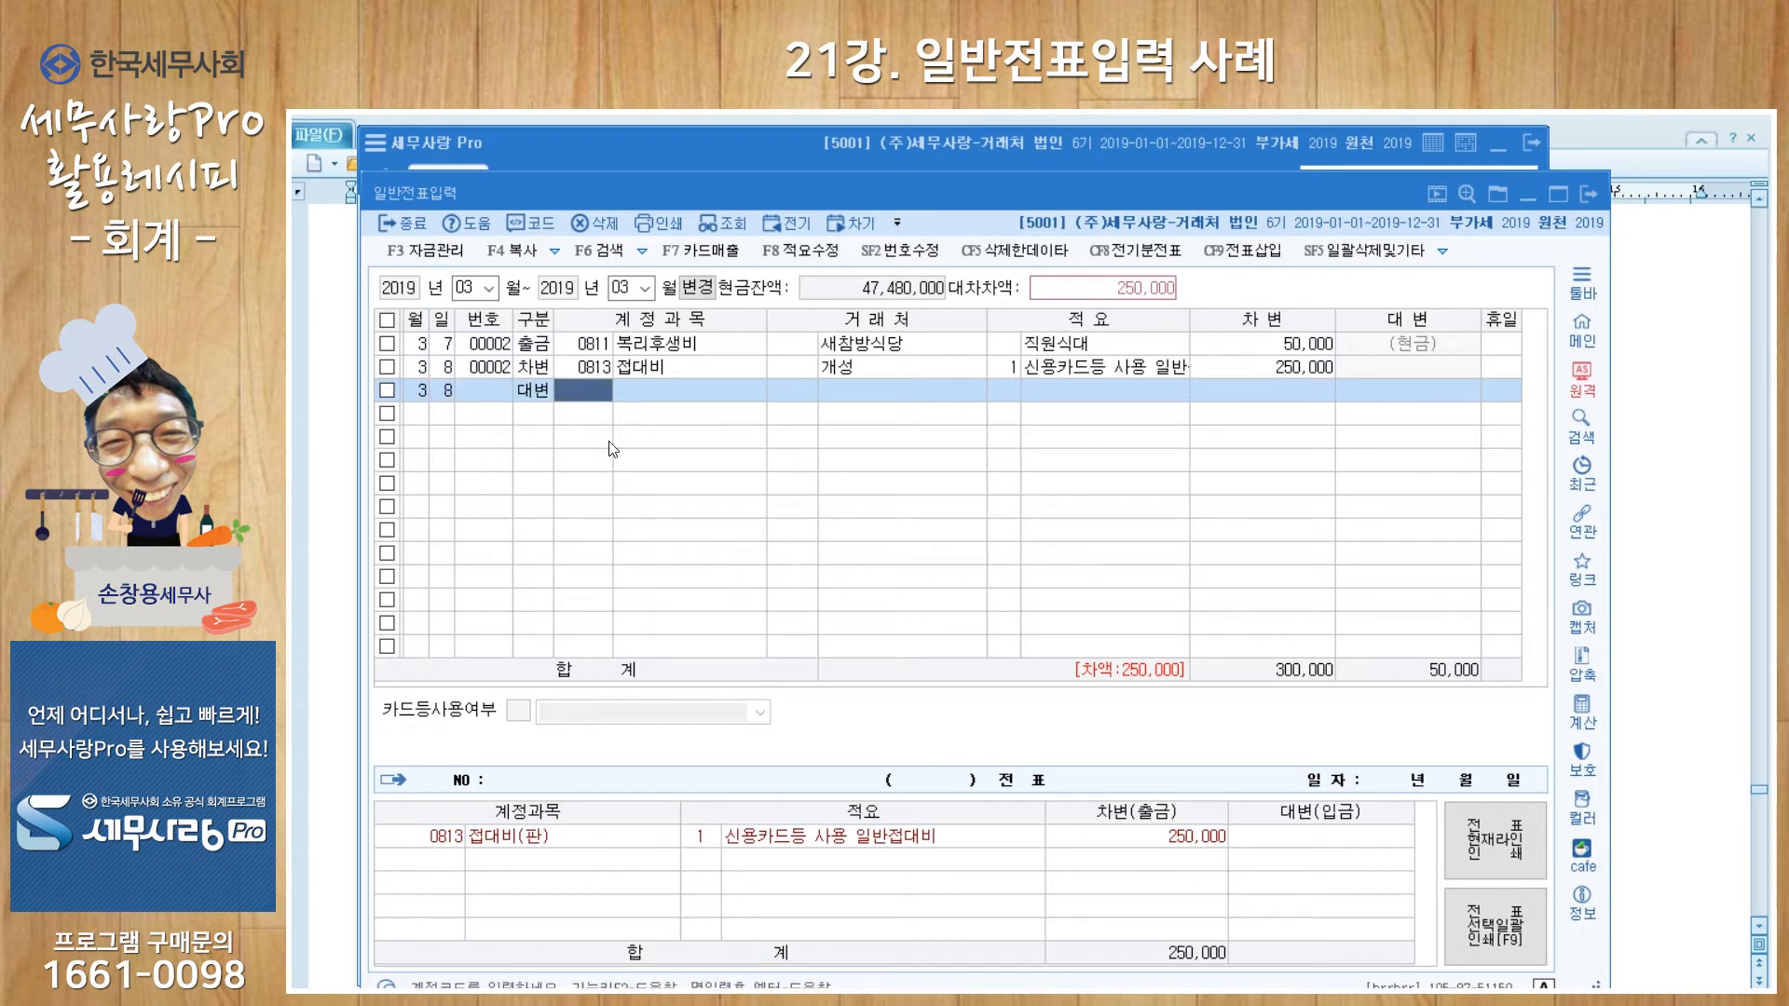
{"action": "type", "text": "미지급"}
{"action": "key", "text": "Return"}
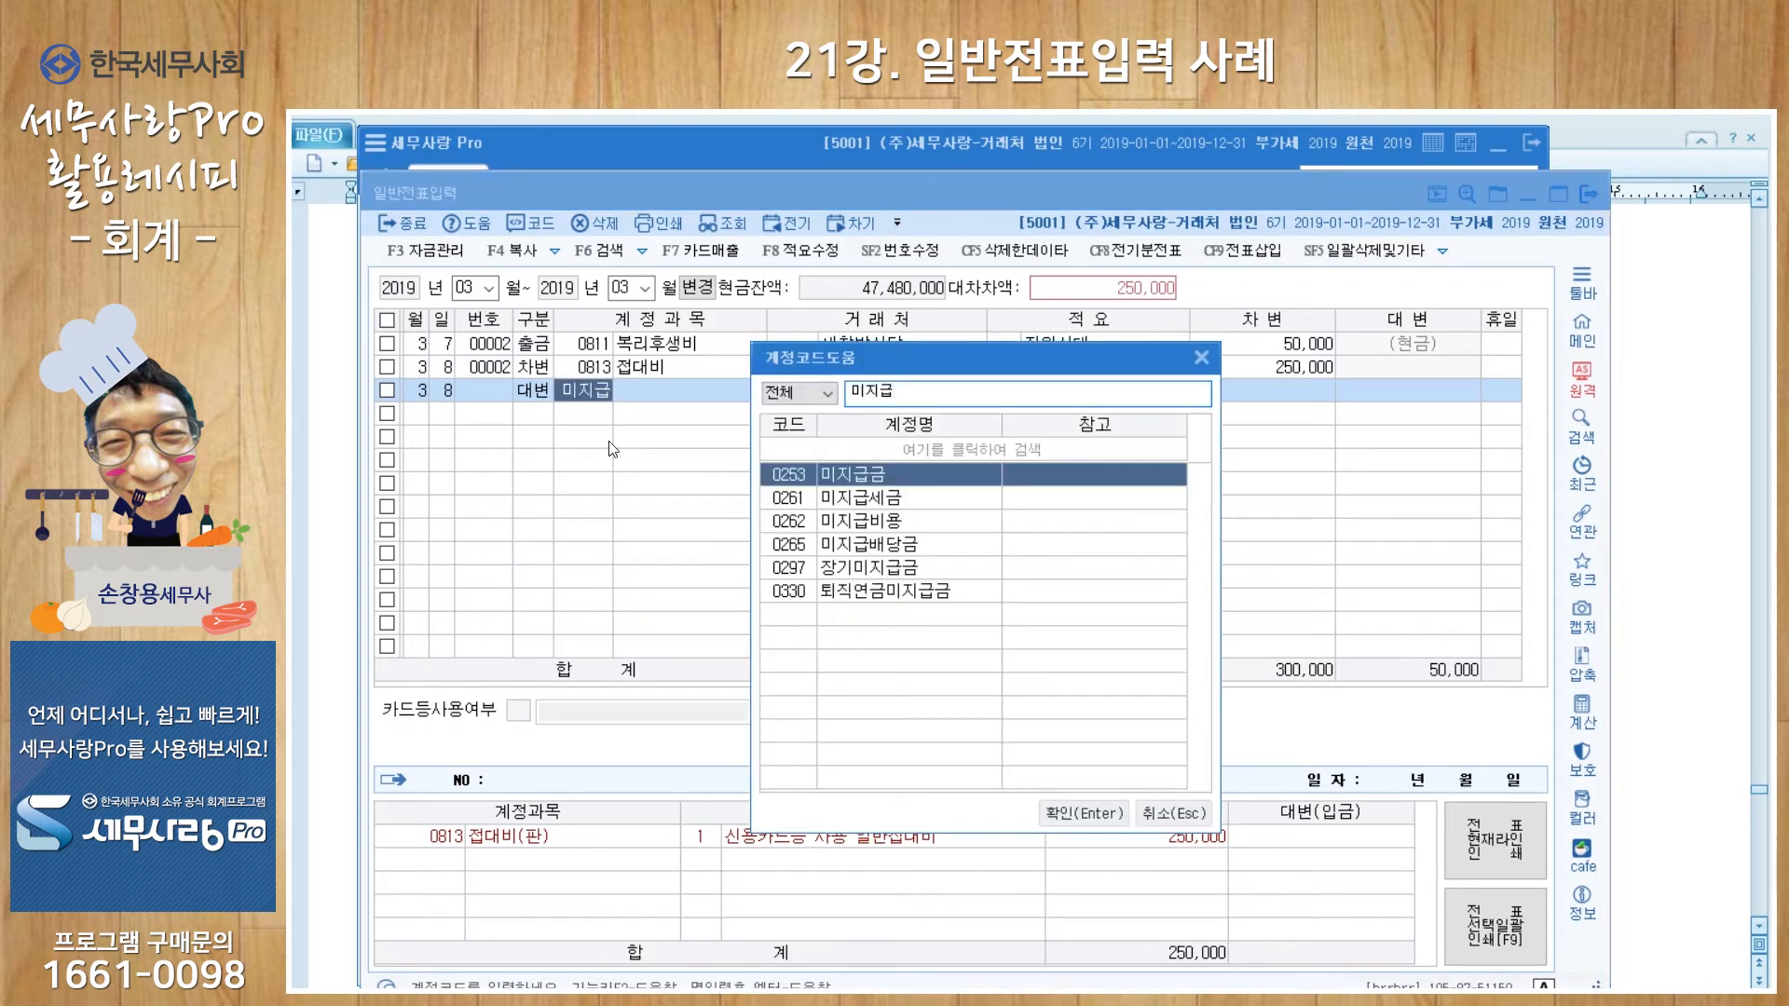
{"action": "key", "text": "Return"}
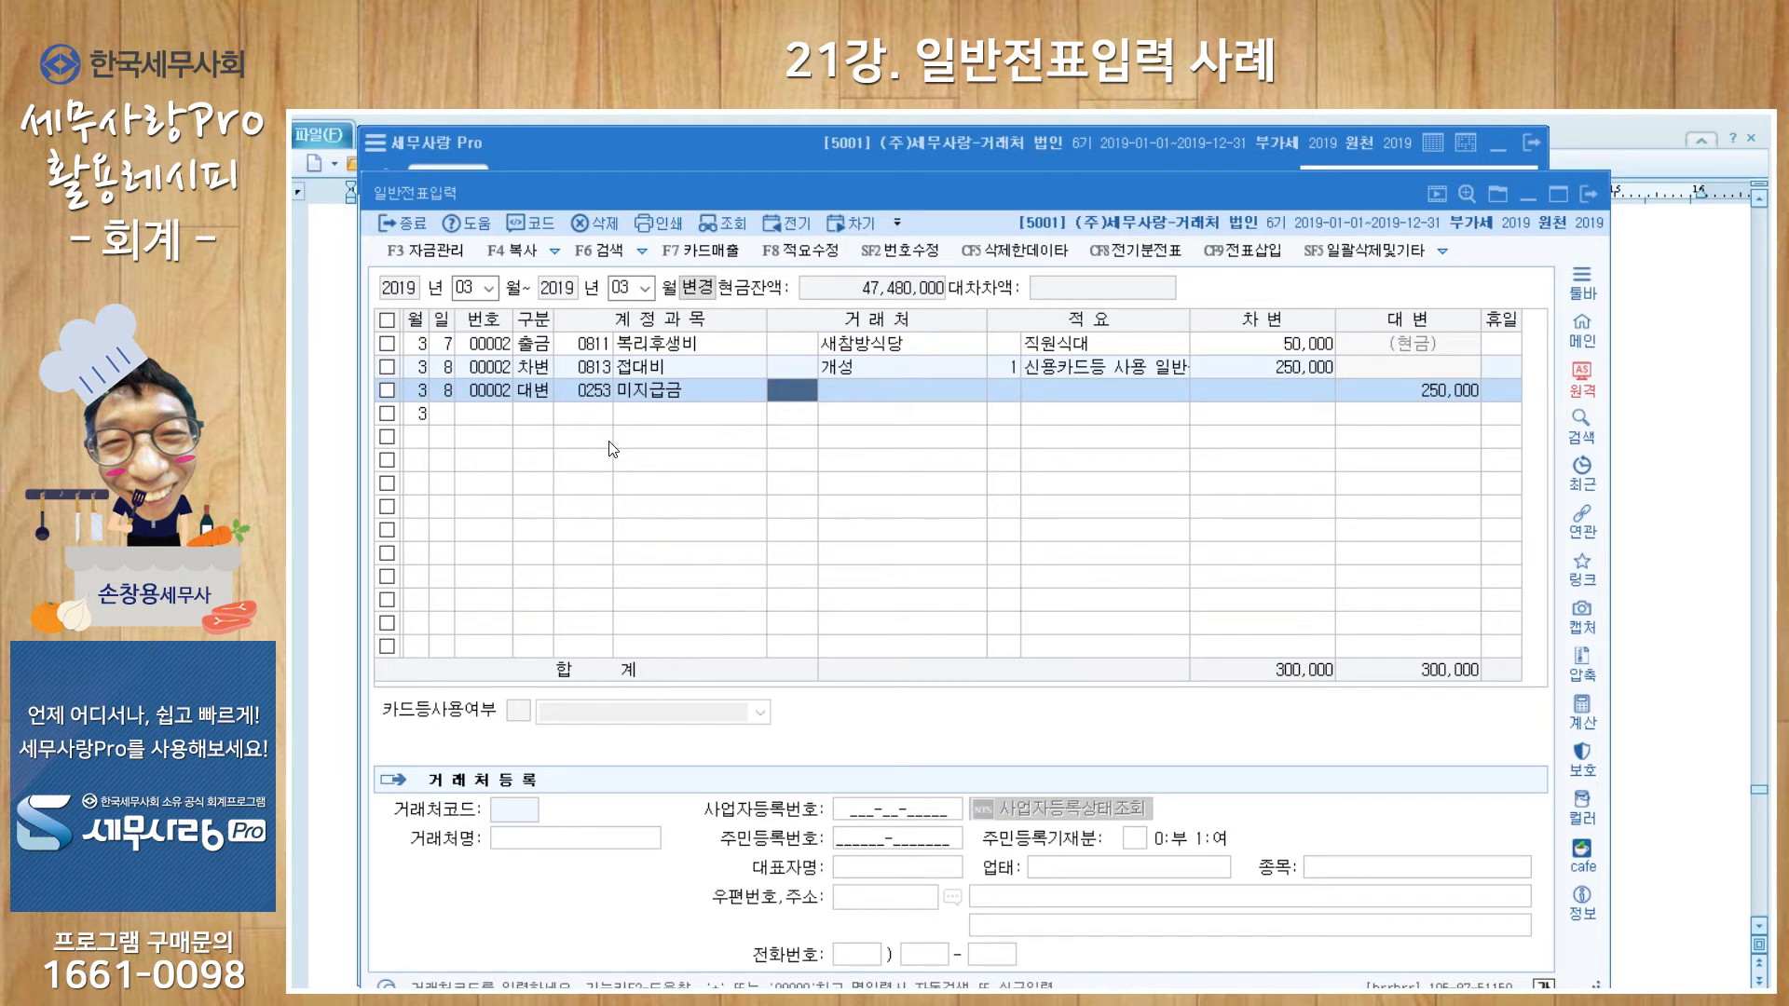
Step: Assign partner 비씨카드, memo 카드대금 미지급, and accept the 250,000 credit
{"action": "key", "text": "plus"}
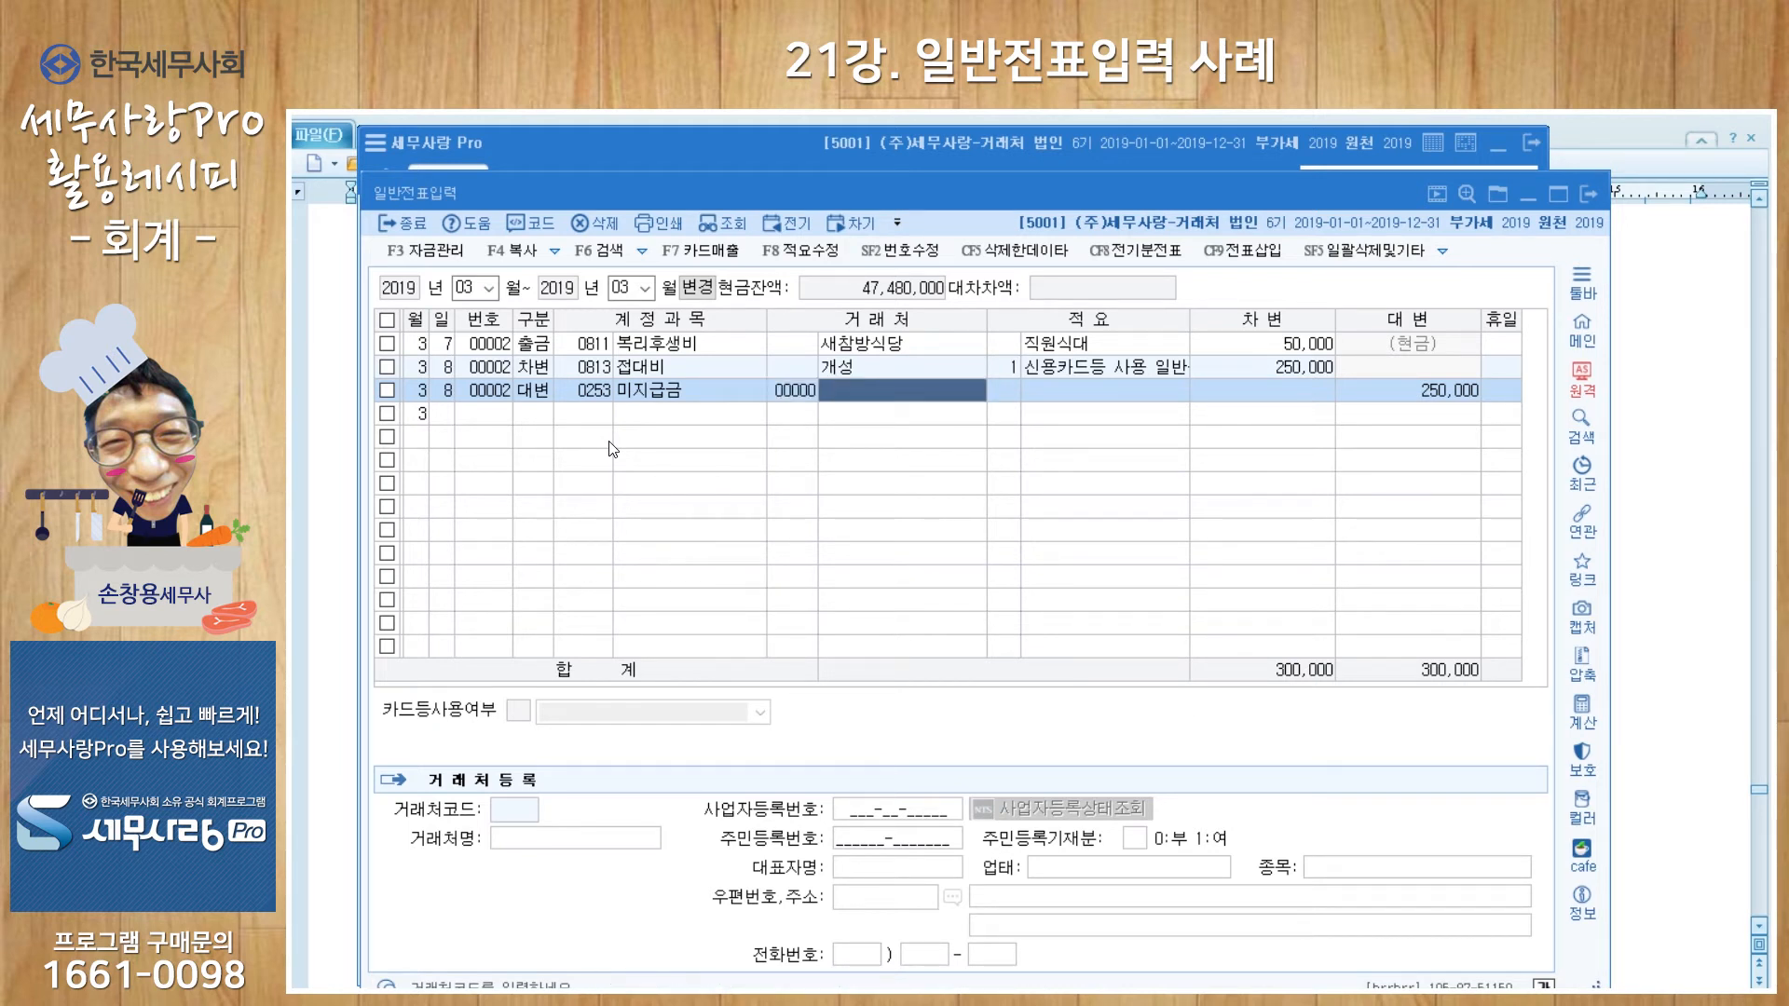
{"action": "type", "text": "비씨"}
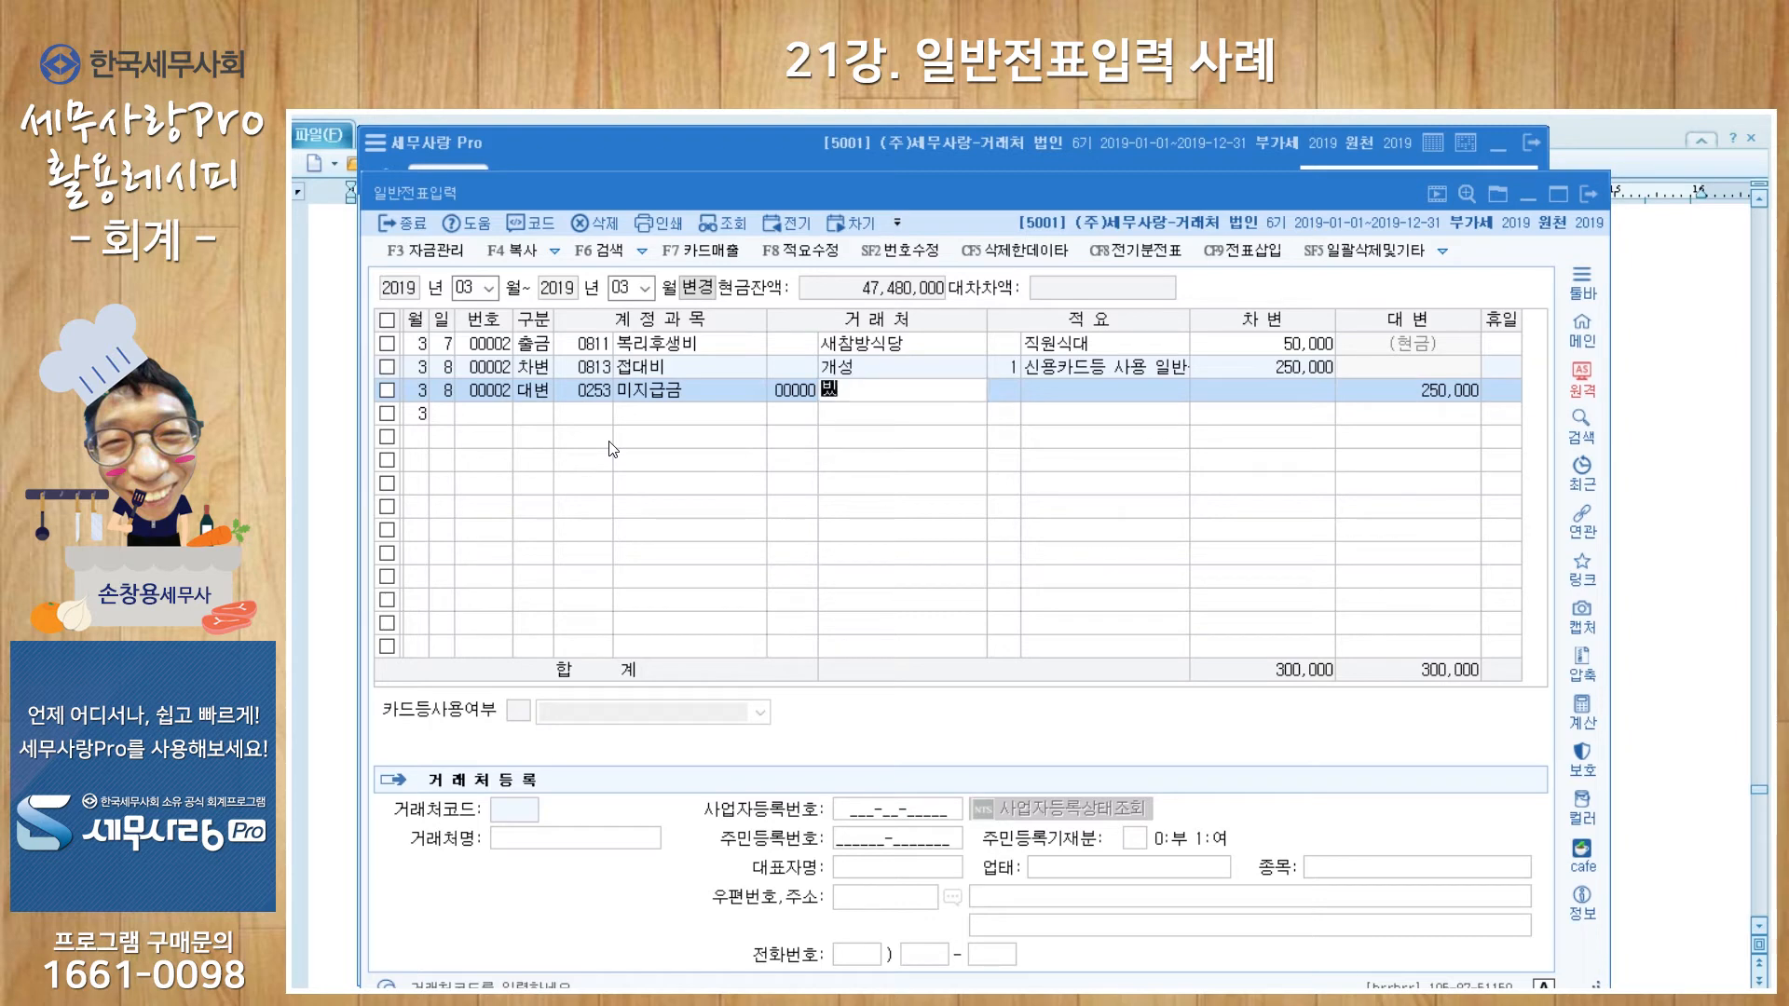
{"action": "key", "text": "Return"}
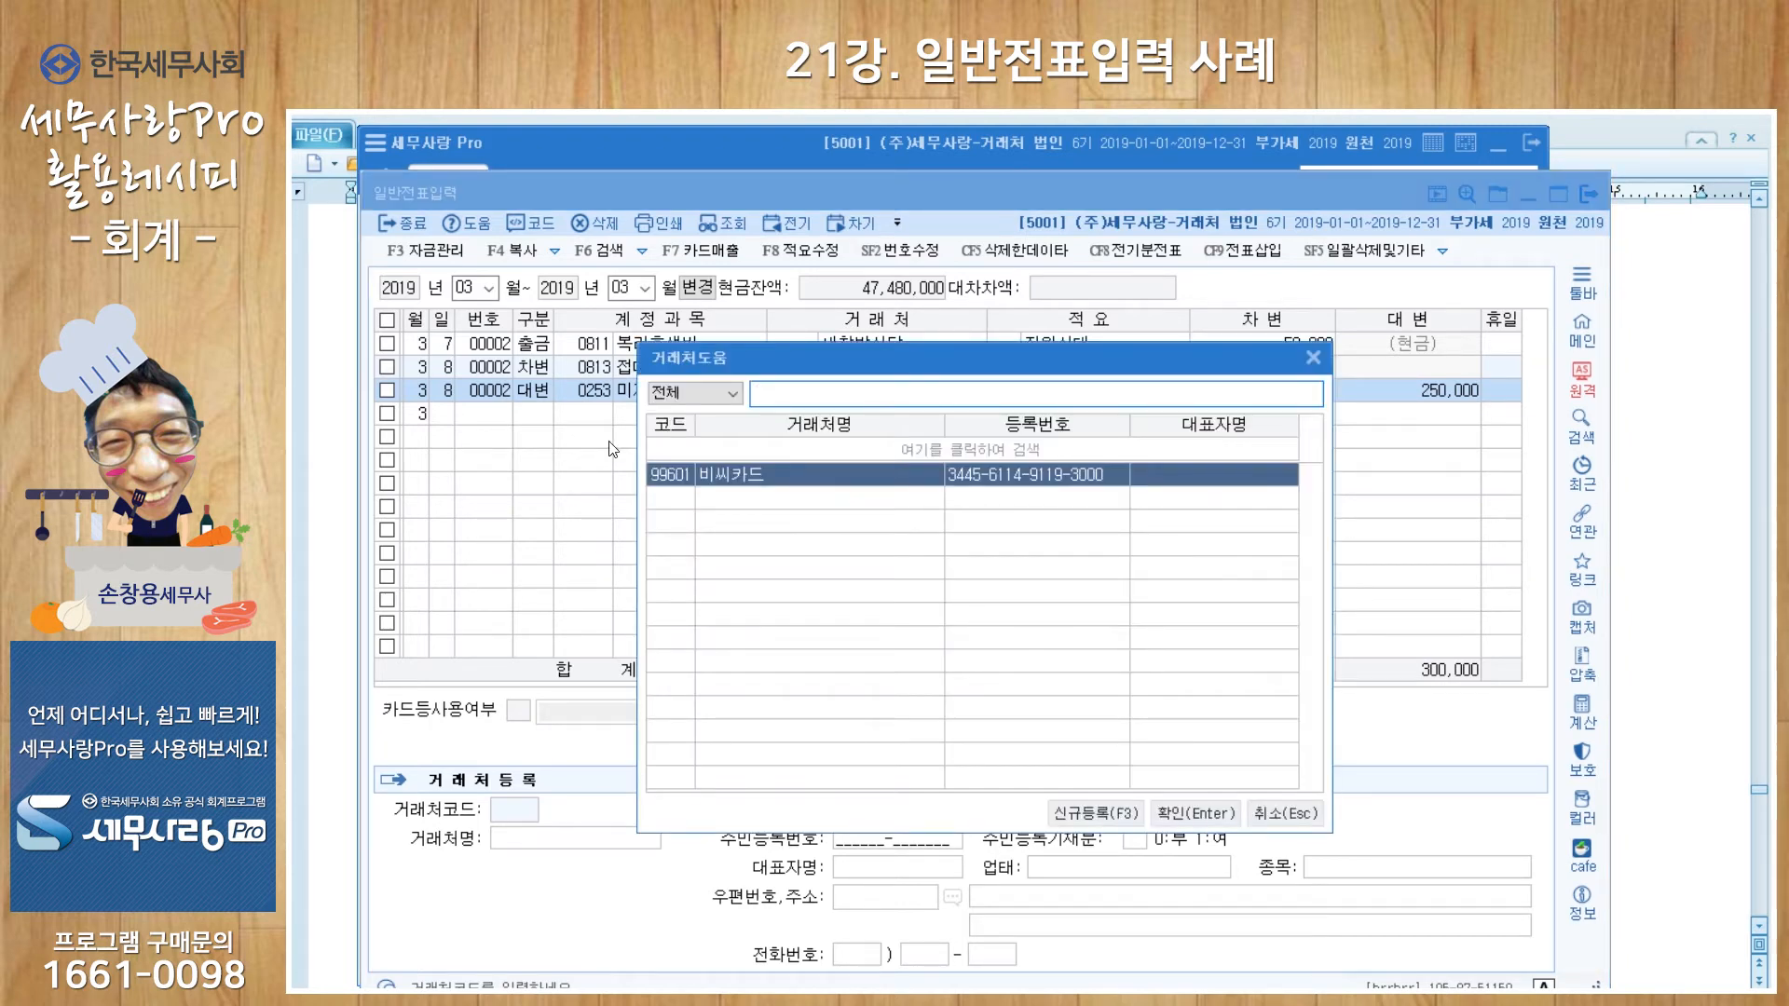
{"action": "key", "text": "Return"}
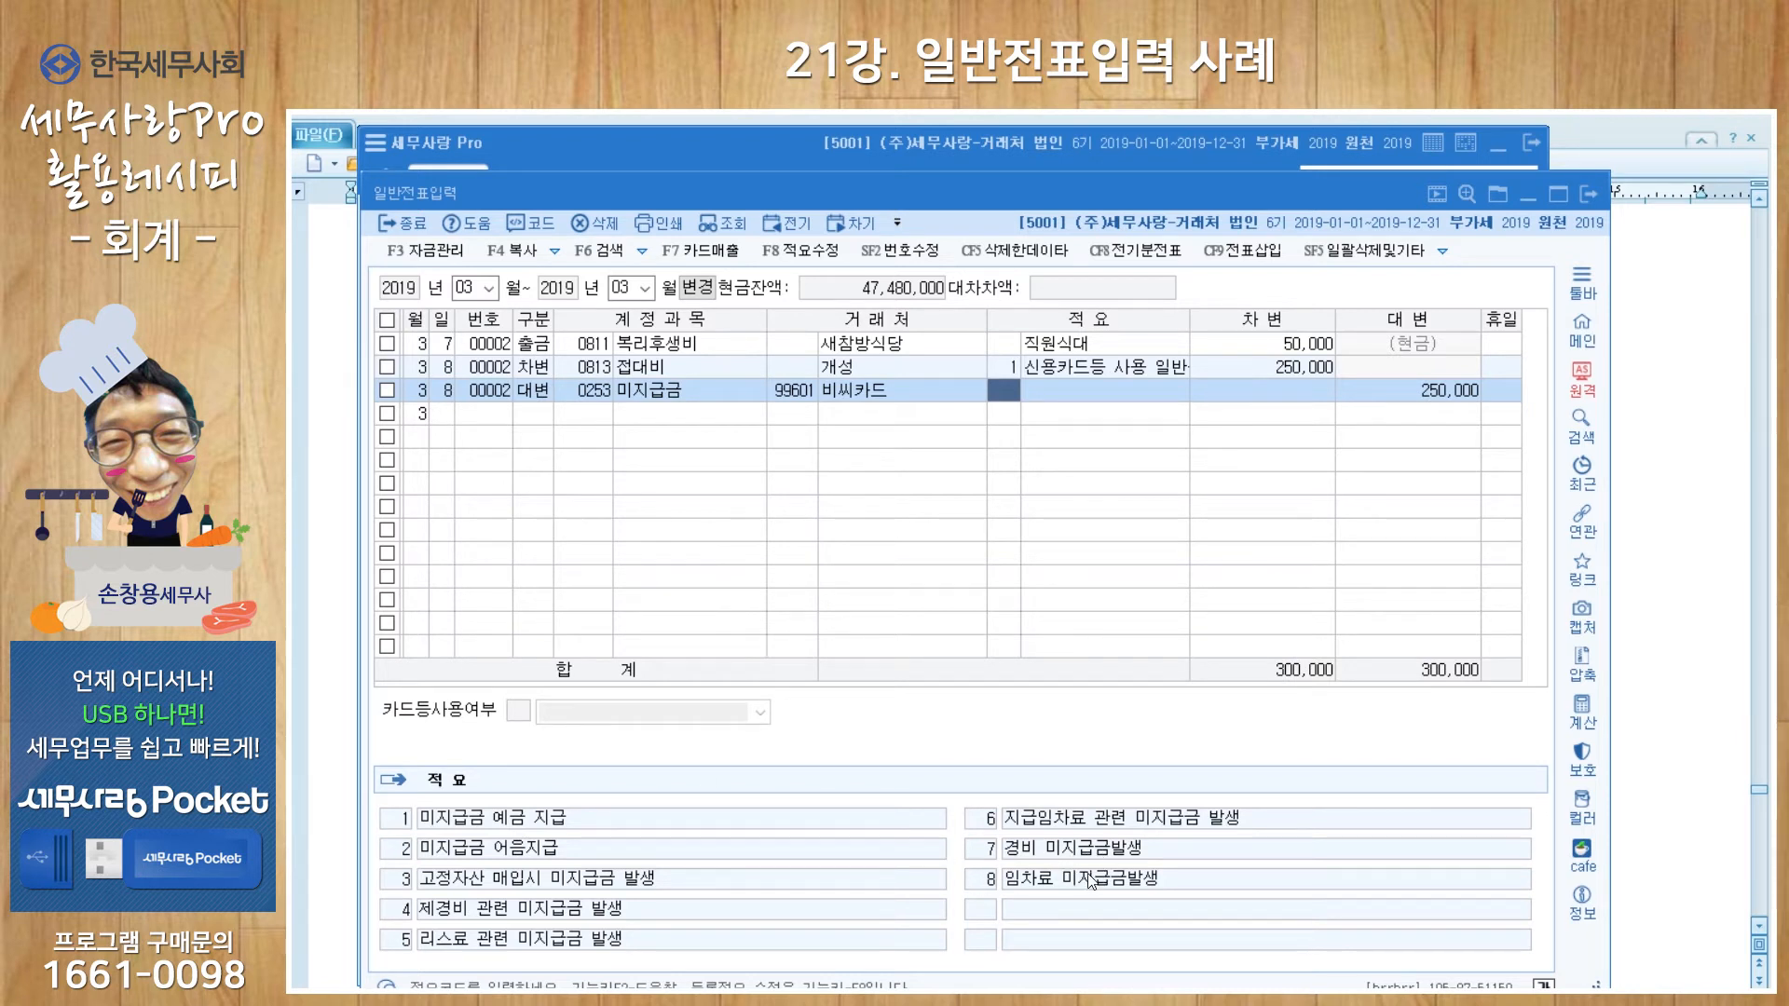
{"action": "left_click", "coordinate": [1044, 393]}
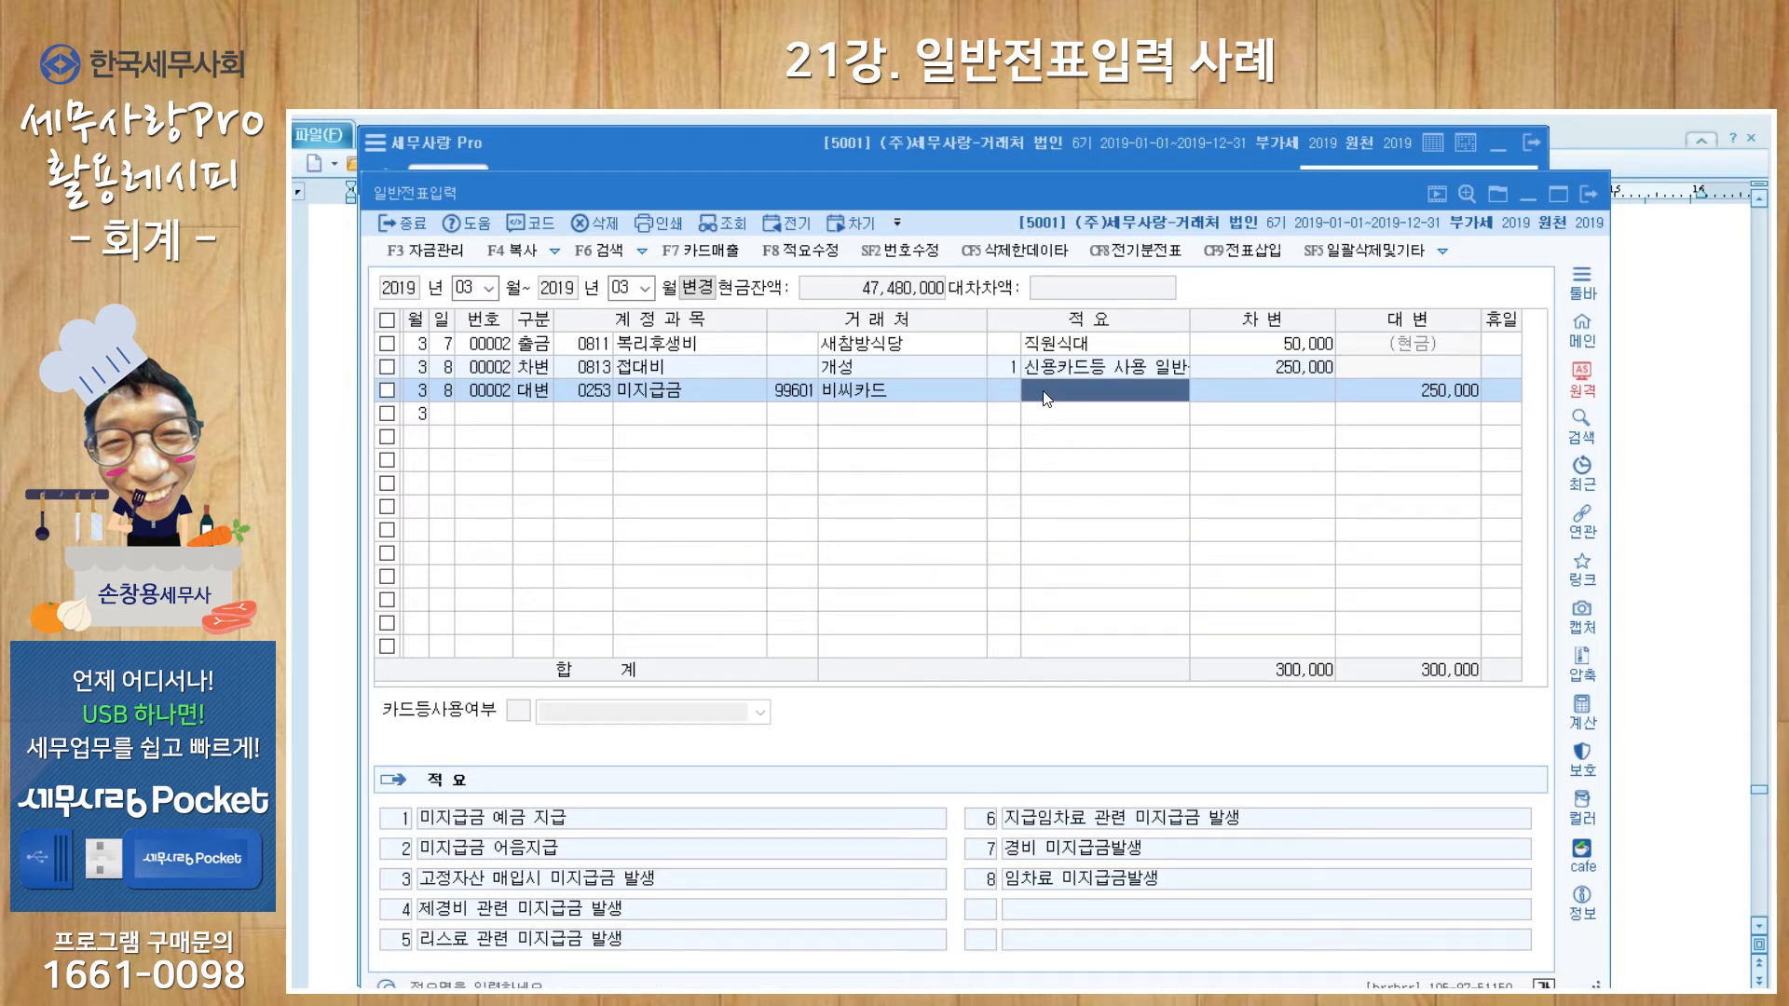
{"action": "type", "text": "카드대금 "}
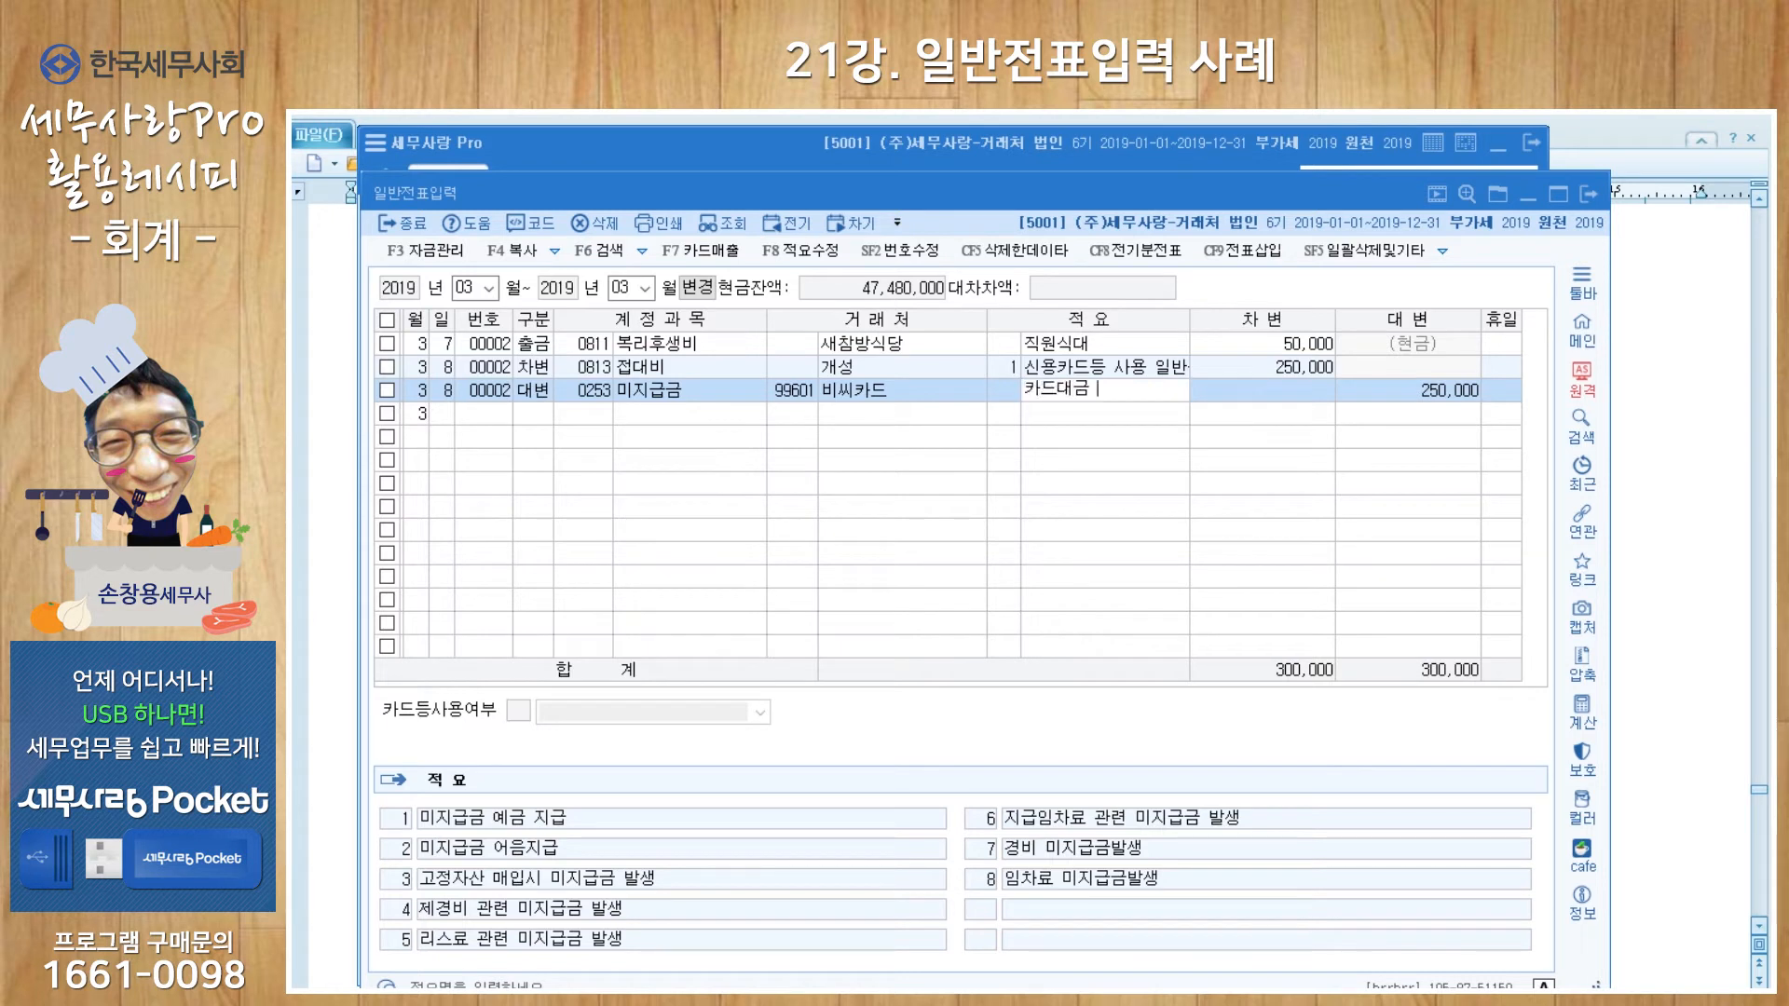
{"action": "type", "text": "미지급"}
{"action": "key", "text": "Return"}
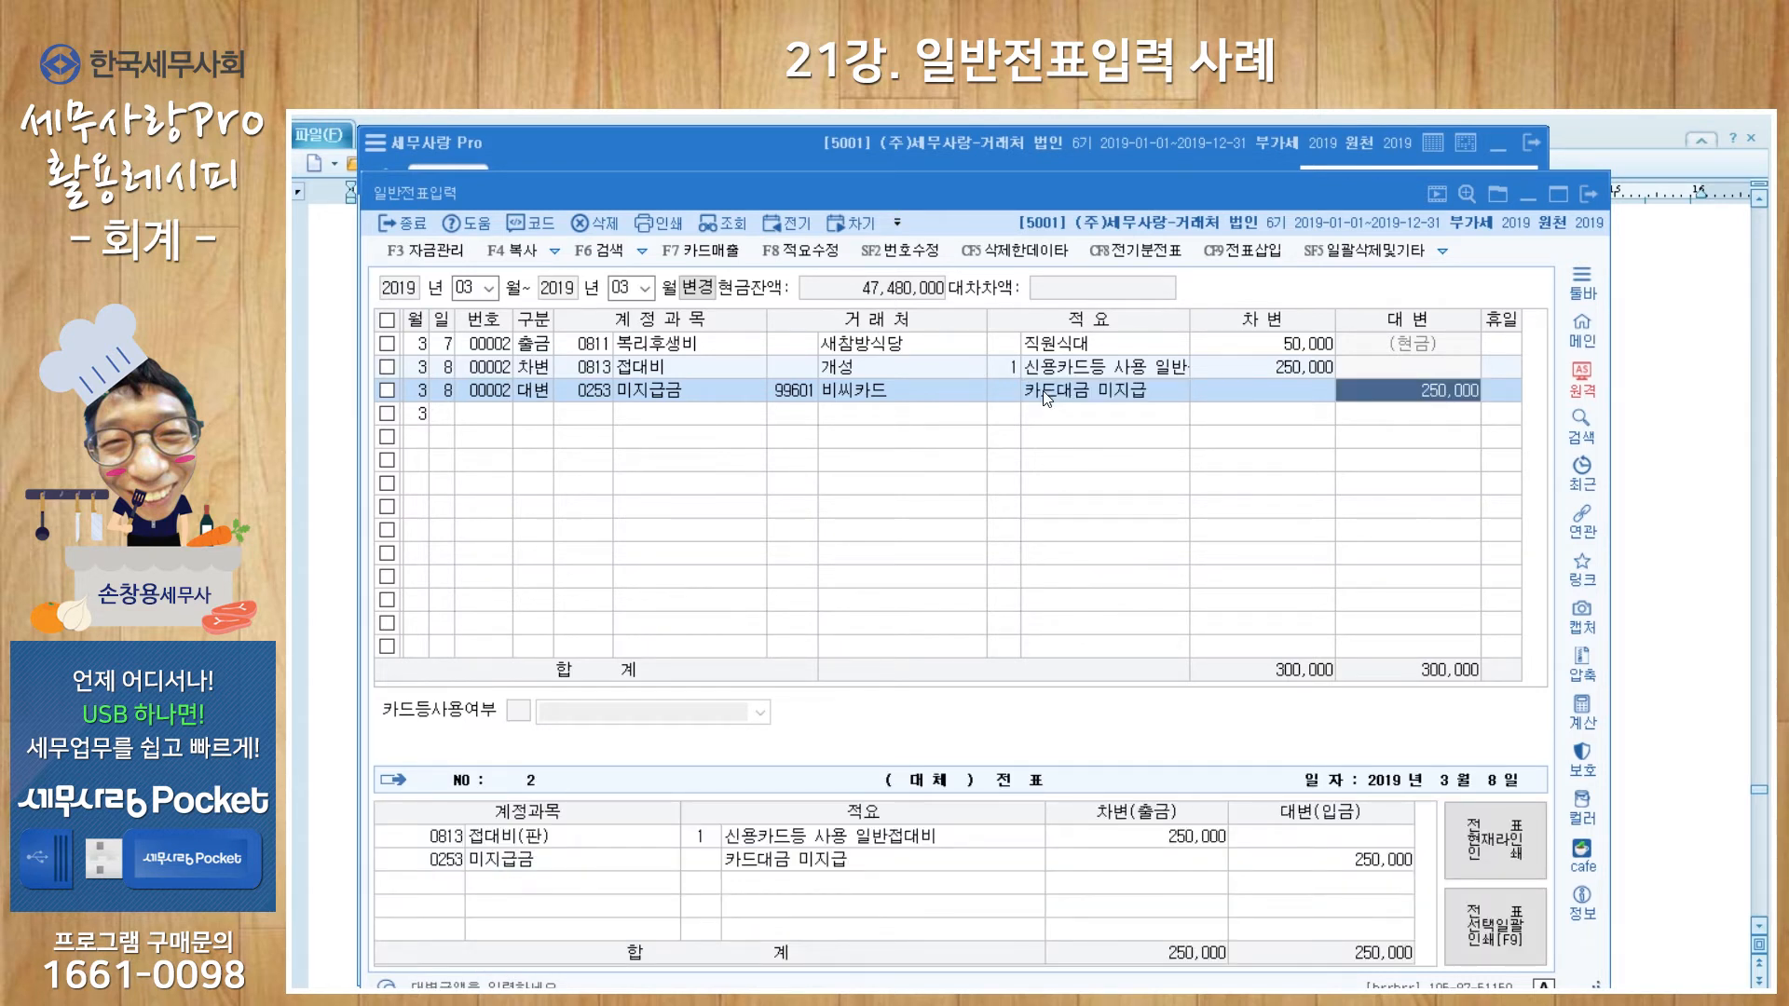
{"action": "key", "text": "Return"}
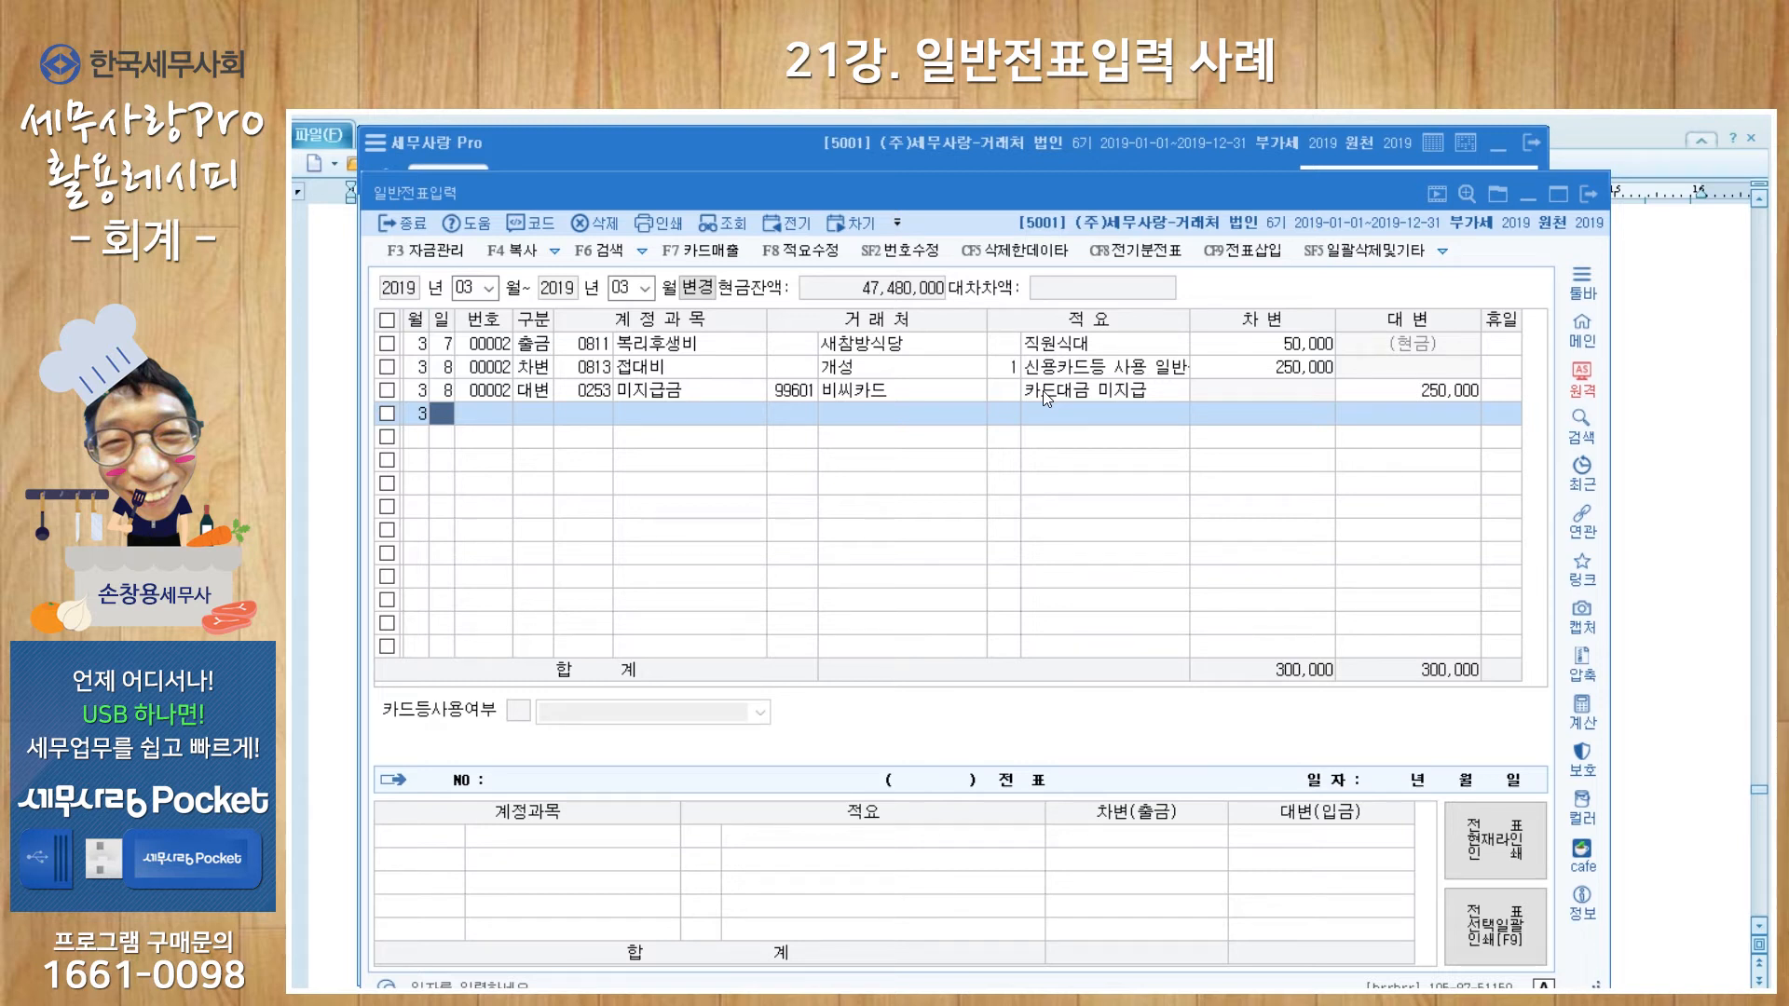
Step: Start a March 16 cash-payment entry charged to account 0521 보험료
{"action": "type", "text": "16"}
{"action": "key", "text": "Return"}
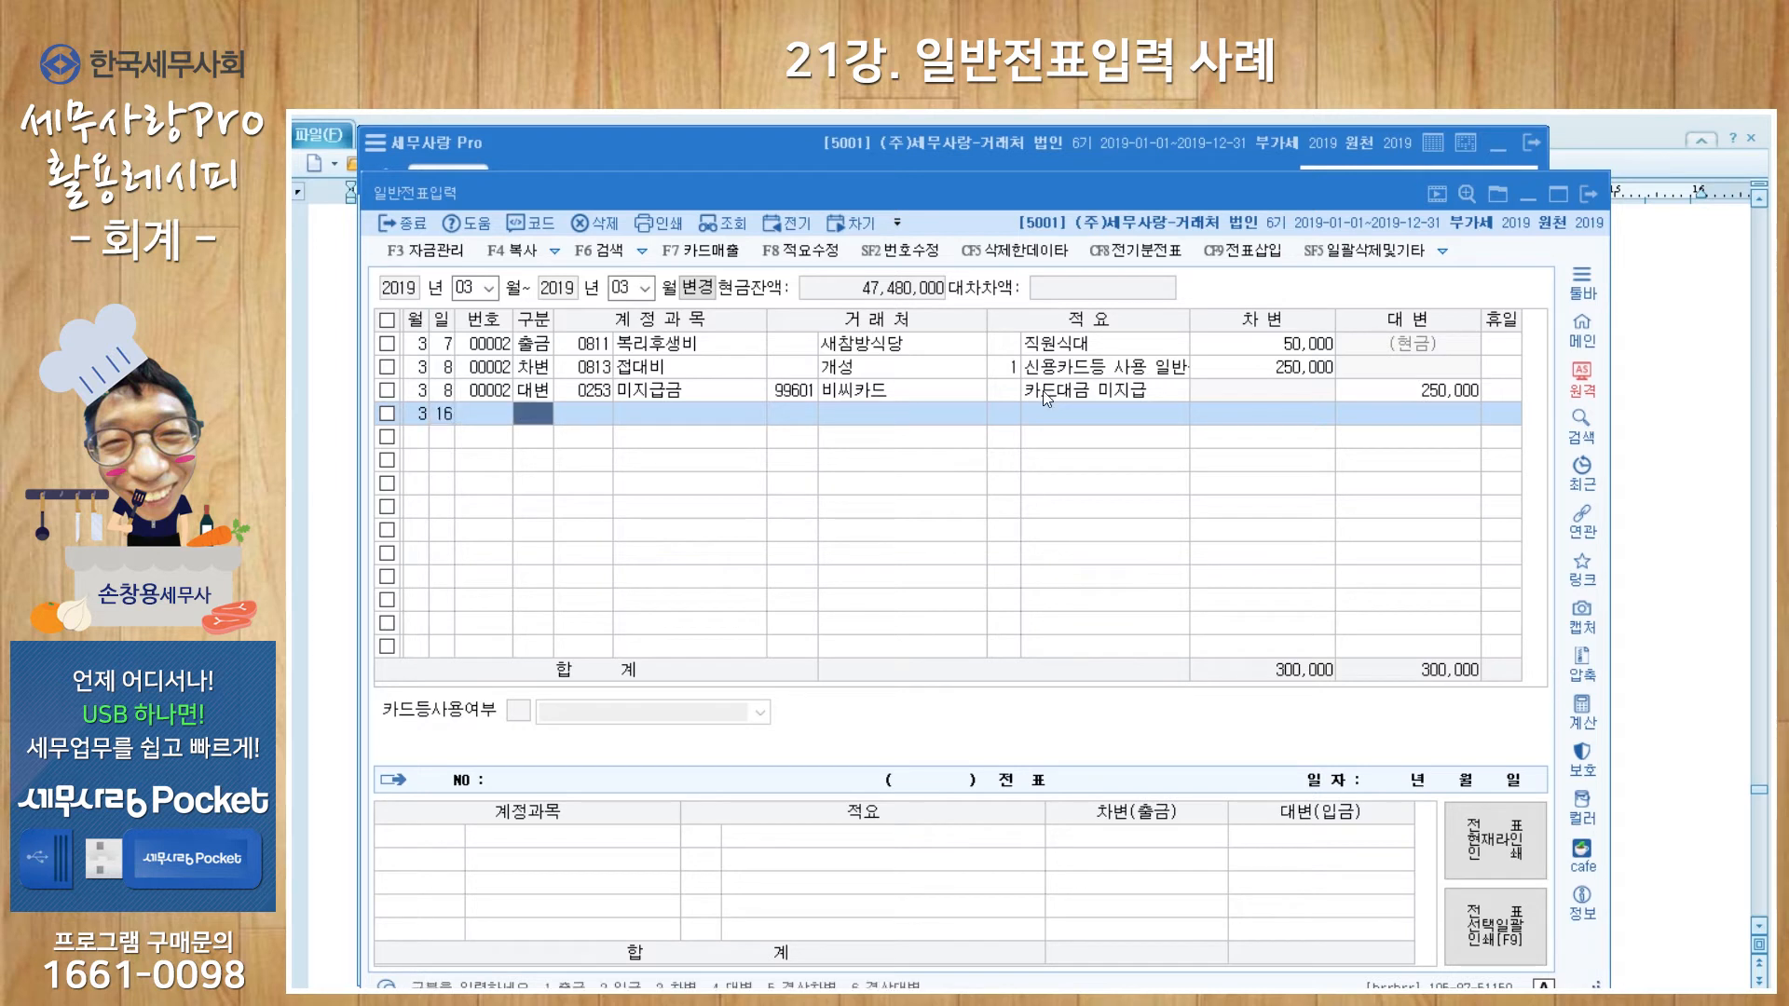
{"action": "type", "text": "1"}
{"action": "key", "text": "Return"}
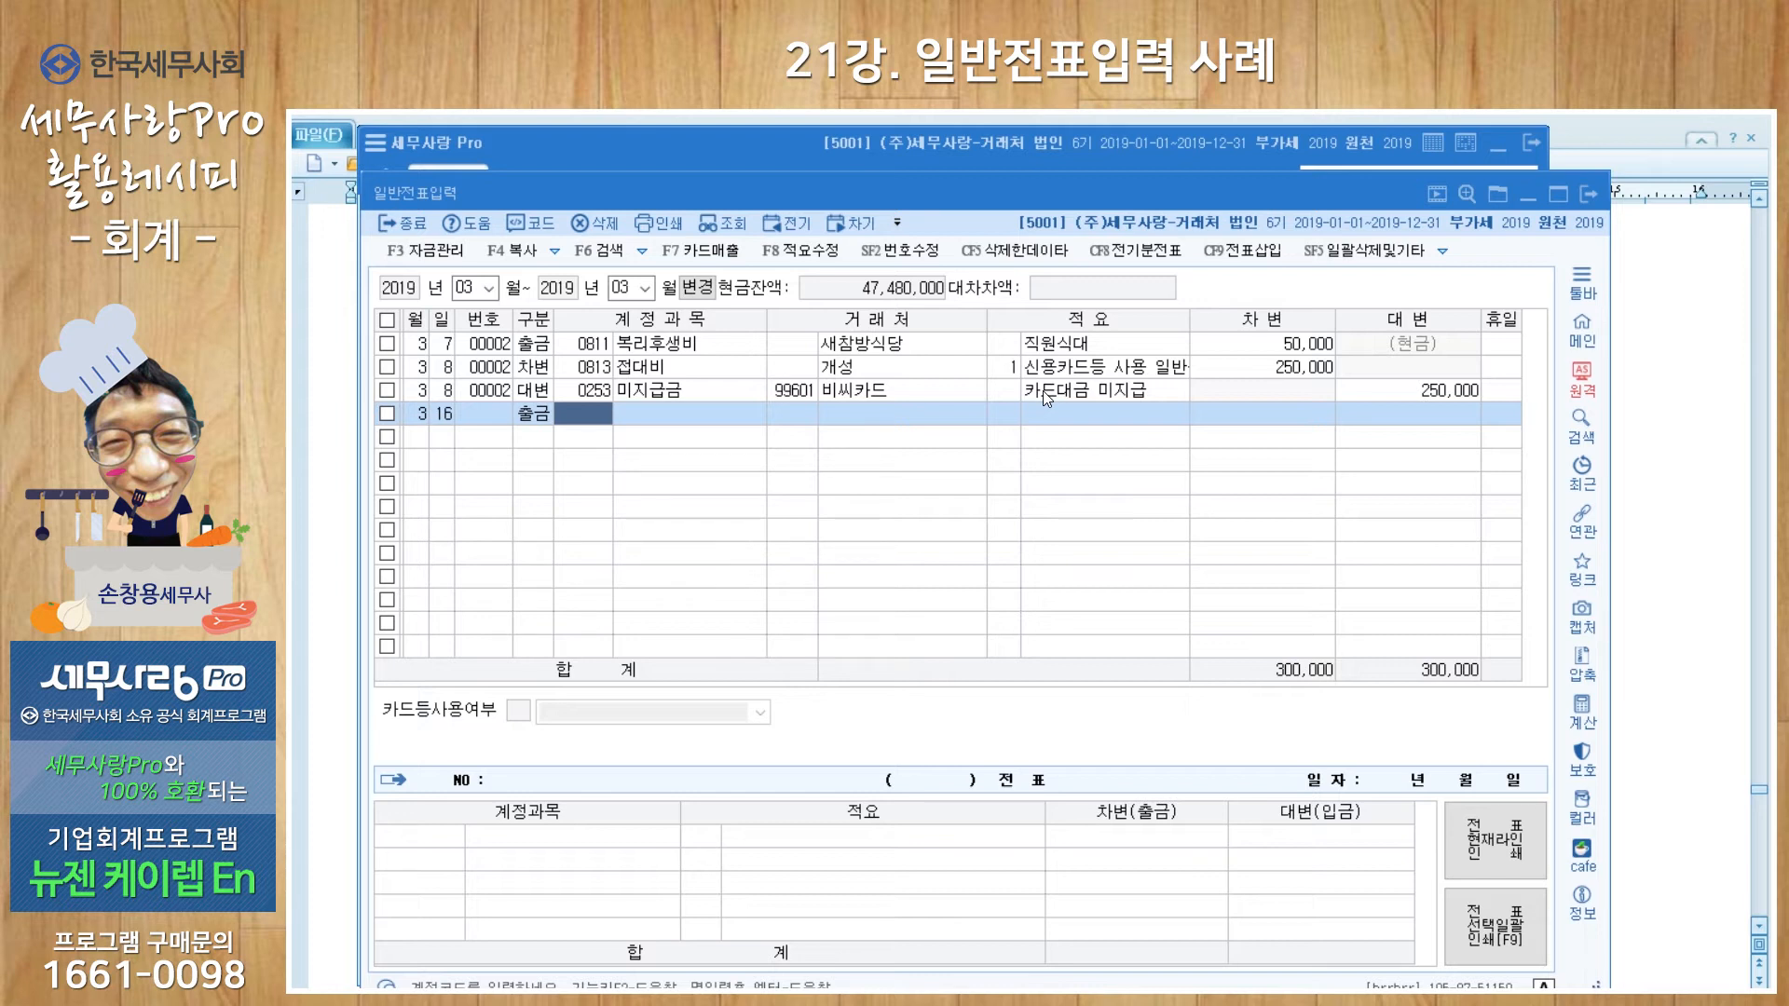
{"action": "type", "text": "보험료"}
{"action": "key", "text": "Return"}
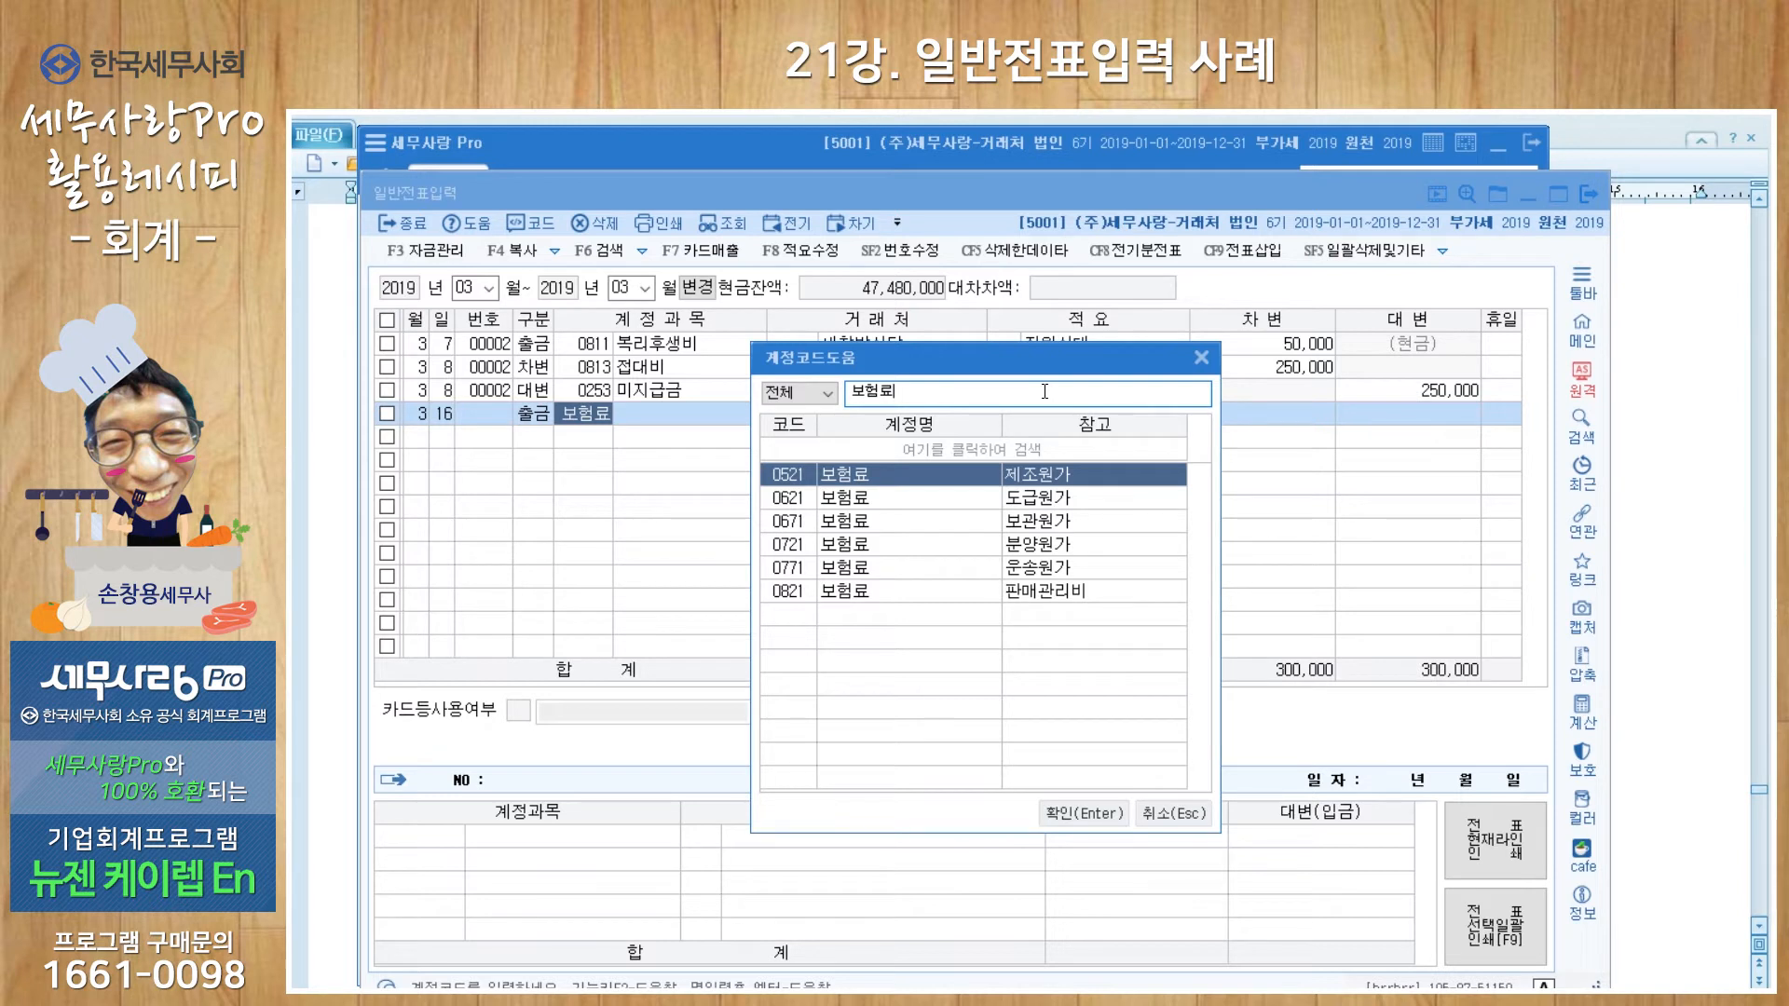
{"action": "key", "text": "Return"}
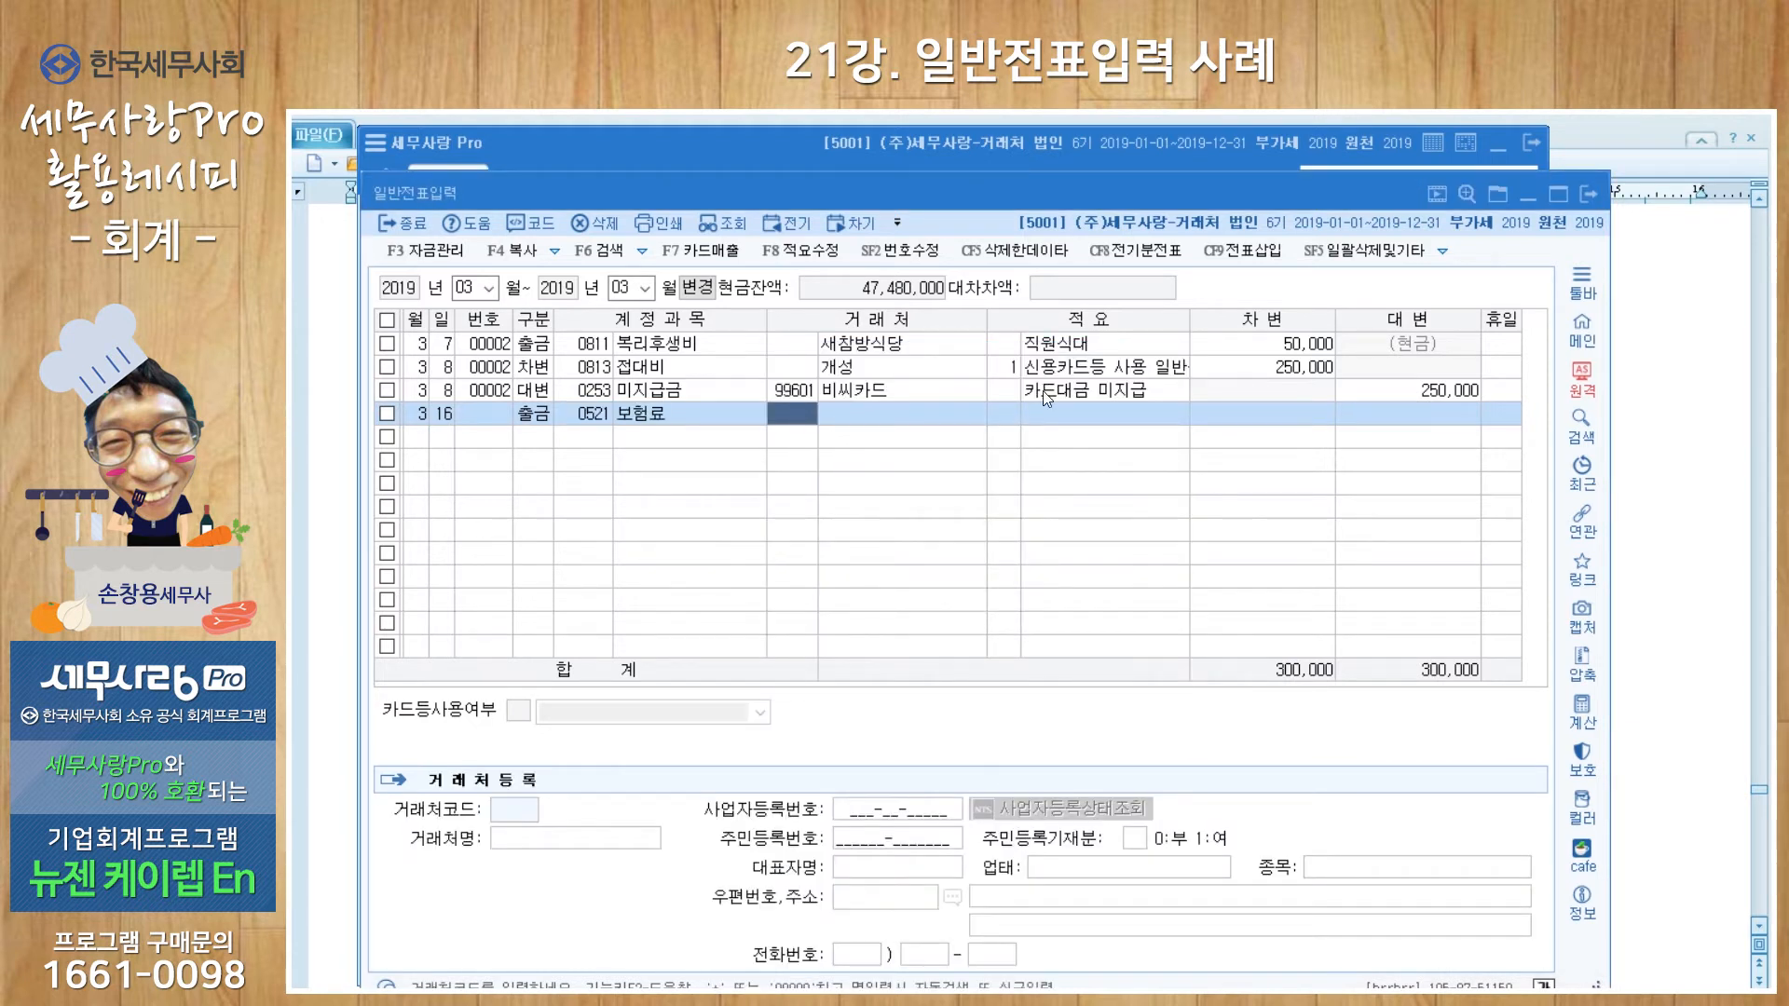
Step: Register the new partner 서부화재보험 under code 00110 for this entry
{"action": "key", "text": "Return"}
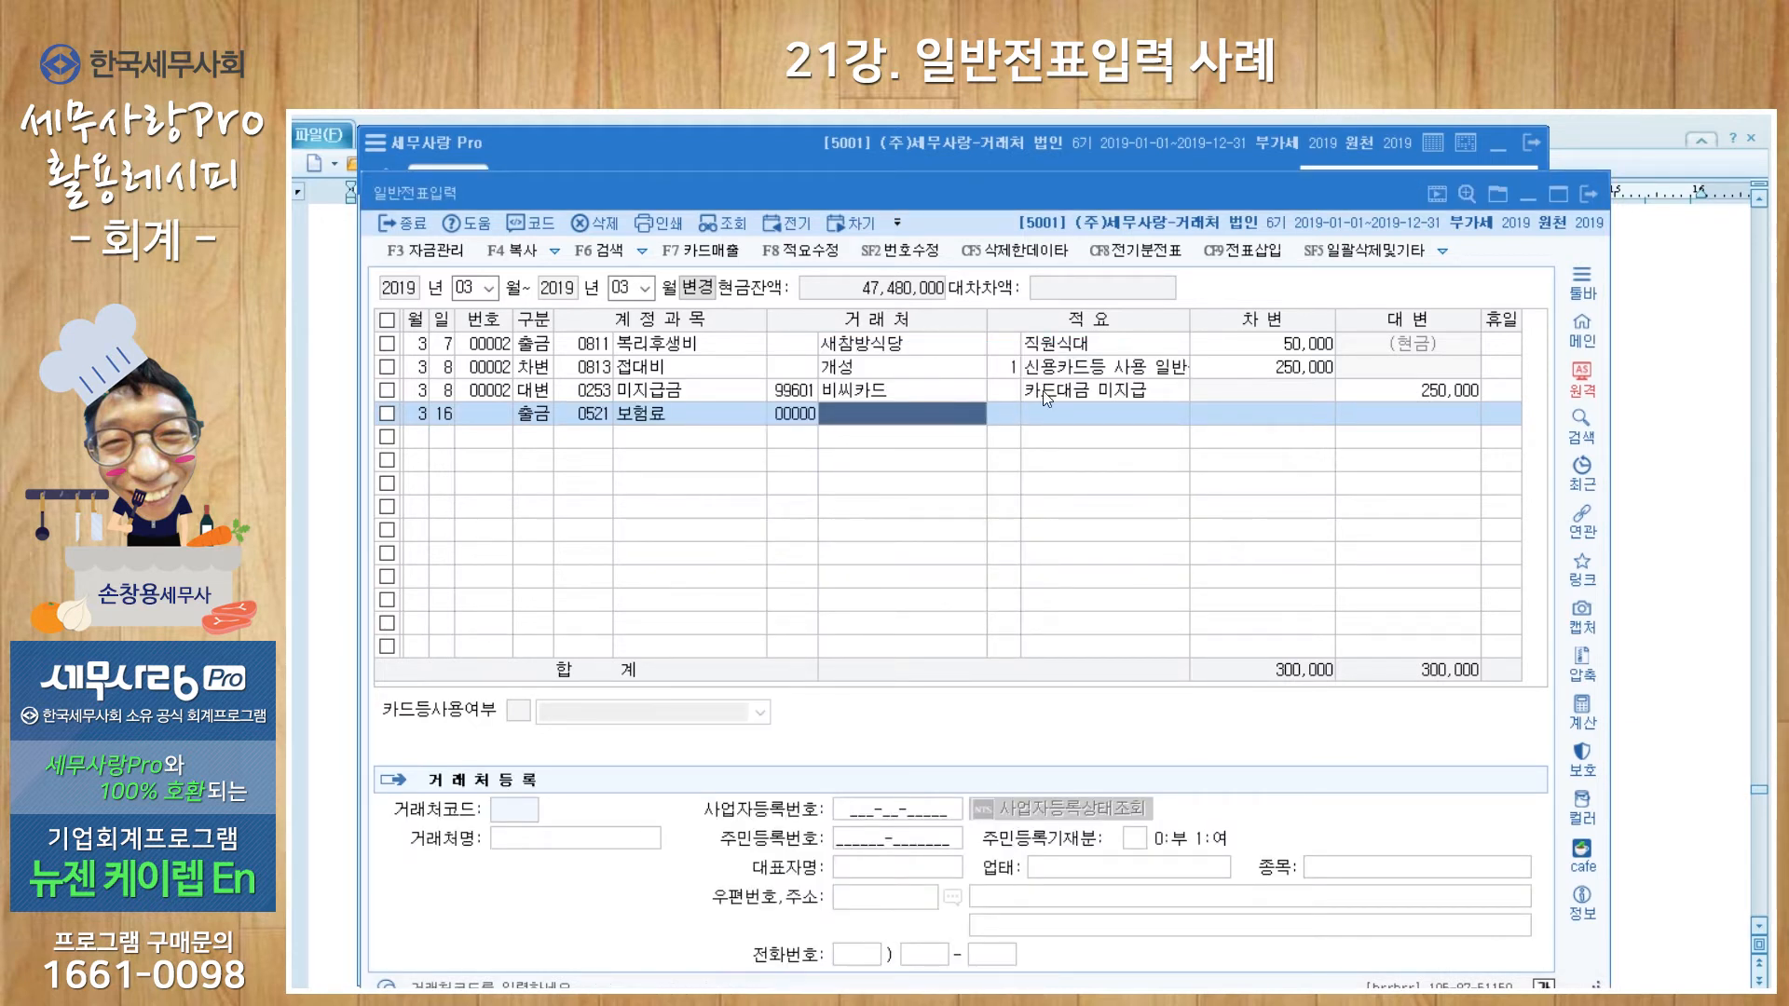
{"action": "type", "text": "서부해"}
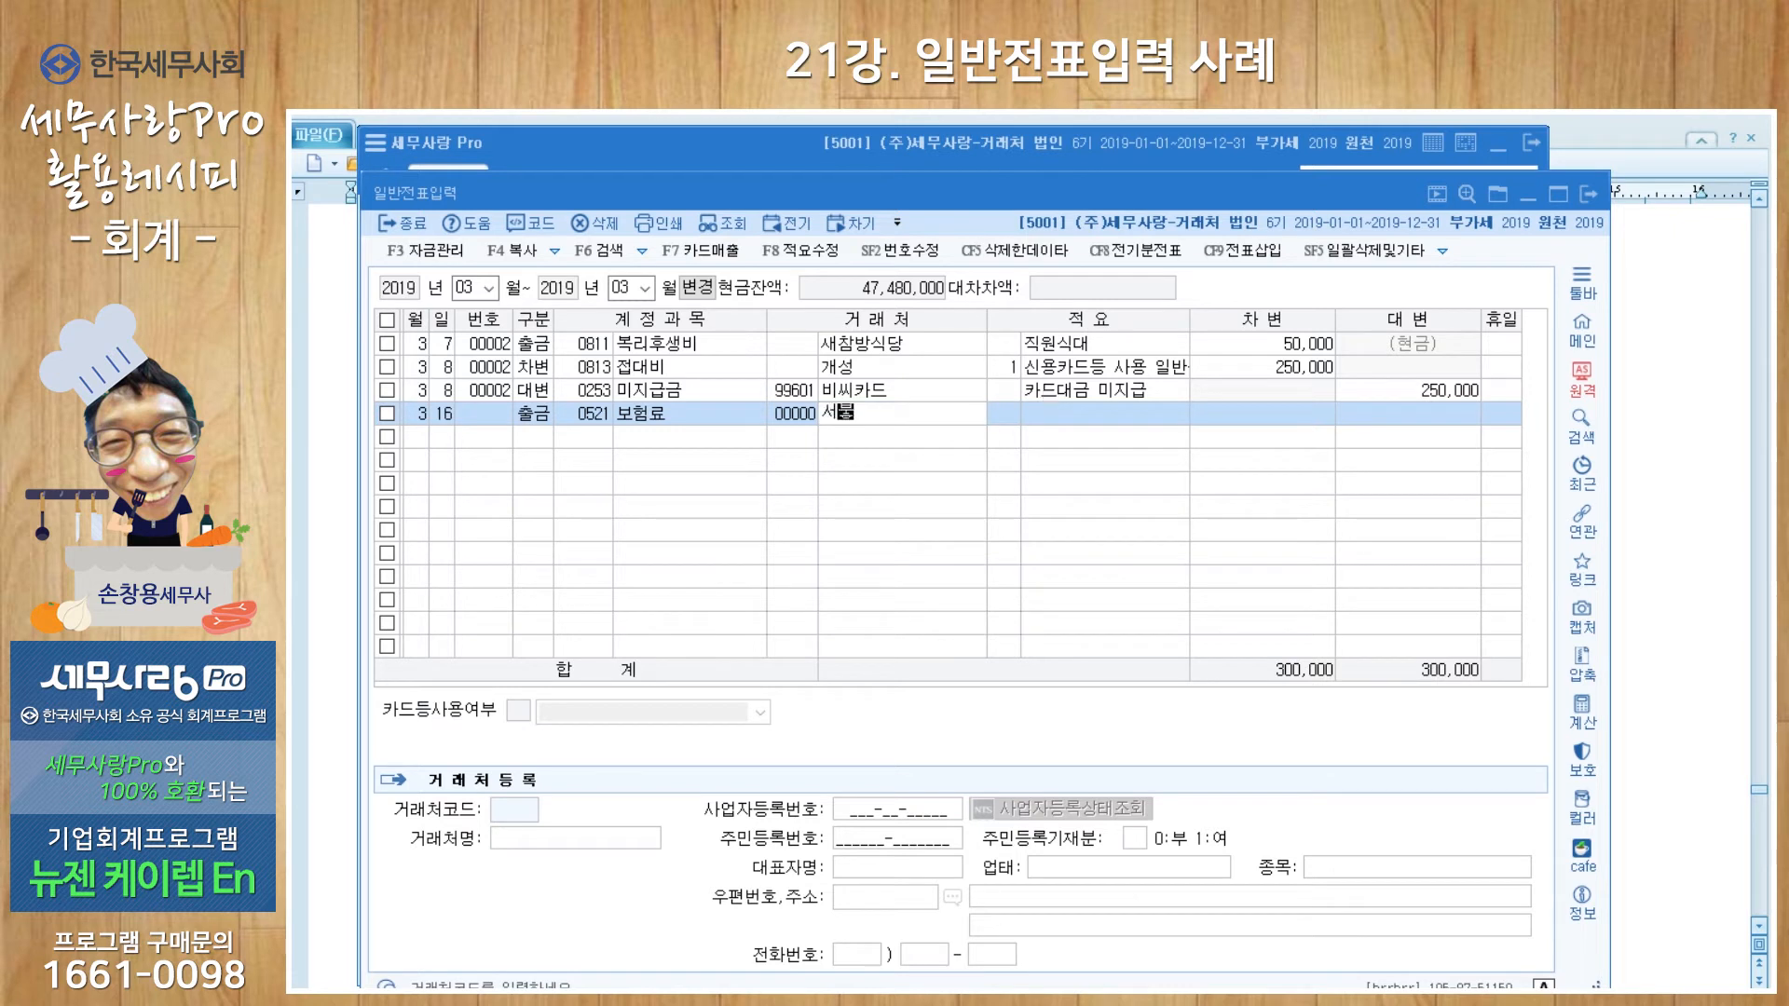
{"action": "key", "text": "Return"}
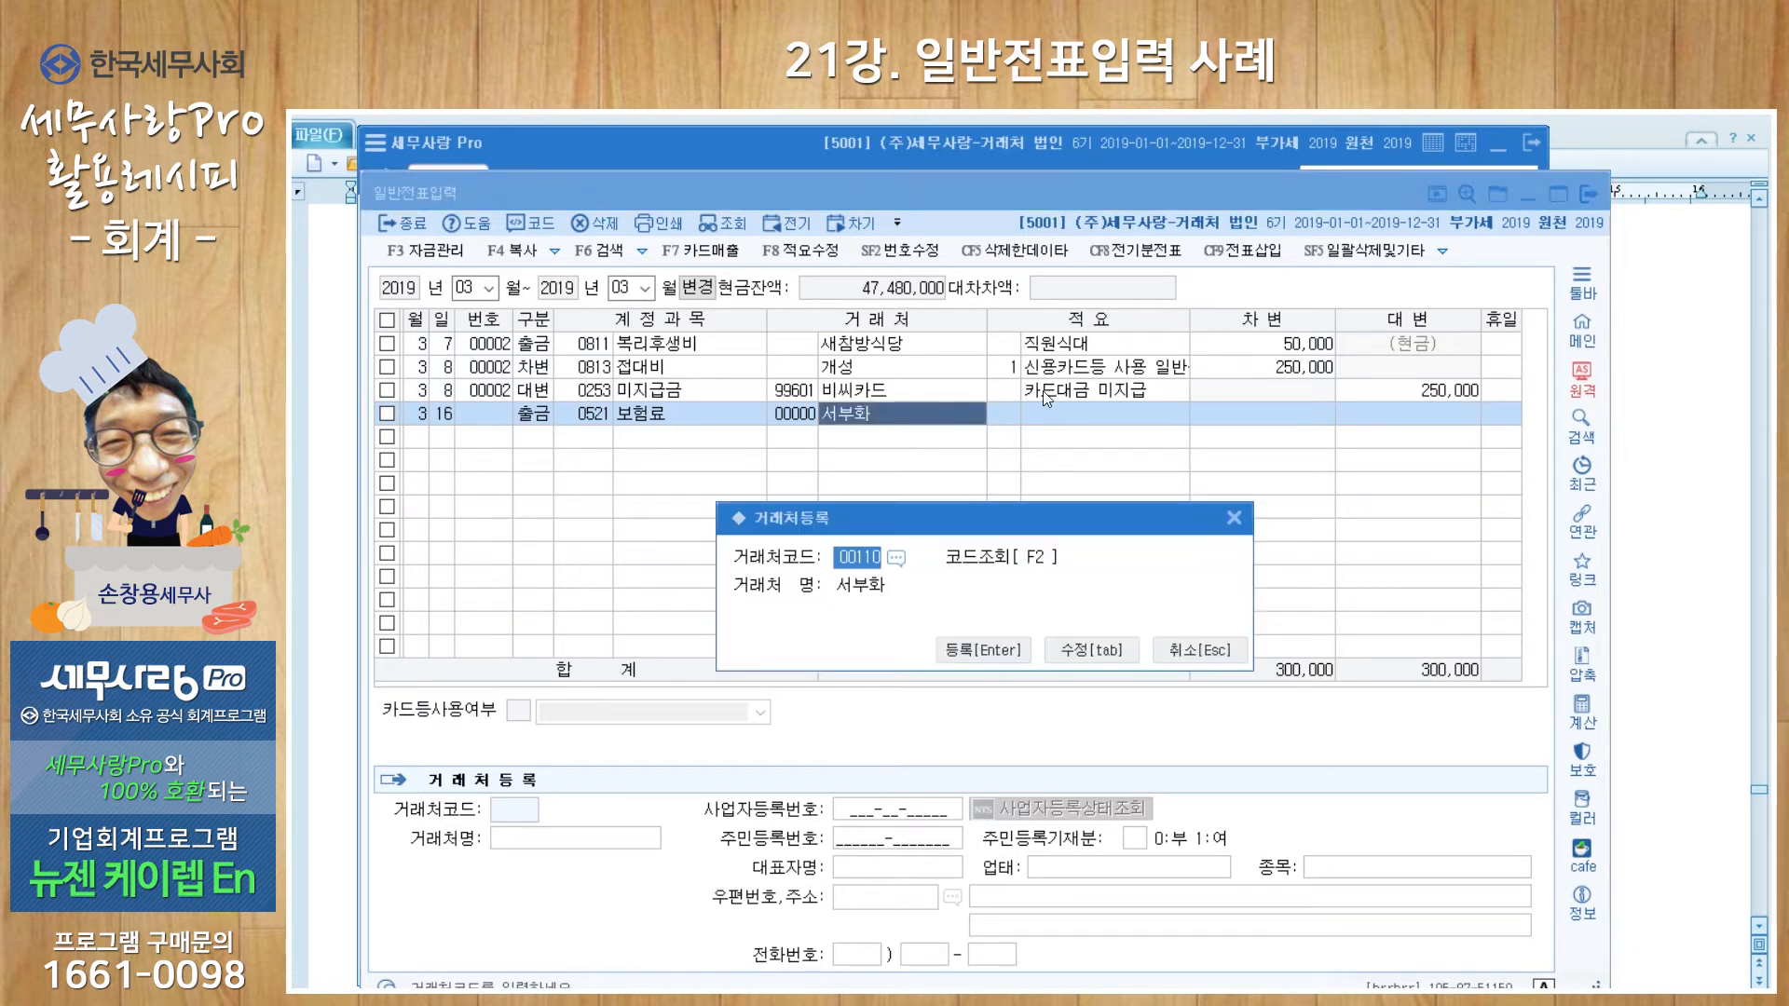
{"action": "left_click", "coordinate": [1081, 647]}
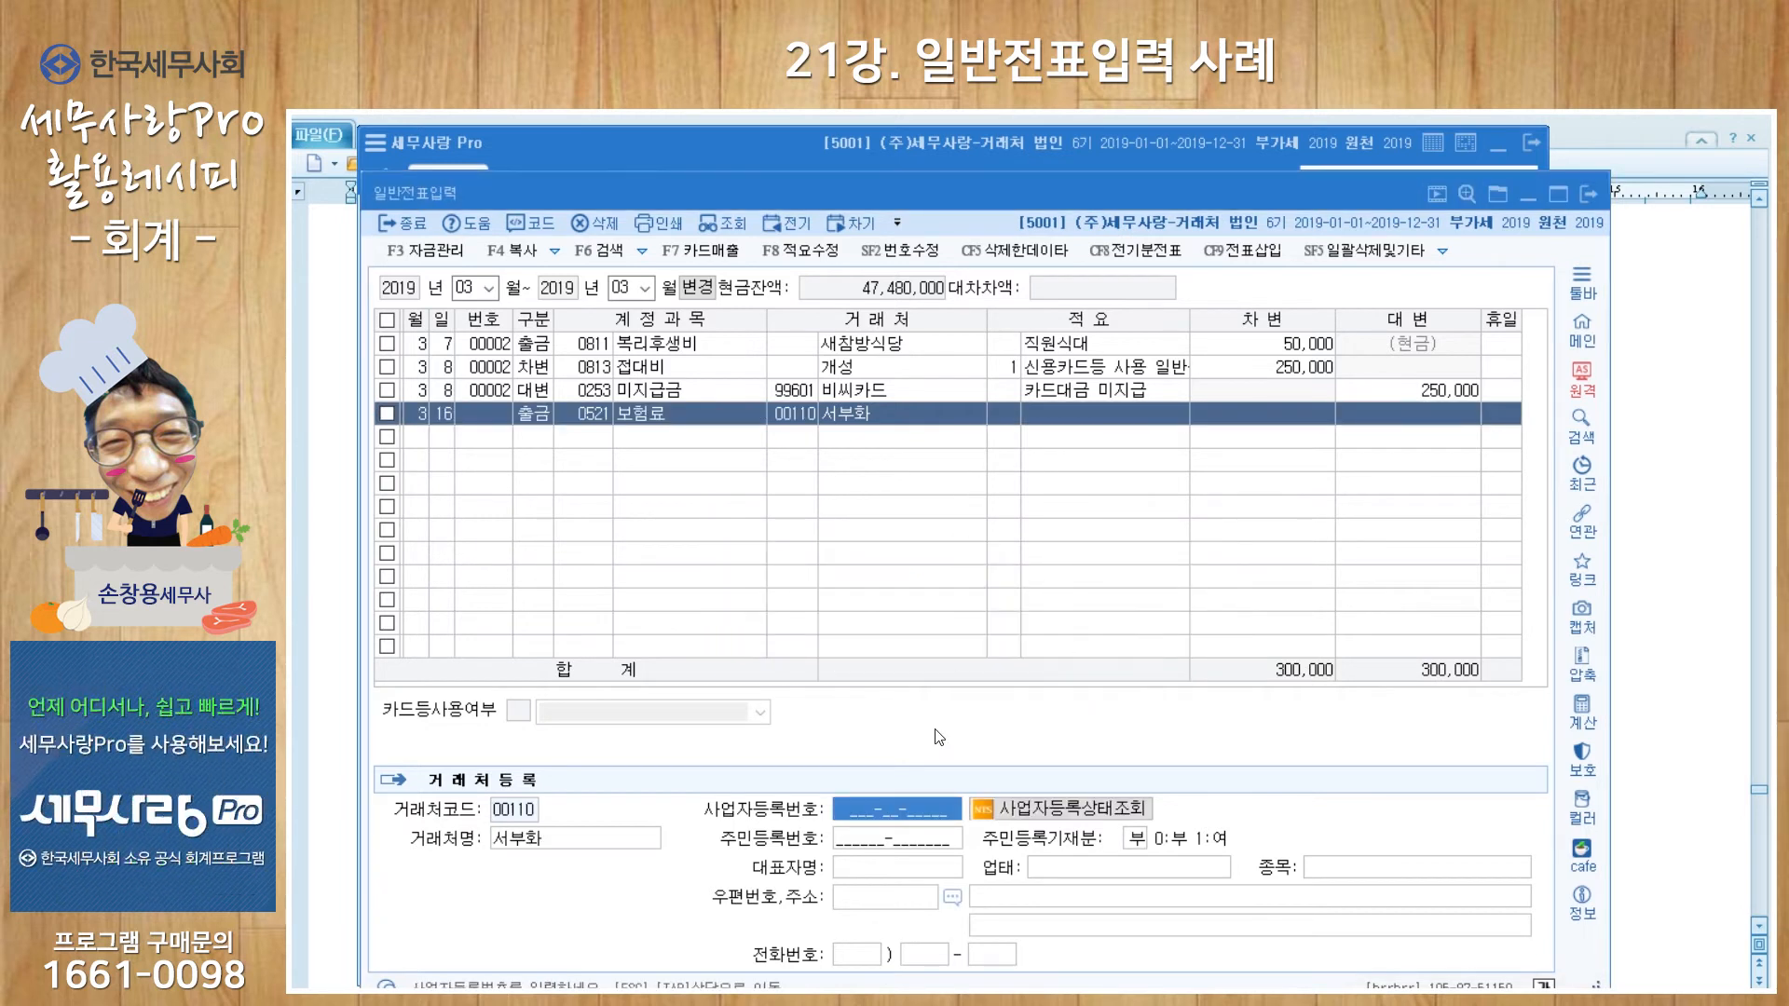
{"action": "left_click", "coordinate": [550, 847]}
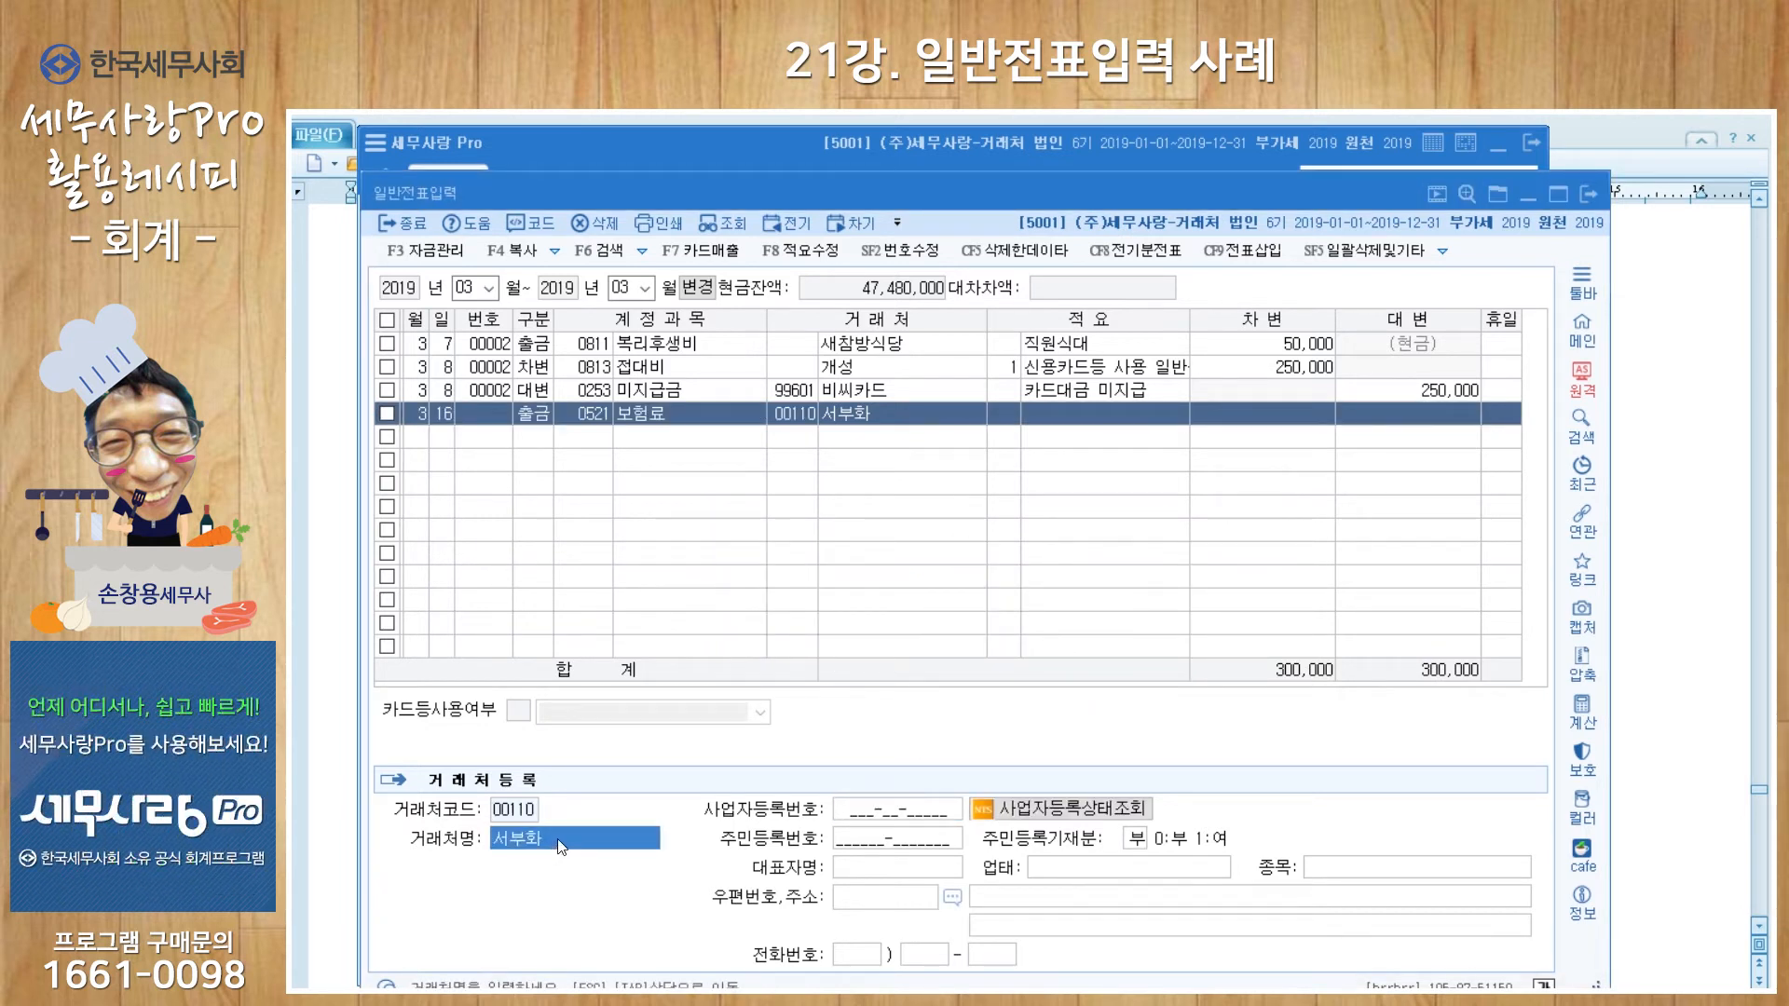
{"action": "type", "text": "서부화재보험"}
{"action": "key", "text": "Return"}
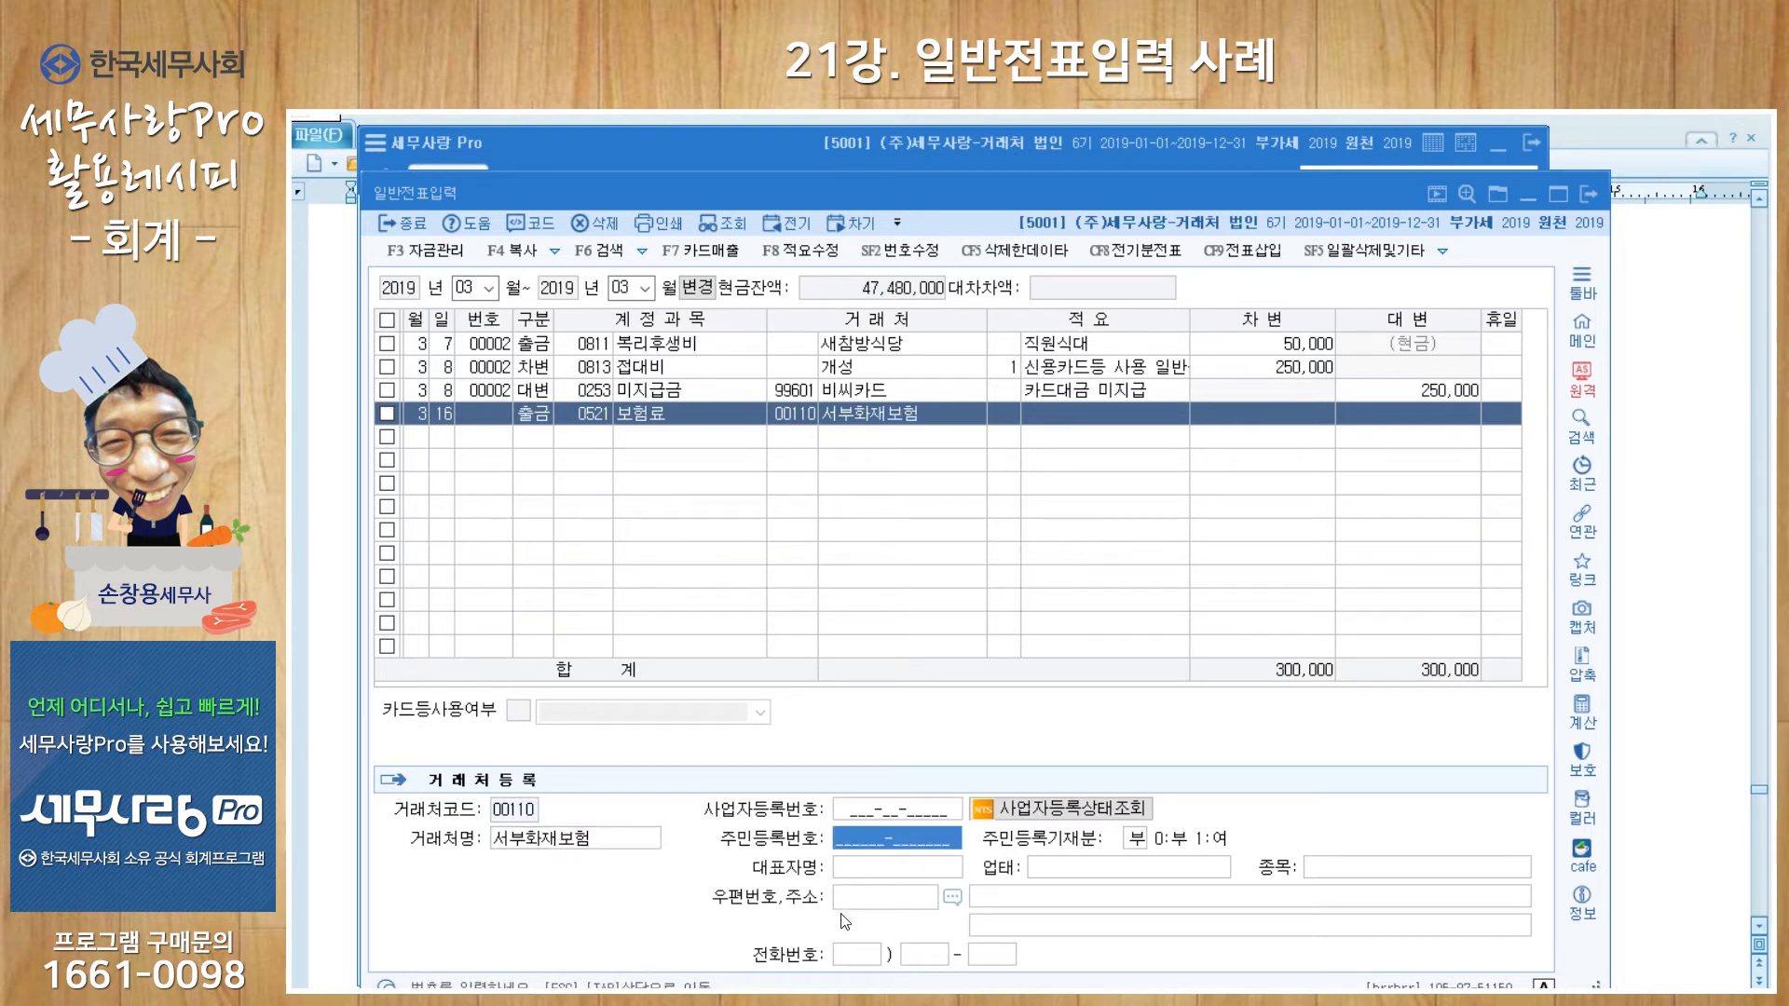
Step: Enter memo 19.3.16-20.3.15 and a debit amount of 500,000
{"action": "left_click", "coordinate": [1041, 418]}
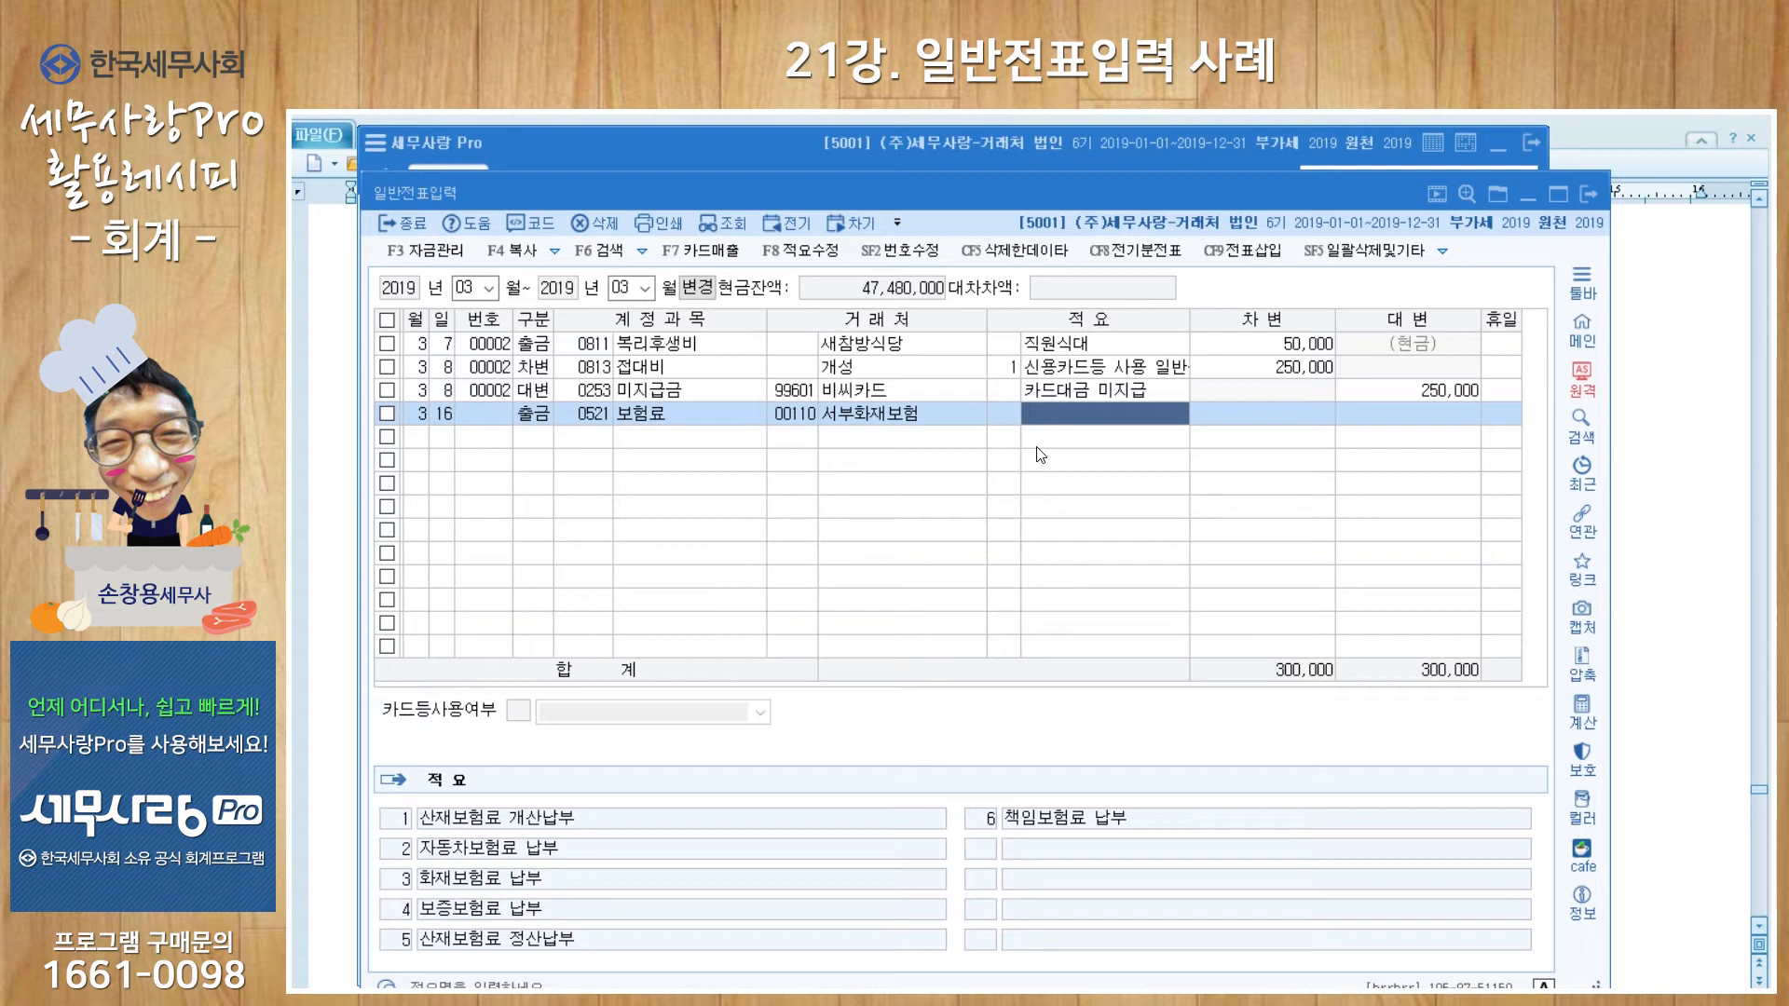
{"action": "type", "text": "19.316-"}
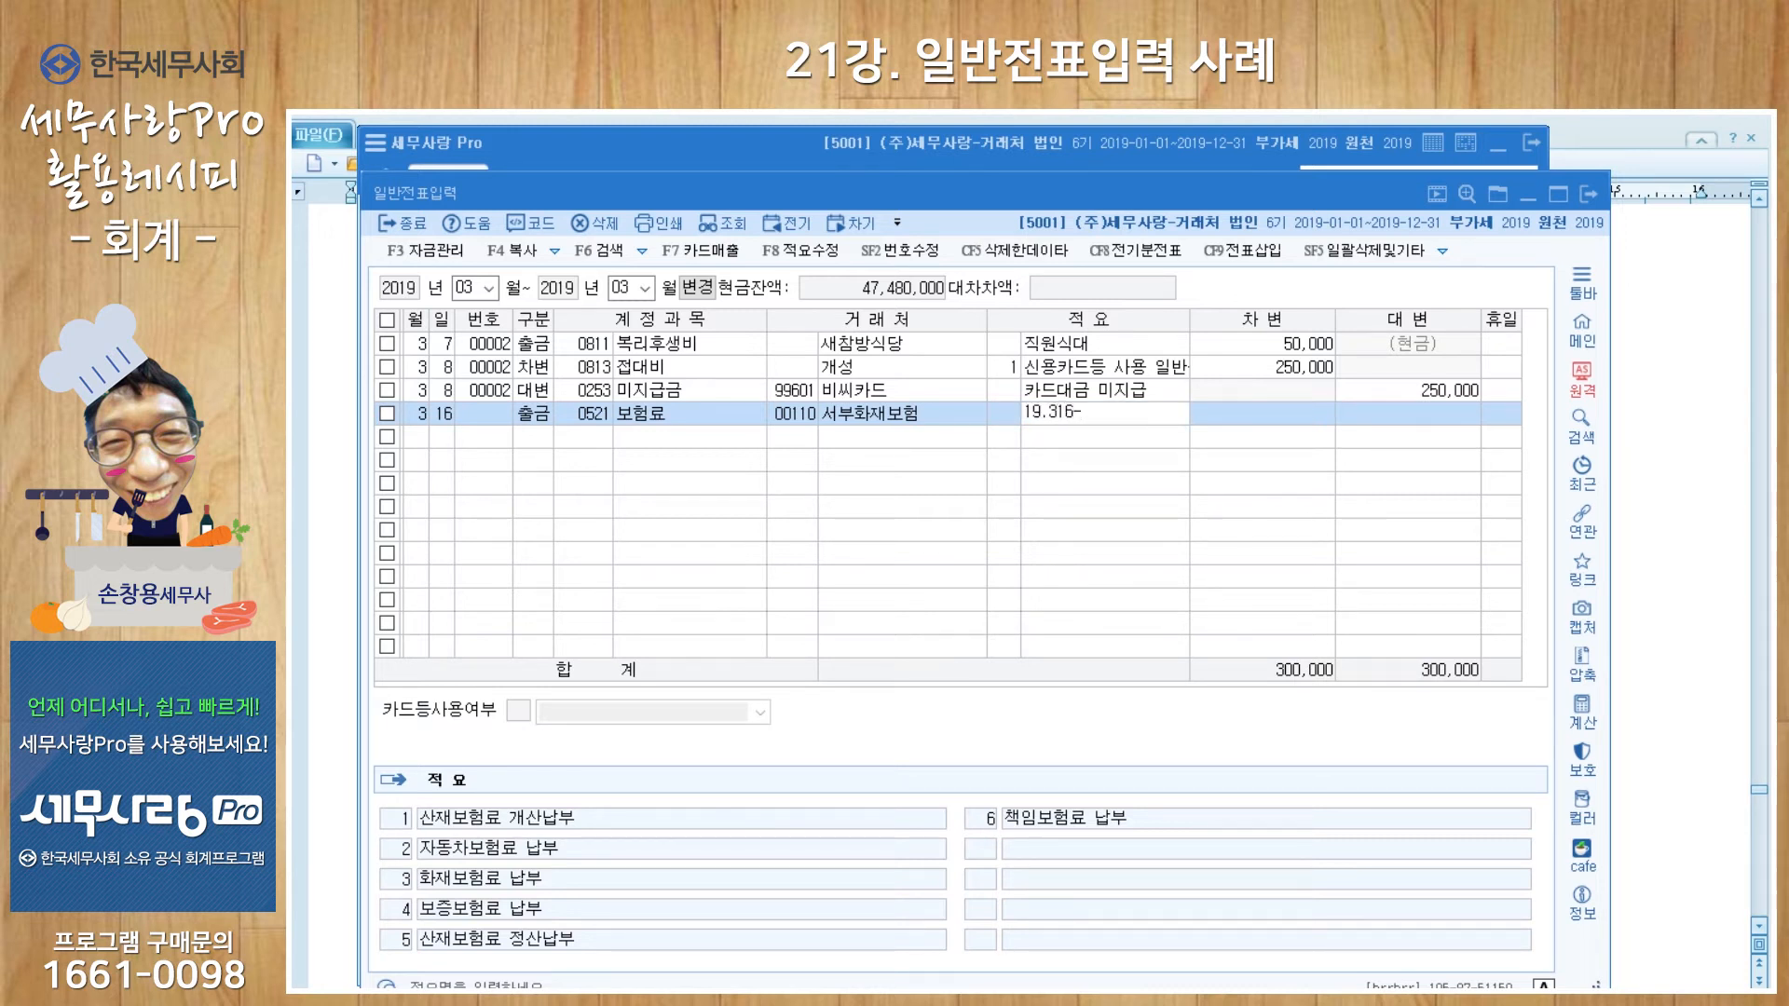
{"action": "key", "text": "BackSpace"}
{"action": "key", "text": "BackSpace"}
{"action": "key", "text": "BackSpace"}
{"action": "type", "text": ".16-20.3.15"}
{"action": "key", "text": "Return"}
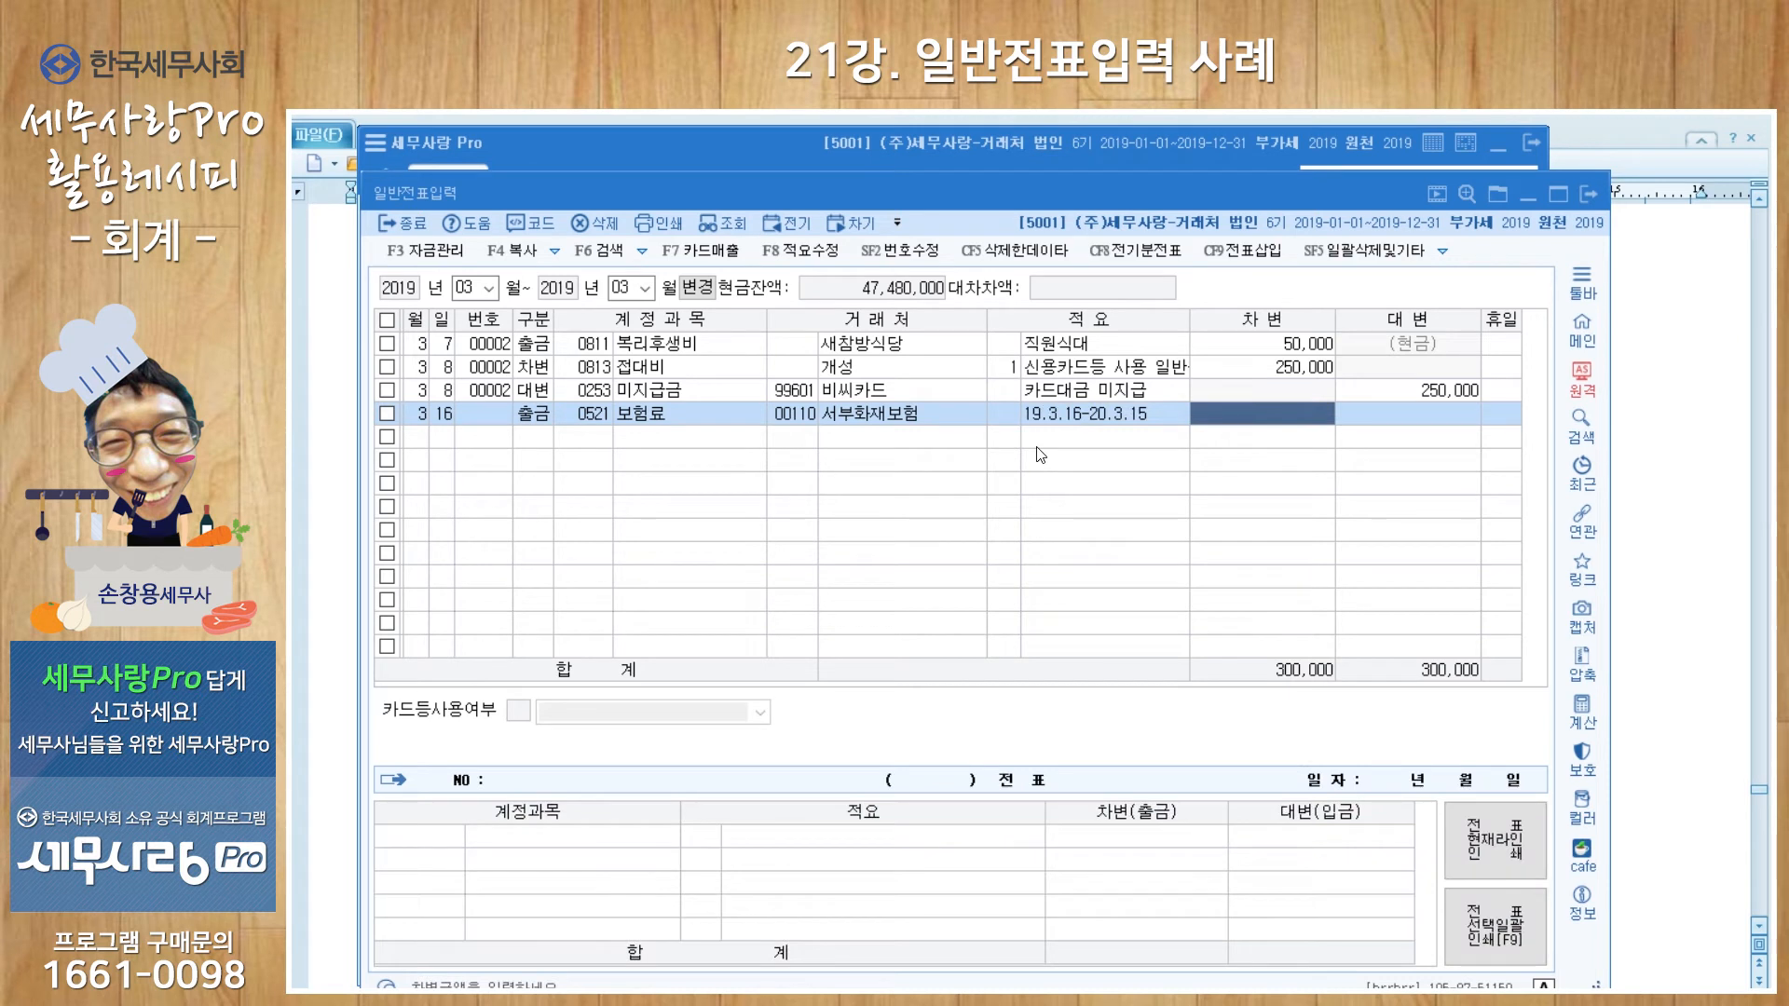
{"action": "type", "text": "5000000"}
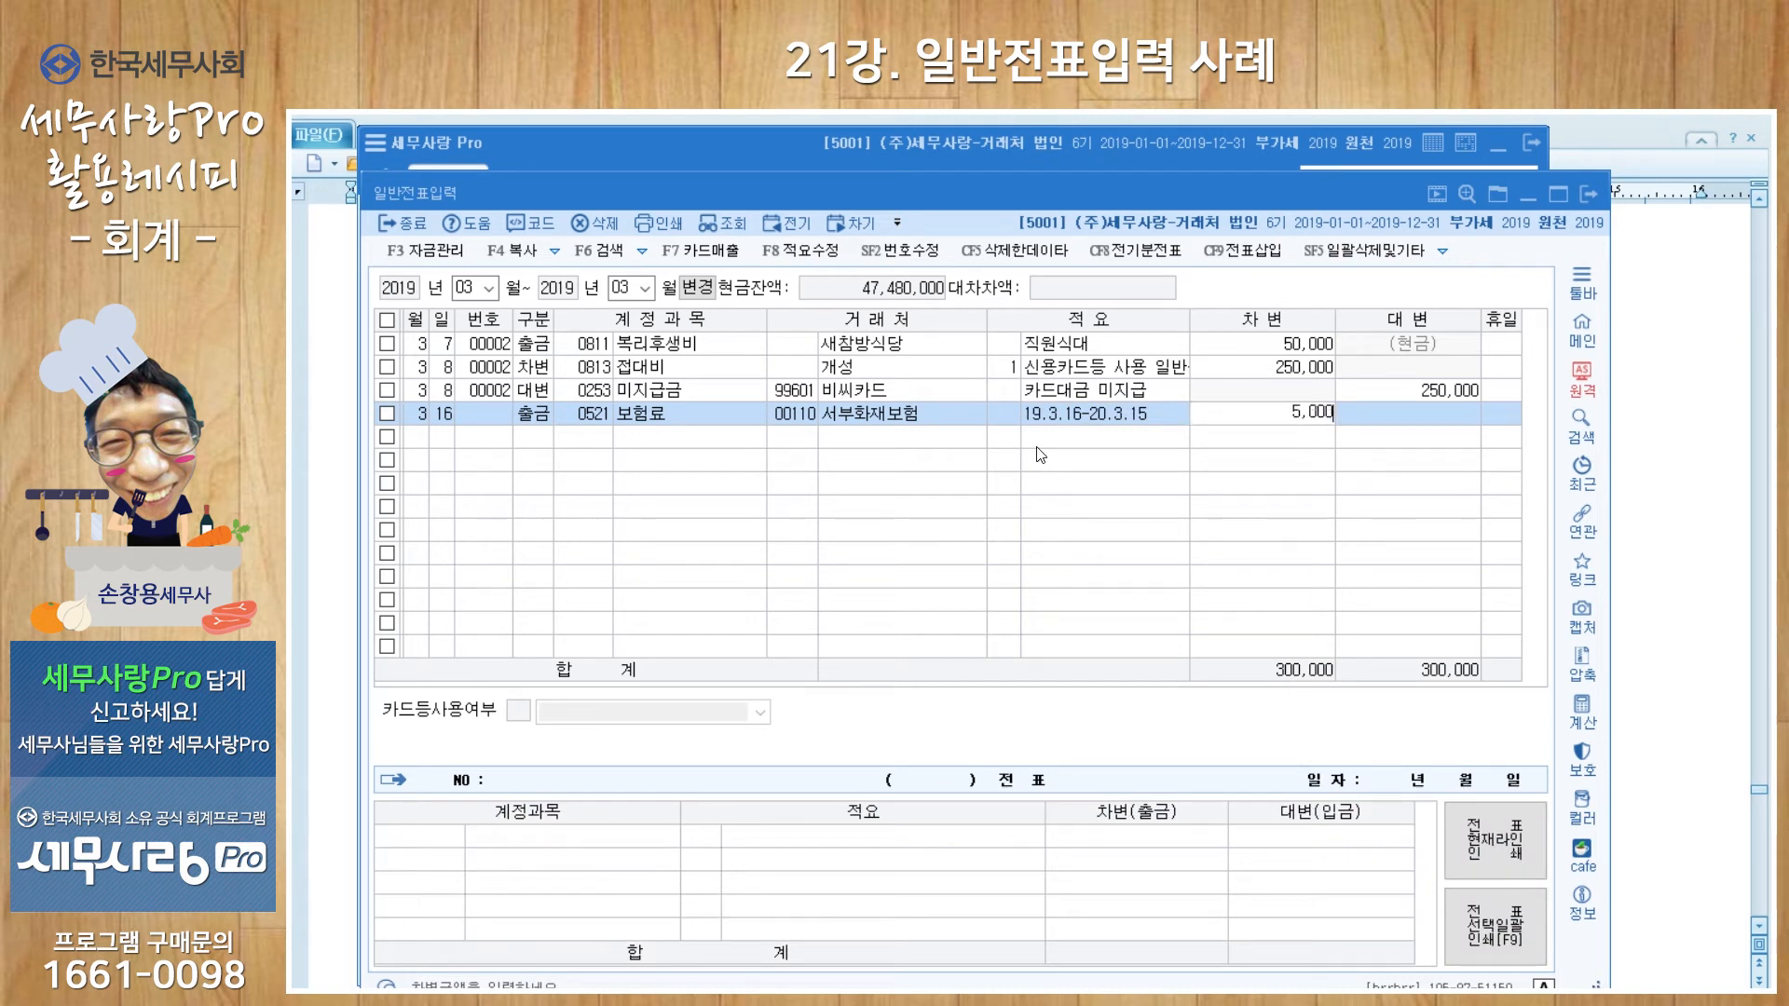
{"action": "key", "text": "BackSpace"}
{"action": "key", "text": "Return"}
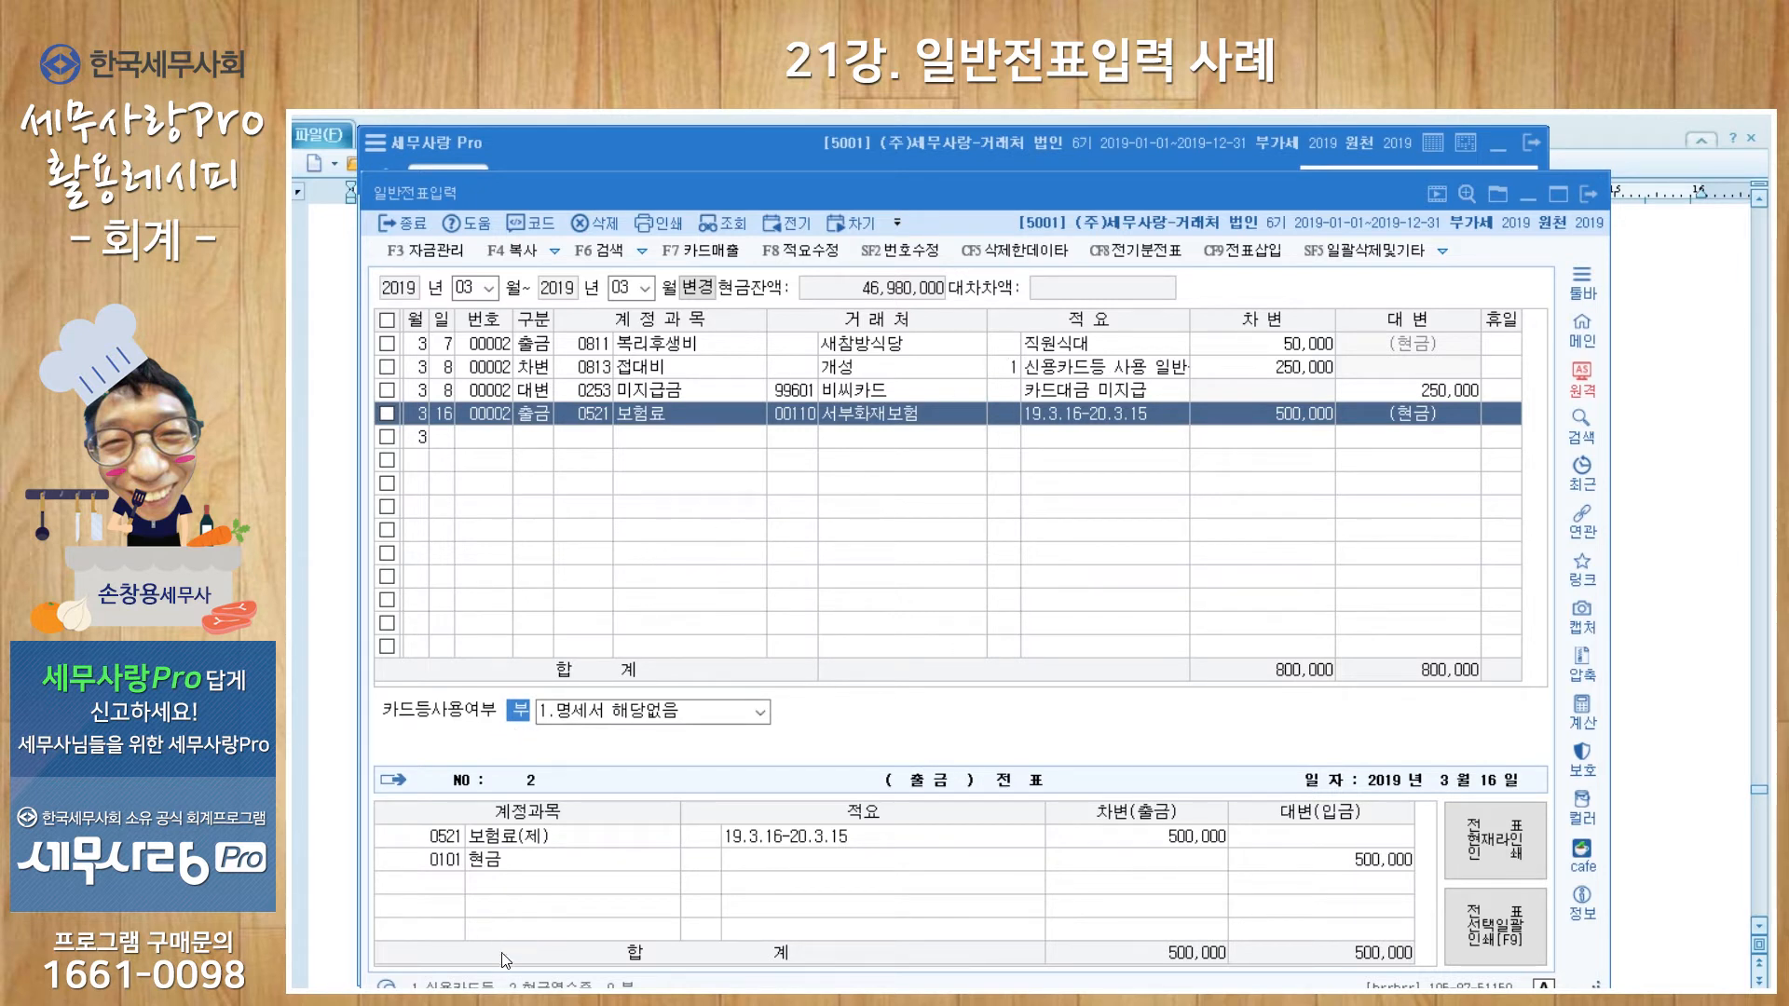
Step: Set the insurance payment to 3.명세서 제출제외대상내역, type 16. 금융.보험용역, and begin a March 19 line
{"action": "left_click", "coordinate": [762, 713]}
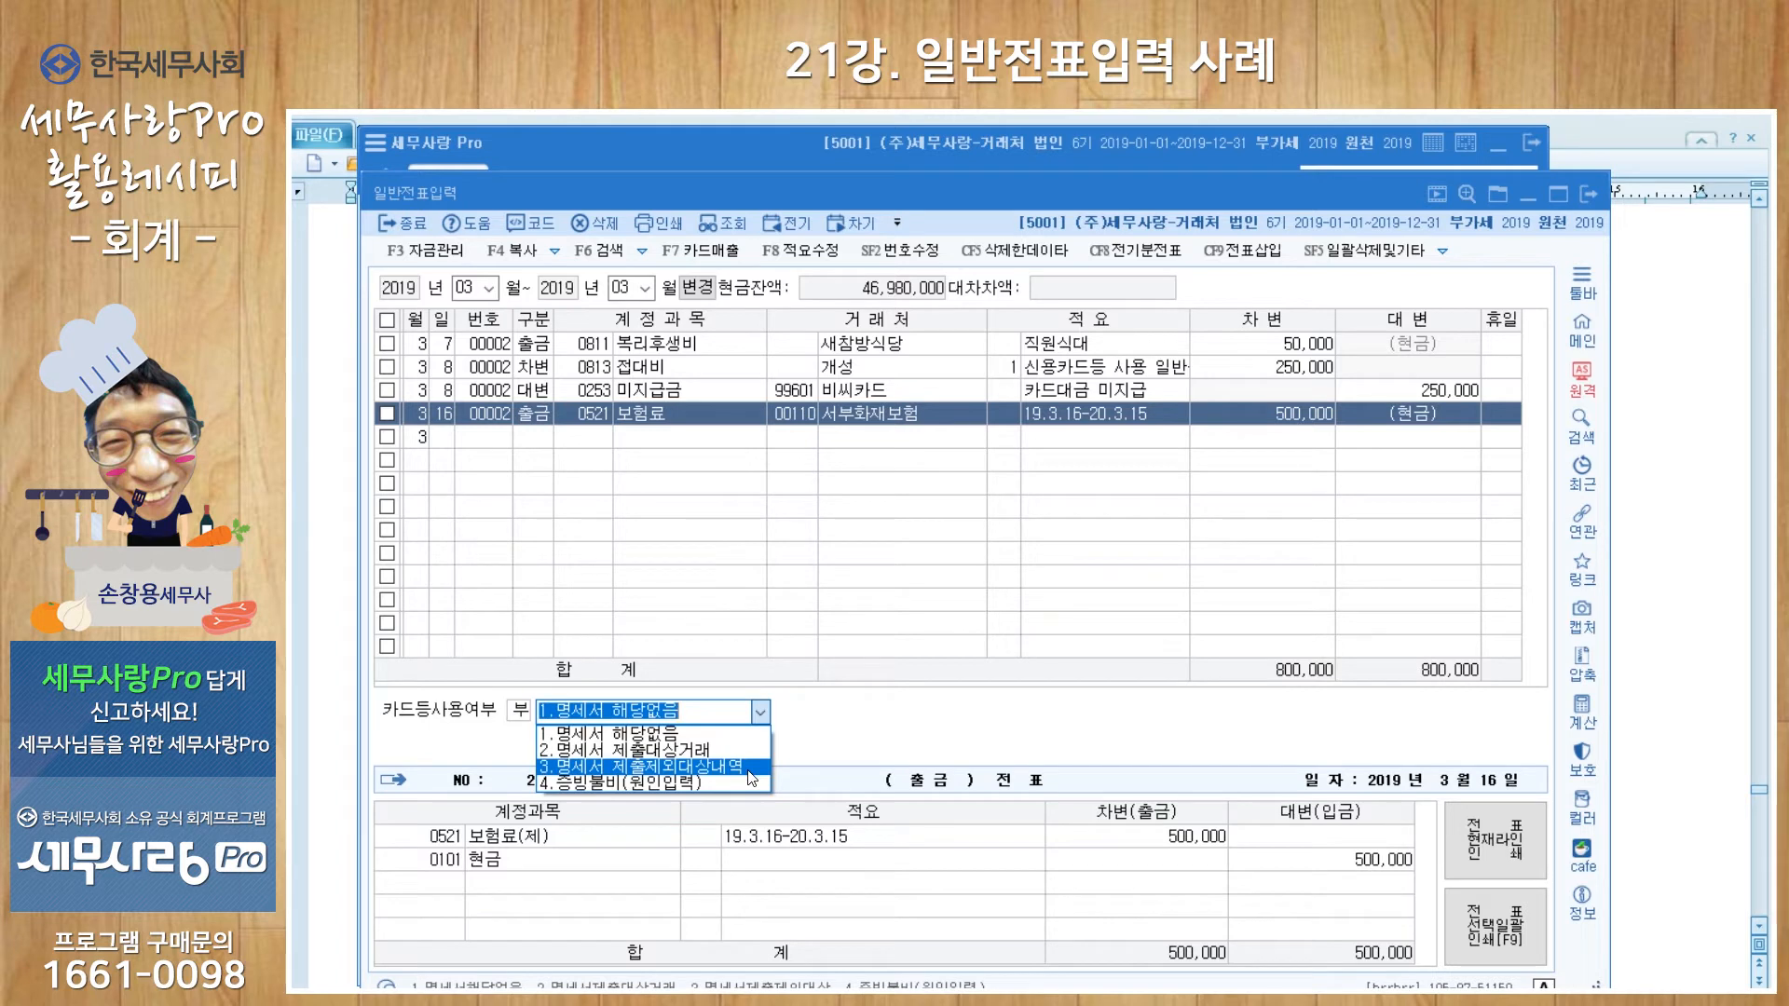
{"action": "left_click", "coordinate": [748, 770]}
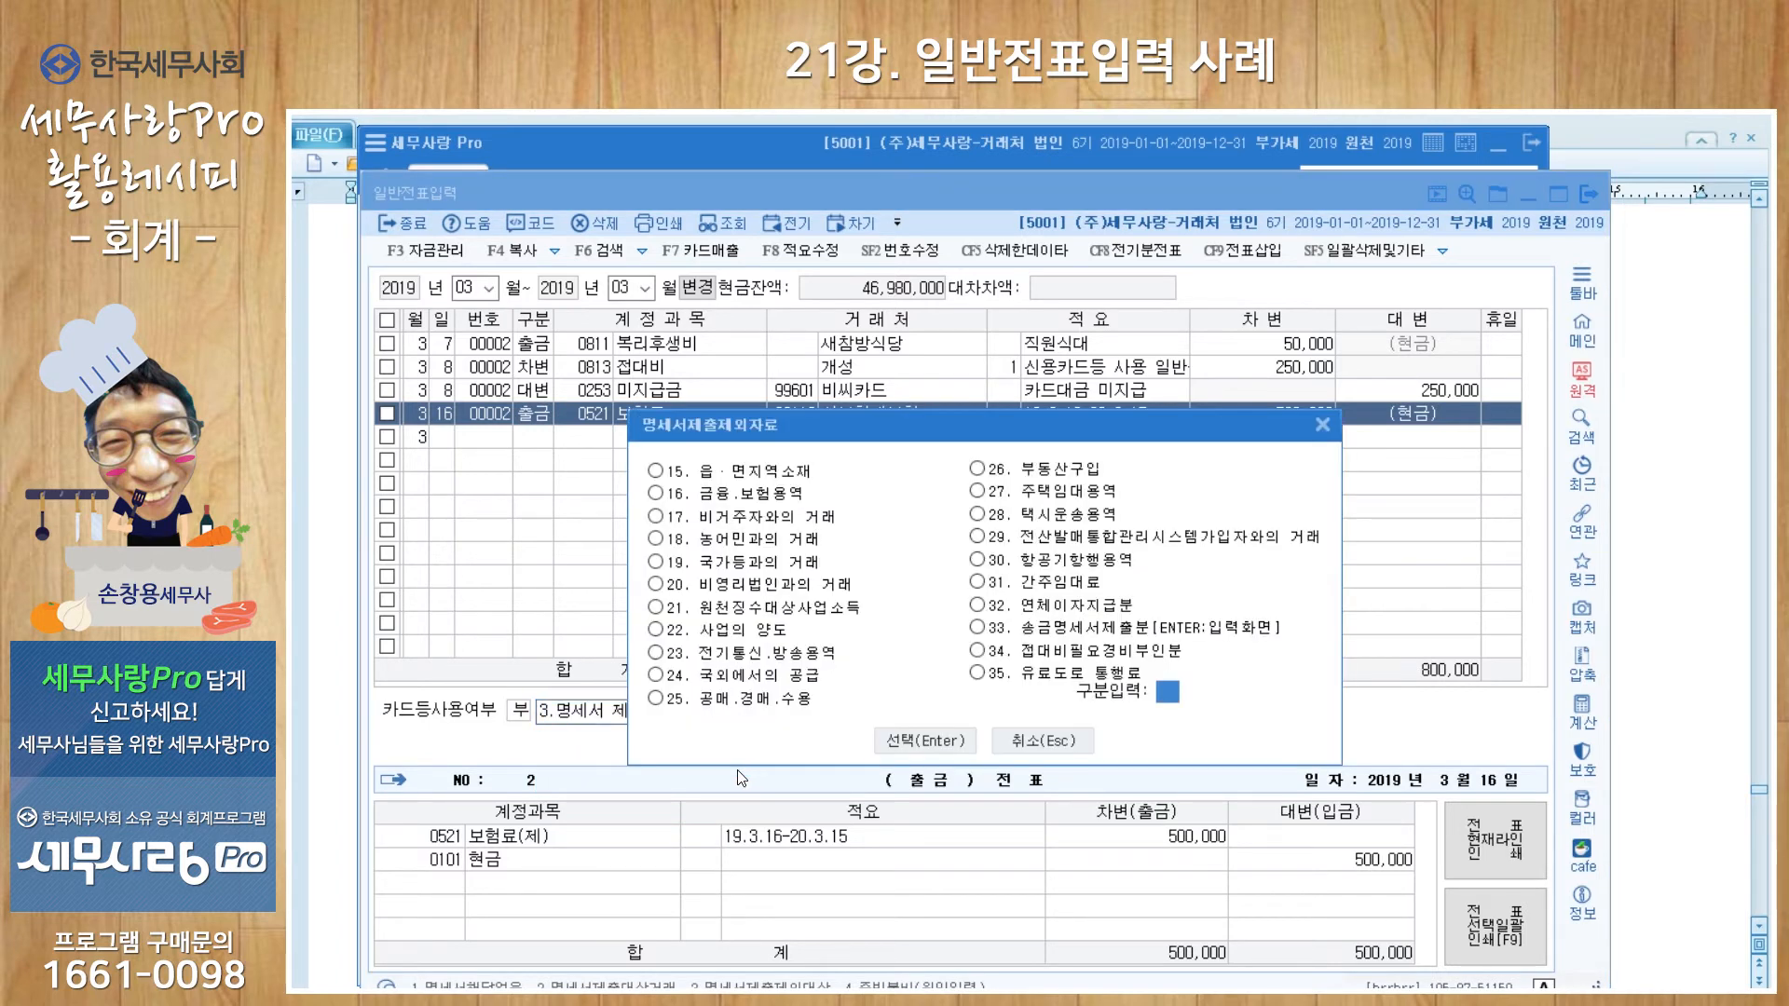
{"action": "left_click", "coordinate": [739, 496]}
{"action": "left_click", "coordinate": [934, 744]}
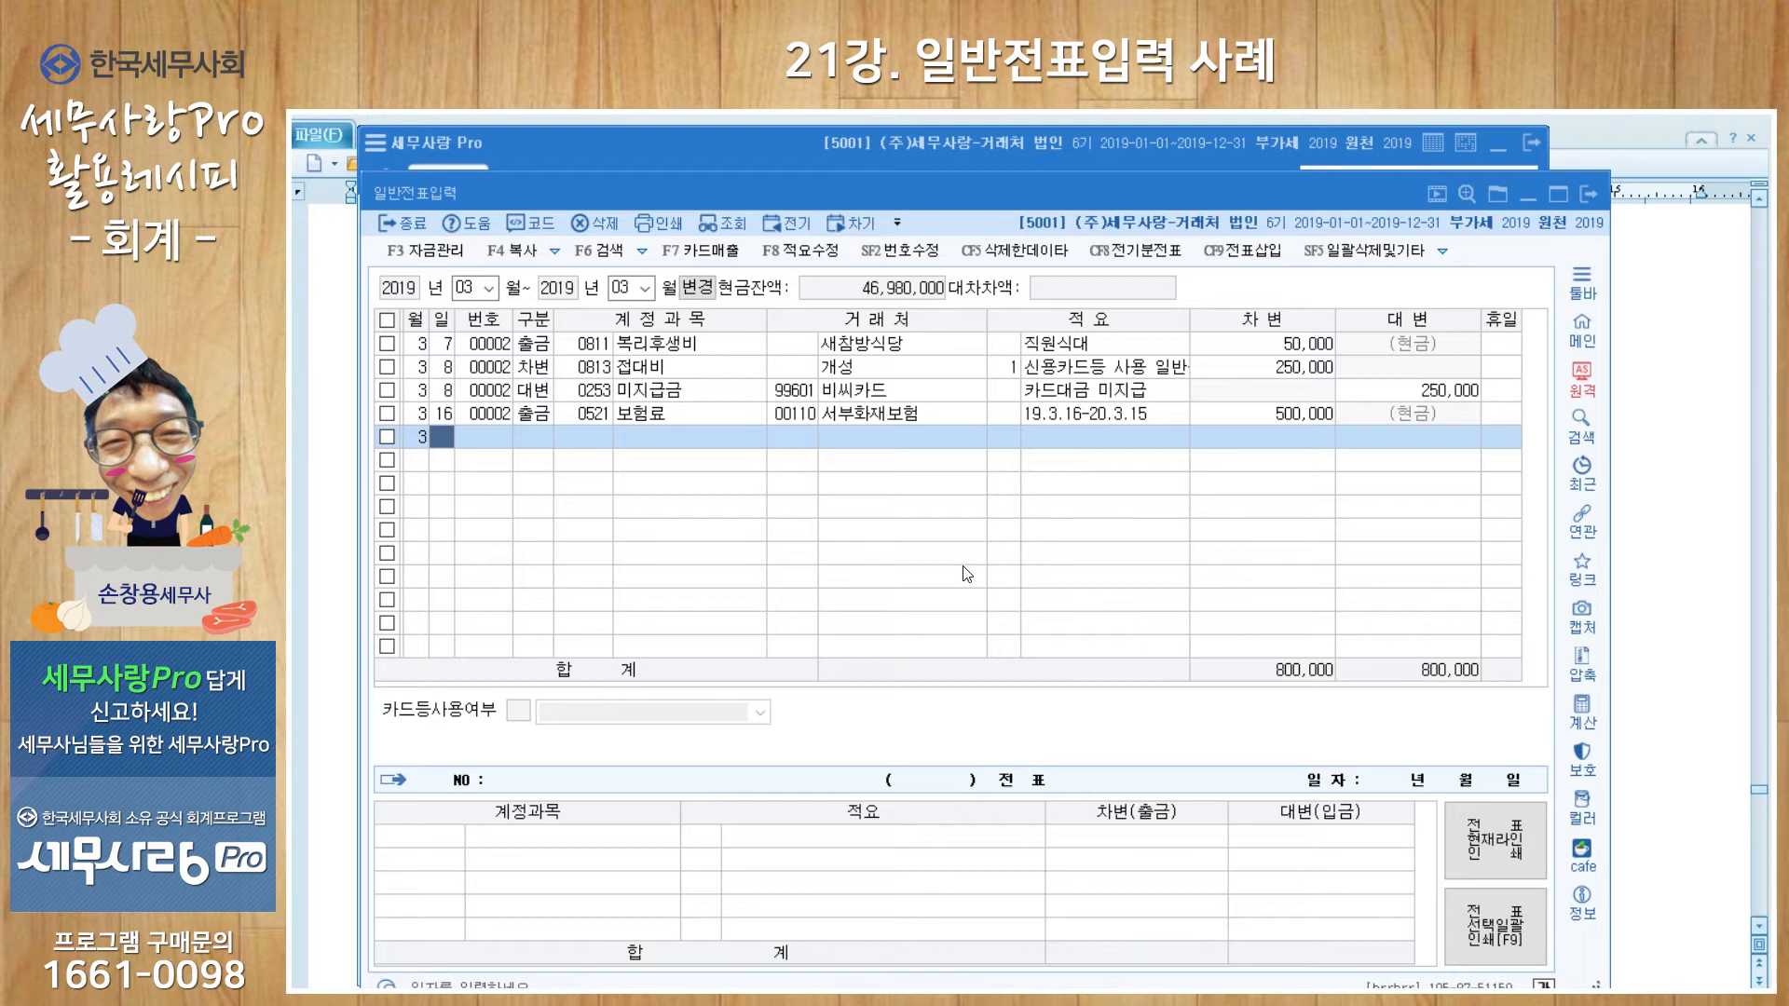
{"action": "type", "text": "19"}
{"action": "key", "text": "Return"}
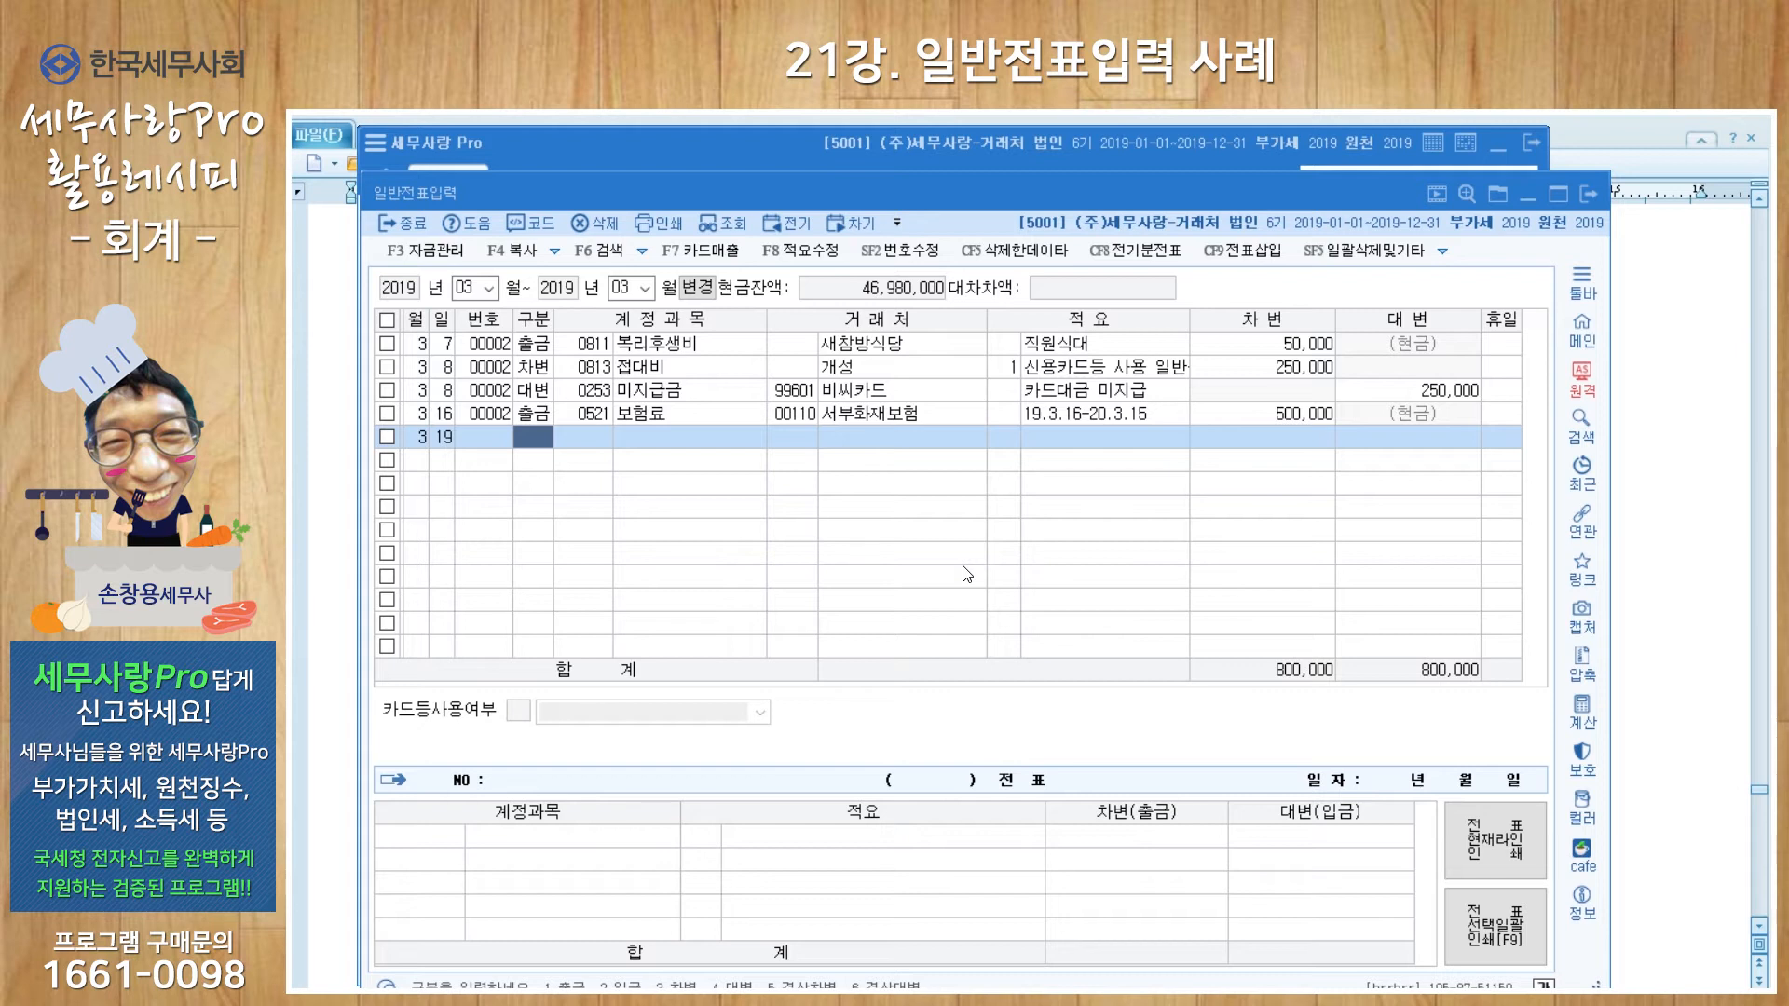
Step: Make the March 19 line a cash payment to account 0826 도서인쇄비
{"action": "key", "text": "Return"}
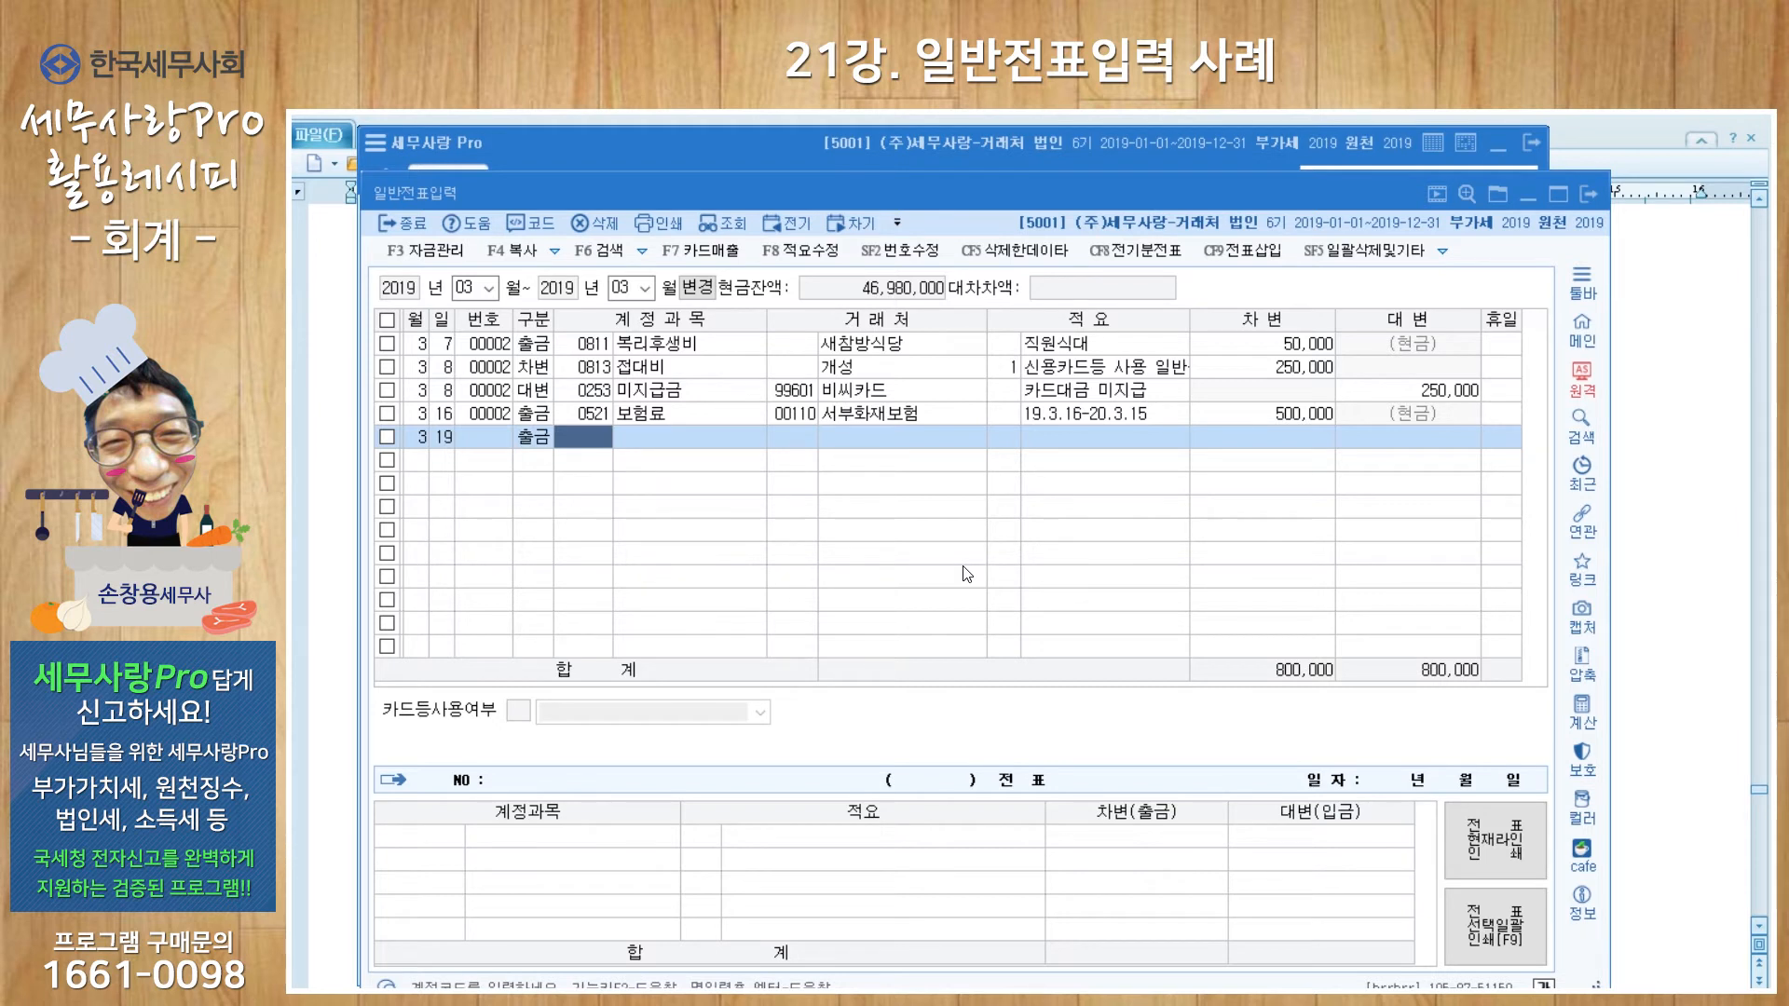
{"action": "type", "text": "도서"}
{"action": "key", "text": "Return"}
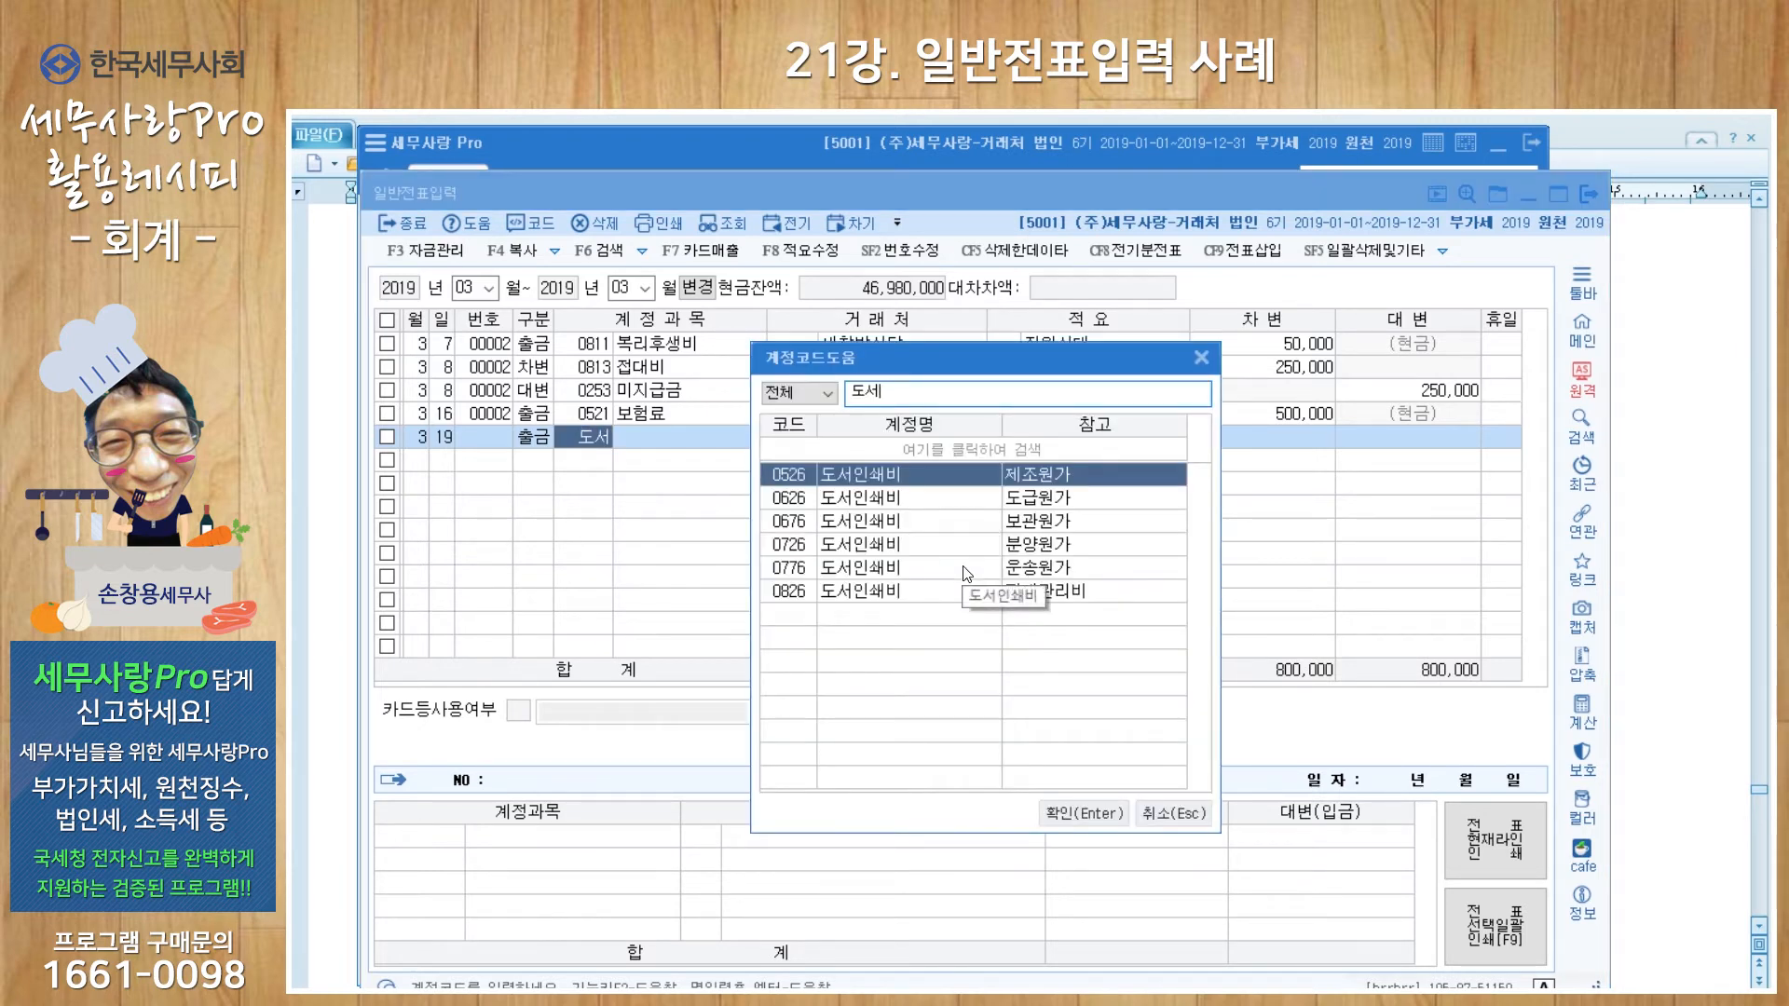
{"action": "key", "text": "Down"}
{"action": "key", "text": "Down"}
{"action": "key", "text": "Down"}
{"action": "key", "text": "Down"}
{"action": "key", "text": "Down"}
{"action": "key", "text": "Return"}
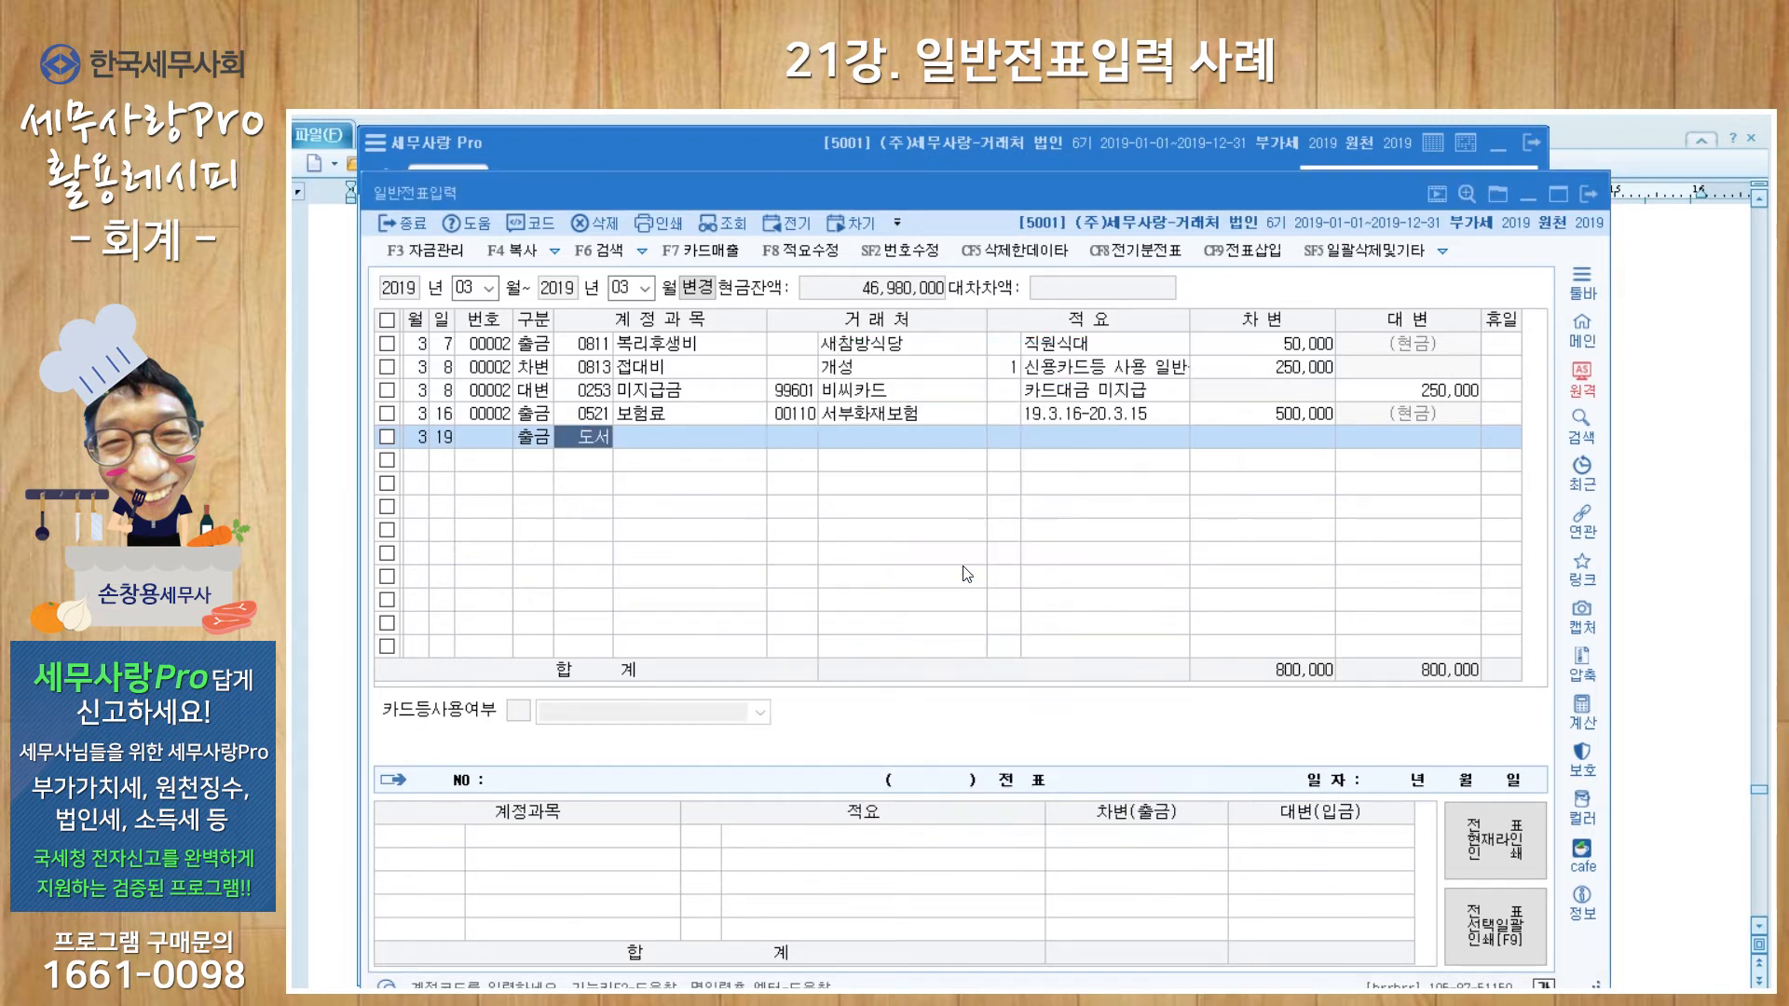
Step: Enter partner 도약, description 정기구독료 and a debit of 110,000
{"action": "key", "text": "Return"}
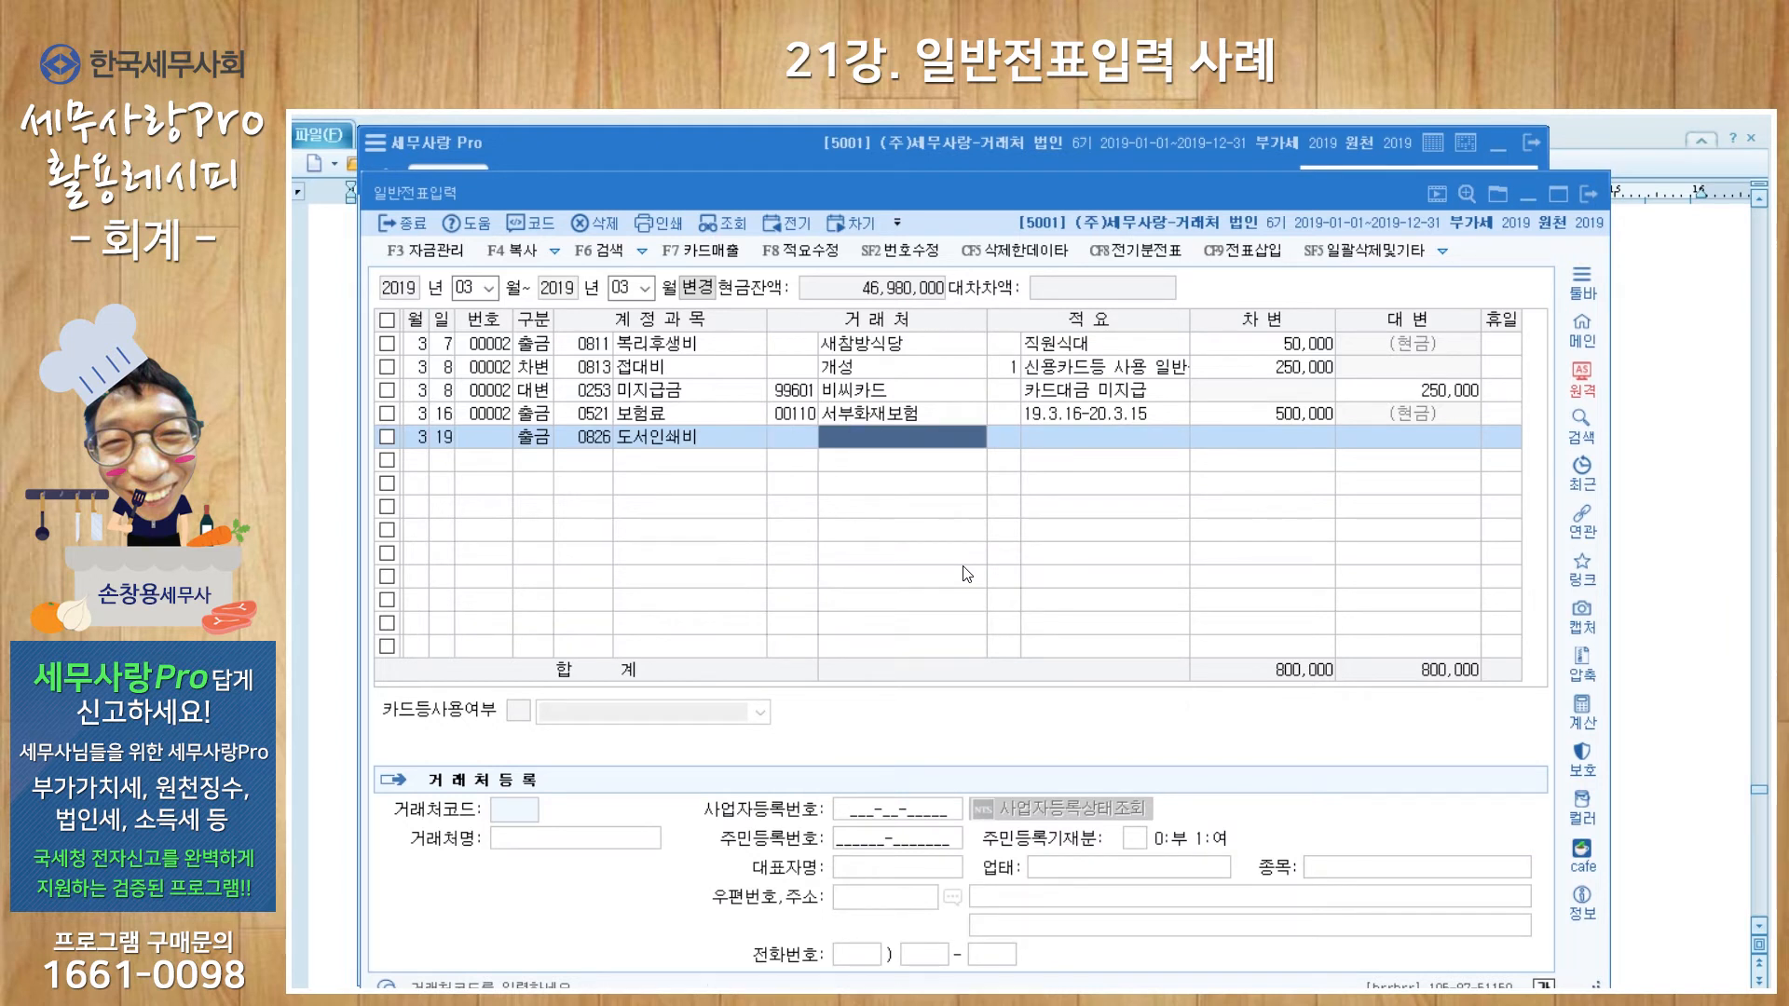
{"action": "type", "text": "도약"}
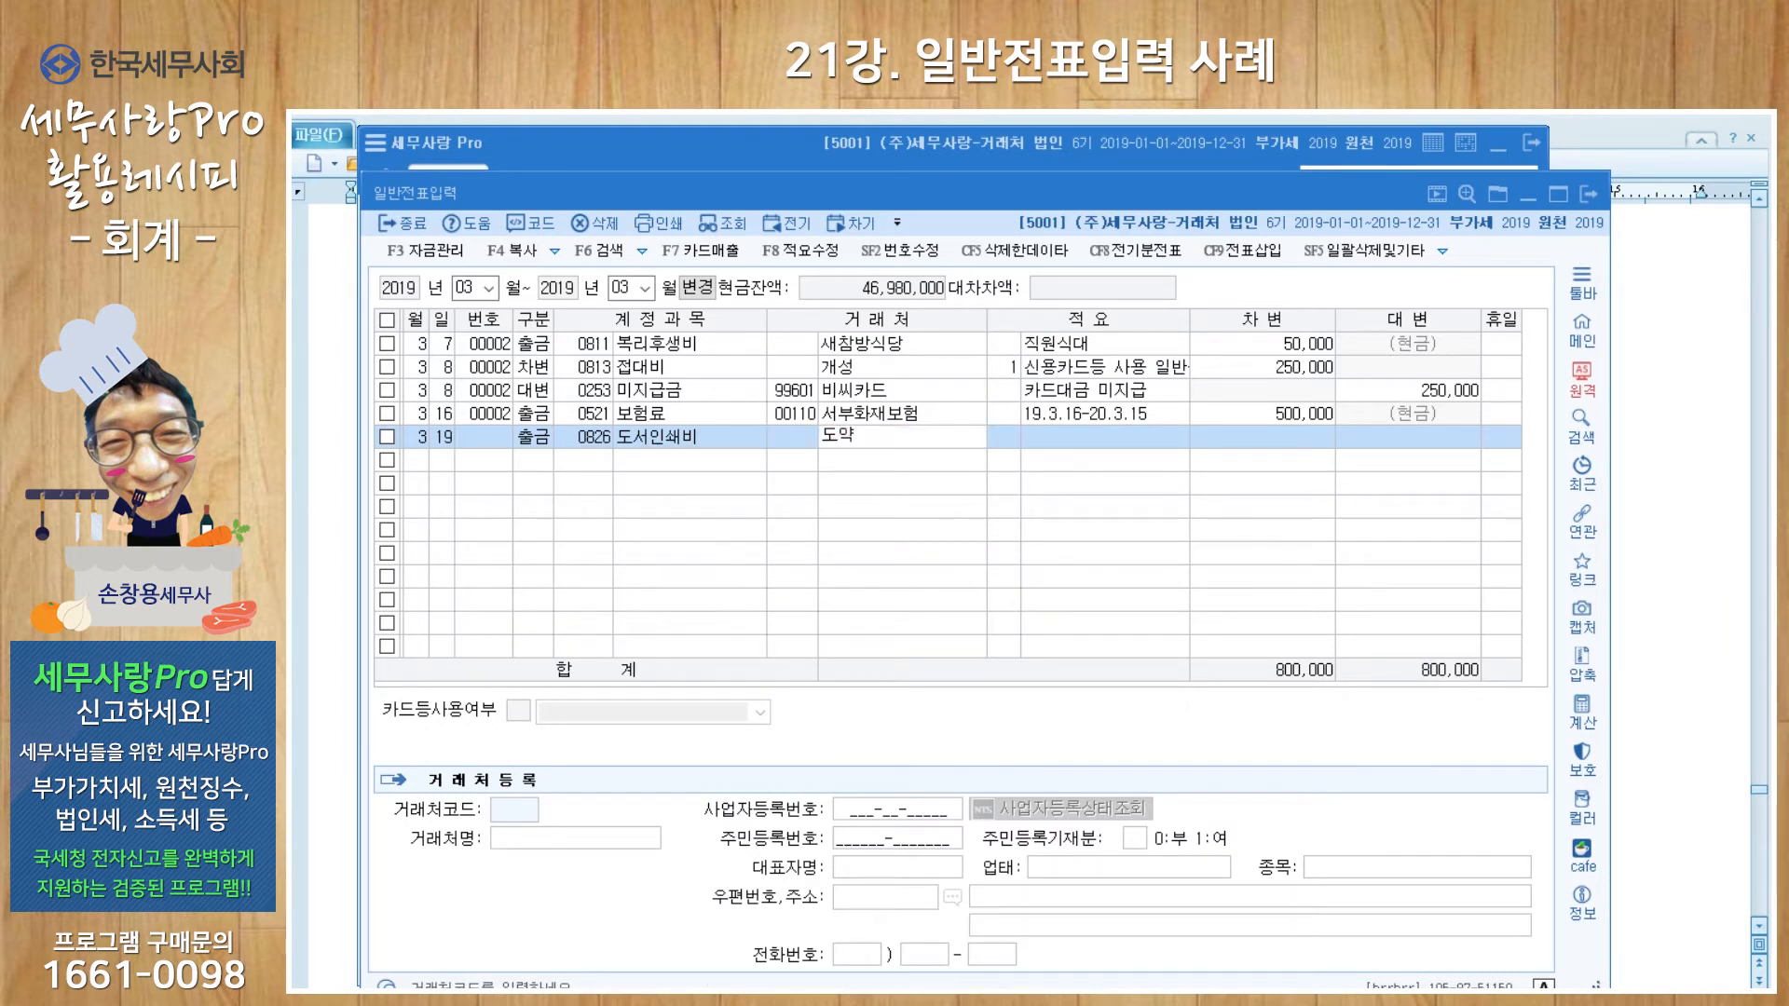
{"action": "key", "text": "Return"}
{"action": "key", "text": "Return"}
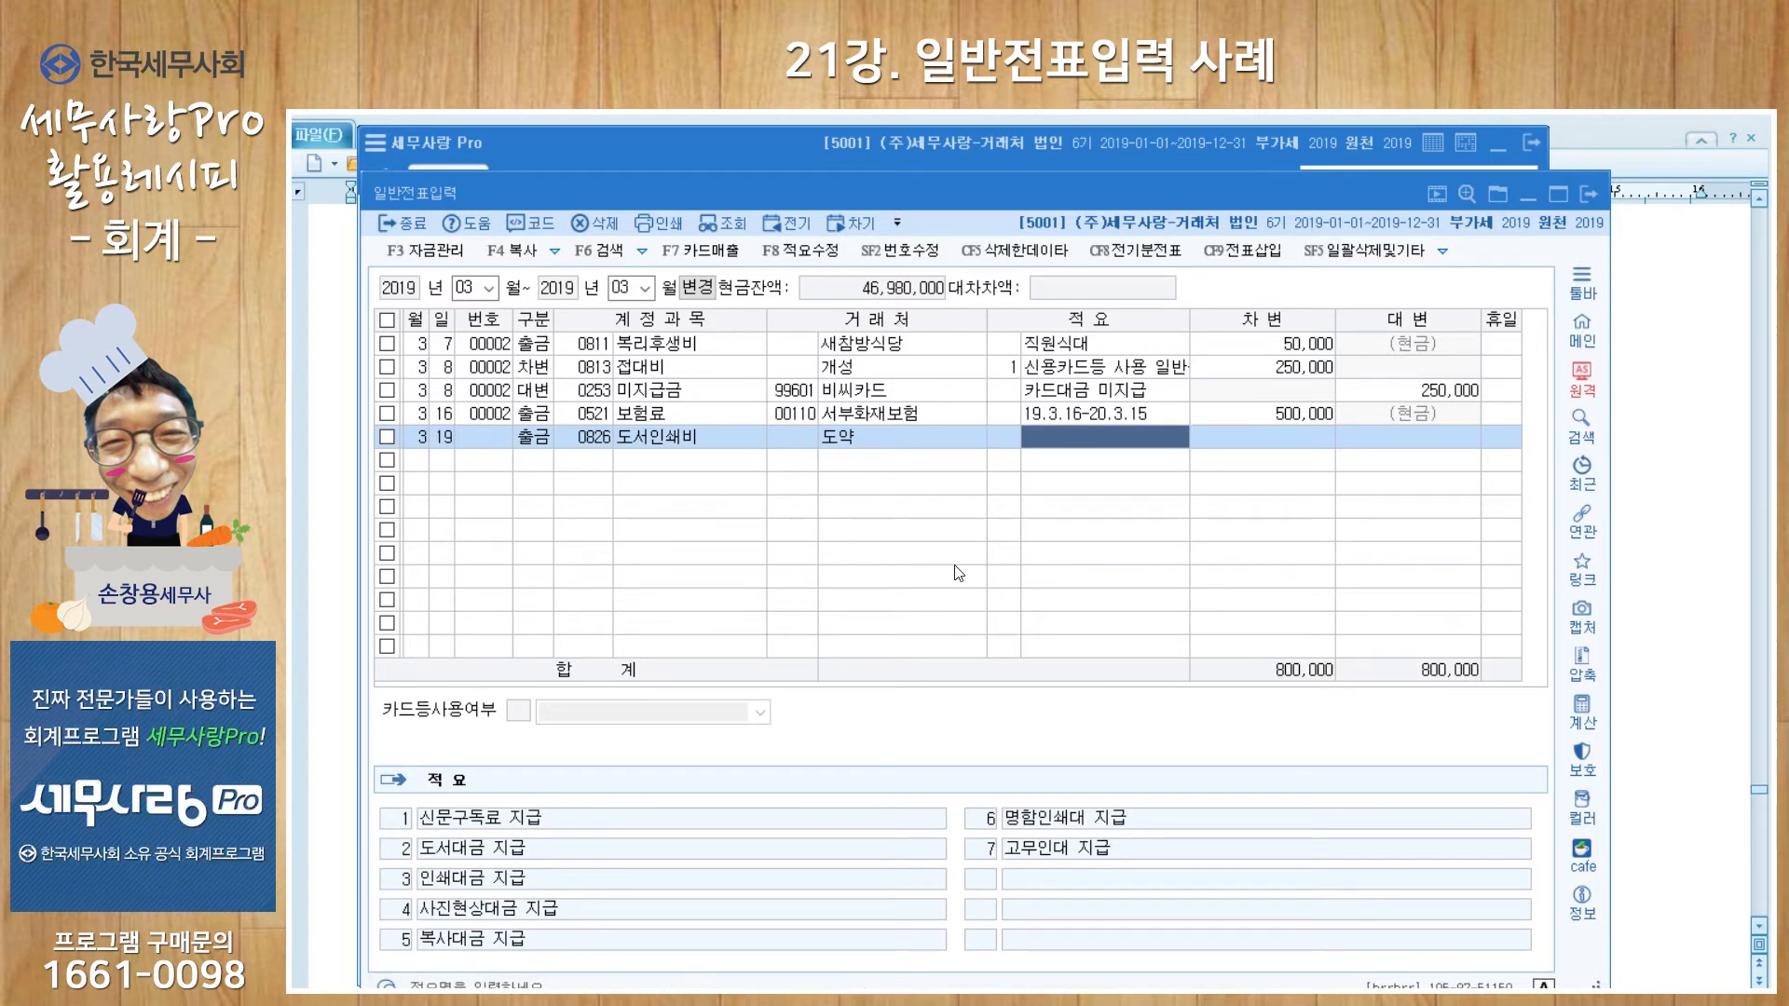
{"action": "type", "text": "정기구독료"}
{"action": "key", "text": "Return"}
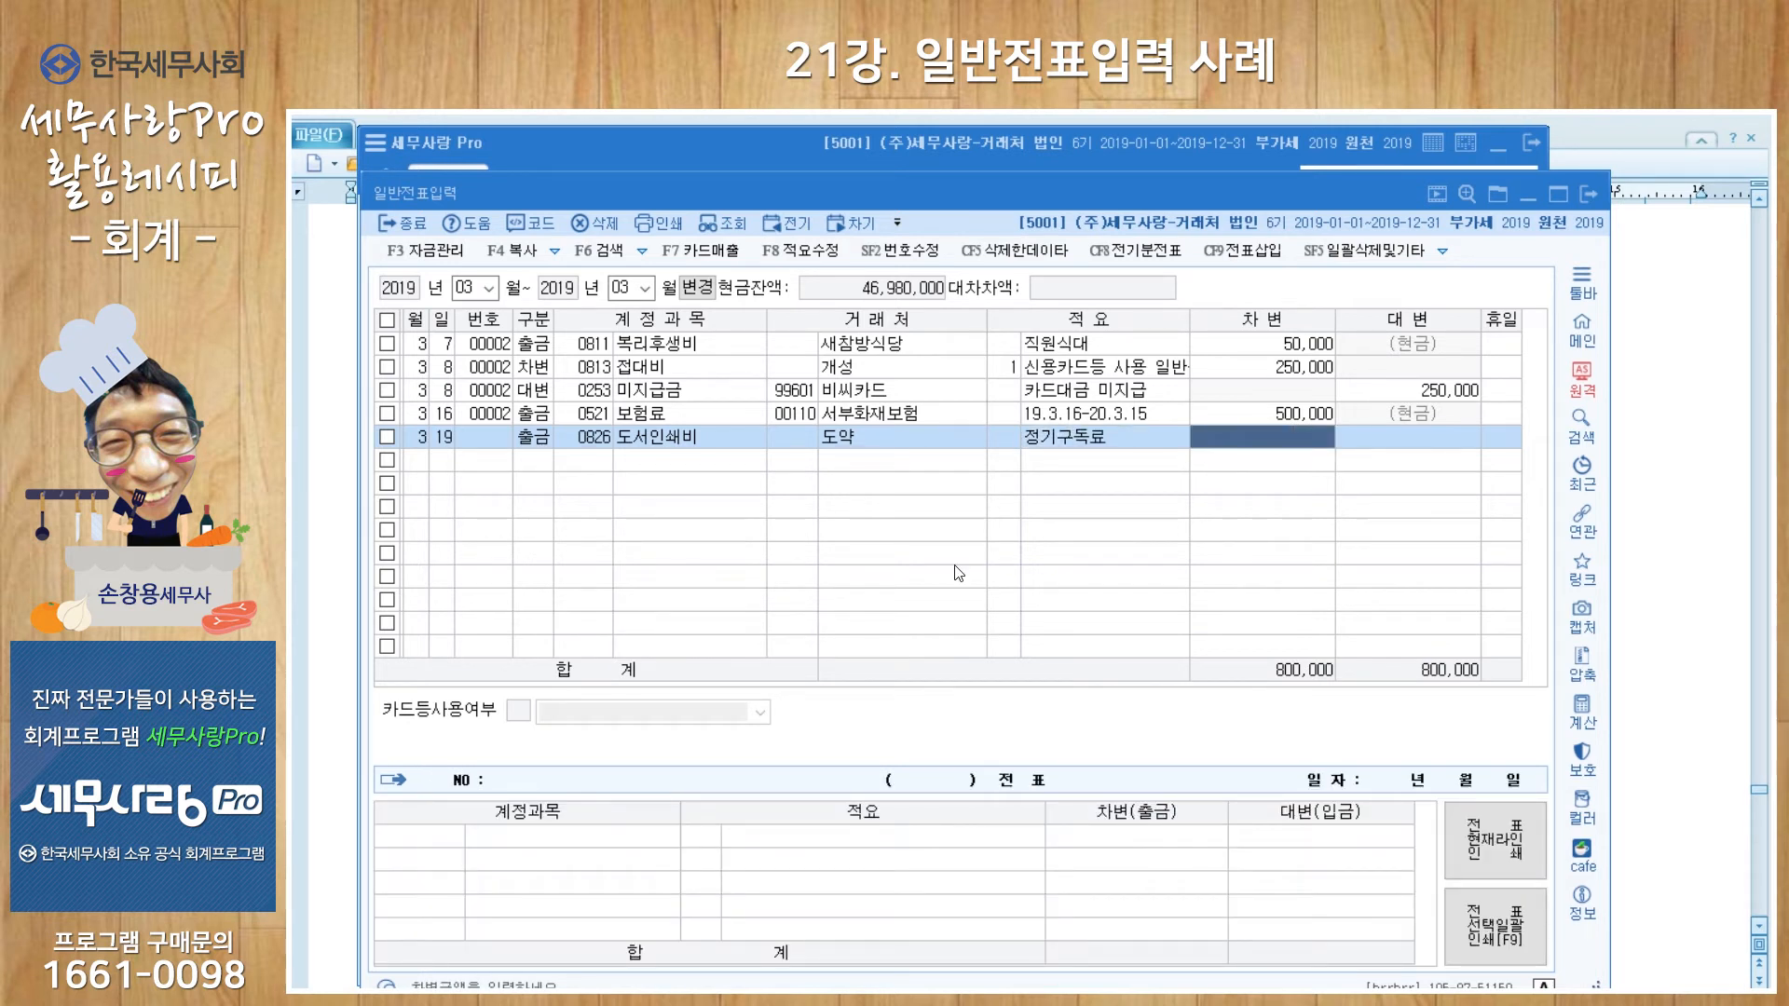
{"action": "type", "text": "1100000"}
{"action": "key", "text": "Return"}
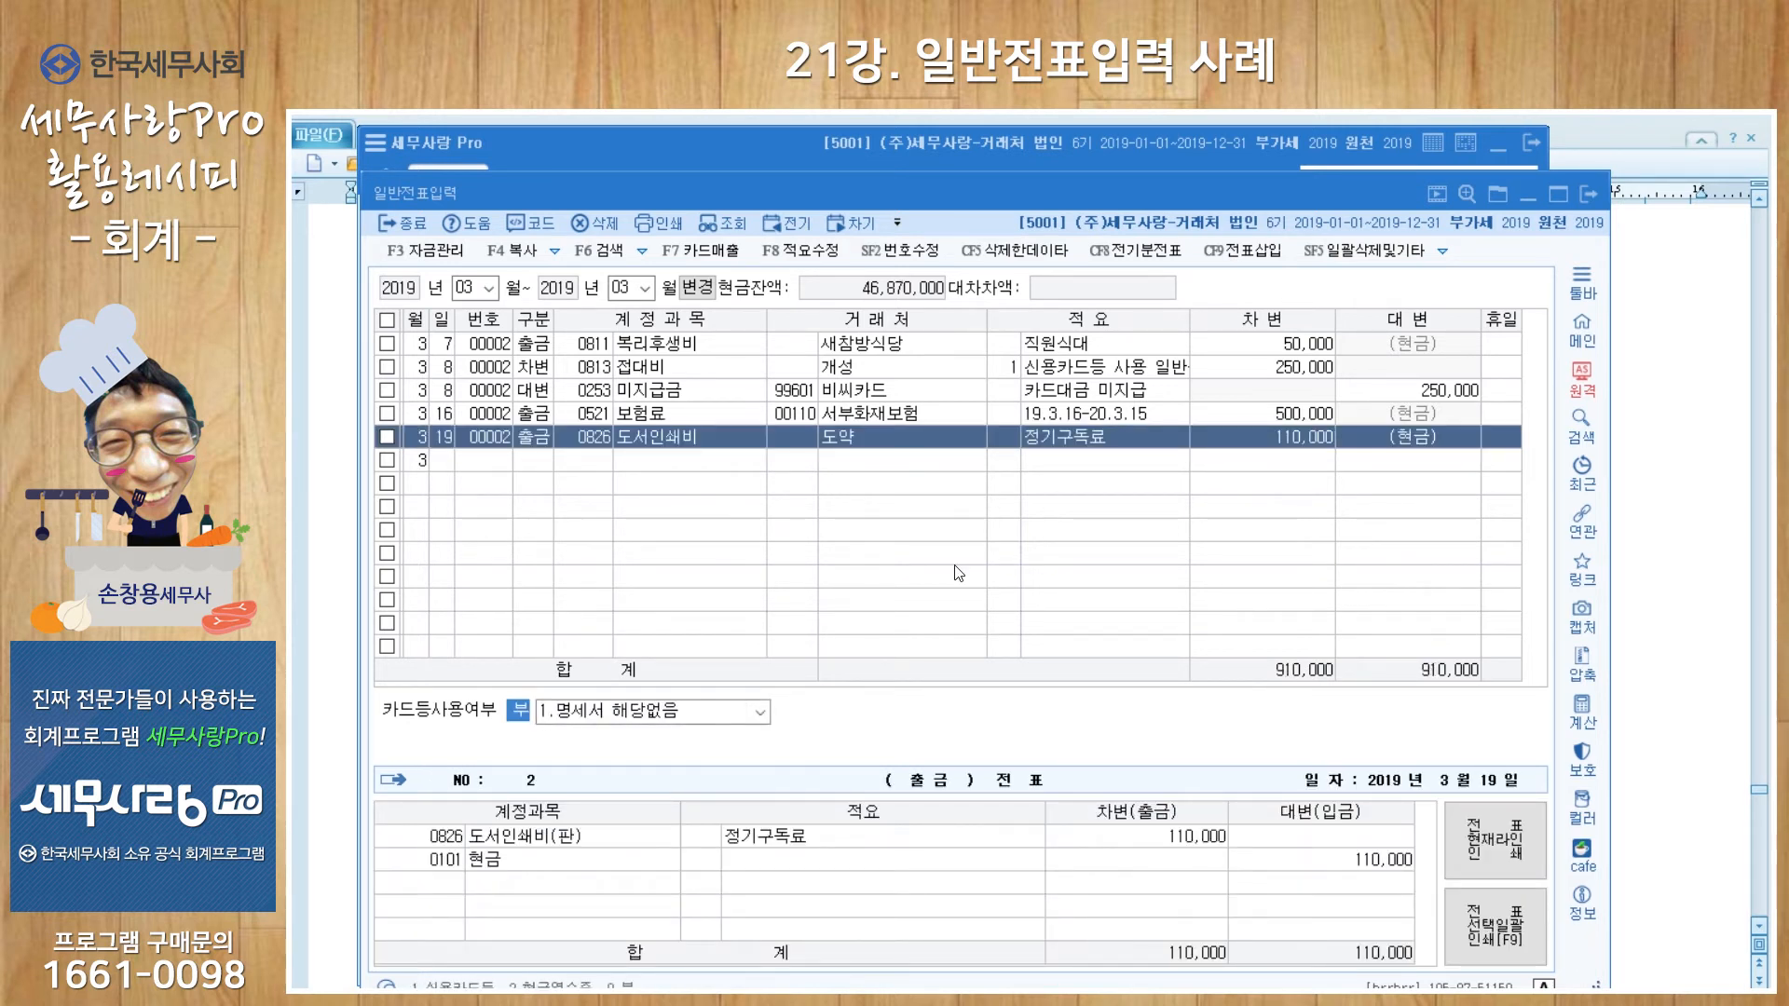
{"action": "left_click", "coordinate": [760, 712]}
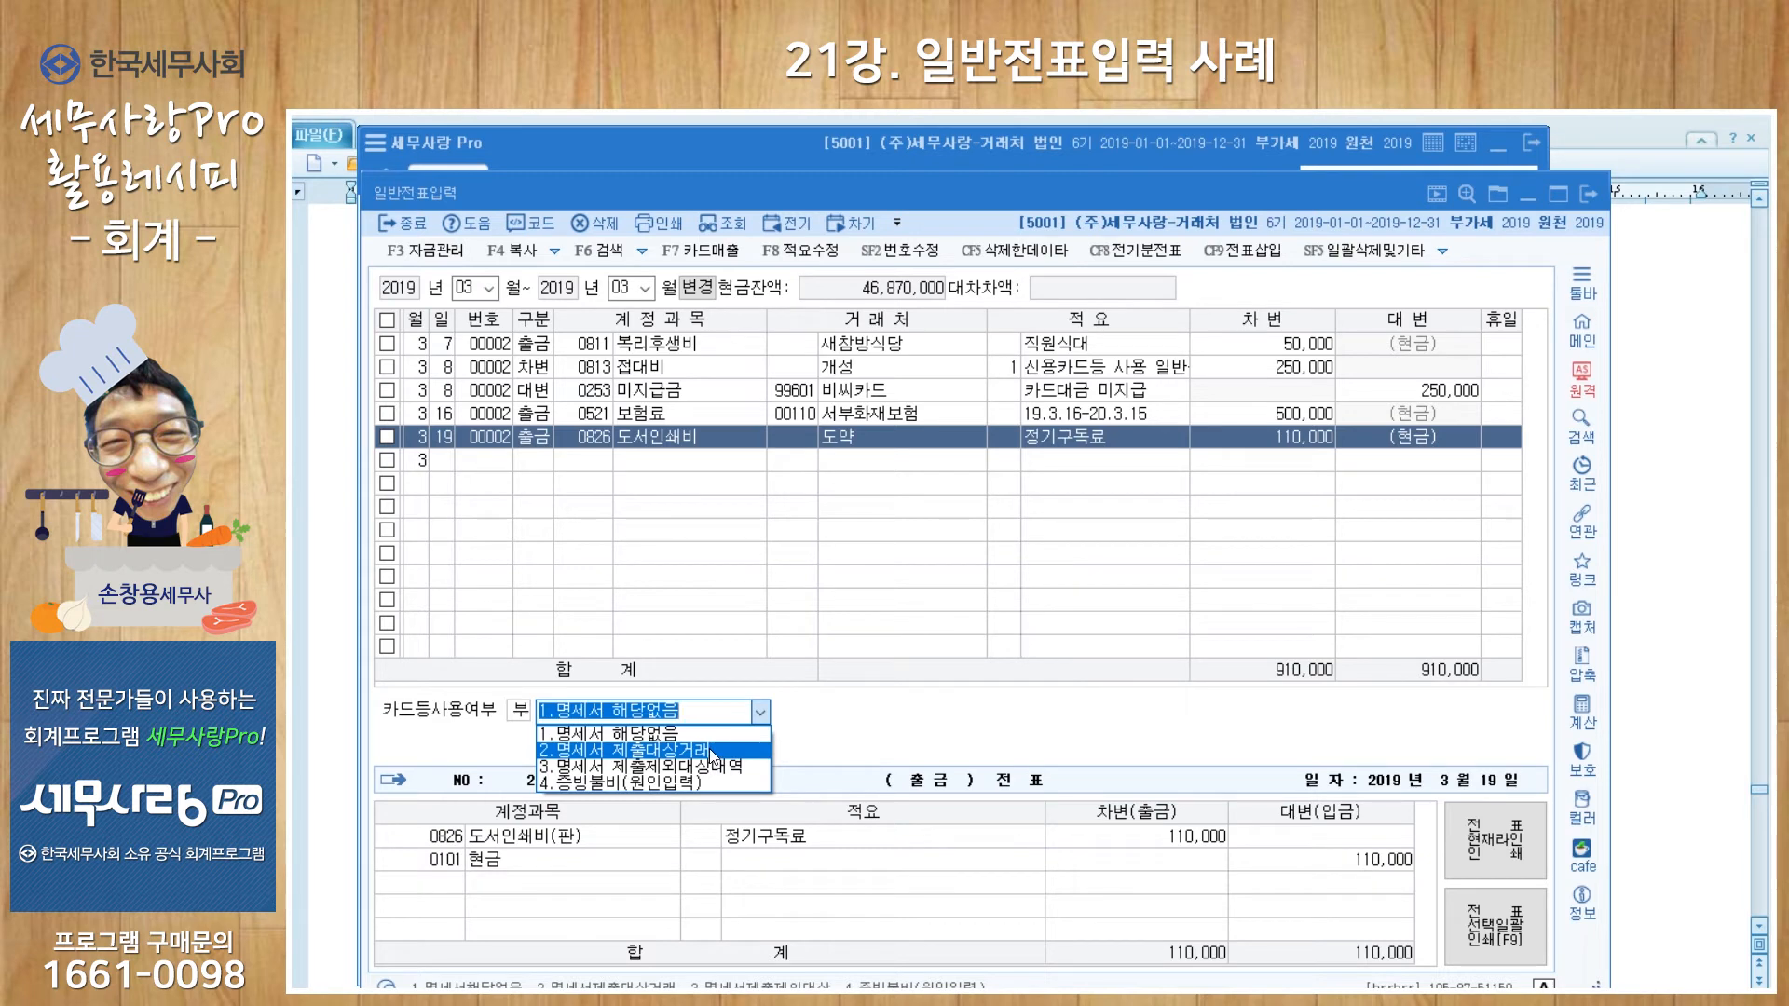
Step: Set 카드등사용여부 to 2.명세서 제출대상거래 and save 도약's business registration number
{"action": "left_click", "coordinate": [709, 747]}
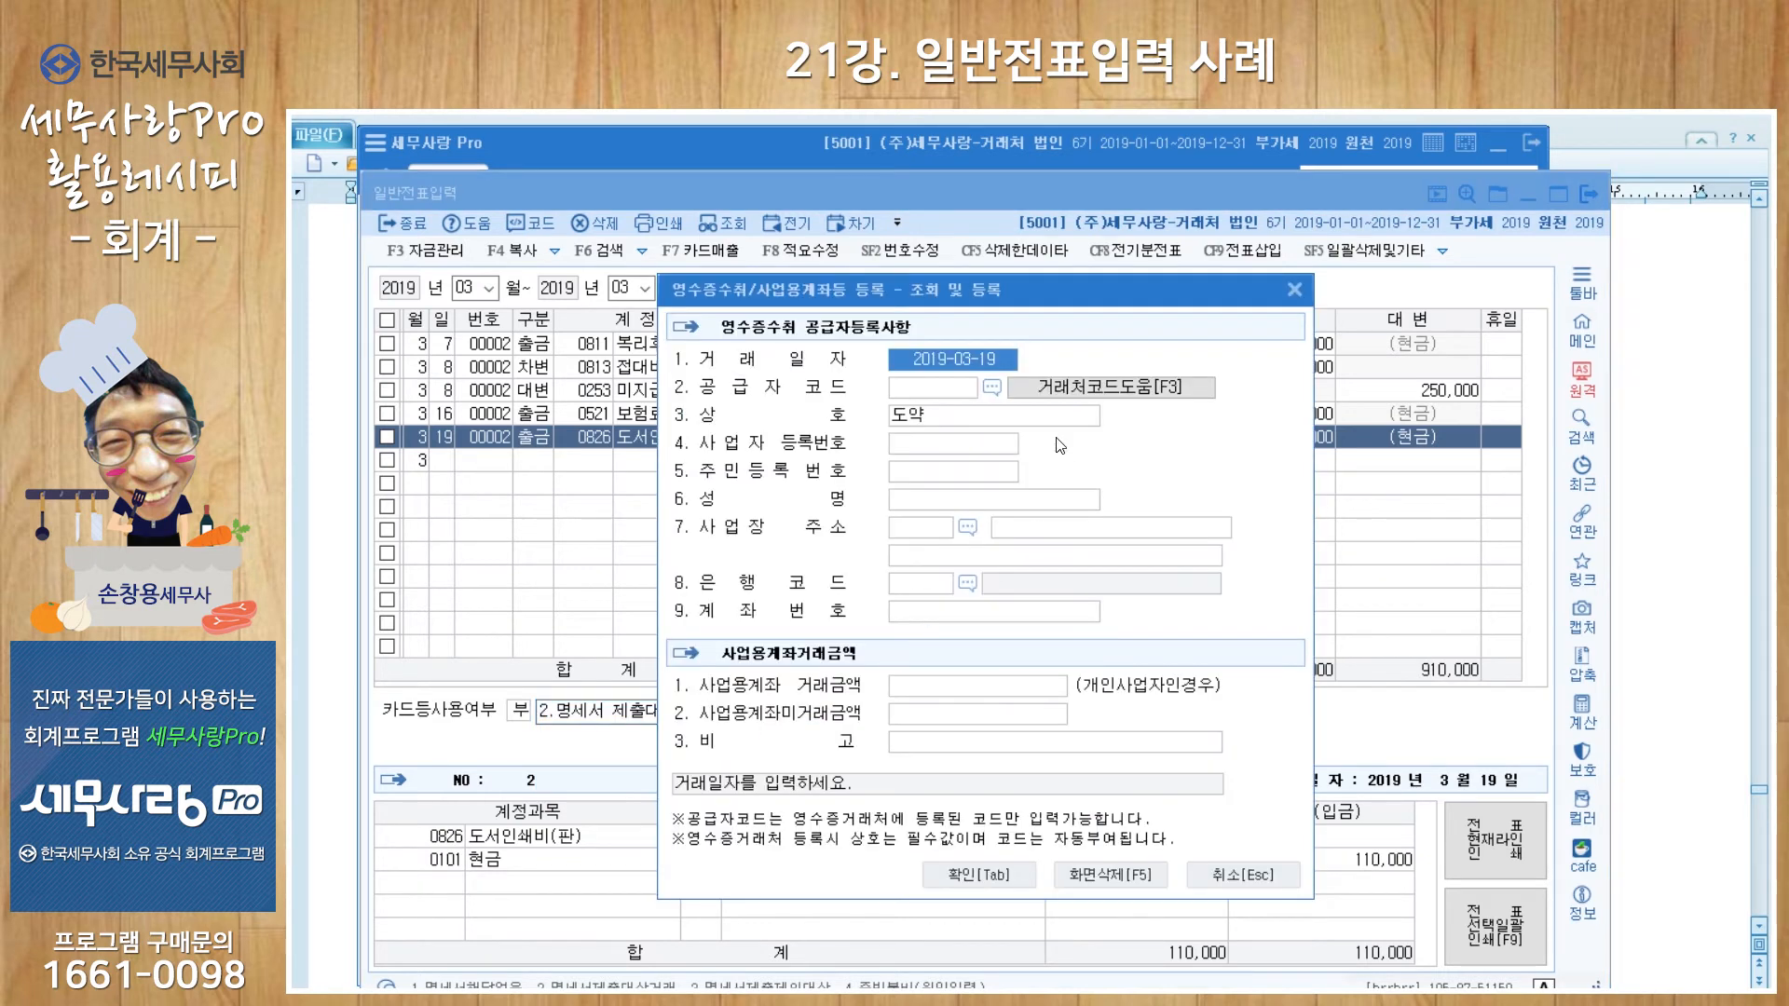
{"action": "left_click", "coordinate": [991, 449]}
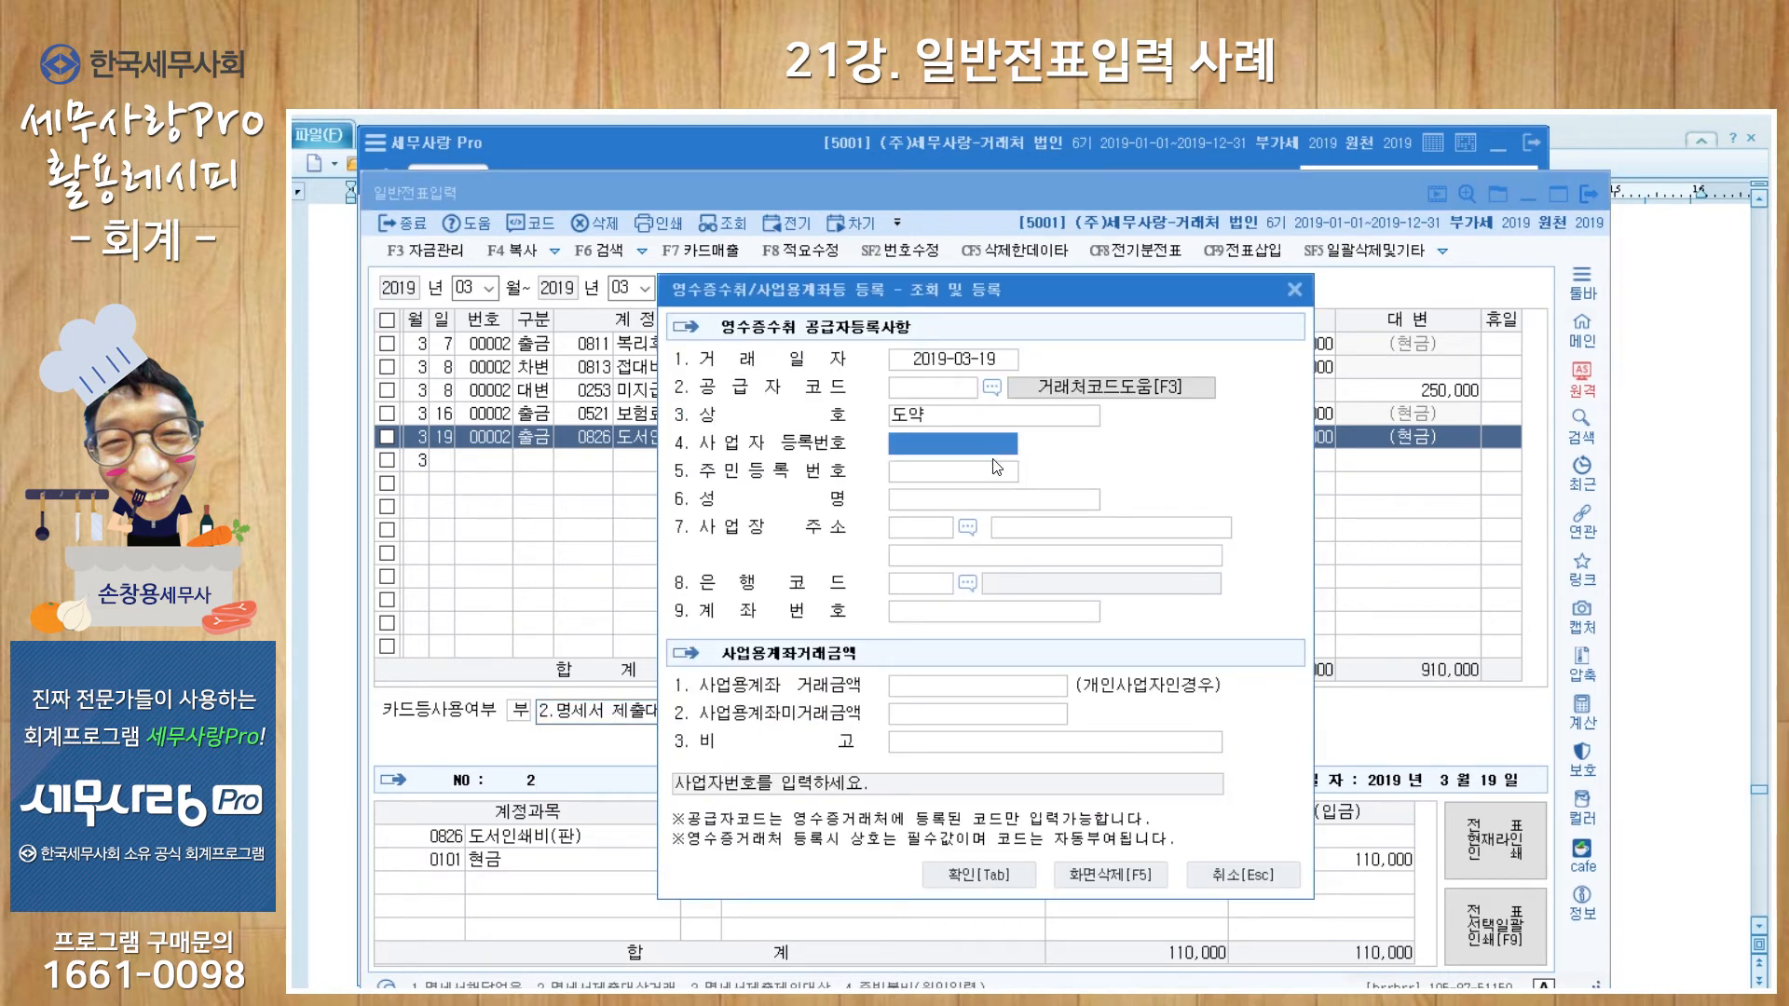
{"action": "type", "text": "120-90-"}
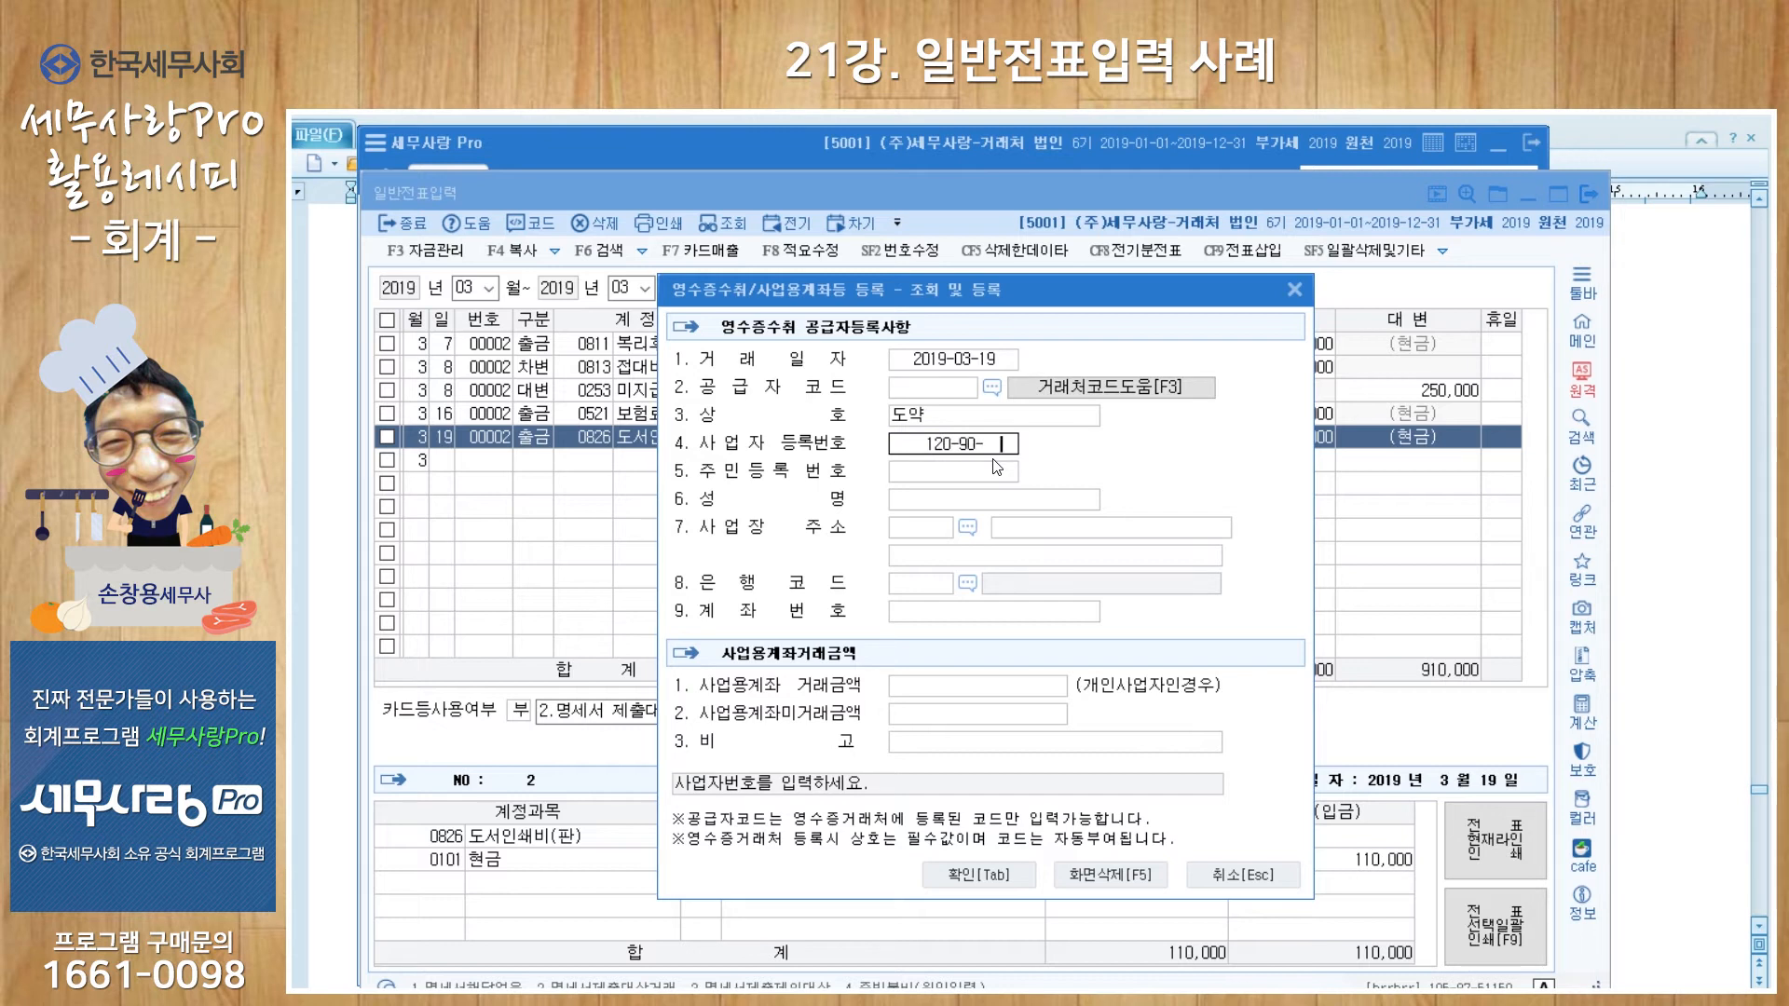
{"action": "type", "text": "11111"}
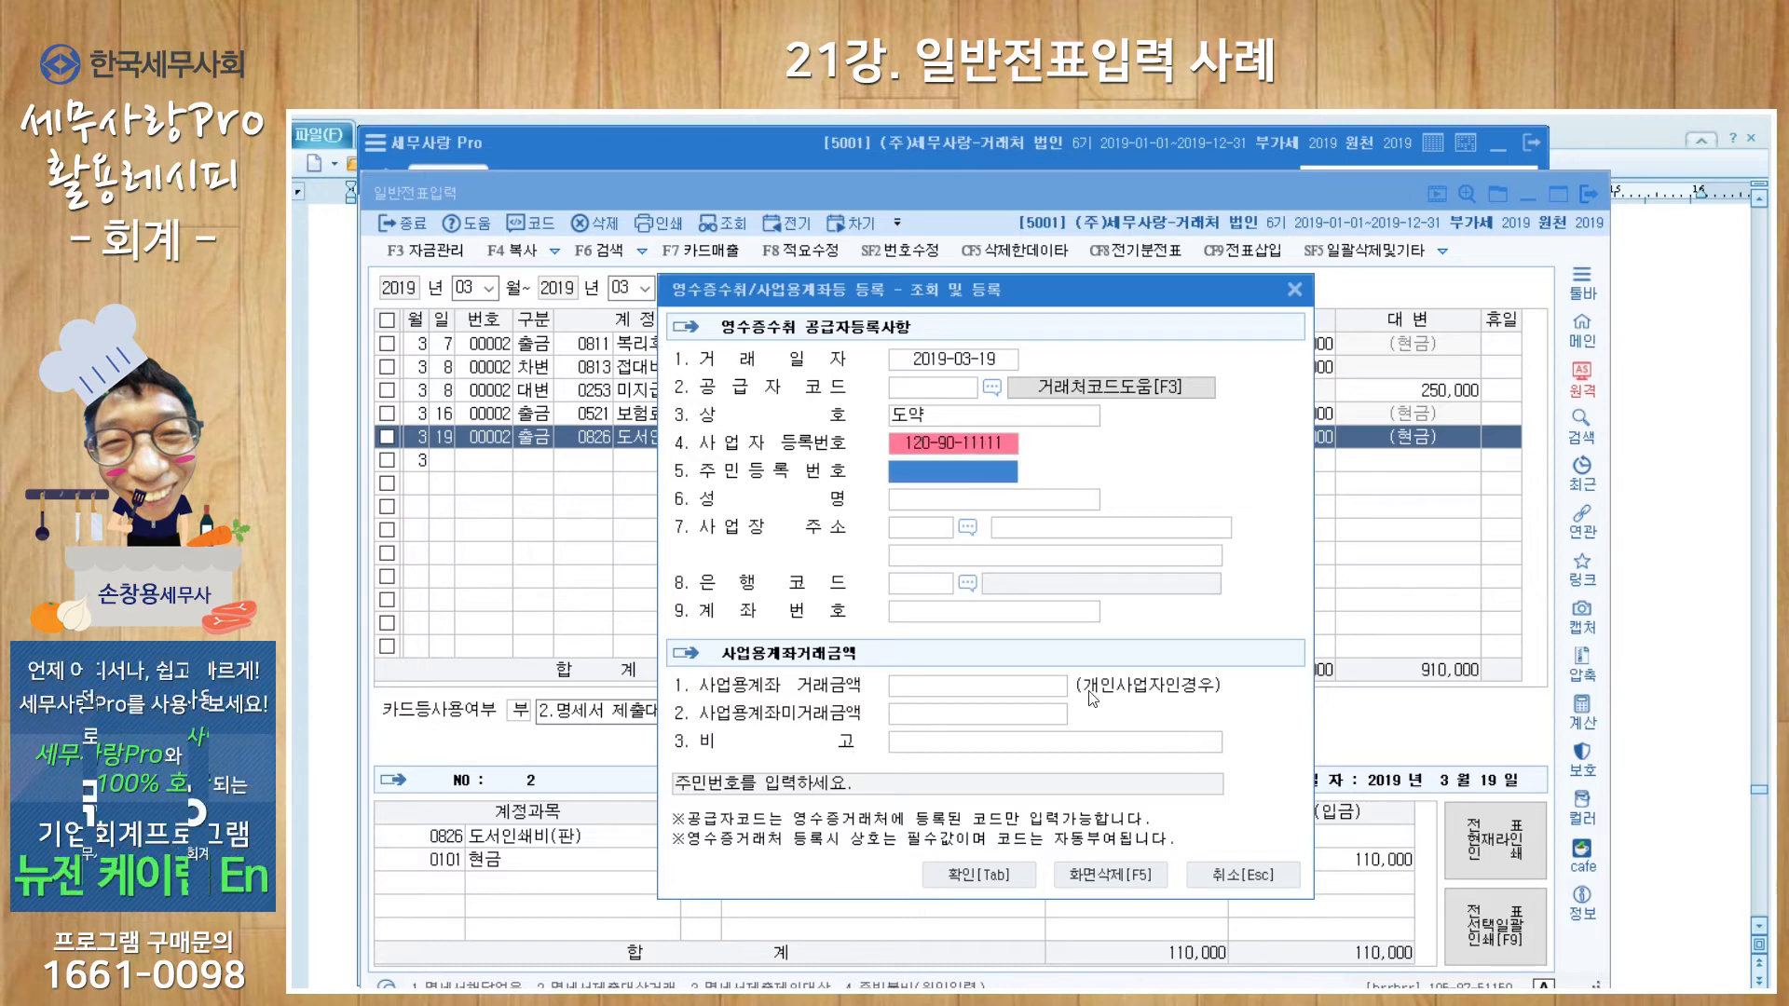
{"action": "left_click", "coordinate": [1008, 880]}
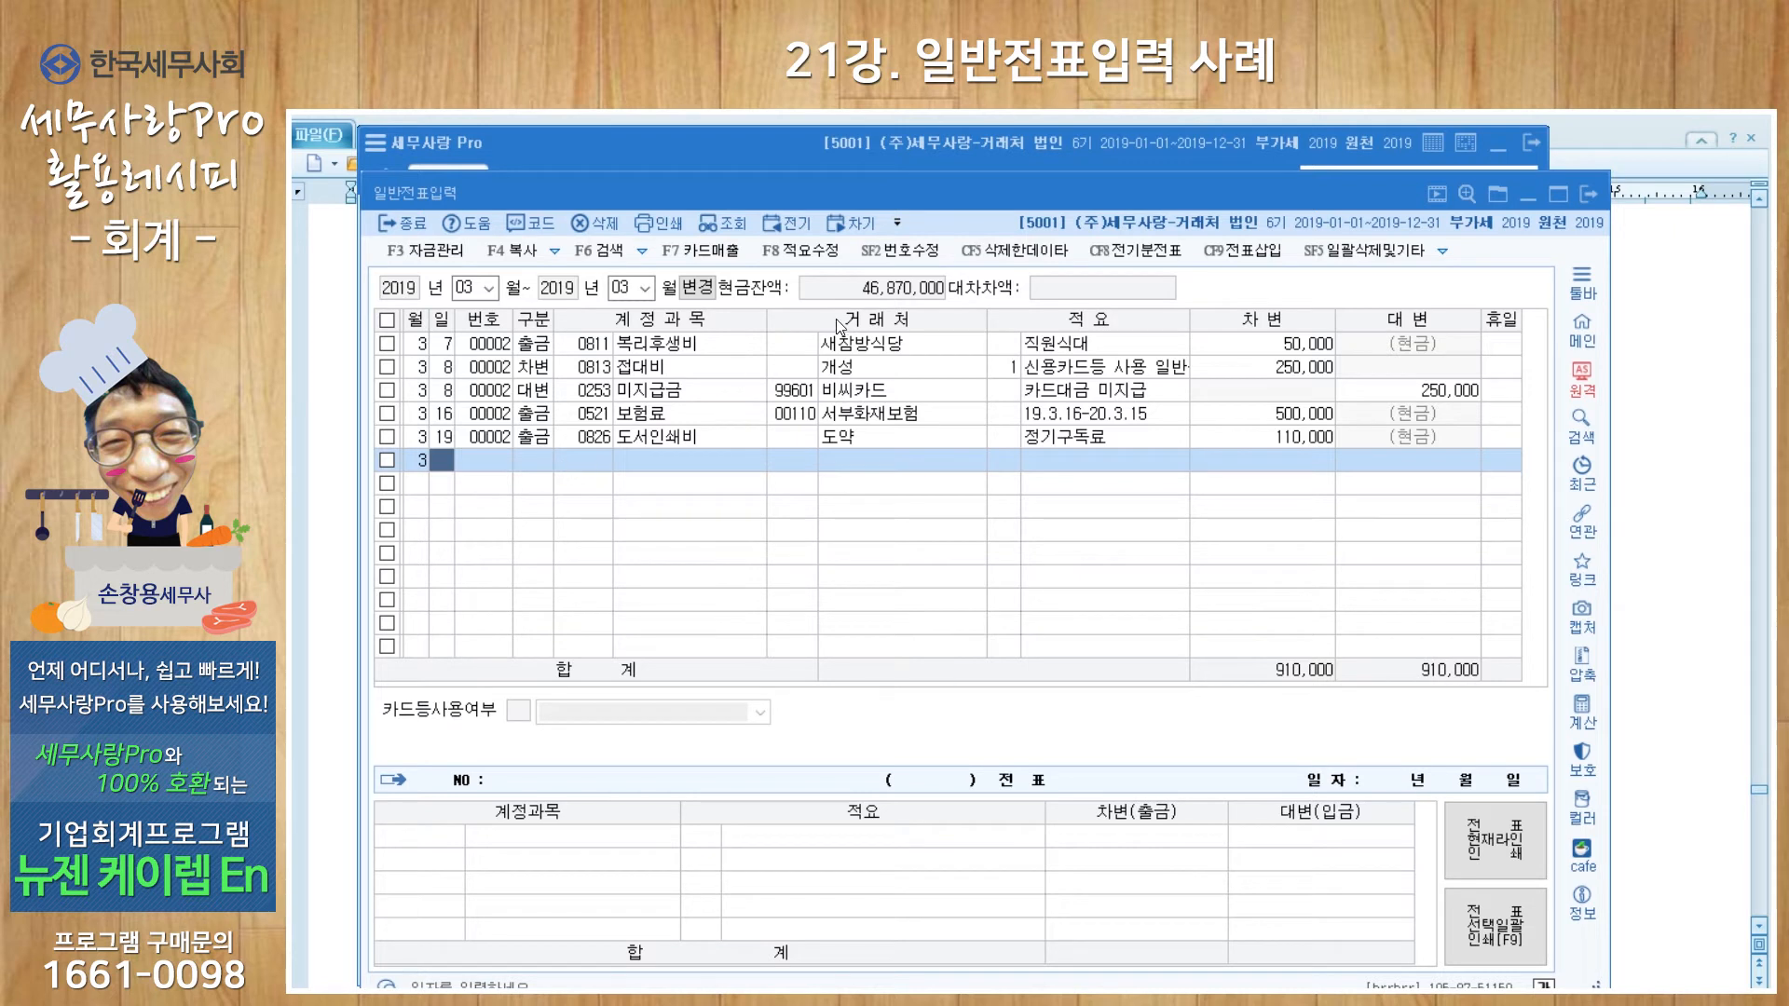
Step: Change the journal period to months 04–12 and begin an April 14 entry
{"action": "left_click", "coordinate": [484, 289]}
{"action": "left_click", "coordinate": [488, 370]}
{"action": "type", "text": "04"}
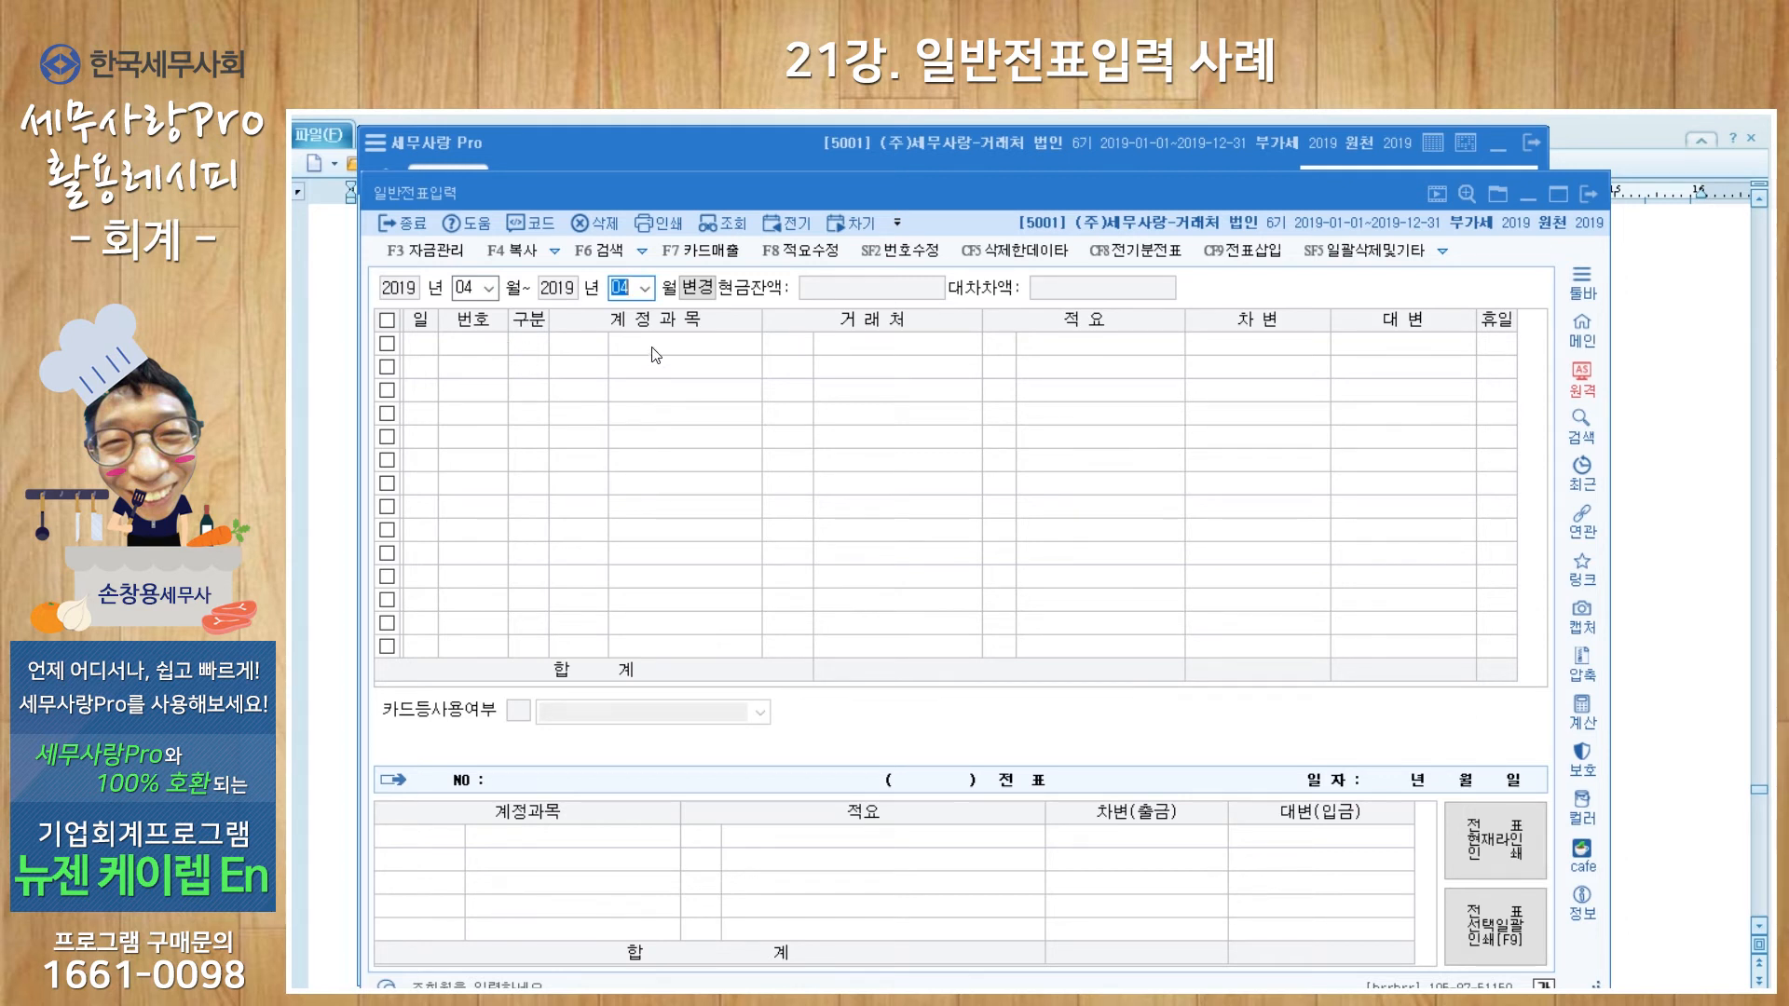
{"action": "type", "text": "12"}
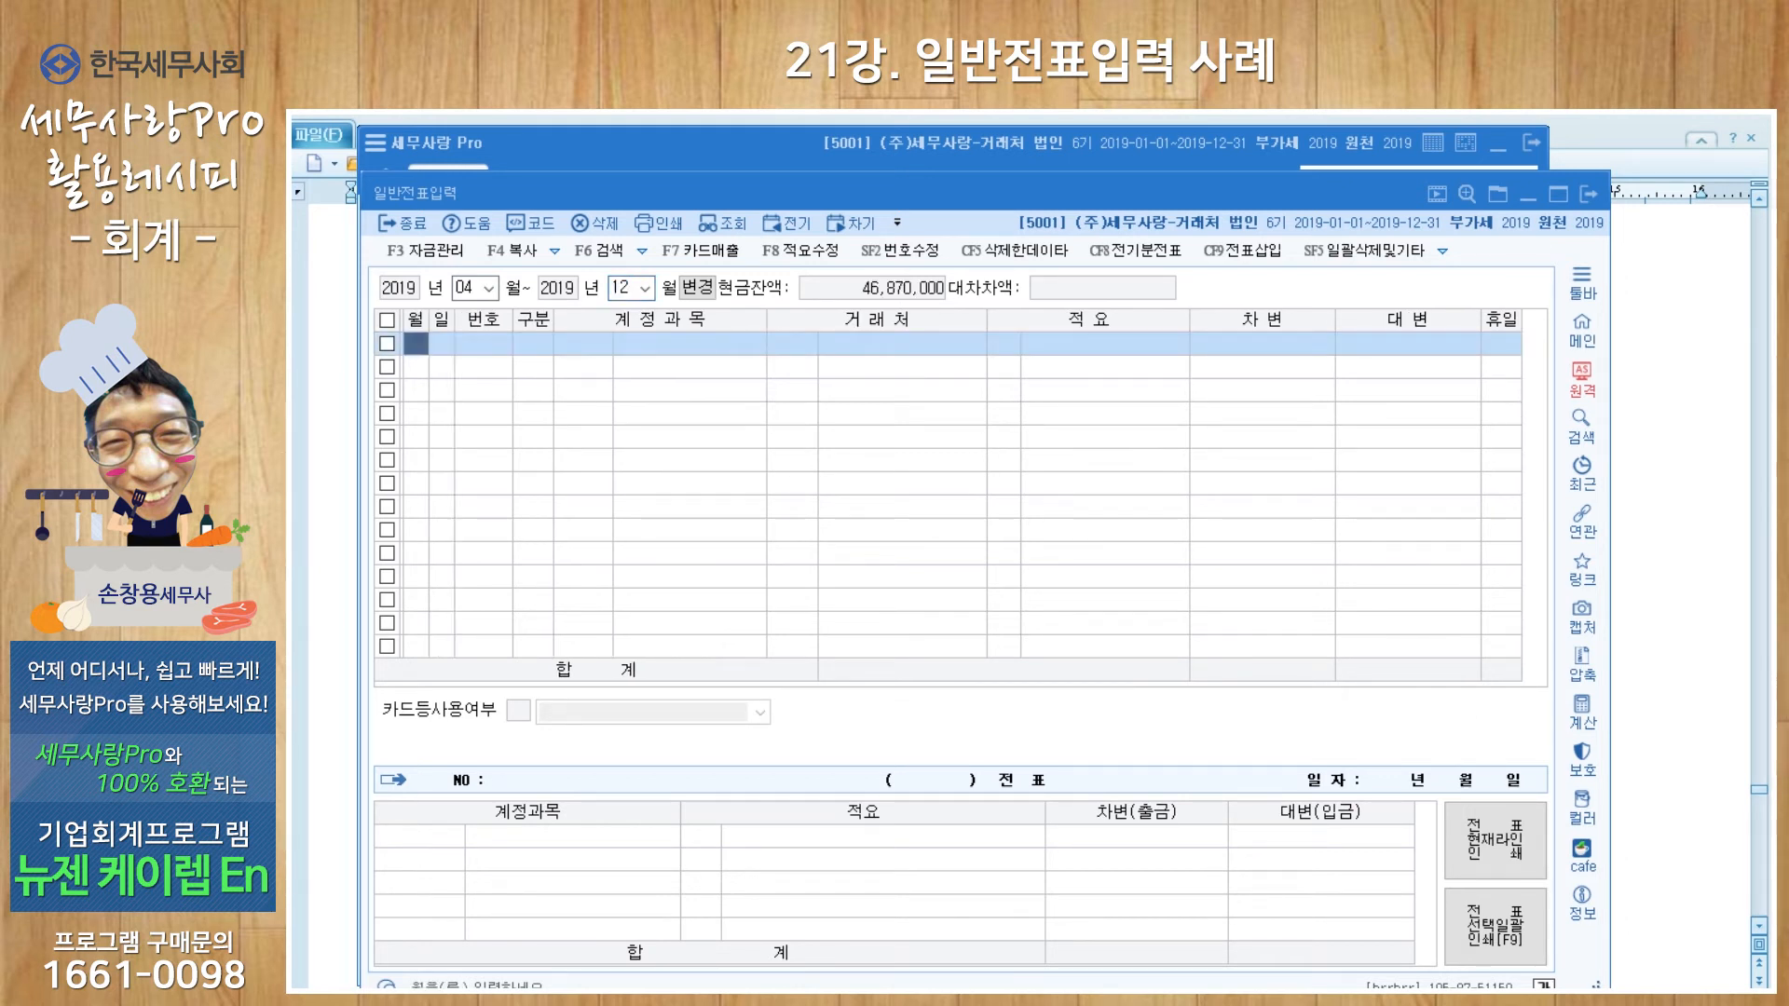
{"action": "type", "text": "14"}
{"action": "type", "text": "4"}
{"action": "key", "text": "Return"}
{"action": "type", "text": "14"}
{"action": "key", "text": "Return"}
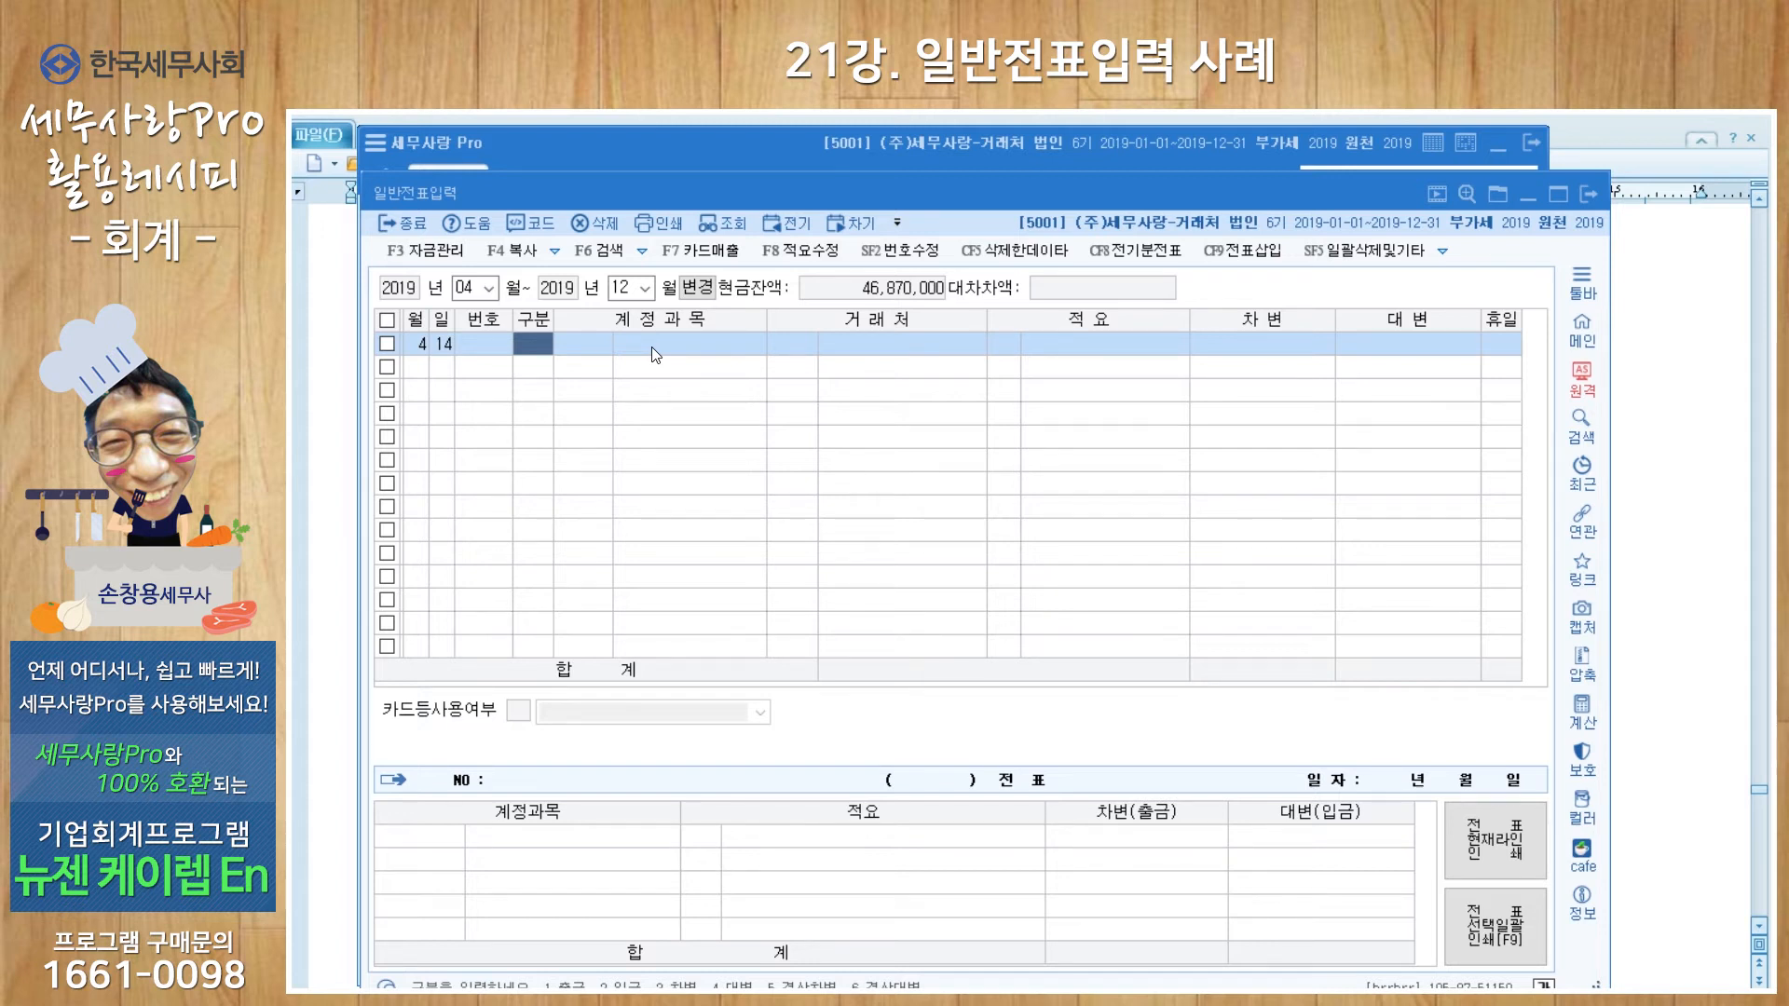
Step: Make the April 14 line a 차변 entry to account 0953 기부금
{"action": "key", "text": "3"}
{"action": "key", "text": "Return"}
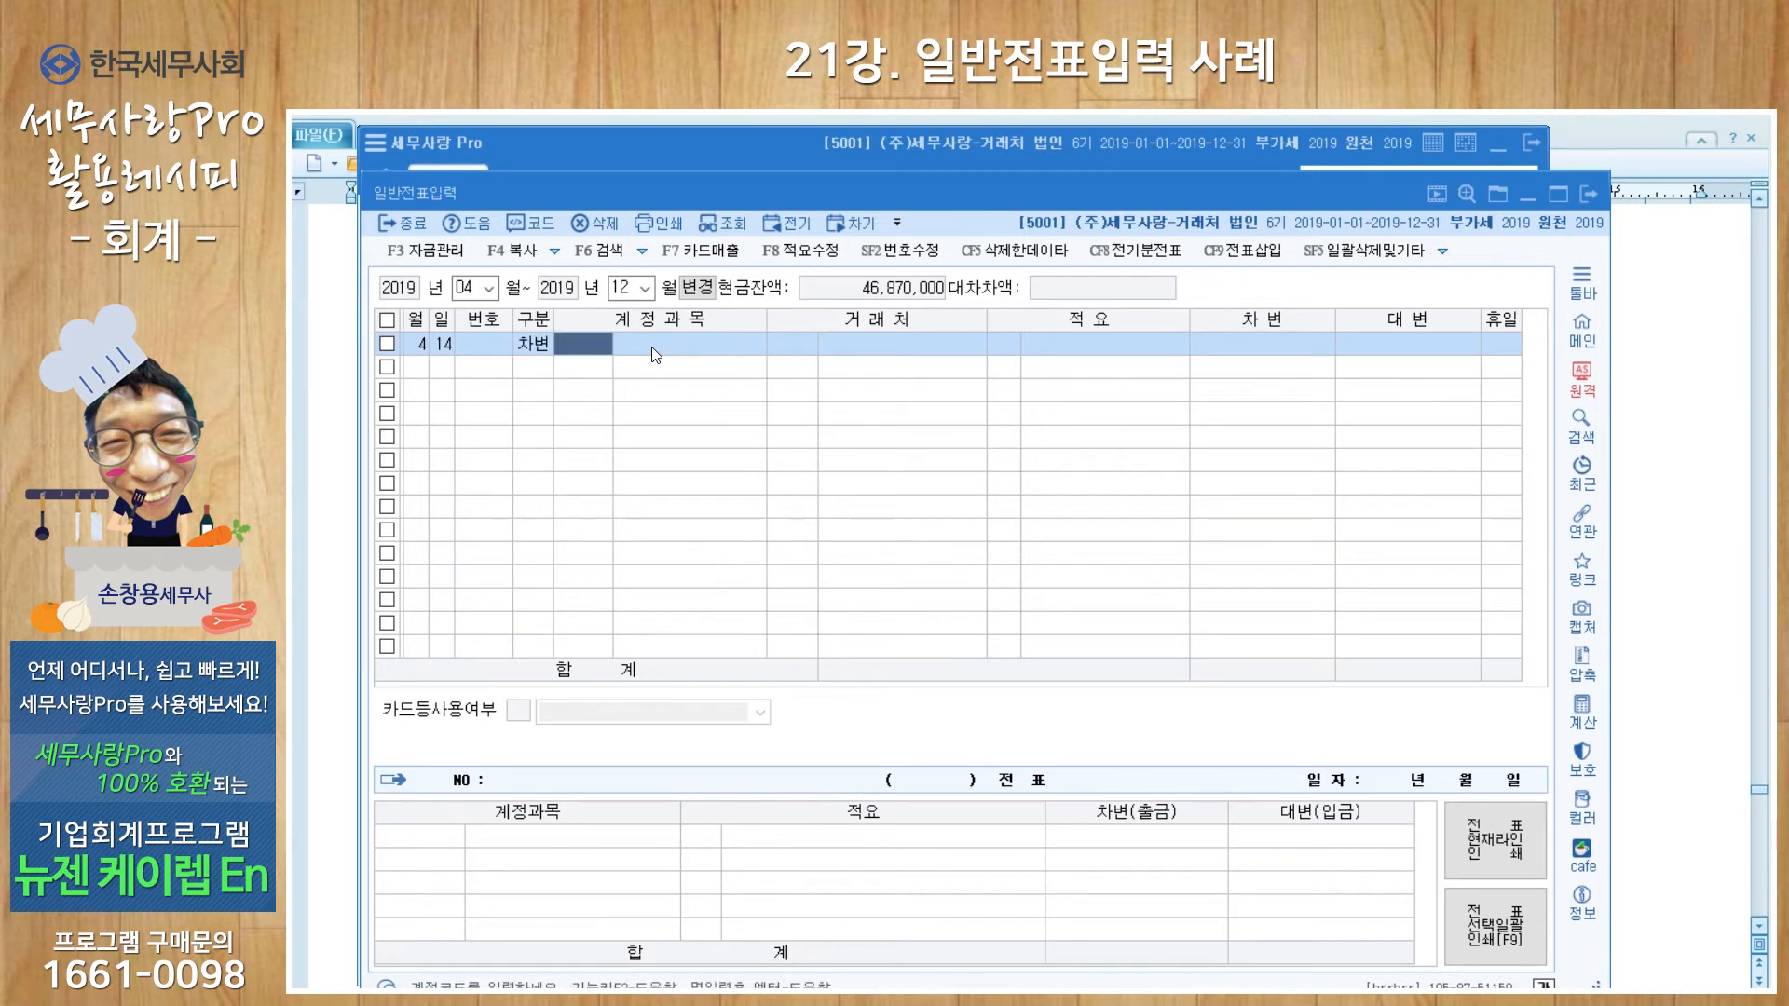
{"action": "type", "text": "기부금"}
{"action": "key", "text": "Return"}
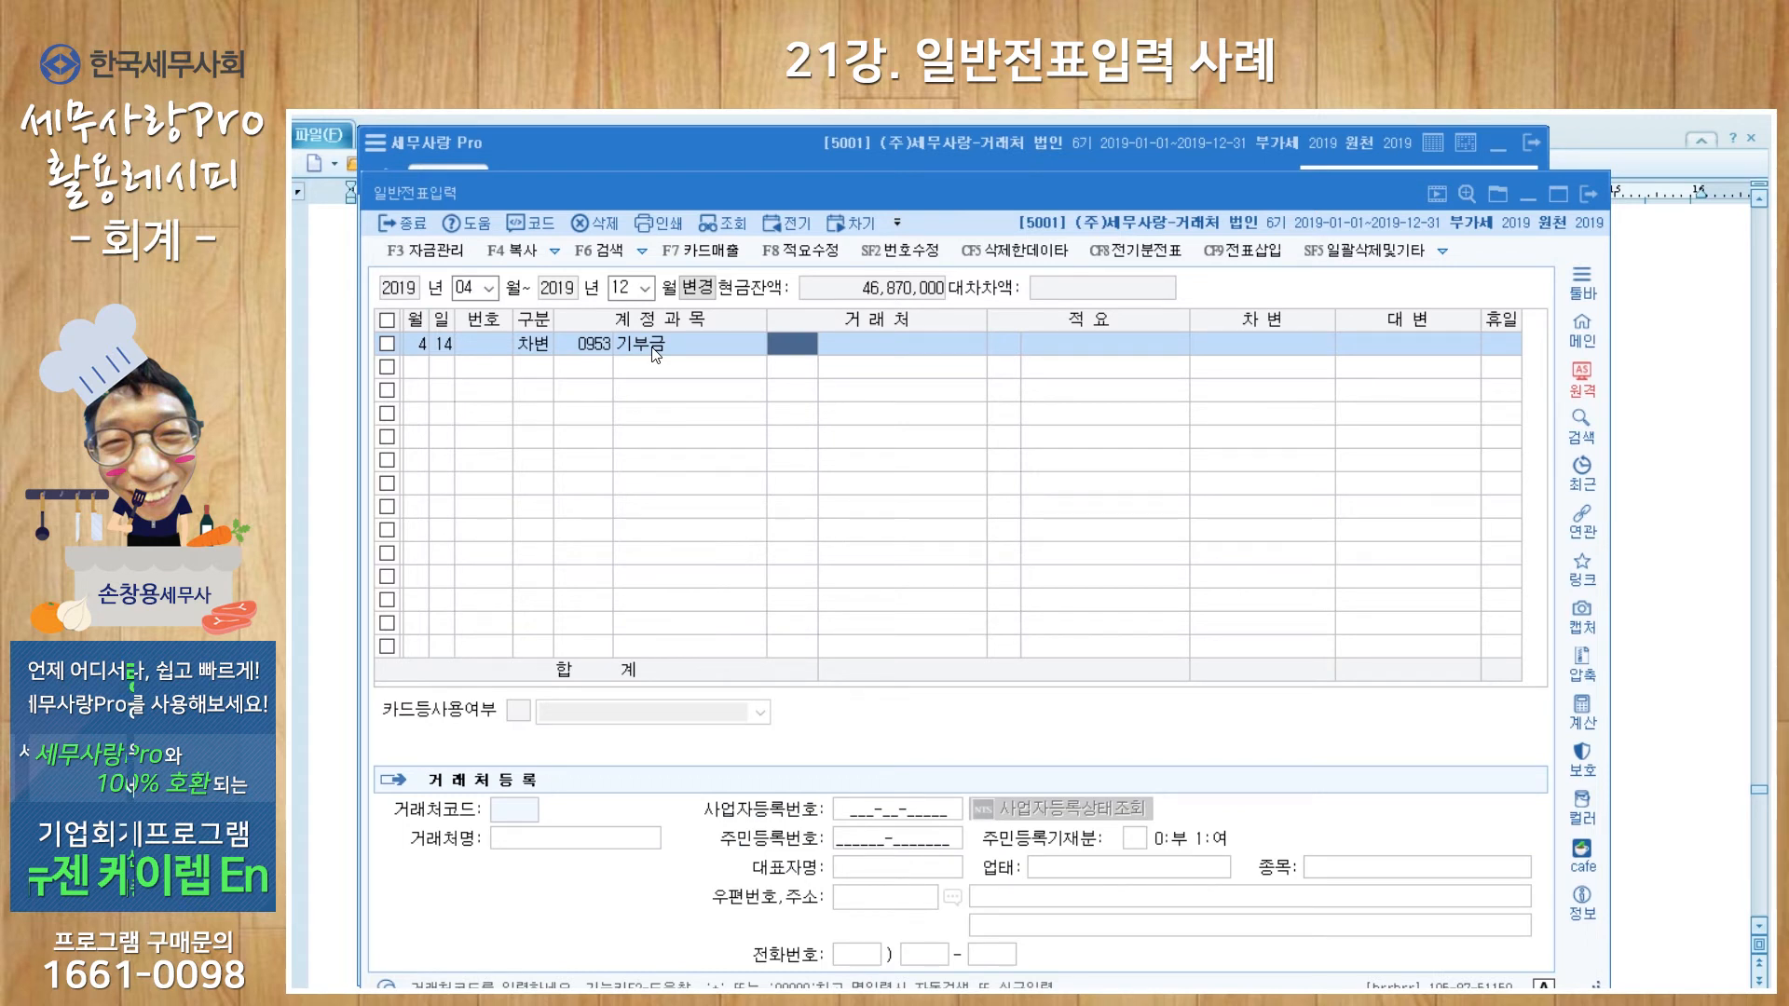
Step: Register partner 사회공동모금회 as code 00111 with its business registration number
{"action": "key", "text": "plus"}
{"action": "type", "text": "사"}
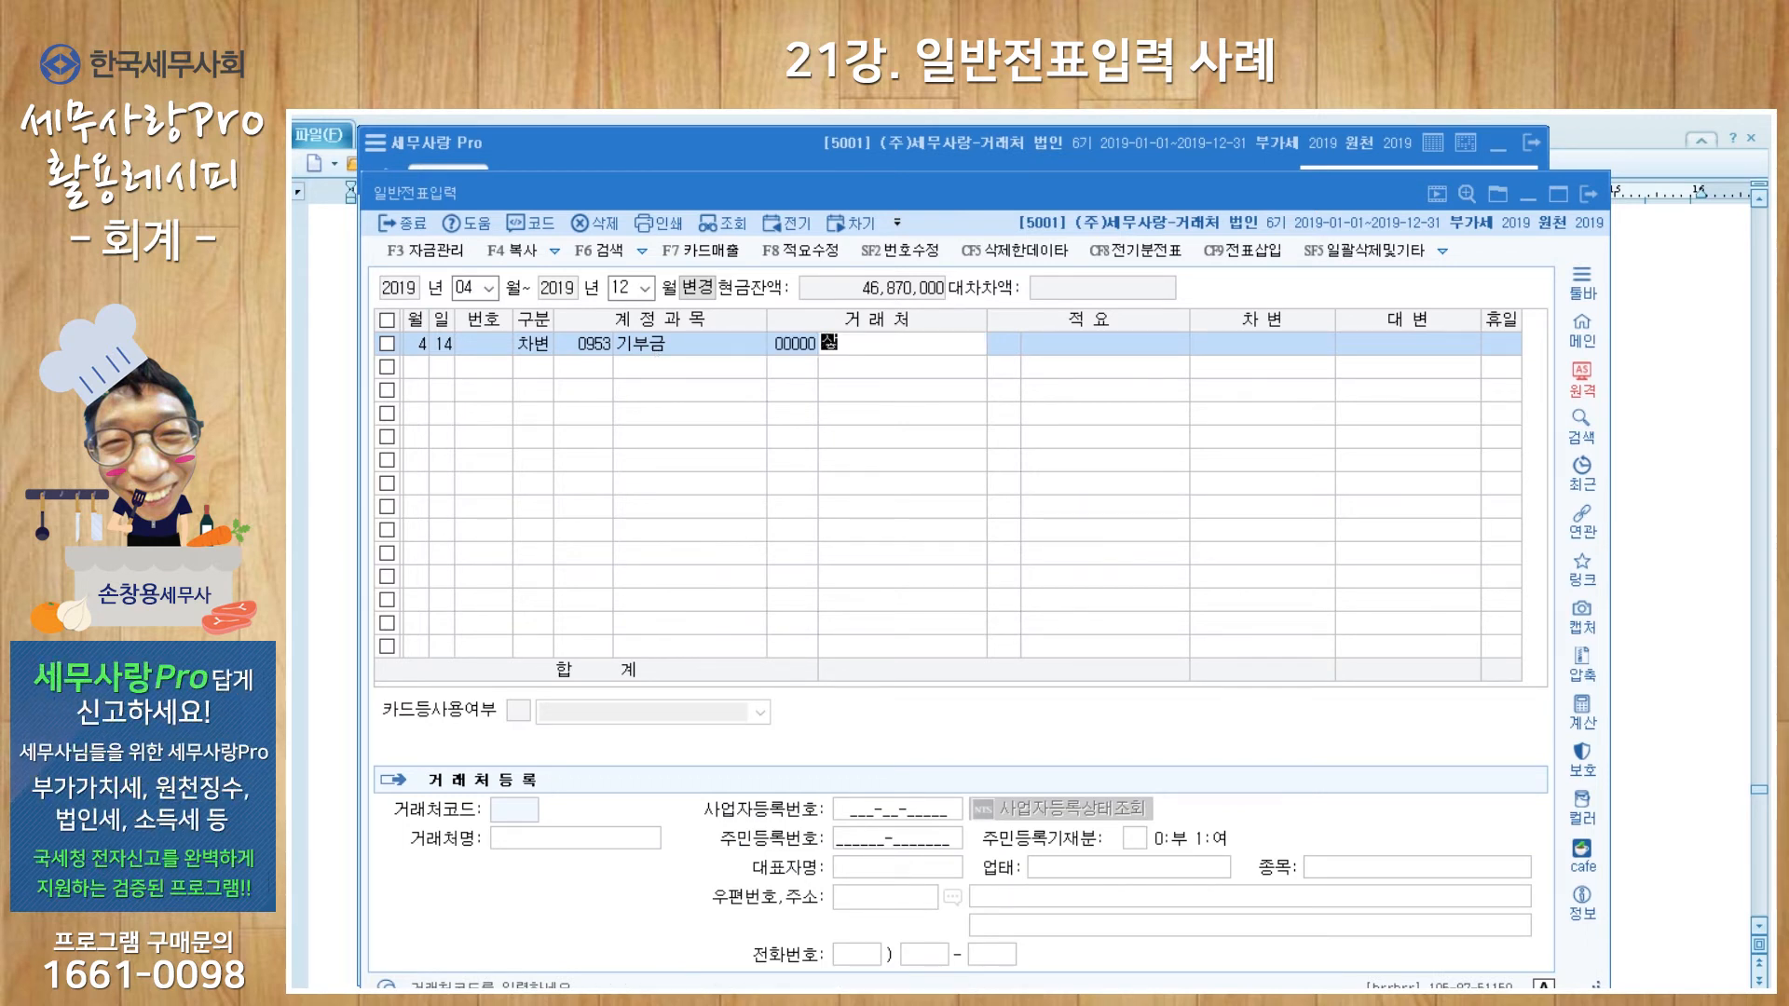
{"action": "type", "text": "회공동모금회"}
{"action": "key", "text": "Return"}
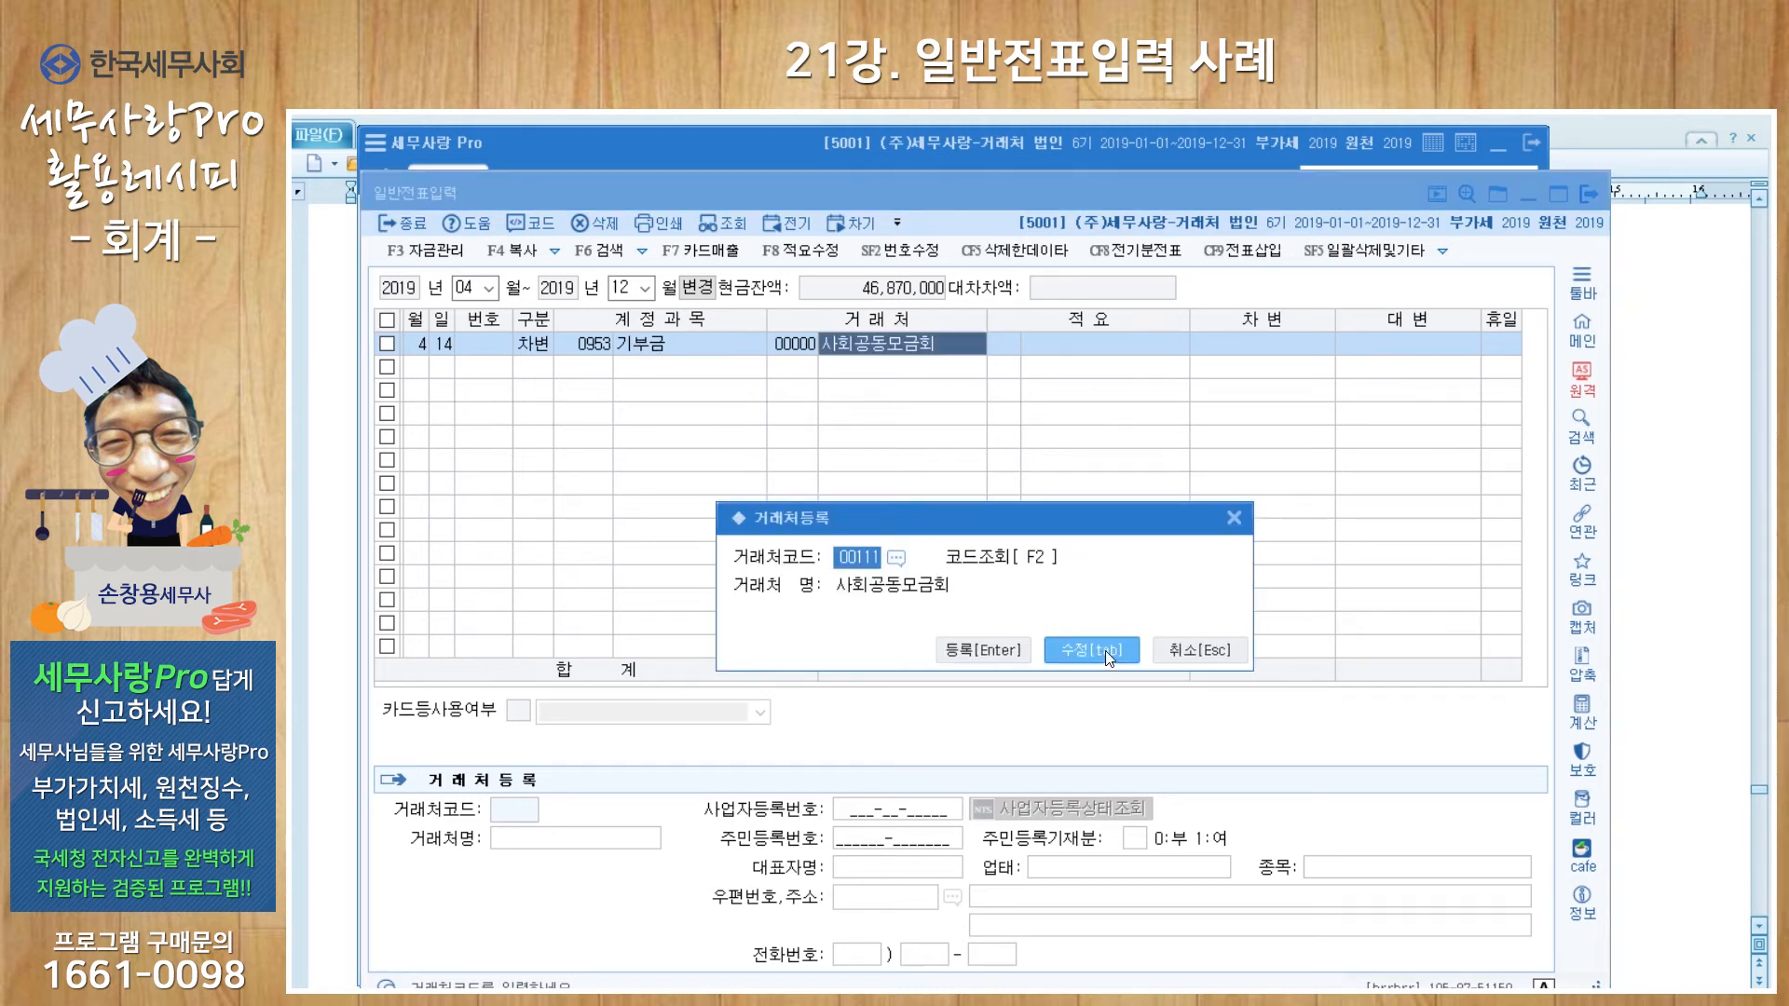
{"action": "left_click", "coordinate": [1053, 647]}
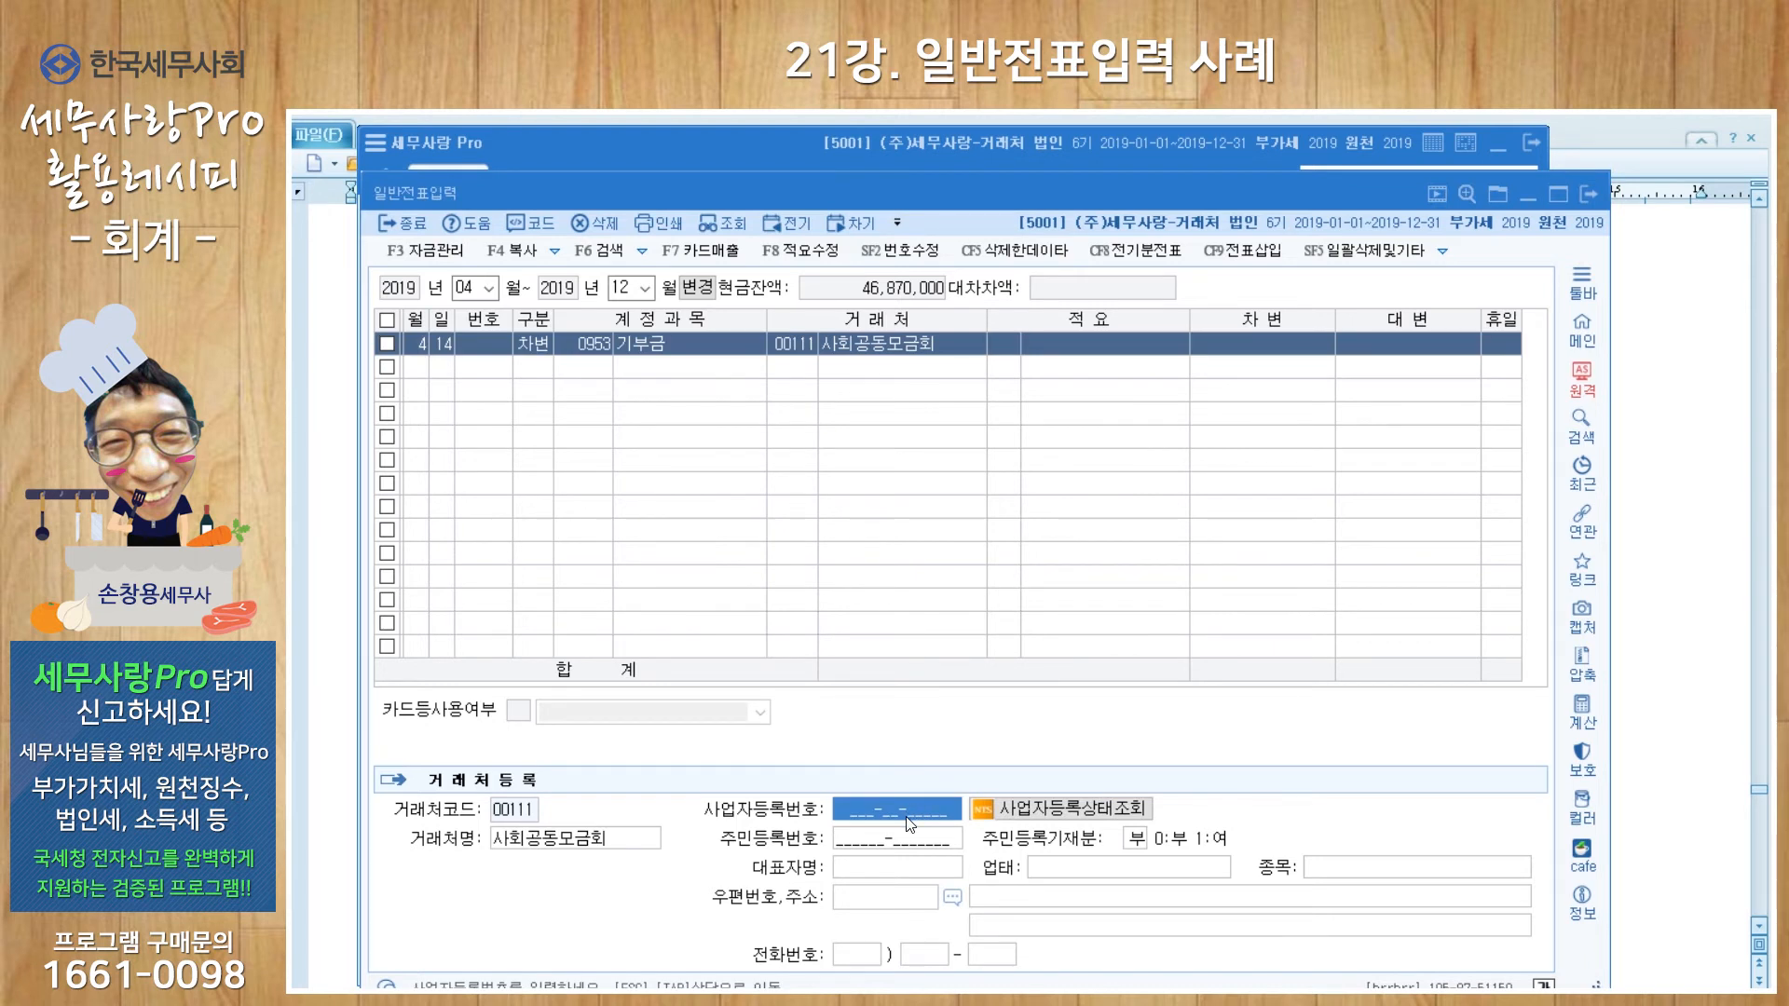
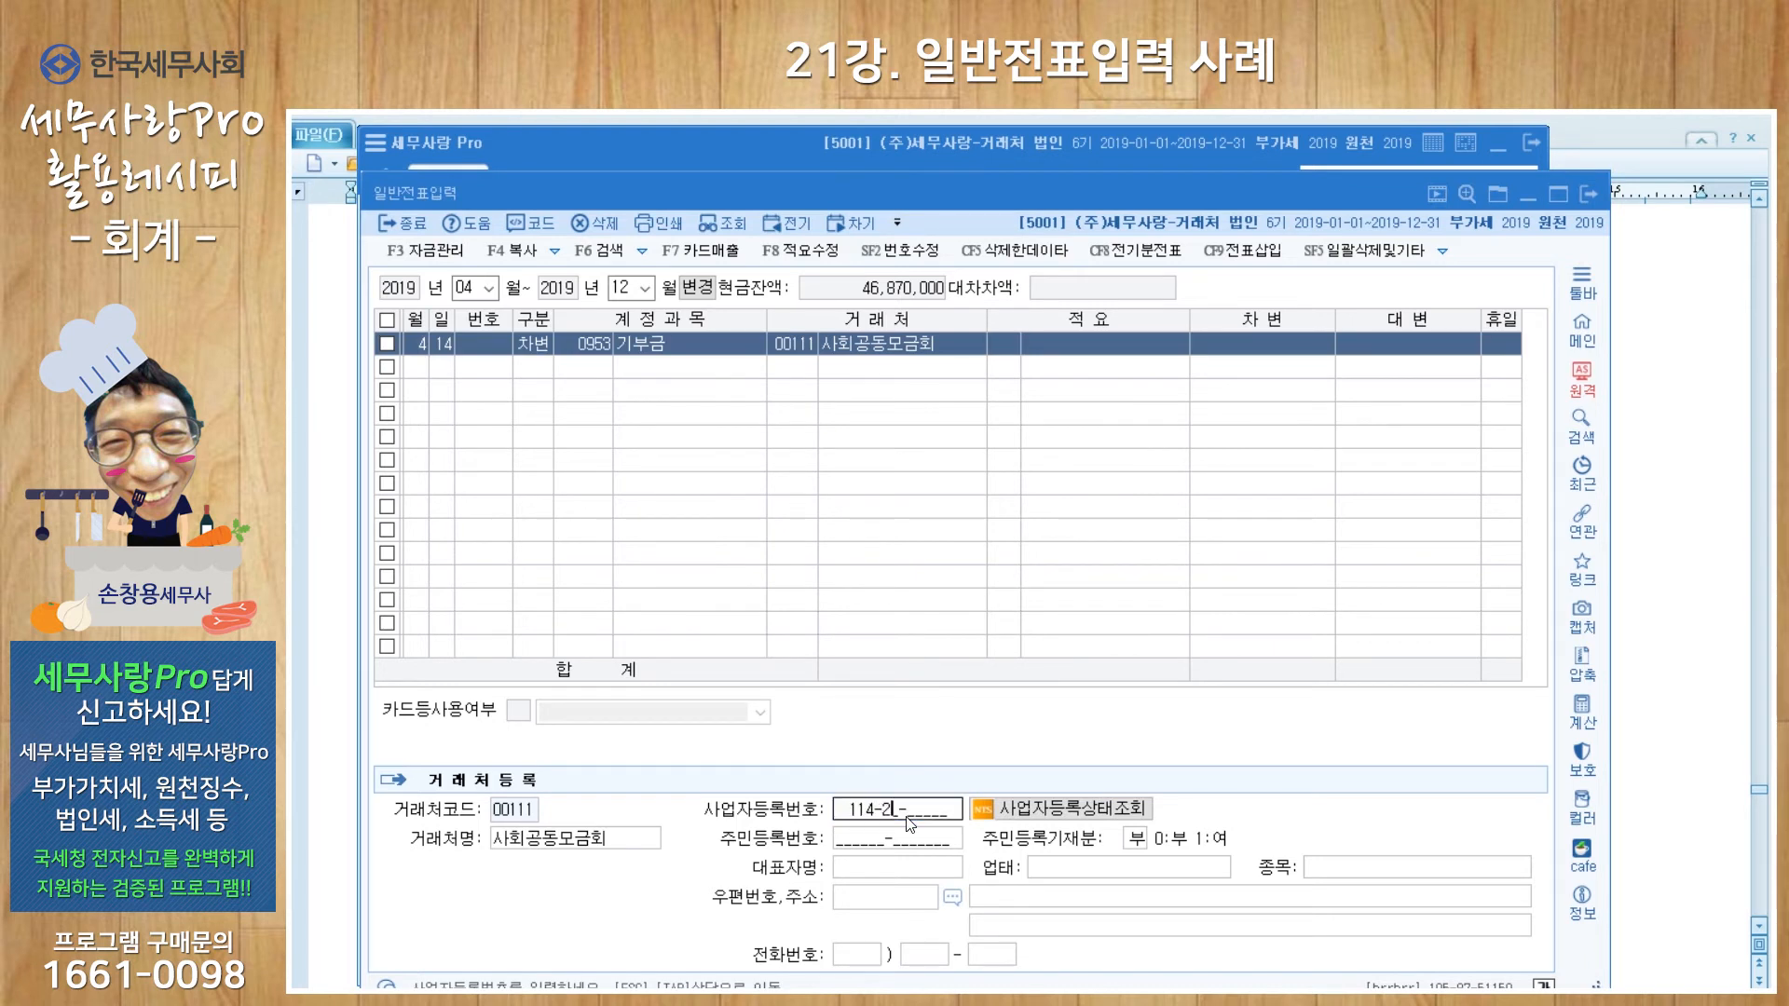
{"action": "key", "text": "Return"}
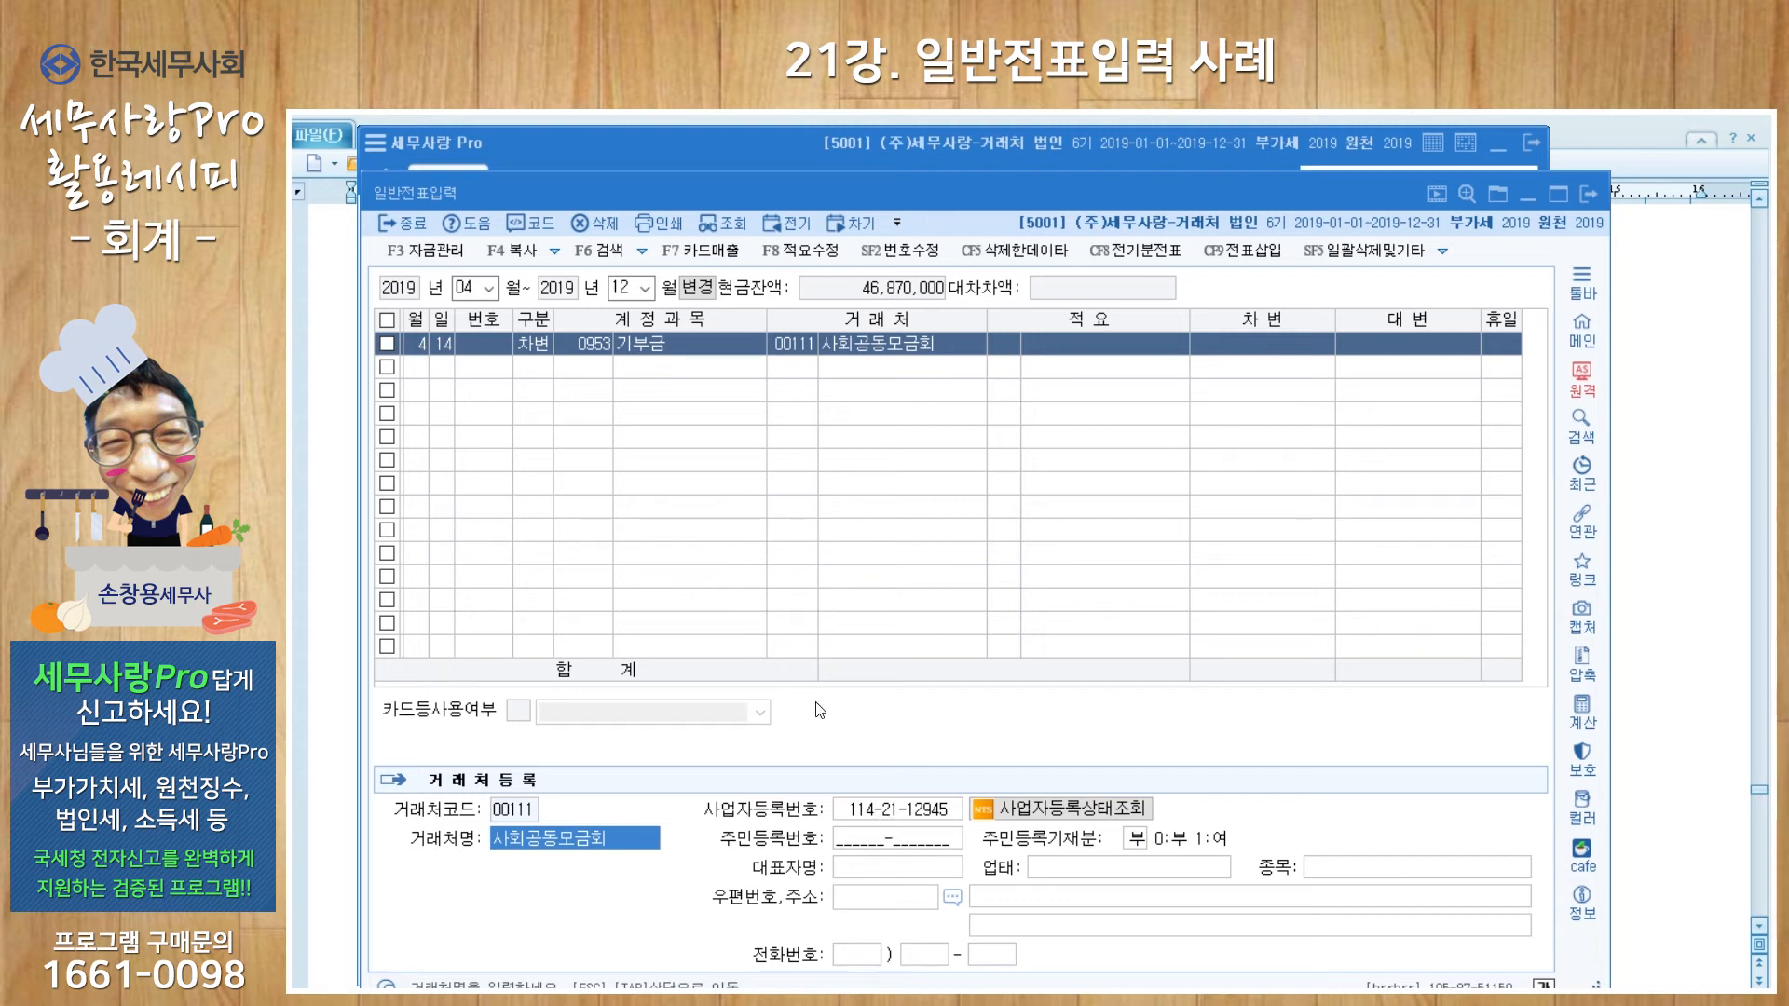
Step: Give the April 14 기부금 line the memo 불우이웃돕기성금 and a 2,000,000 debit
{"action": "left_click", "coordinate": [1008, 349]}
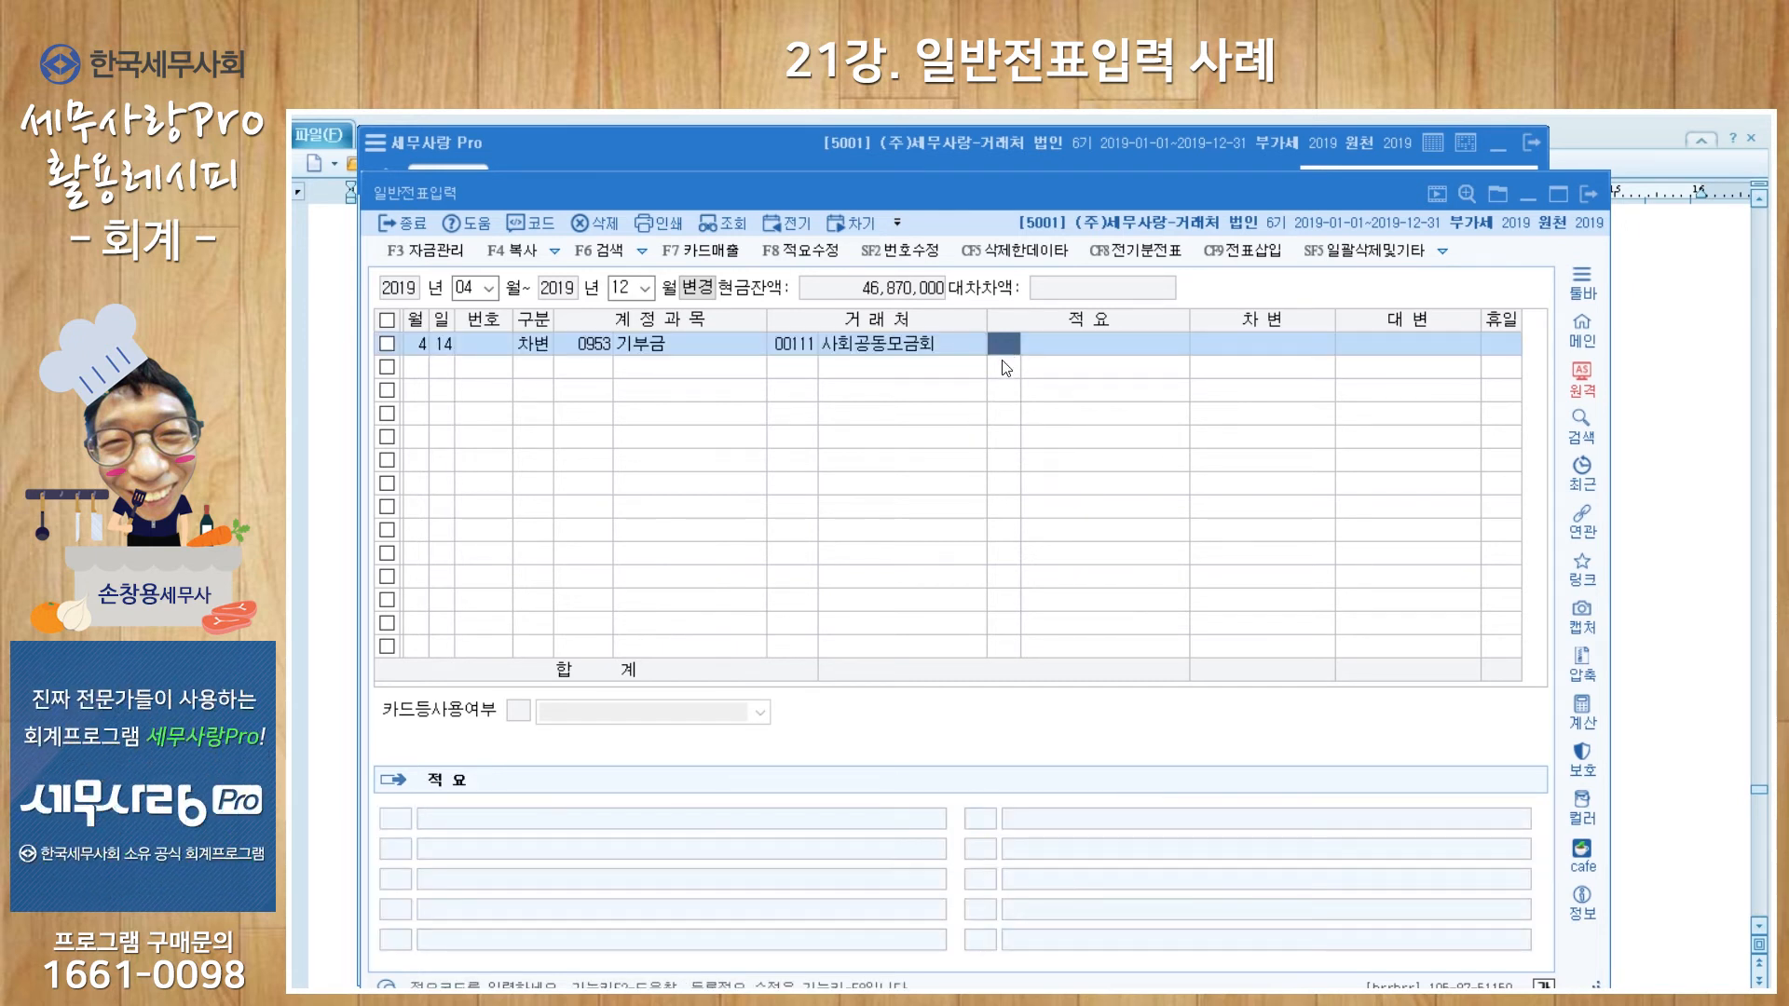
{"action": "left_click", "coordinate": [1063, 351]}
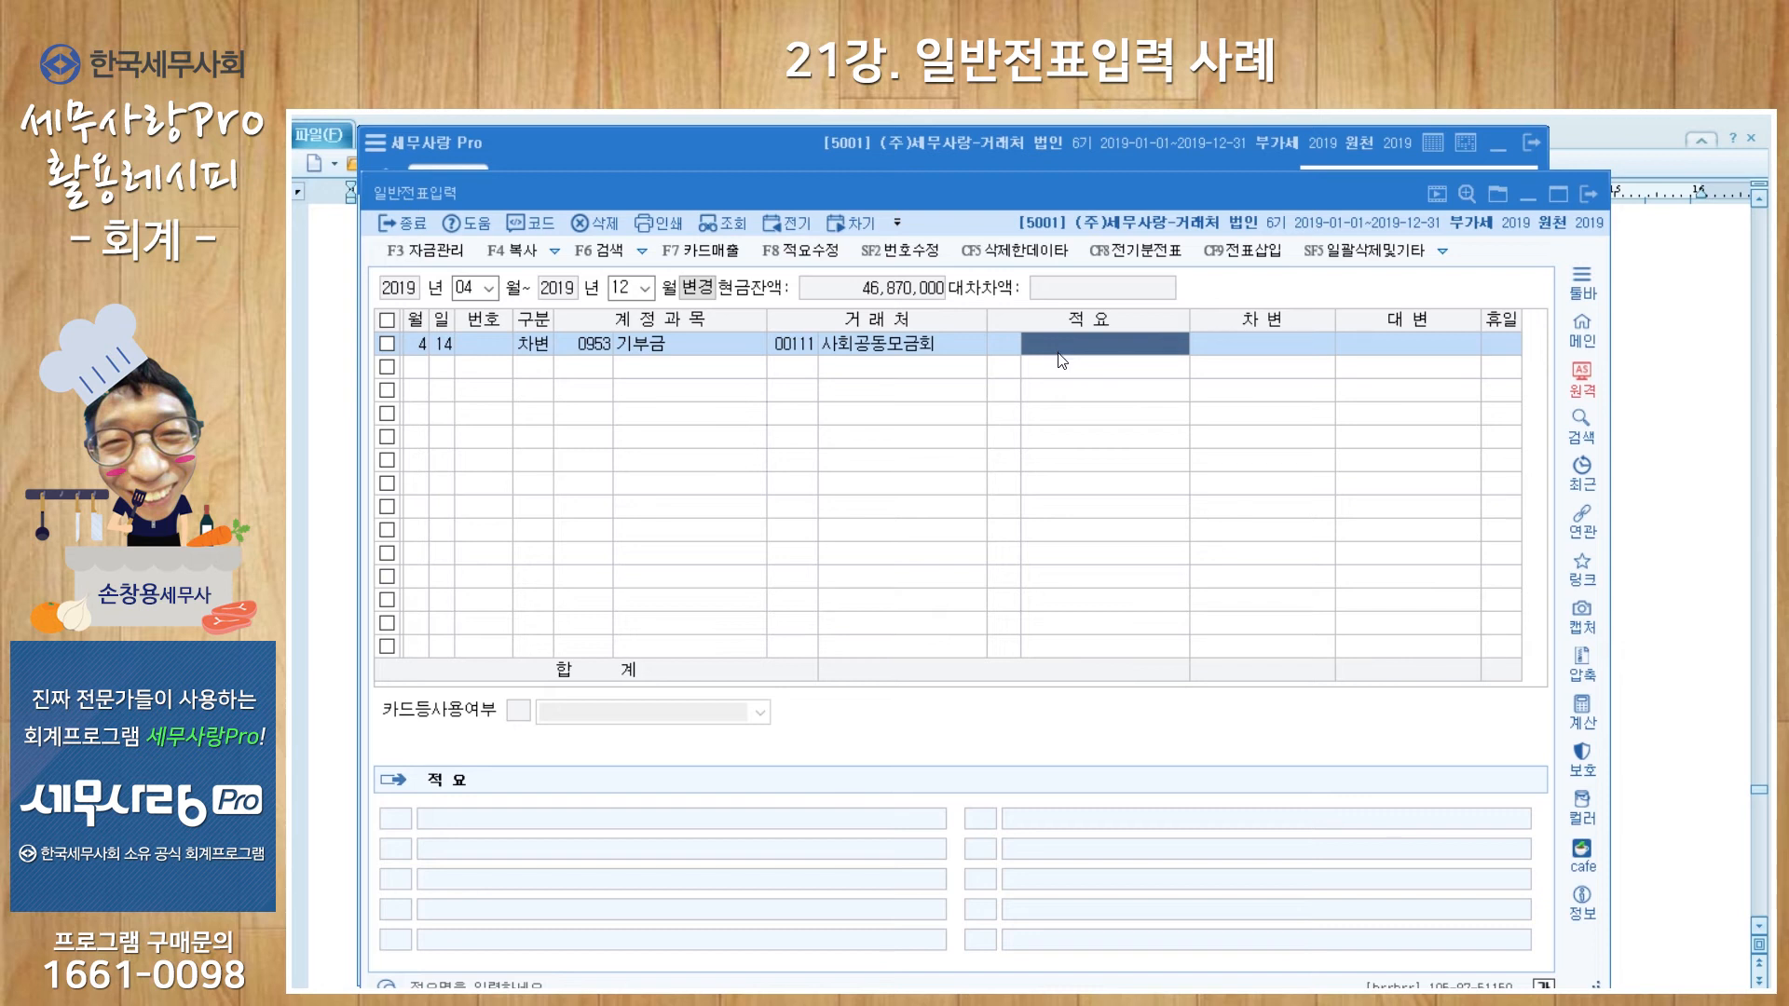
{"action": "type", "text": "불우이"}
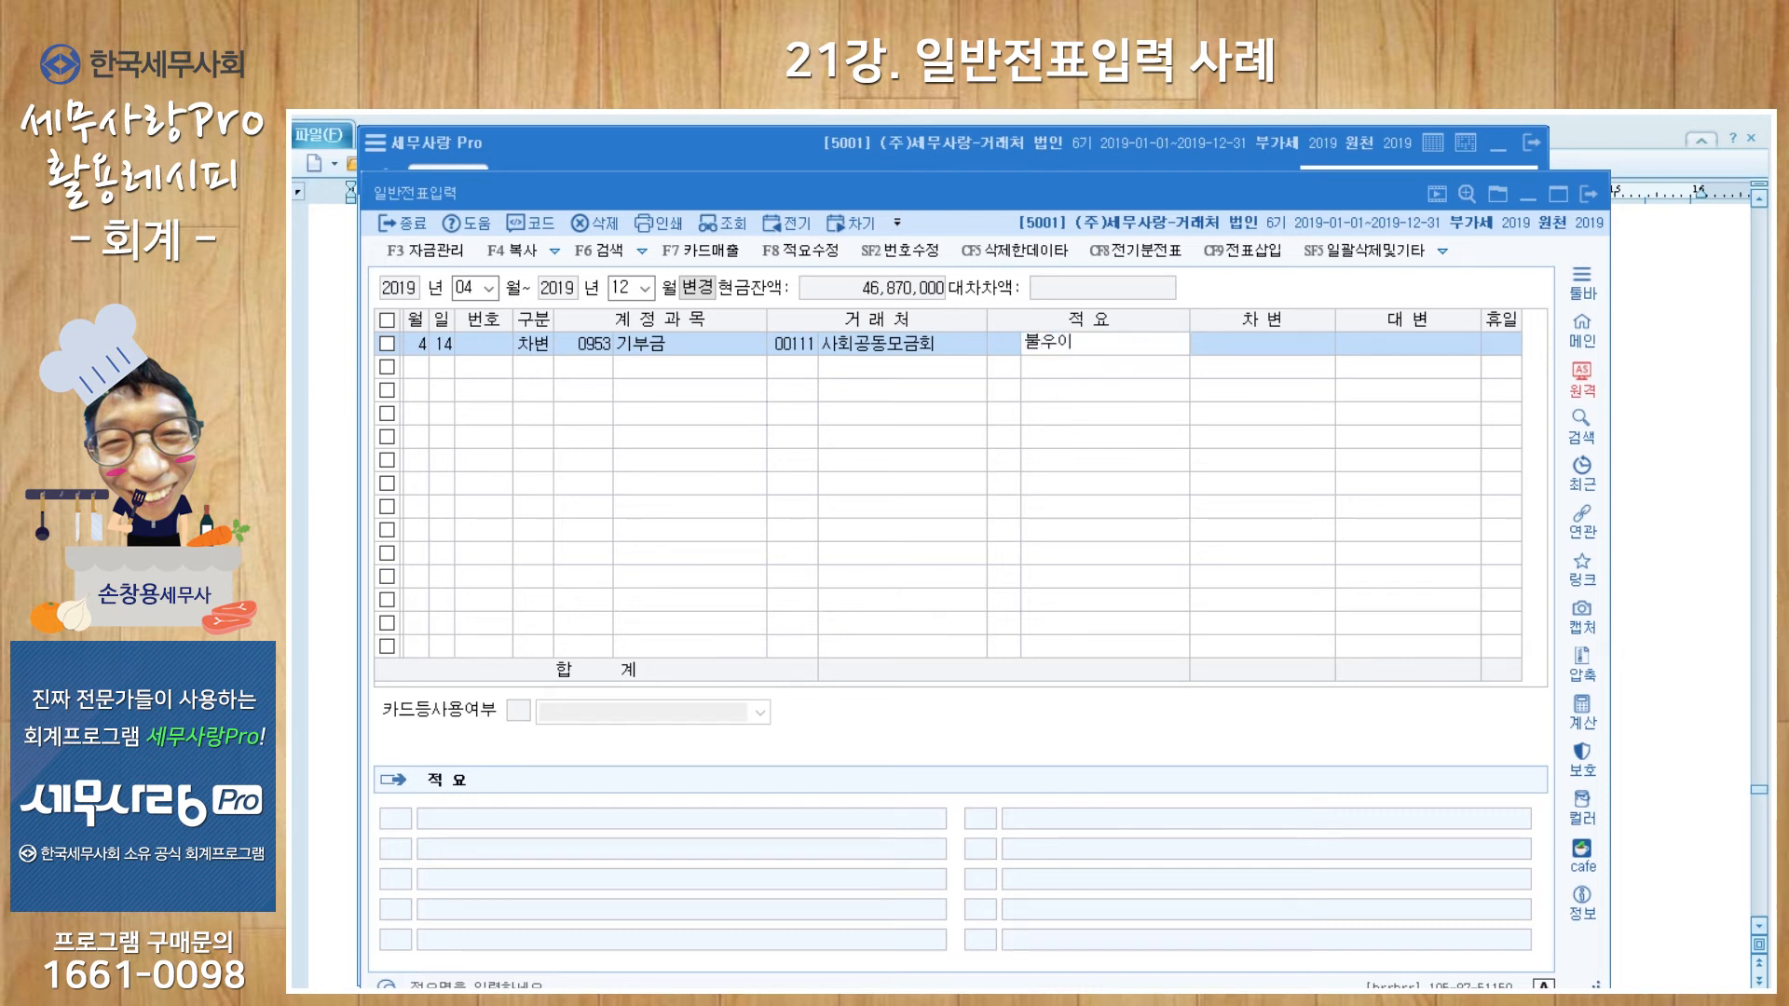
{"action": "type", "text": "웃돕기성금"}
{"action": "key", "text": "Return"}
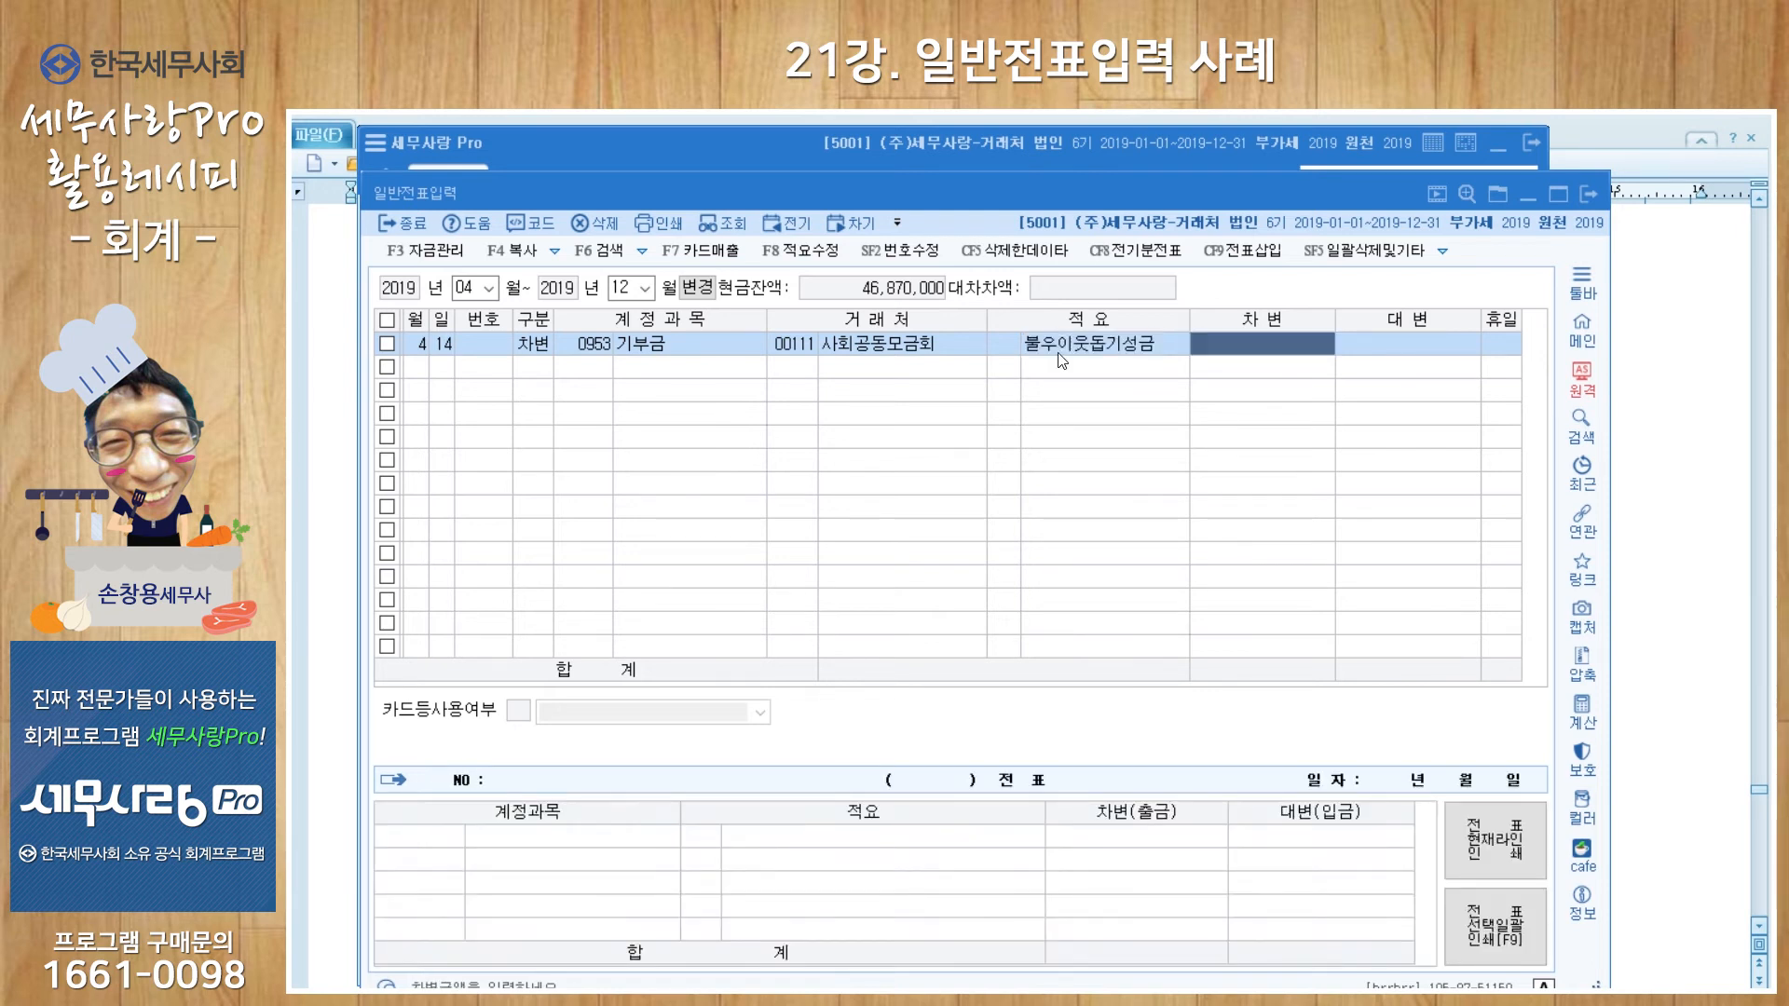
{"action": "type", "text": "2000000"}
{"action": "key", "text": "Return"}
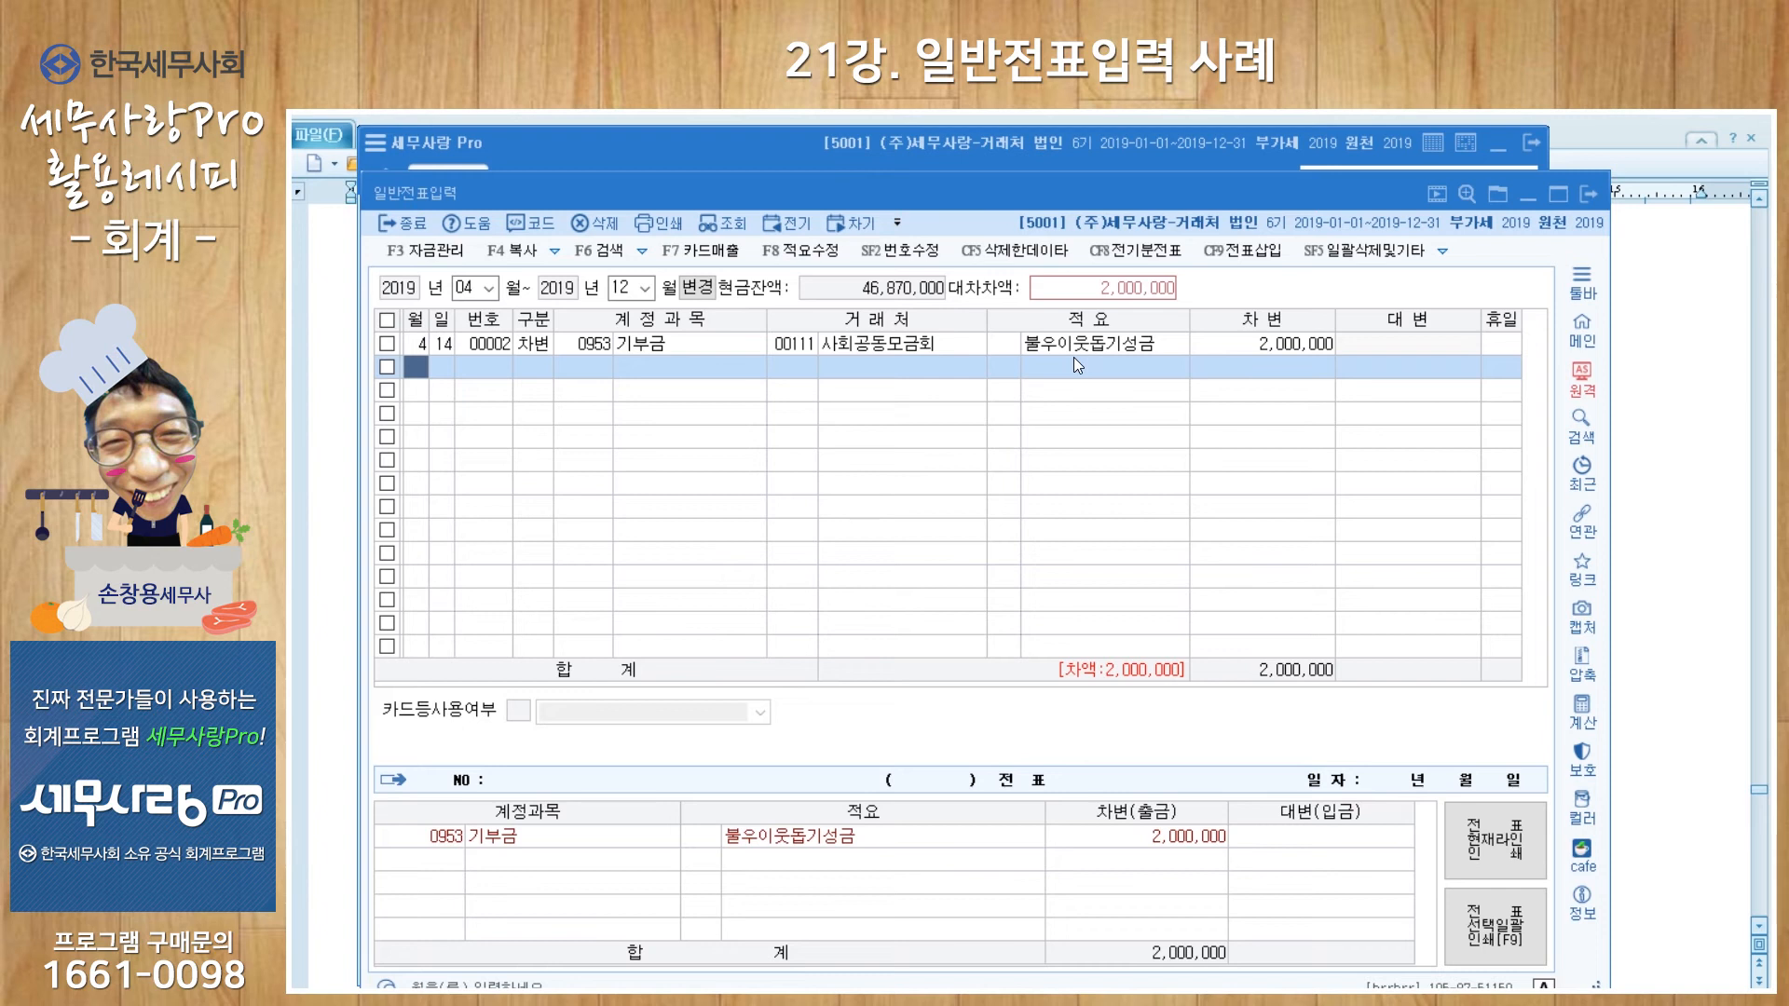
Step: Add an April 14 credit to 0103 보통예금 with vendor 98002 신한은행-652, reusing the donation memo
{"action": "key", "text": "Return"}
{"action": "key", "text": "Return"}
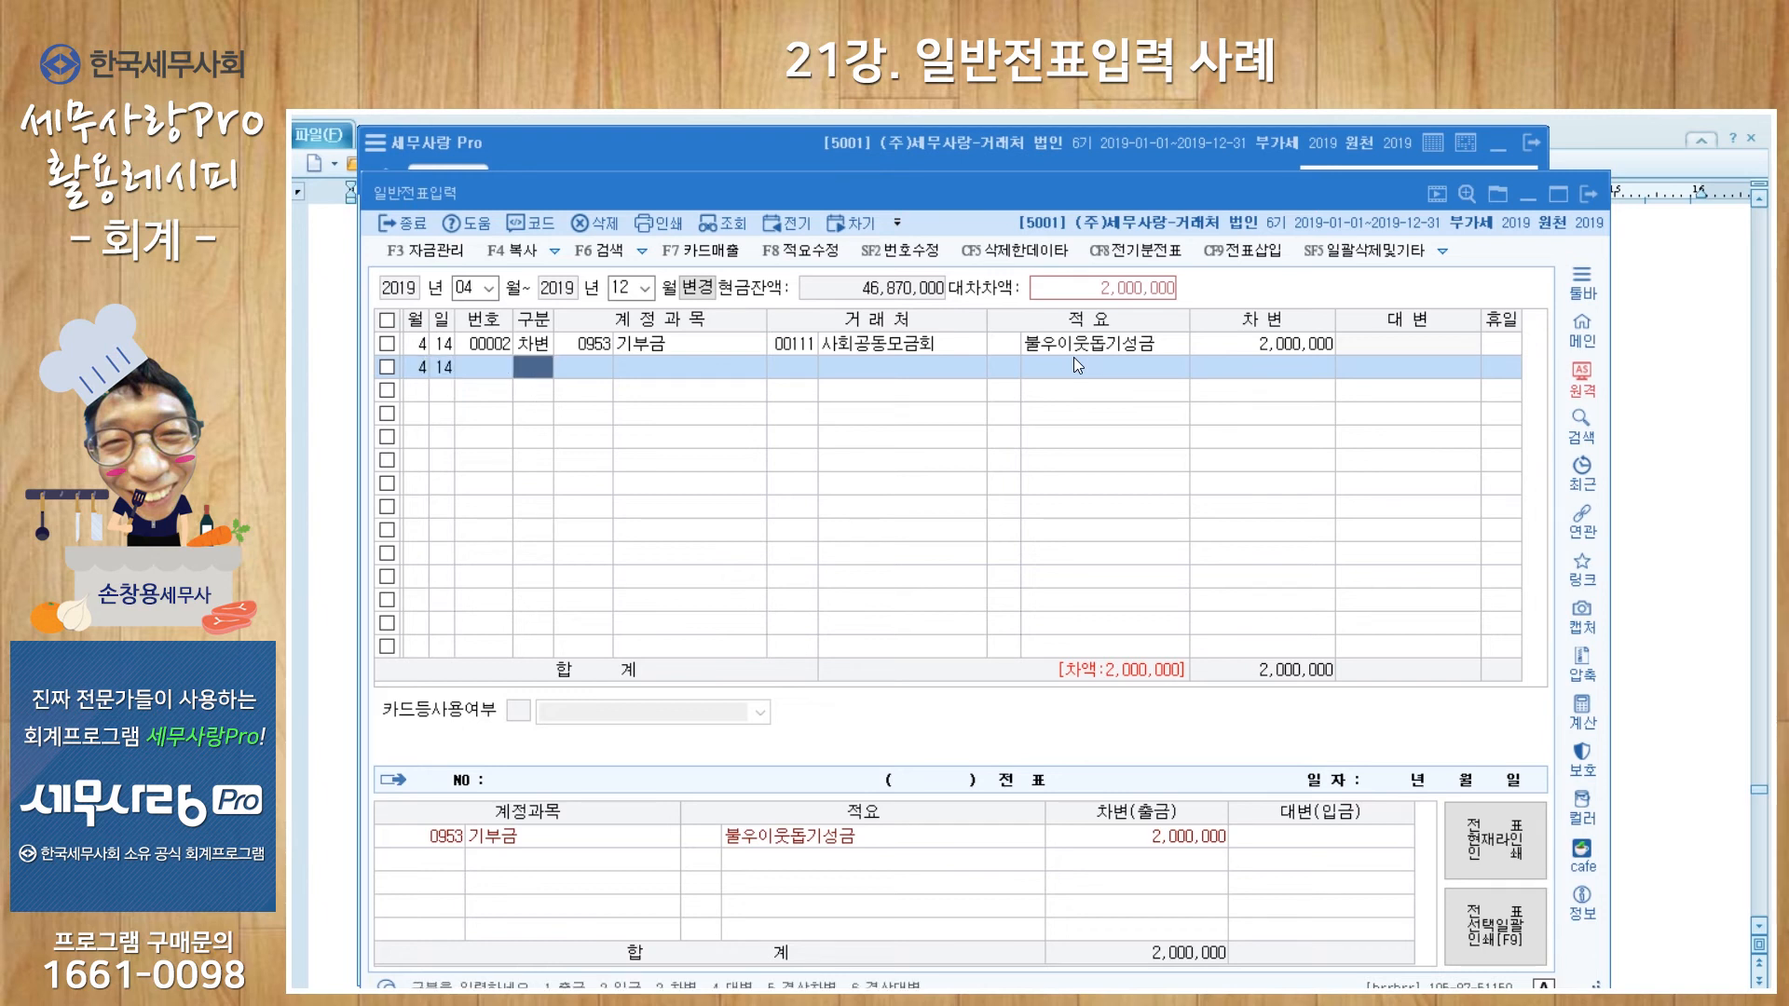
{"action": "type", "text": "4"}
{"action": "key", "text": "Return"}
{"action": "type", "text": "103"}
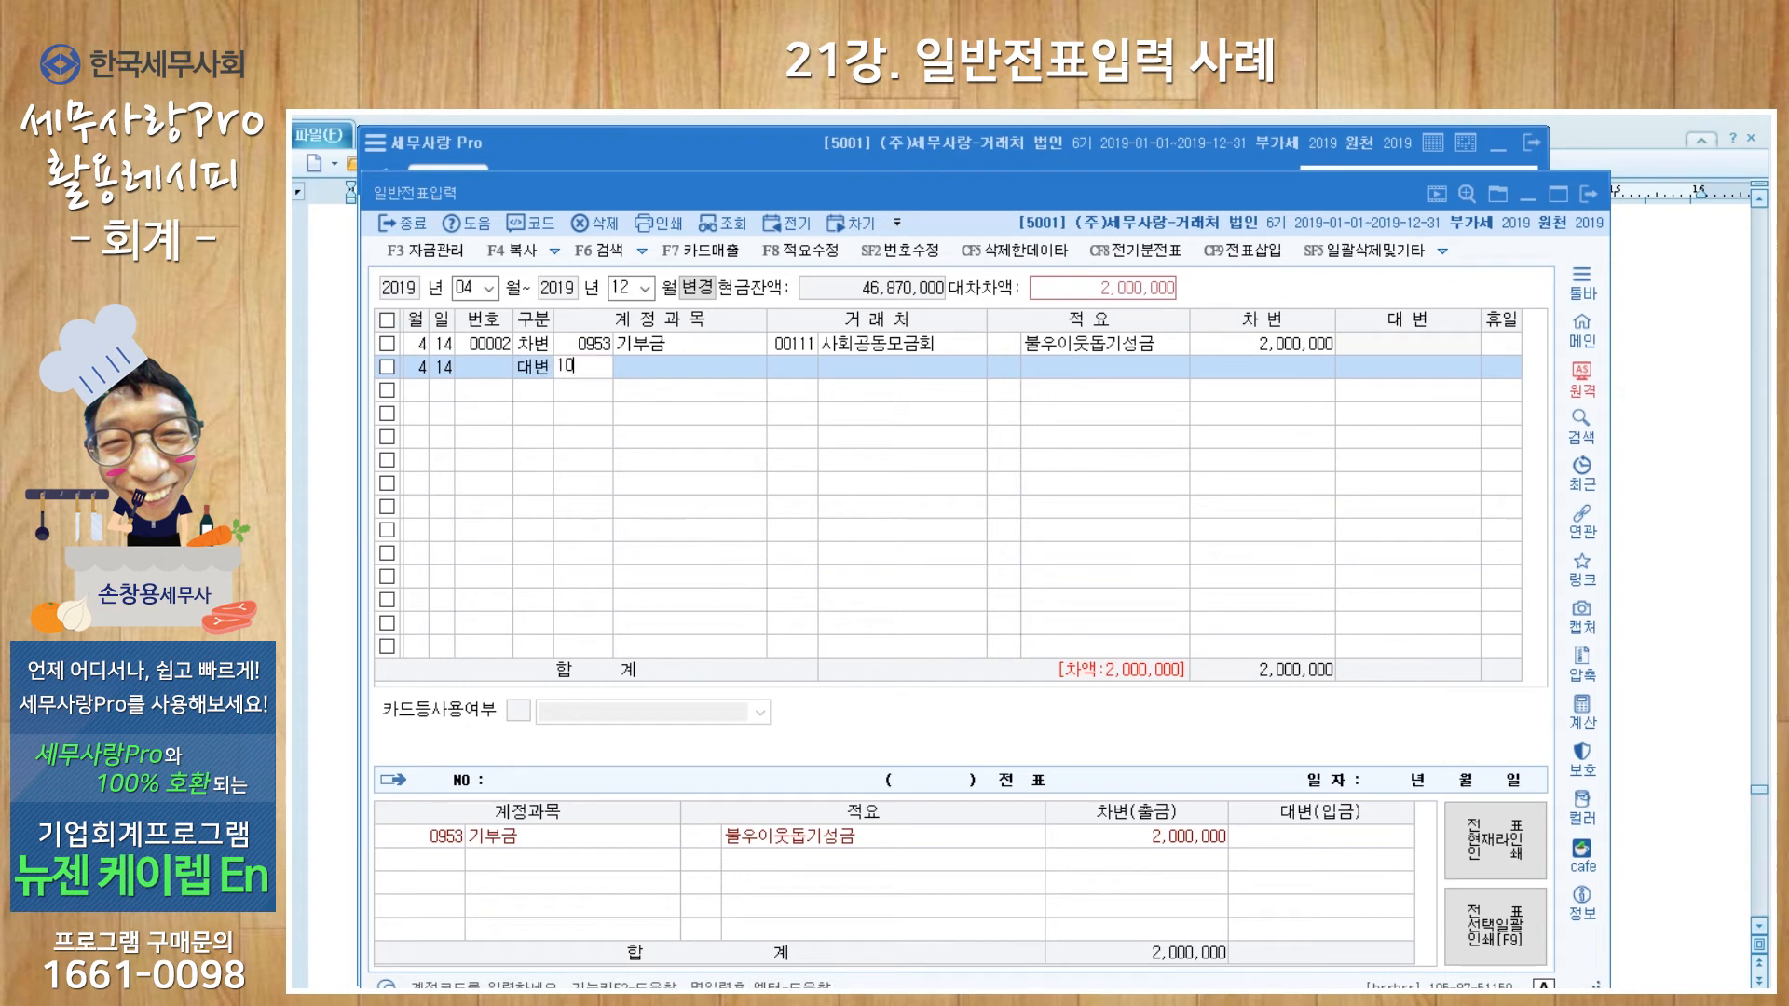
{"action": "key", "text": "Return"}
{"action": "type", "text": "신한"}
{"action": "key", "text": "Return"}
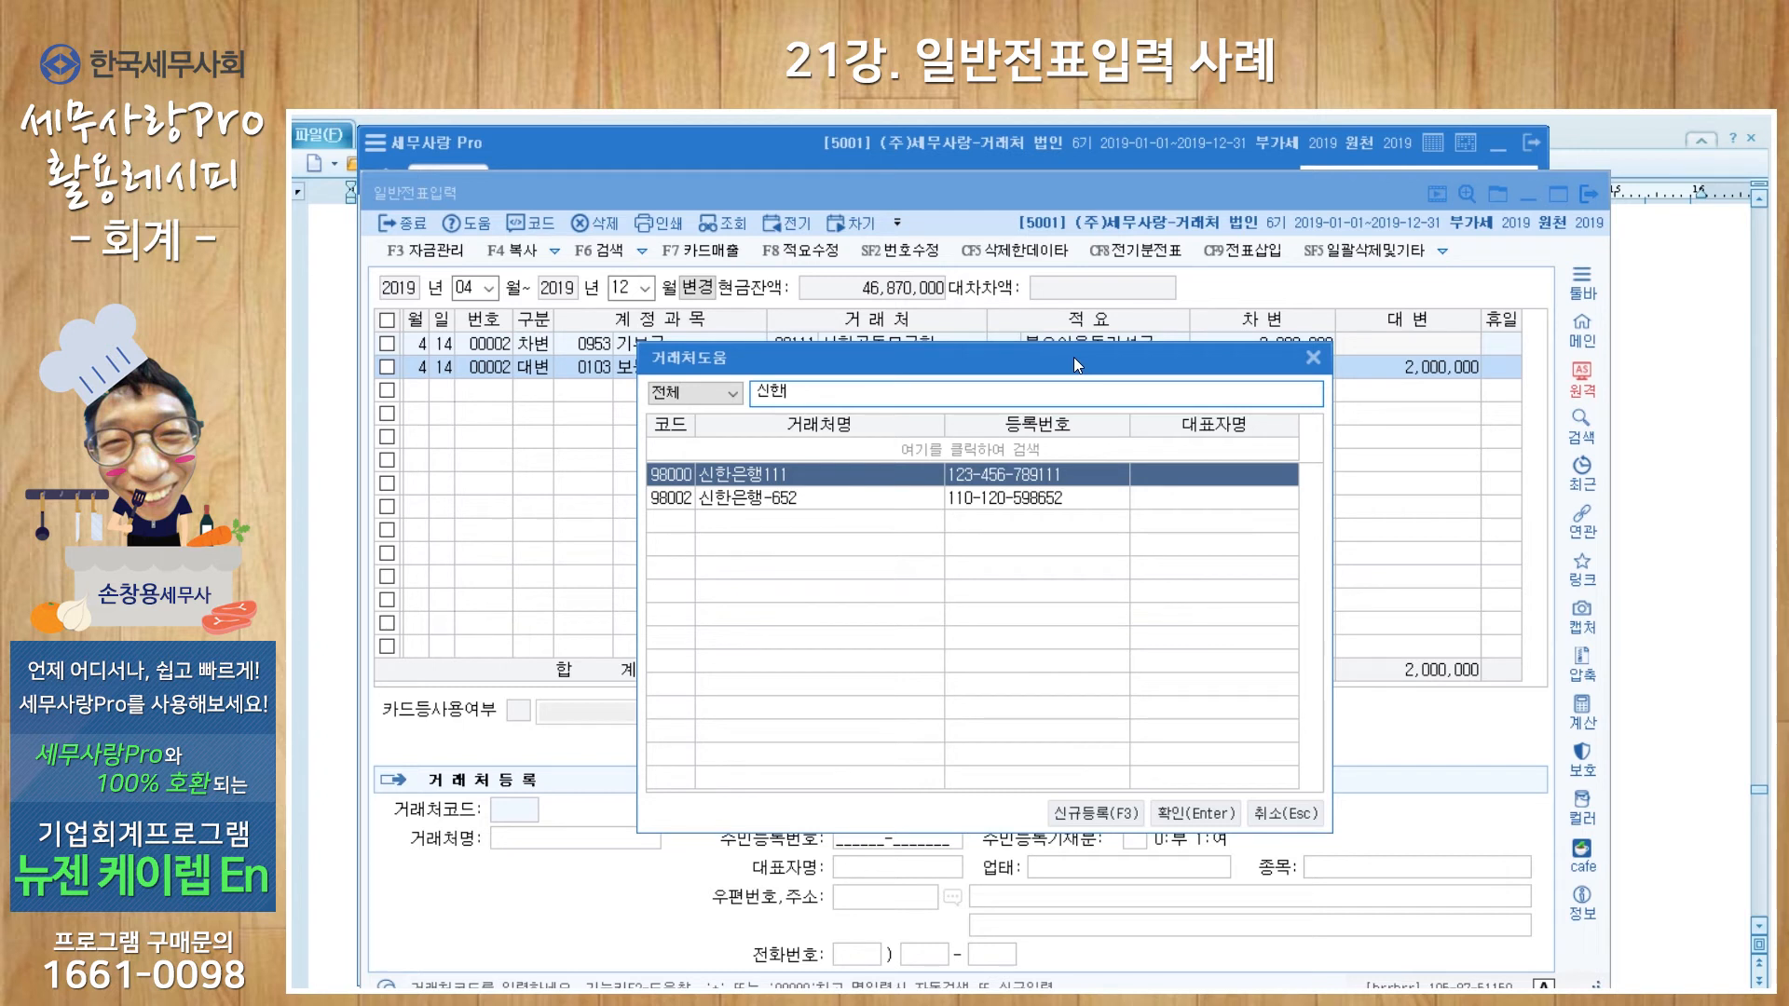
{"action": "key", "text": "Down"}
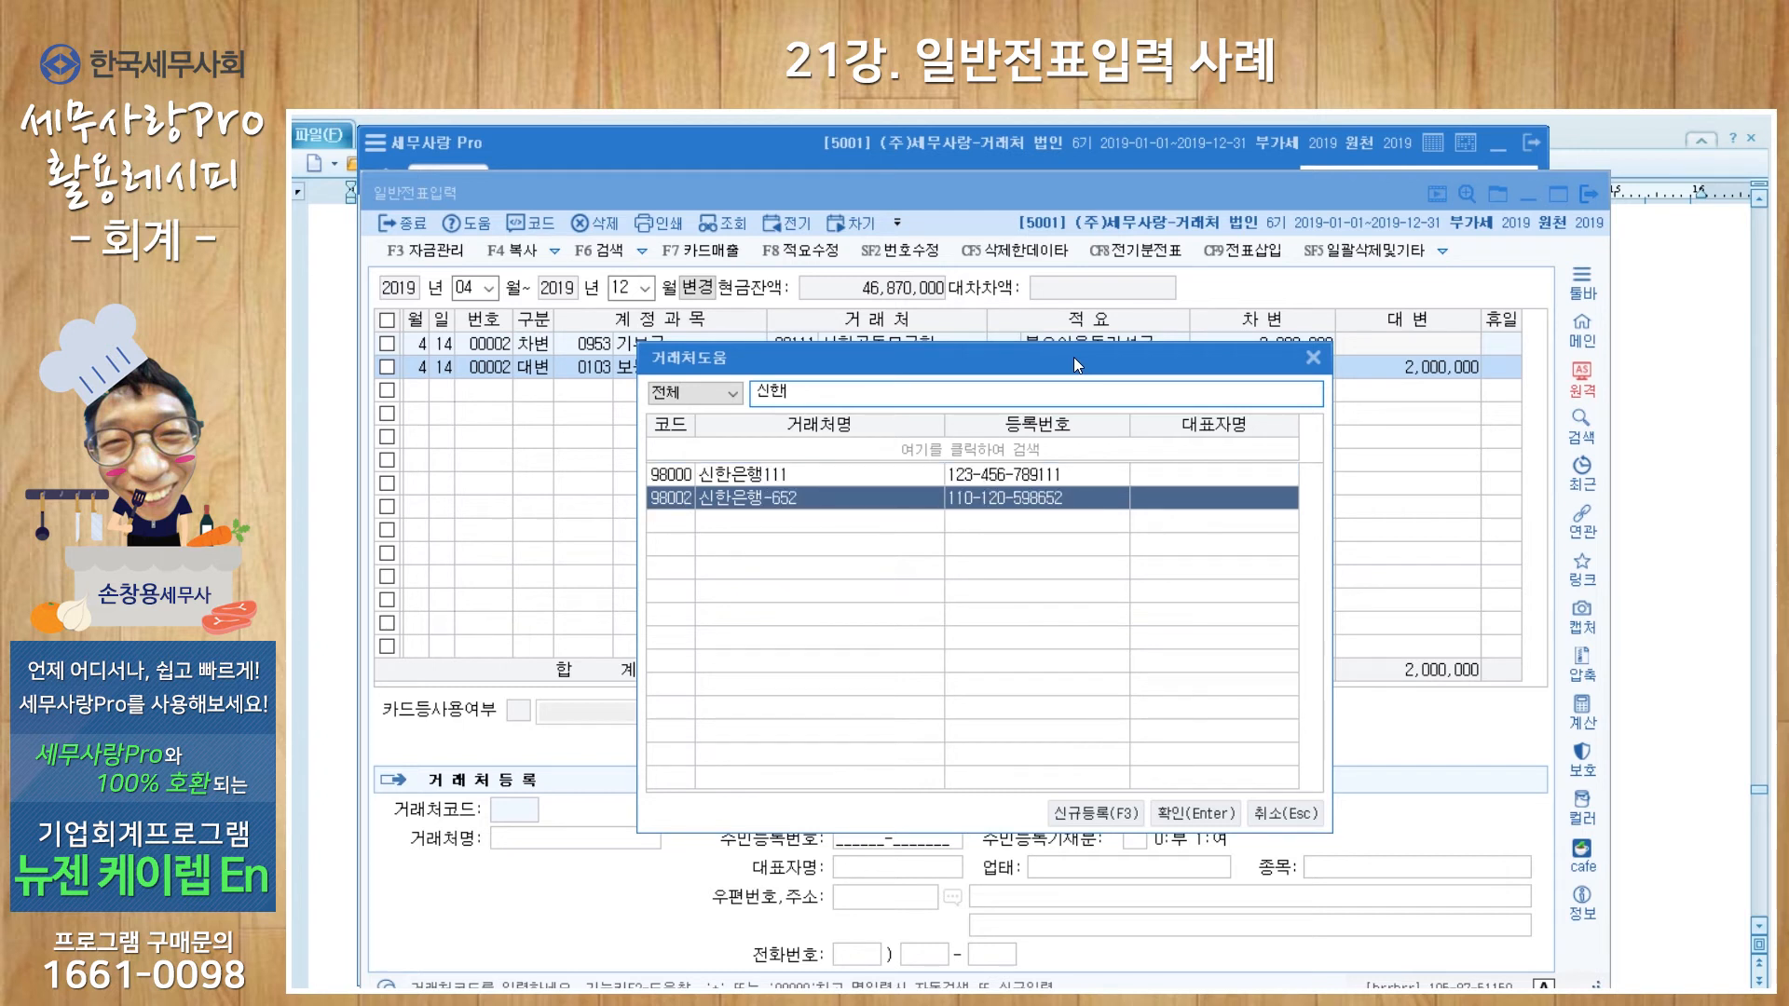
{"action": "key", "text": "Return"}
{"action": "key", "text": "Return"}
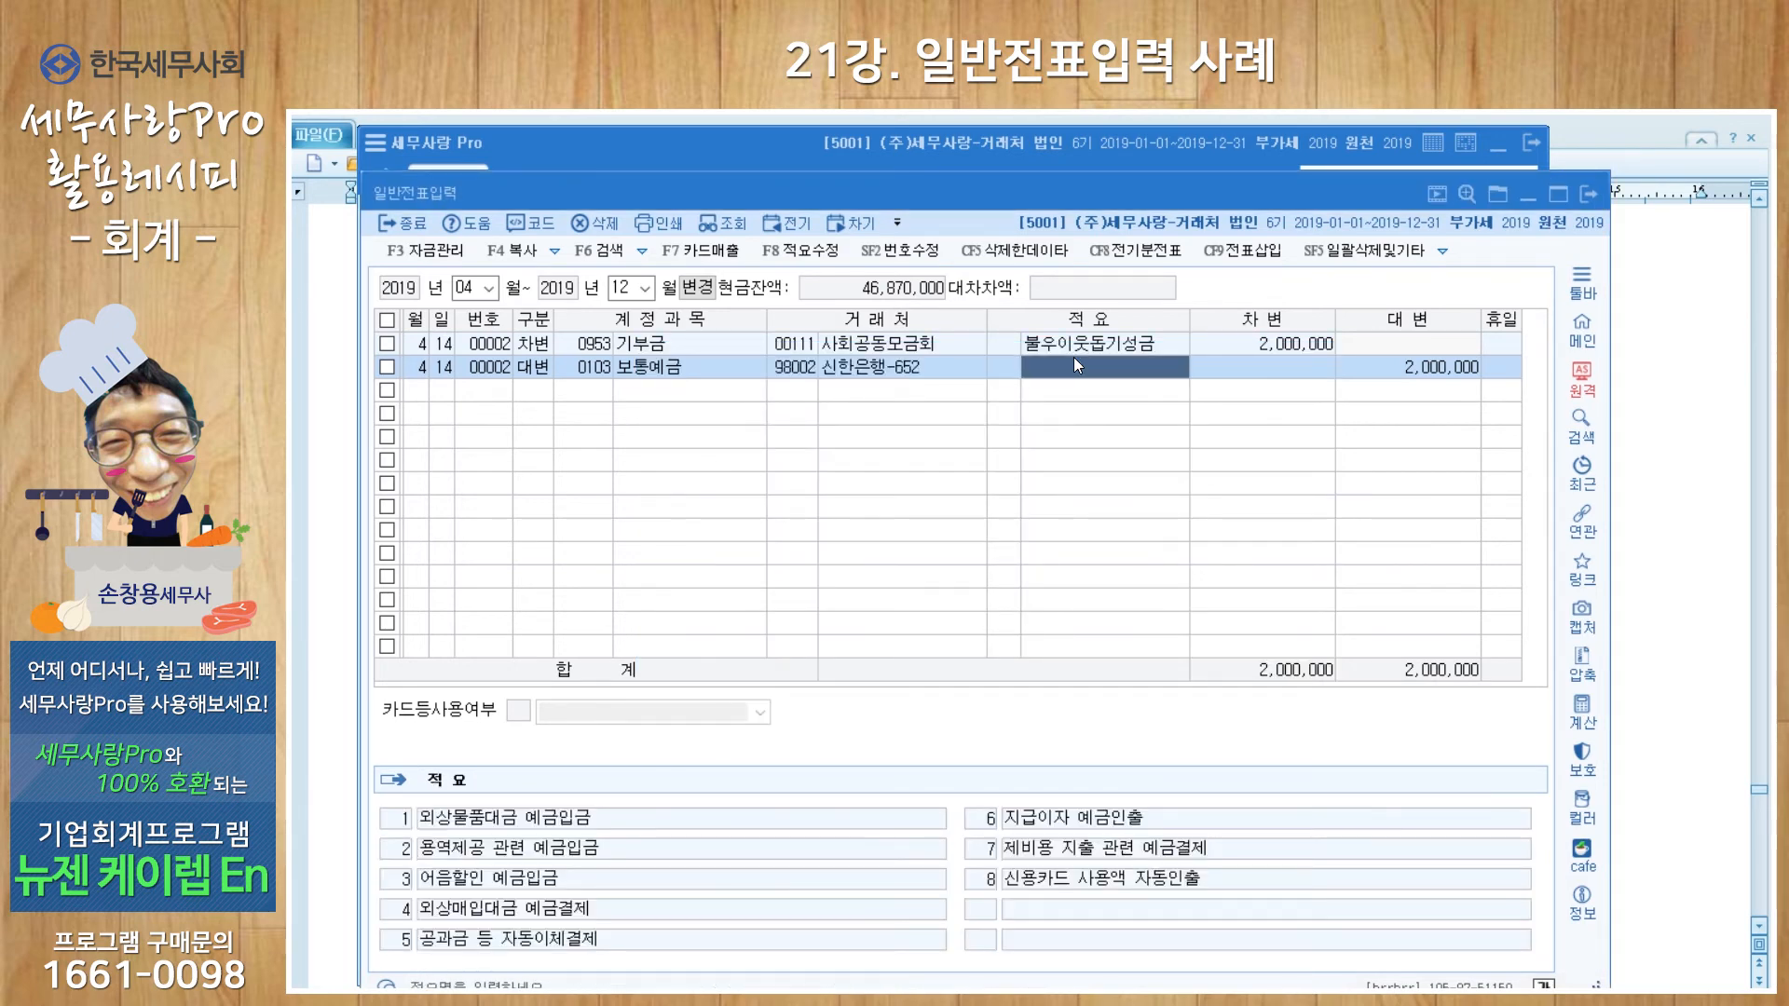
{"action": "key", "text": "Return"}
{"action": "key", "text": "Return"}
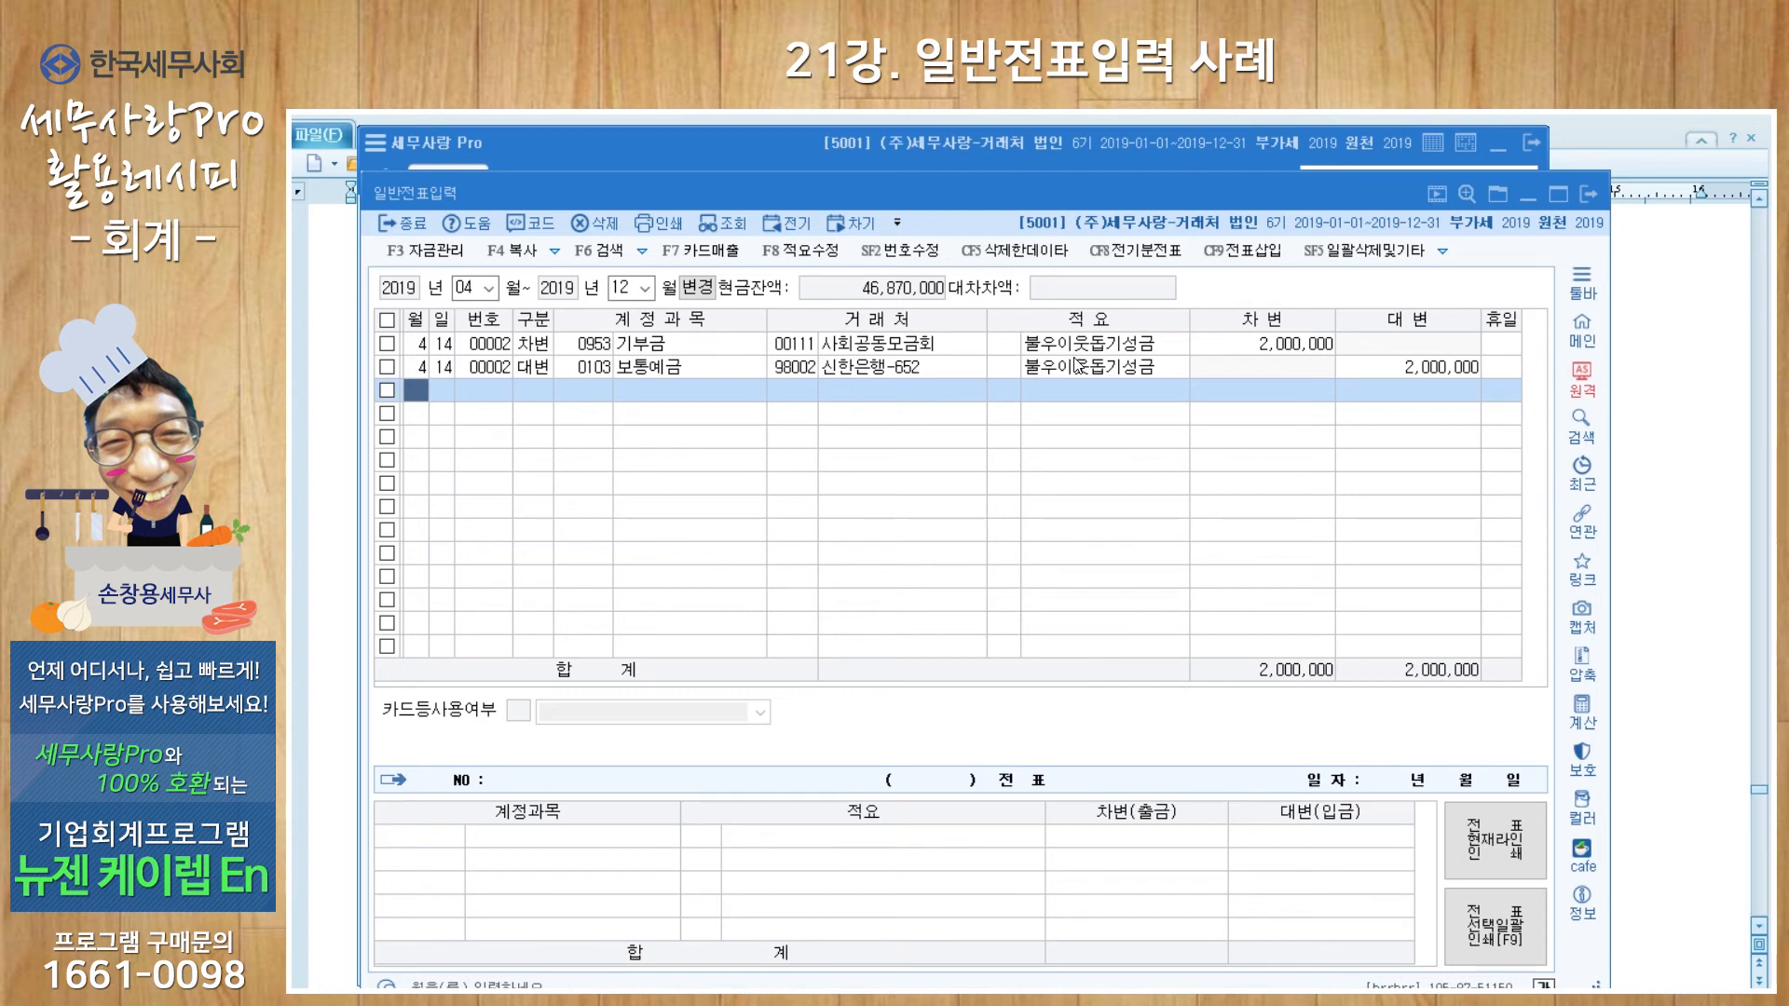
Step: Start a new journal line dated June 10
{"action": "type", "text": "6"}
{"action": "key", "text": "Return"}
{"action": "type", "text": "10"}
{"action": "key", "text": "Return"}
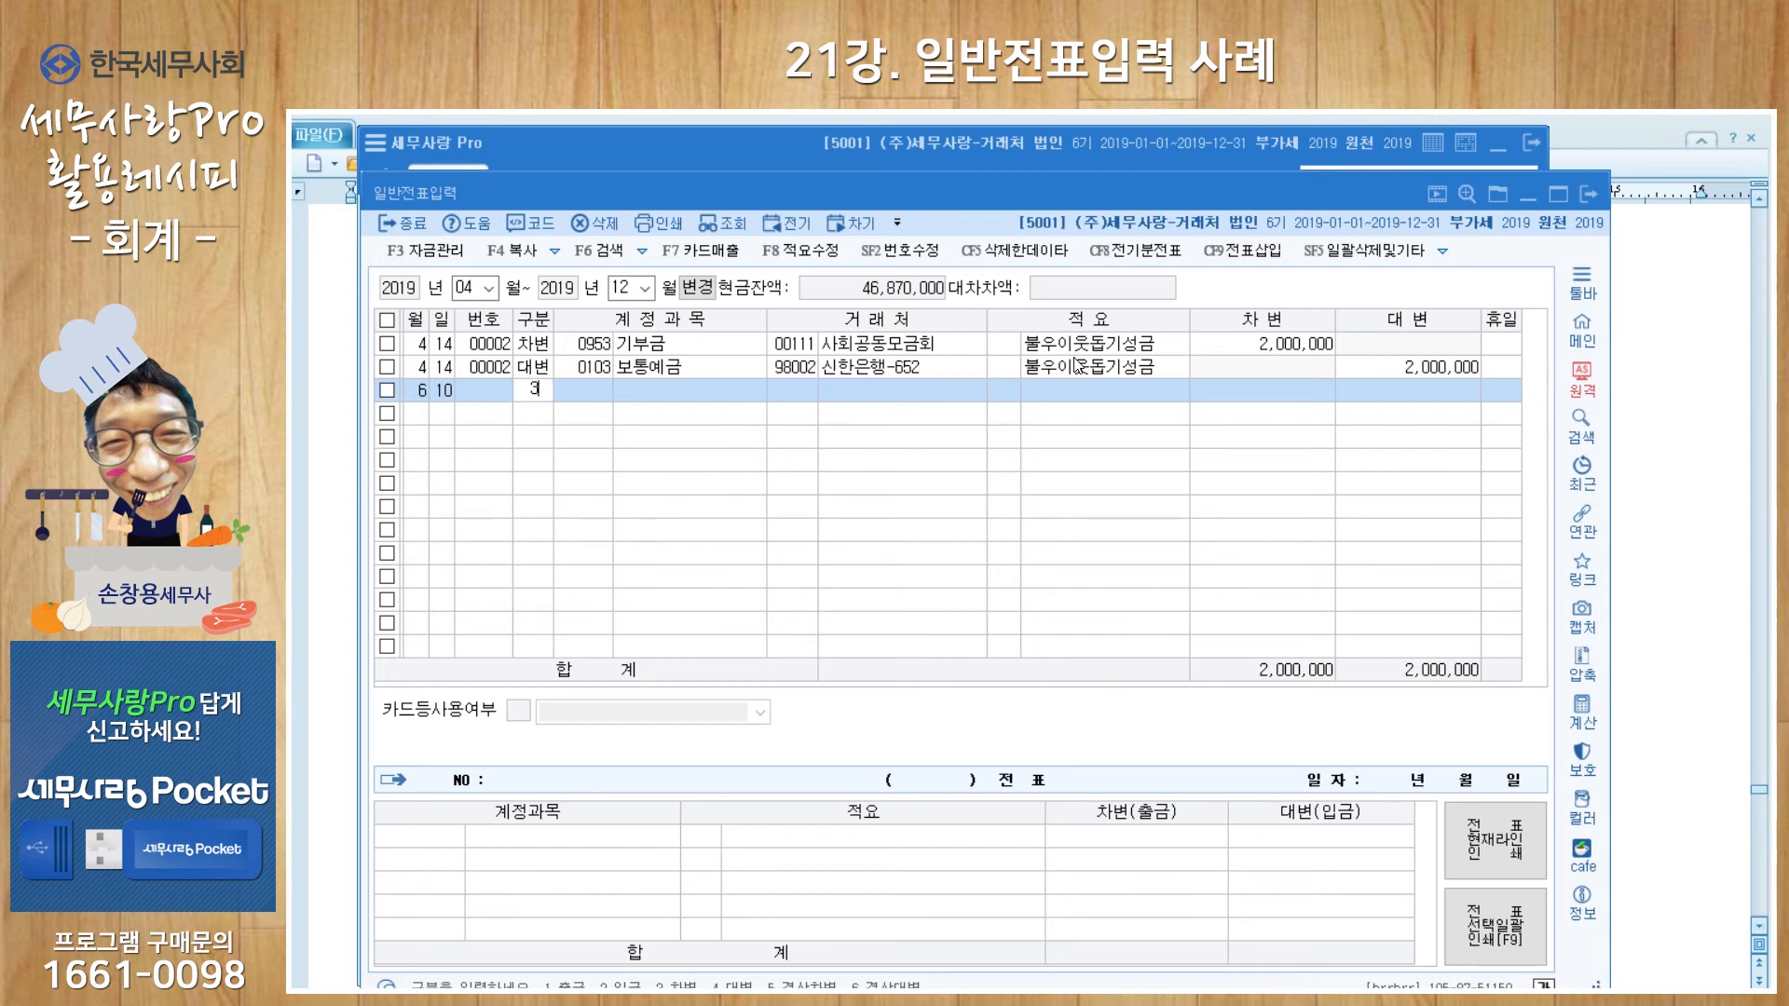
Step: Debit 0802 직원급여 900,000 for the first employee with memo 5월 급여
{"action": "type", "text": "3"}
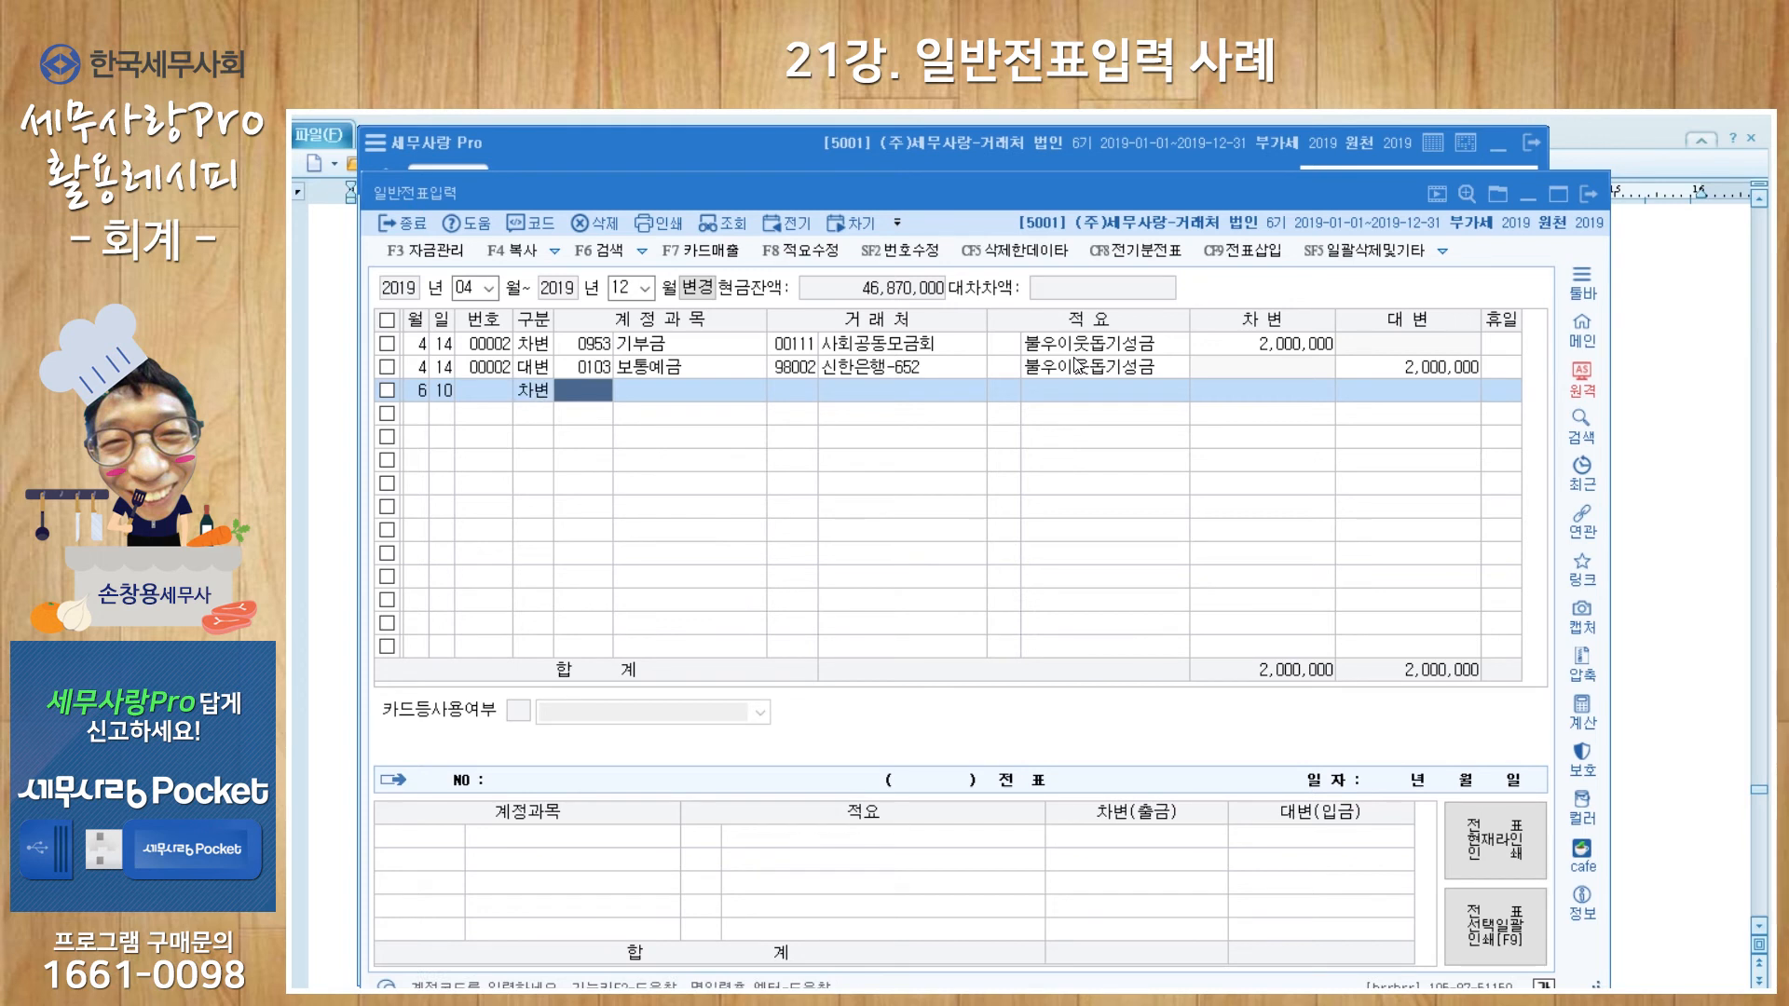
{"action": "type", "text": "802"}
{"action": "key", "text": "Return"}
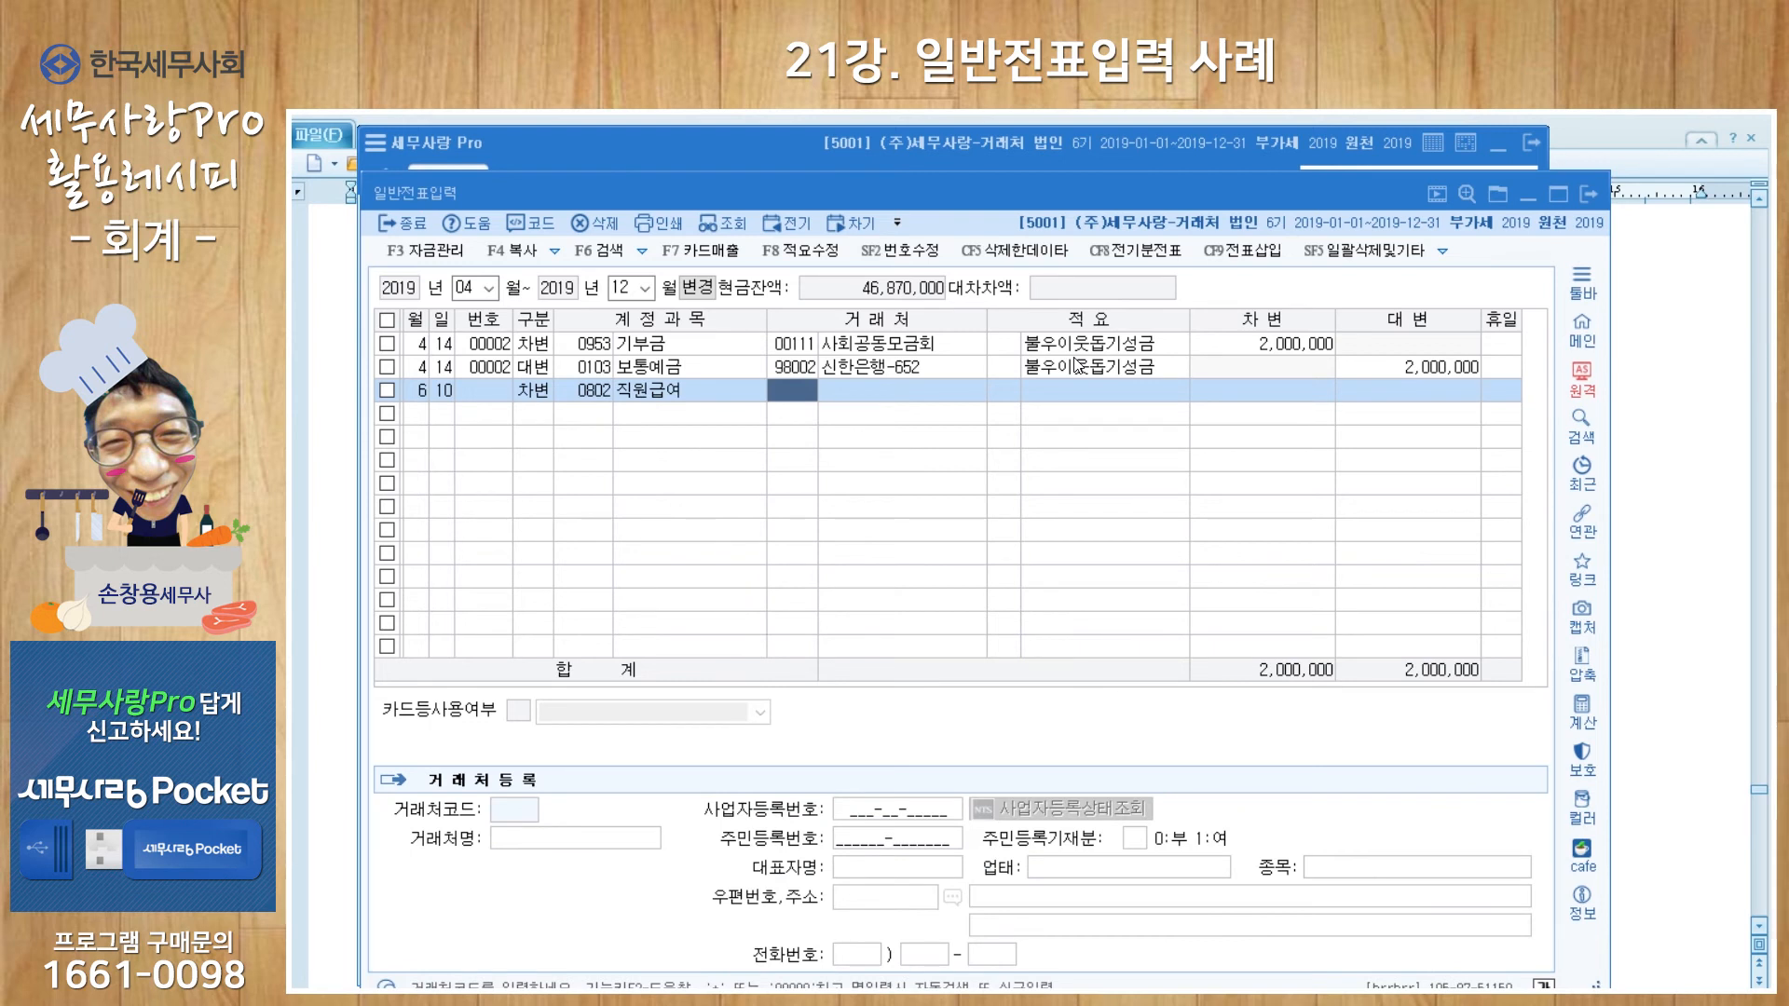
{"action": "key", "text": "Return"}
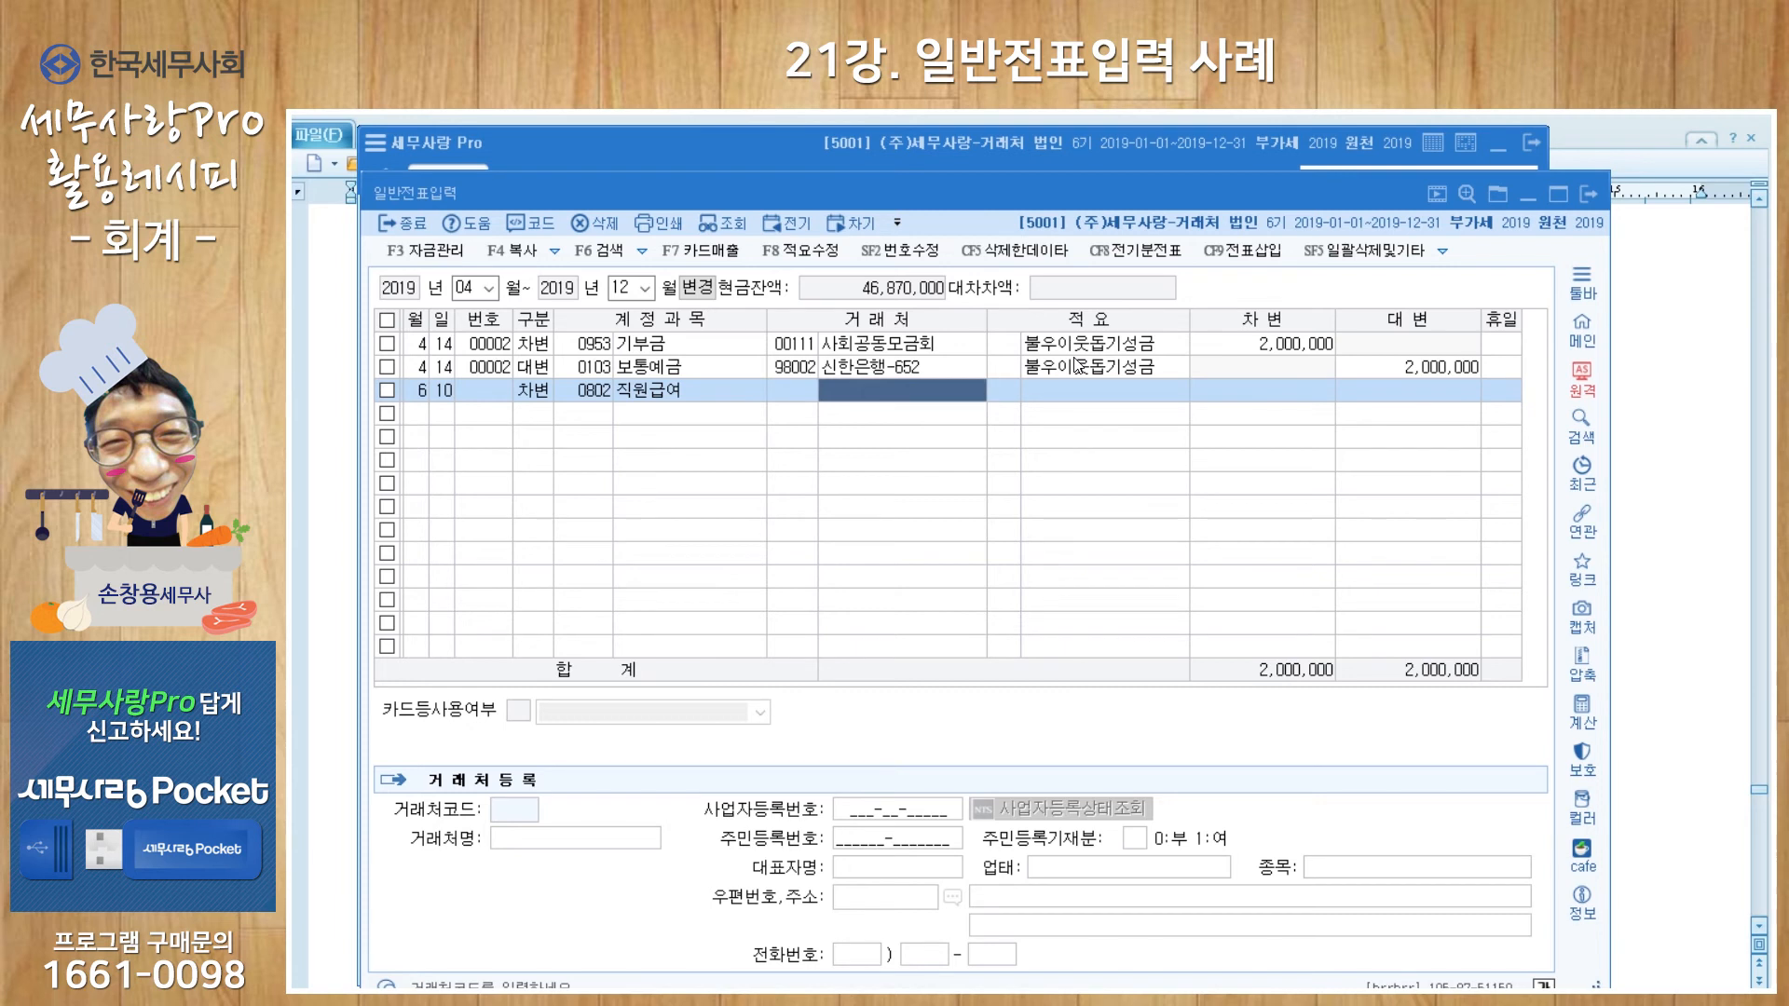
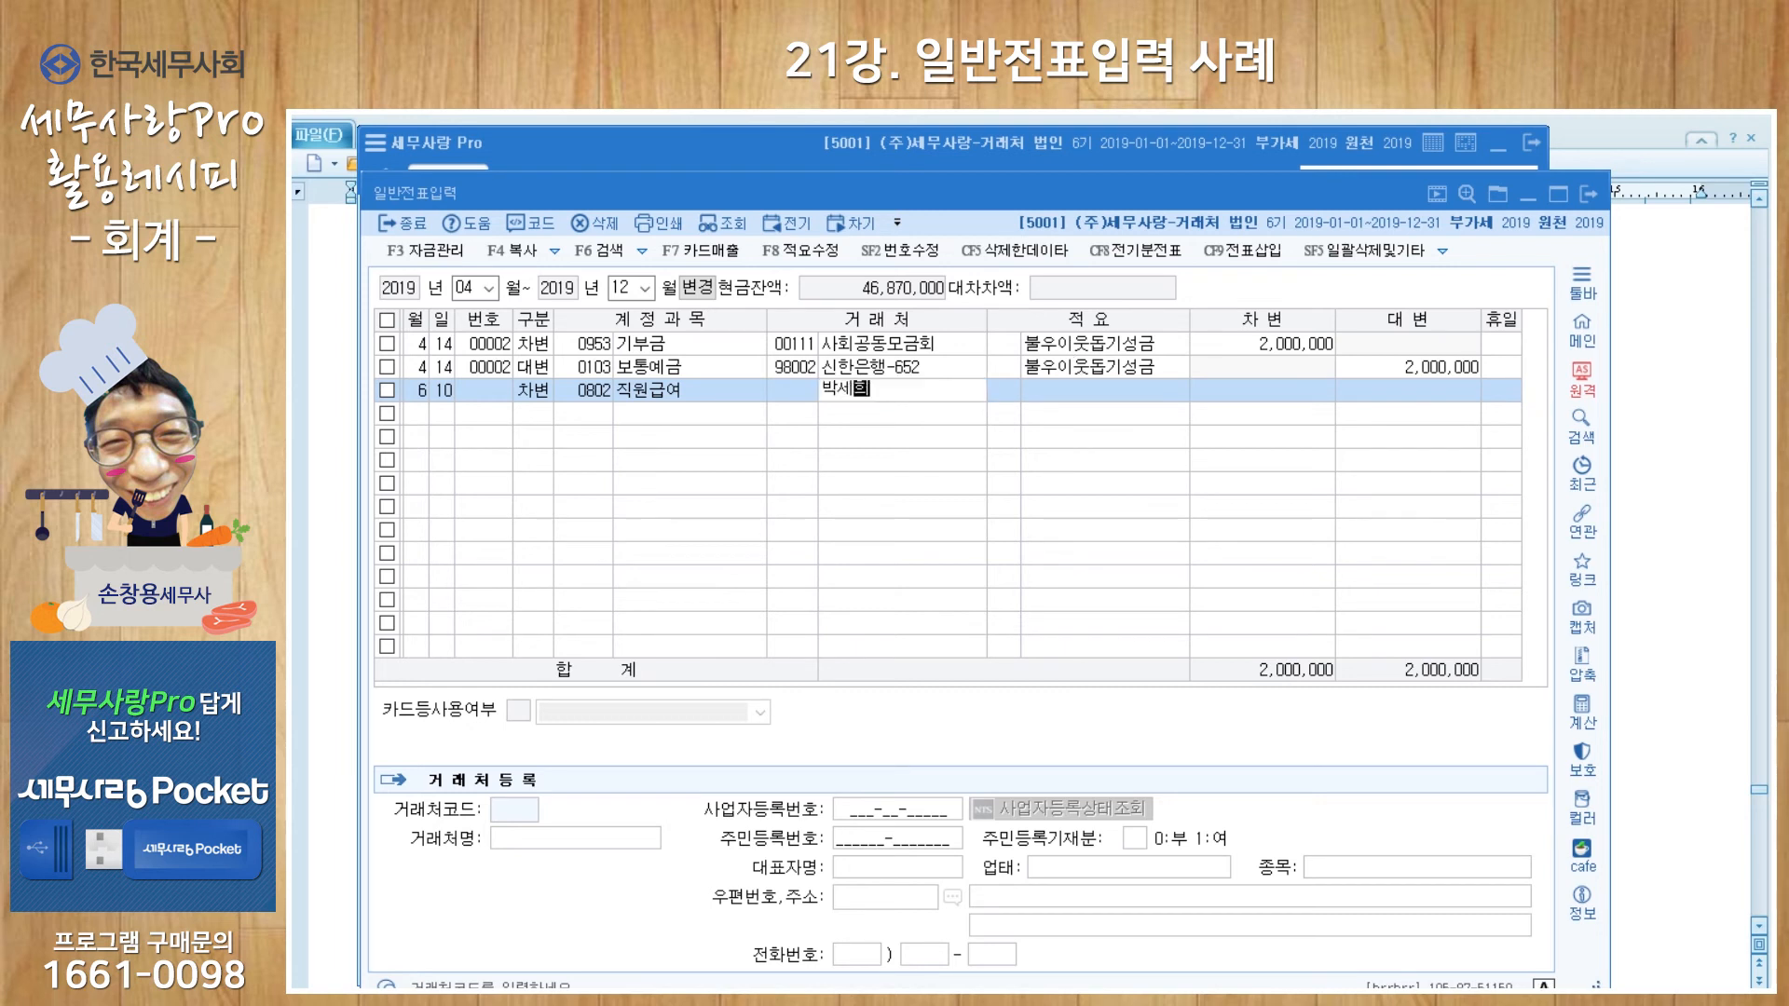
{"action": "key", "text": "Return"}
{"action": "key", "text": "Return"}
{"action": "type", "text": "5월"}
{"action": "type", "text": " 급ㅇ"}
{"action": "type", "text": "ㅕ"}
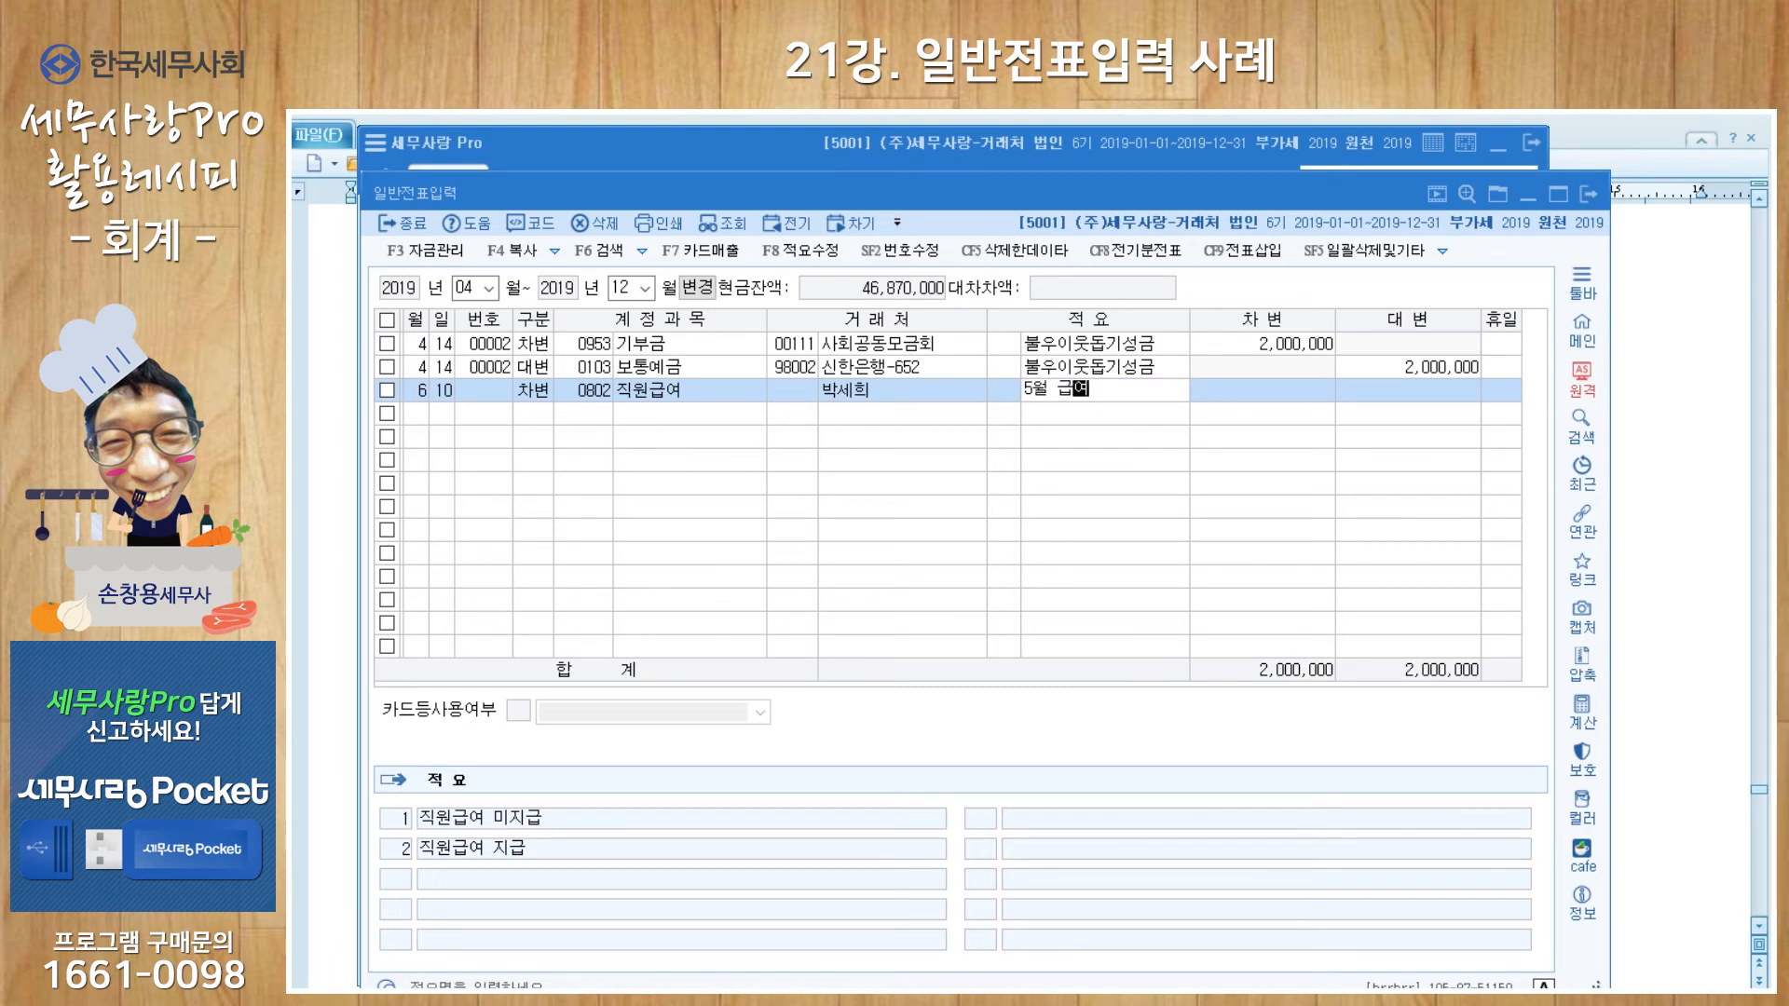
{"action": "key", "text": "Return"}
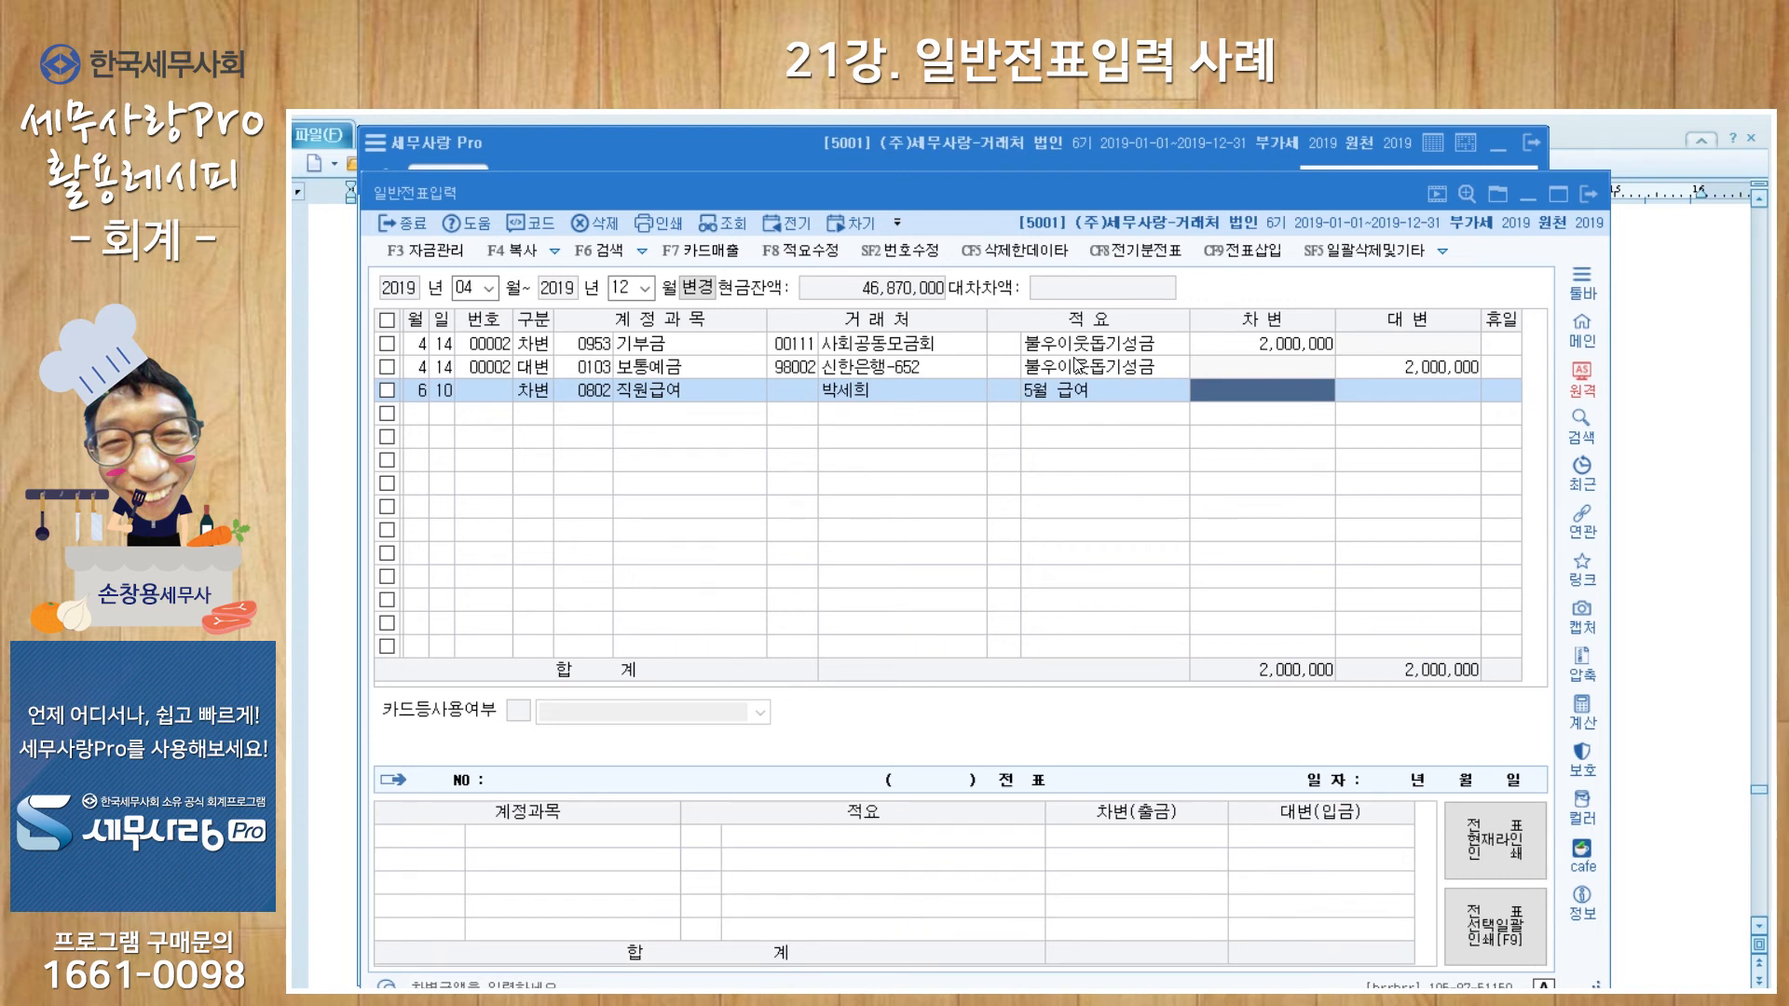
{"action": "type", "text": "900000"}
{"action": "key", "text": "Return"}
{"action": "key", "text": "Return"}
{"action": "key", "text": "Return"}
Step: Debit 0504 임금 1,100,000 for the second employee with memo 5월 급여
{"action": "type", "text": "3"}
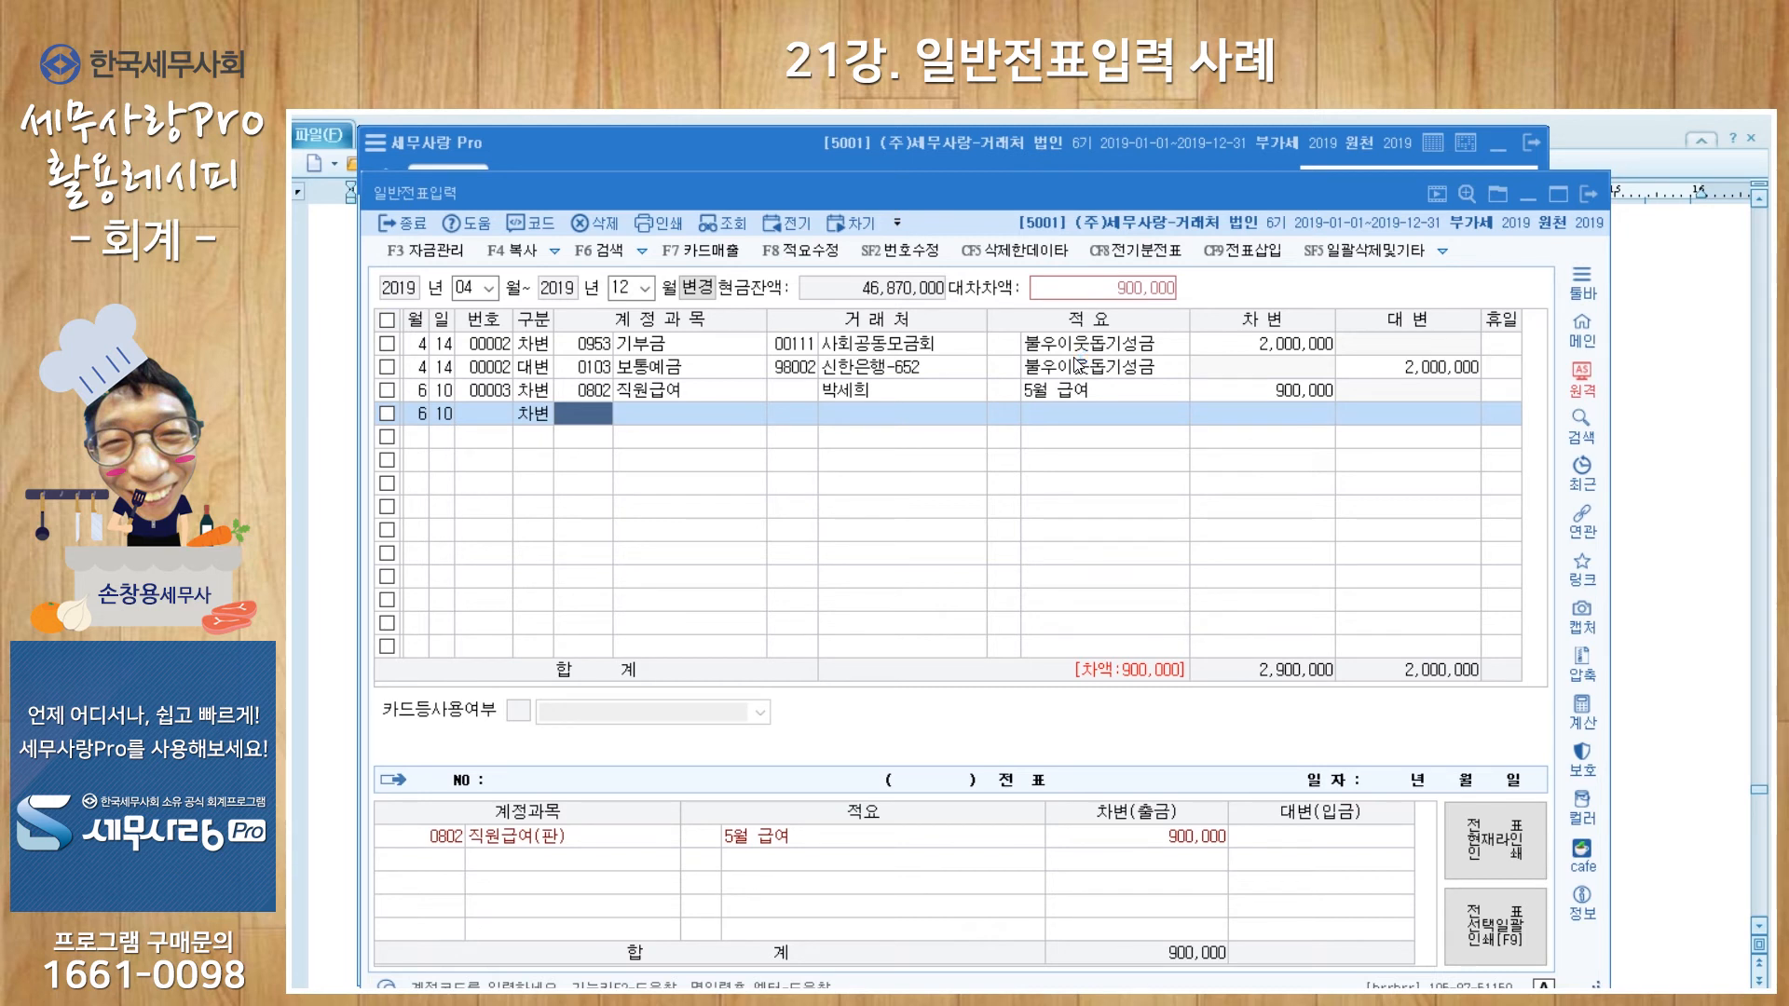
{"action": "type", "text": "임금"}
{"action": "key", "text": "Return"}
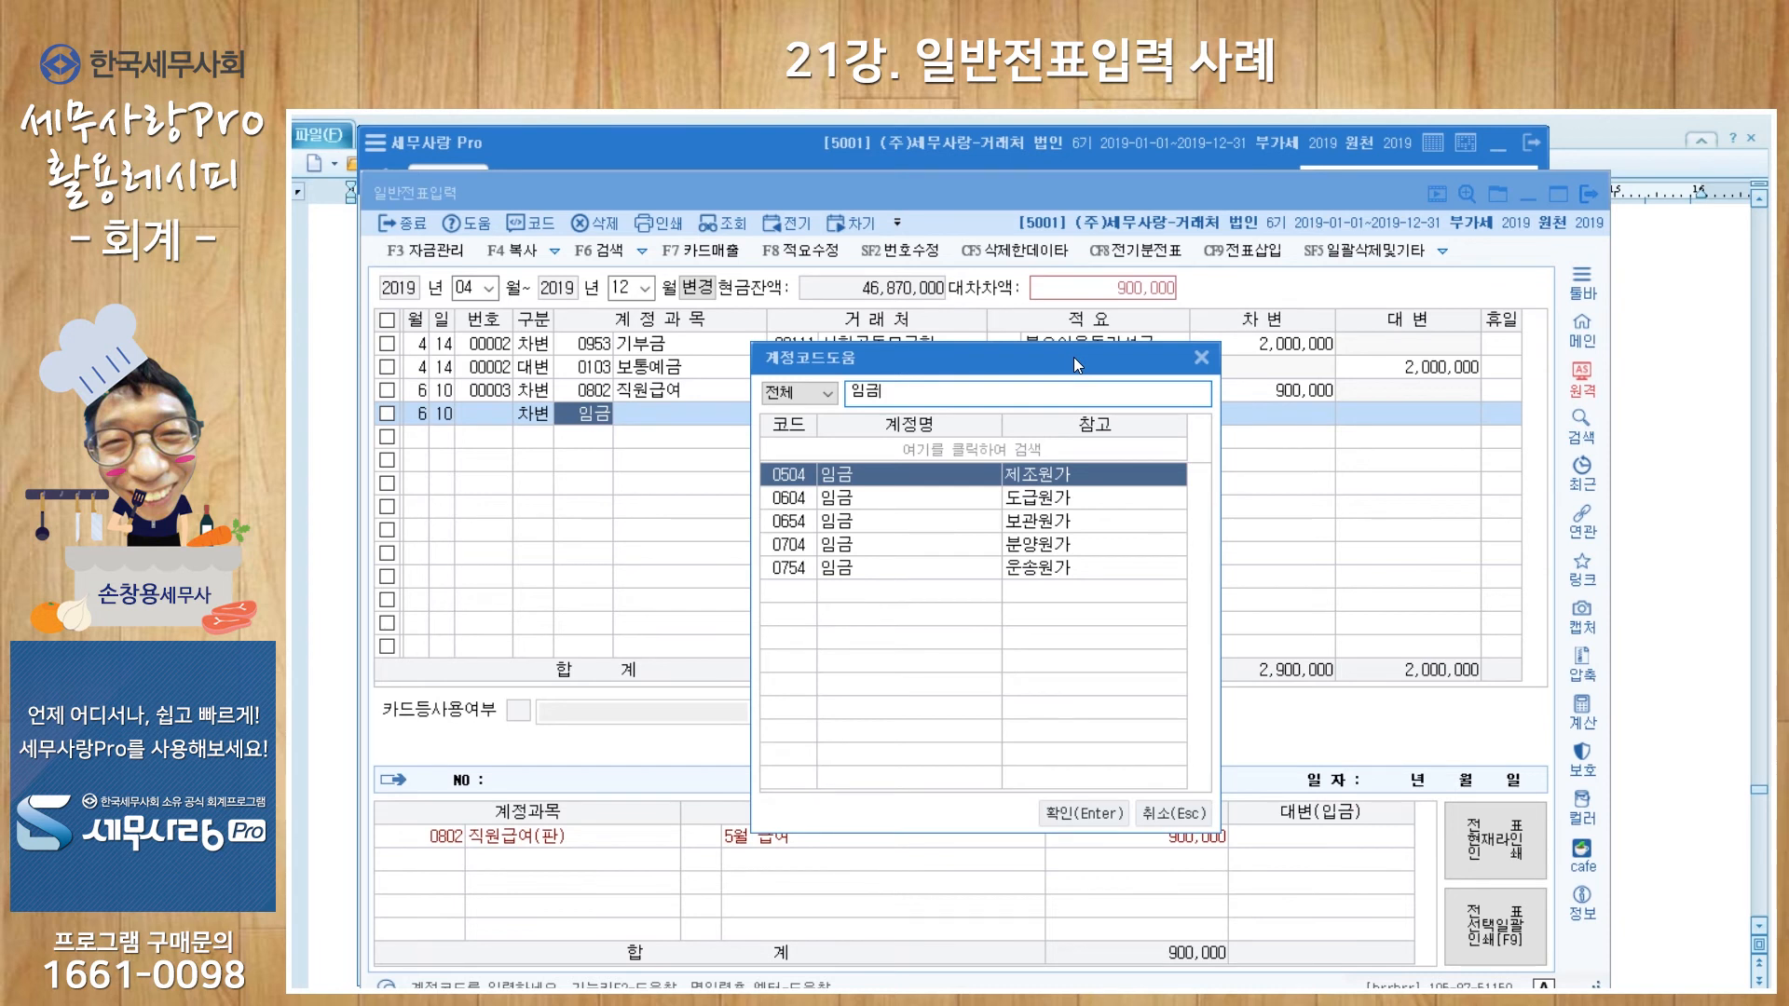
{"action": "key", "text": "Return"}
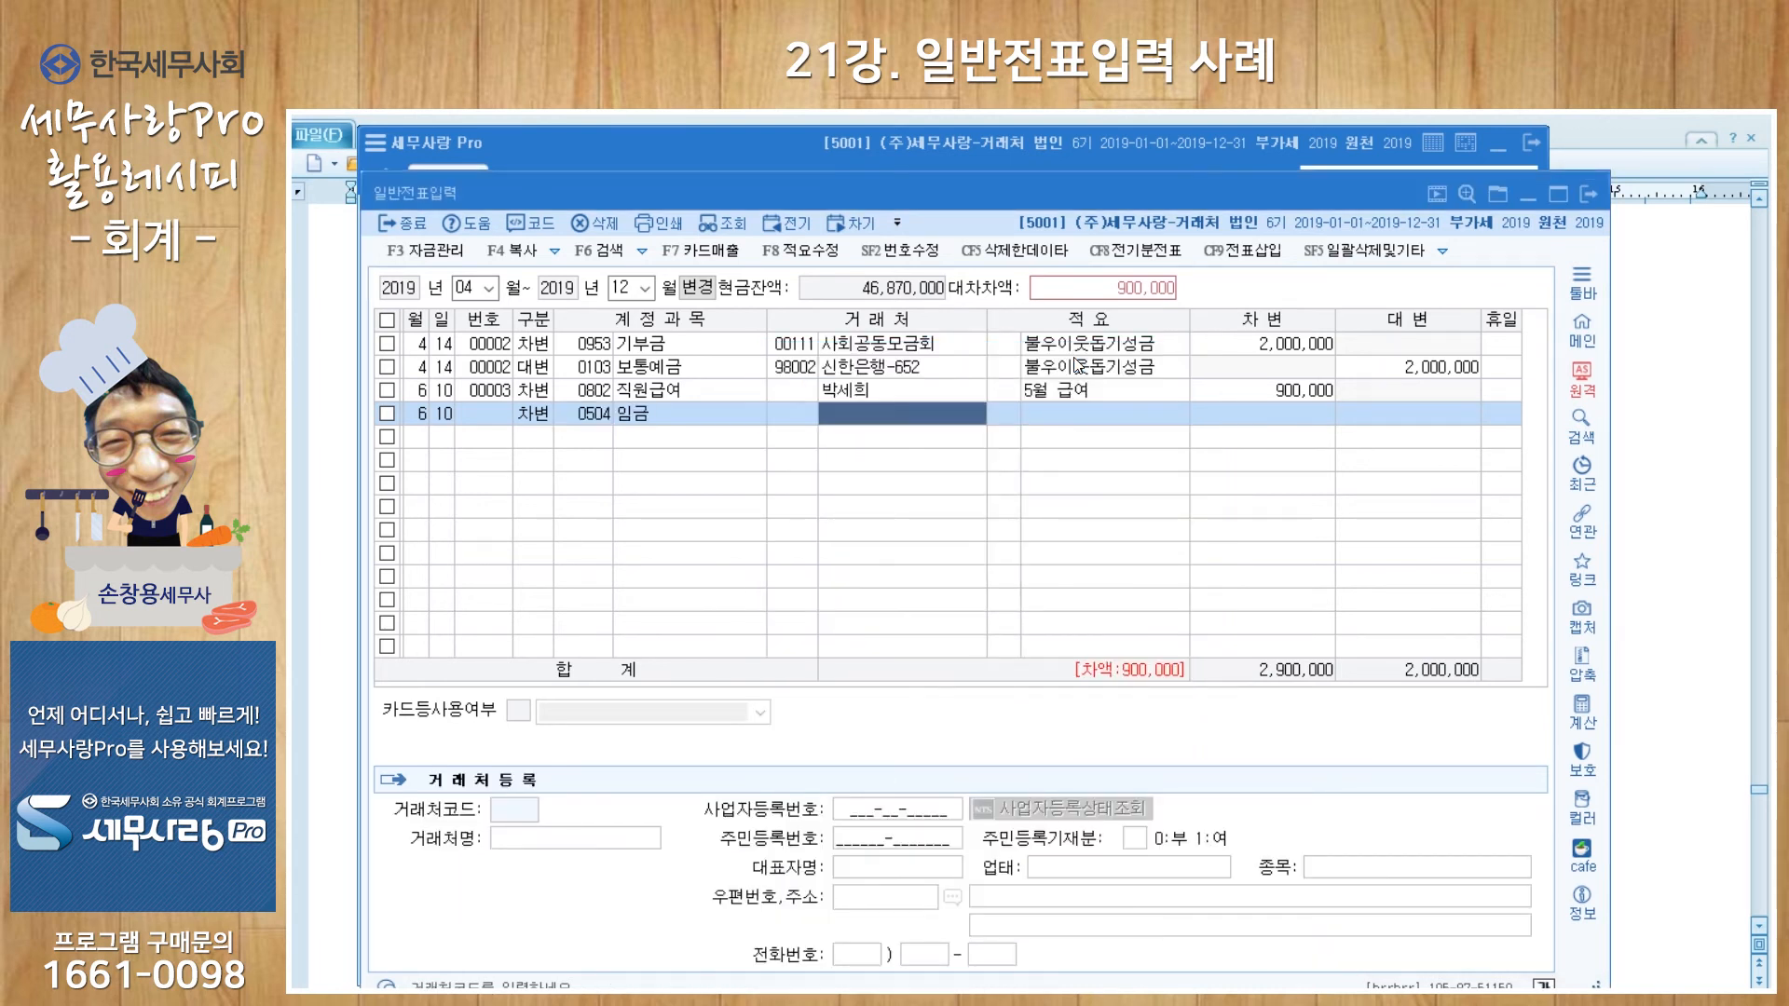
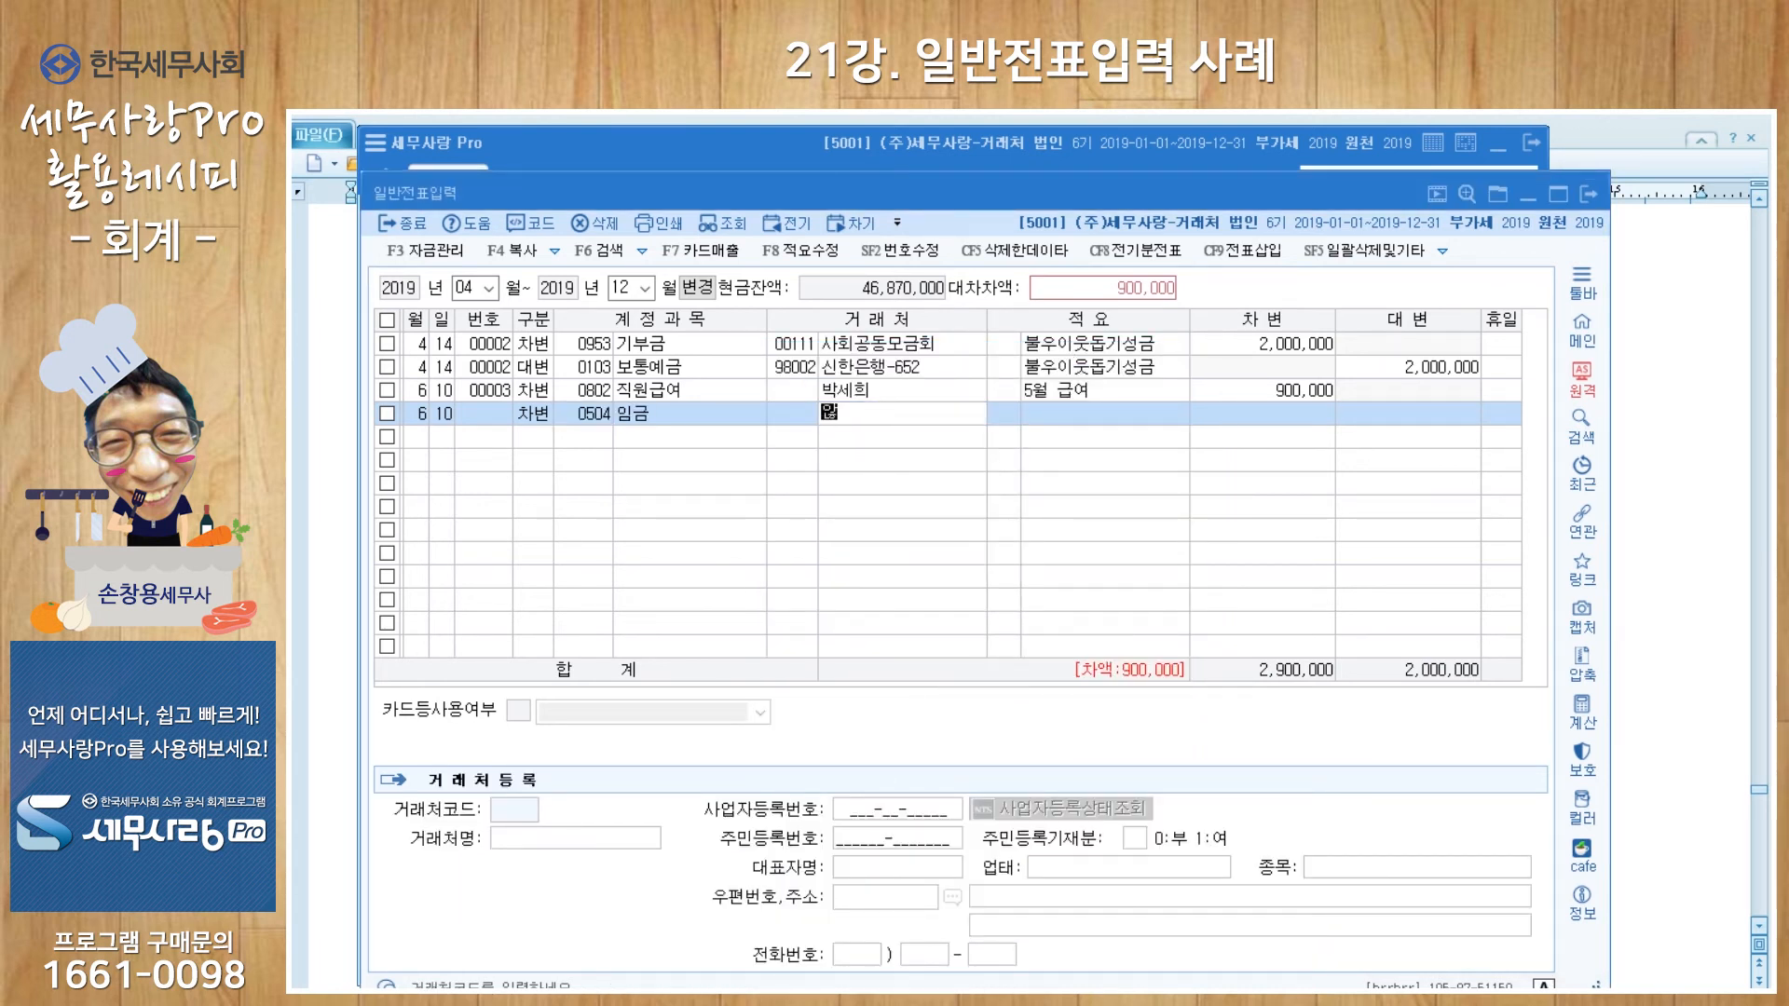
{"action": "key", "text": "Return"}
{"action": "key", "text": "Return"}
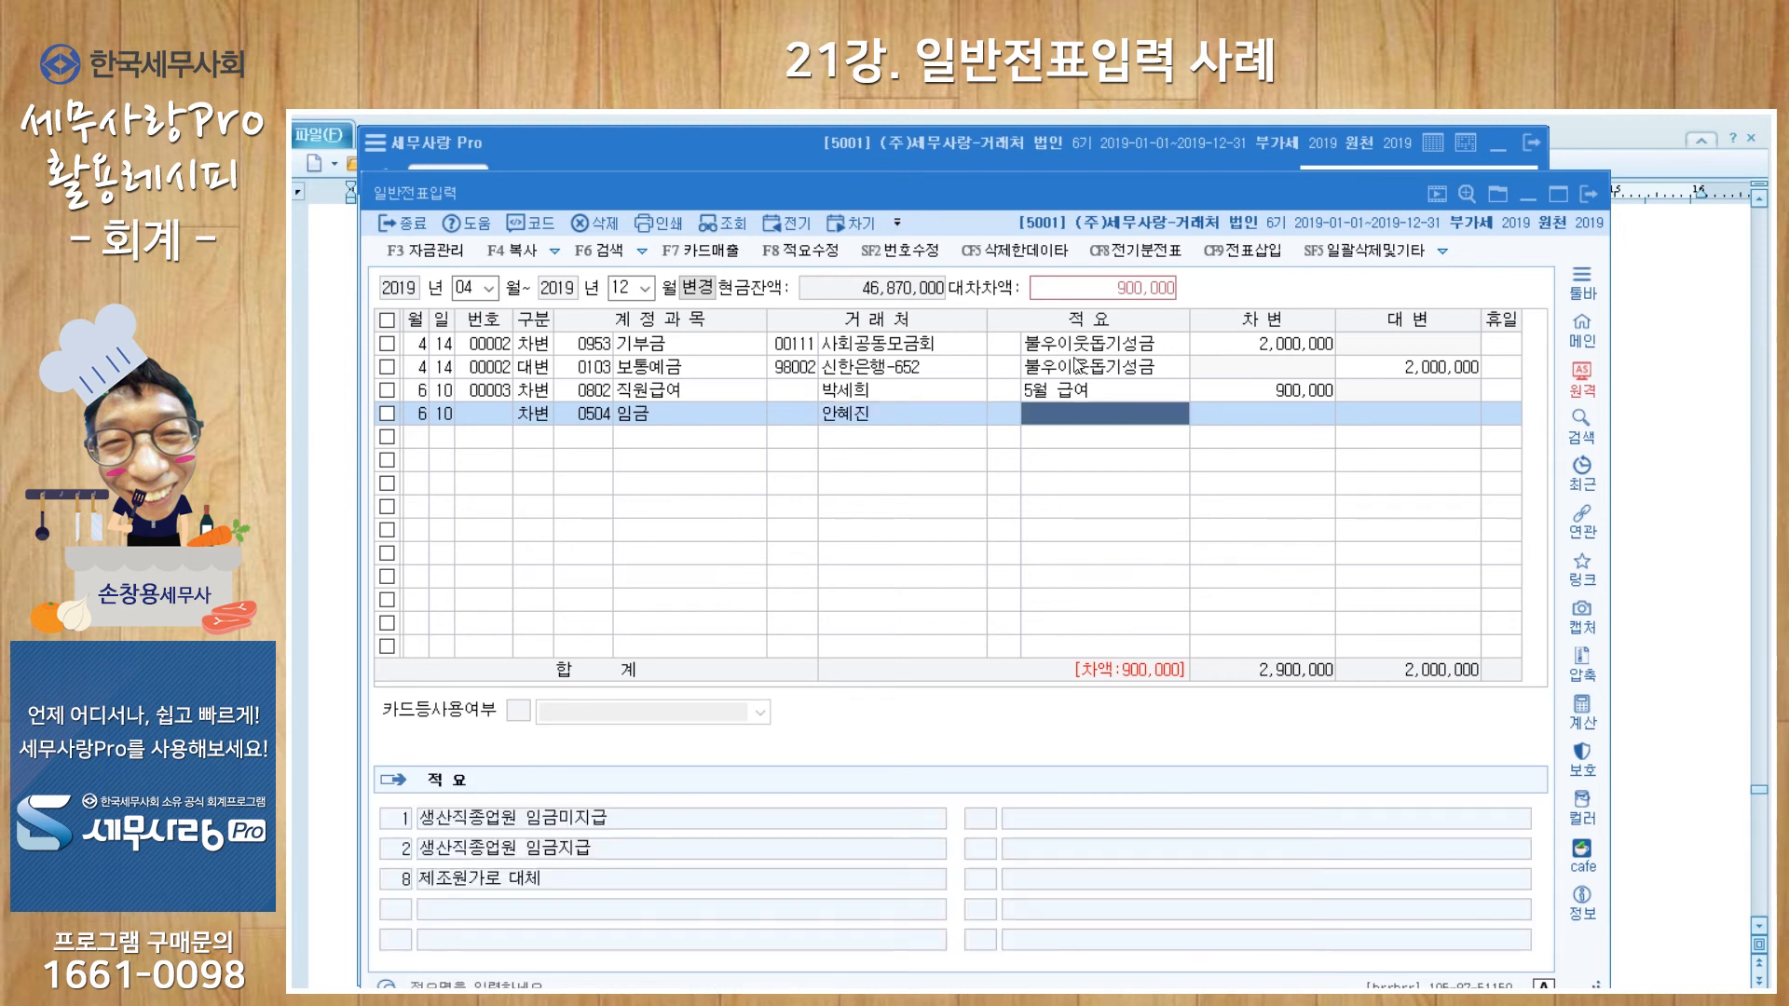
{"action": "key", "text": "Return"}
{"action": "type", "text": "1100000"}
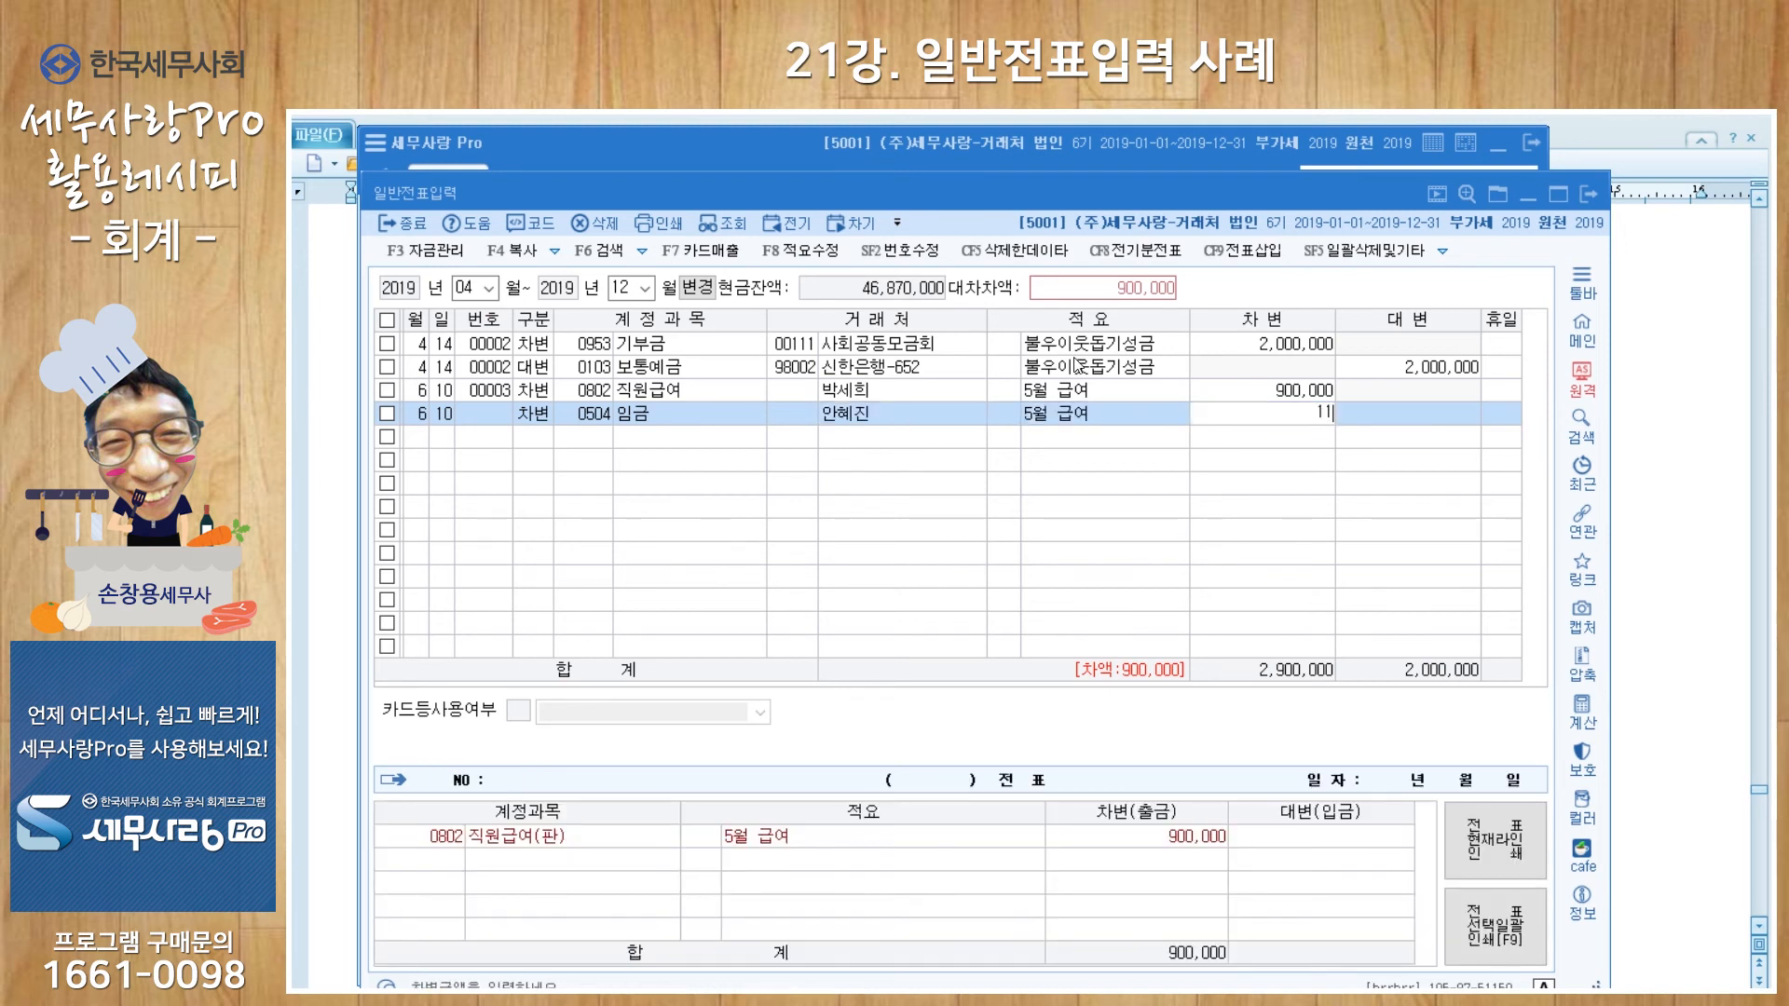
{"action": "key", "text": "Return"}
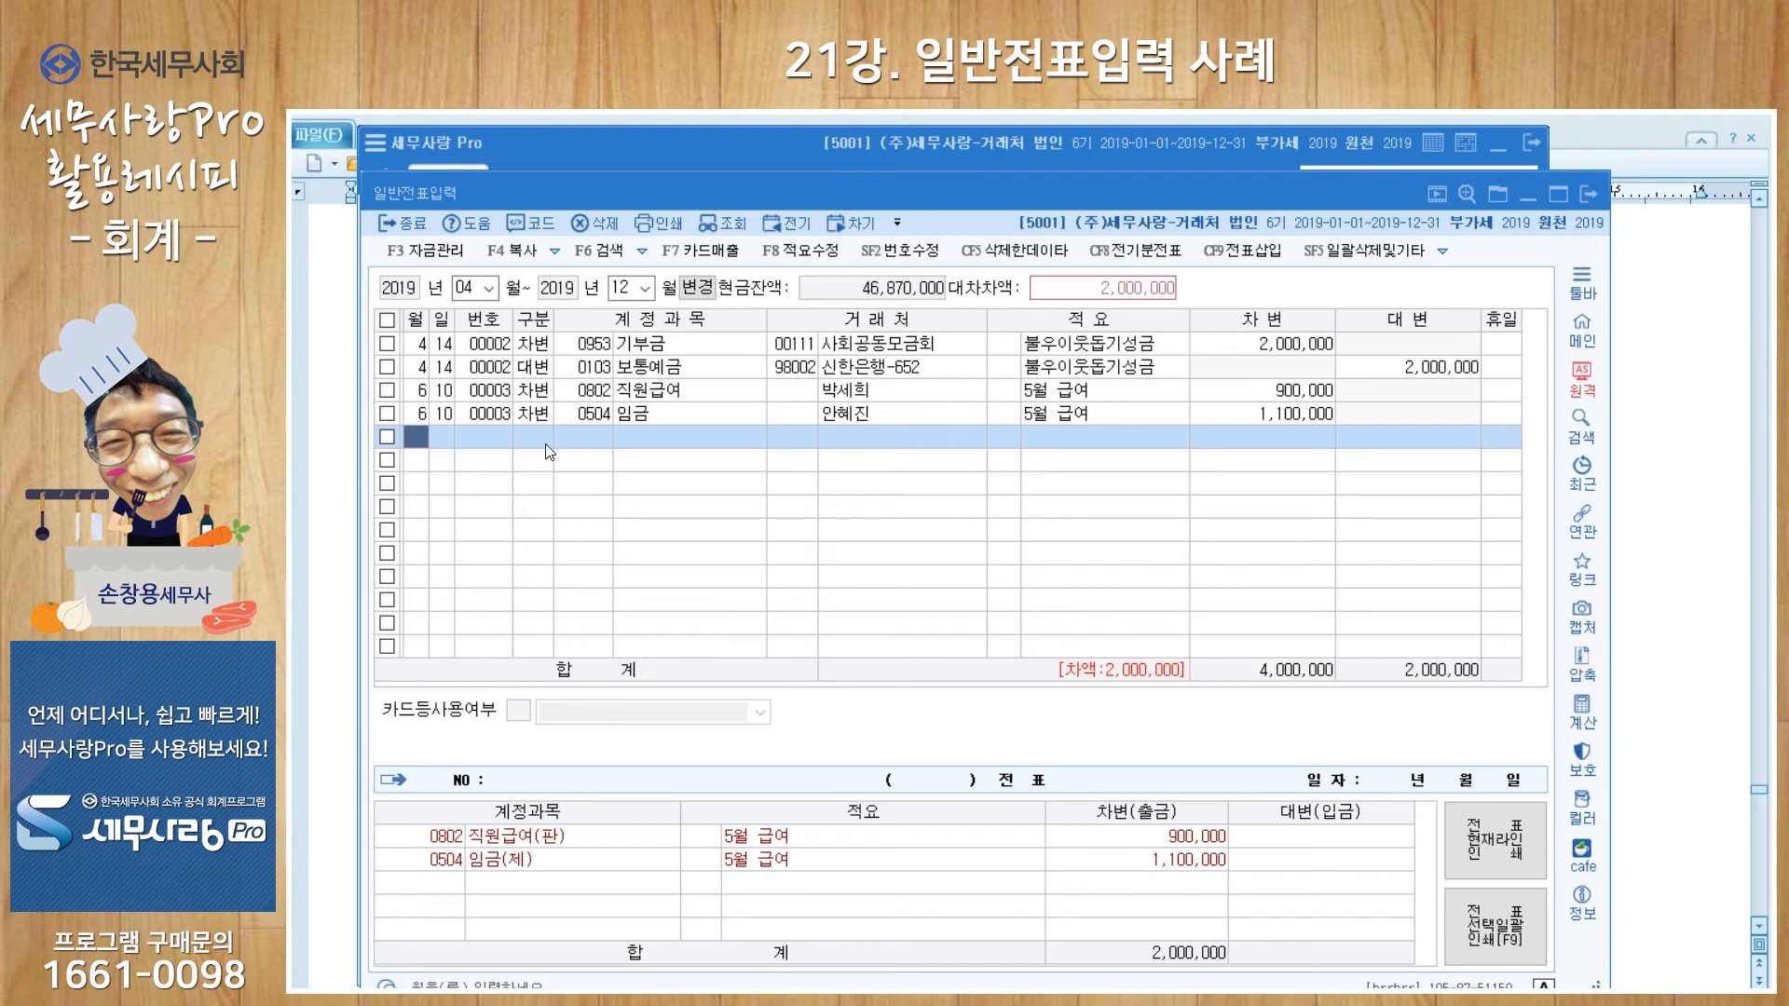
Step: Add a June 10 credit line to account 0254 예수금
{"action": "key", "text": "Return"}
{"action": "key", "text": "Return"}
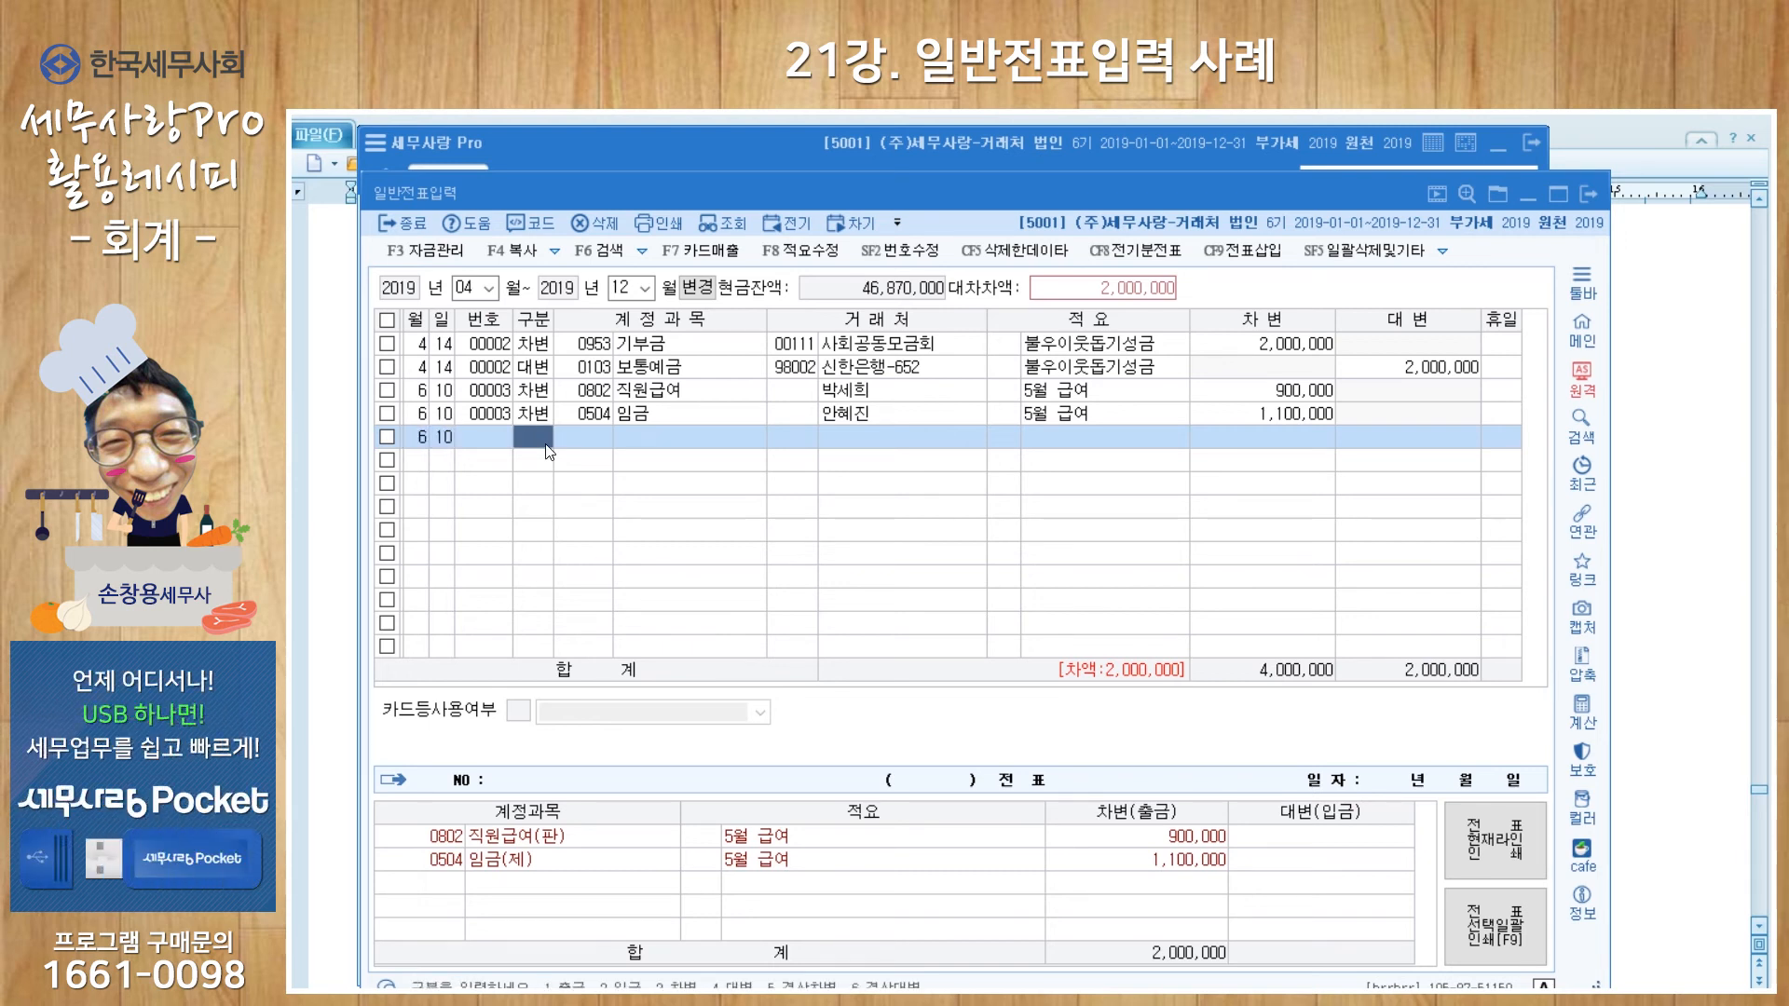
{"action": "type", "text": "4"}
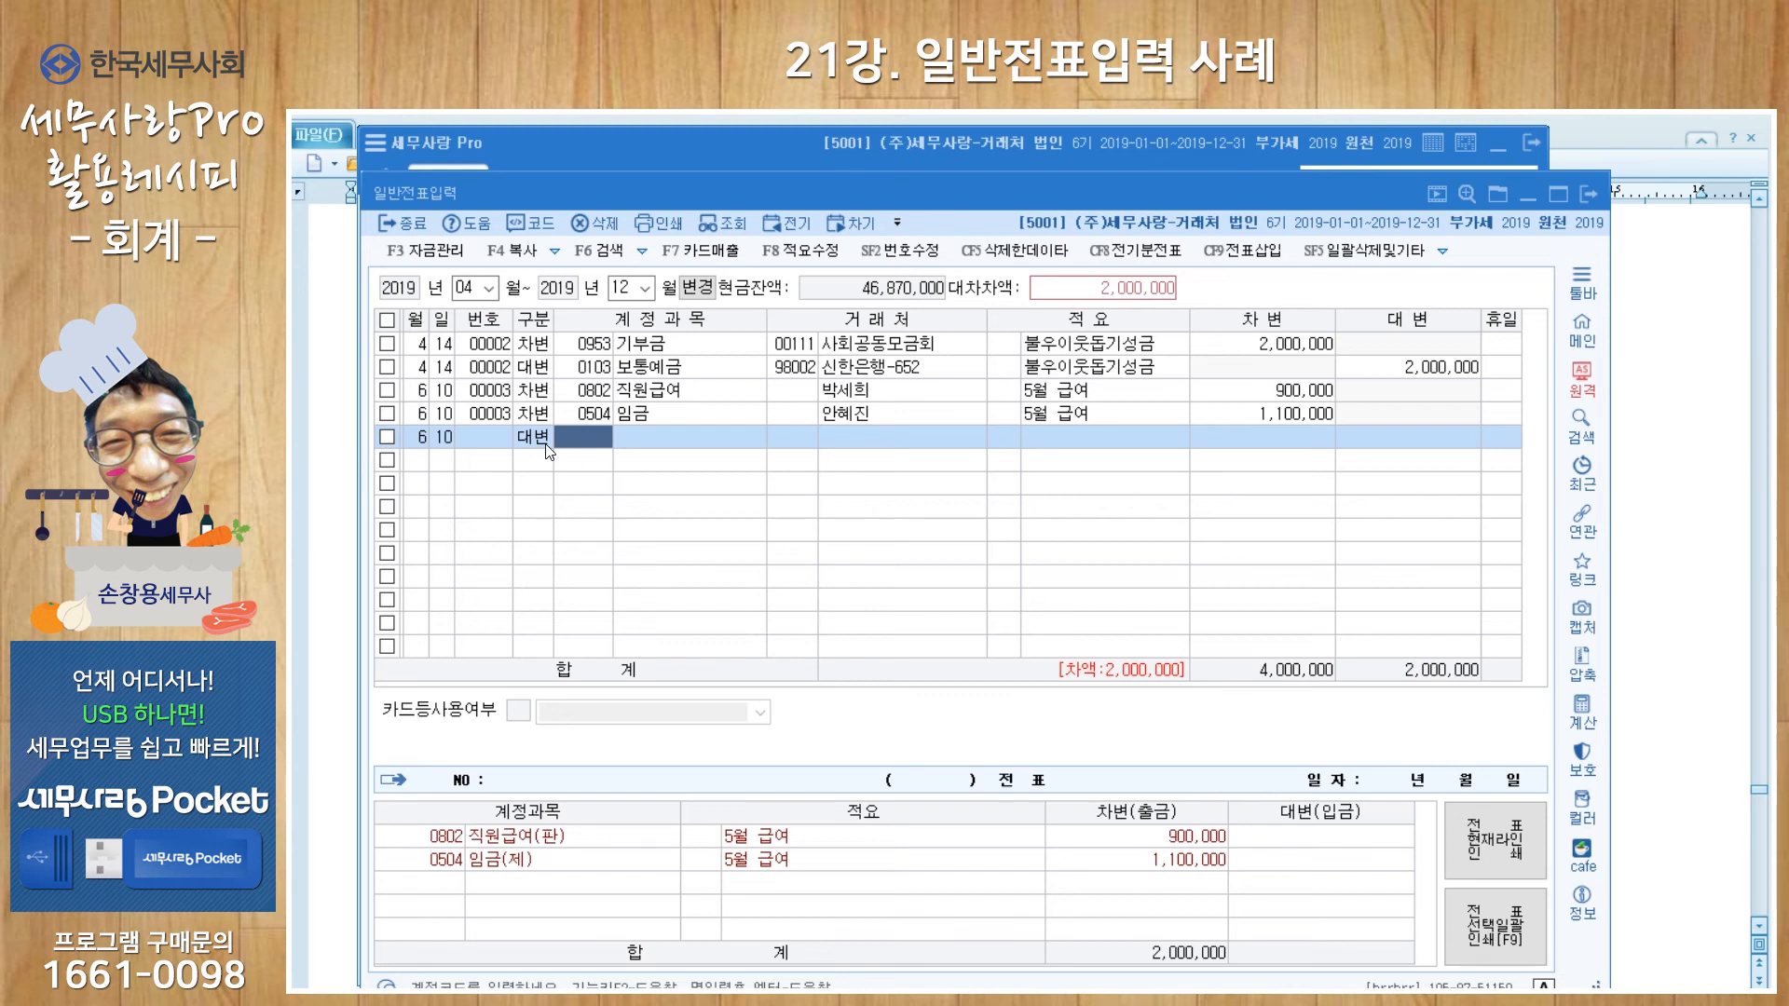
{"action": "type", "text": "0254"}
{"action": "key", "text": "Return"}
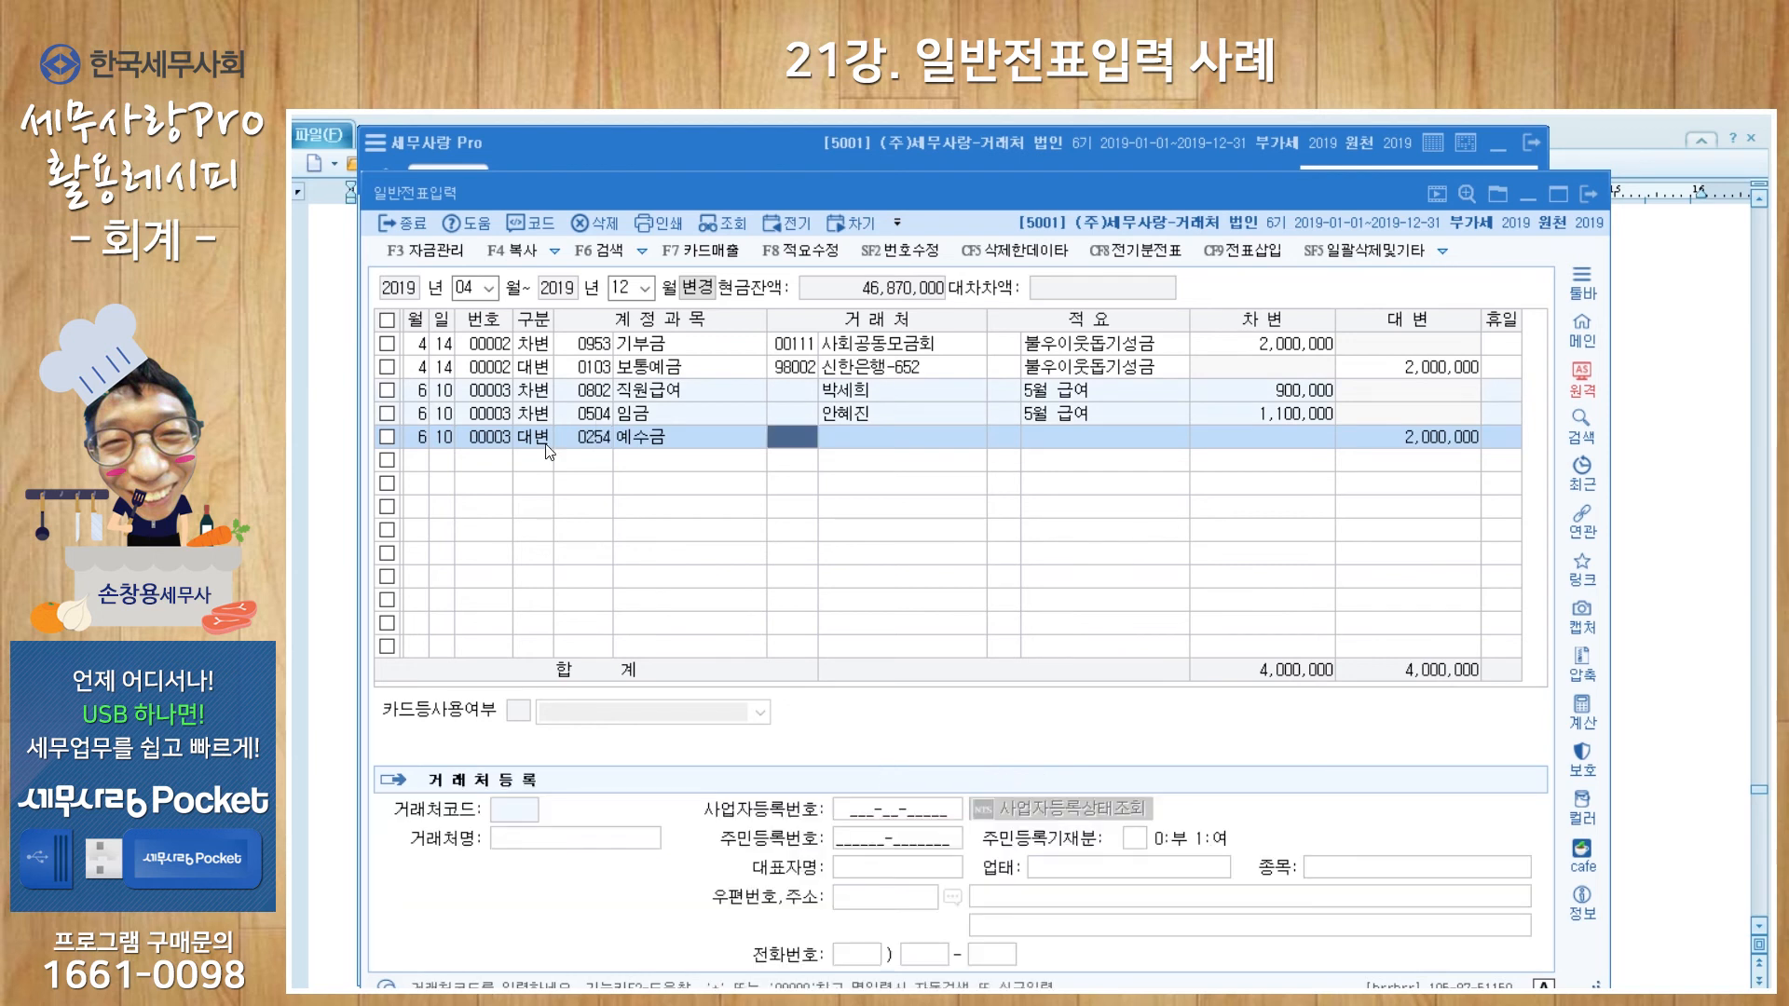
Step: Register 국민연금 as new vendor 00112 on the 예수금 credit line
{"action": "key", "text": "Return"}
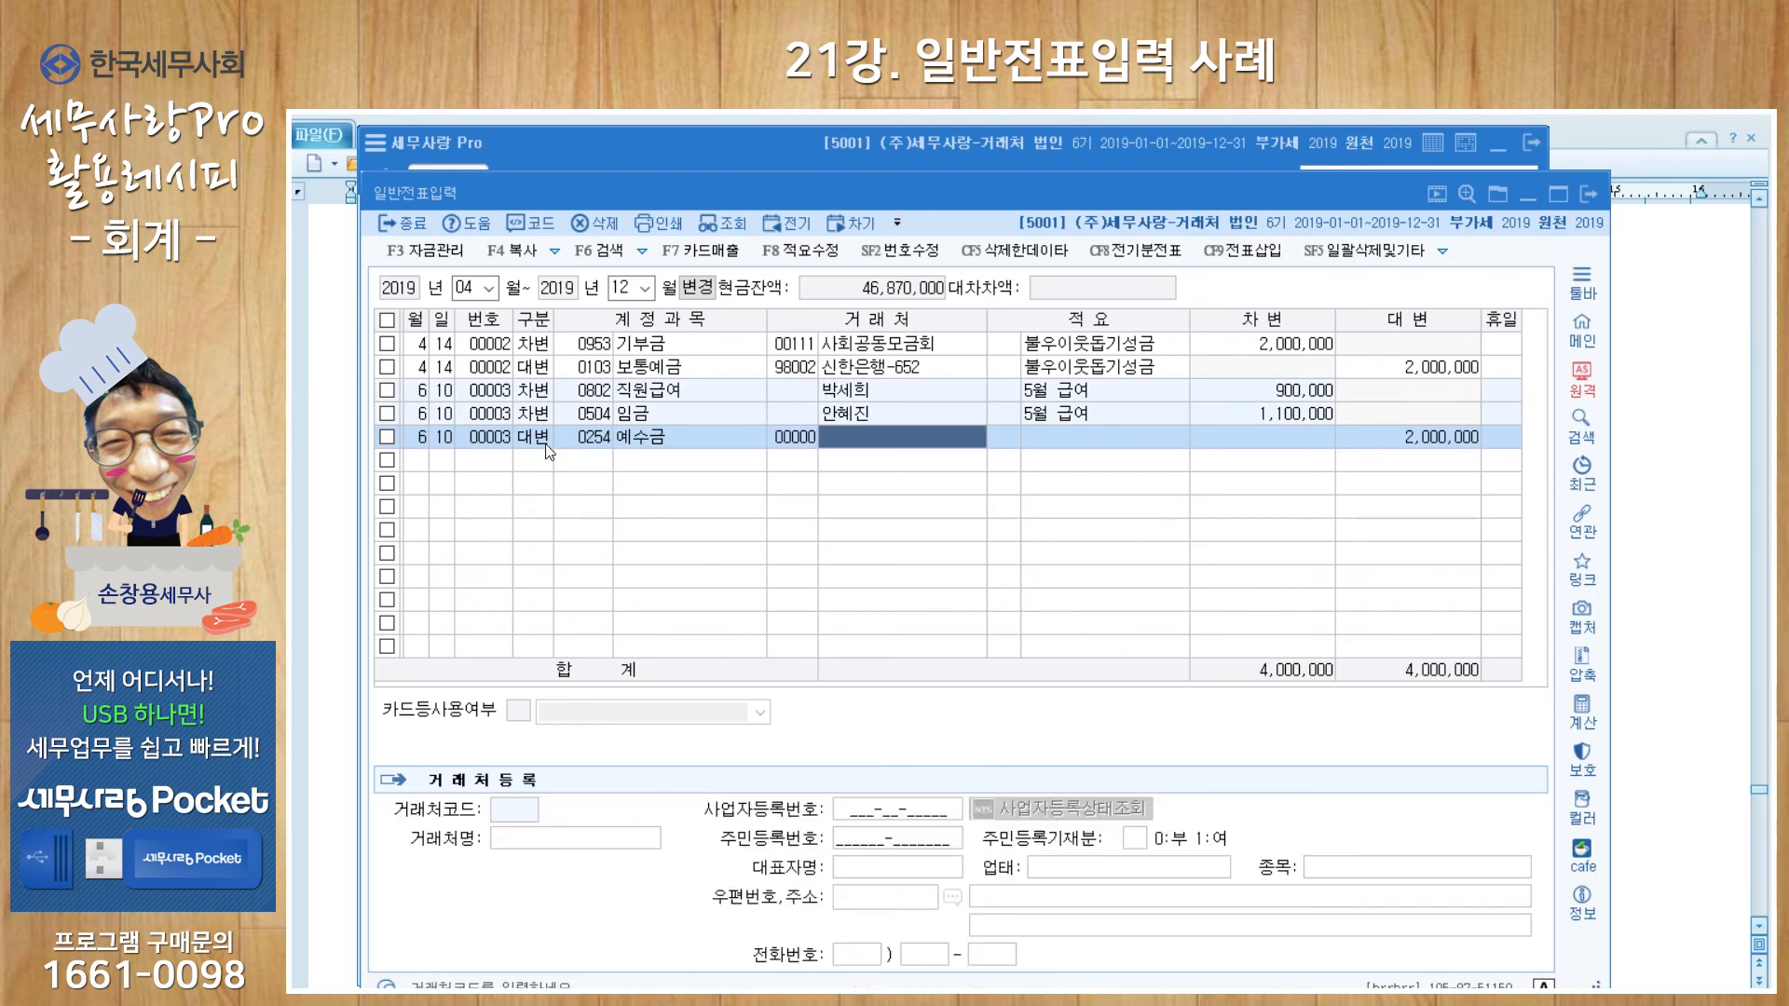
{"action": "type", "text": "국민연금"}
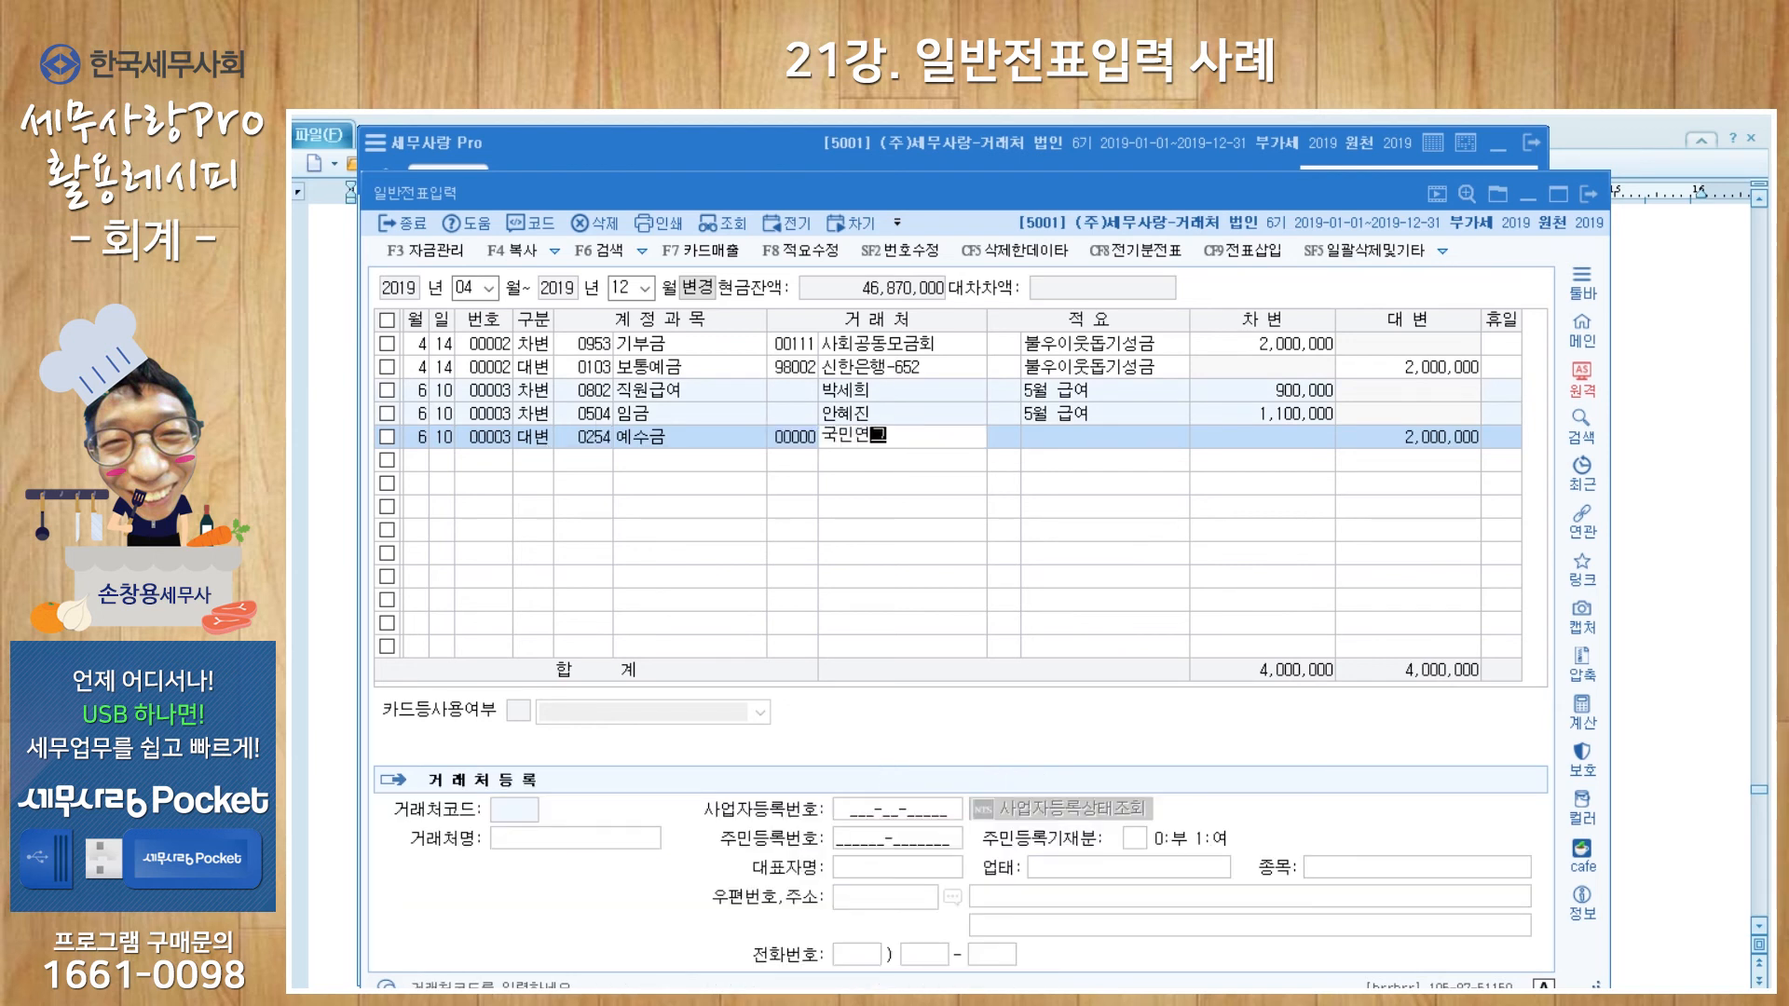
{"action": "key", "text": "Return"}
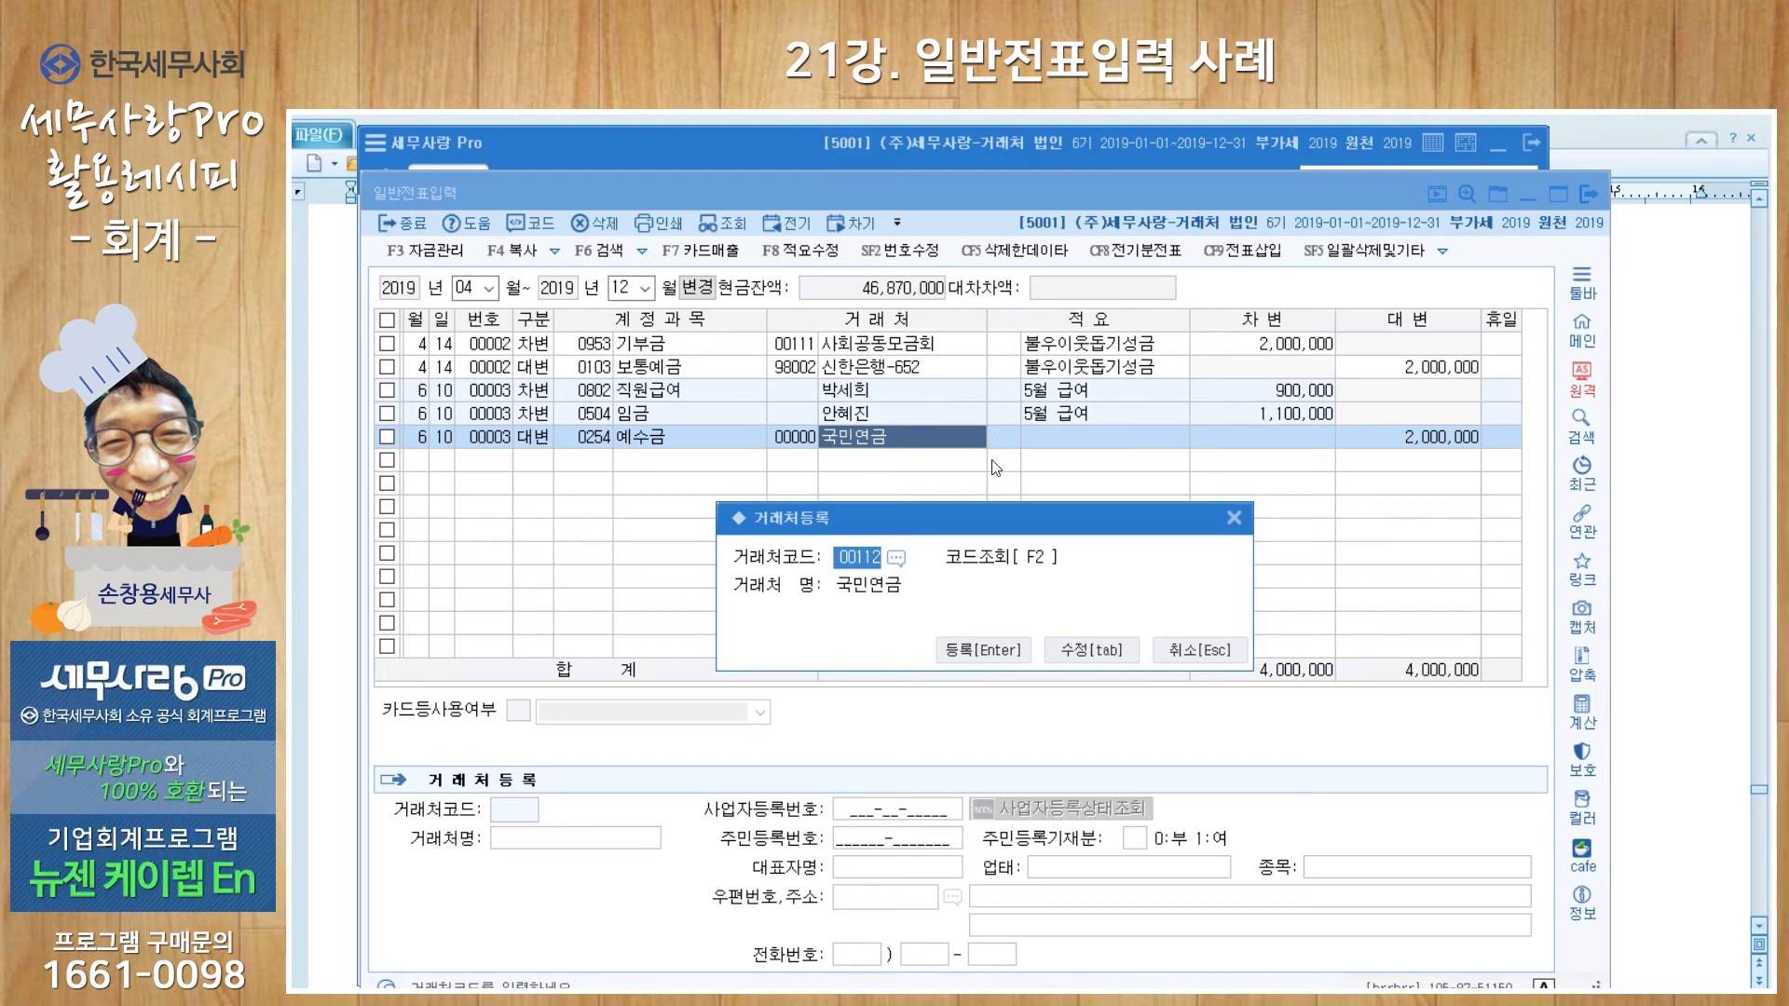
{"action": "key", "text": "Return"}
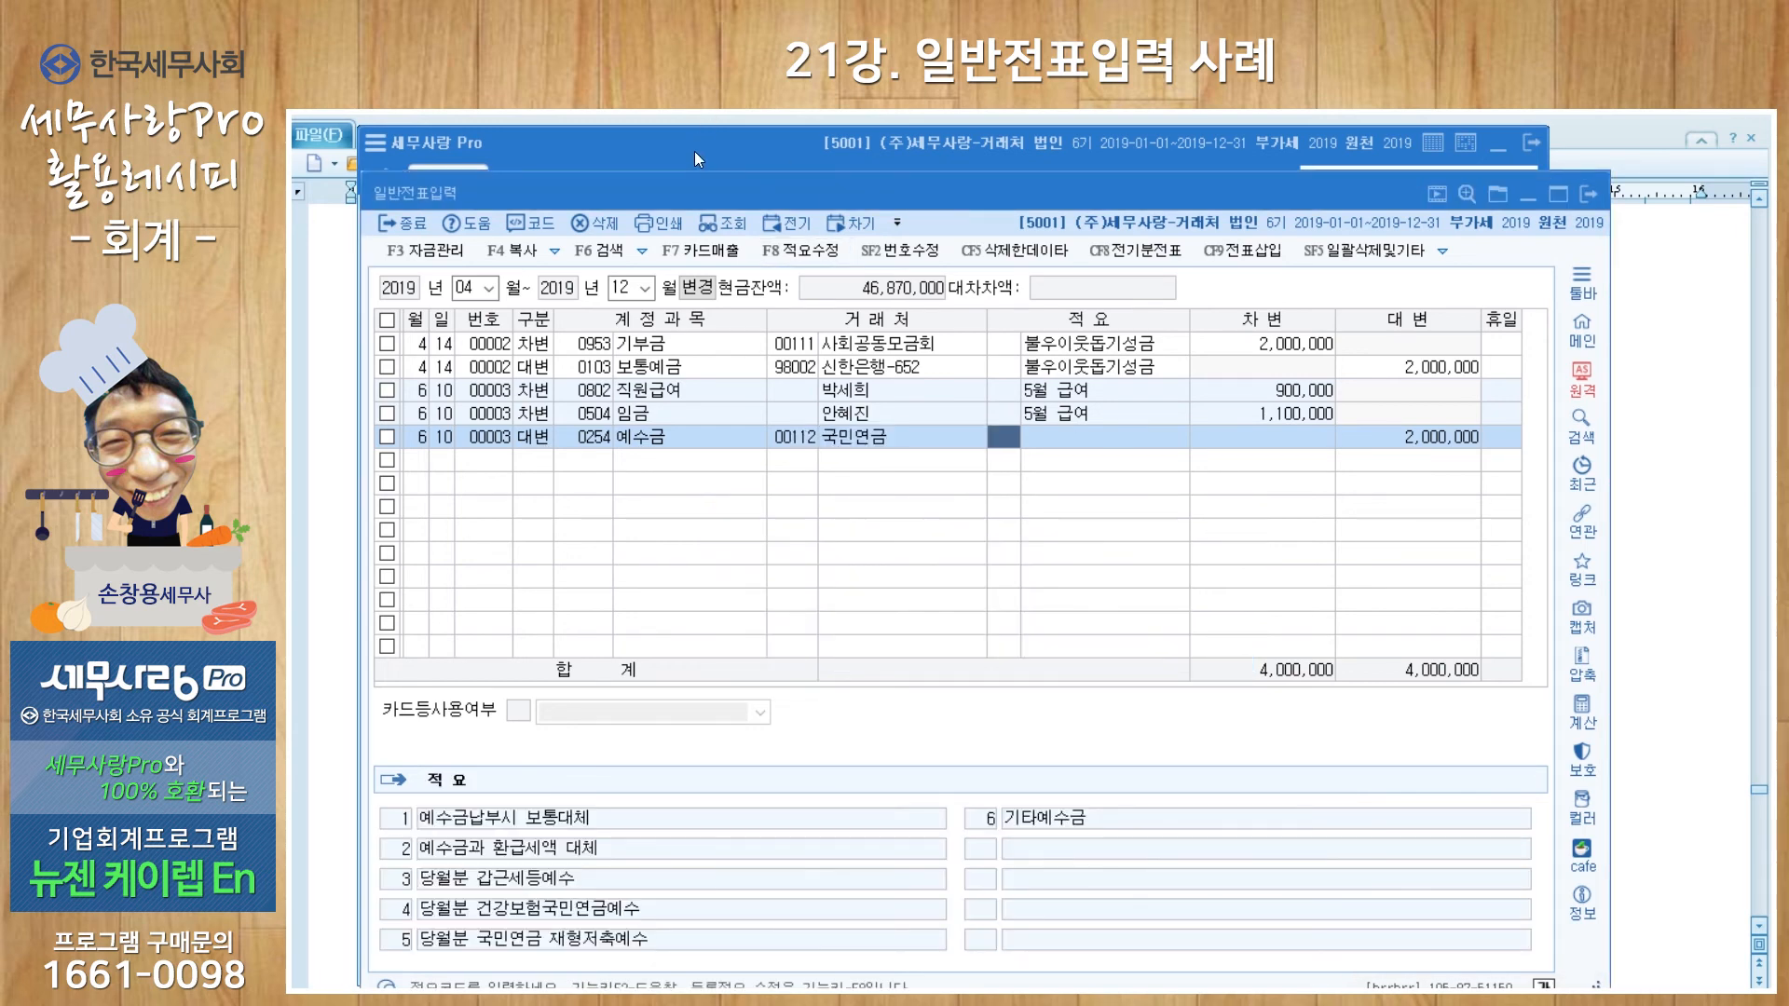
{"action": "left_click", "coordinate": [694, 151]}
Step: In 거래처등록, add 동시-type vendors 00600 임원급여 and 00601 직원급여
{"action": "left_click", "coordinate": [1286, 694]}
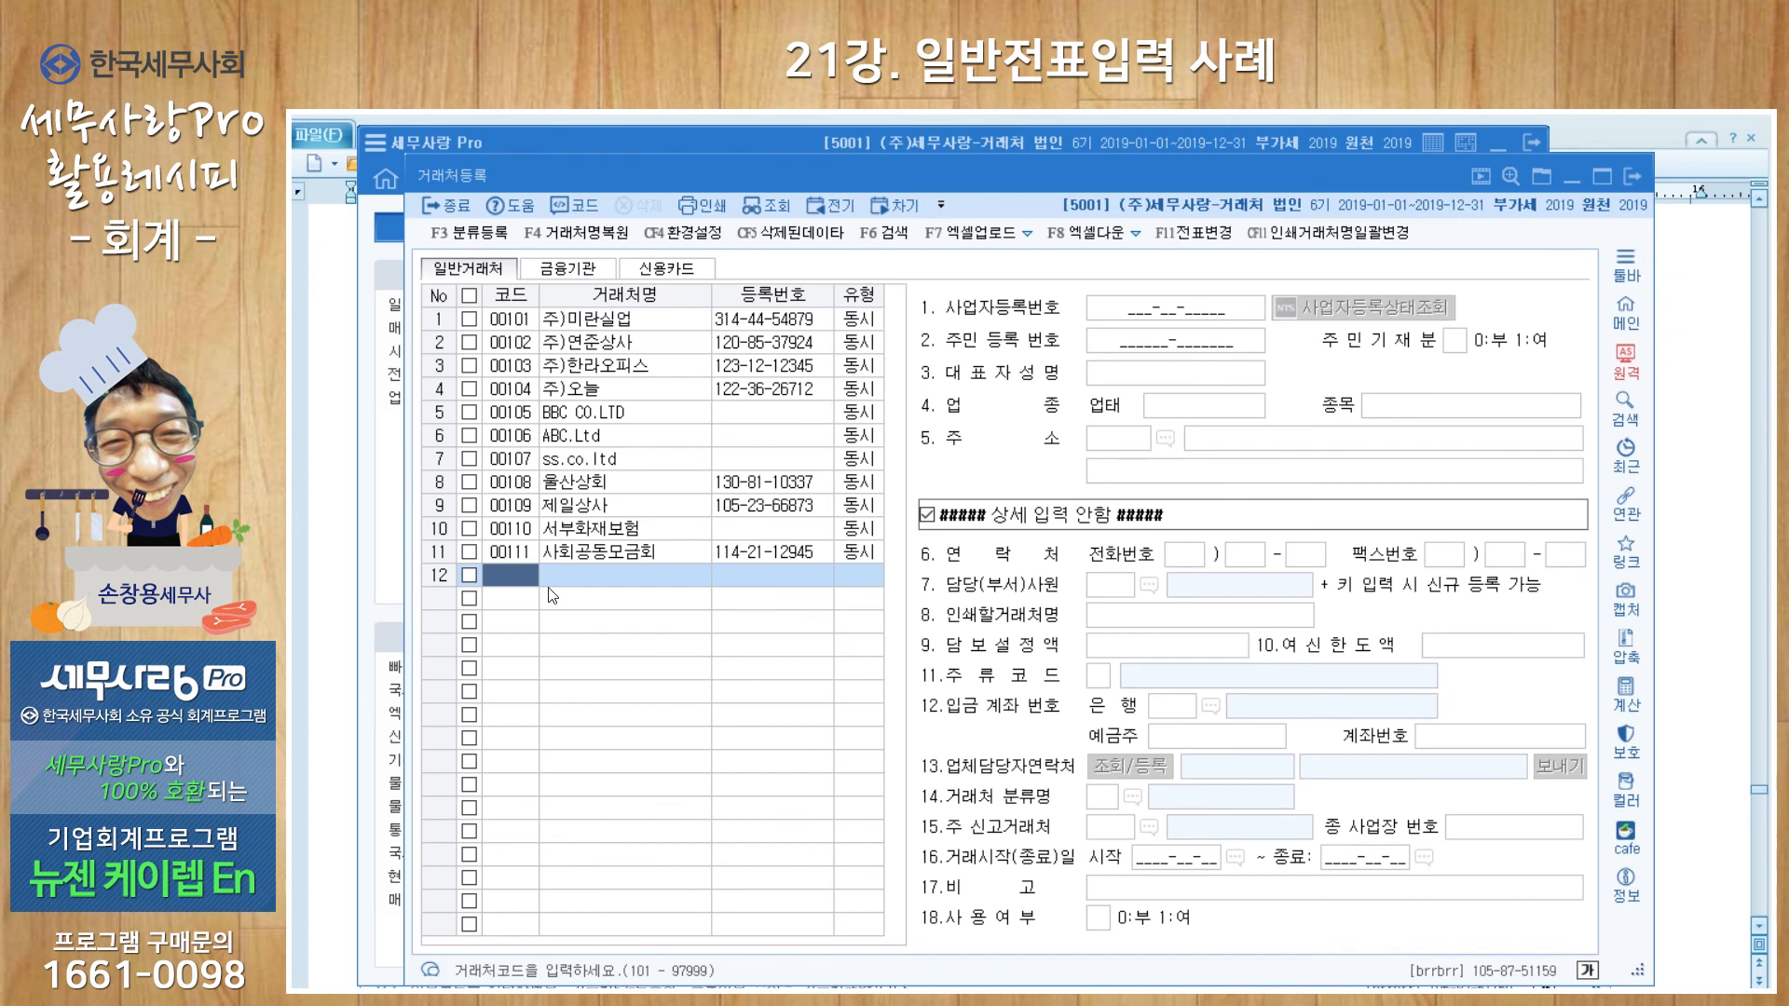
{"action": "type", "text": "600"}
{"action": "key", "text": "Return"}
{"action": "type", "text": "임원급여"}
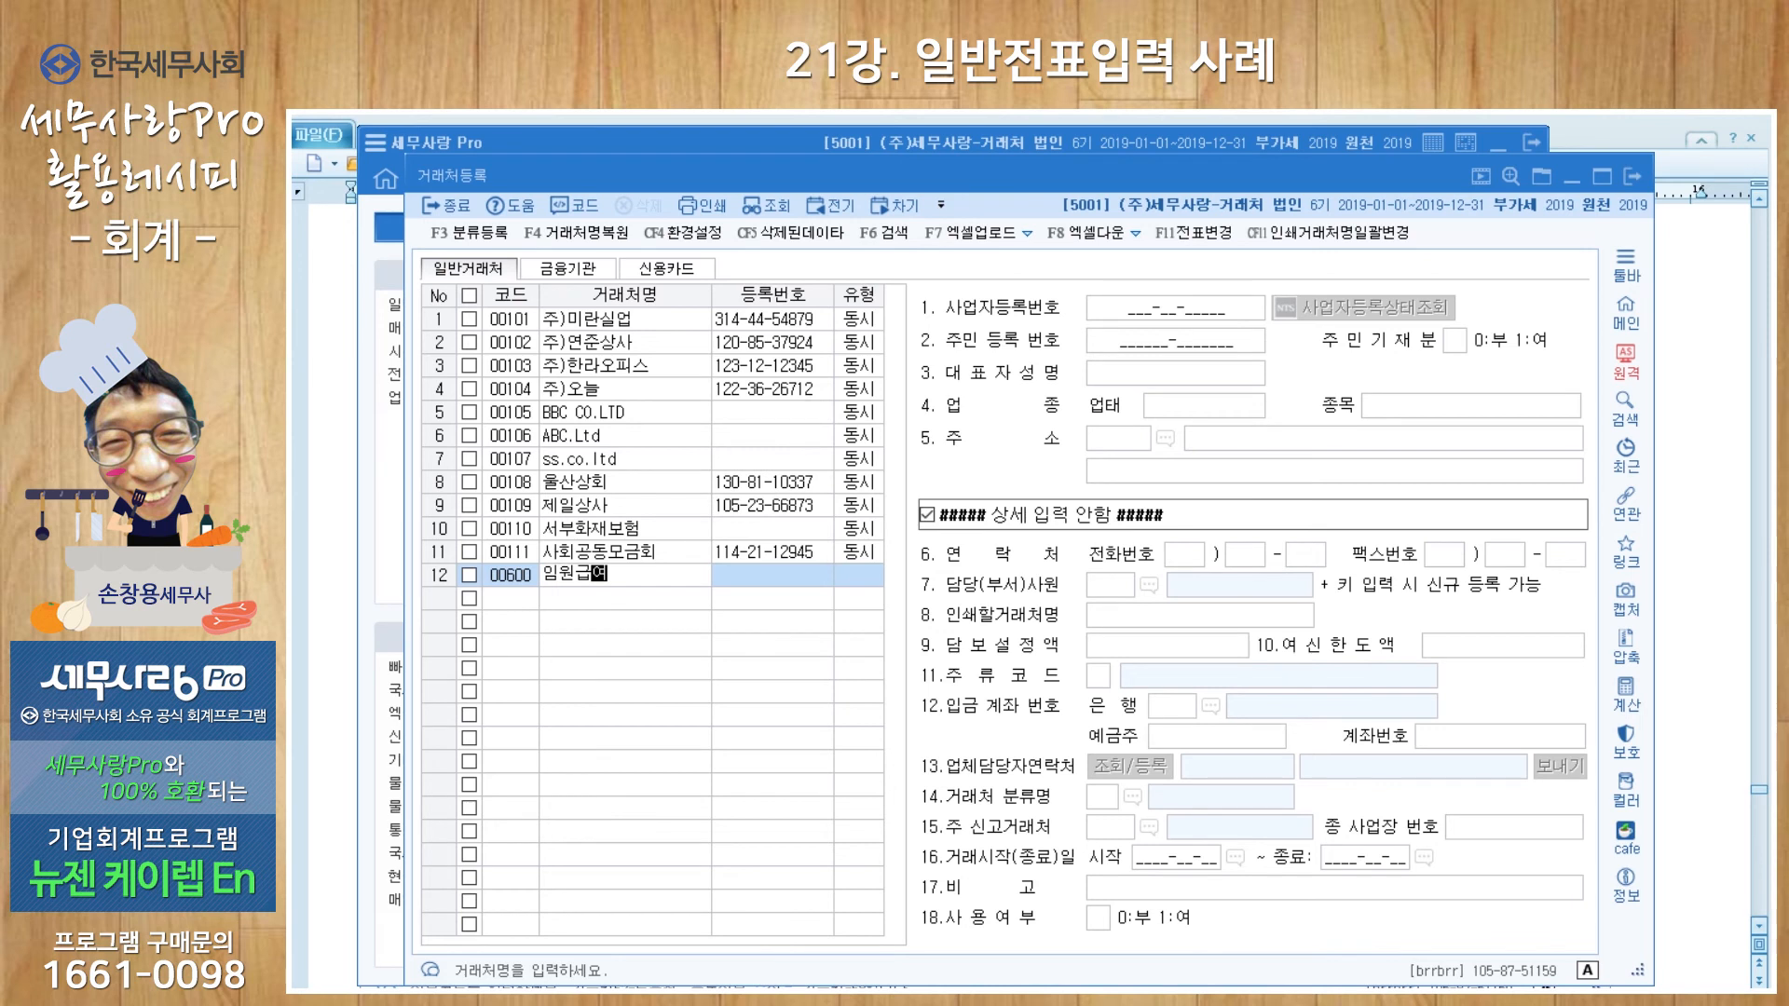
{"action": "key", "text": "Return"}
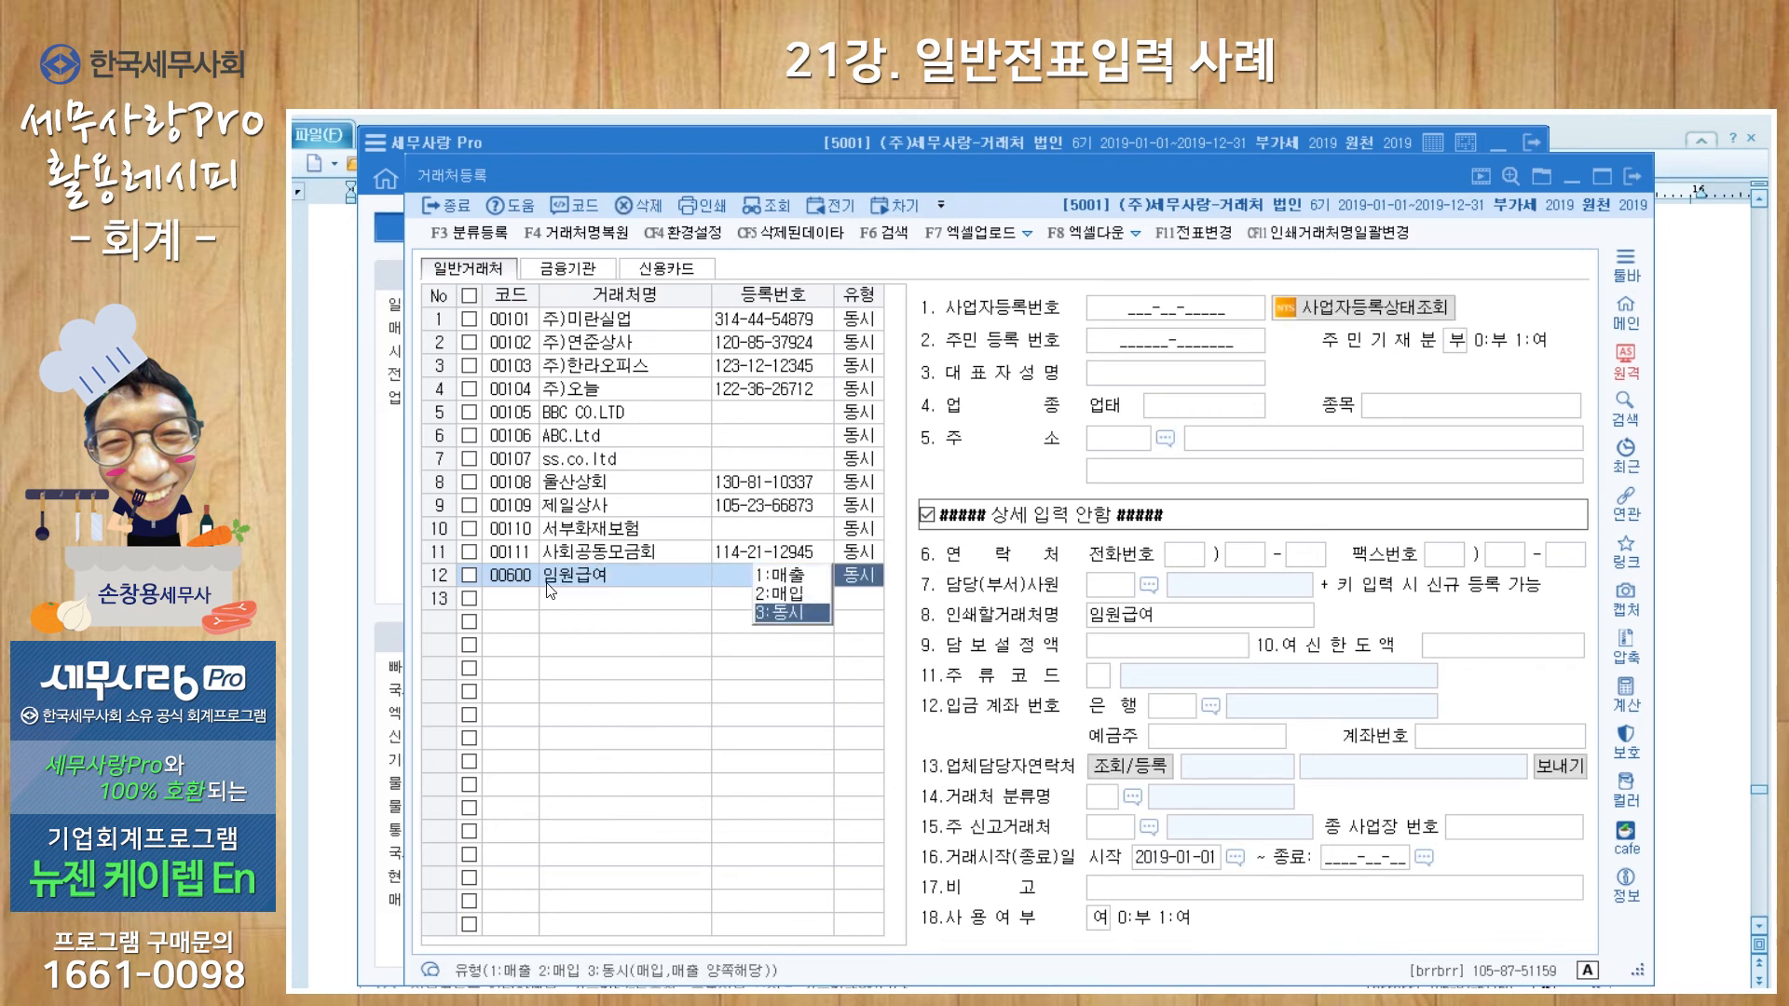
{"action": "key", "text": "Return"}
{"action": "type", "text": "601"}
{"action": "key", "text": "Return"}
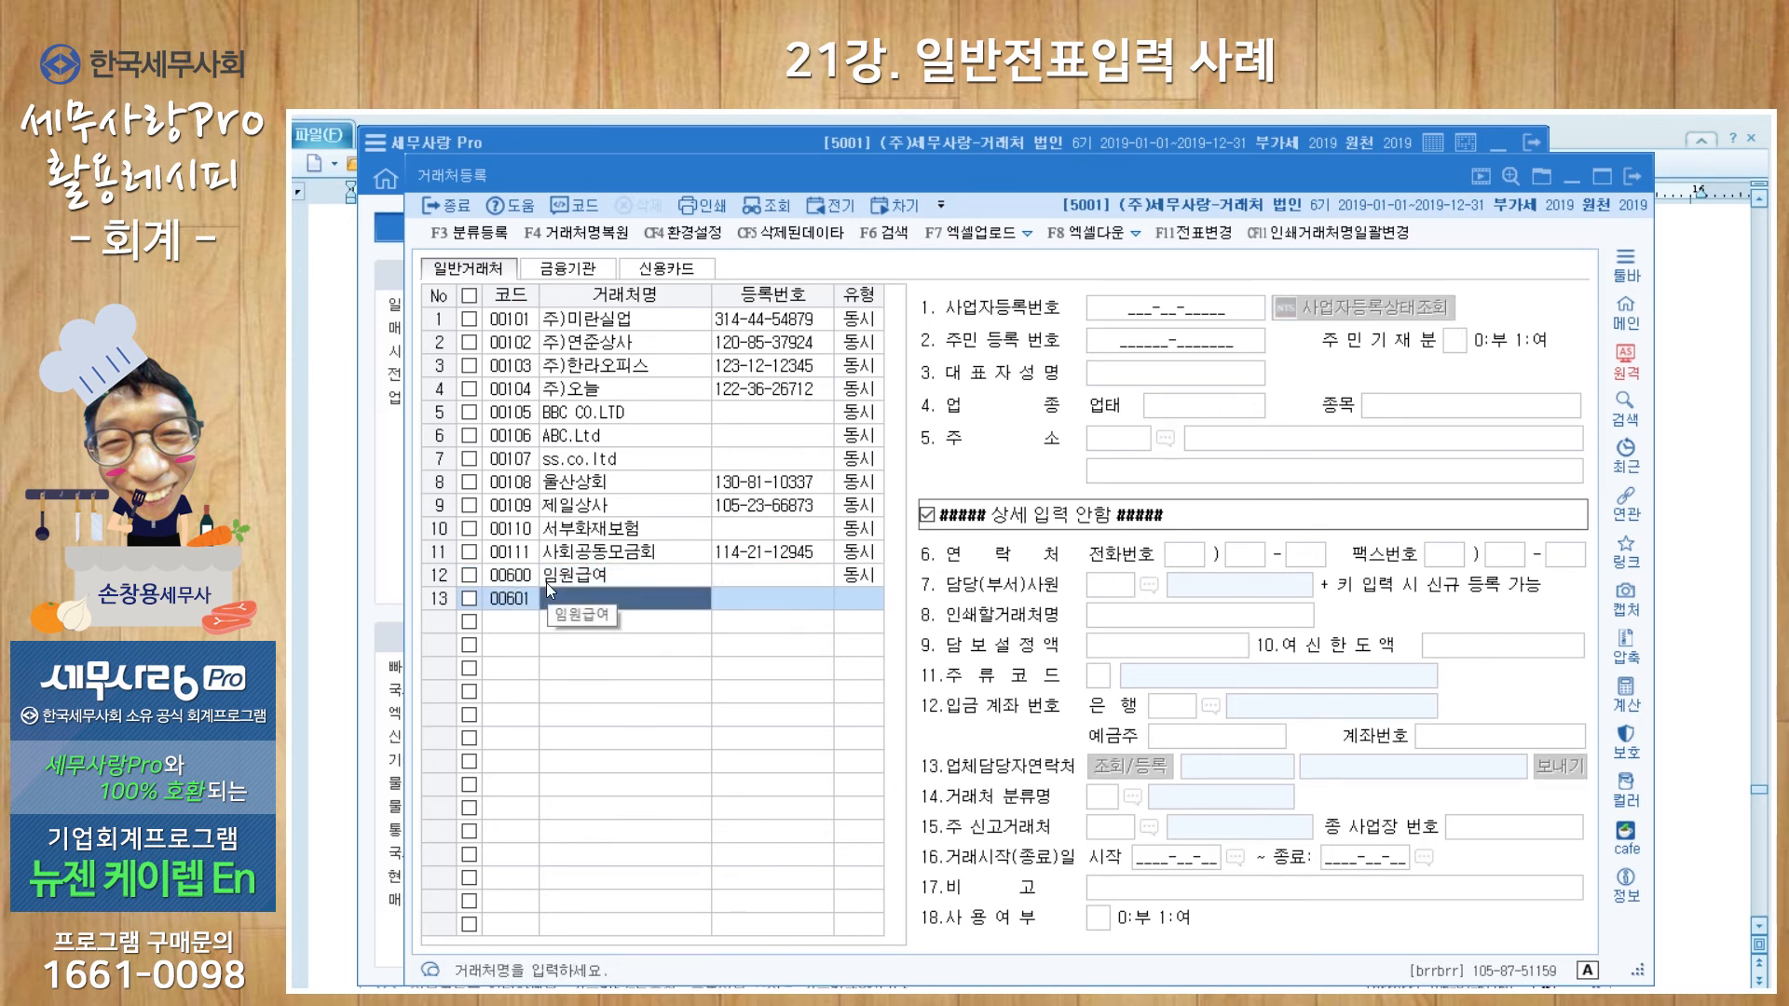
{"action": "type", "text": "직원급"}
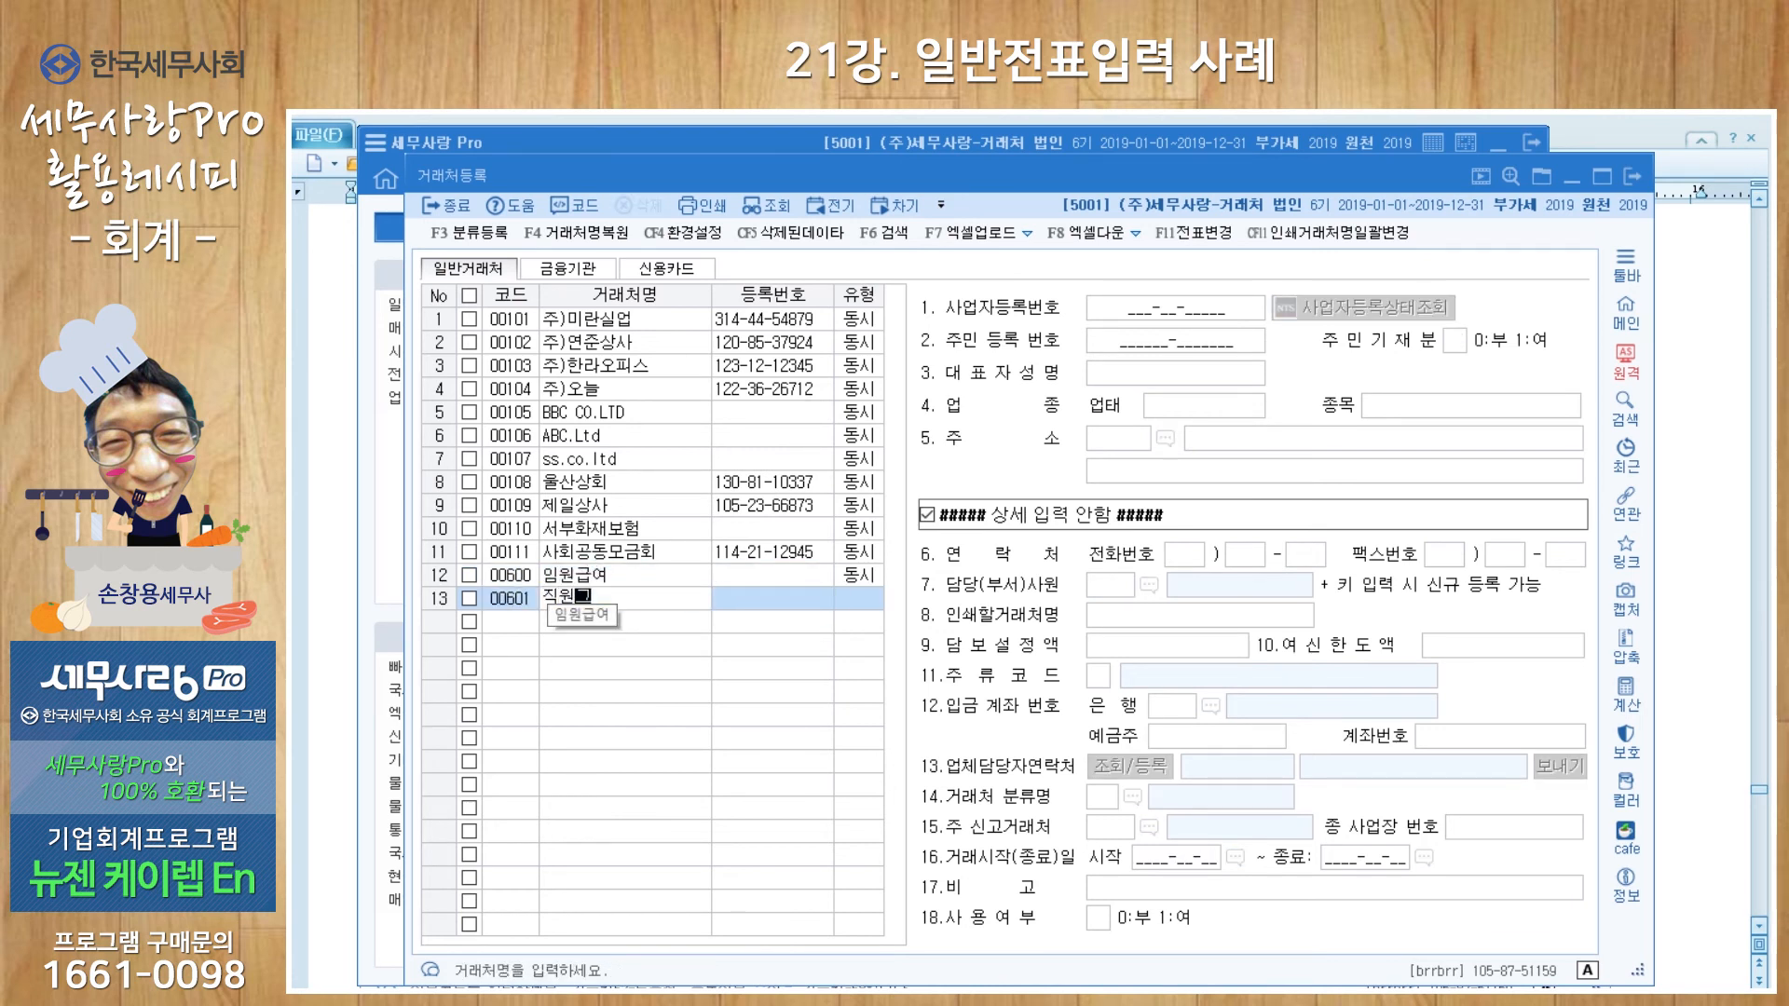
{"action": "type", "text": "여"}
{"action": "key", "text": "Return"}
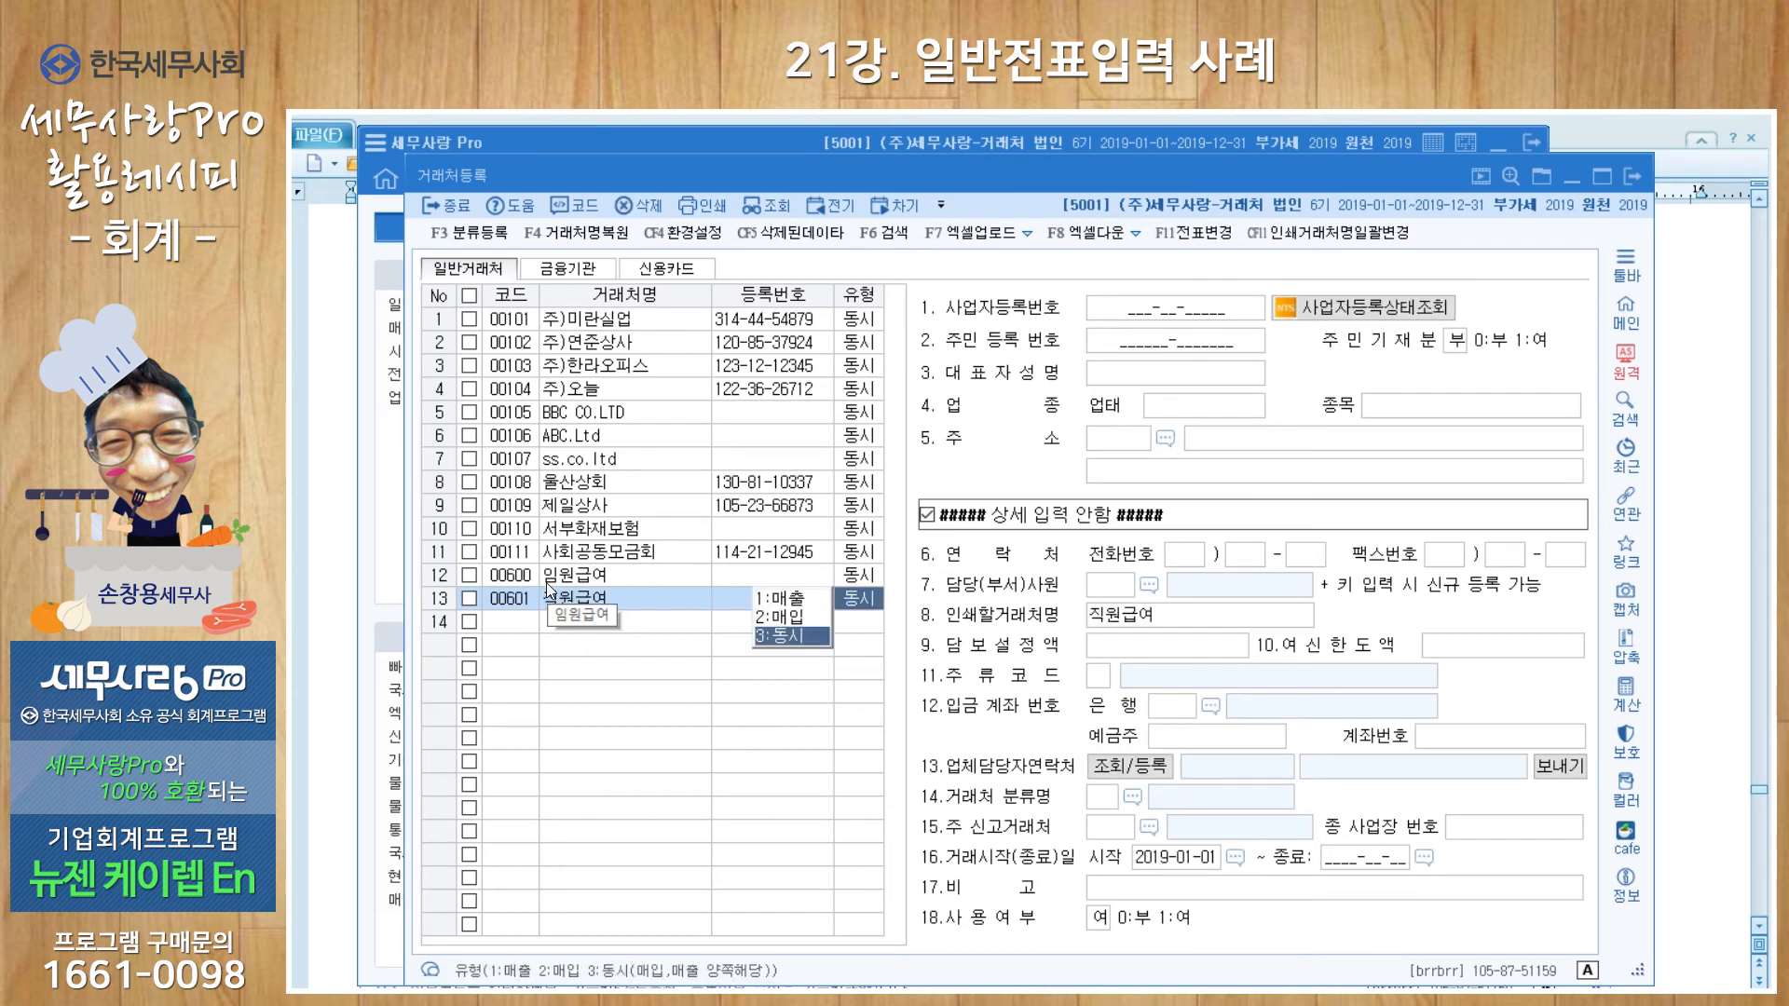
{"action": "key", "text": "Return"}
Step: Add 동시-type vendors 00602 국민연금, 00603 건강보험 and 00604 고용보험
{"action": "type", "text": "602"}
{"action": "key", "text": "Return"}
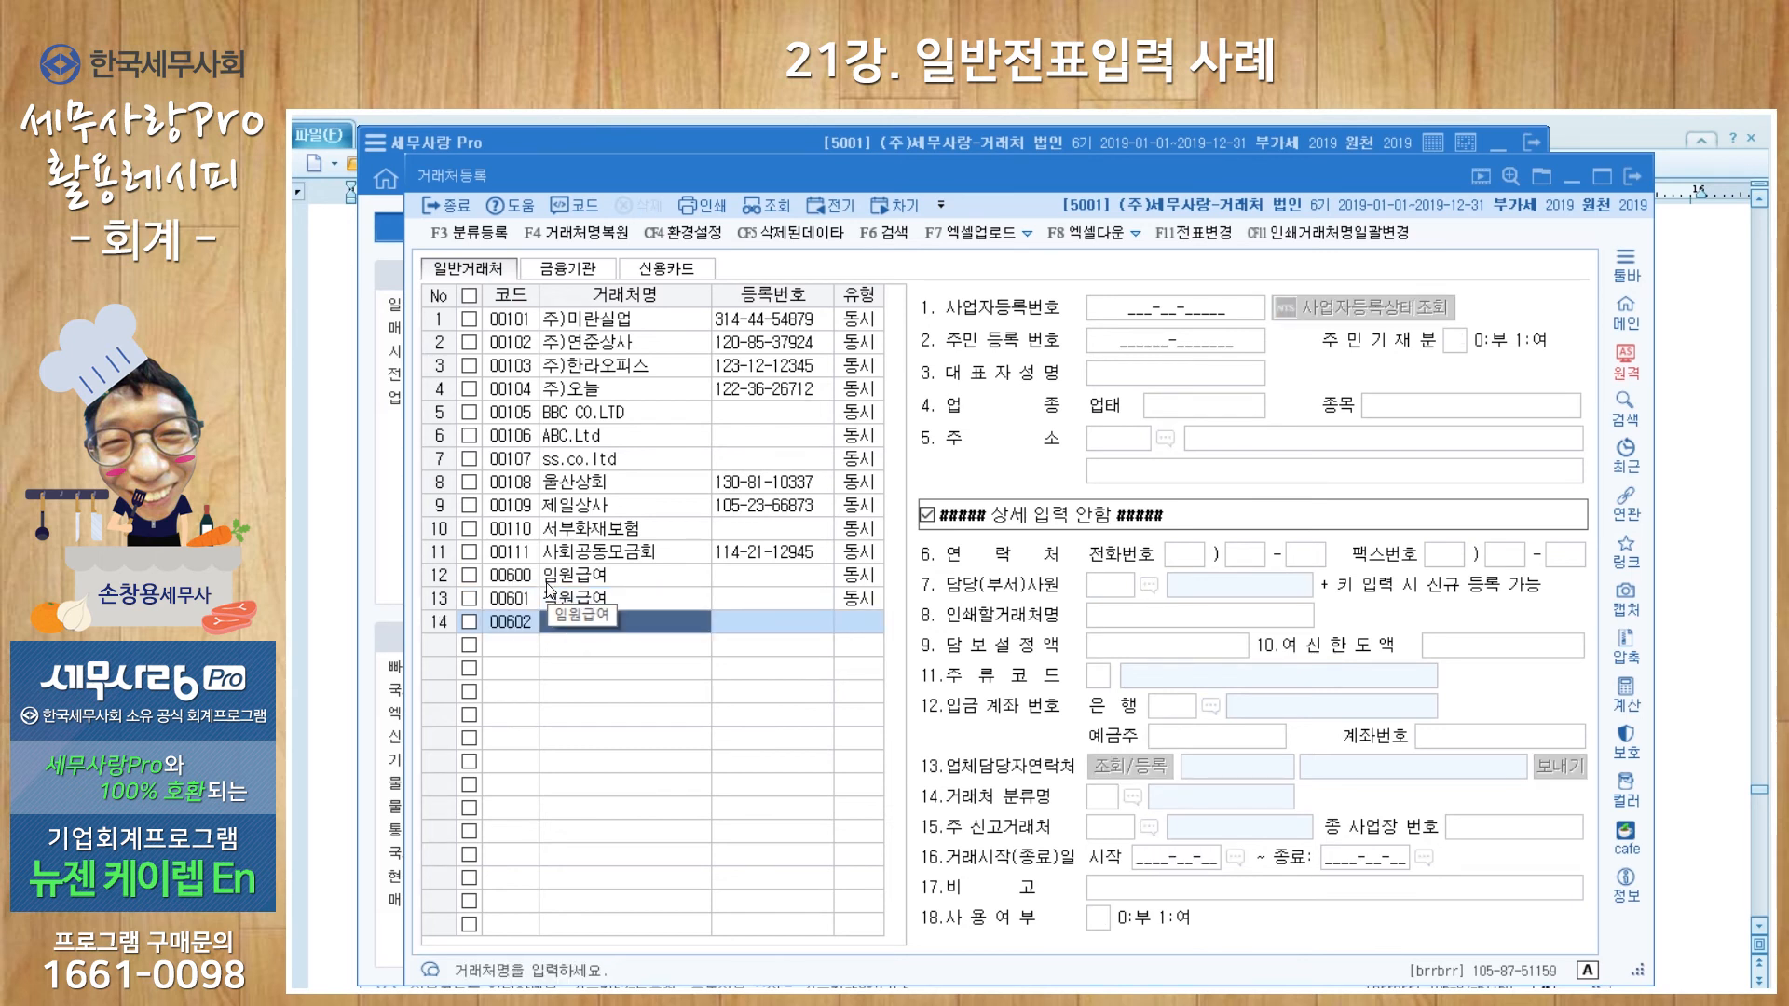
{"action": "type", "text": "국민연금"}
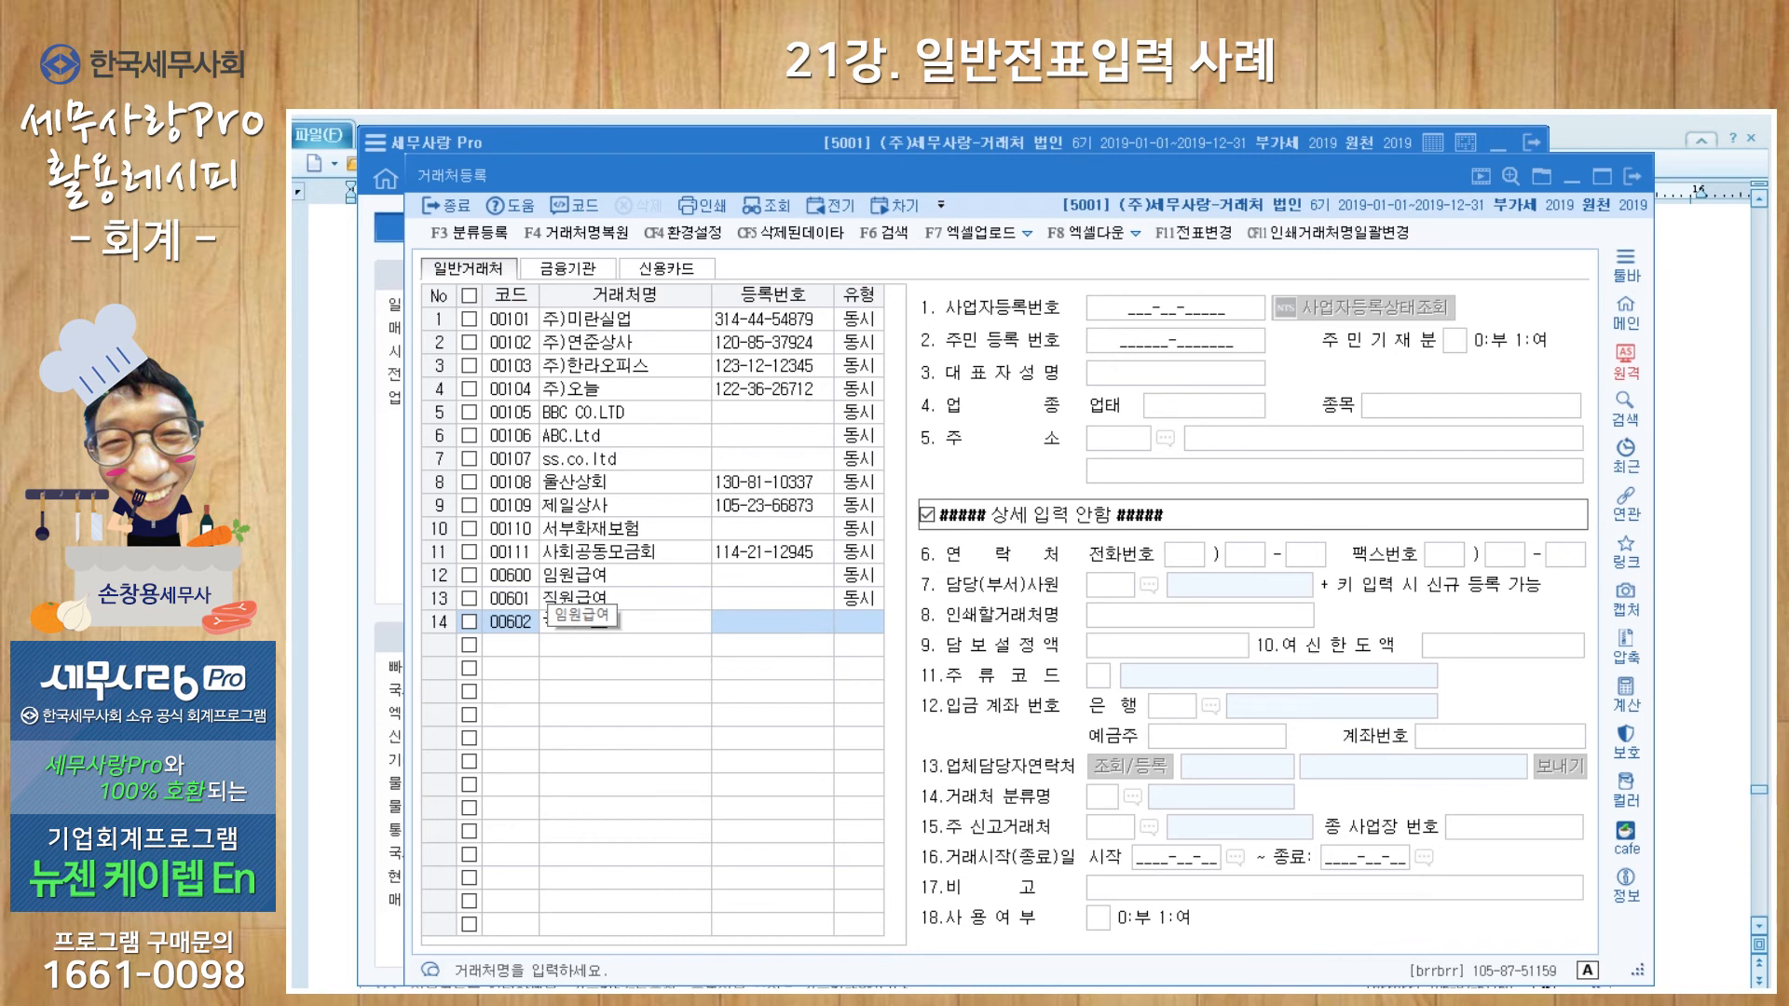
{"action": "key", "text": "Return"}
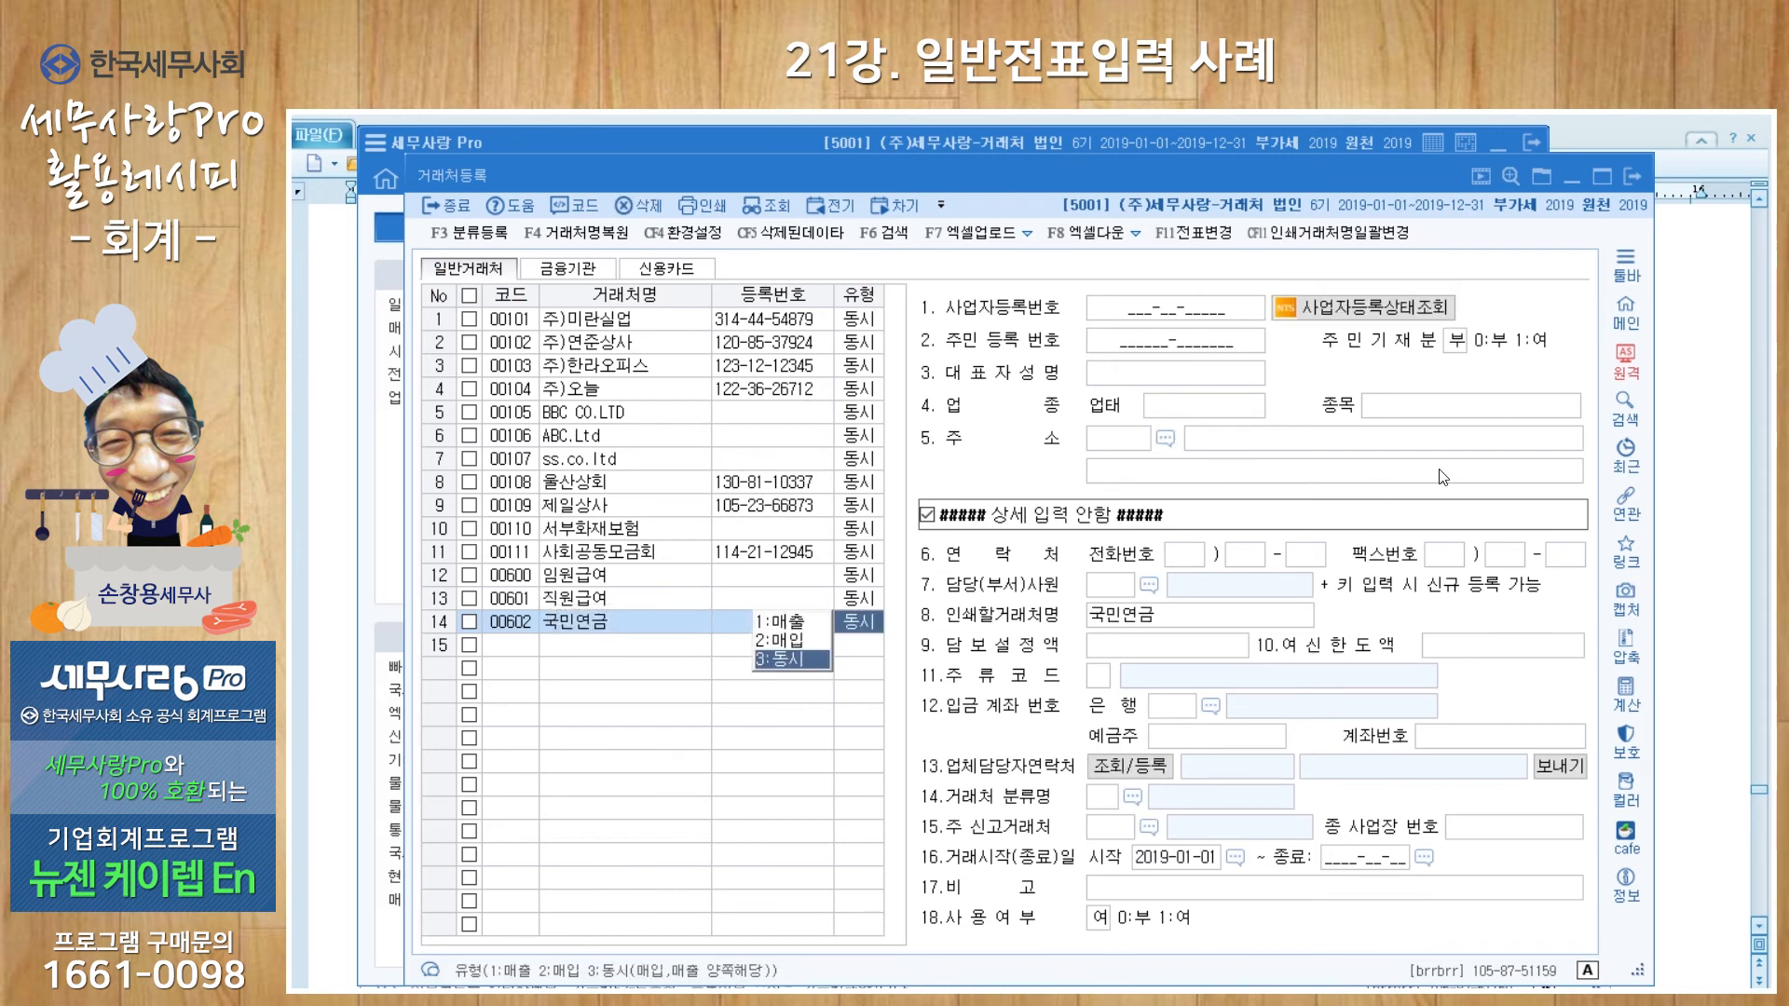
{"action": "key", "text": "Return"}
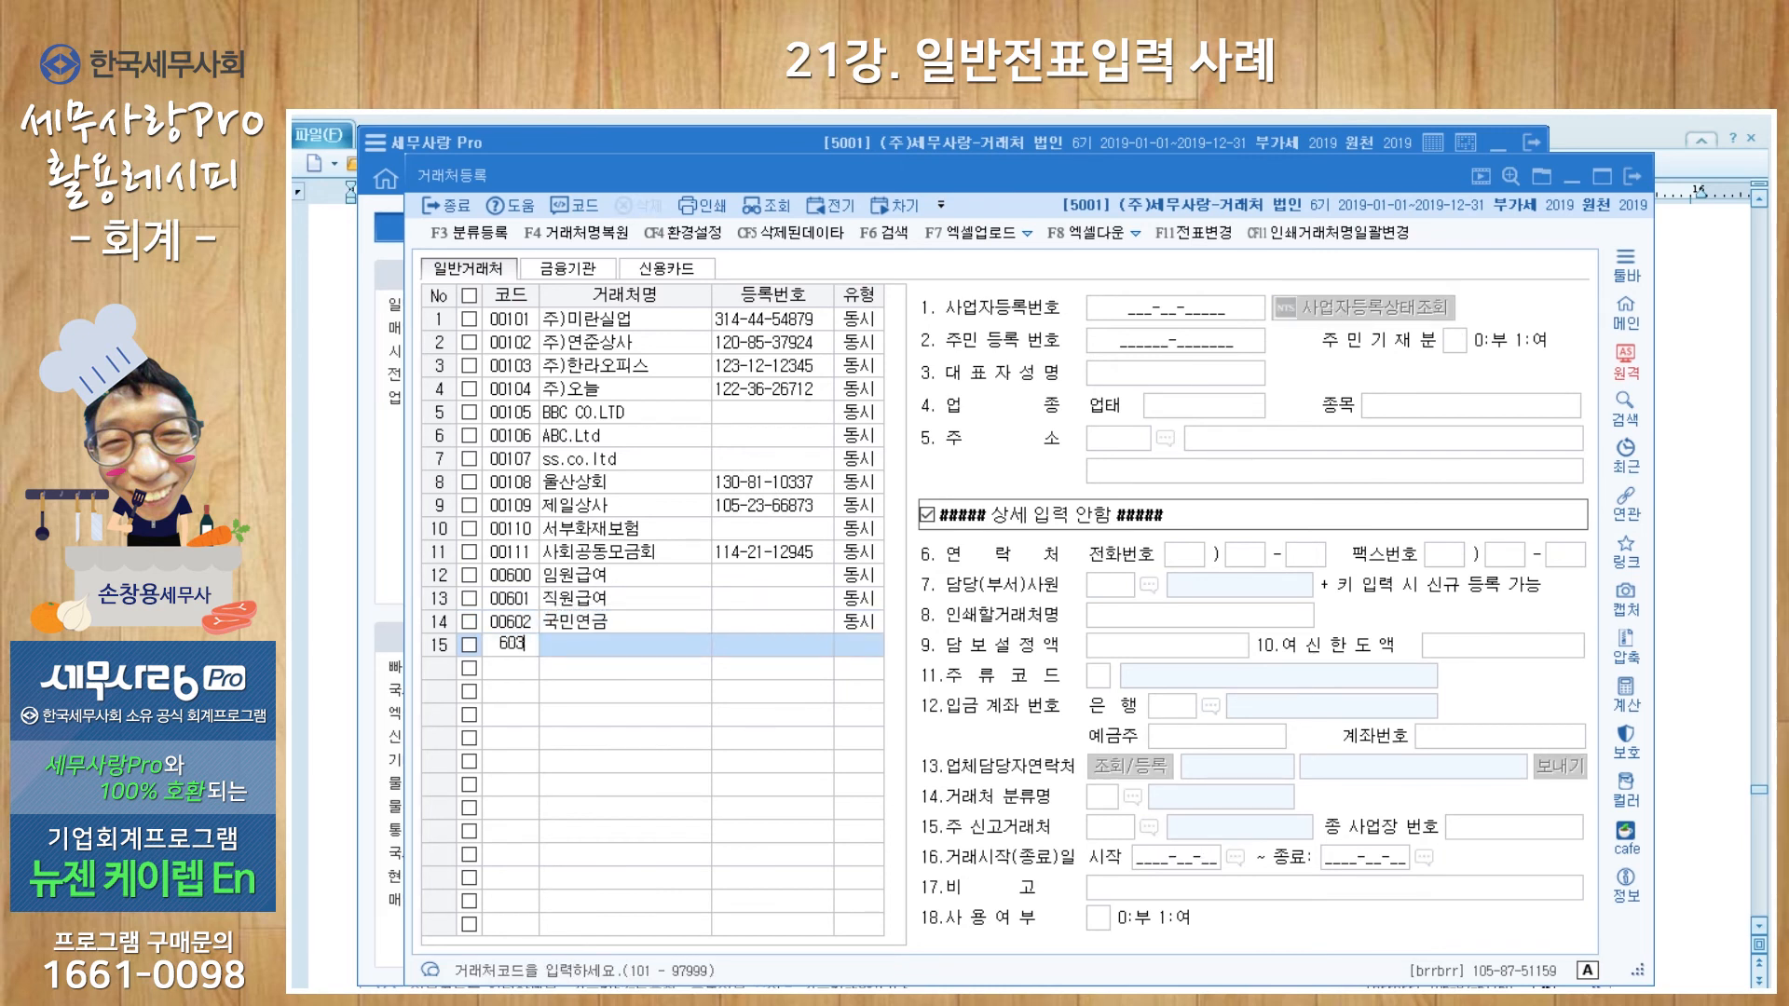
{"action": "type", "text": "건강보험"}
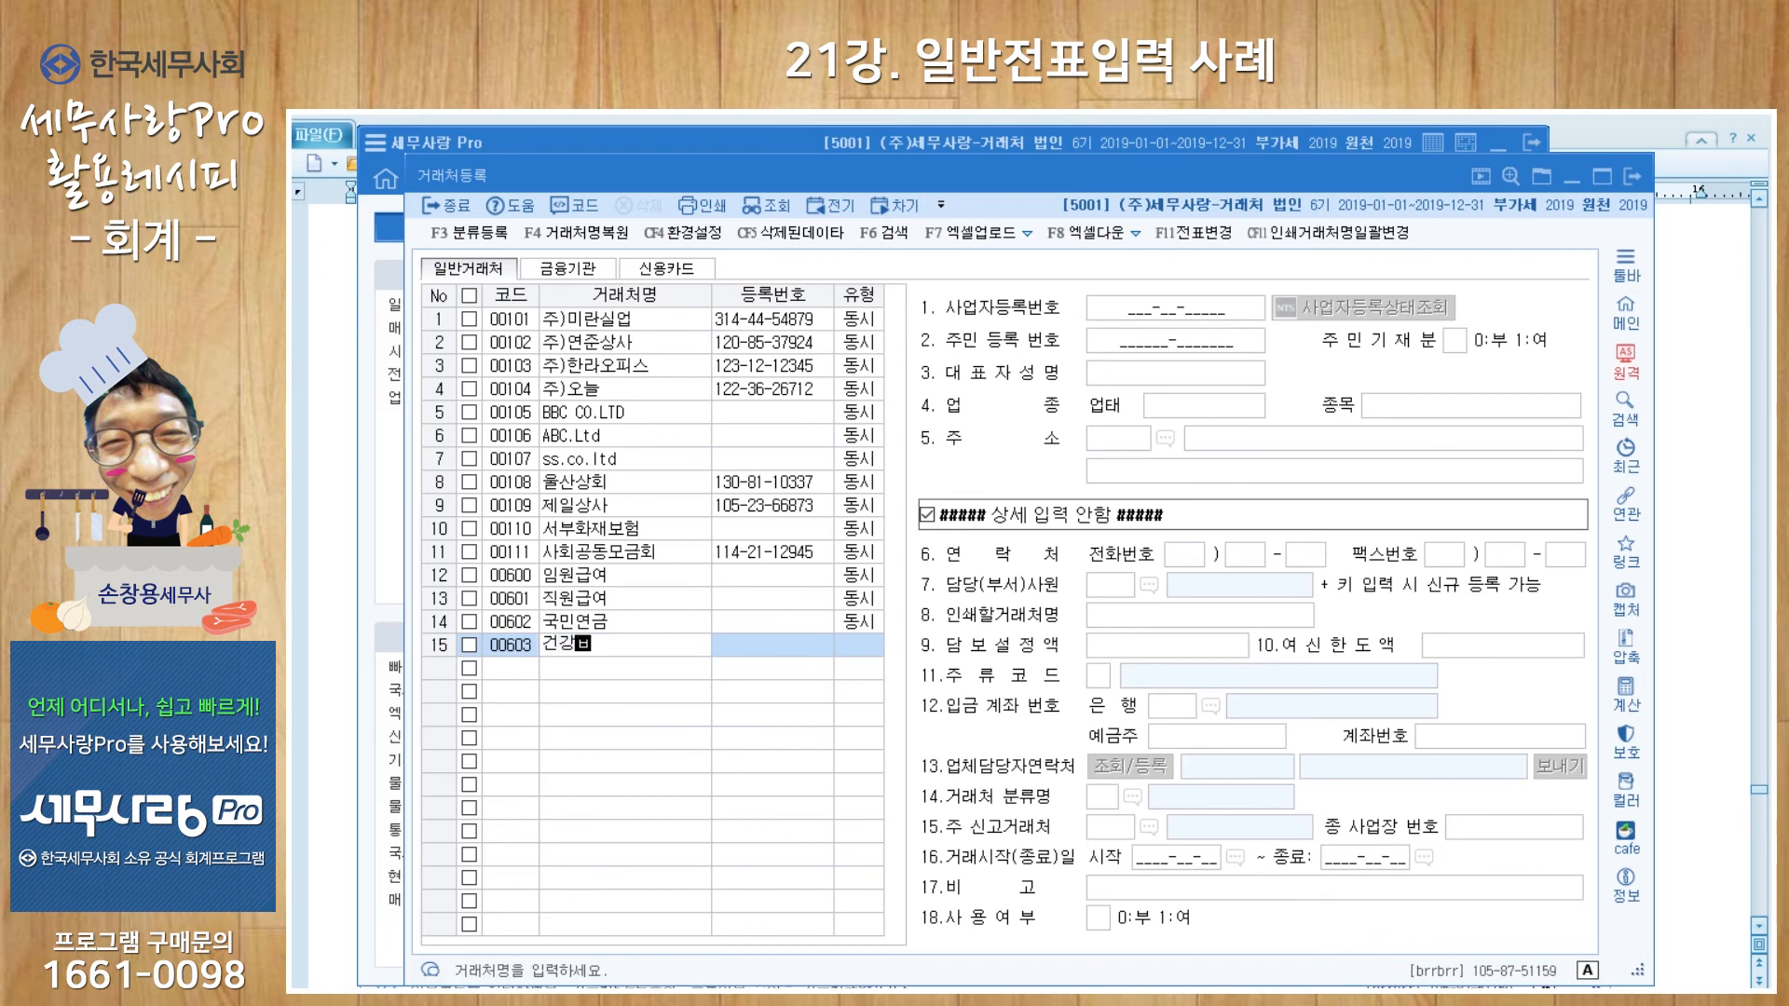
{"action": "key", "text": "Return"}
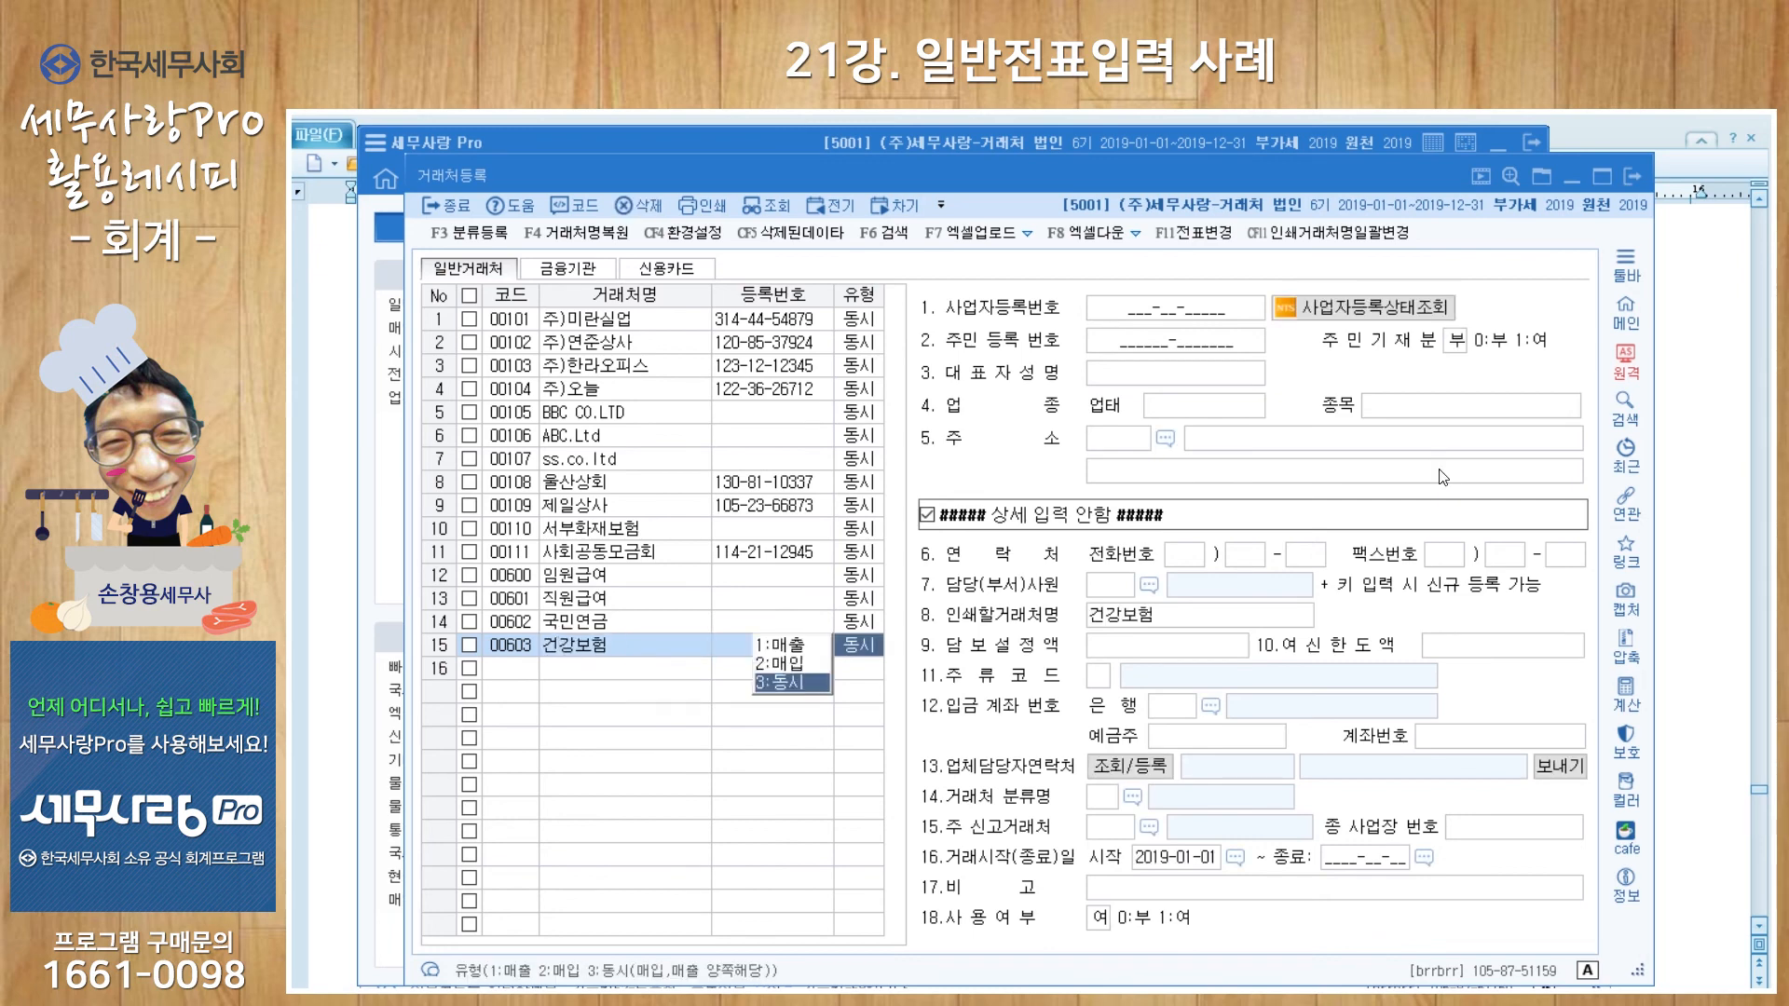
{"action": "key", "text": "Return"}
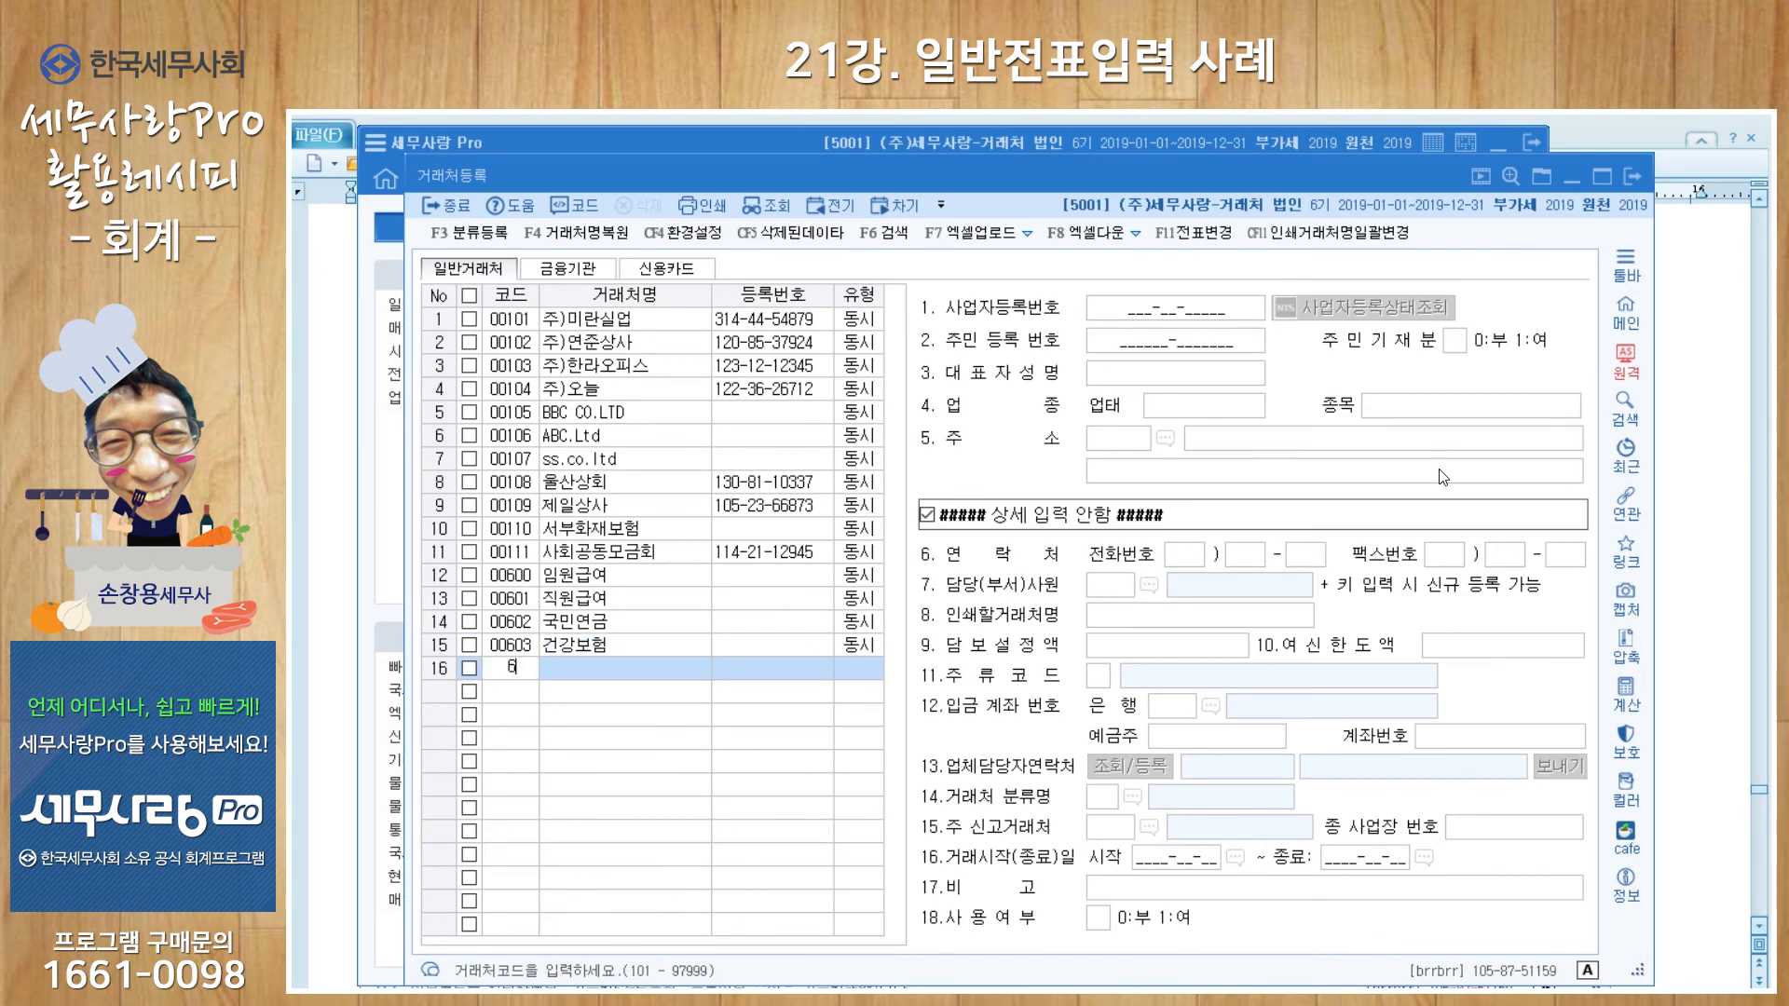
{"action": "type", "text": "고용보험"}
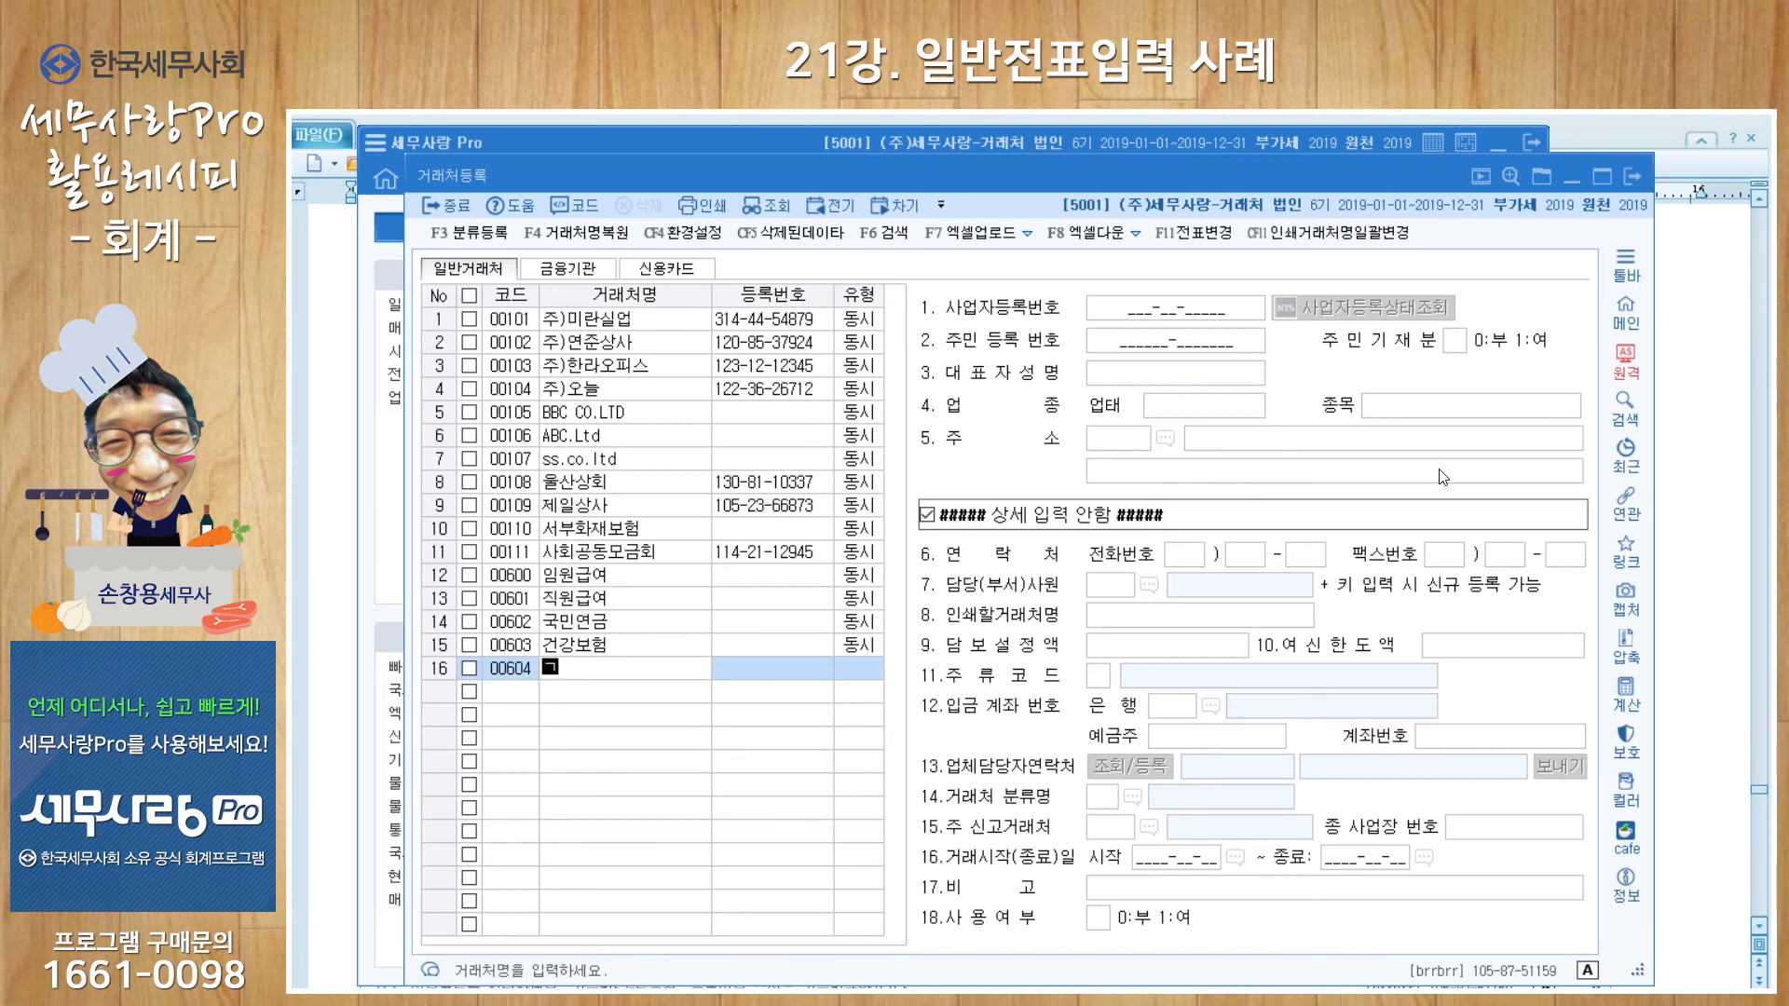
{"action": "key", "text": "Return"}
Step: Add 동시-type vendors 00605 세무서 and 00606 구청, then close the register
{"action": "key", "text": "Return"}
{"action": "type", "text": "605"}
{"action": "key", "text": "Return"}
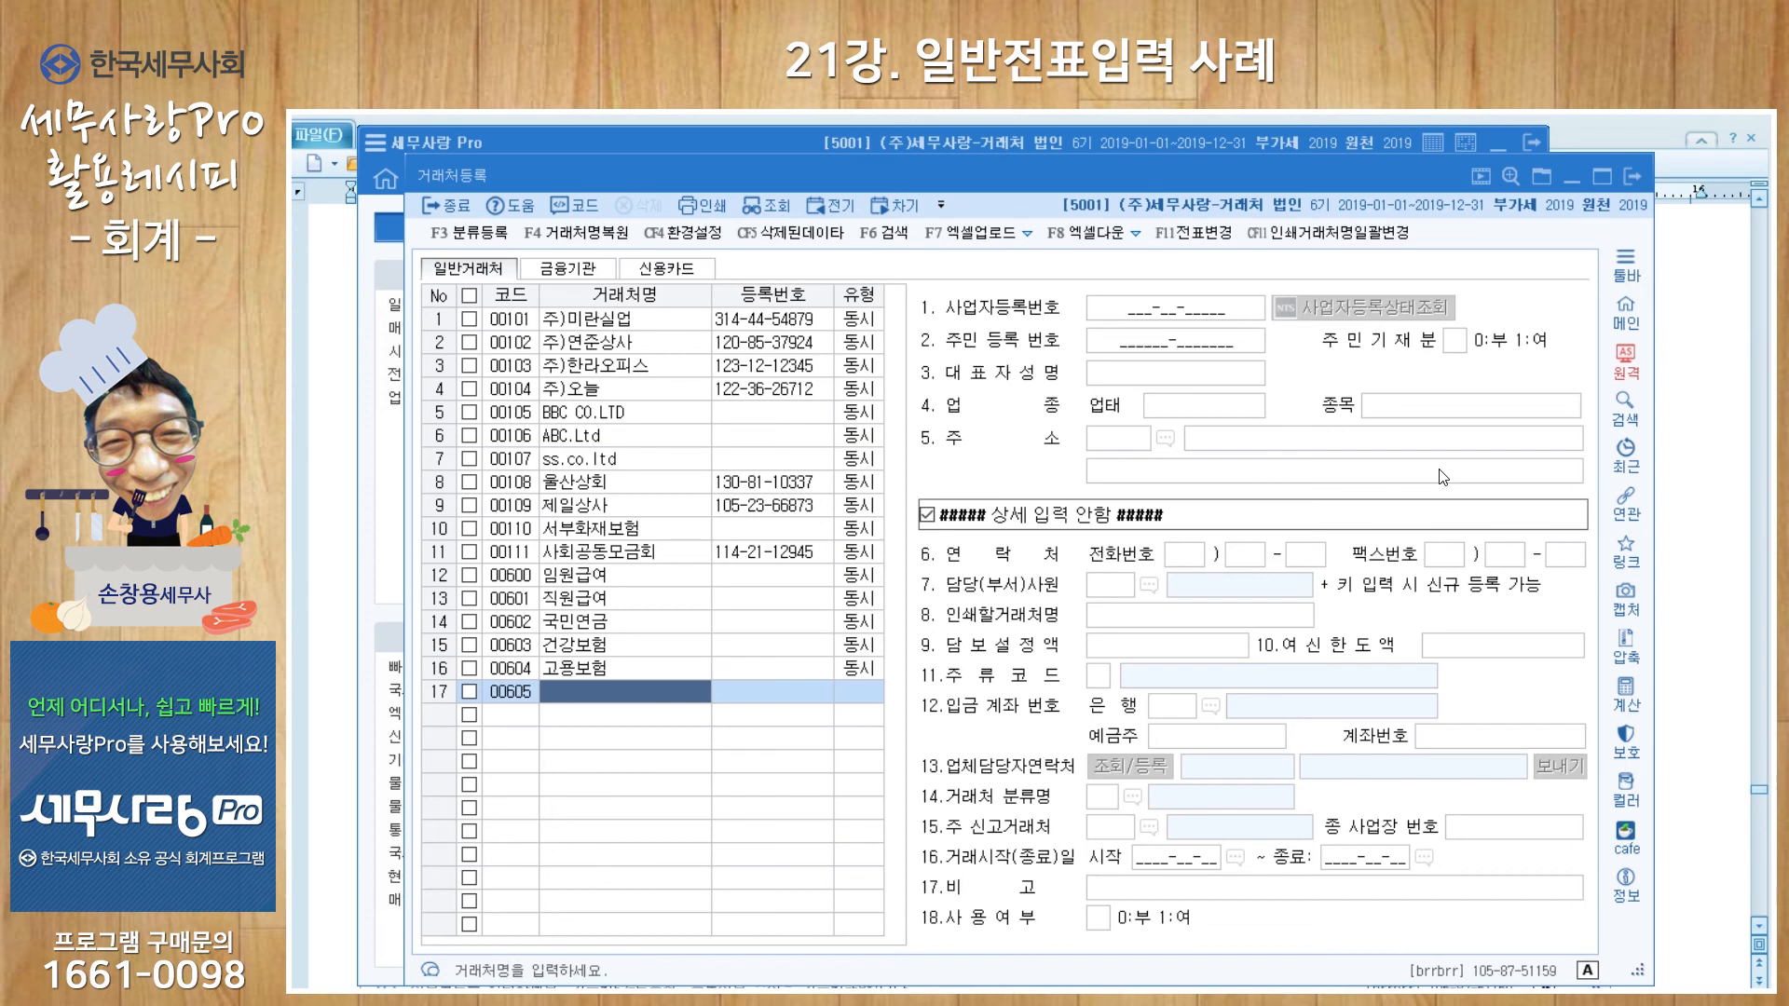
{"action": "type", "text": "세무서"}
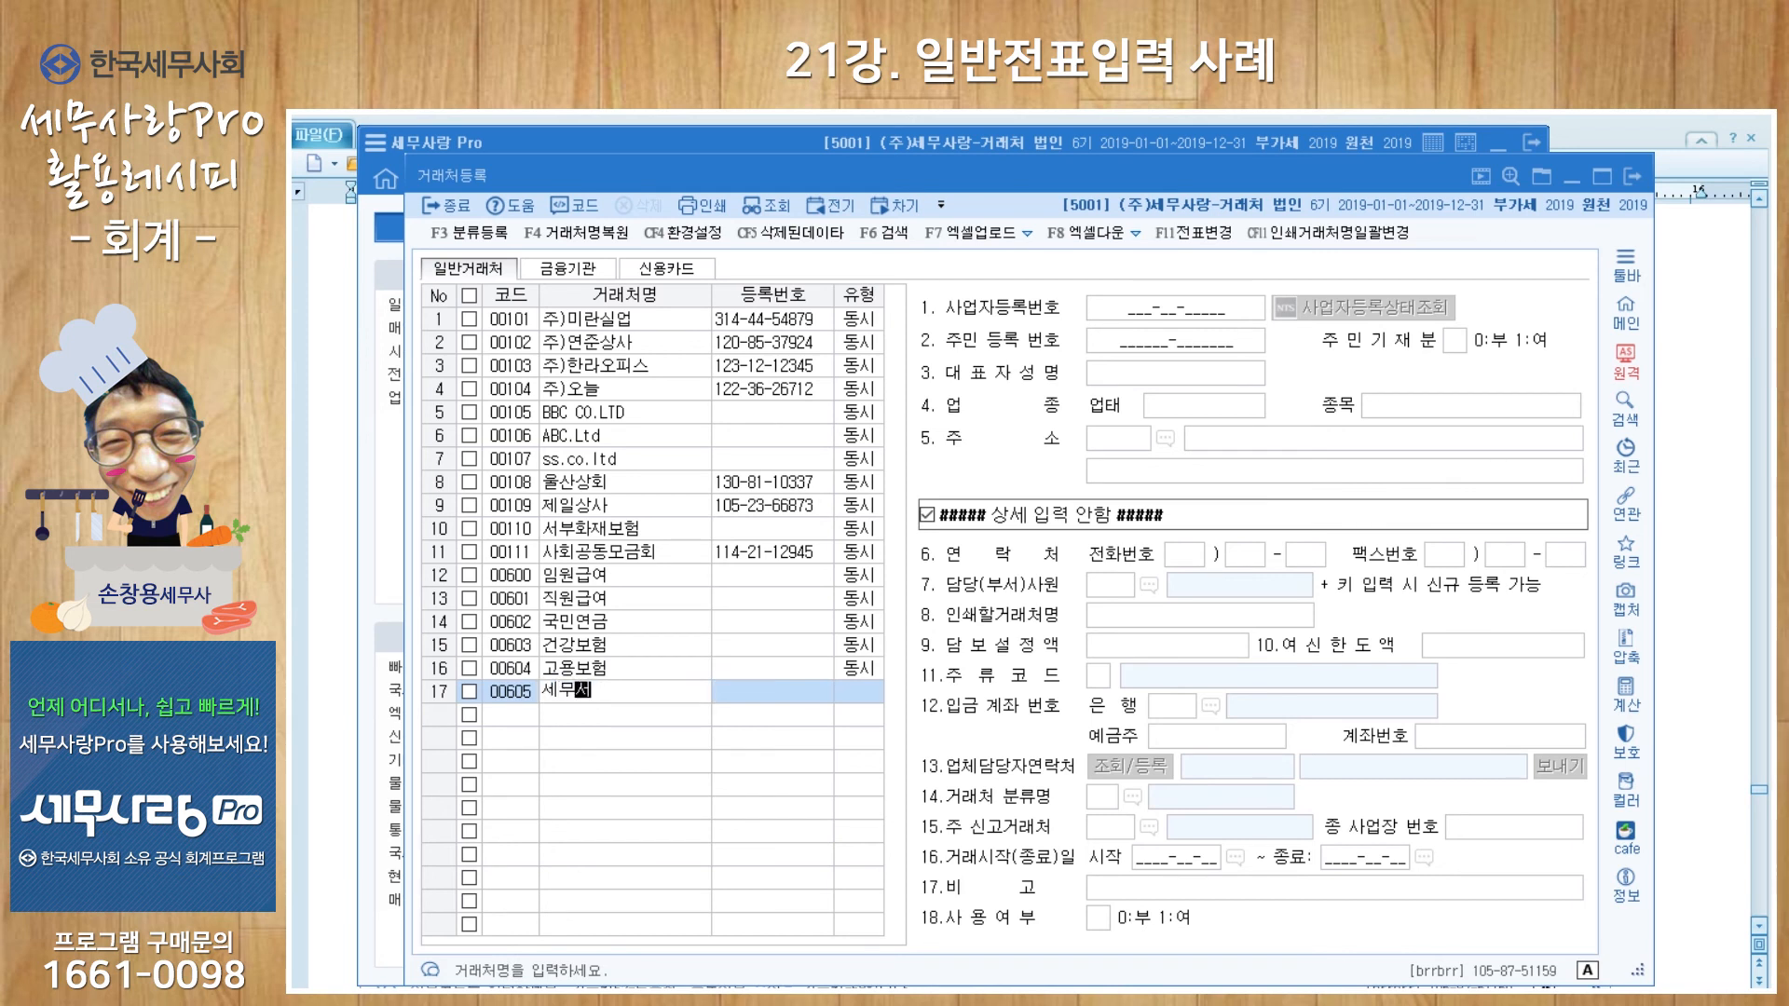
{"action": "key", "text": "Return"}
{"action": "key", "text": "Return"}
{"action": "type", "text": "606"}
{"action": "key", "text": "Return"}
{"action": "type", "text": "구처ㅓㅇ"}
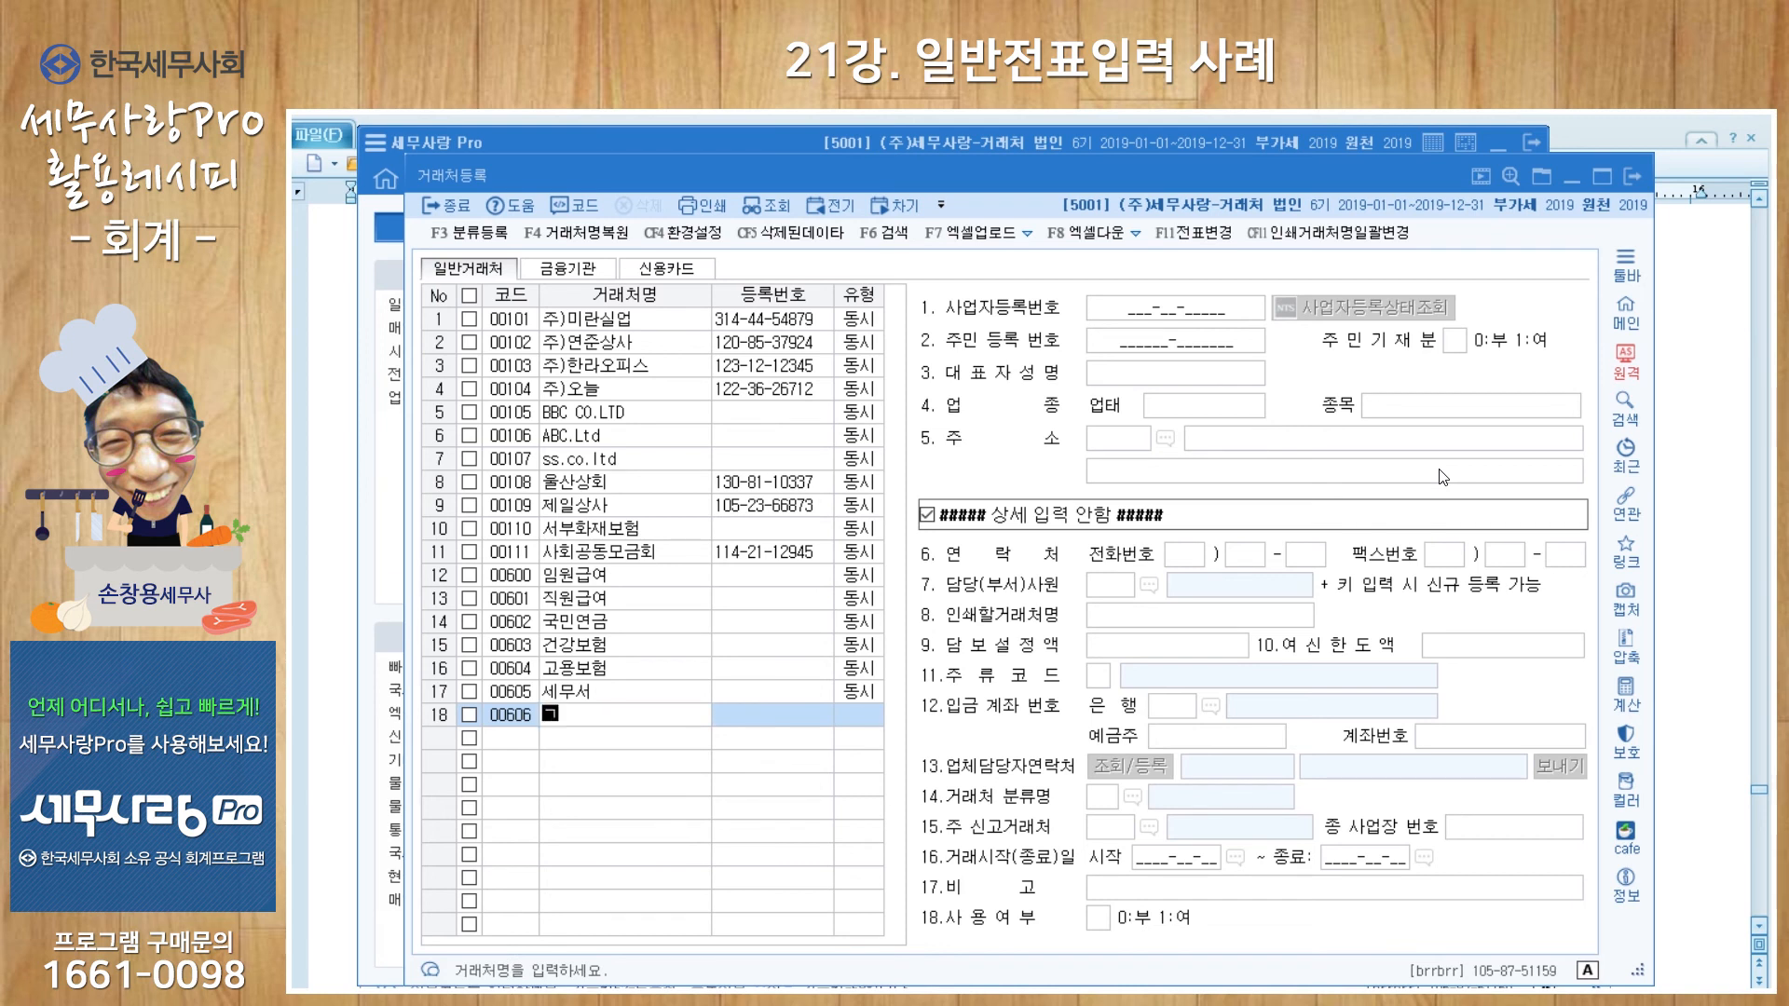
{"action": "key", "text": "BackSpace"}
{"action": "key", "text": "BackSpace"}
{"action": "key", "text": "BackSpace"}
{"action": "type", "text": "청"}
{"action": "key", "text": "Return"}
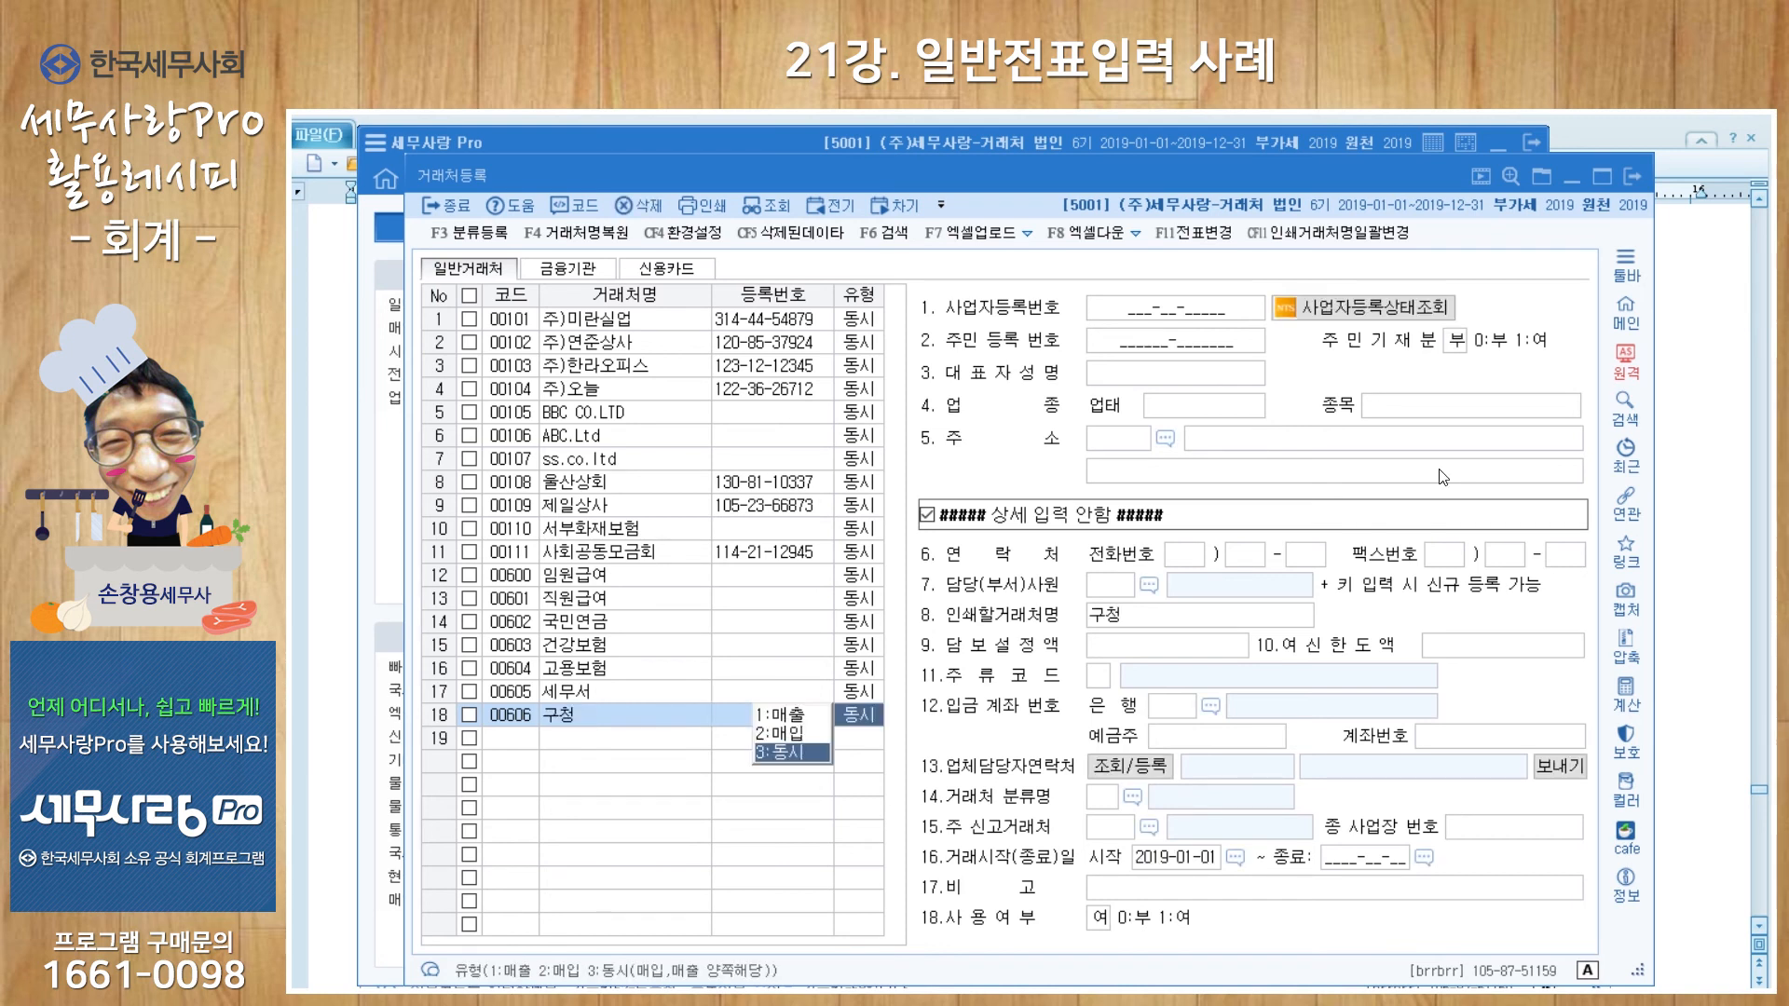
{"action": "key", "text": "Return"}
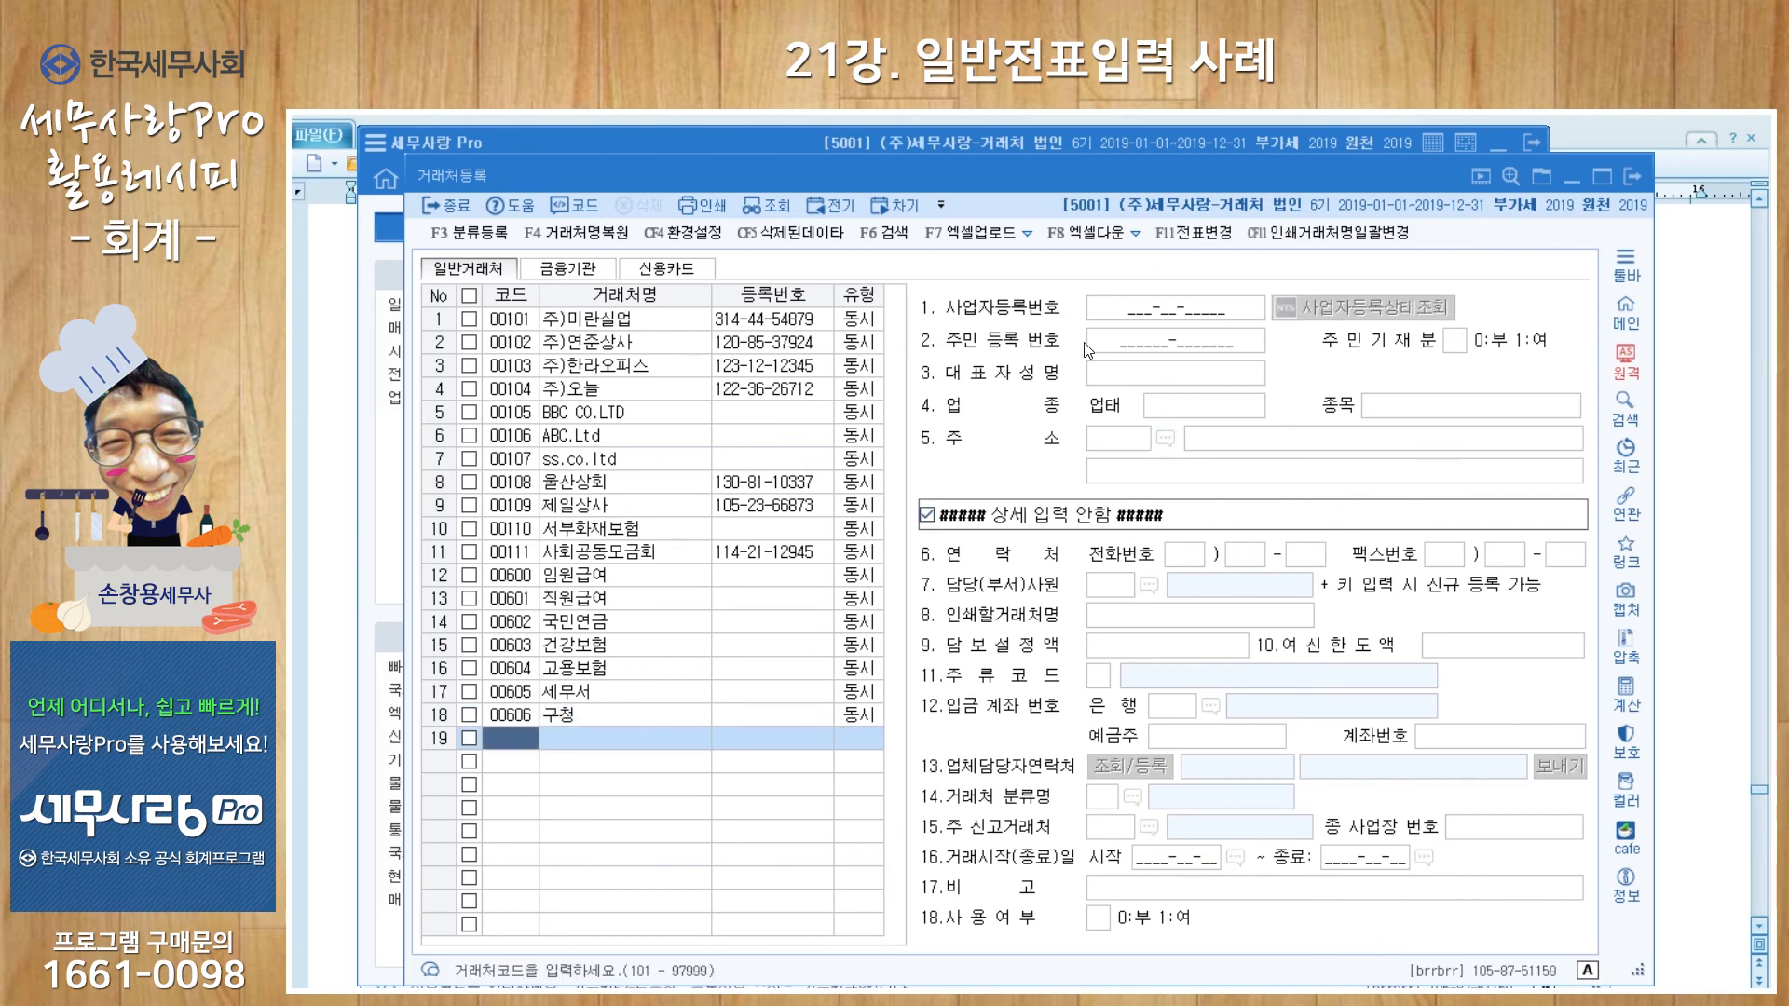
{"action": "left_click", "coordinate": [1630, 183]}
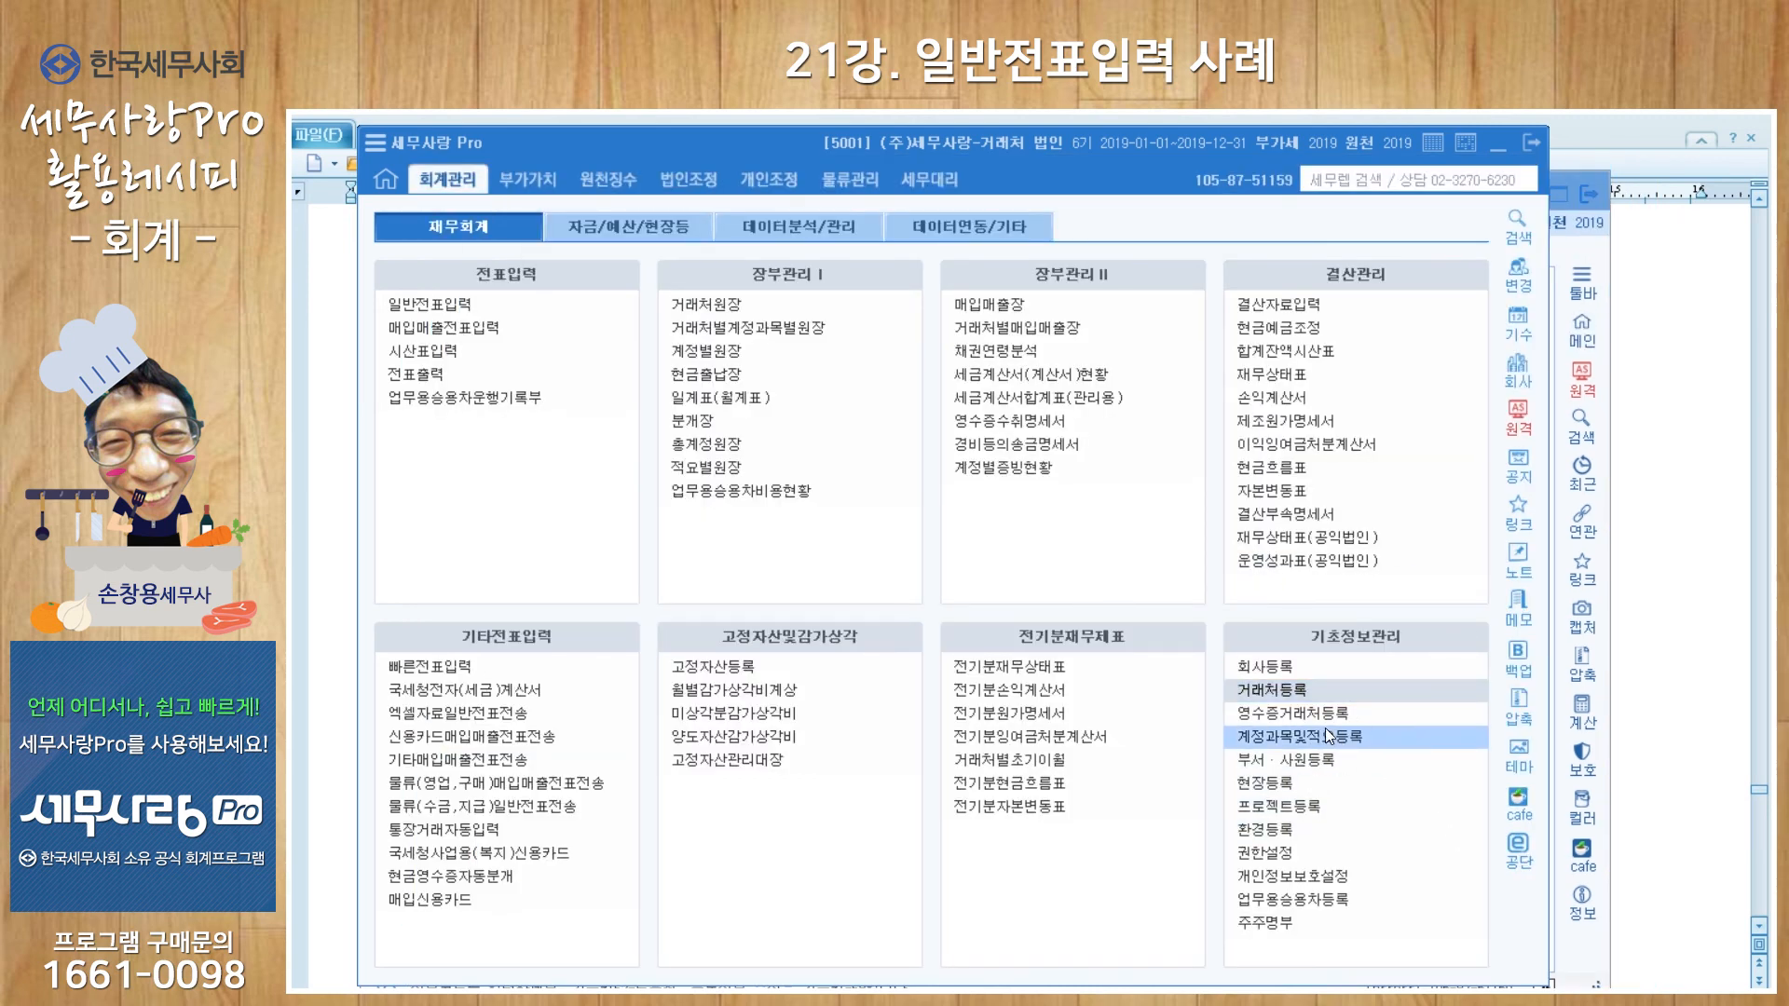
Step: Set the 예수금 line to vendor 00602 국민연금, memo 5월분 국민연금, credit 90,000
{"action": "left_click", "coordinate": [1559, 250]}
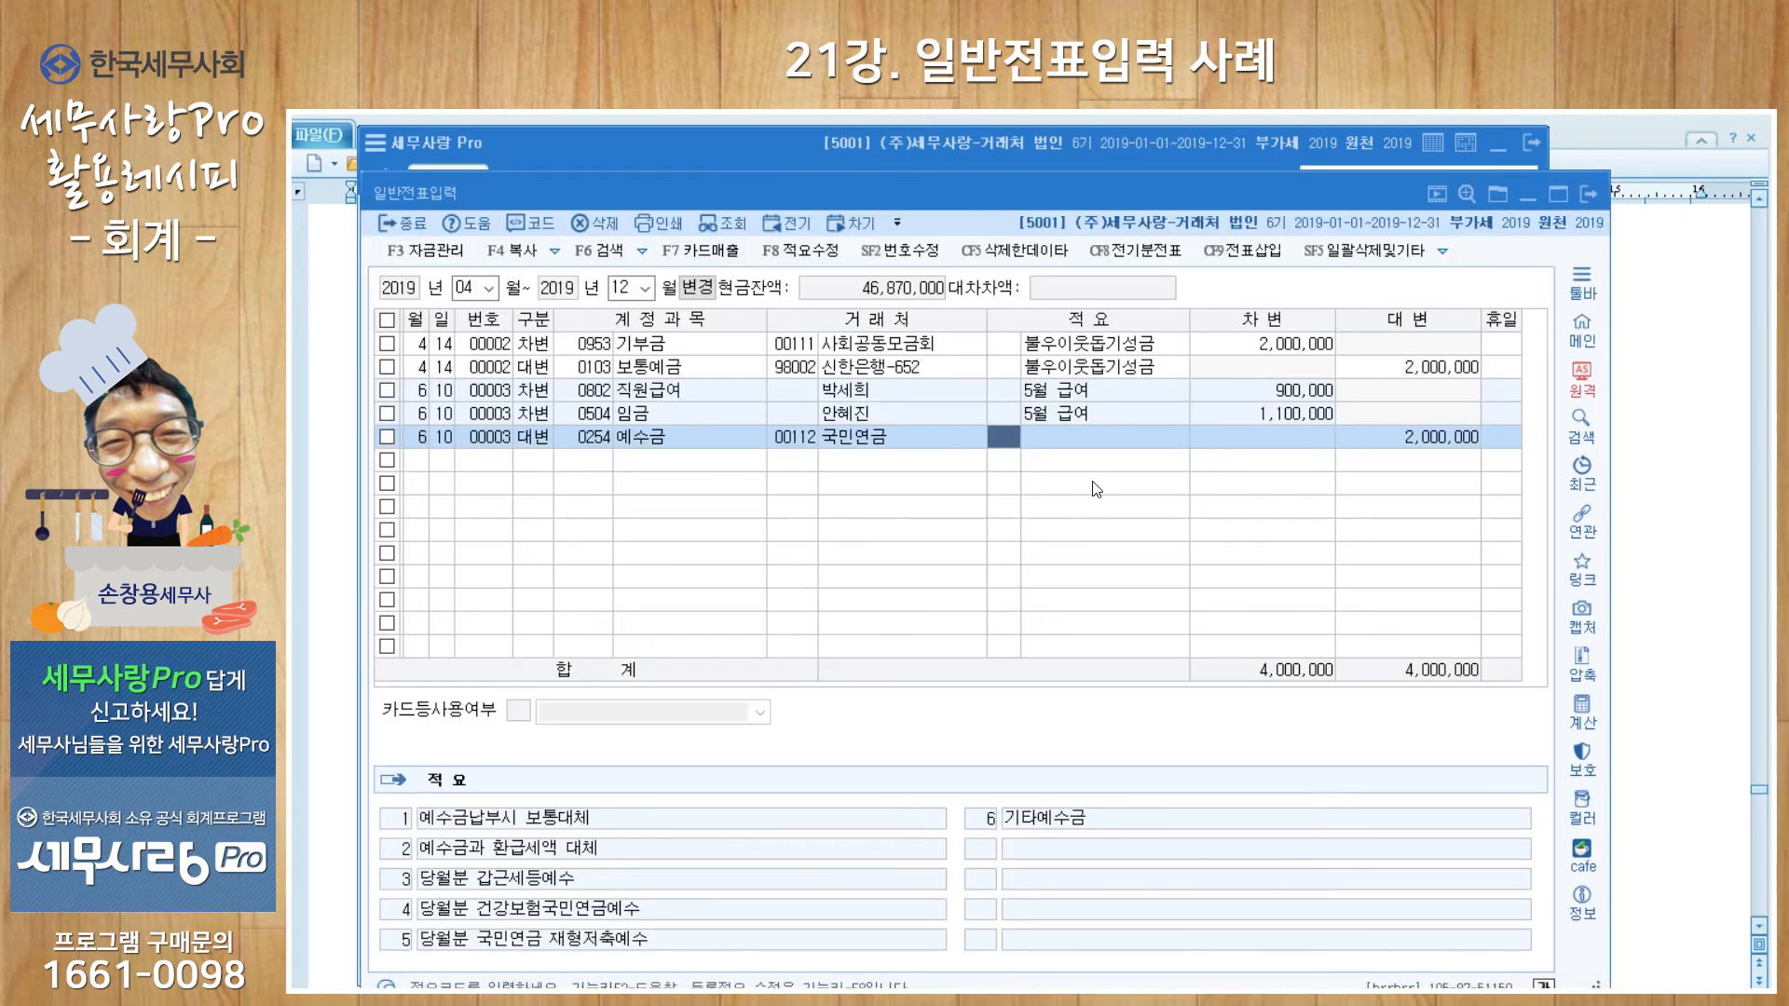
{"action": "left_click", "coordinate": [799, 444]}
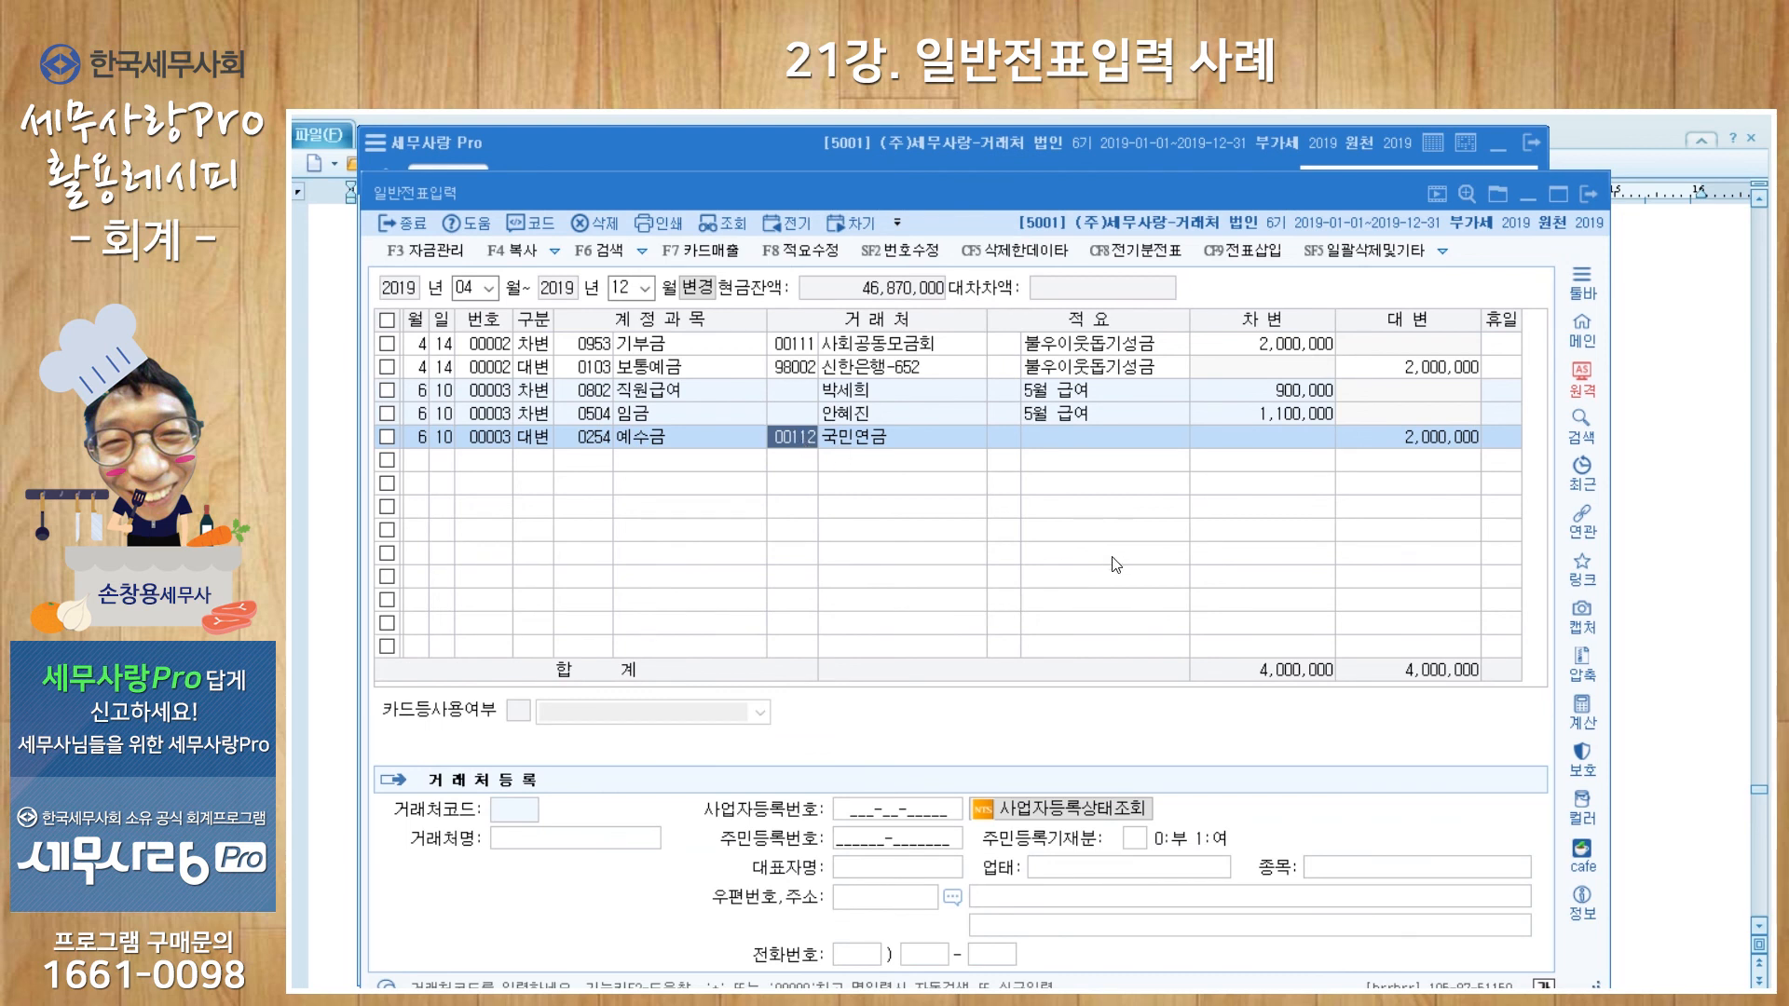
{"action": "type", "text": "602"}
{"action": "key", "text": "Return"}
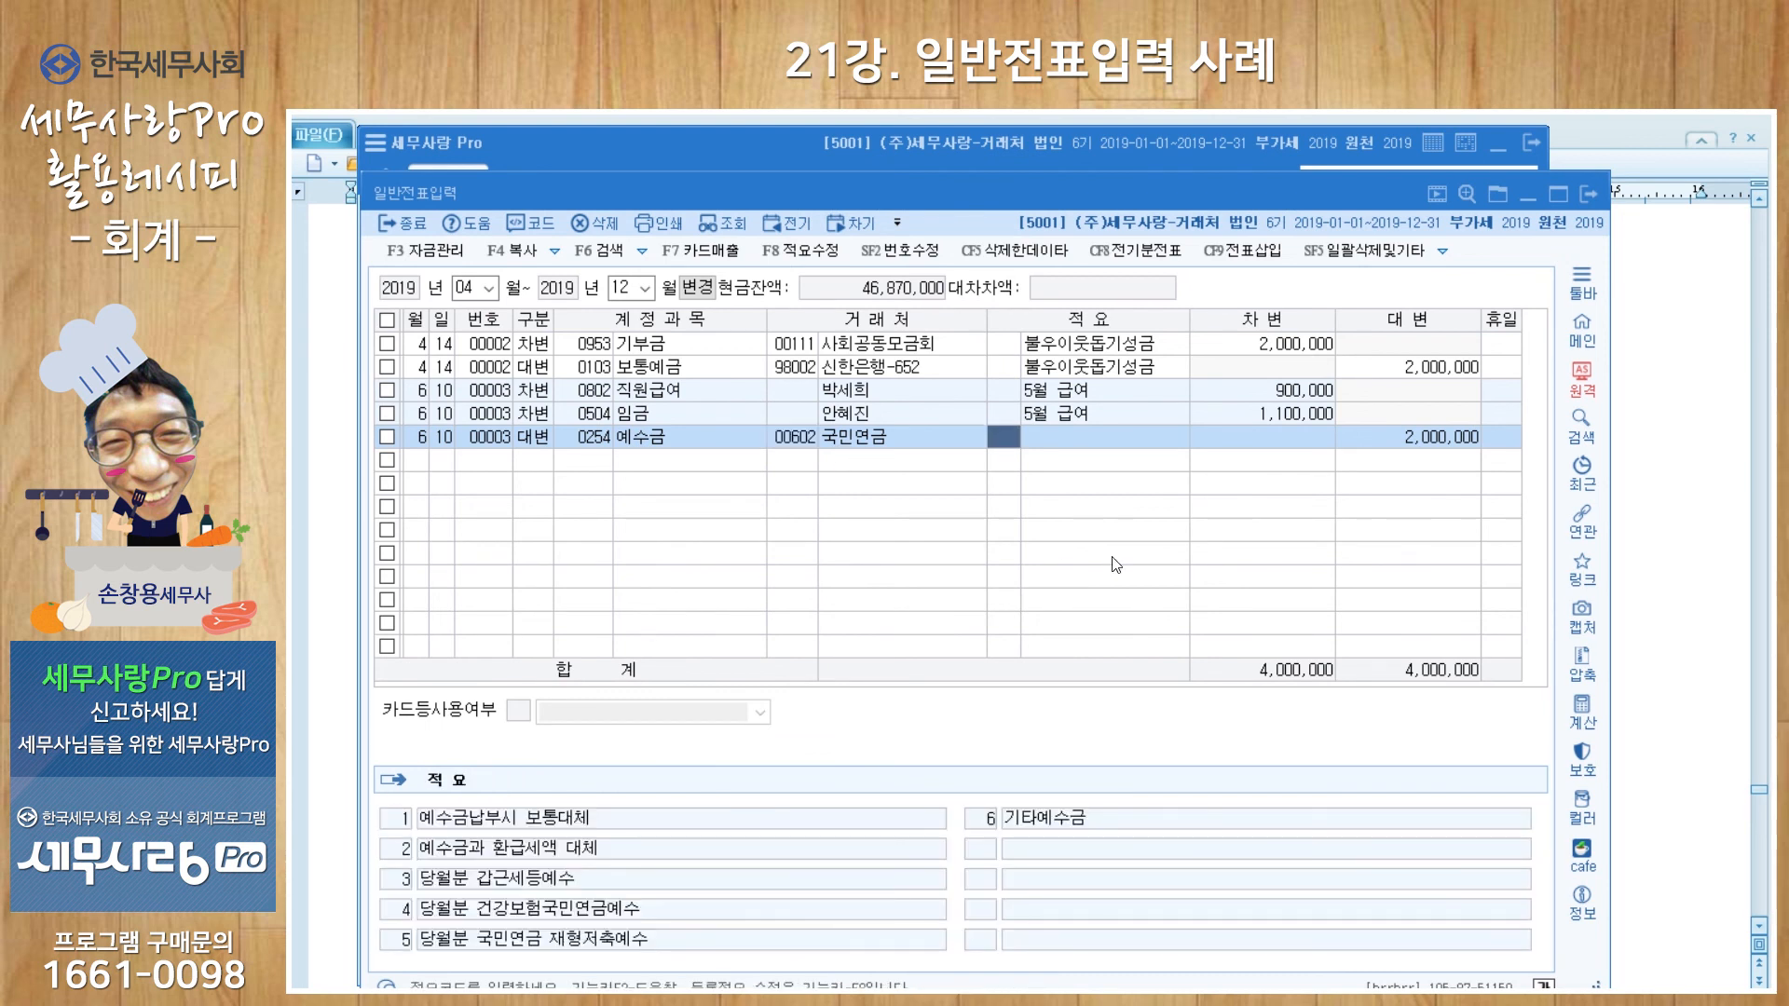
{"action": "key", "text": "Return"}
{"action": "type", "text": "5"}
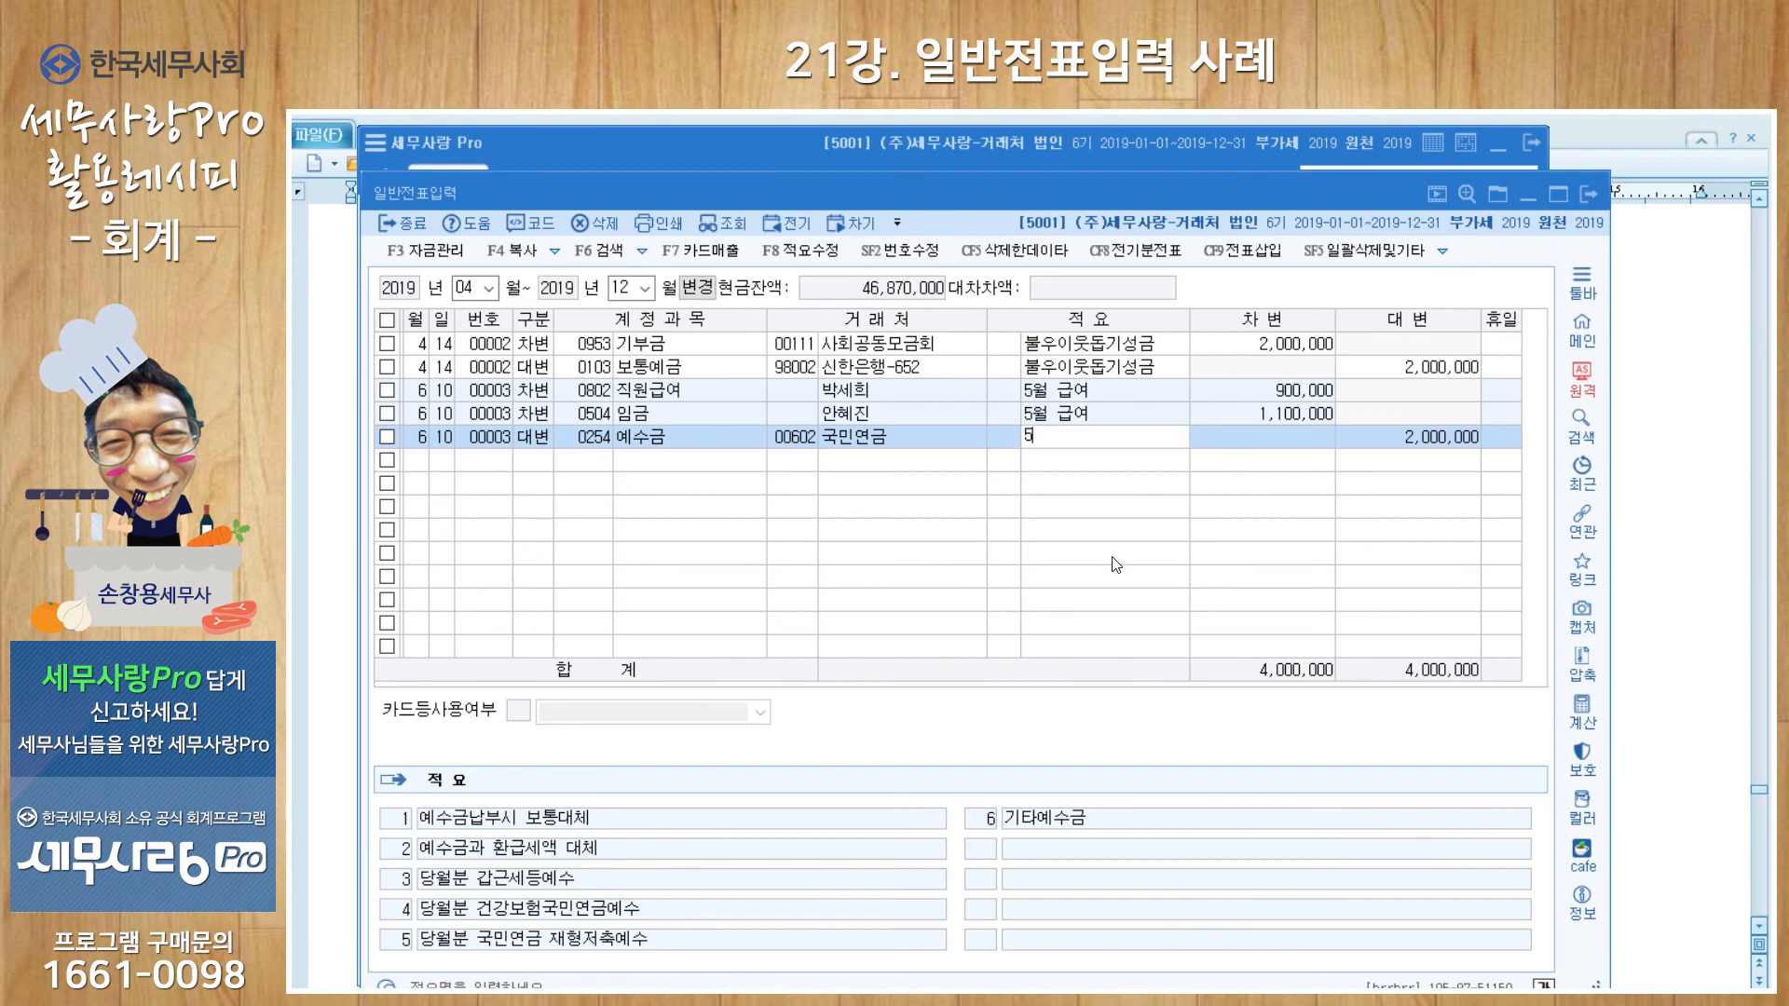
{"action": "type", "text": "월분 구구민연금"}
{"action": "key", "text": "Return"}
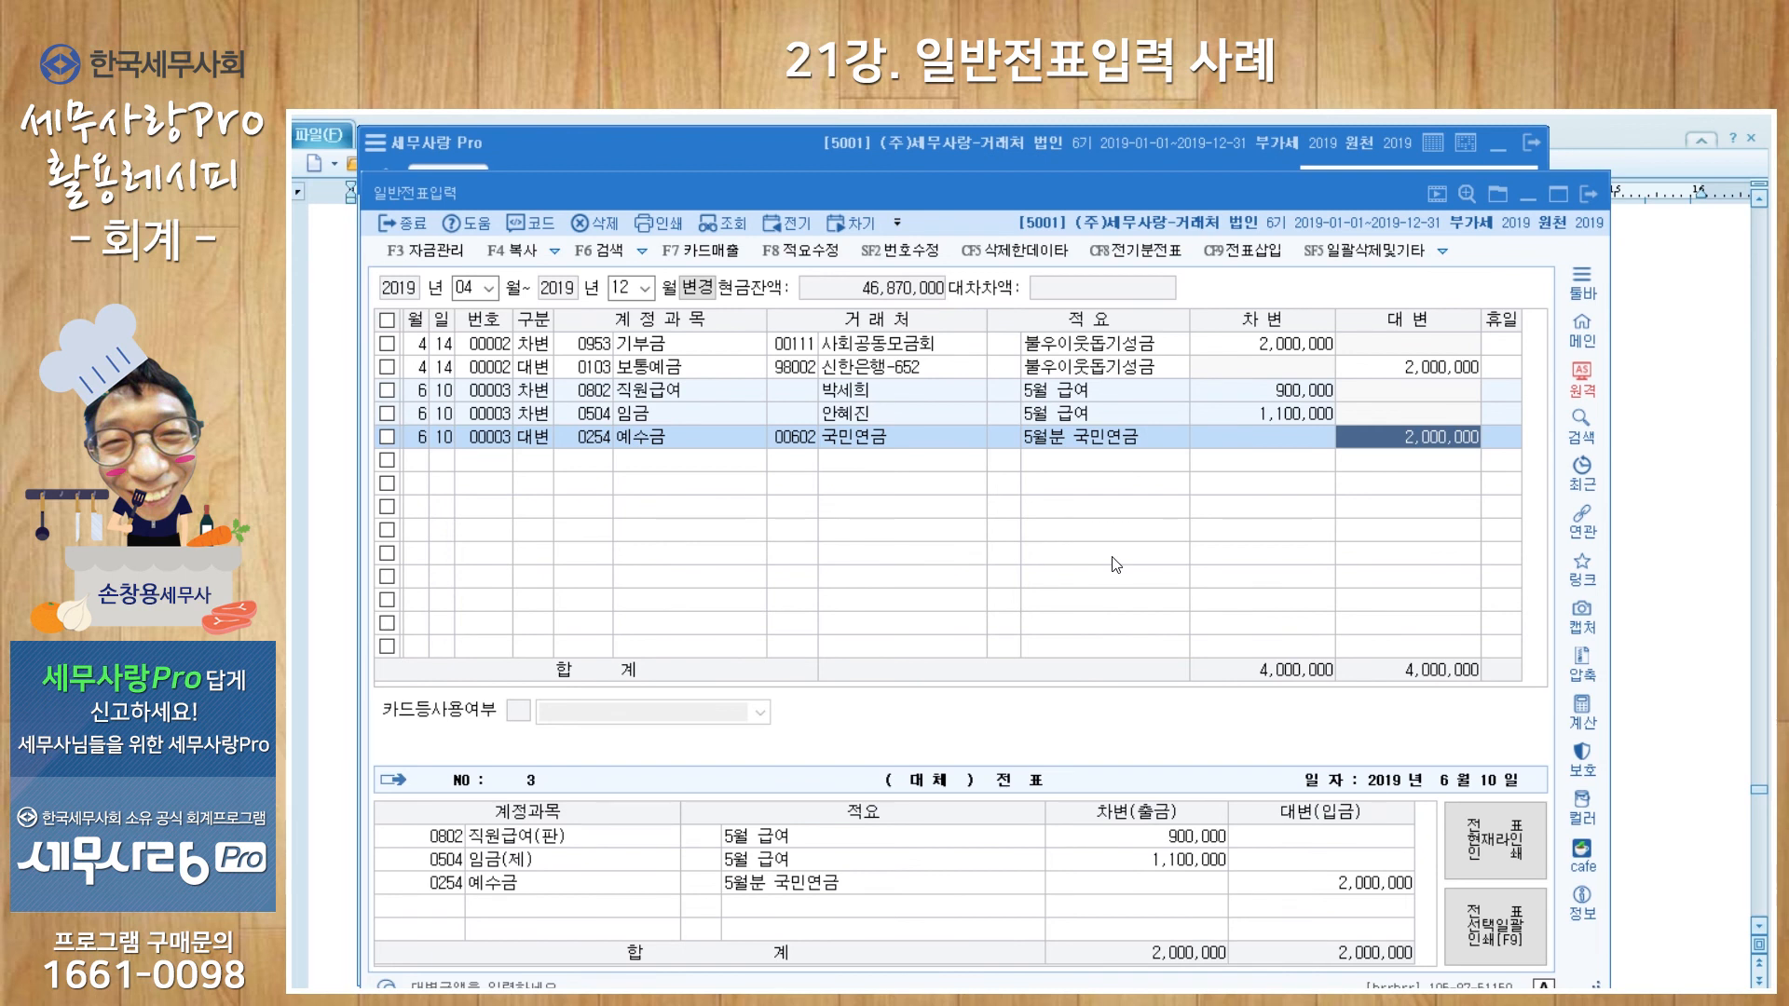
{"action": "type", "text": "90000"}
{"action": "key", "text": "Return"}
{"action": "key", "text": "Return"}
{"action": "key", "text": "Return"}
{"action": "key", "text": "Return"}
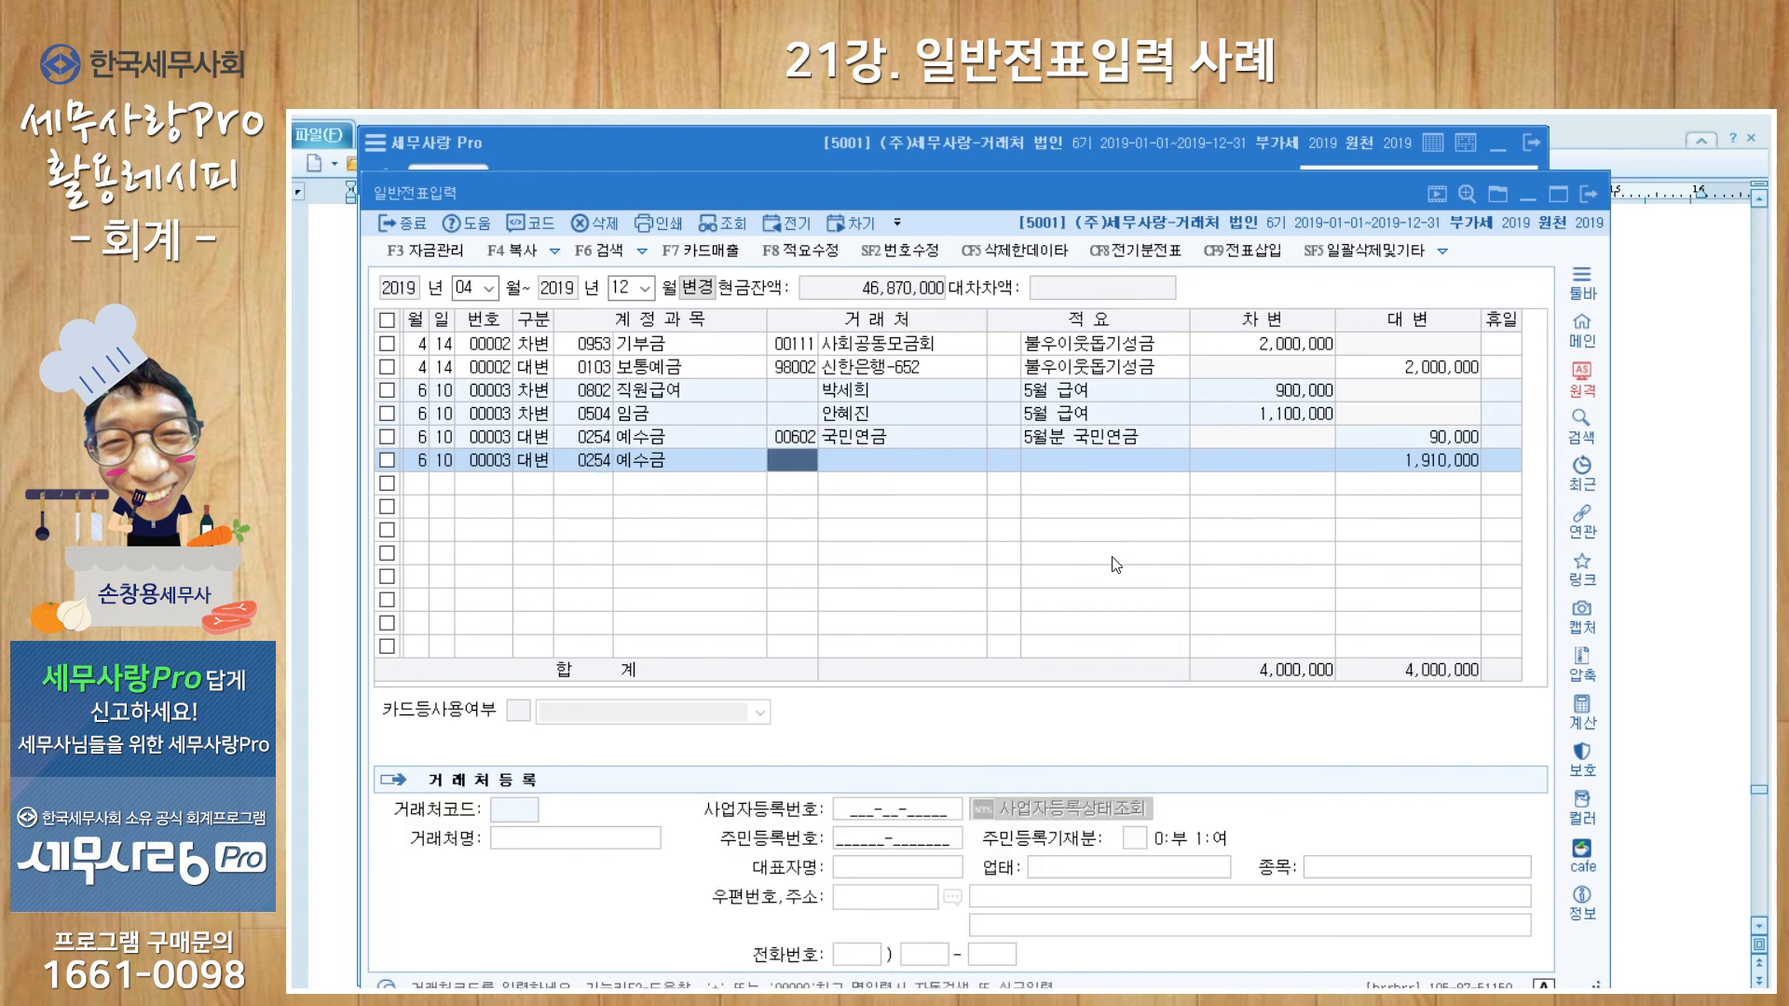
Step: Add a 예수금 credit for 00603 건강보험, memo 5월 건강보험, 60,000
{"action": "type", "text": "603"}
{"action": "key", "text": "Return"}
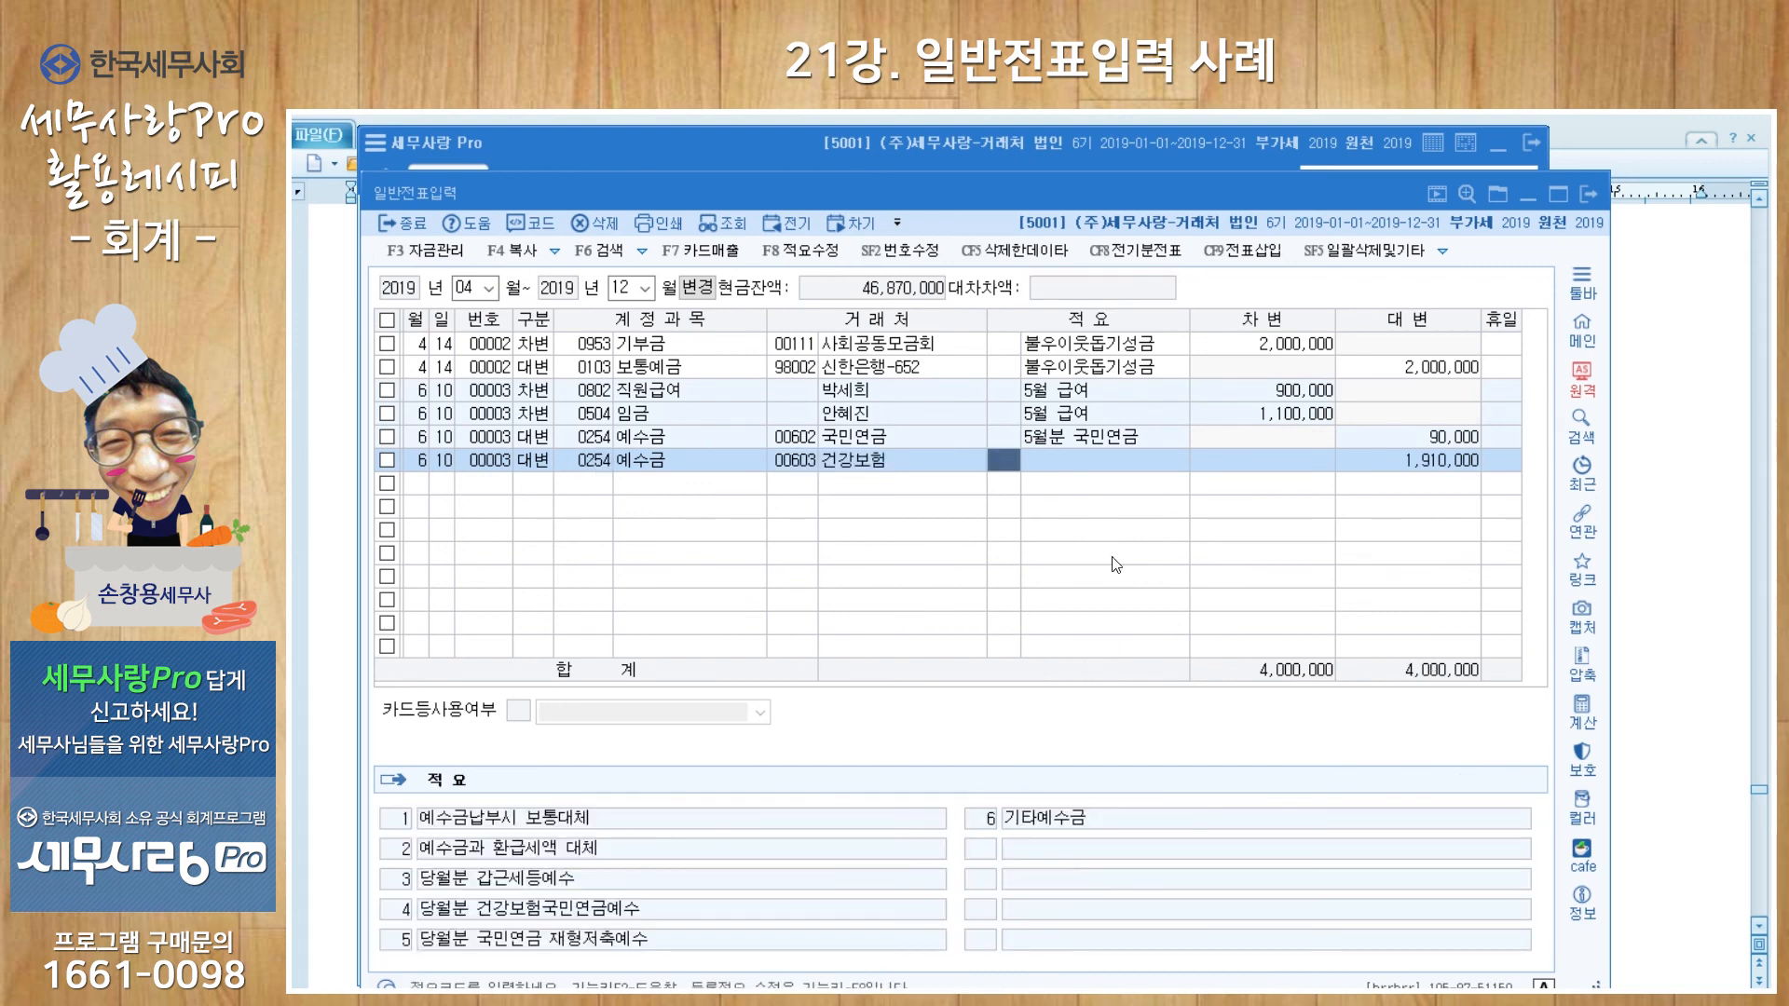
{"action": "key", "text": "Return"}
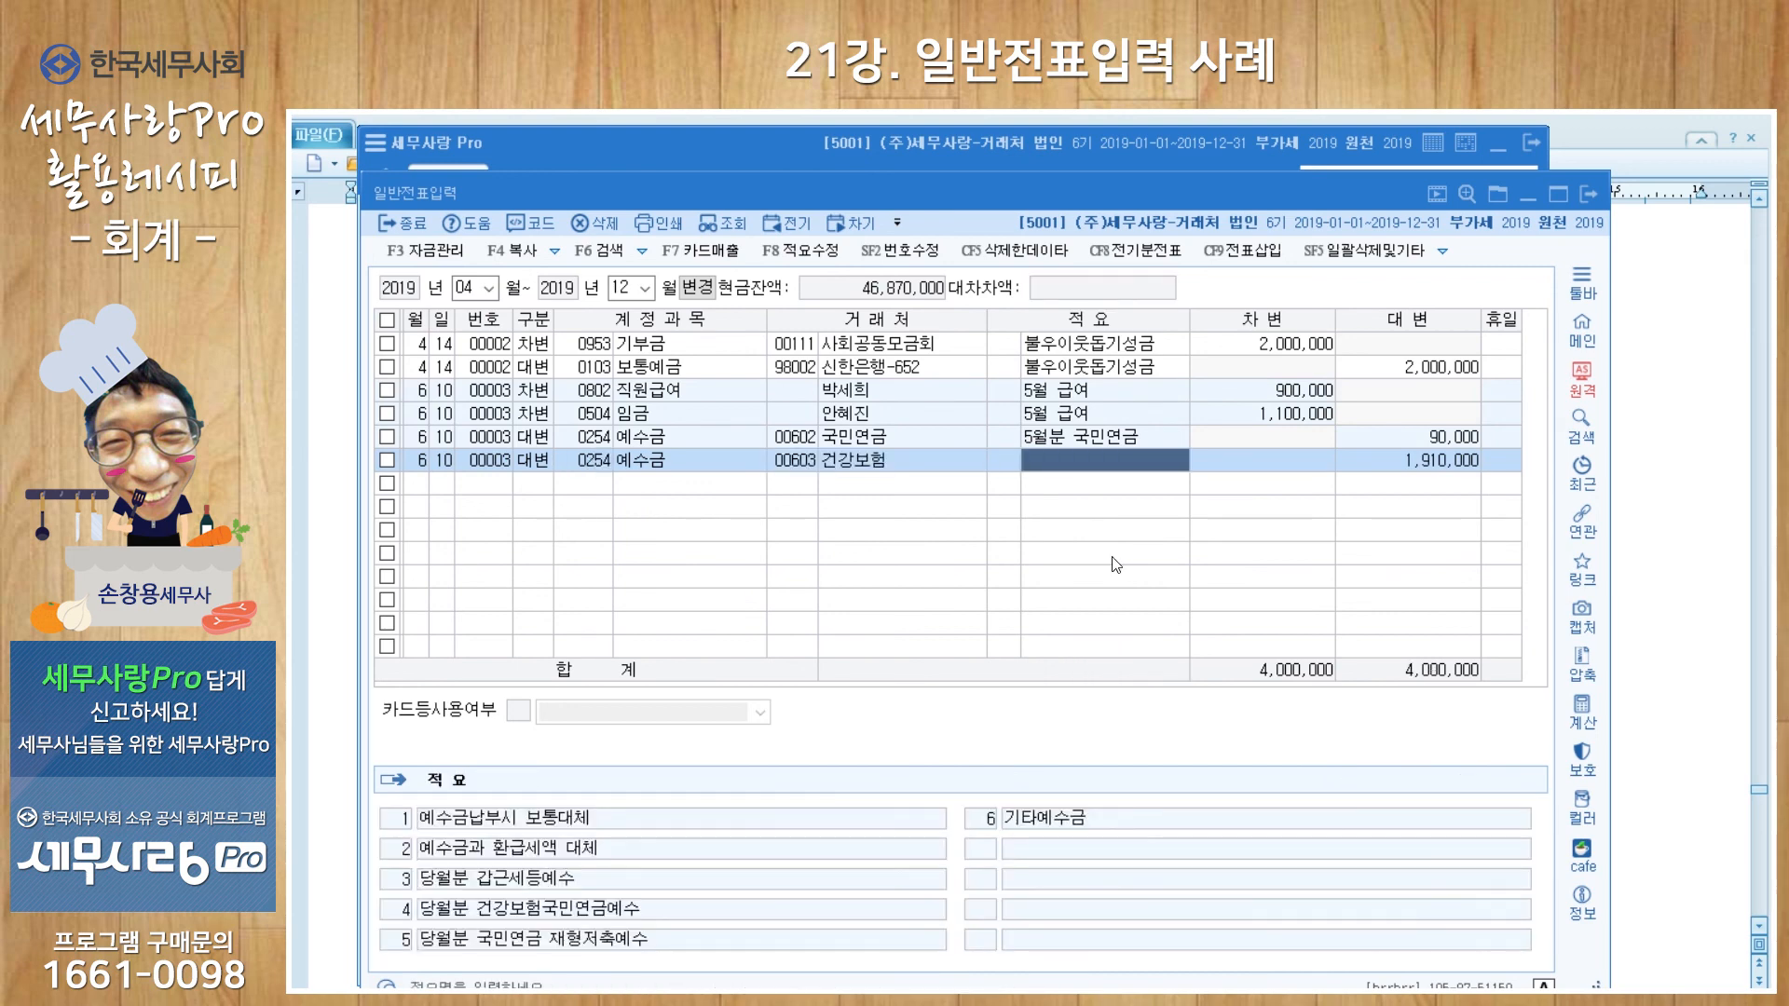
{"action": "type", "text": "5우ㄹ 건강보"}
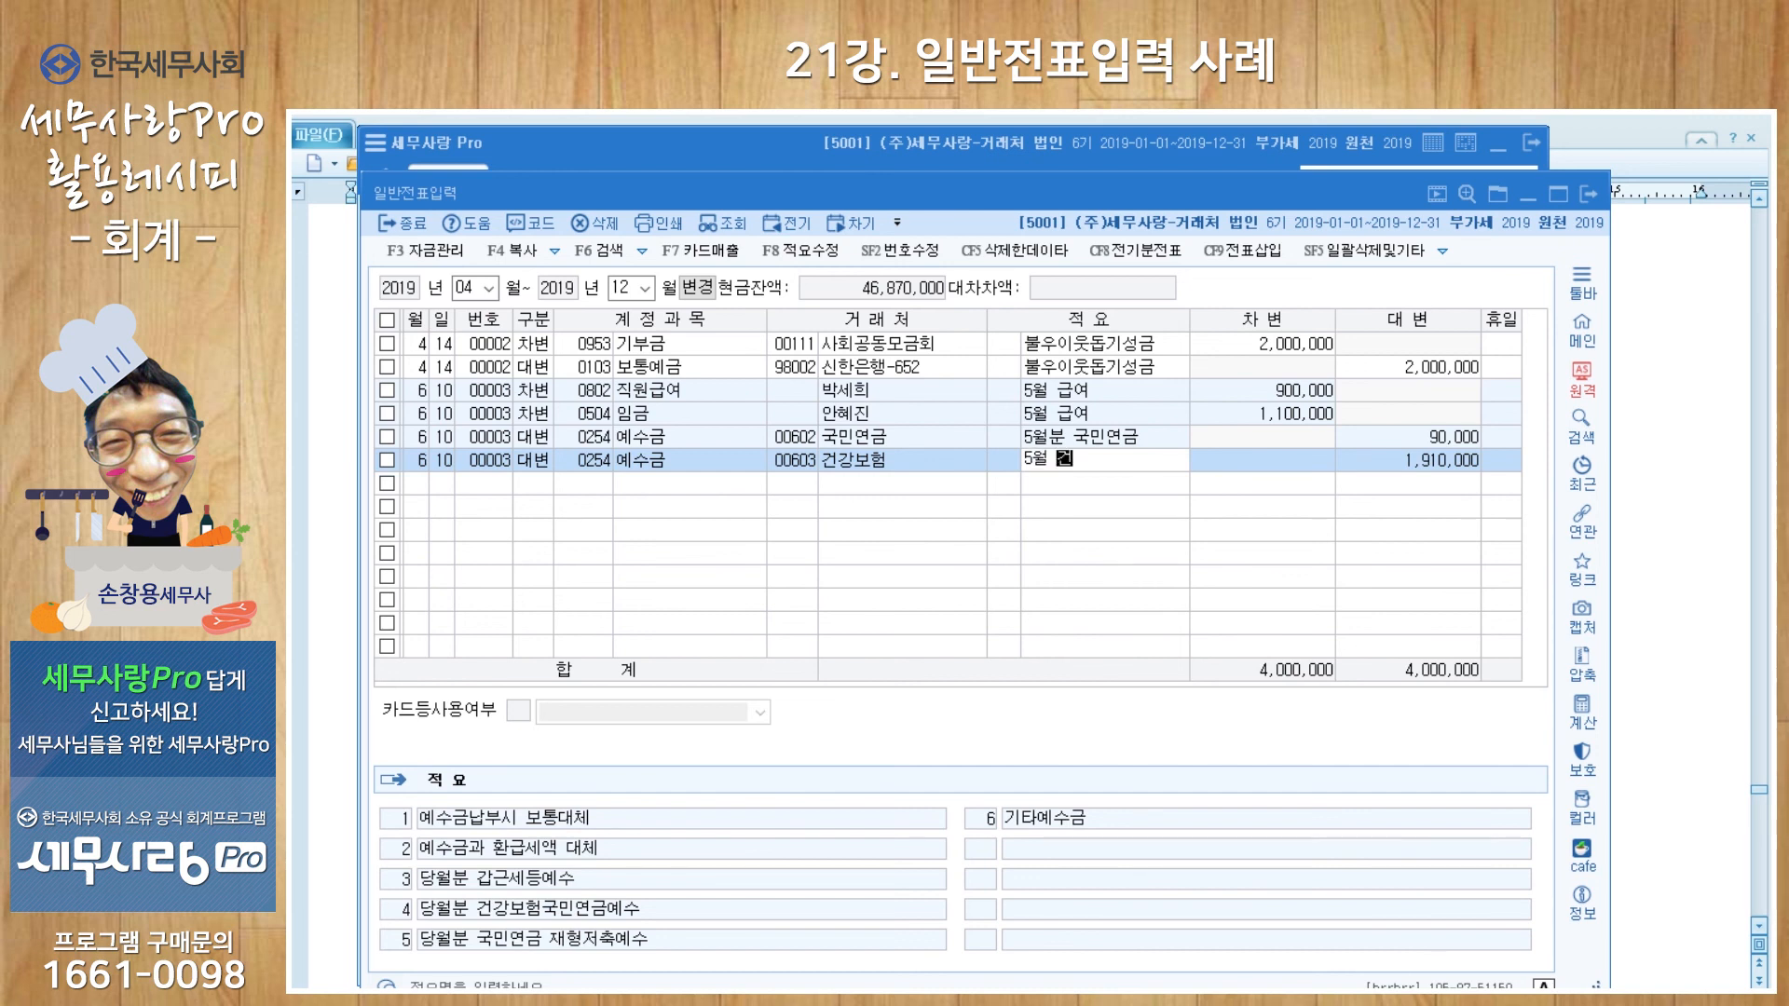
{"action": "type", "text": "험"}
{"action": "key", "text": "Return"}
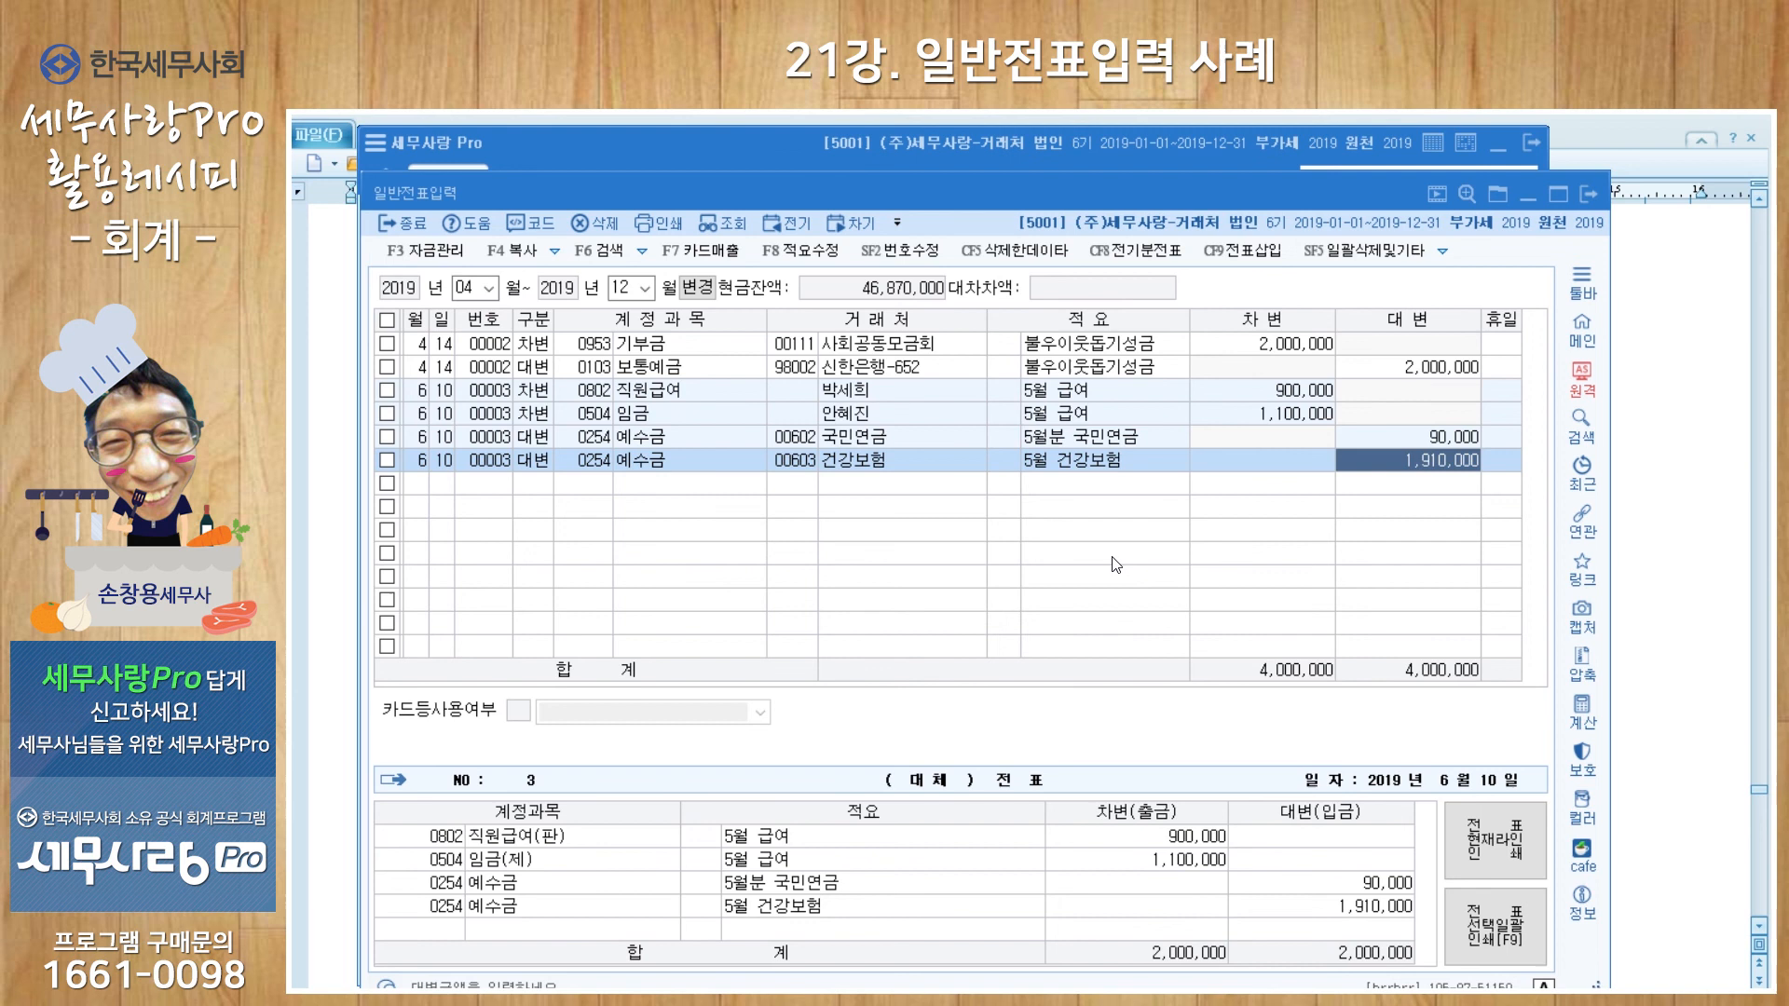
{"action": "type", "text": "60000"}
{"action": "key", "text": "Return"}
{"action": "key", "text": "Return"}
{"action": "key", "text": "Return"}
{"action": "key", "text": "Return"}
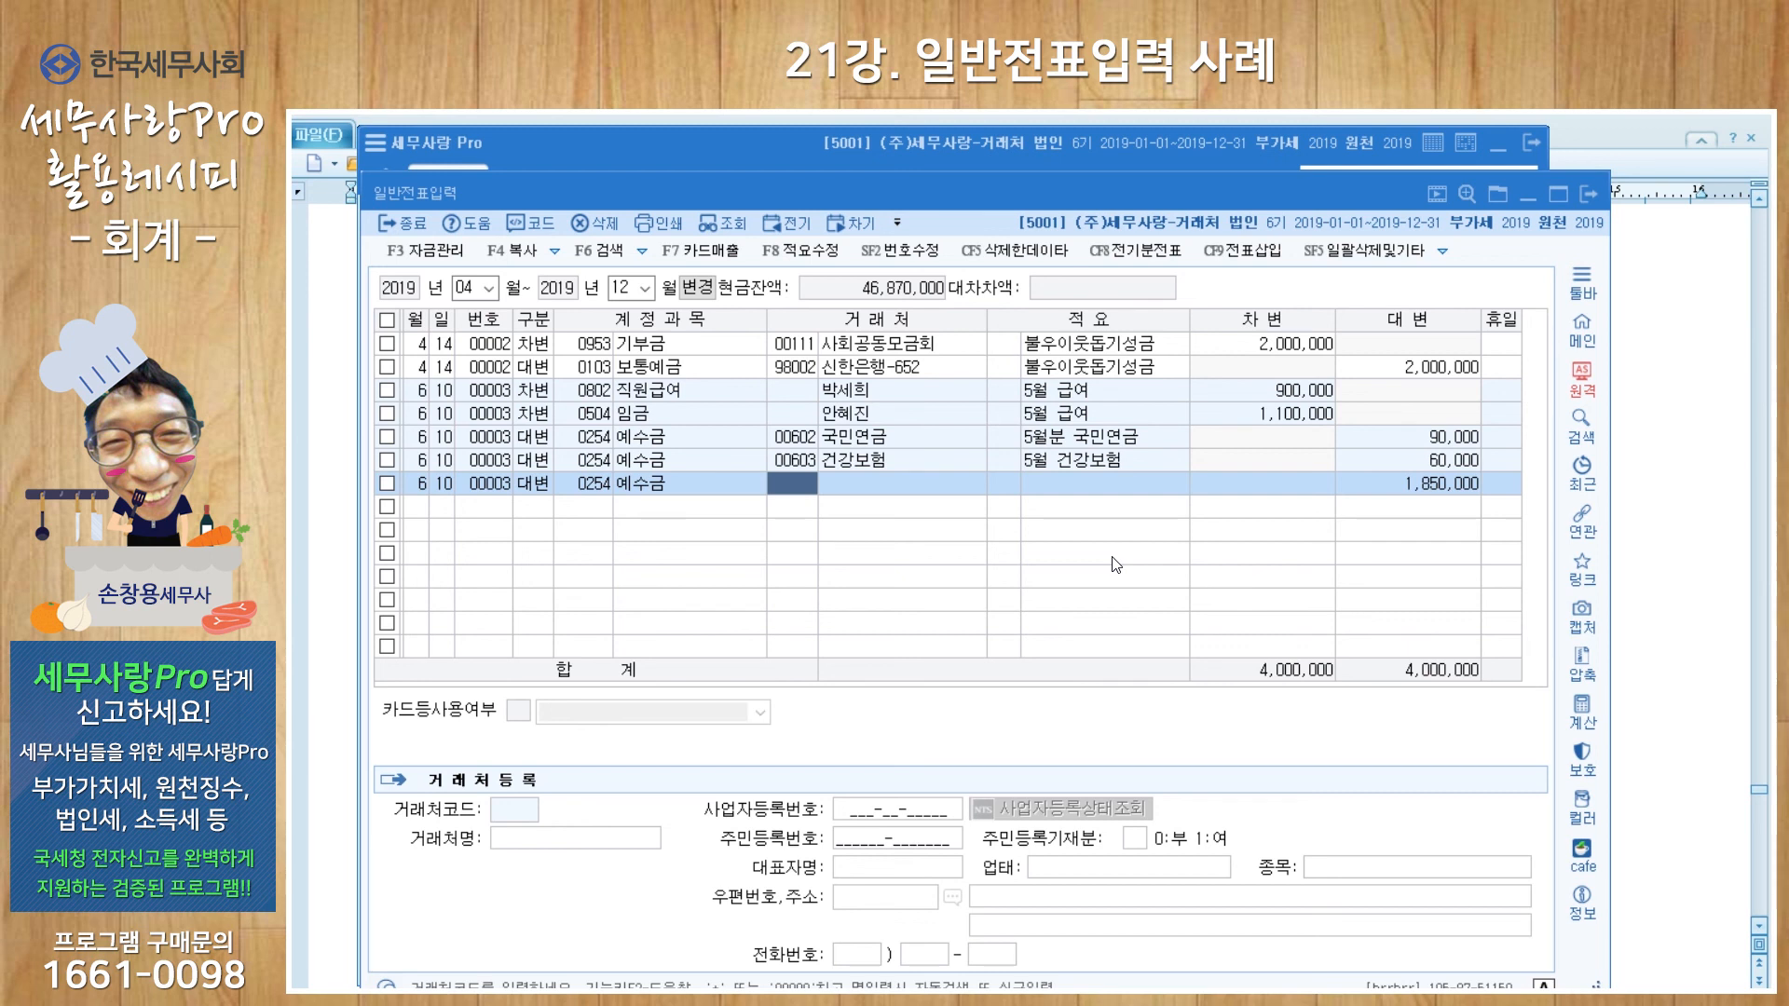
Step: Add a 예수금 credit for 00604 고용보험, memo 5월 고용보험, 13,000
{"action": "type", "text": "604"}
{"action": "key", "text": "Return"}
{"action": "type", "text": "5월 고용보험"}
{"action": "key", "text": "Return"}
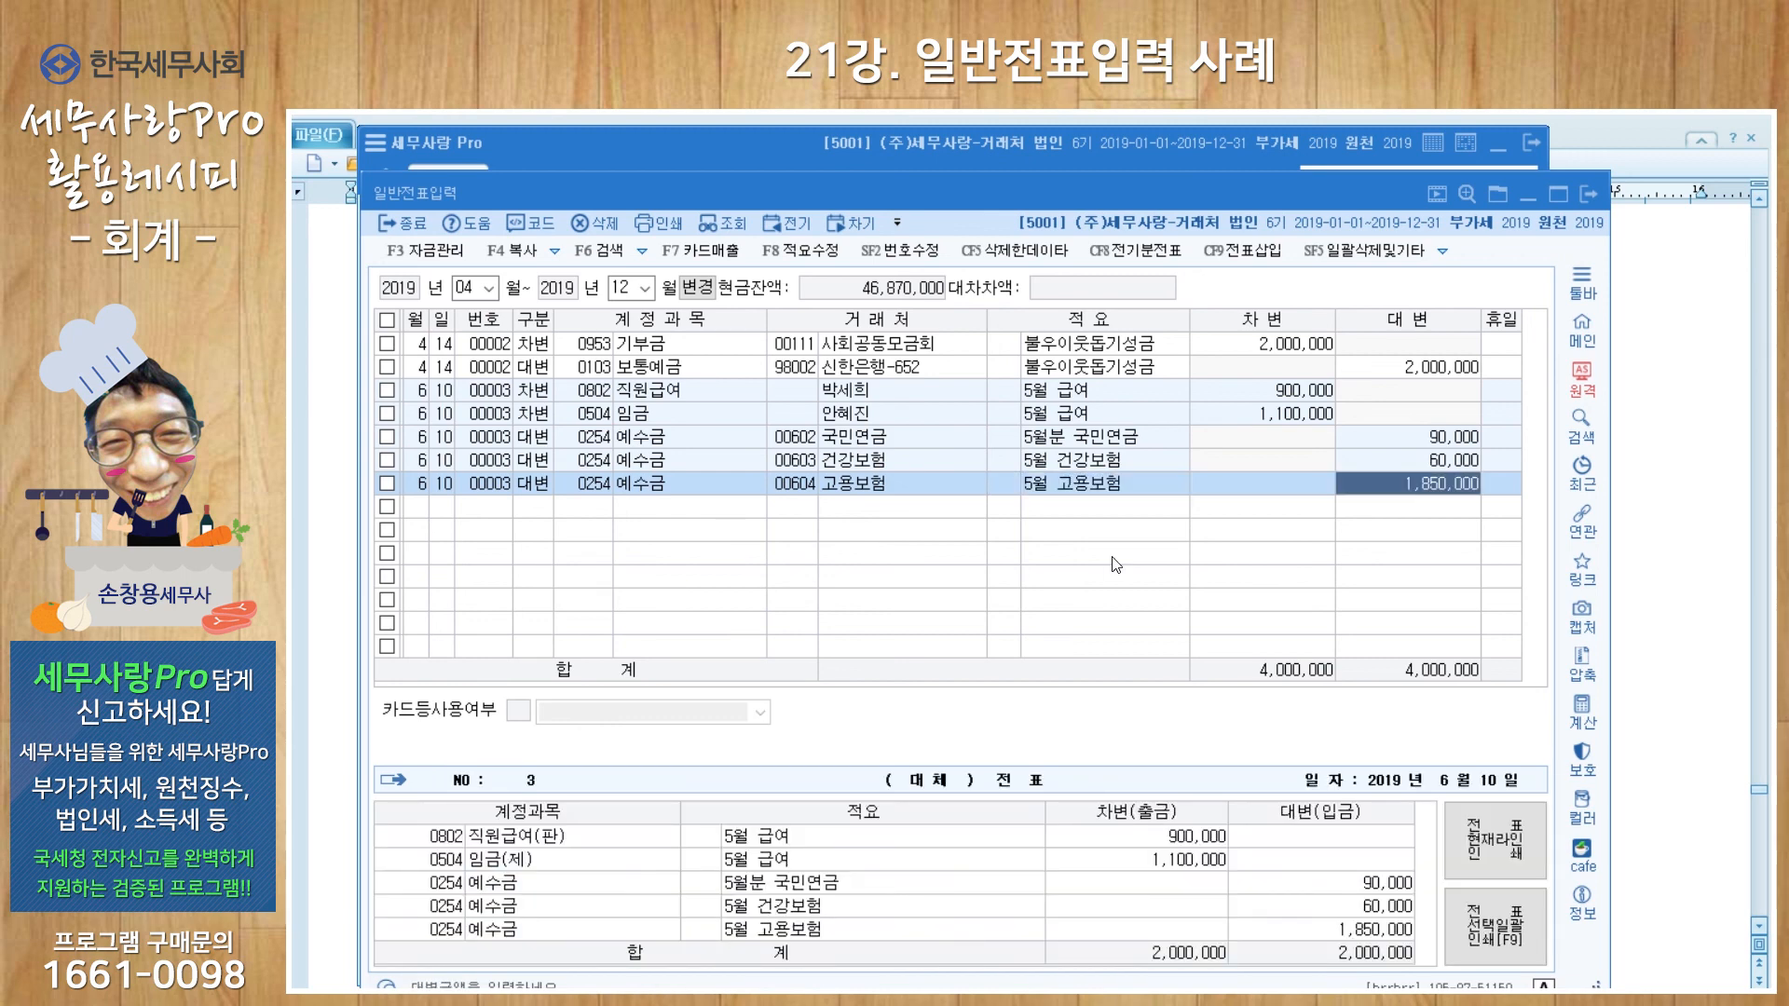
{"action": "type", "text": "13000"}
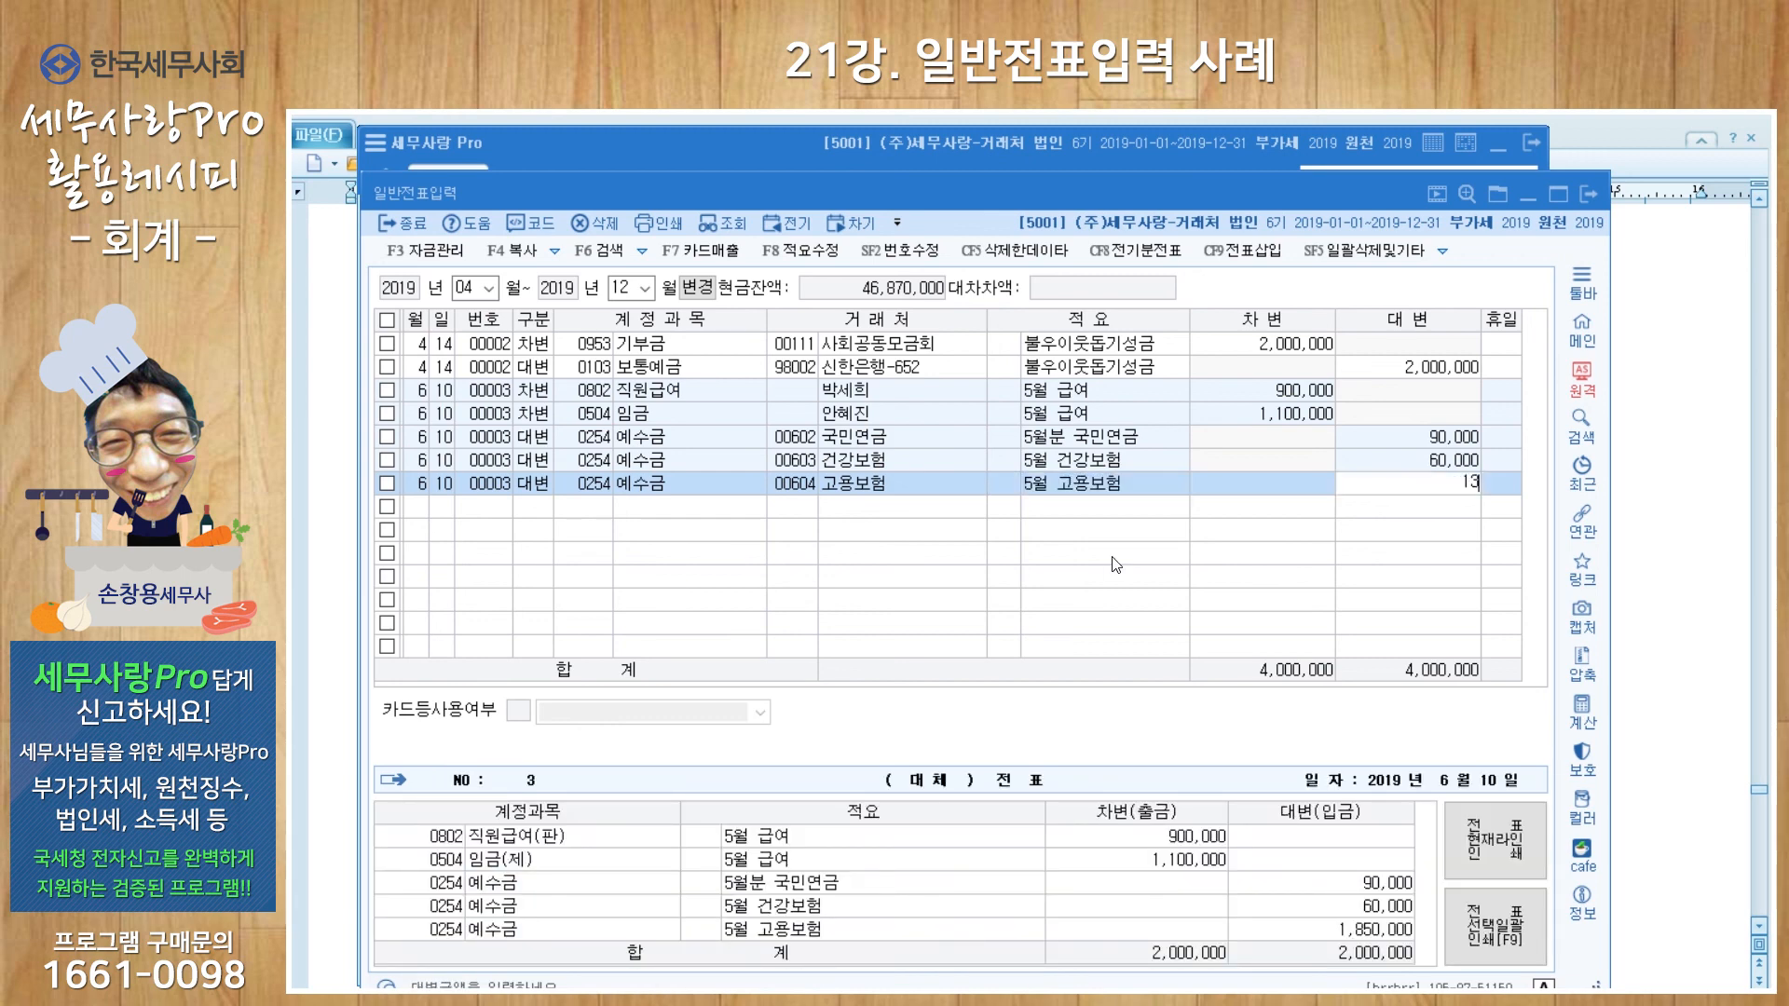
{"action": "key", "text": "Return"}
{"action": "key", "text": "Return"}
{"action": "key", "text": "Return"}
{"action": "key", "text": "Return"}
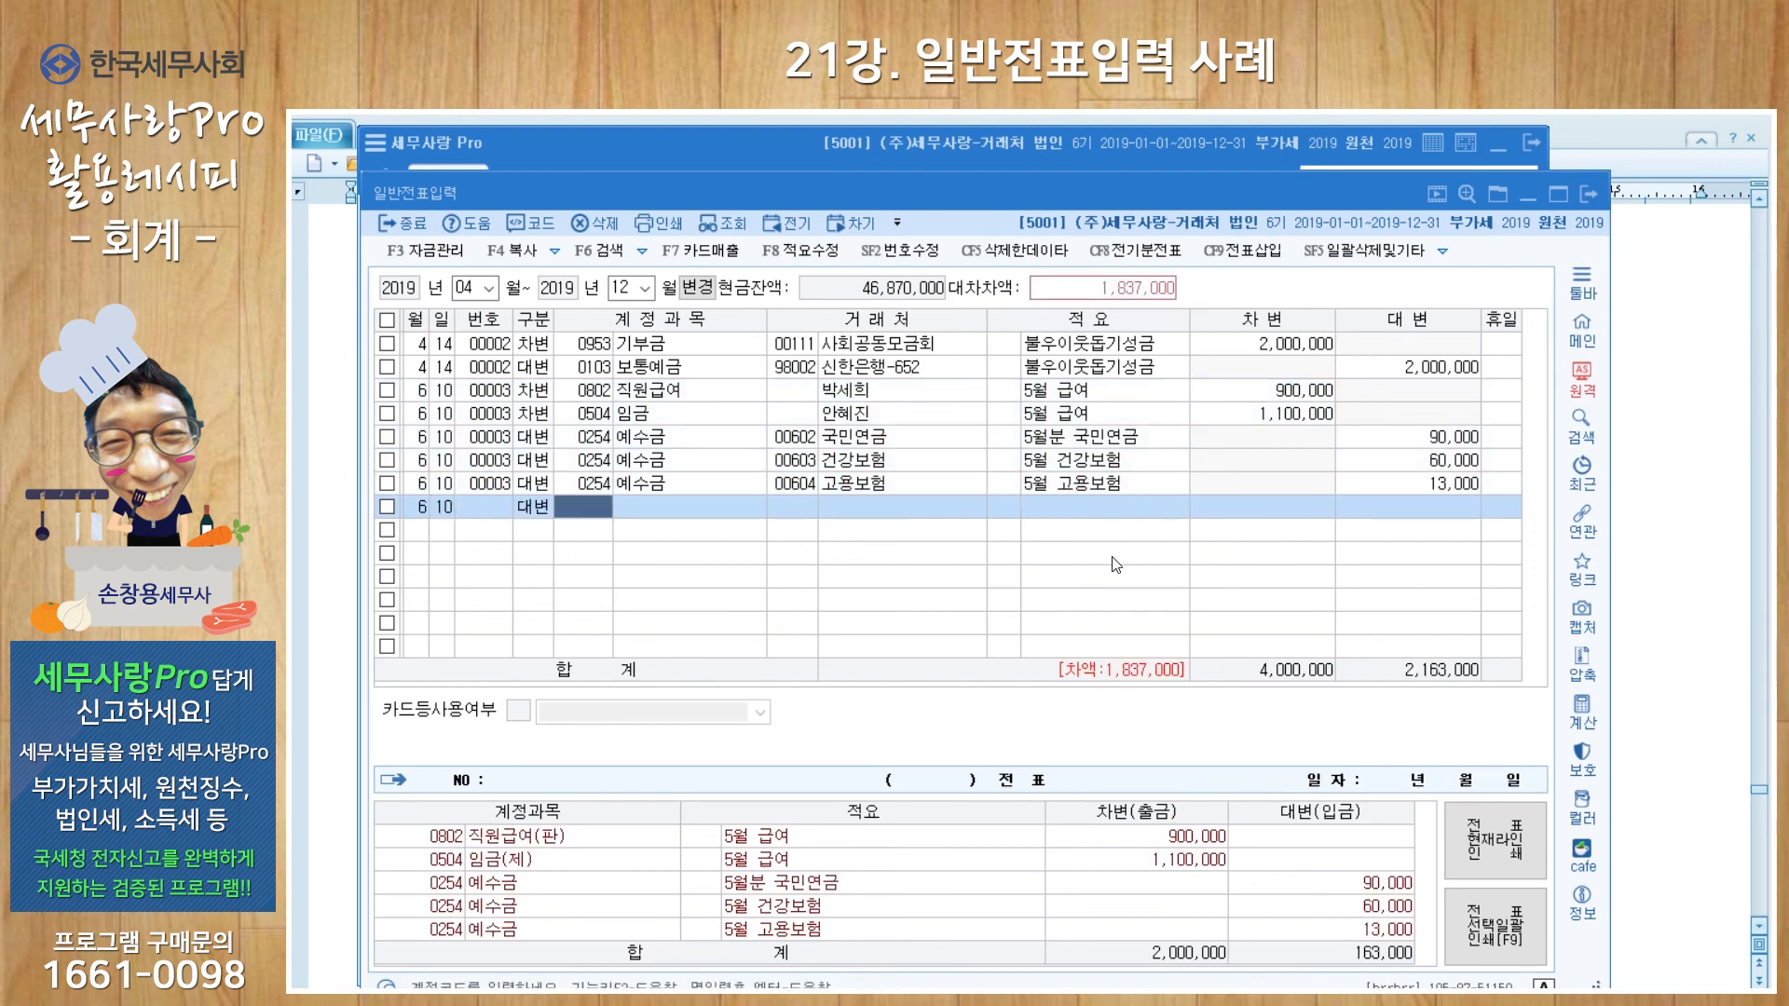
Step: Add a 예수금 credit for 00605 세무서, memo 5월 근로소득세, 50,000
{"action": "type", "text": "605"}
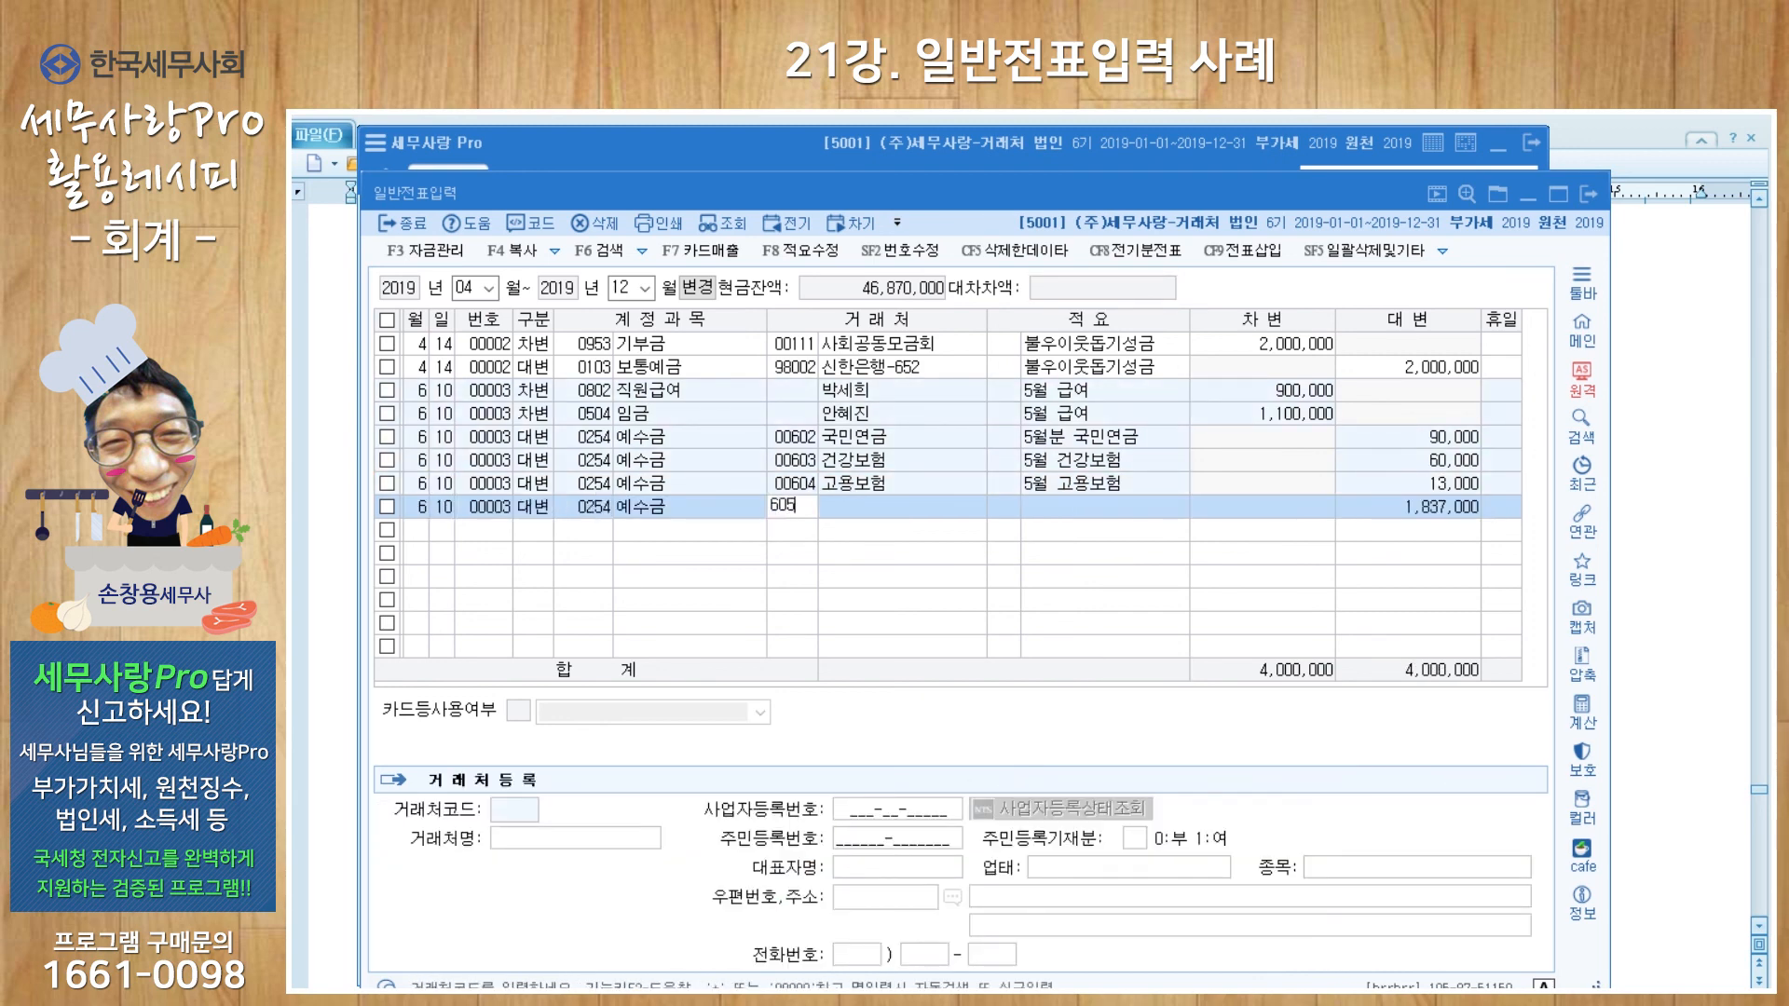
{"action": "key", "text": "Return"}
{"action": "key", "text": "Return"}
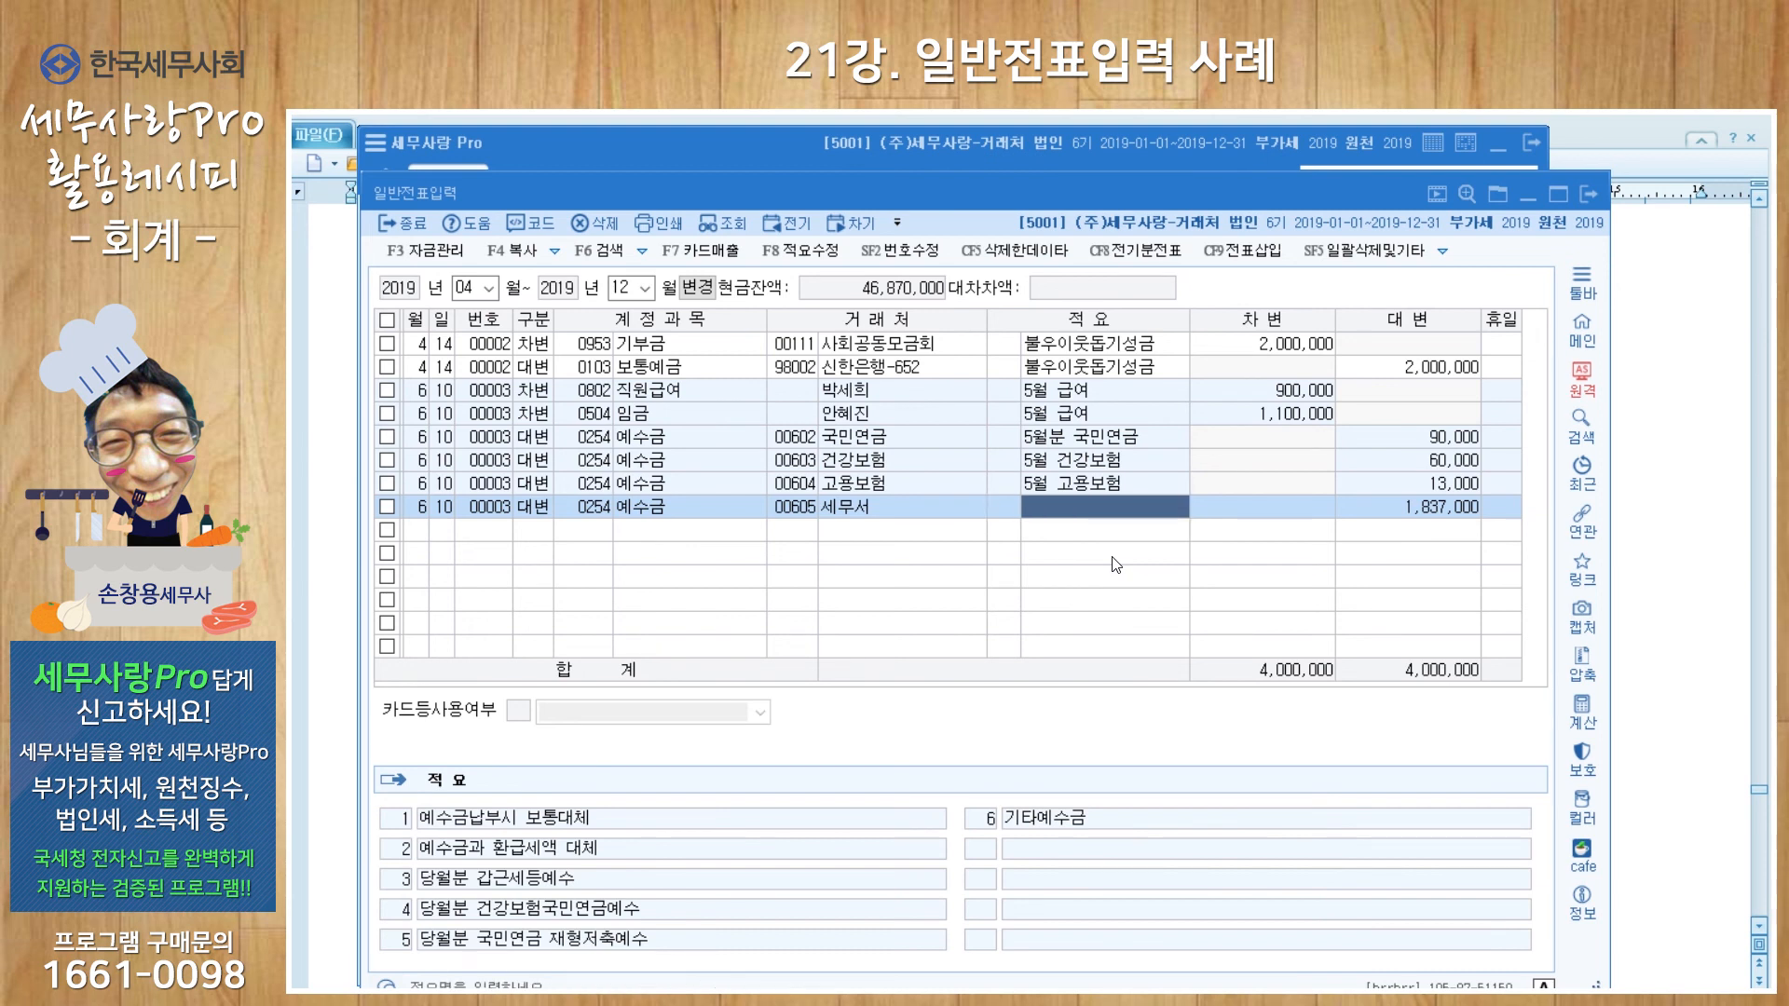
{"action": "type", "text": "5월"}
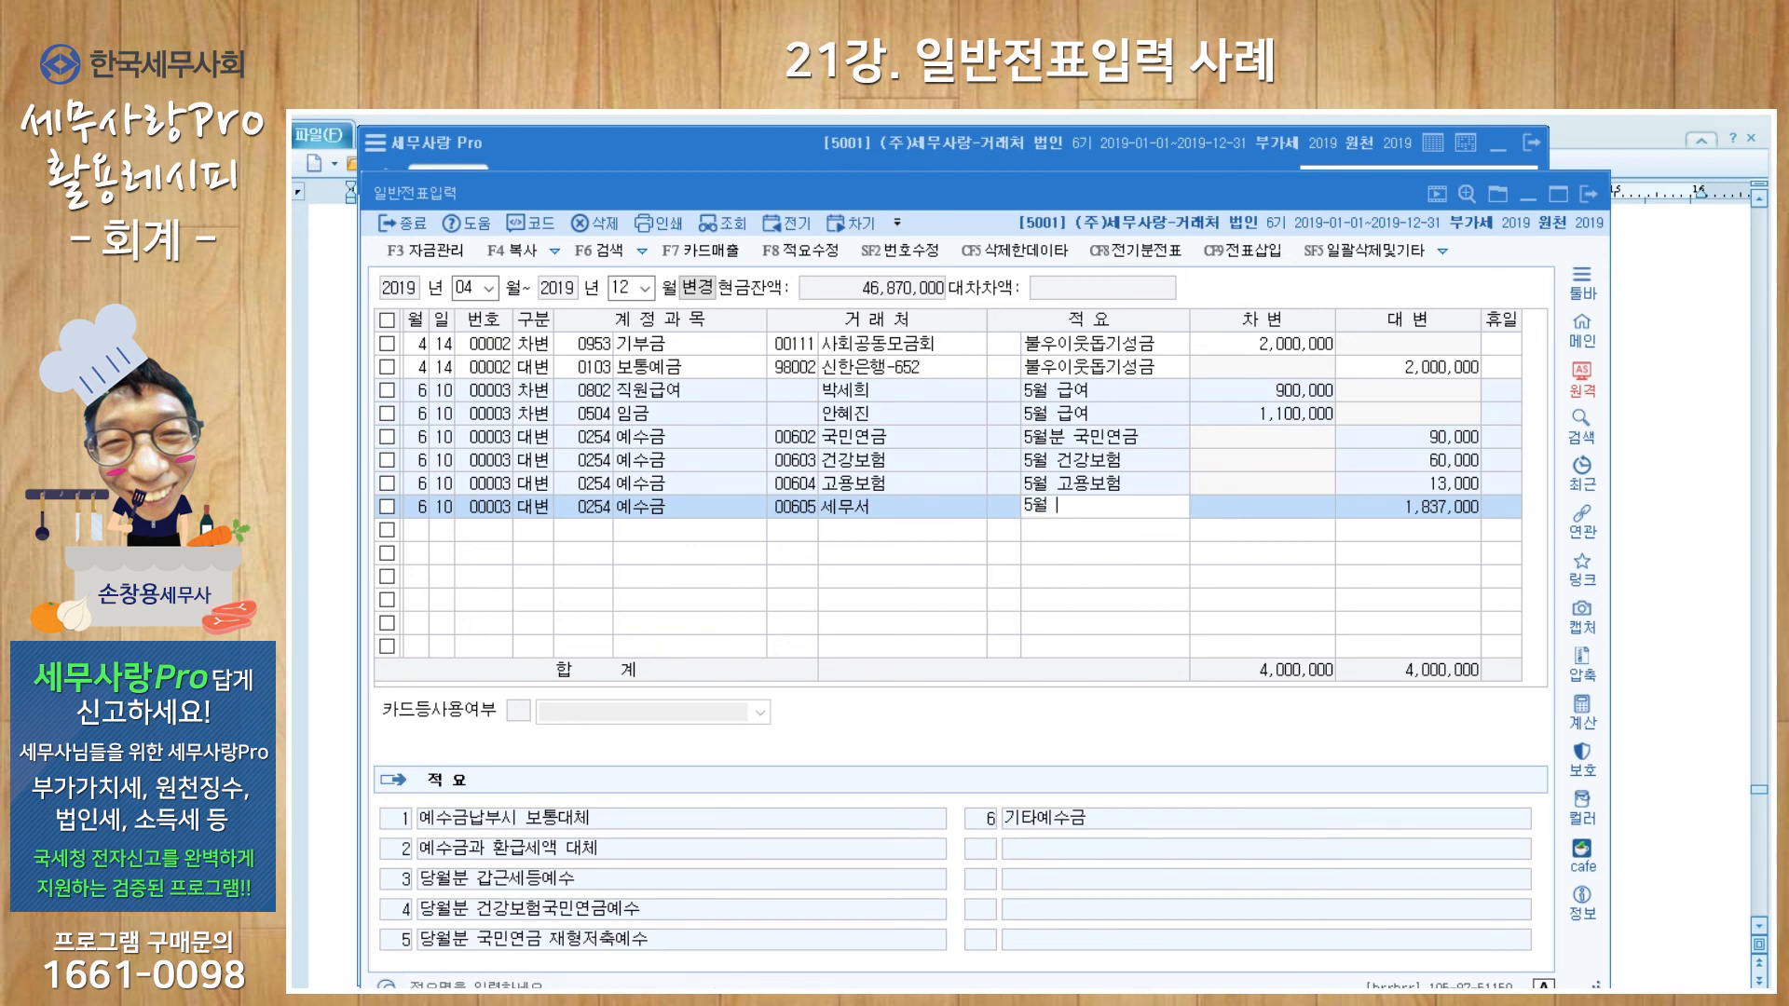
{"action": "type", "text": "로소득세"}
{"action": "key", "text": "Return"}
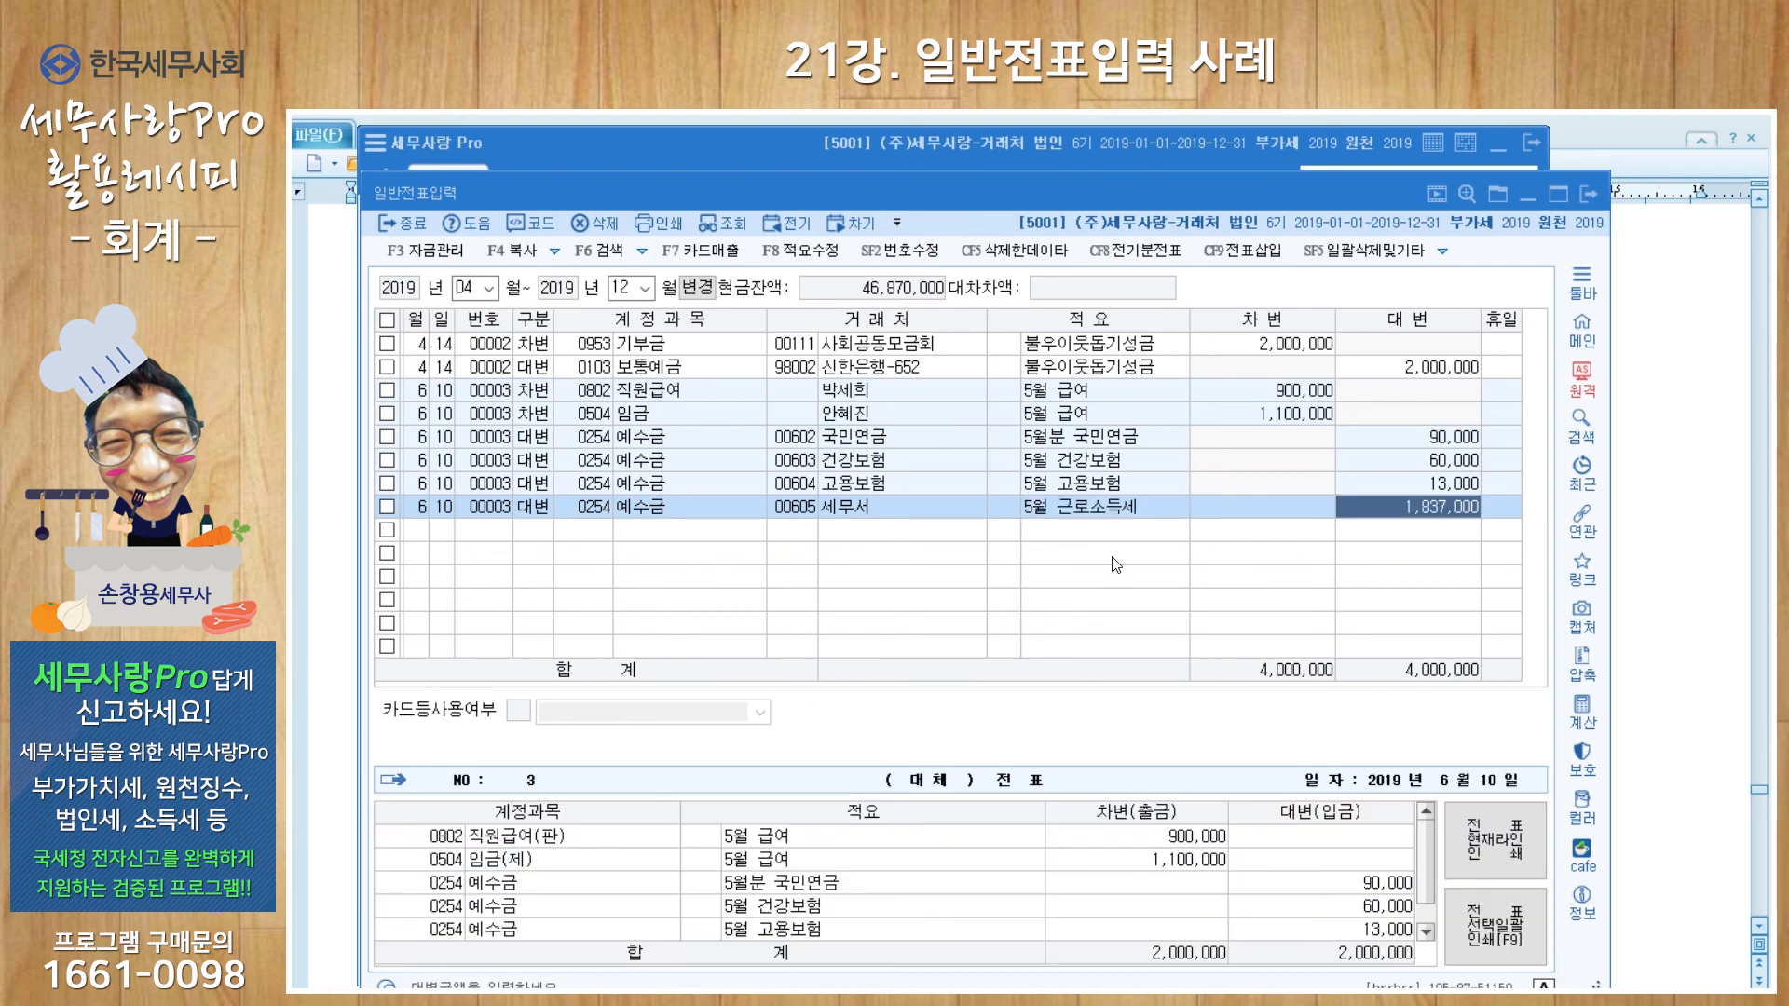
{"action": "type", "text": "500000"}
{"action": "key", "text": "Return"}
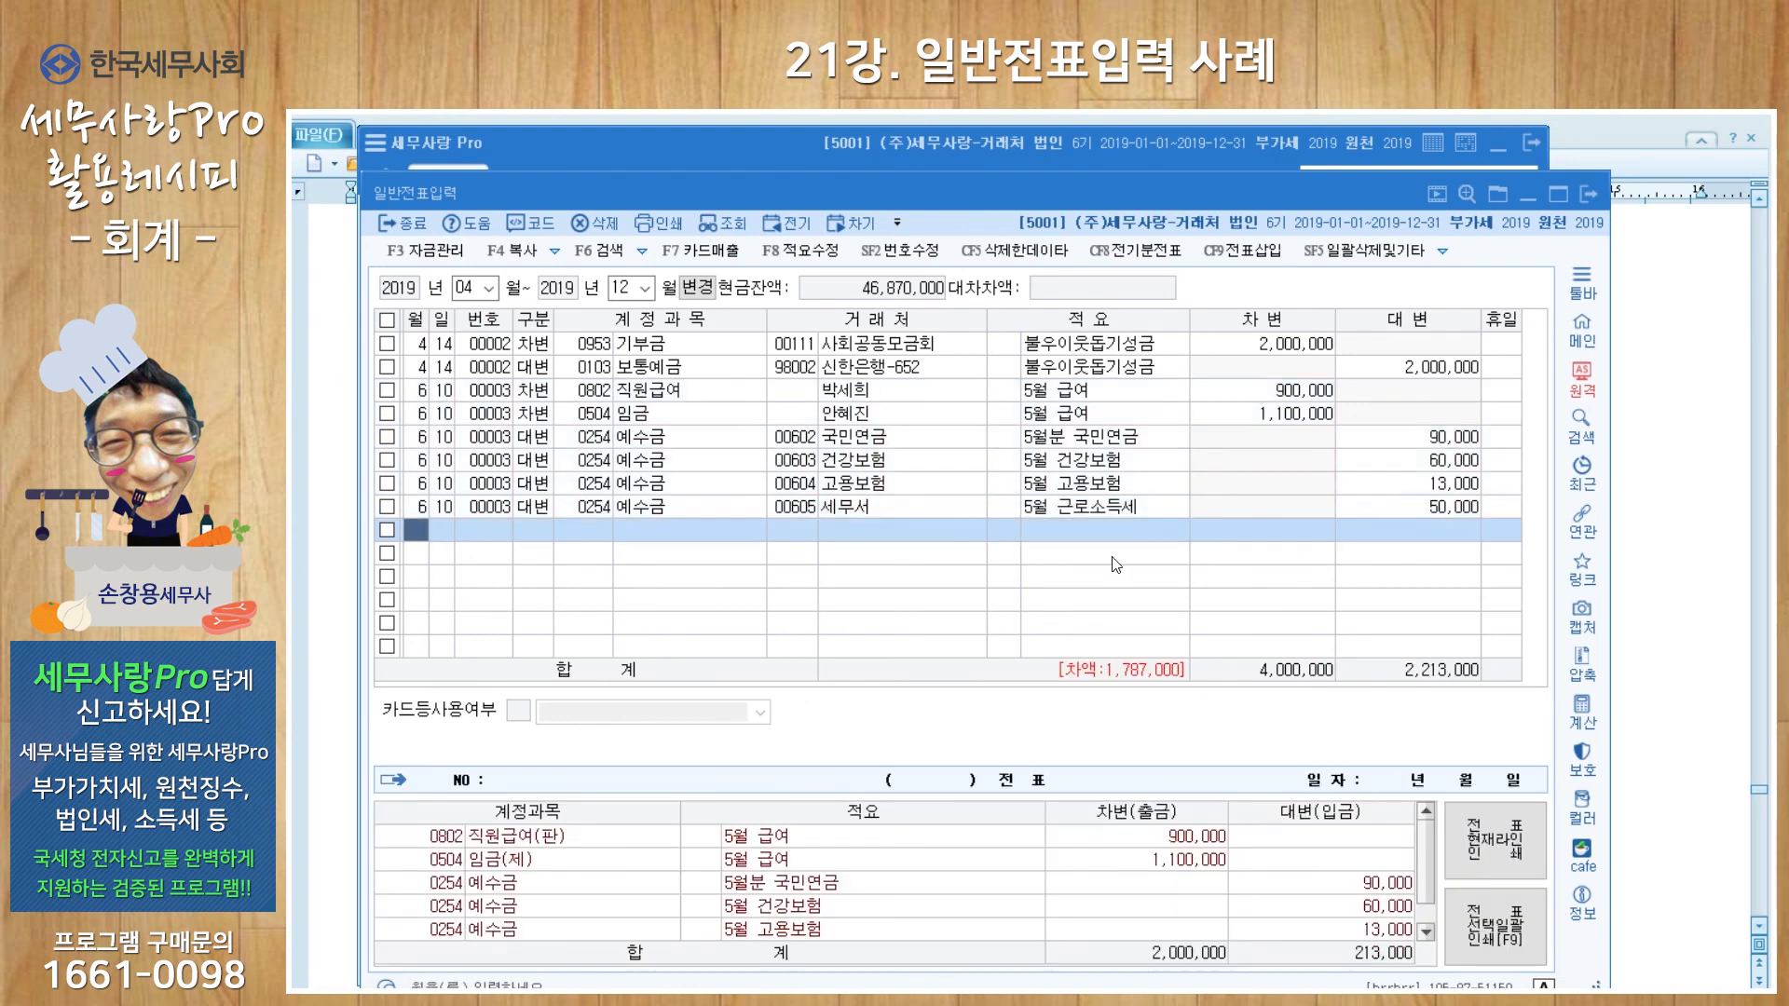
Step: Add a 예수금 credit for 00606 구청, memo 5월 지방소득세, 5,000
{"action": "key", "text": "Return"}
{"action": "key", "text": "Return"}
{"action": "key", "text": "Return"}
{"action": "type", "text": "606"}
{"action": "key", "text": "Return"}
{"action": "key", "text": "Return"}
{"action": "type", "text": "5월 "}
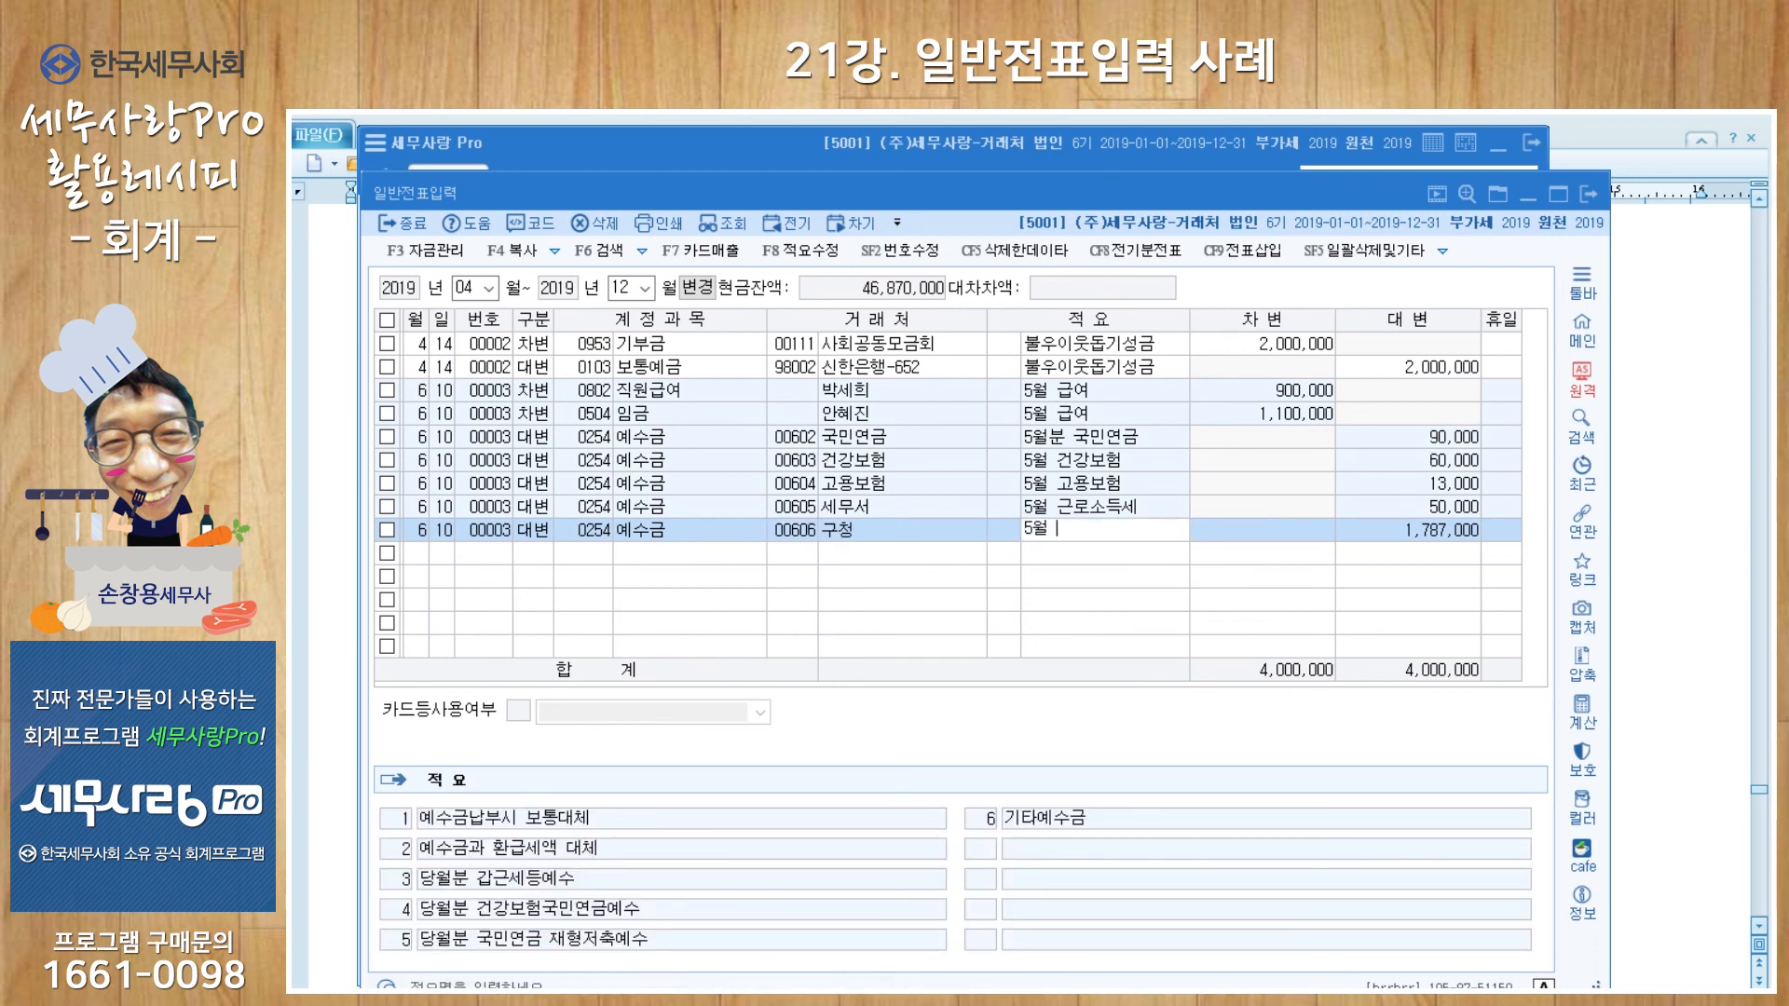
{"action": "type", "text": "지방소득세"}
{"action": "key", "text": "Return"}
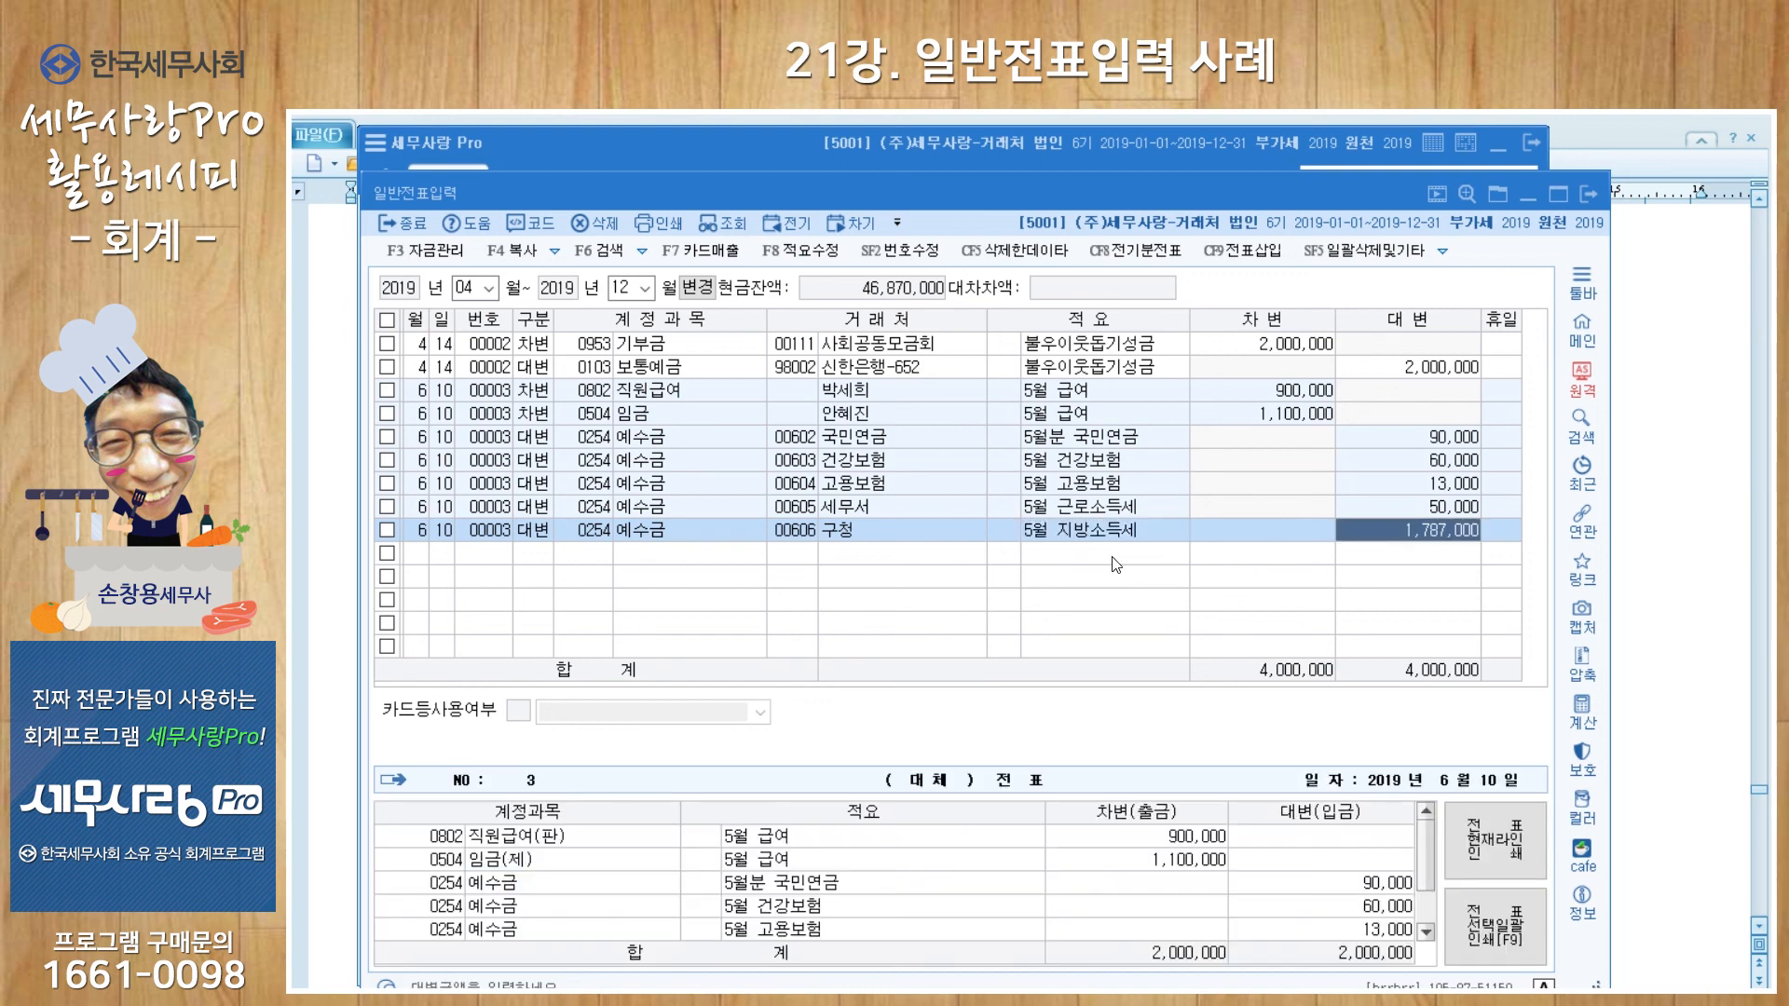
{"action": "type", "text": "5000"}
{"action": "key", "text": "Return"}
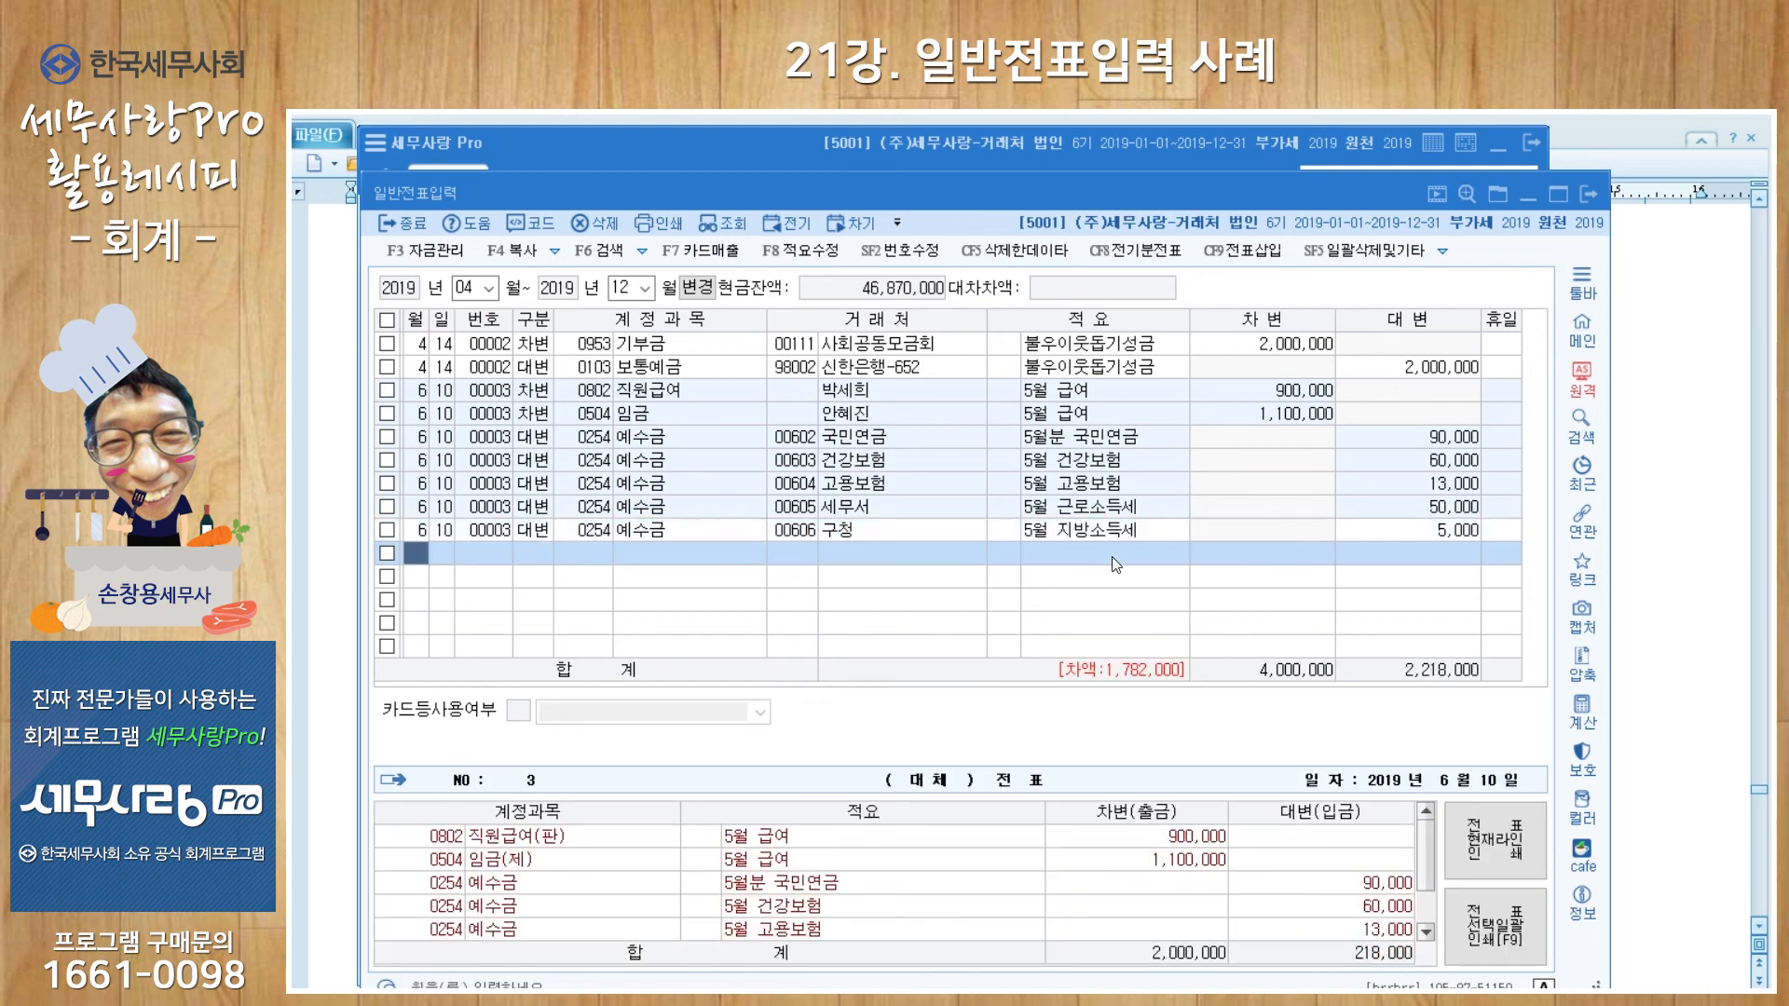
Step: Credit 0103 보통예금 1,782,000 to 신한은행-652 with memo 5월급여
{"action": "type", "text": "4103"}
{"action": "key", "text": "Return"}
{"action": "type", "text": "신한"}
{"action": "key", "text": "Return"}
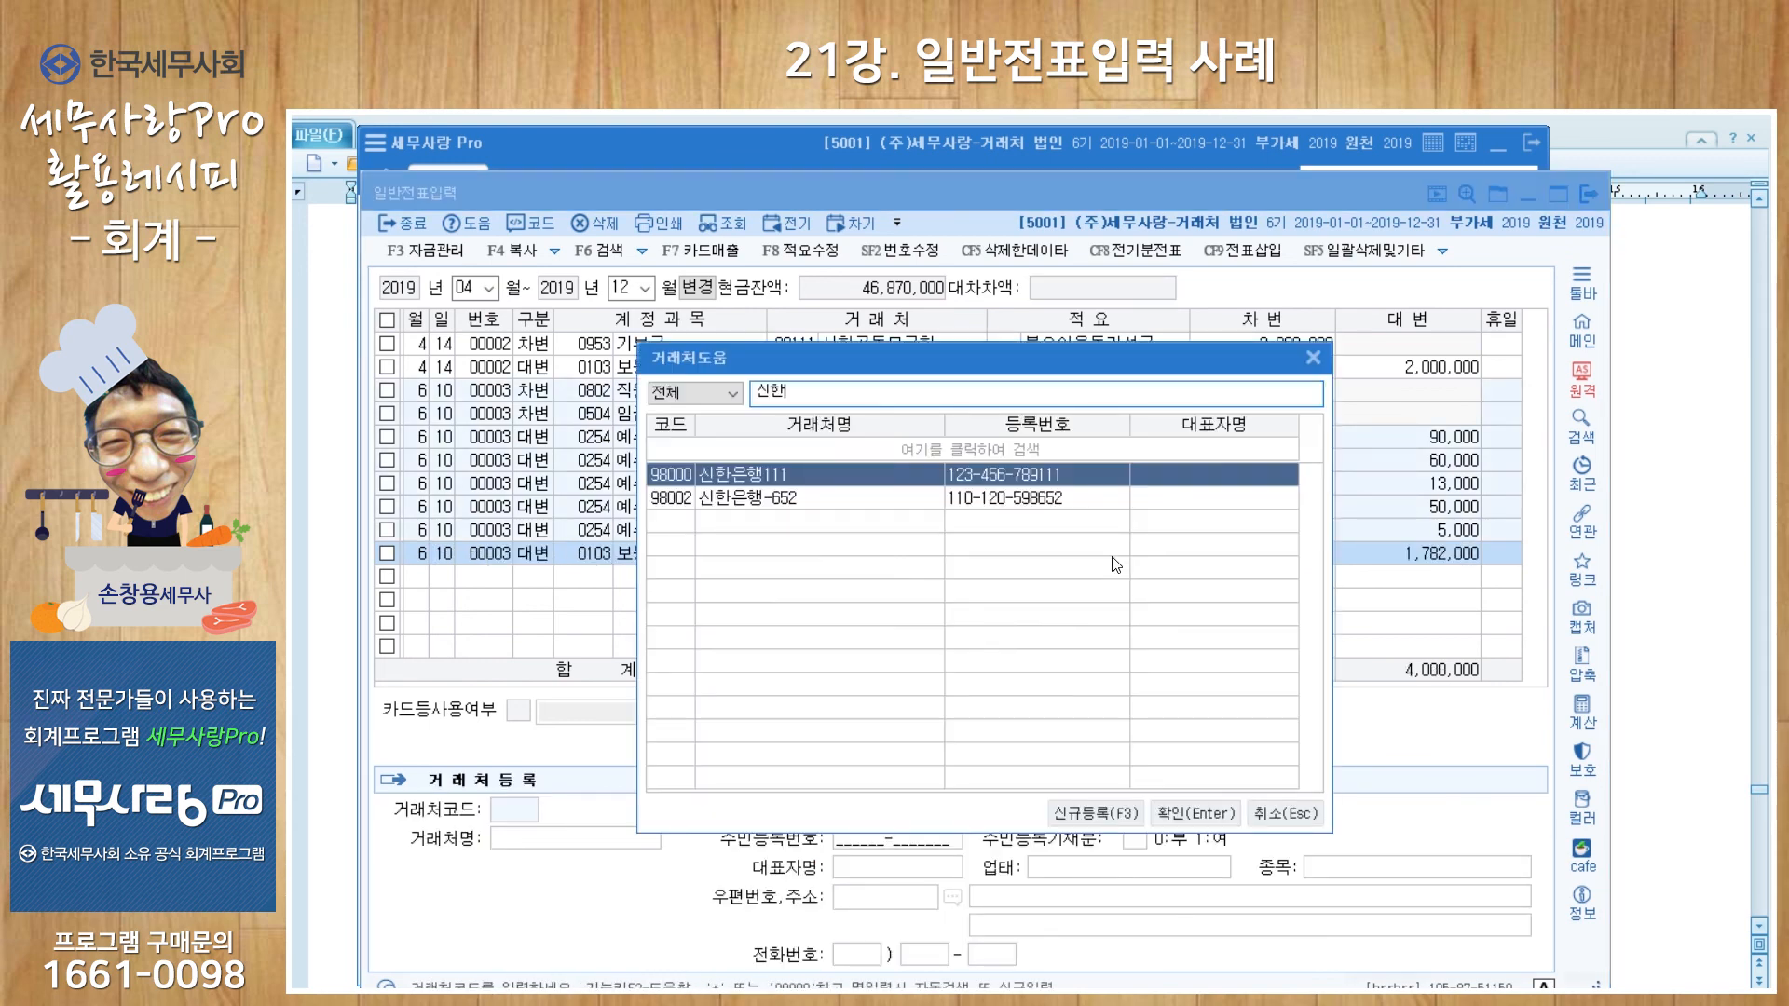
{"action": "key", "text": "Down"}
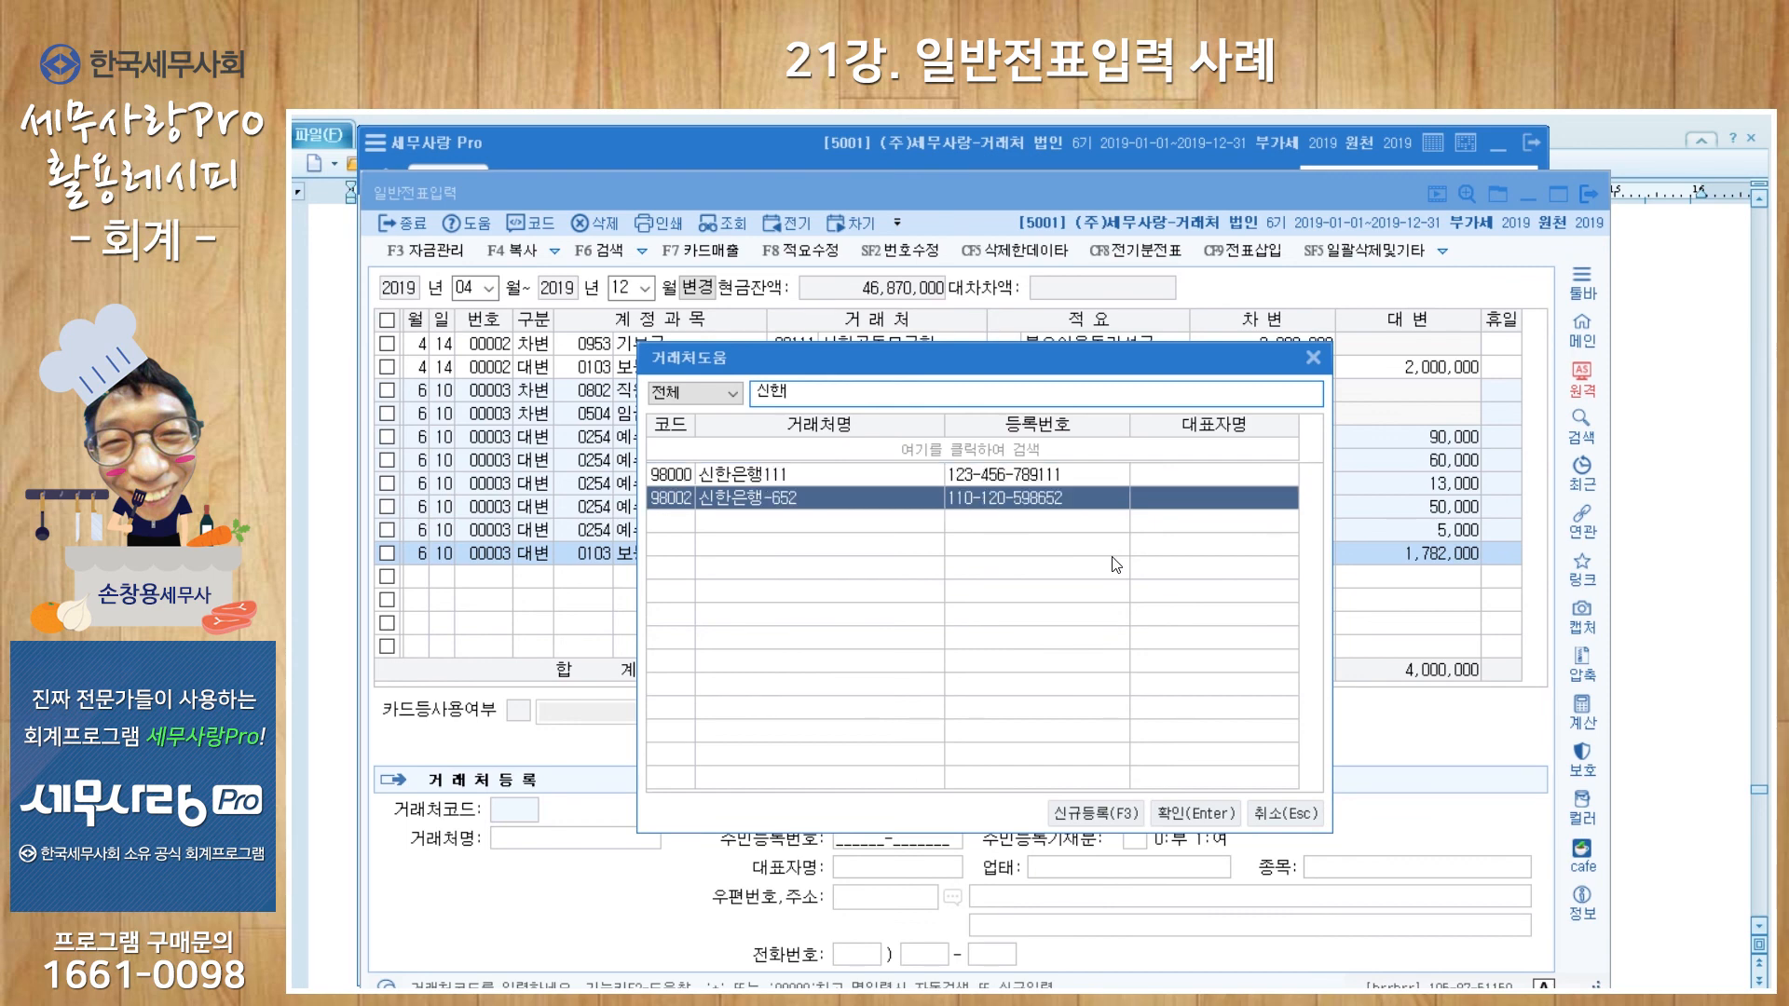
{"action": "key", "text": "Return"}
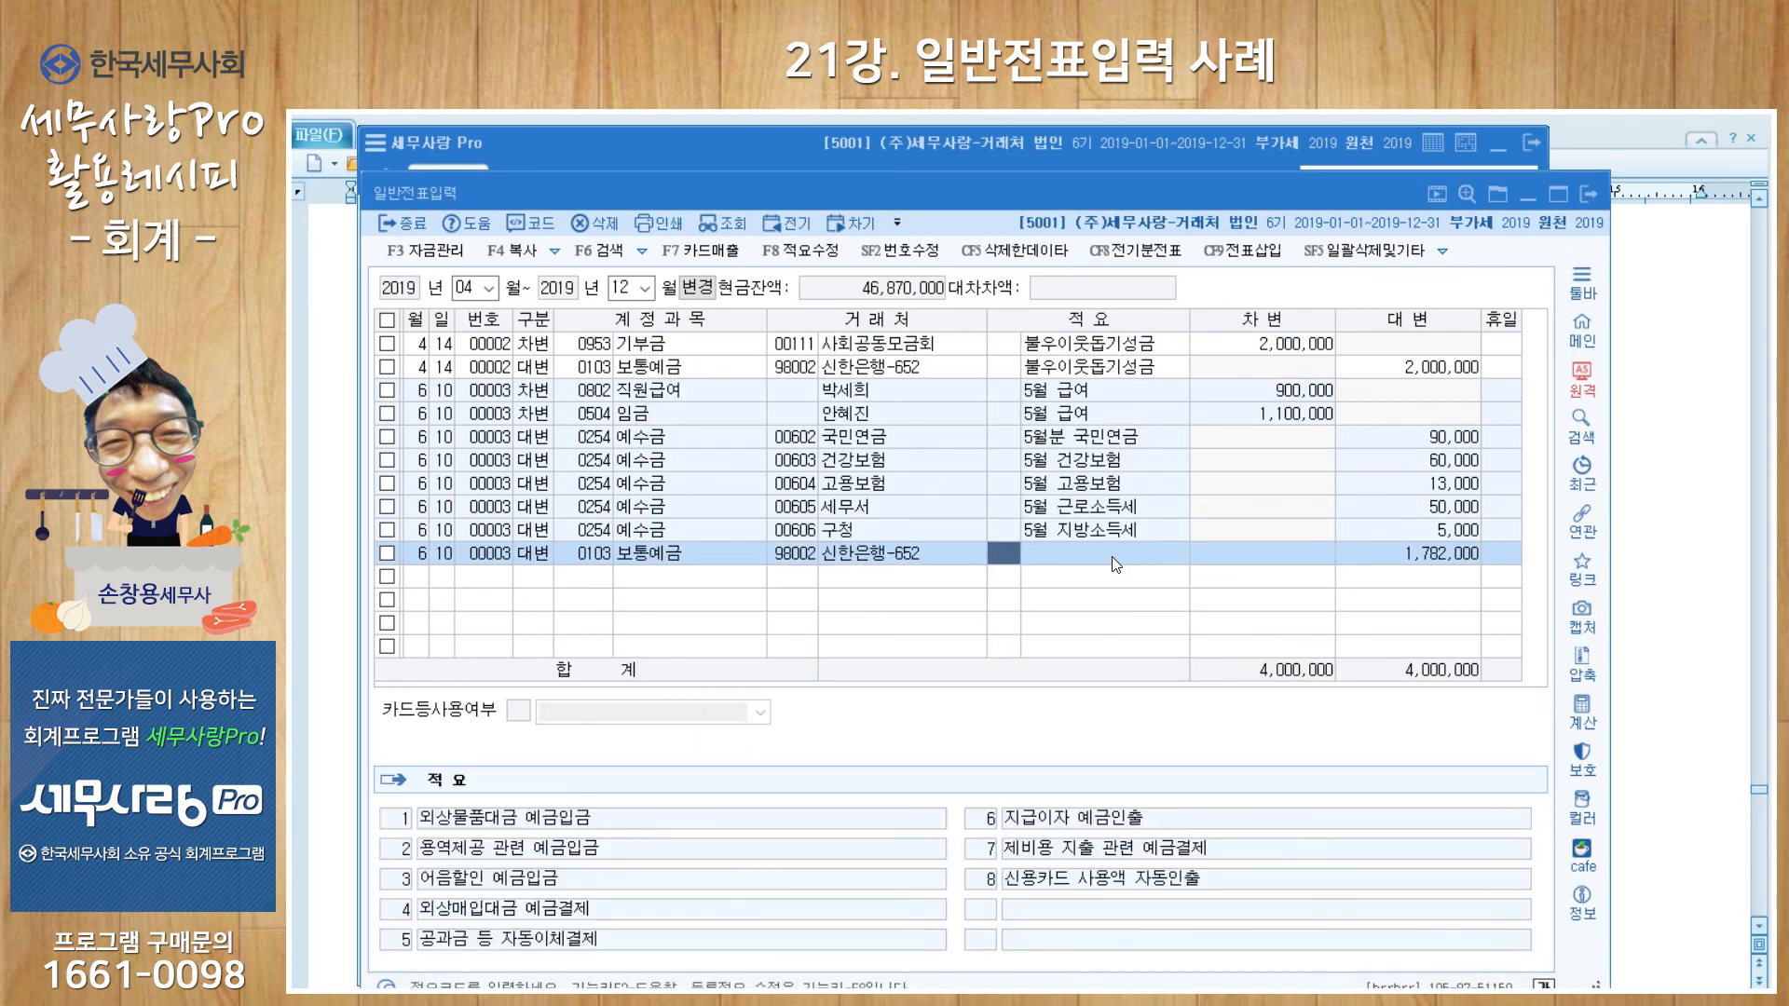
{"action": "key", "text": "Return"}
{"action": "type", "text": "5월급여"}
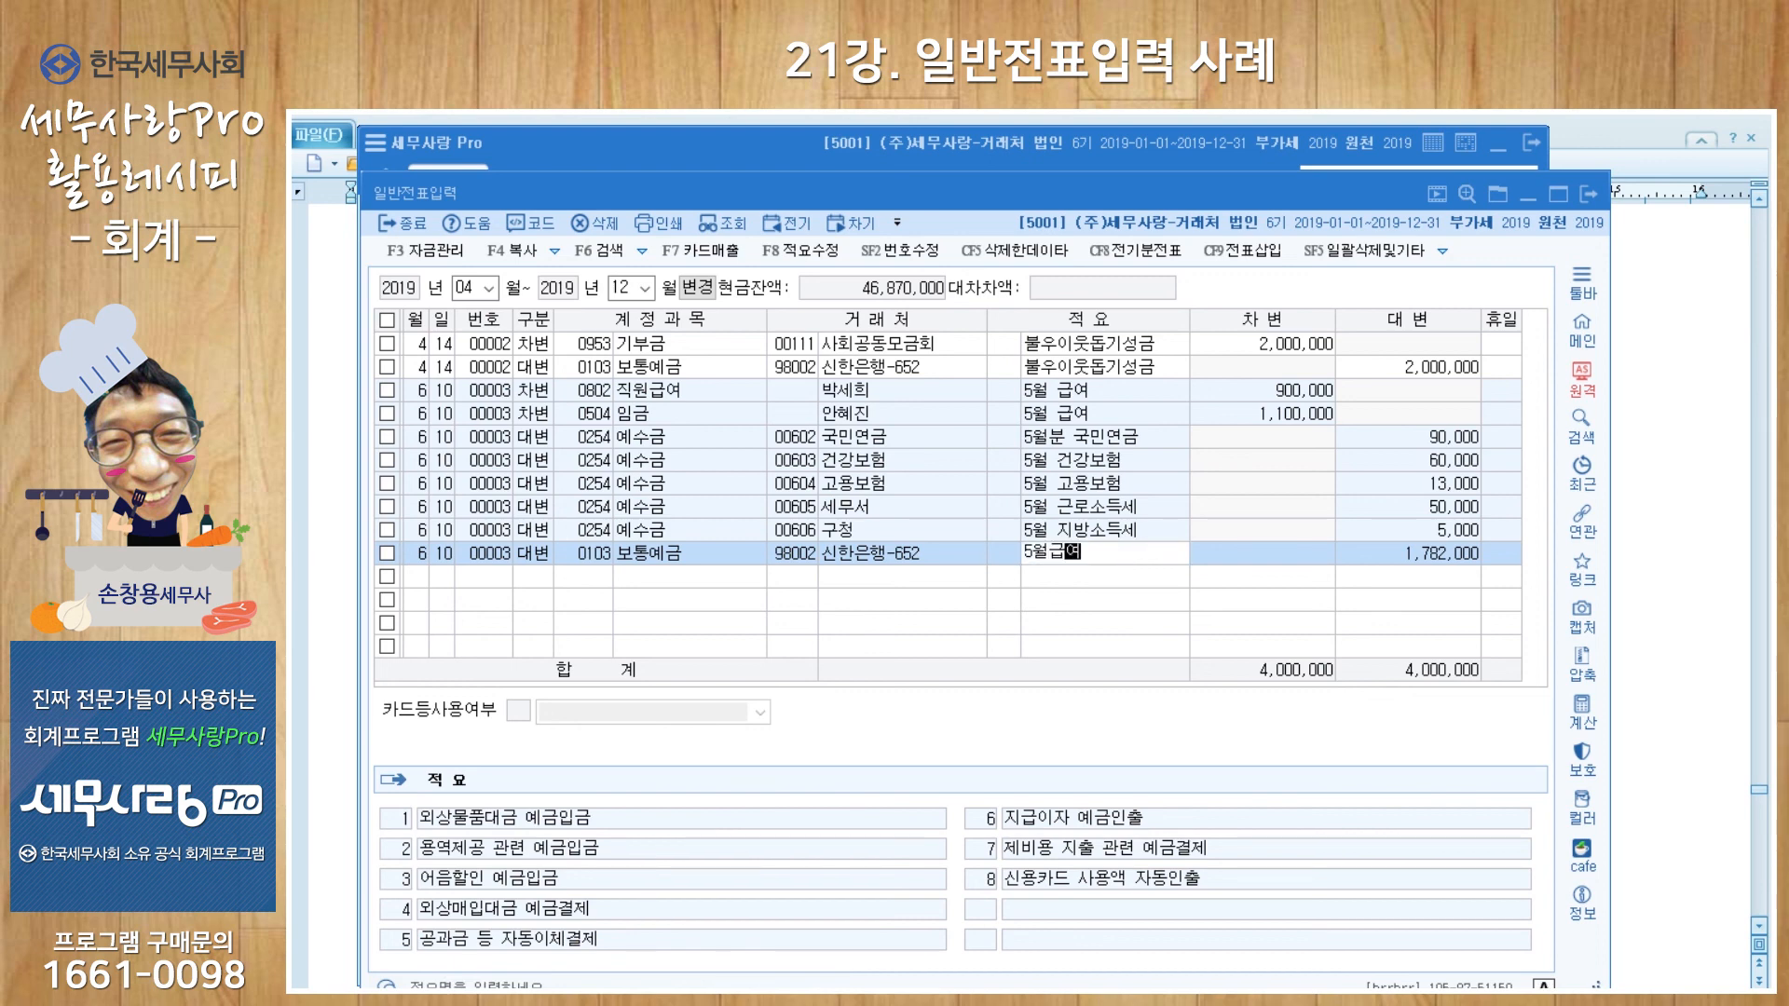
{"action": "key", "text": "Return"}
{"action": "key", "text": "Return"}
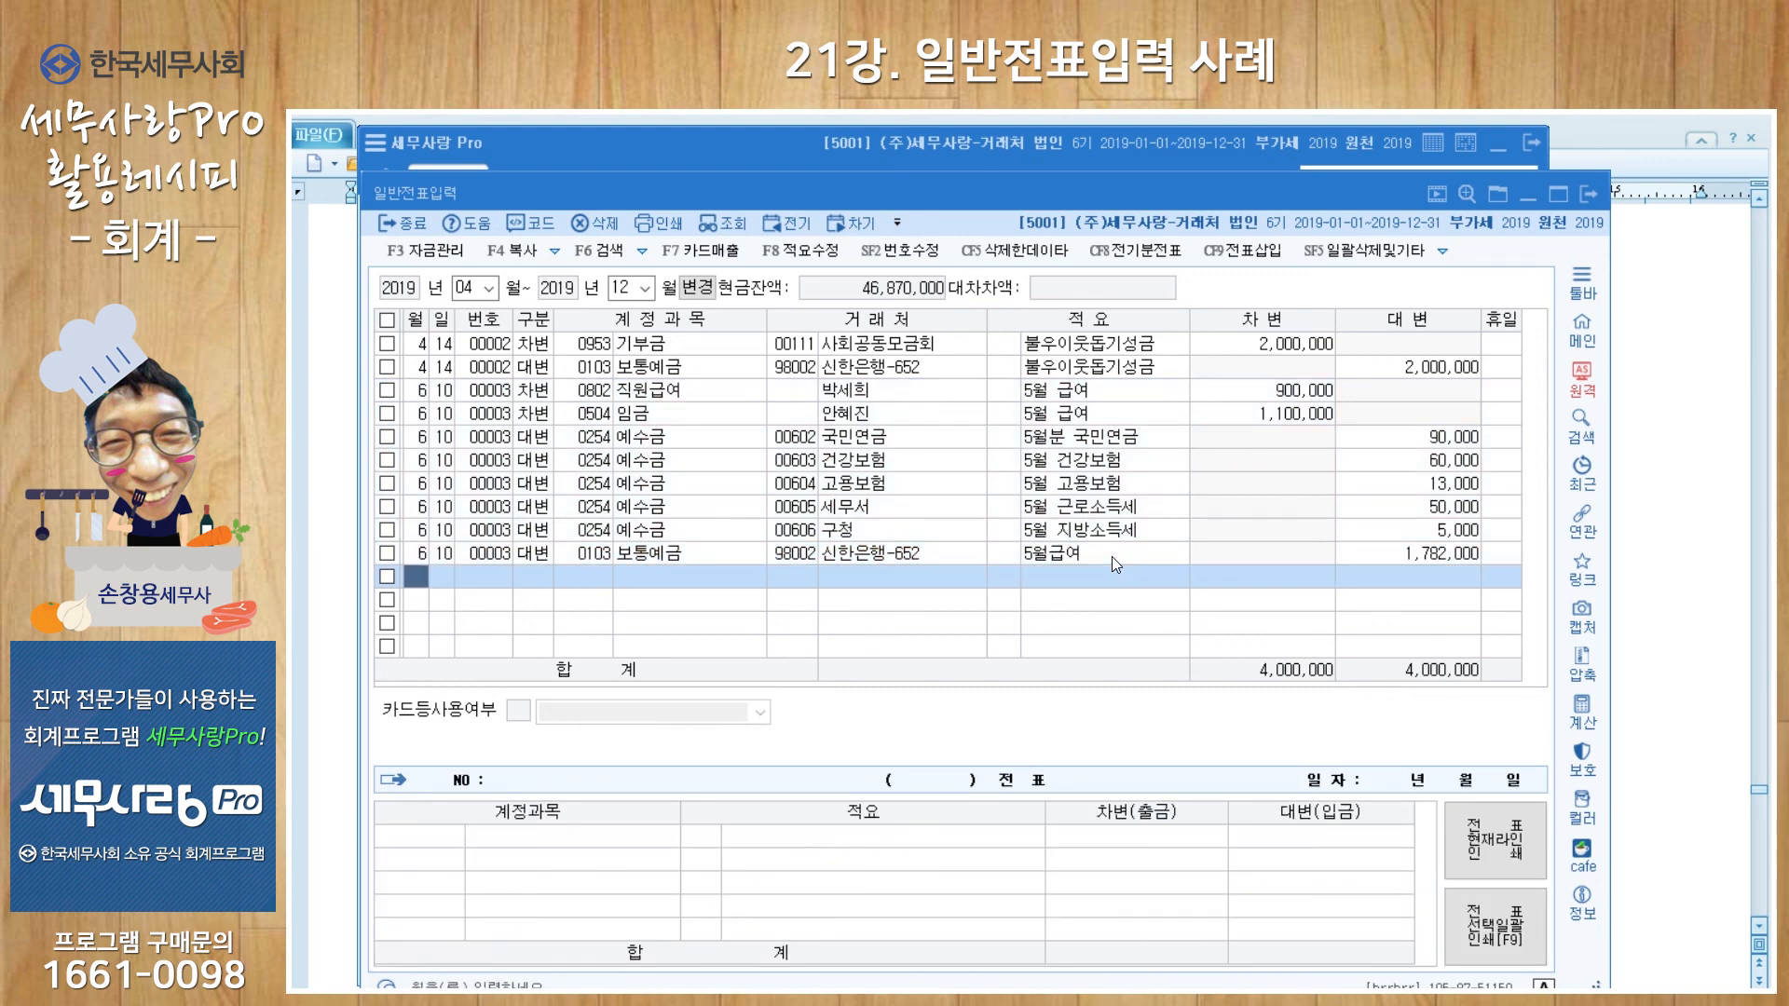